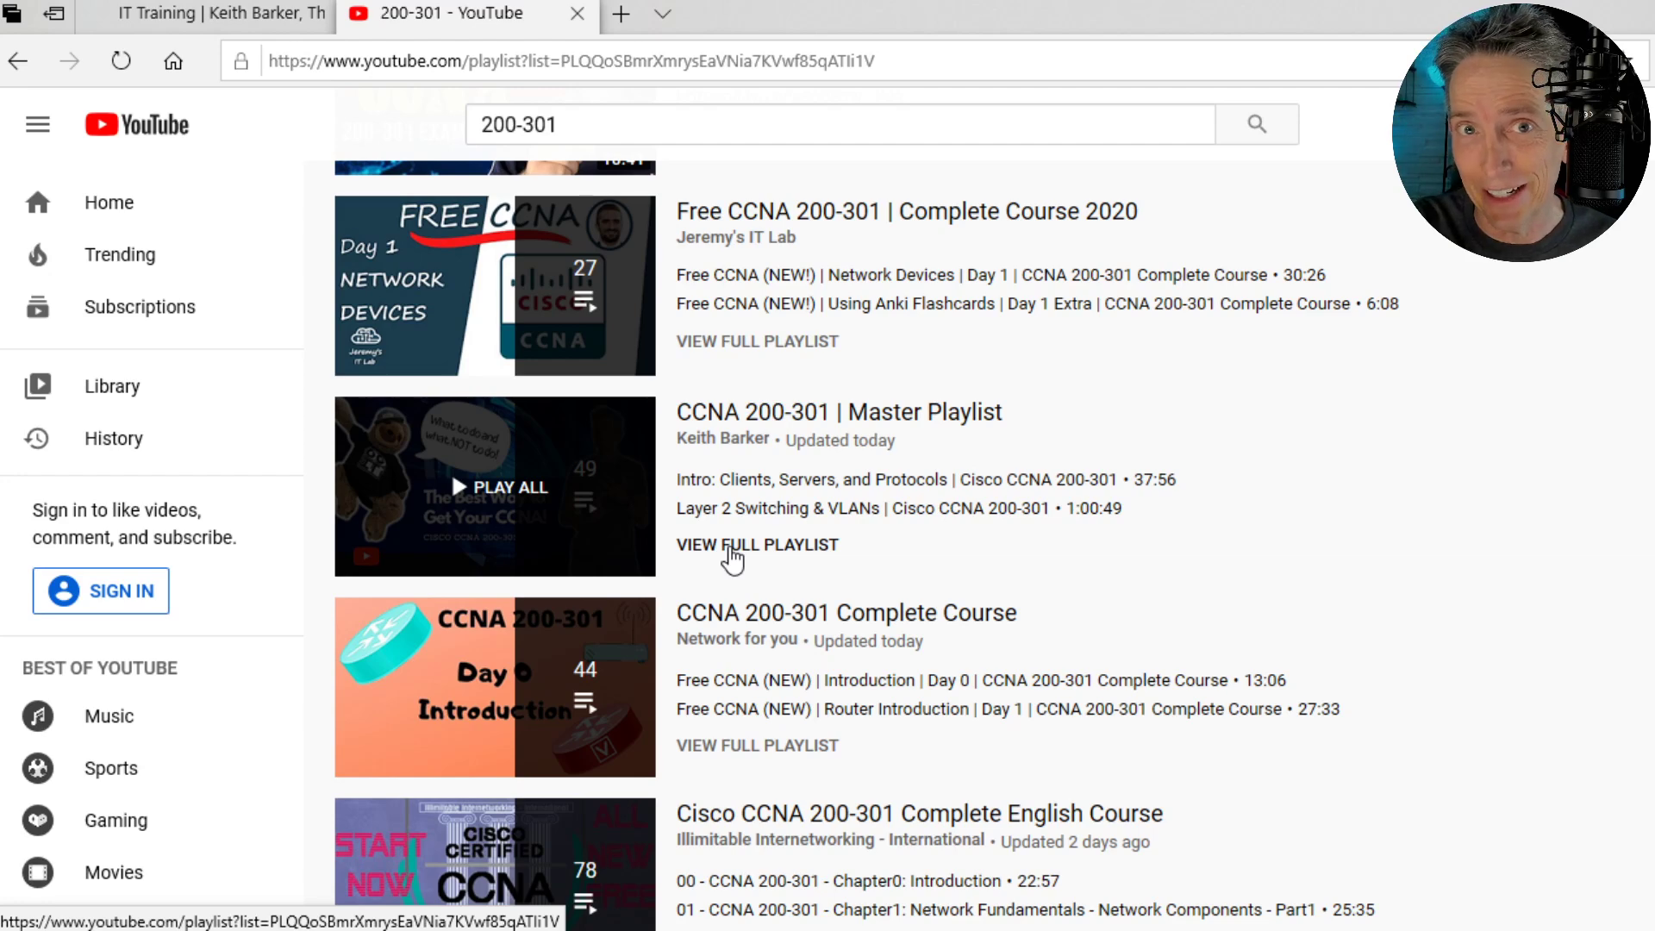
click(732, 547)
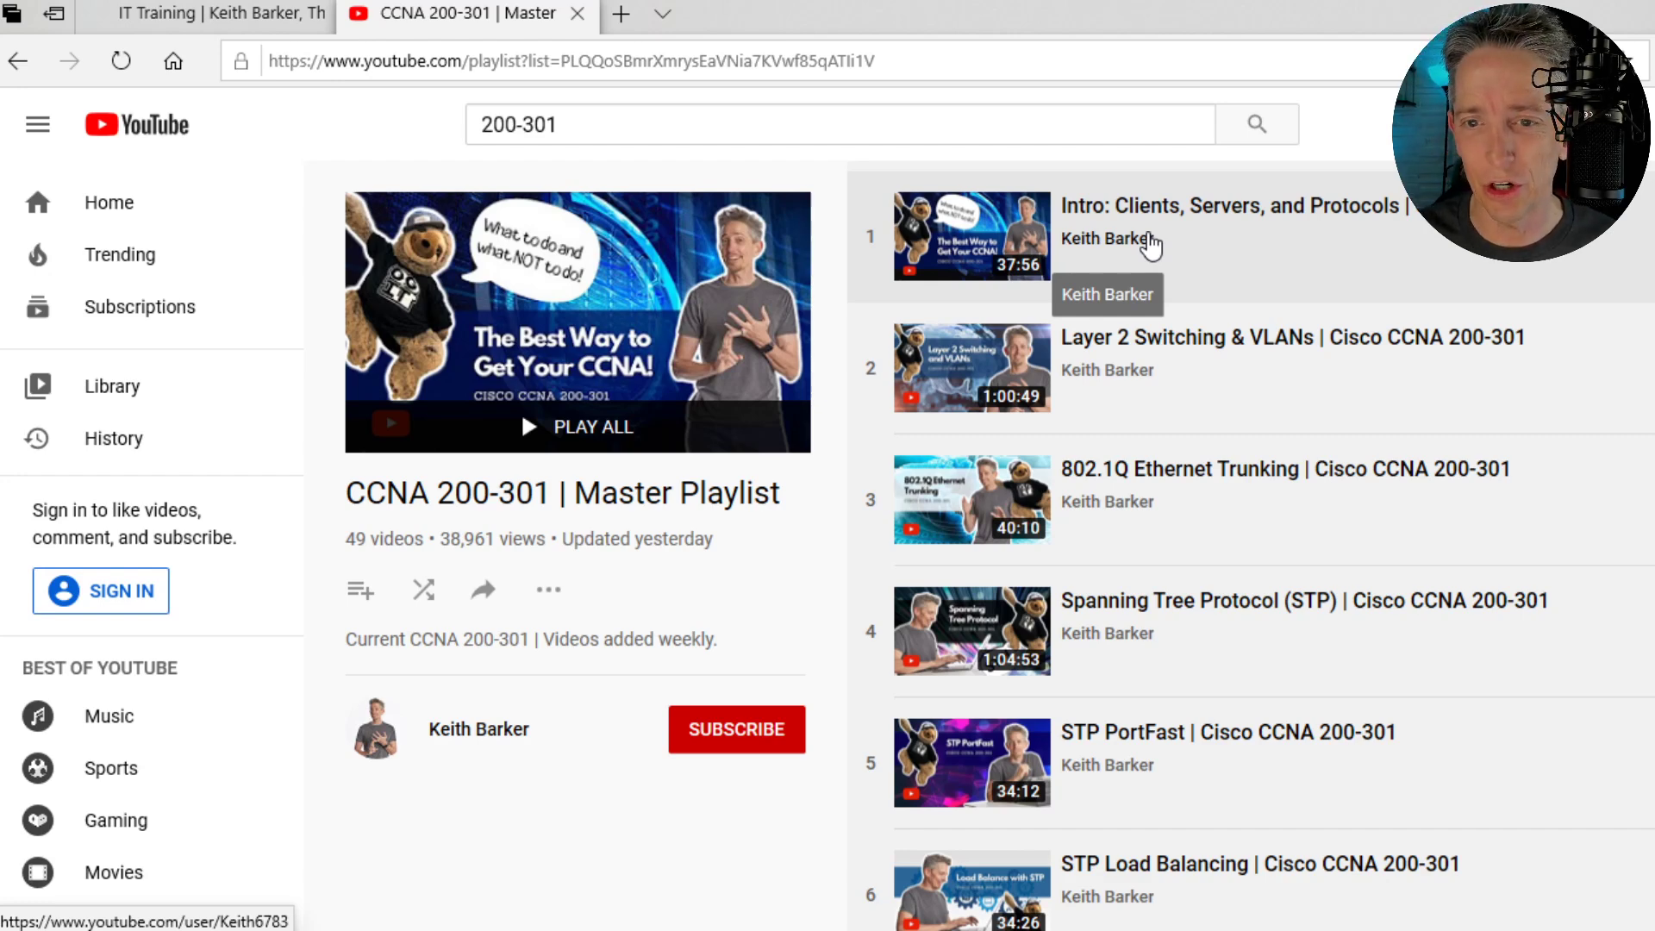
click(633, 56)
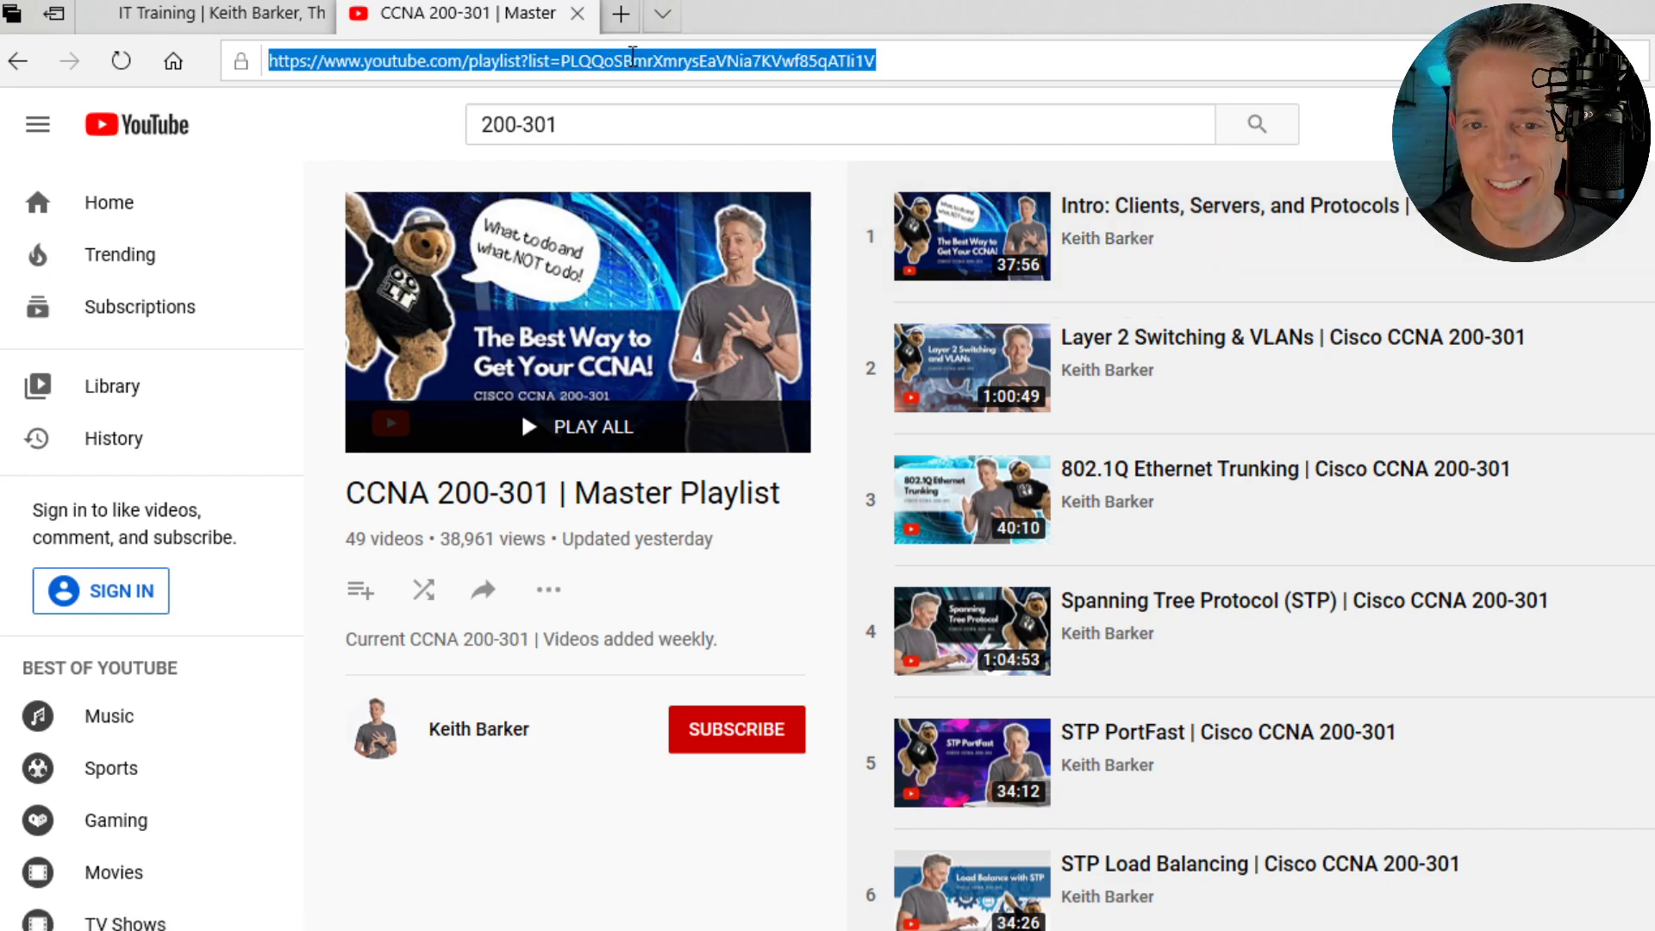
text(https)
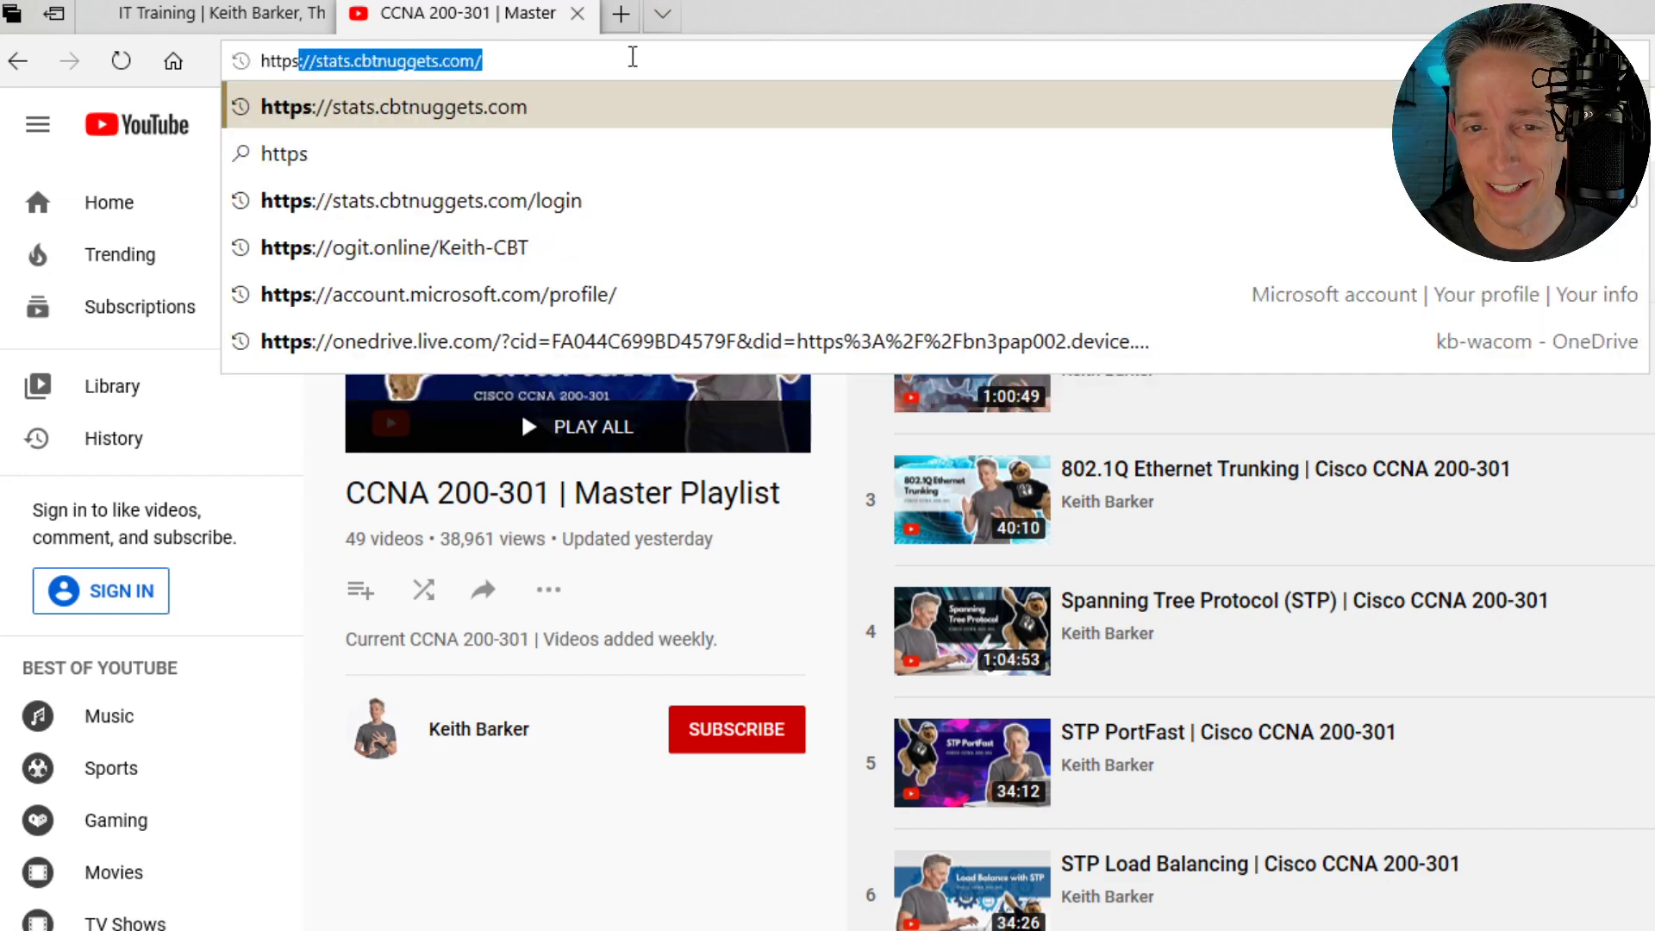
text(://)
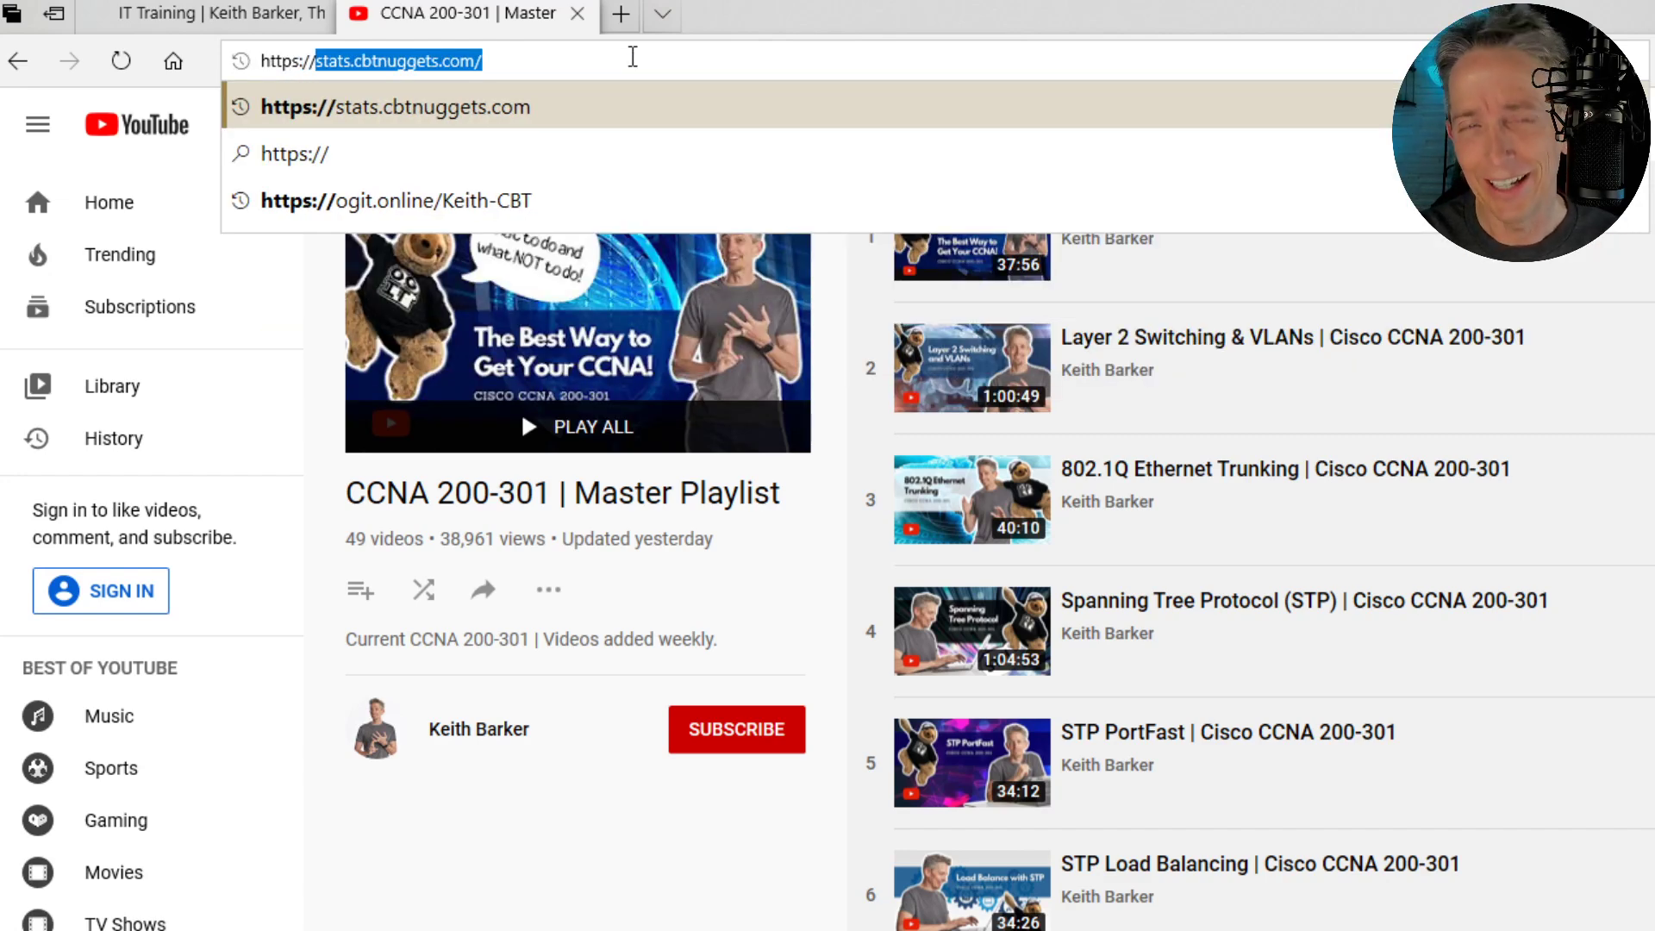
text(ogit)
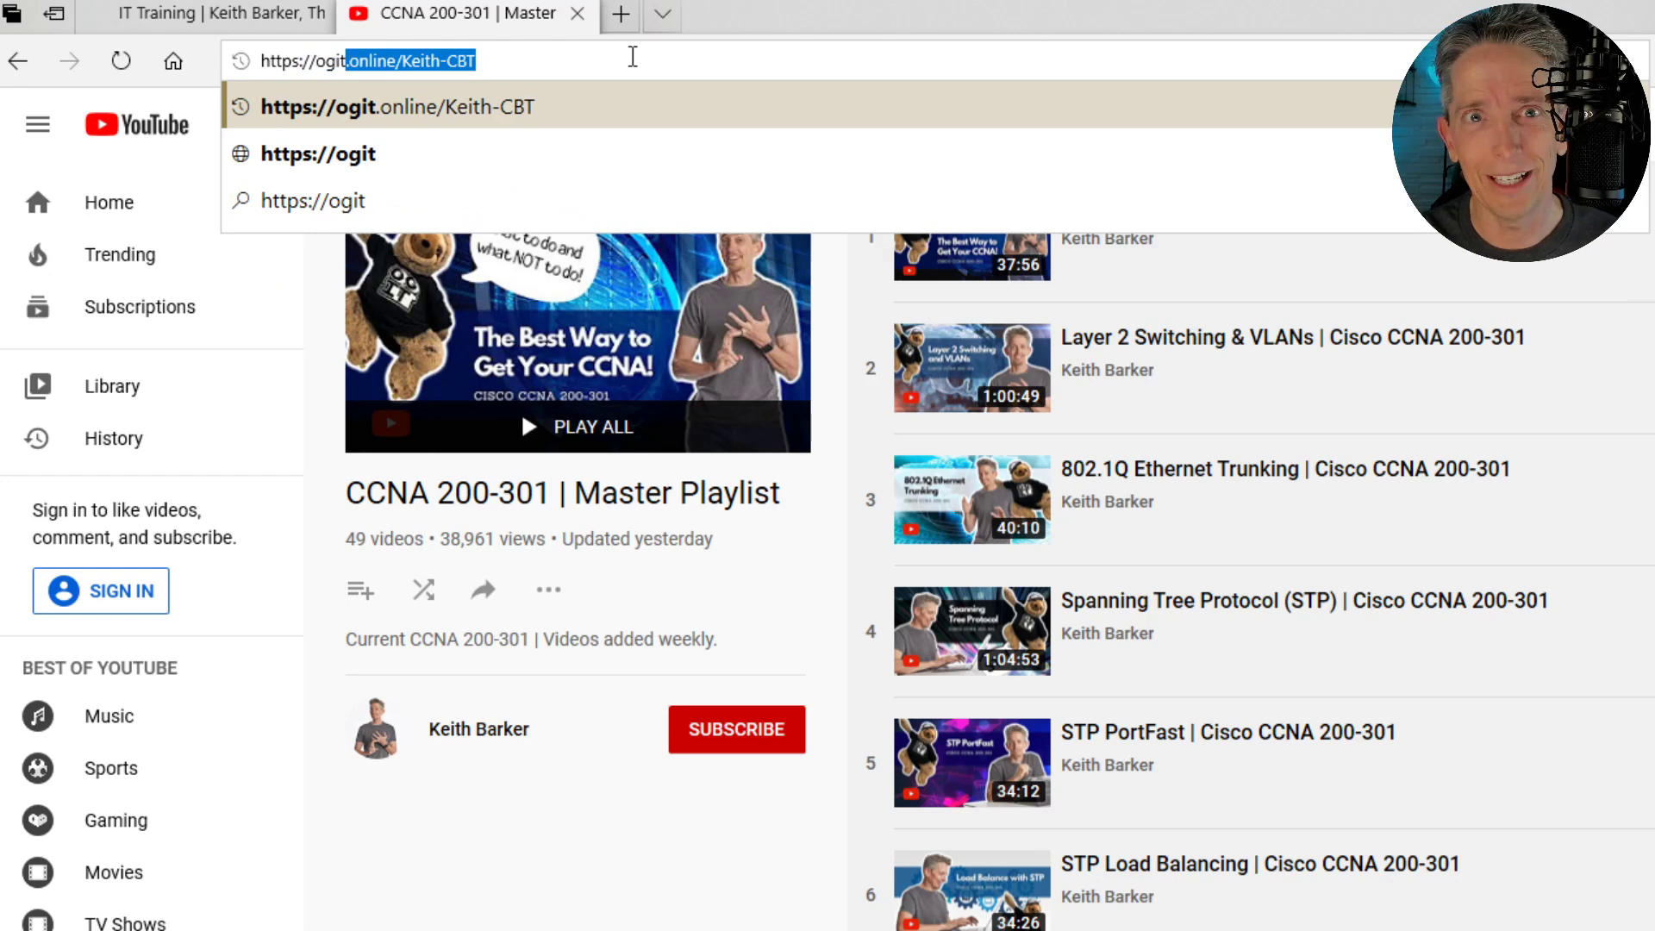
text(.)
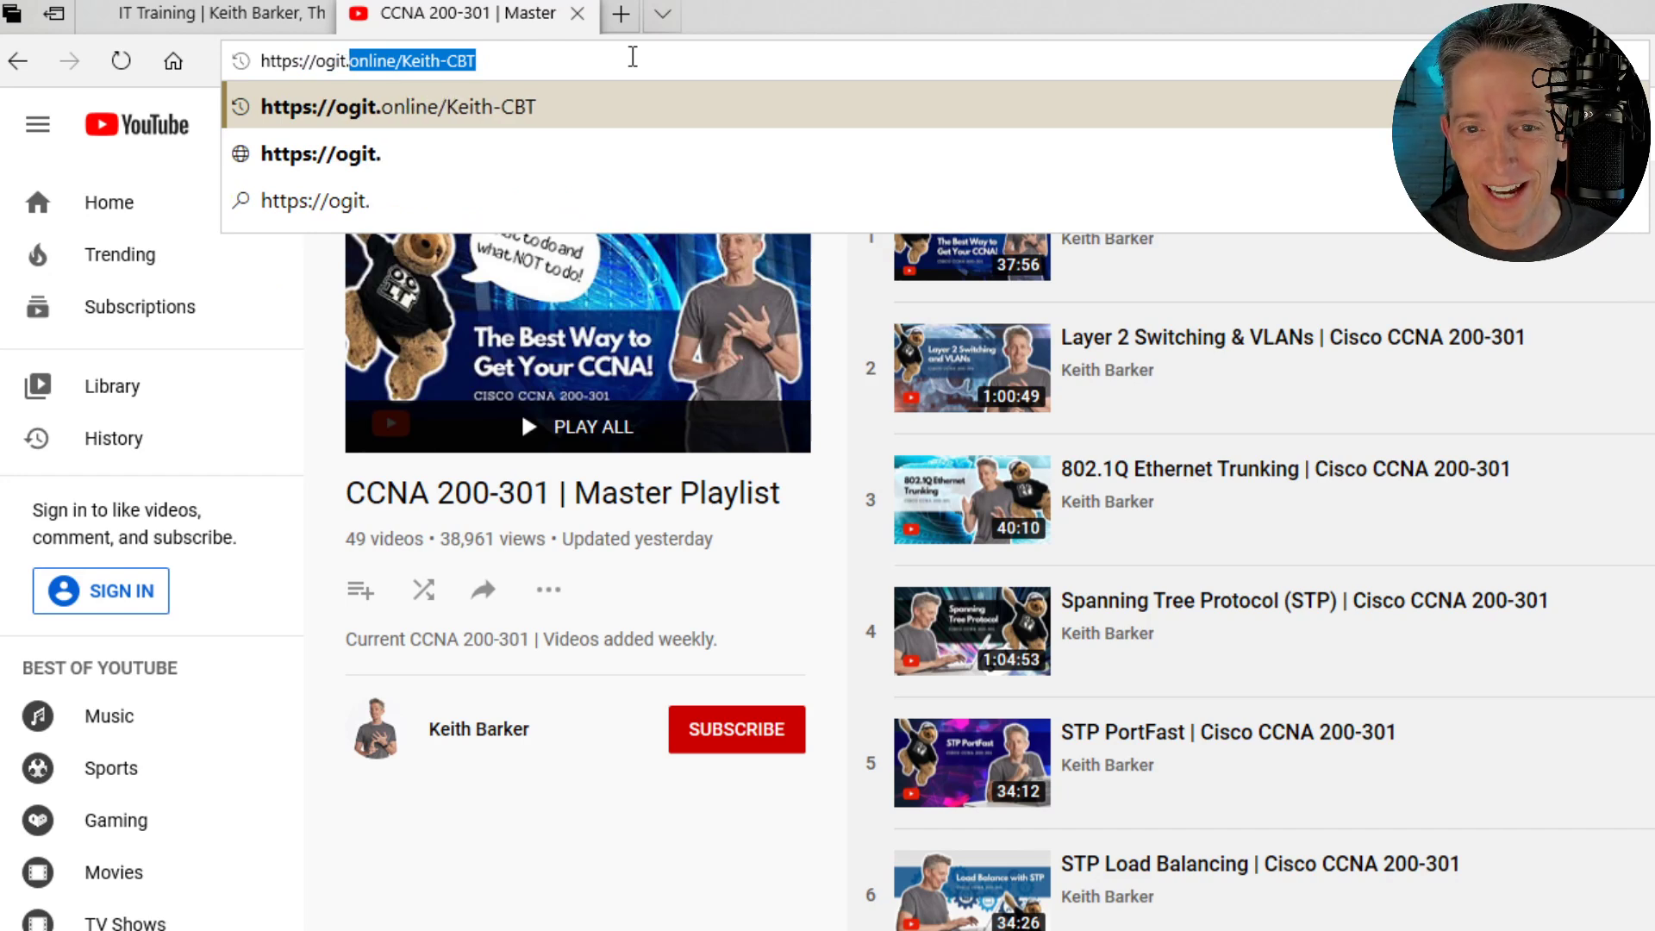
text(online.)
key(BackSpace)
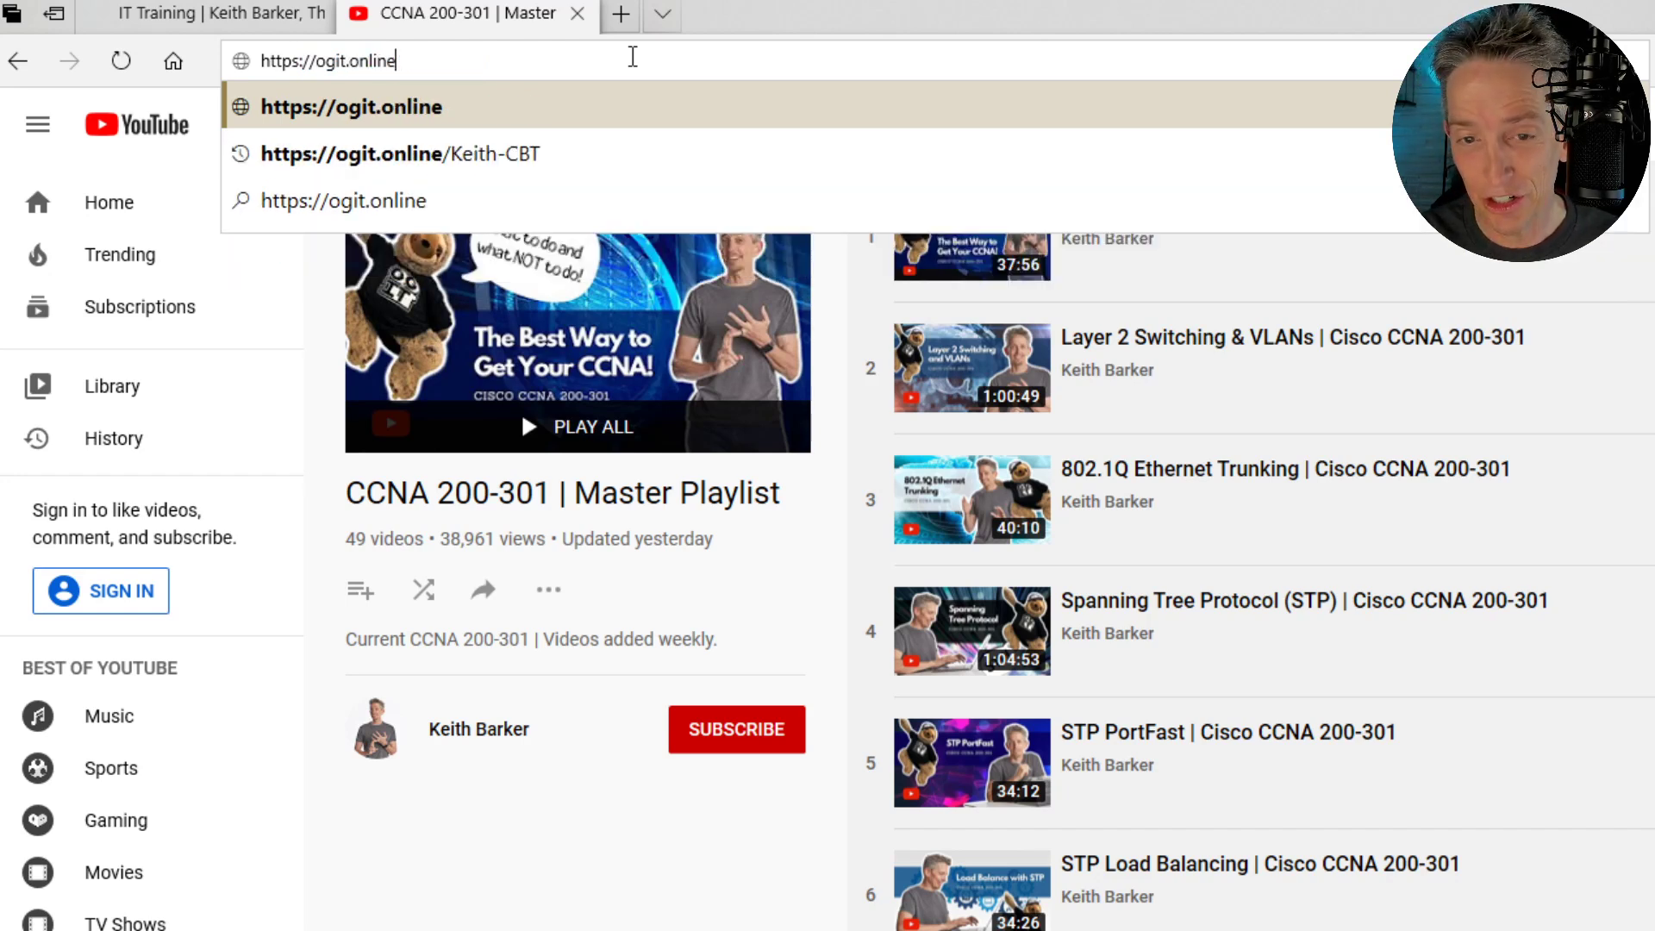
text(/sloth)
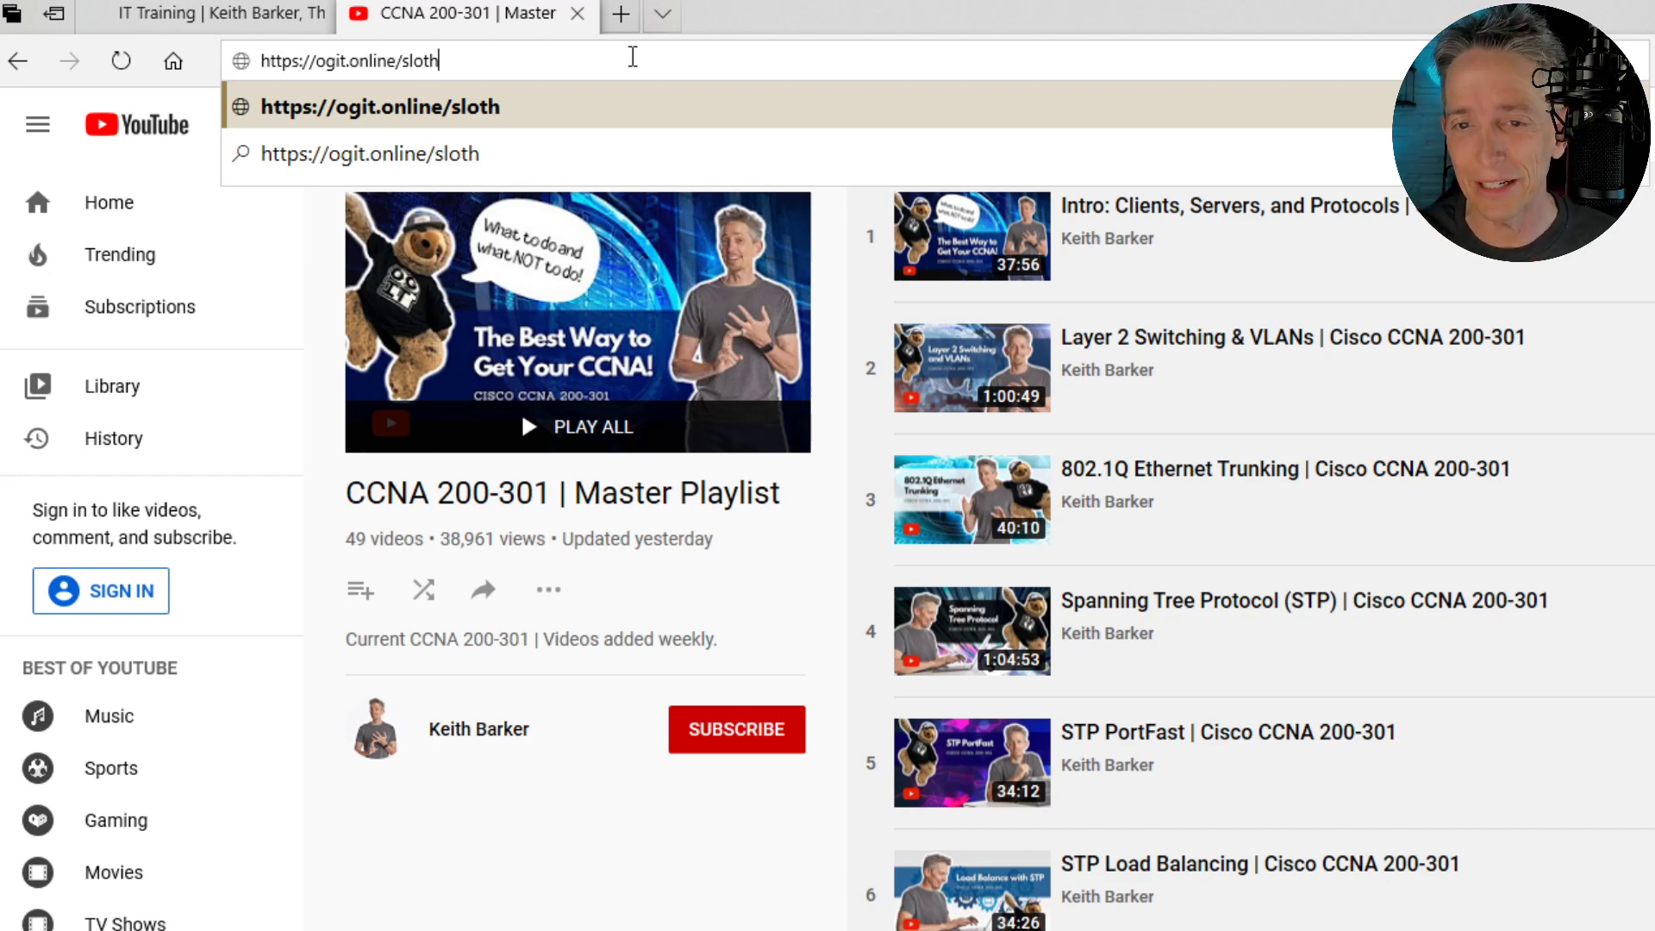
key(Return)
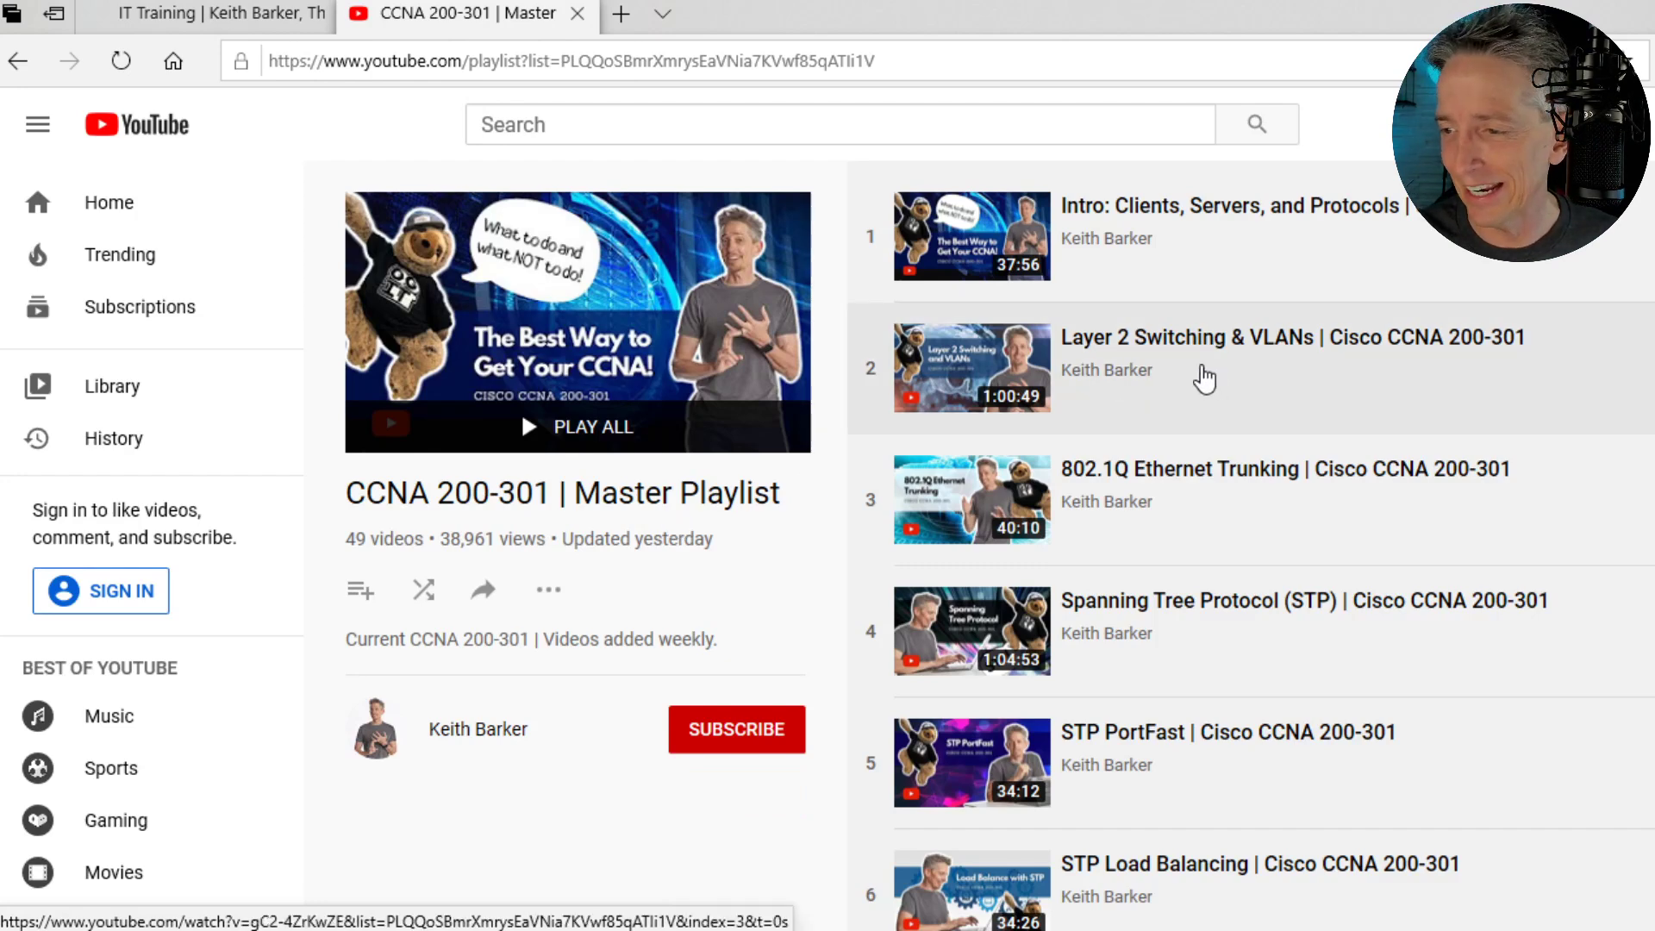
scroll(1197, 384, down, 9)
scroll(1198, 411, down, 5)
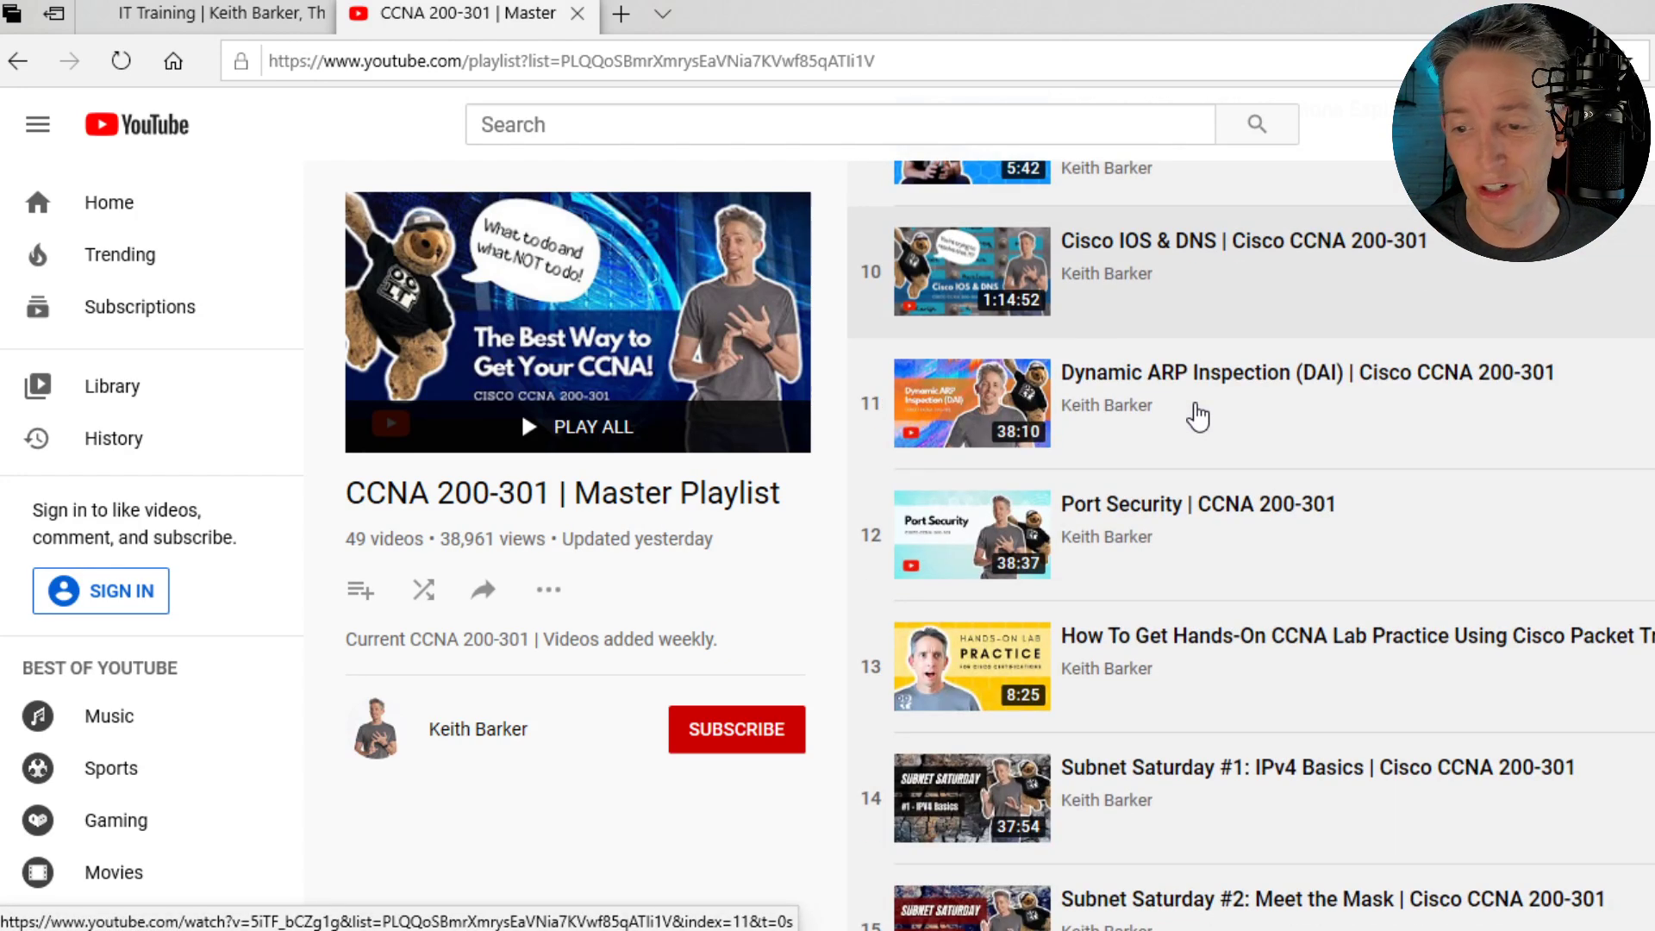
scroll(1198, 412, up, 13)
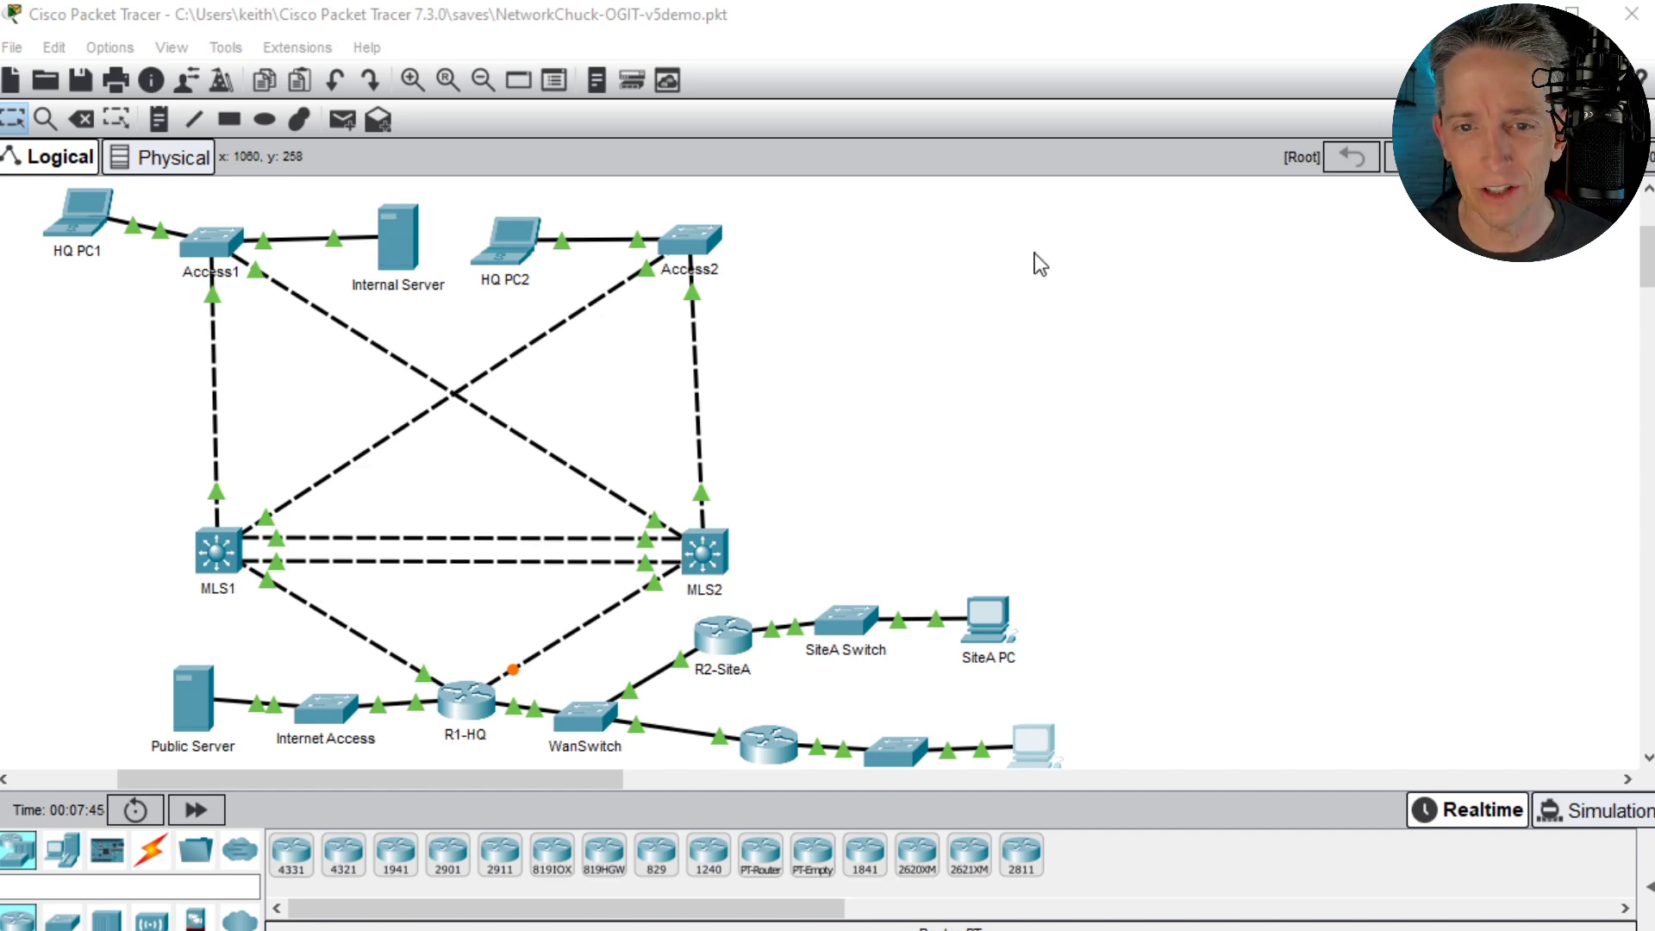
- Switch to Cisco Packet Tracer and check the installed version in its About information
click(358, 53)
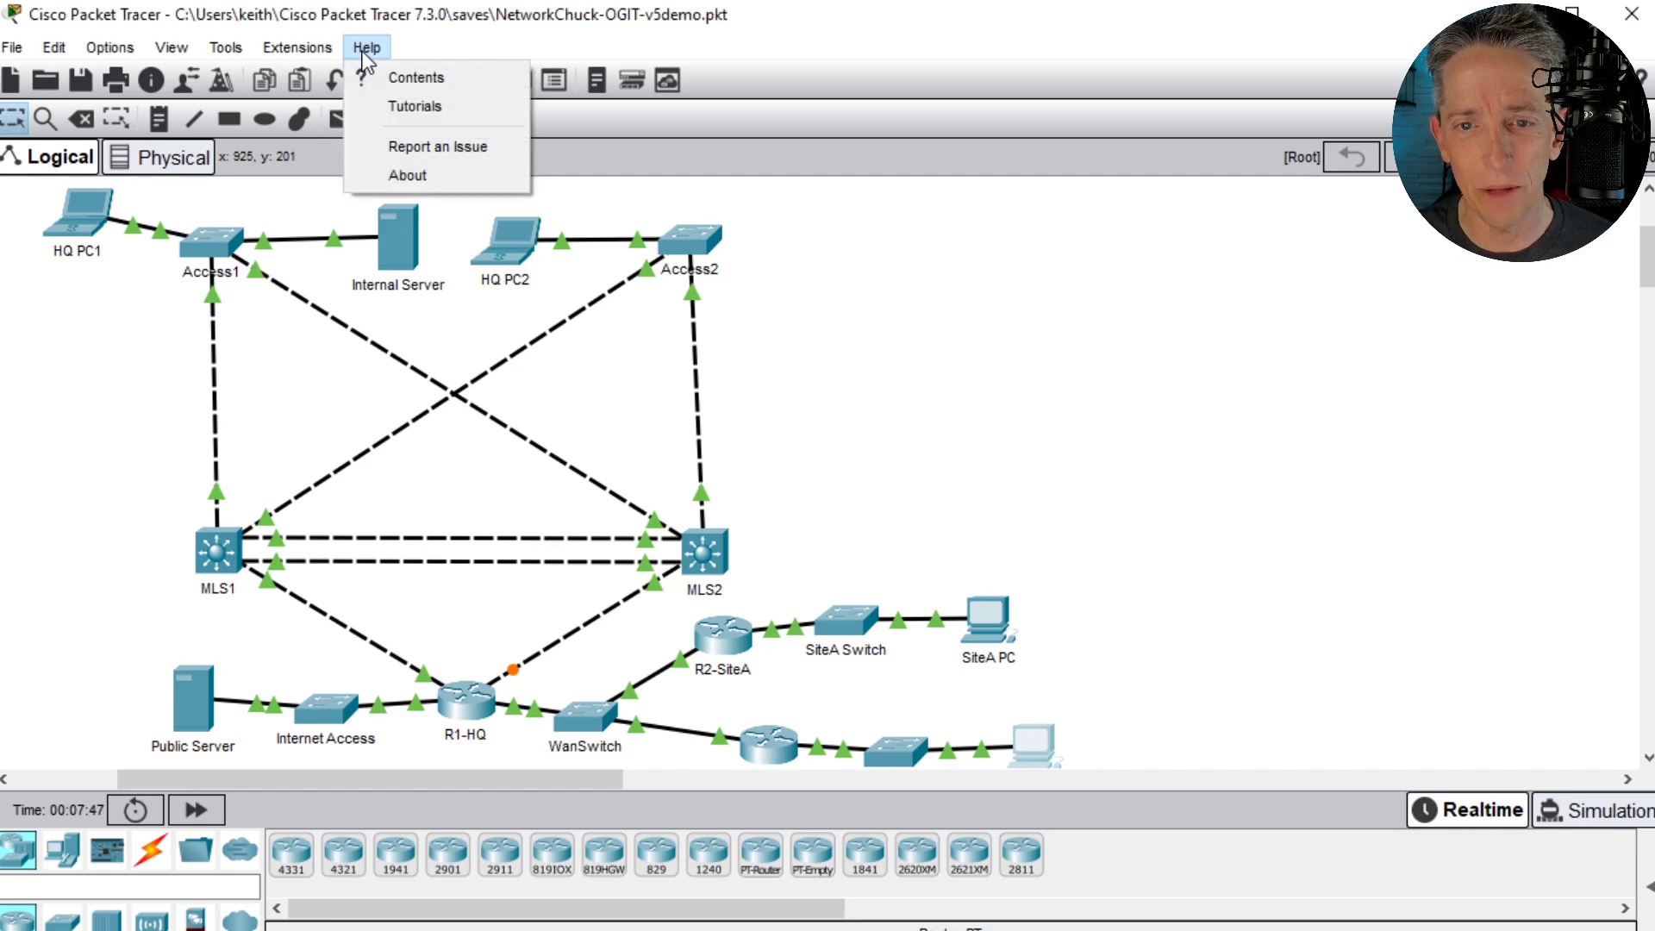
click(418, 178)
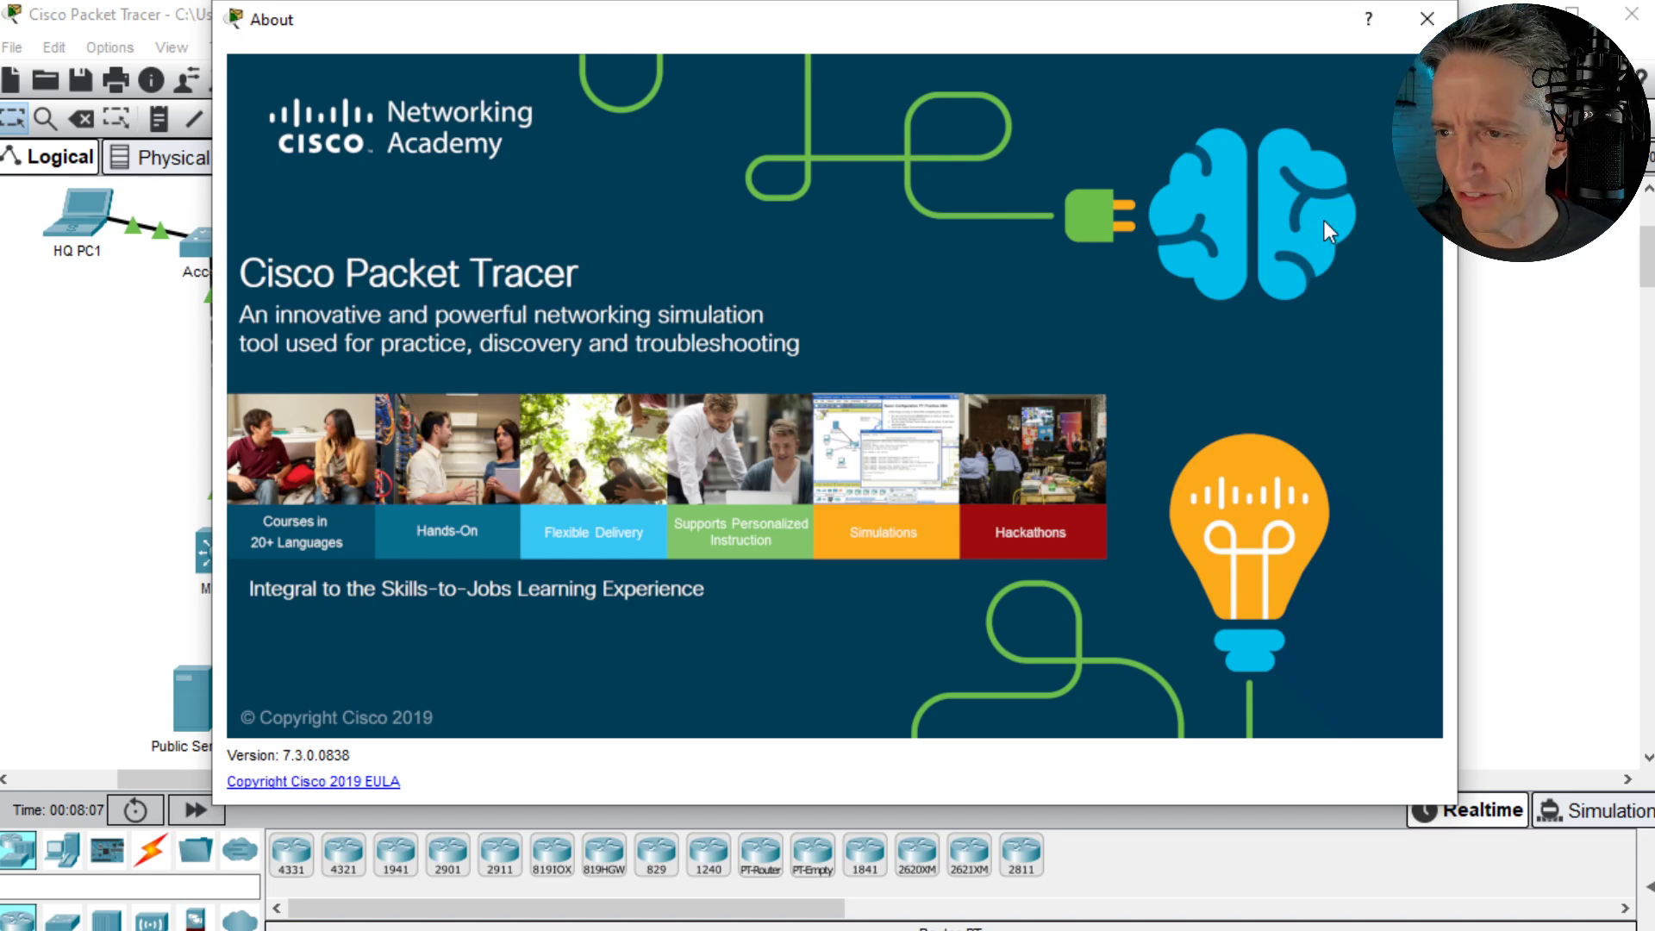
click(1427, 19)
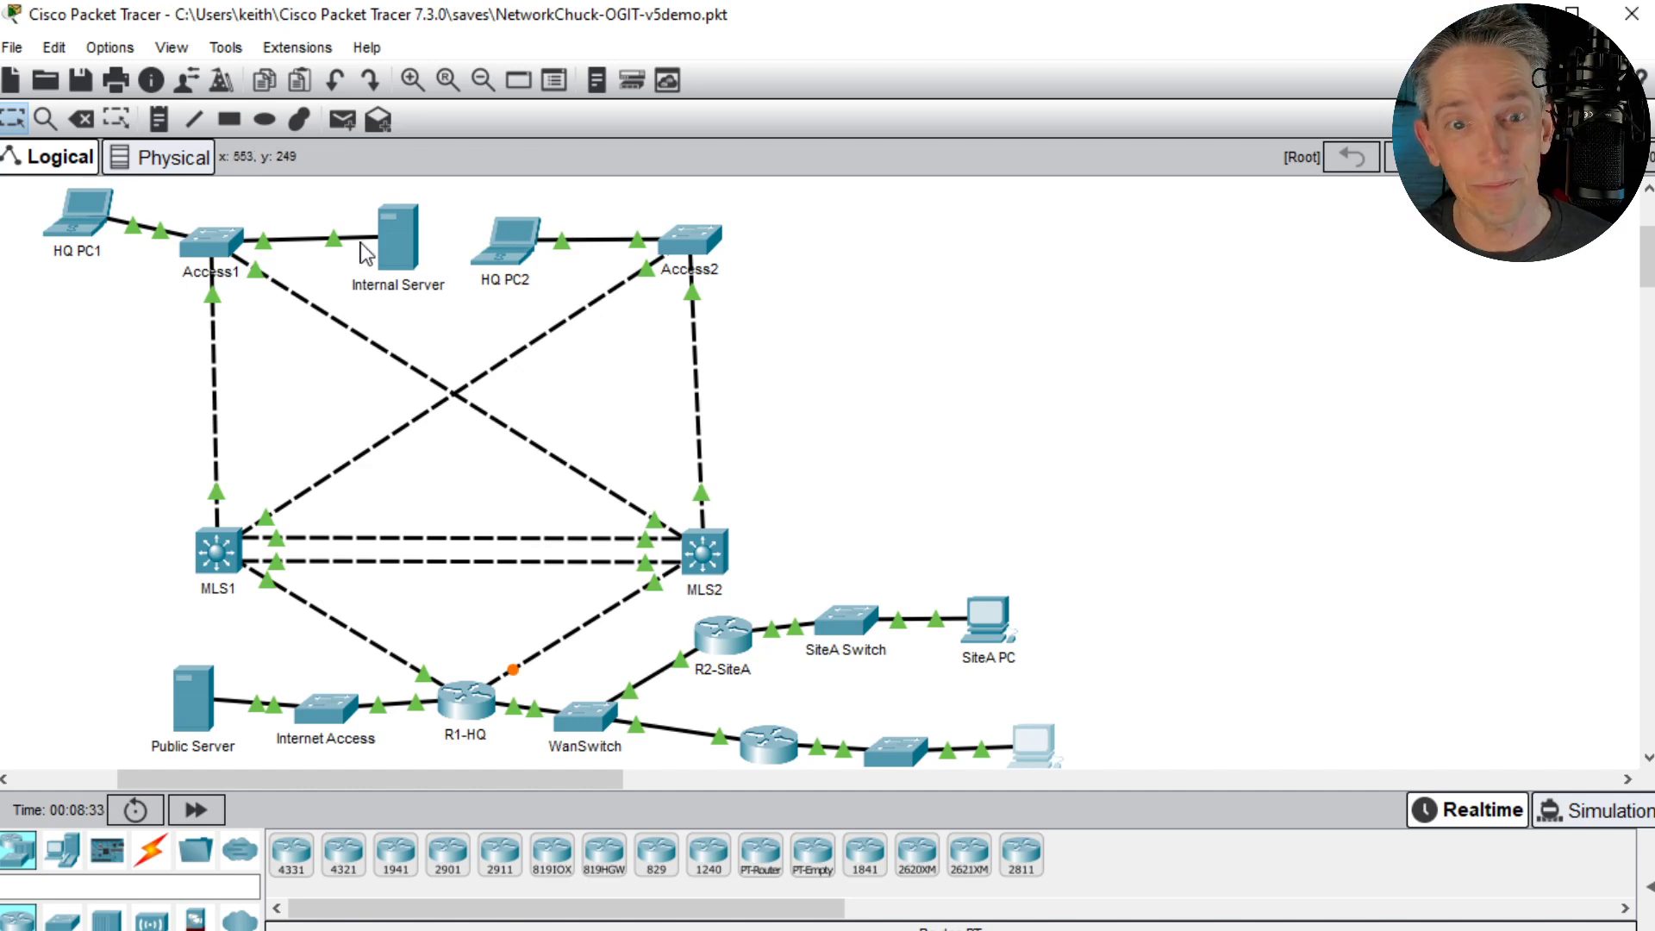
- Open the Access1 switch's command line in a widened window and enter privileged EXEC mode
click(201, 258)
drag(757, 43, 954, 72)
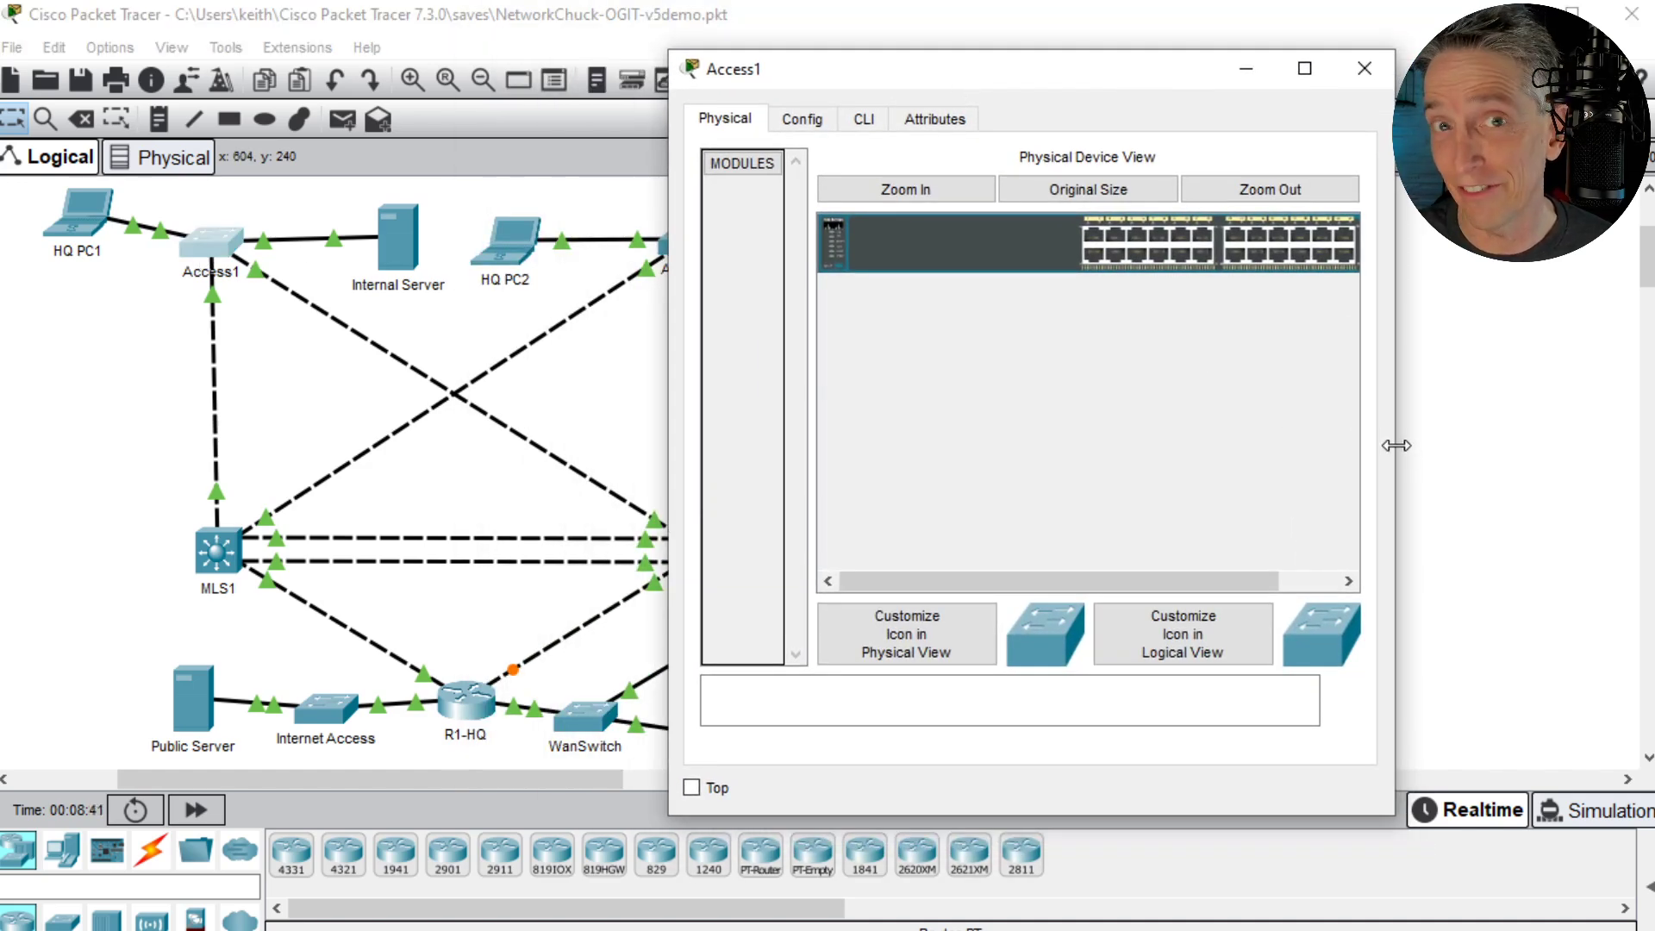
drag(1394, 453, 1648, 452)
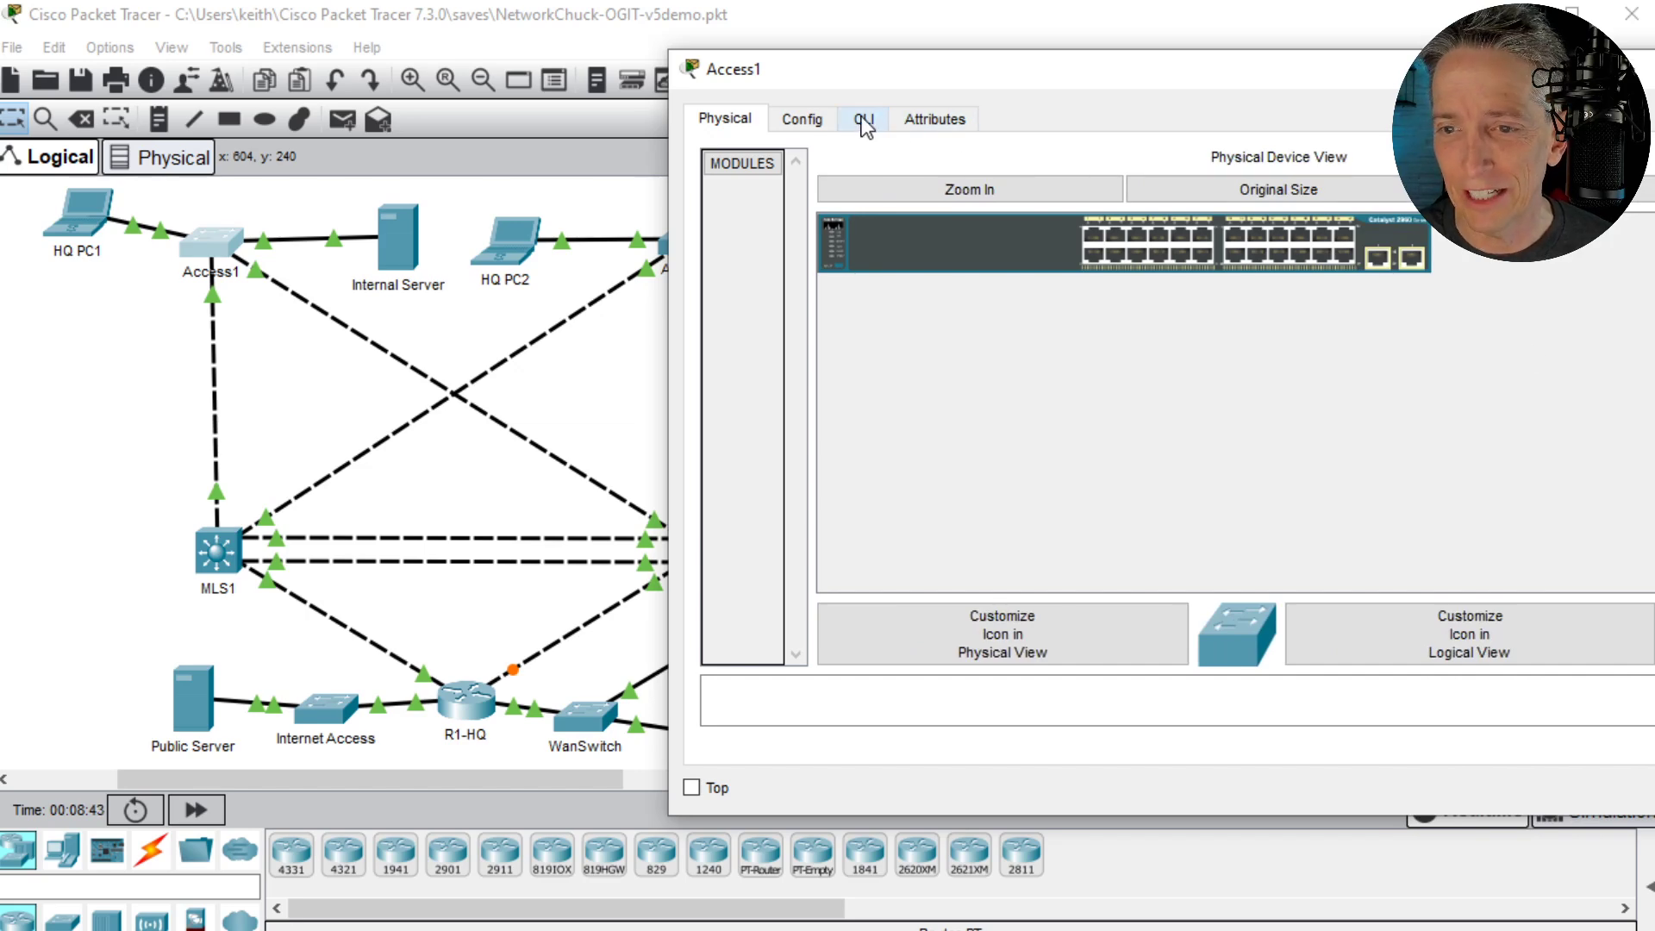
click(863, 121)
key(Return)
key(Return)
key(Return)
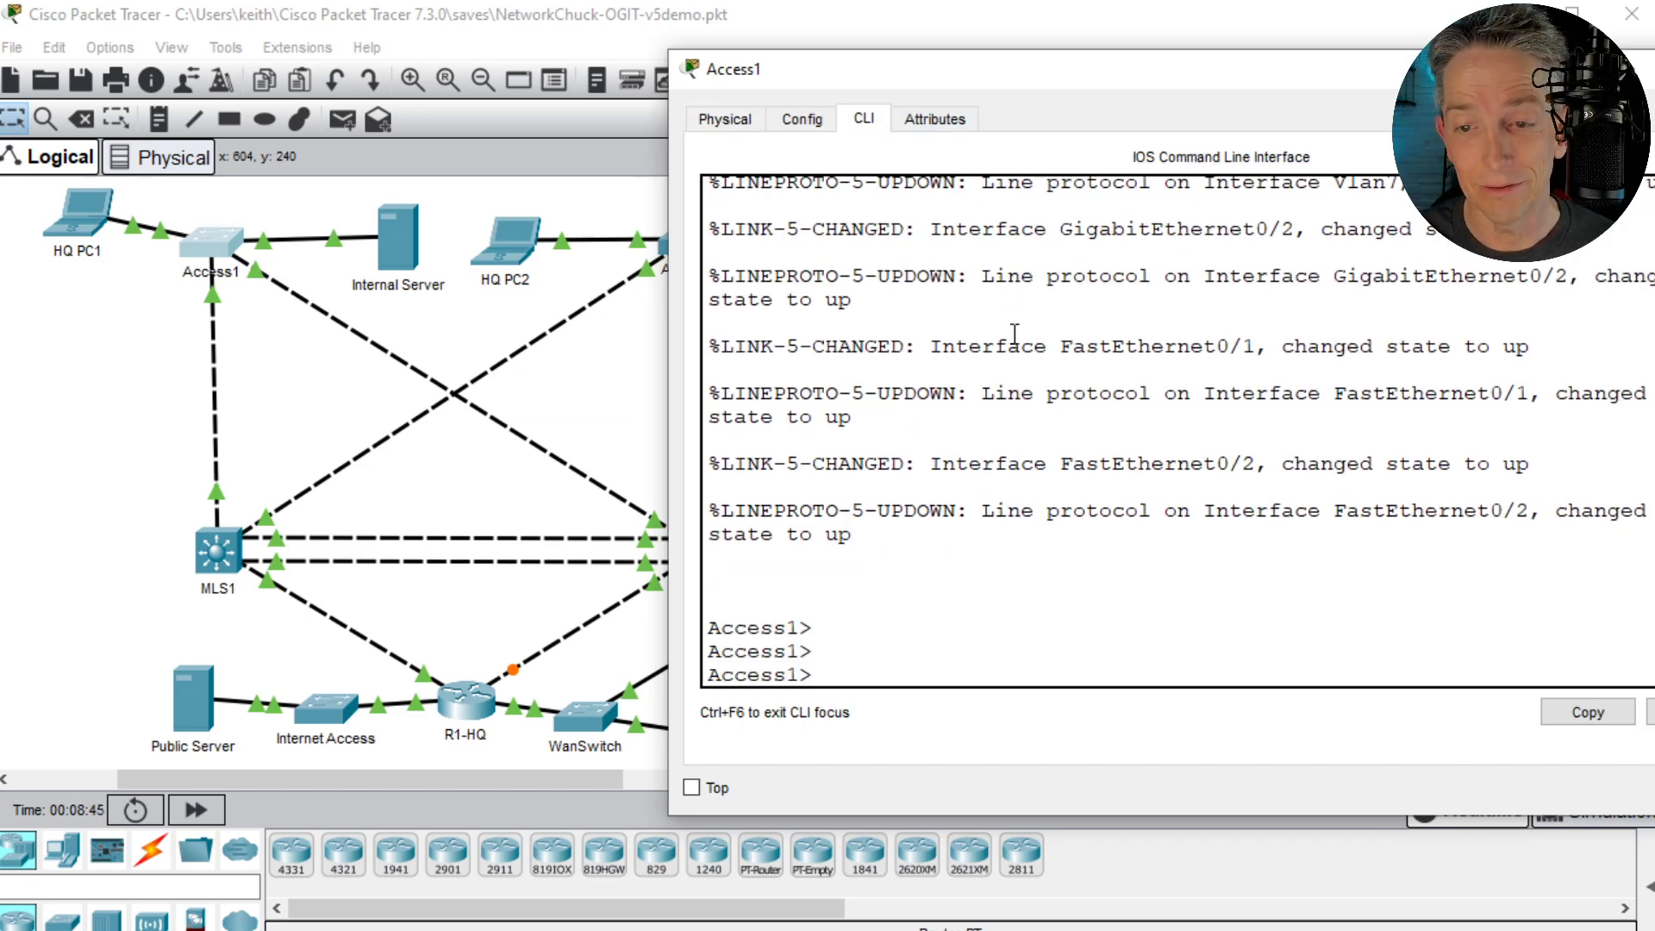
text(en)
key(Return)
- List Access1's VLANs with show vlan brief and highlight the HQ-VLAN10 row
key(Return)
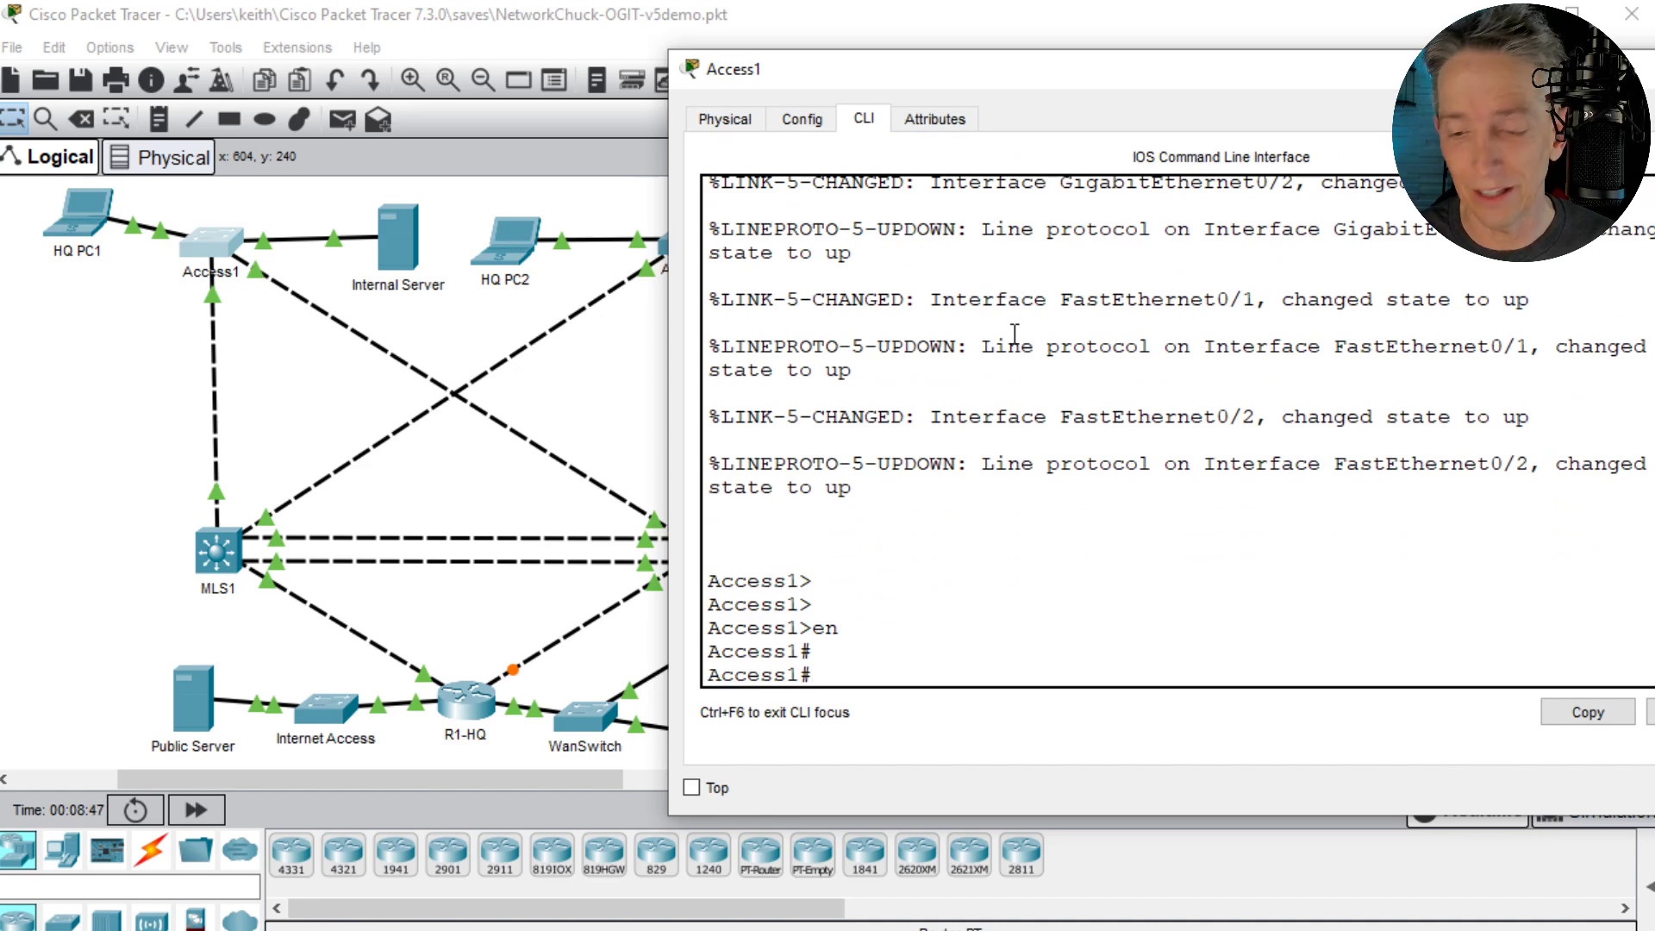
text(showvlan brief)
key(Return)
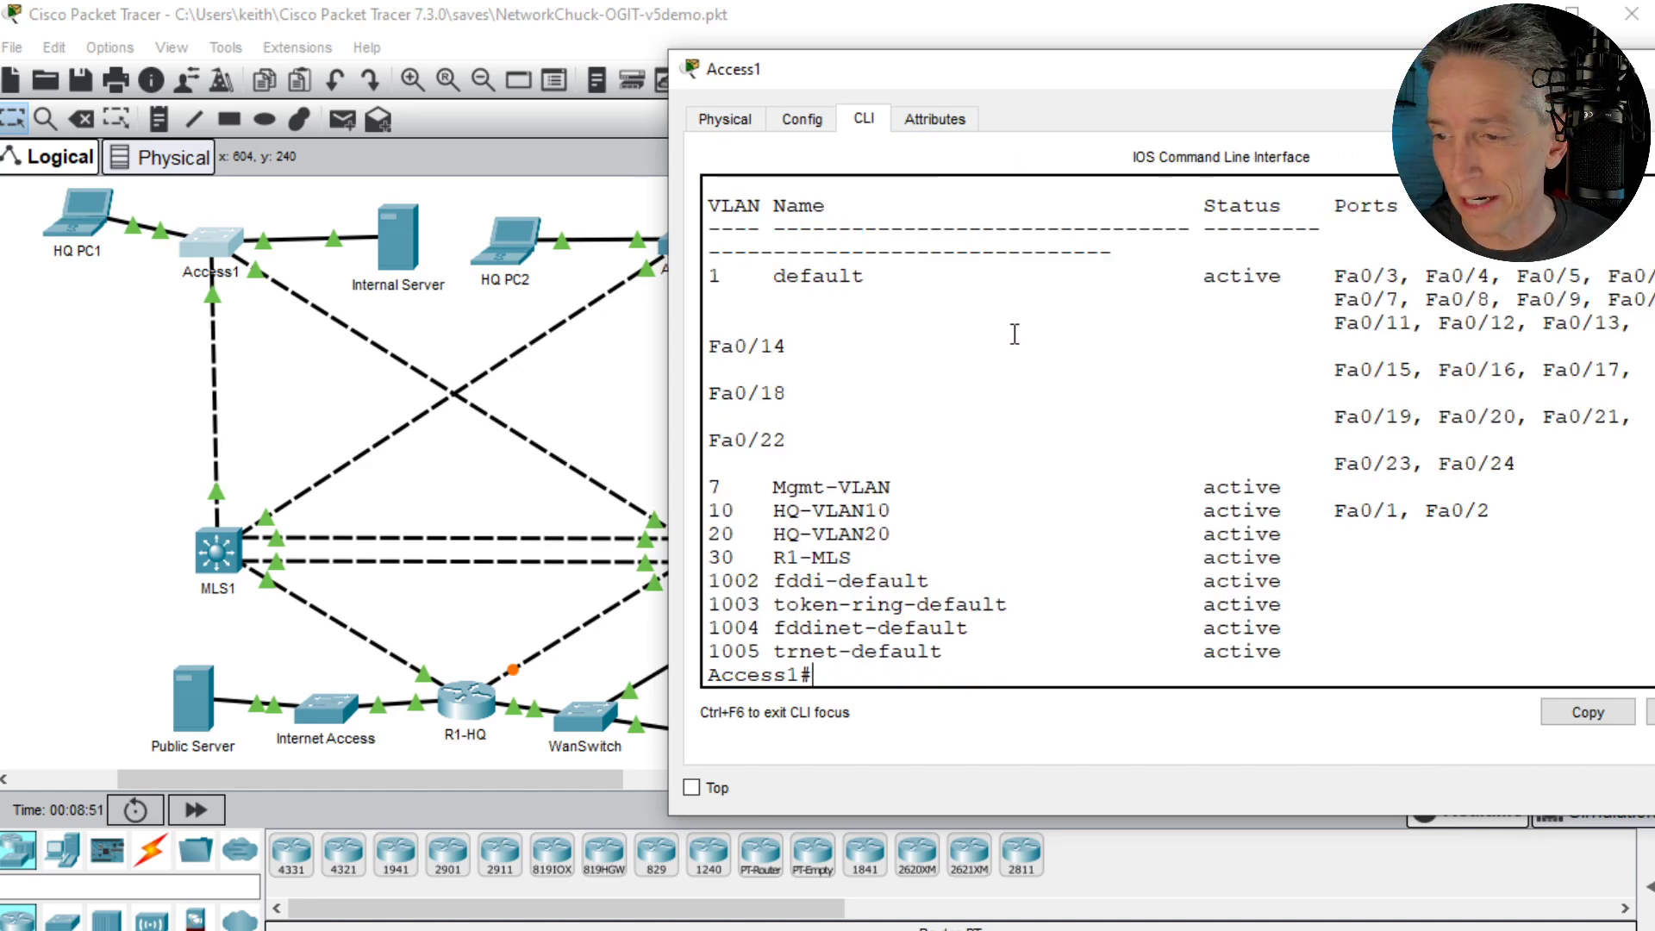
drag(667, 485, 438, 498)
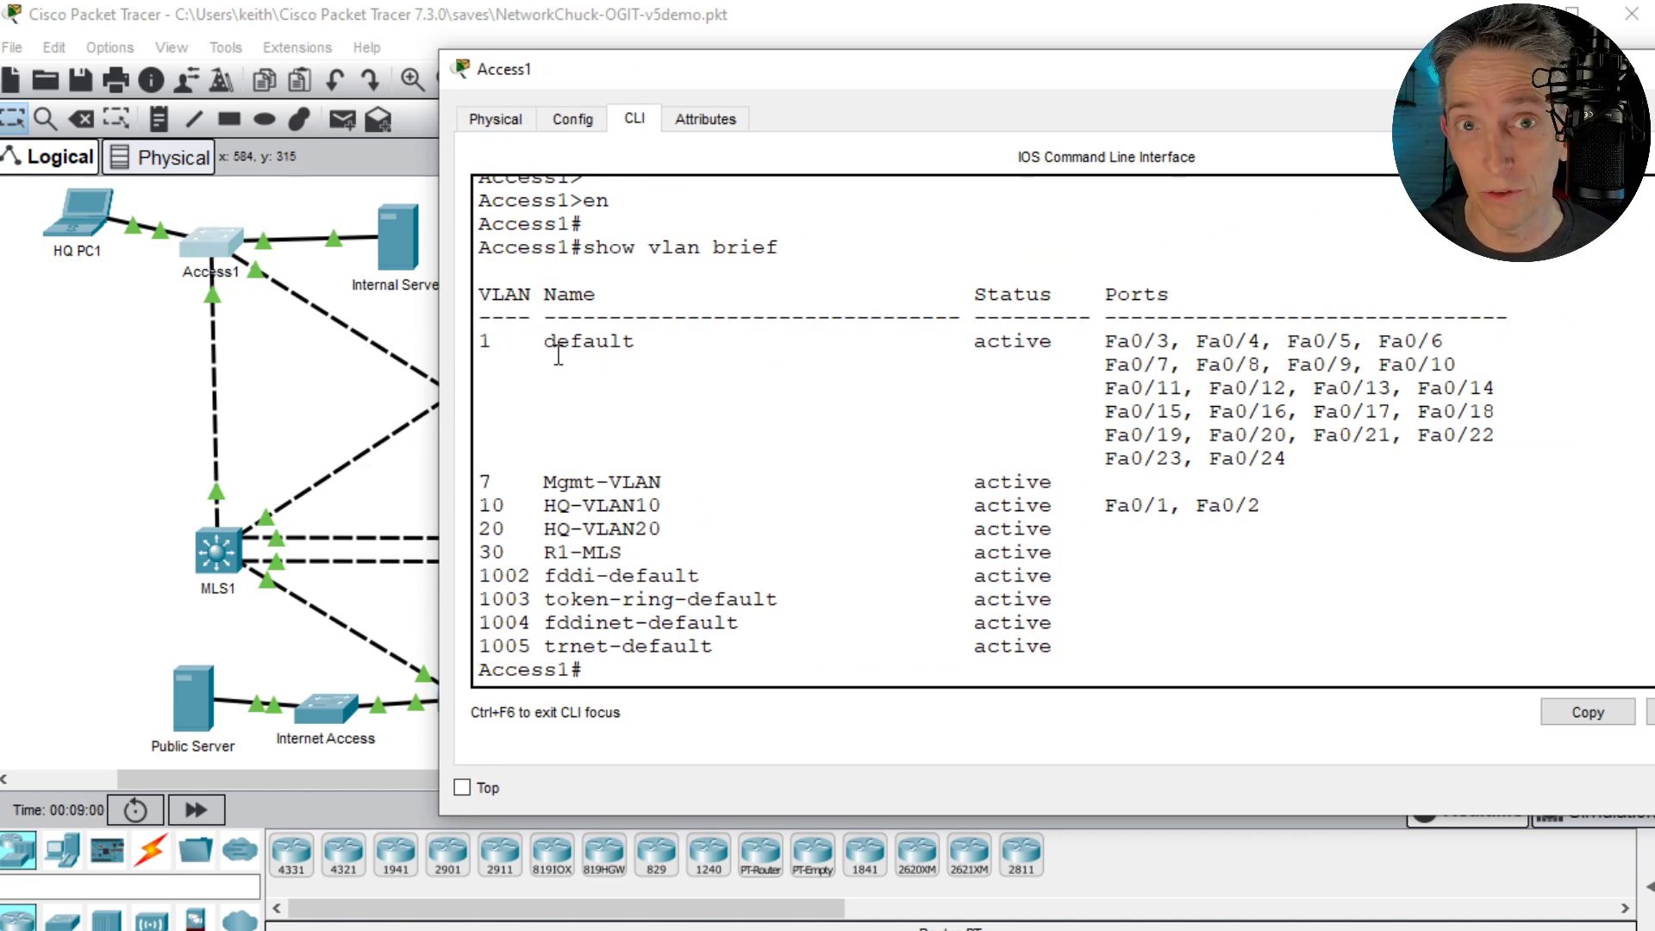
drag(478, 509, 1318, 510)
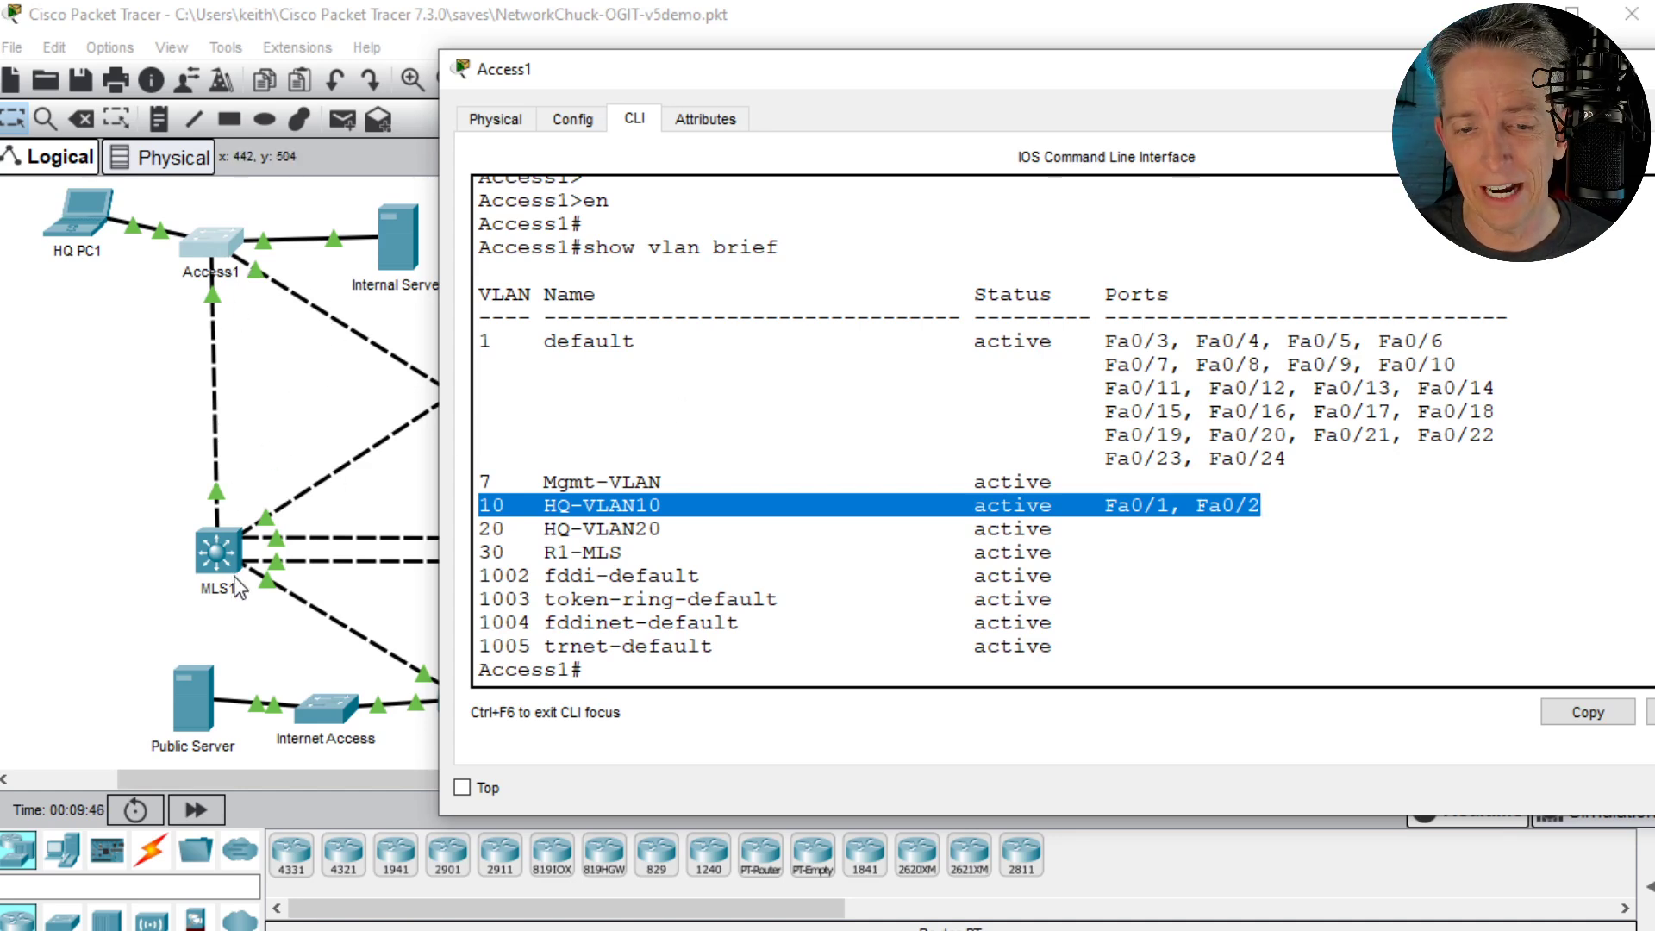
- Display Access1's trunk interfaces with show int trunk
click(917, 470)
text(show int tr)
key(Tab)
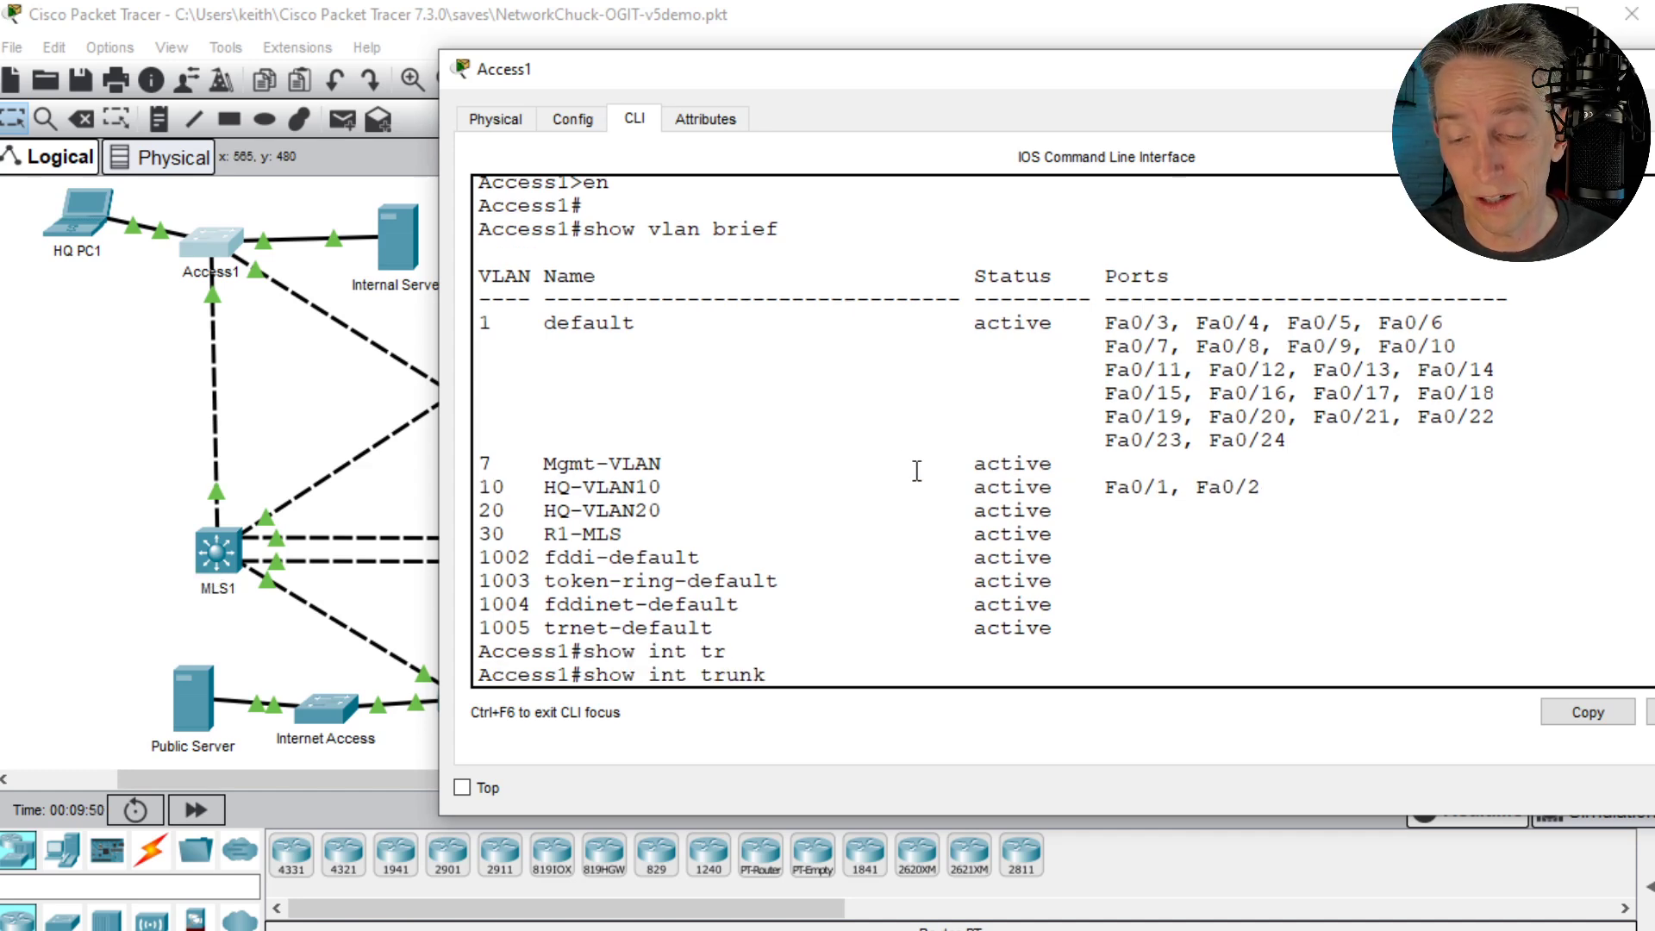
key(Return)
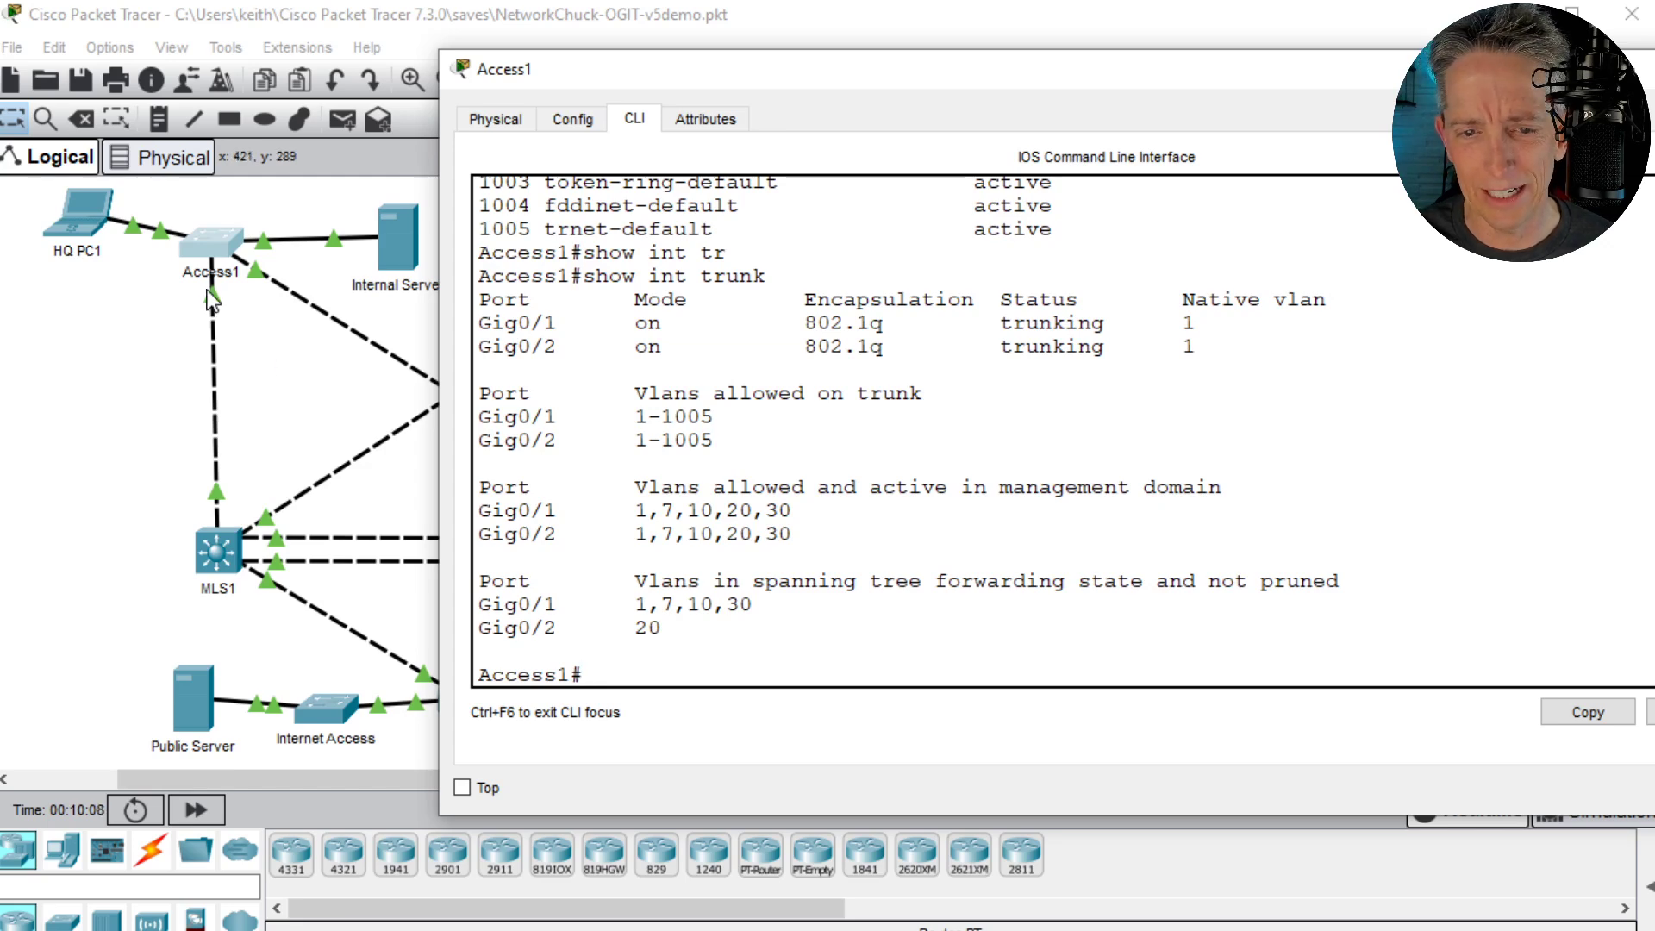
- Enable Show Port Labels When Mouse Over in Logical Workspace in the interface preferences
click(255, 219)
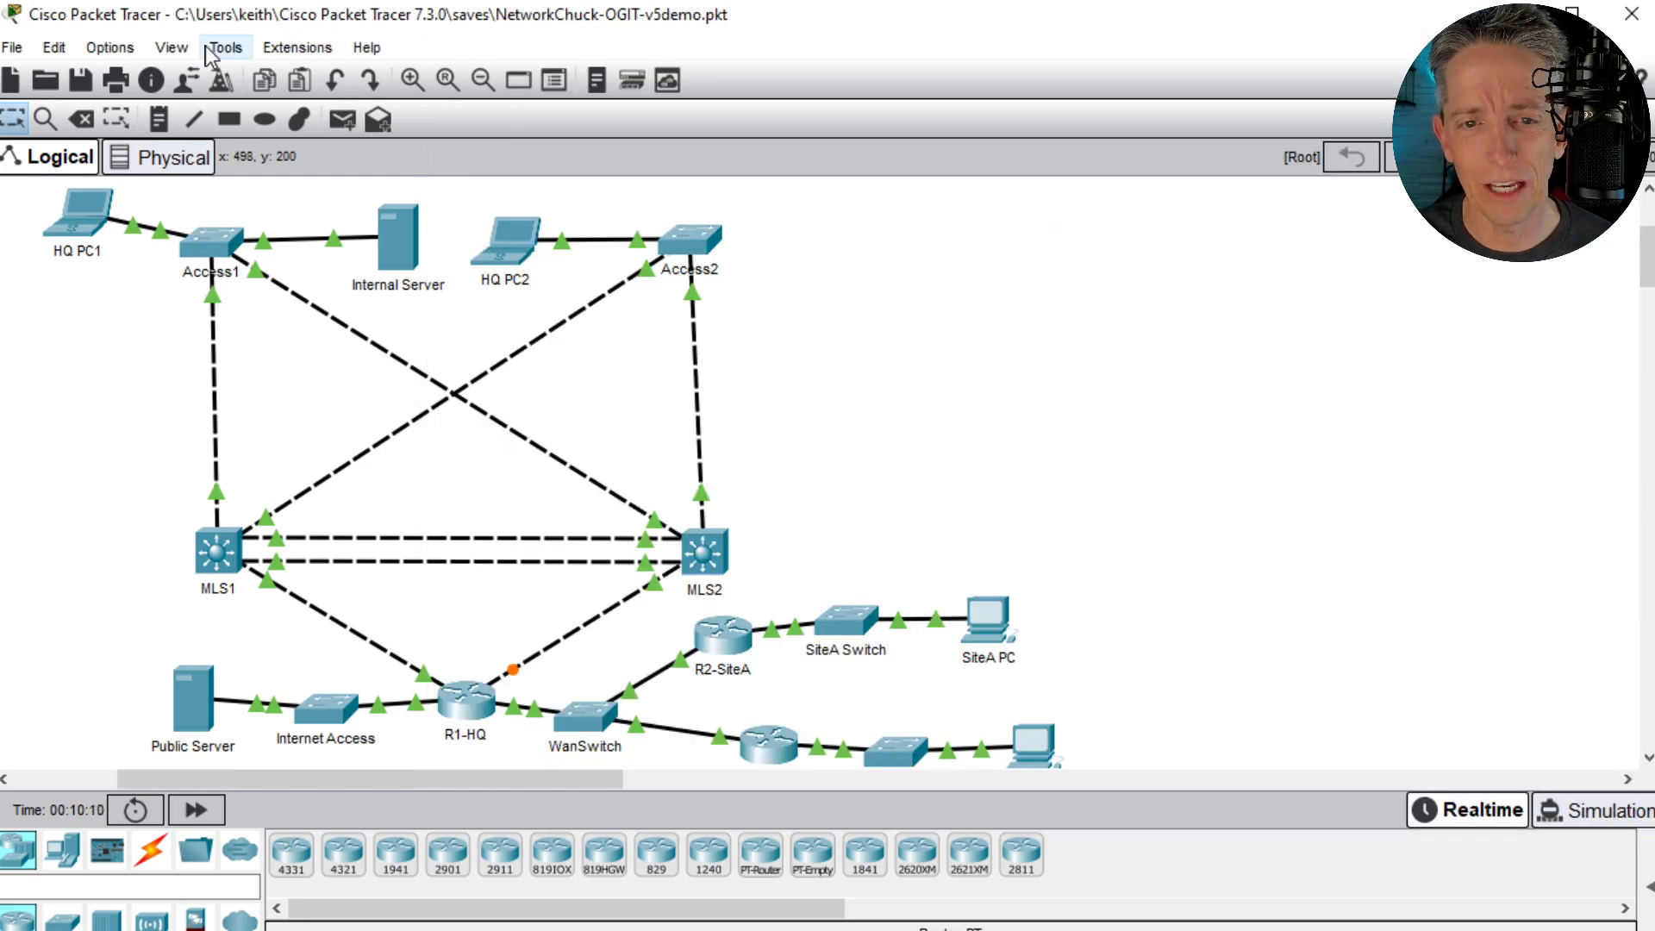
click(170, 52)
mouse_move(111, 50)
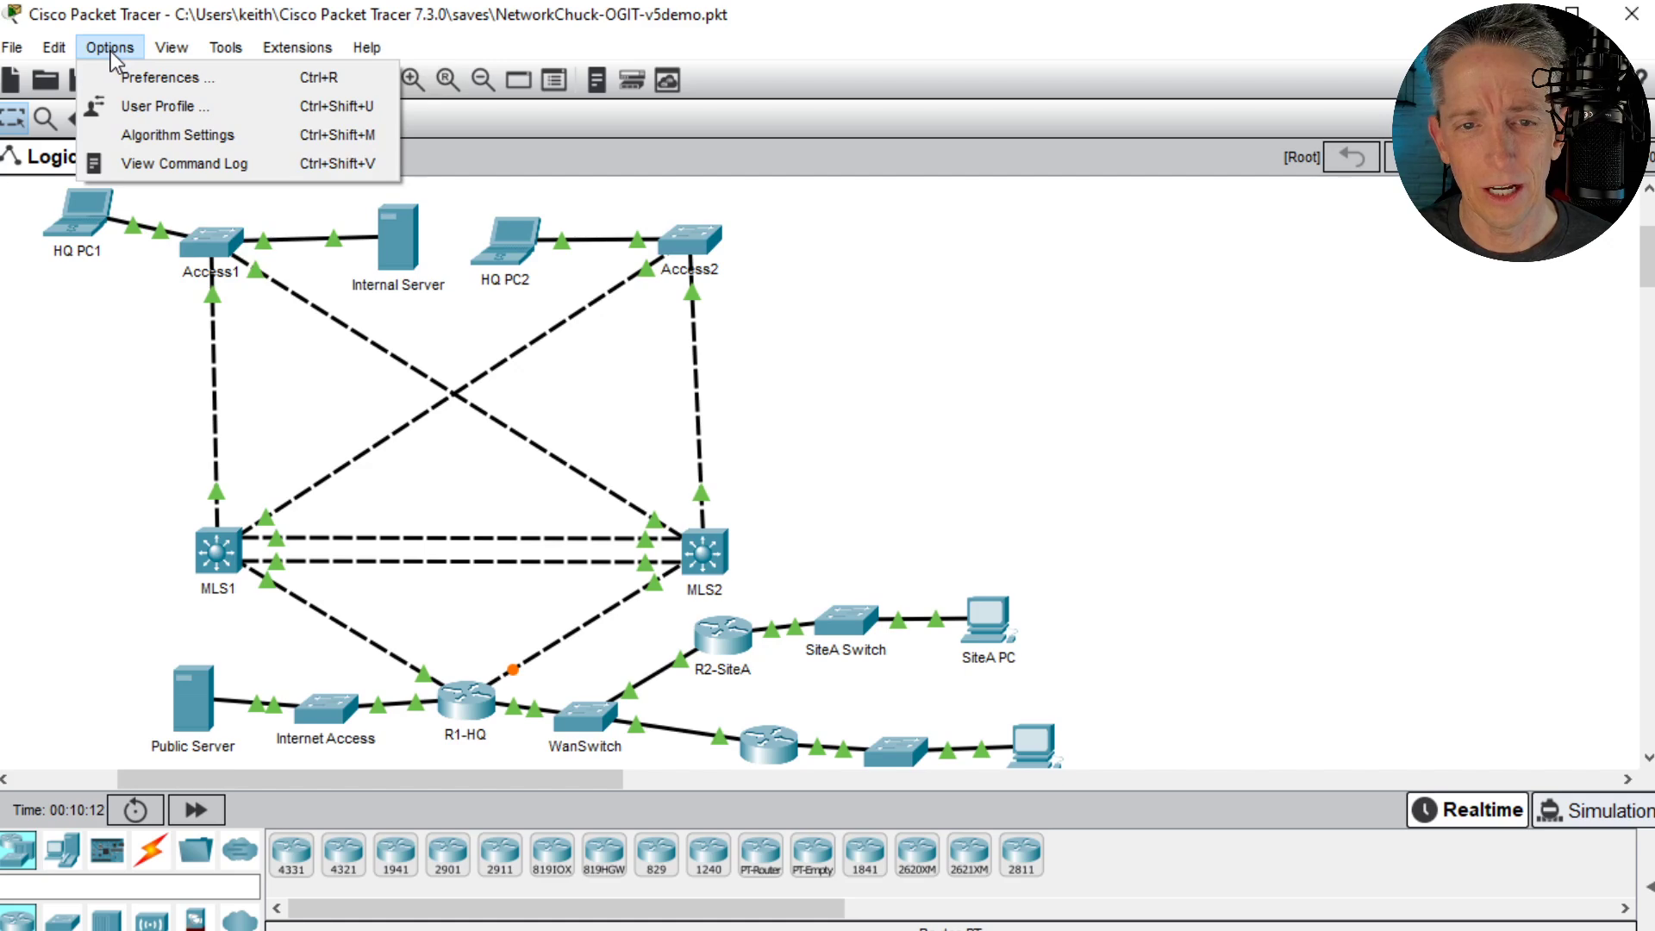
click(172, 78)
drag(693, 0, 1051, 153)
click(614, 402)
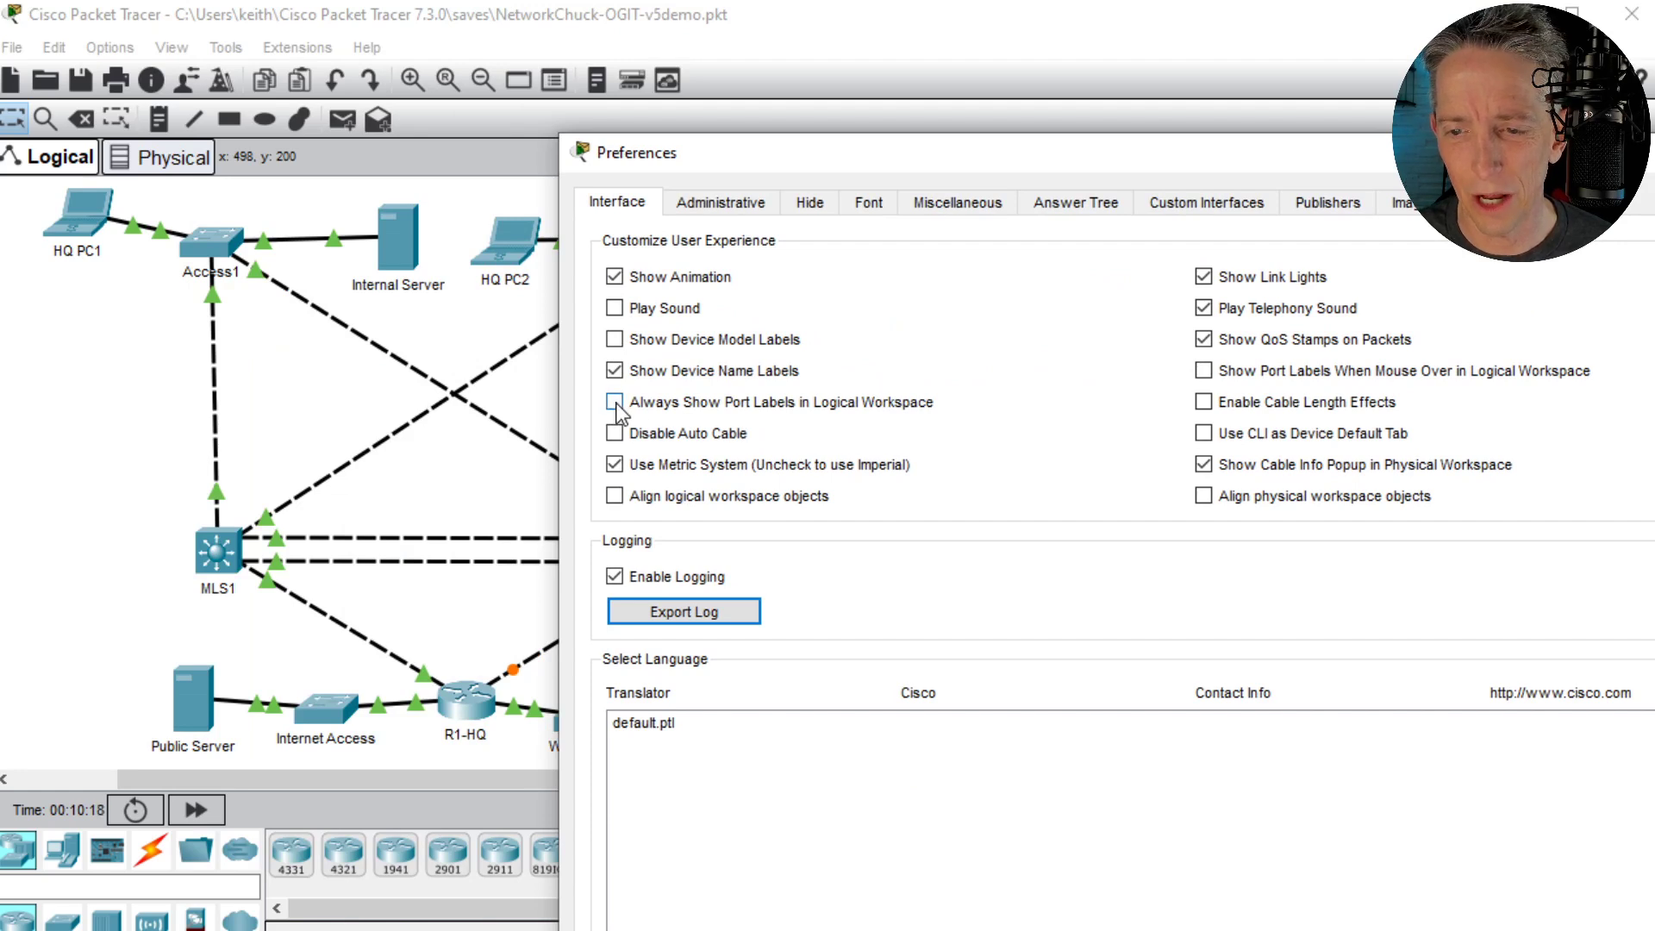
click(614, 403)
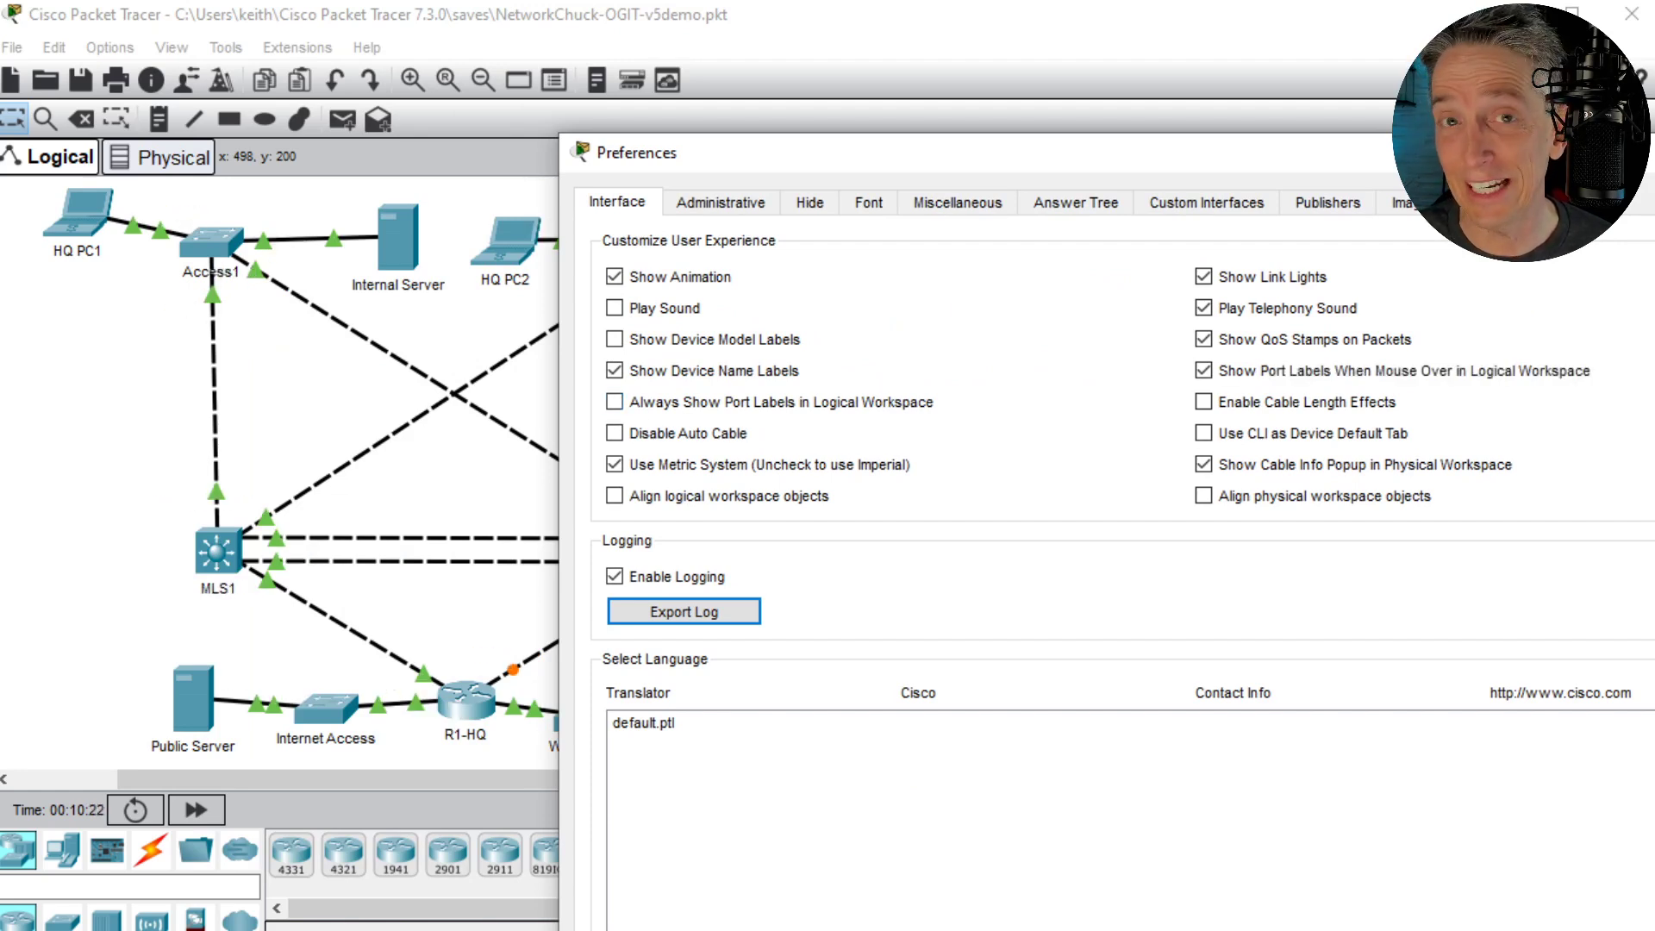
click(1644, 153)
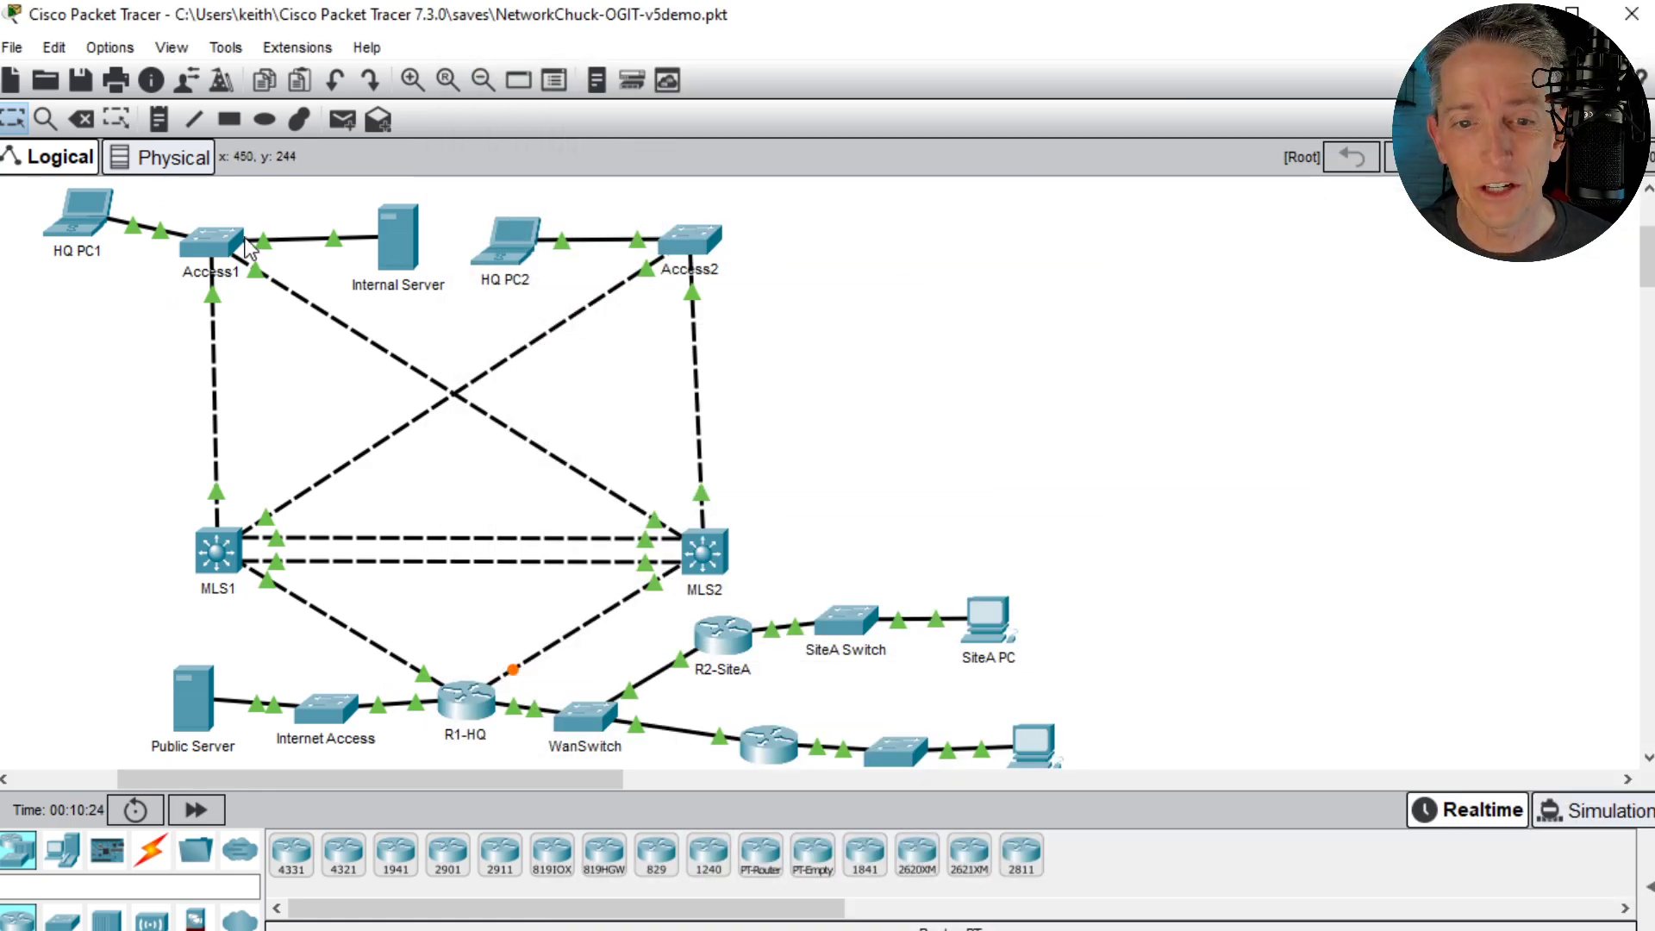
- Return to Access1's command line and list its directly connected Cisco devices with show cdp neighbors
click(212, 246)
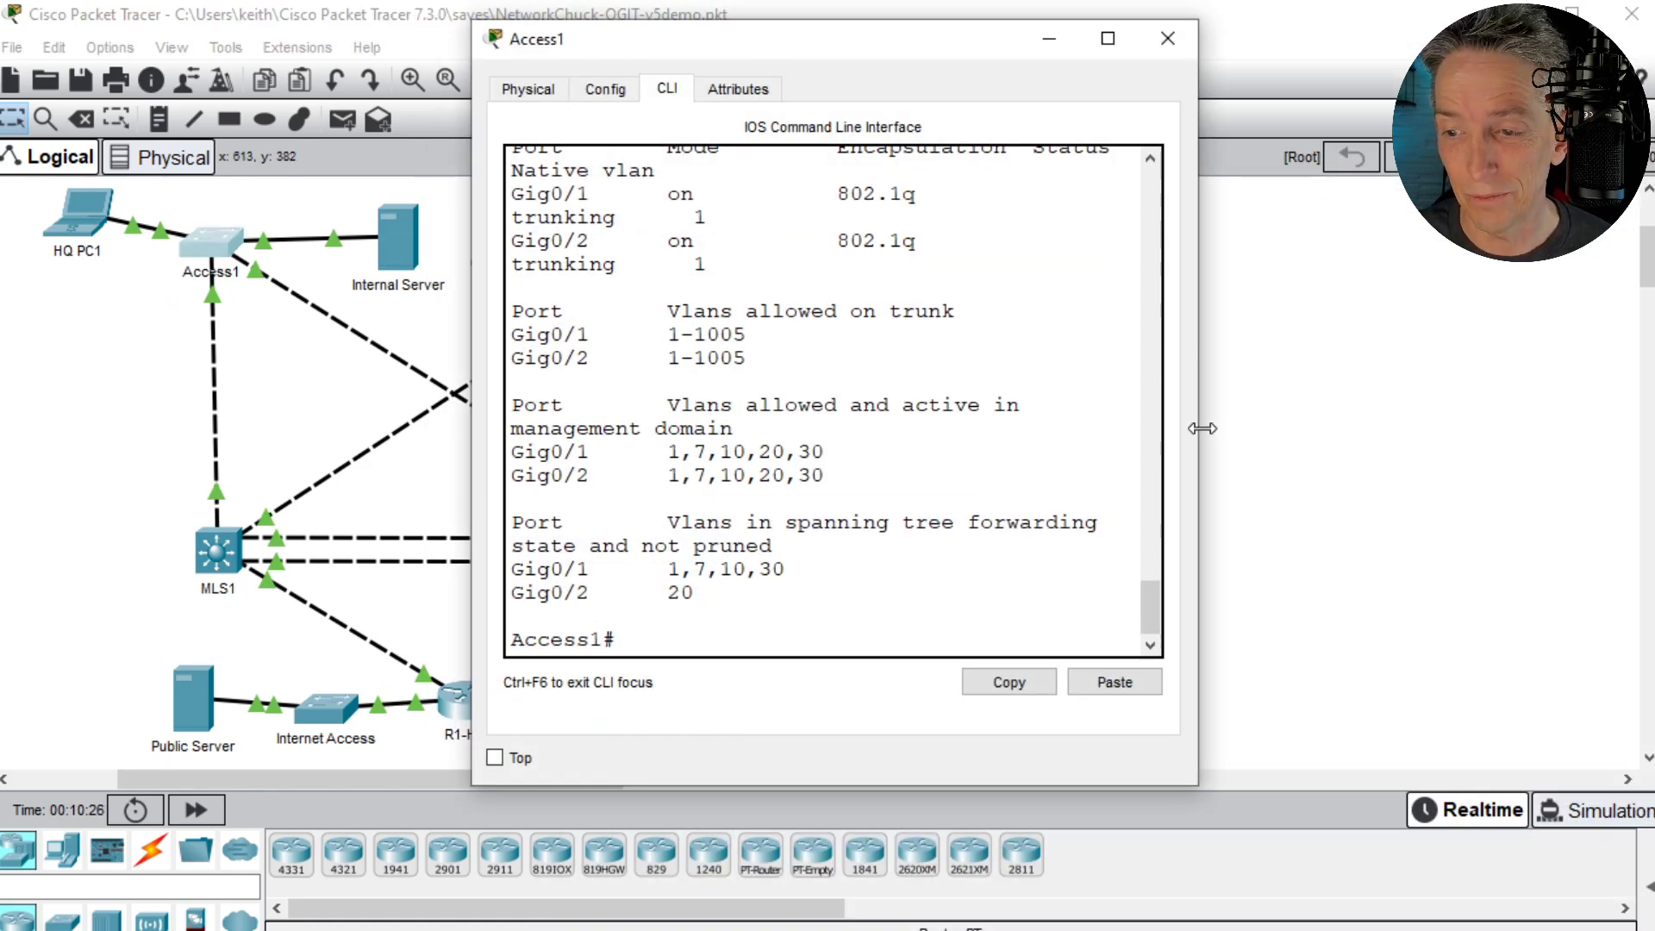
drag(1203, 428, 1654, 428)
text(show cdep n)
key(BackSpace)
key(BackSpace)
key(BackSpace)
key(BackSpace)
text(p ne)
key(Tab)
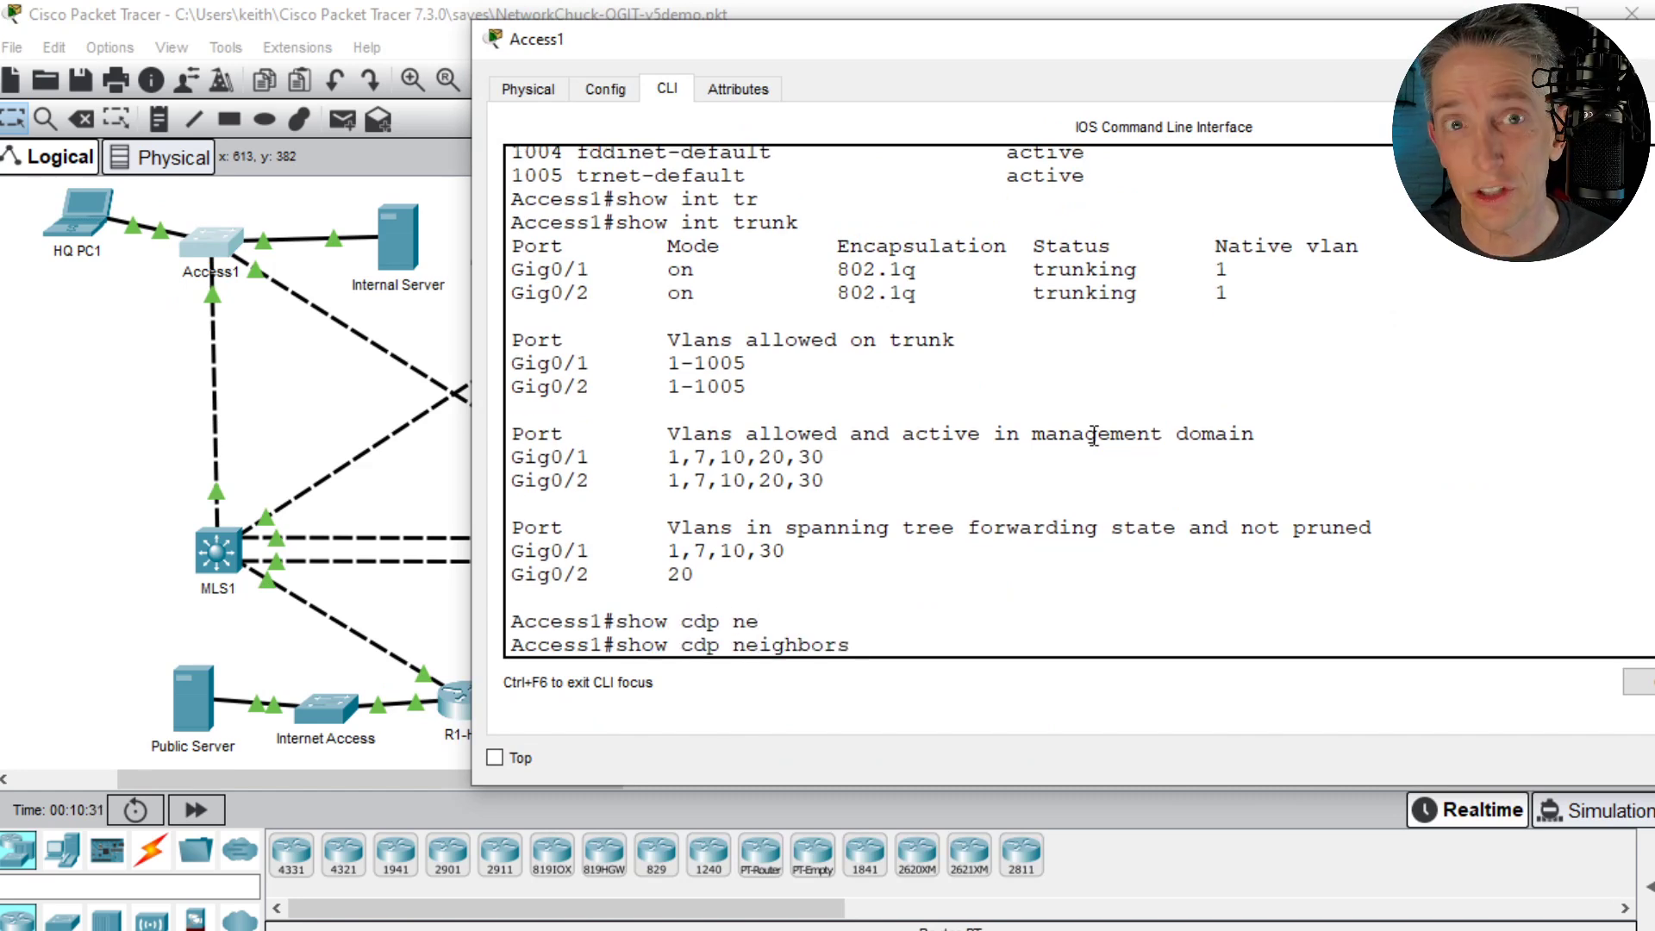
key(Return)
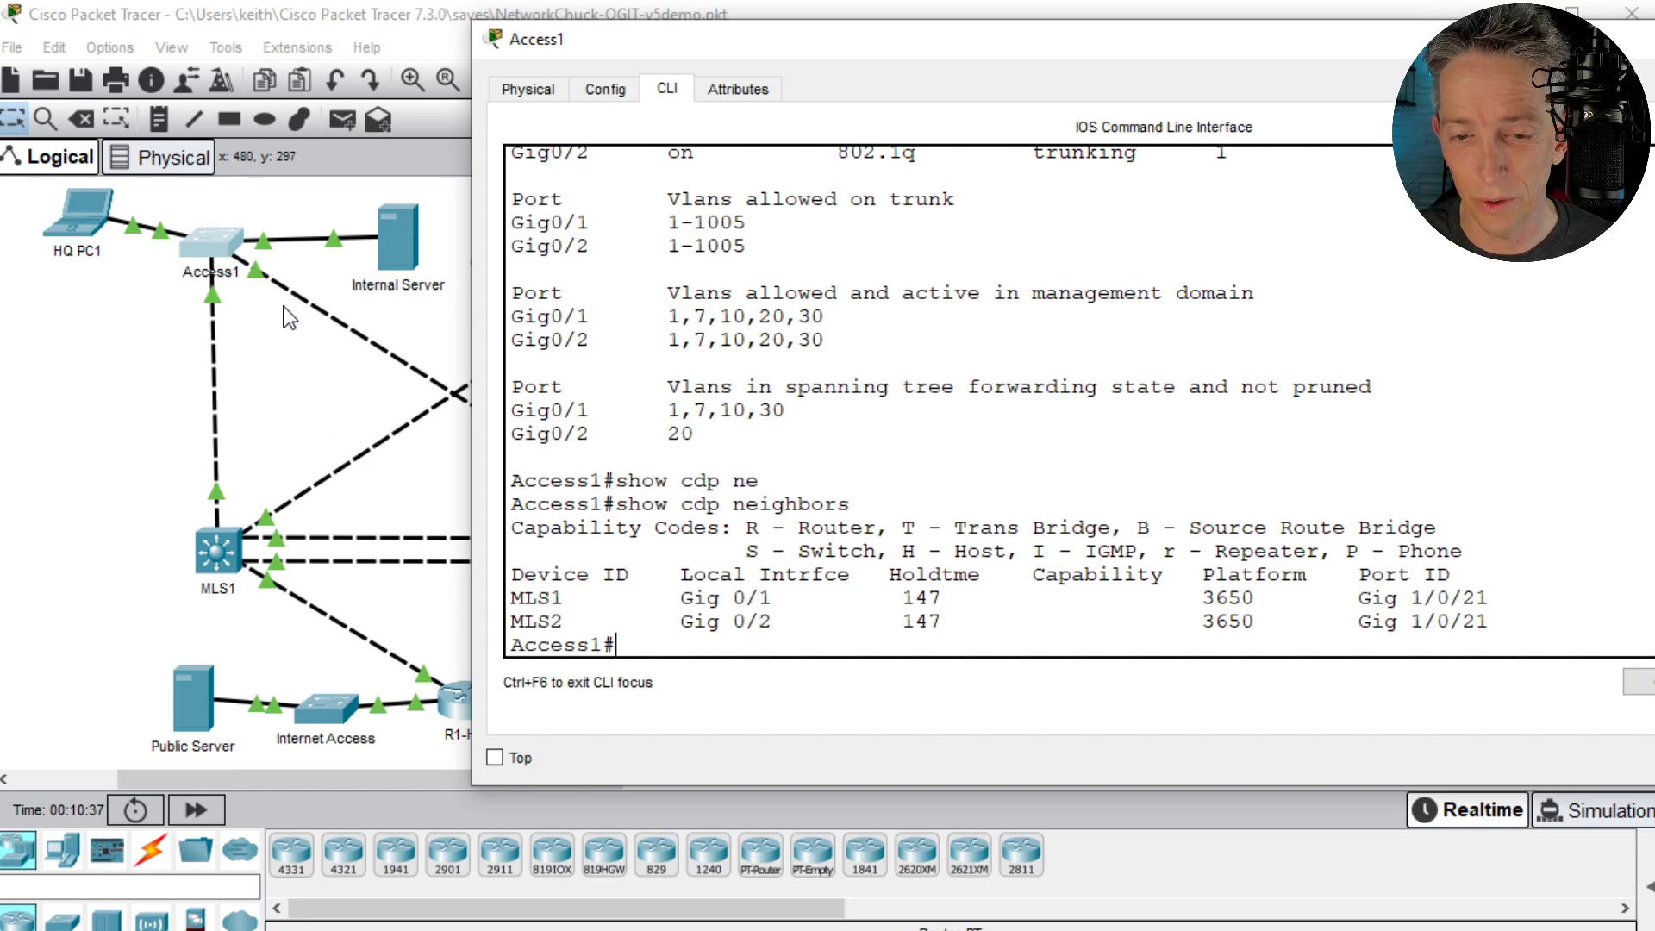
drag(706, 44, 799, 36)
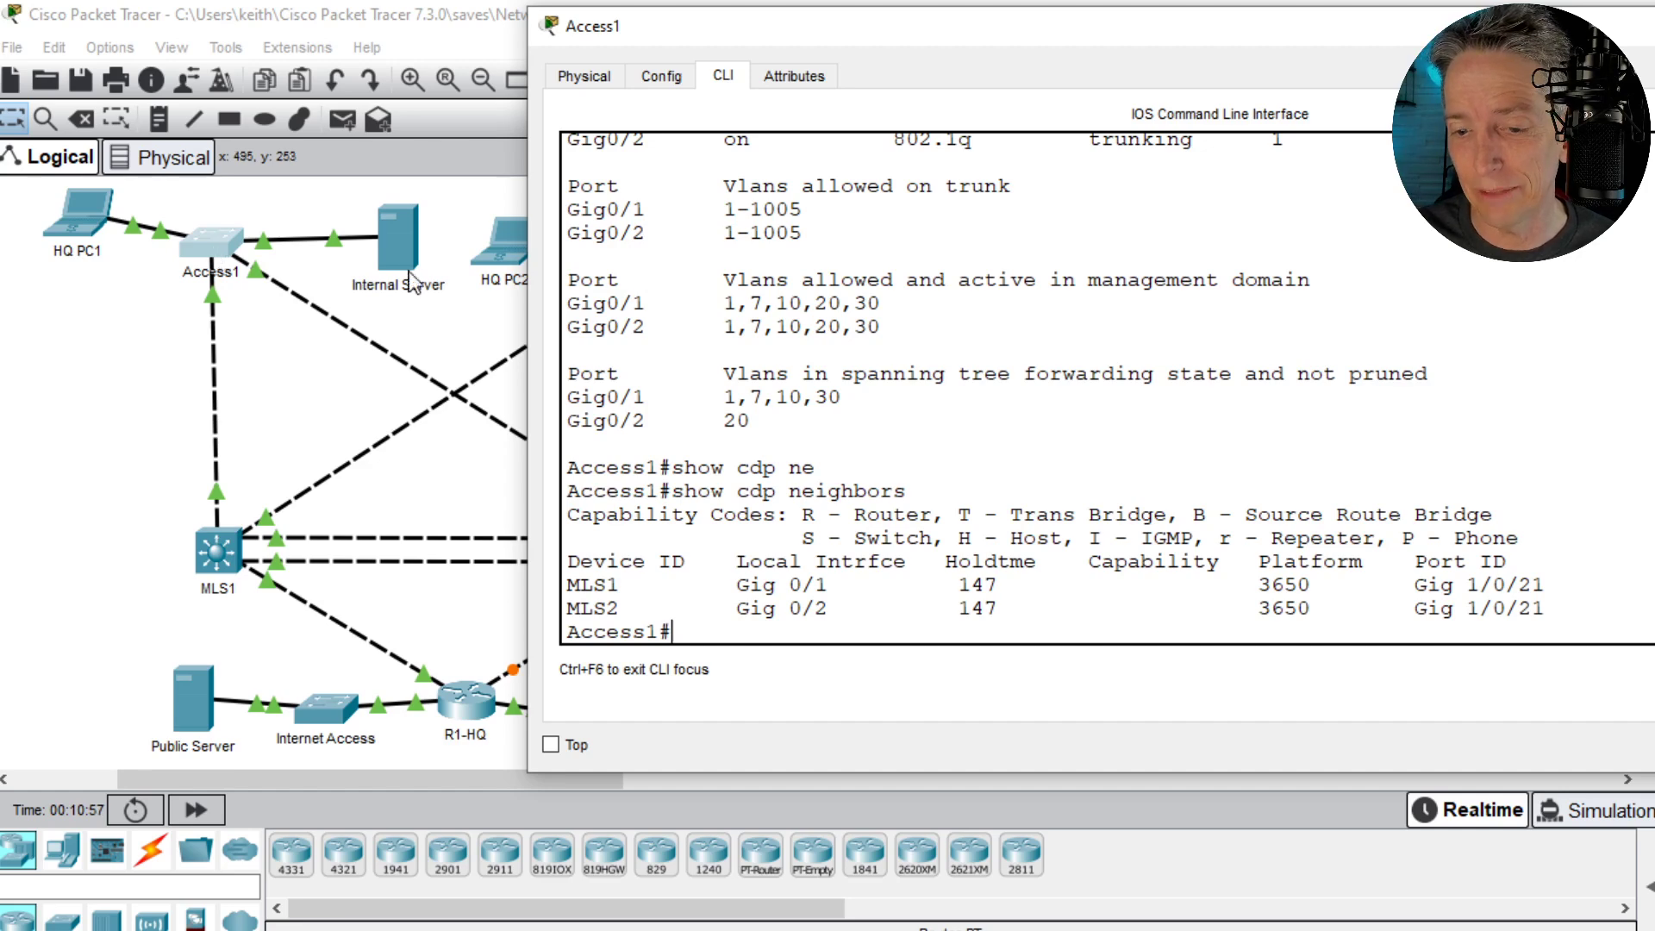
- Display all of Access1's interface addresses with show ip int brief and highlight the Vlan7 row
key(Return)
key(Return)
text(s)
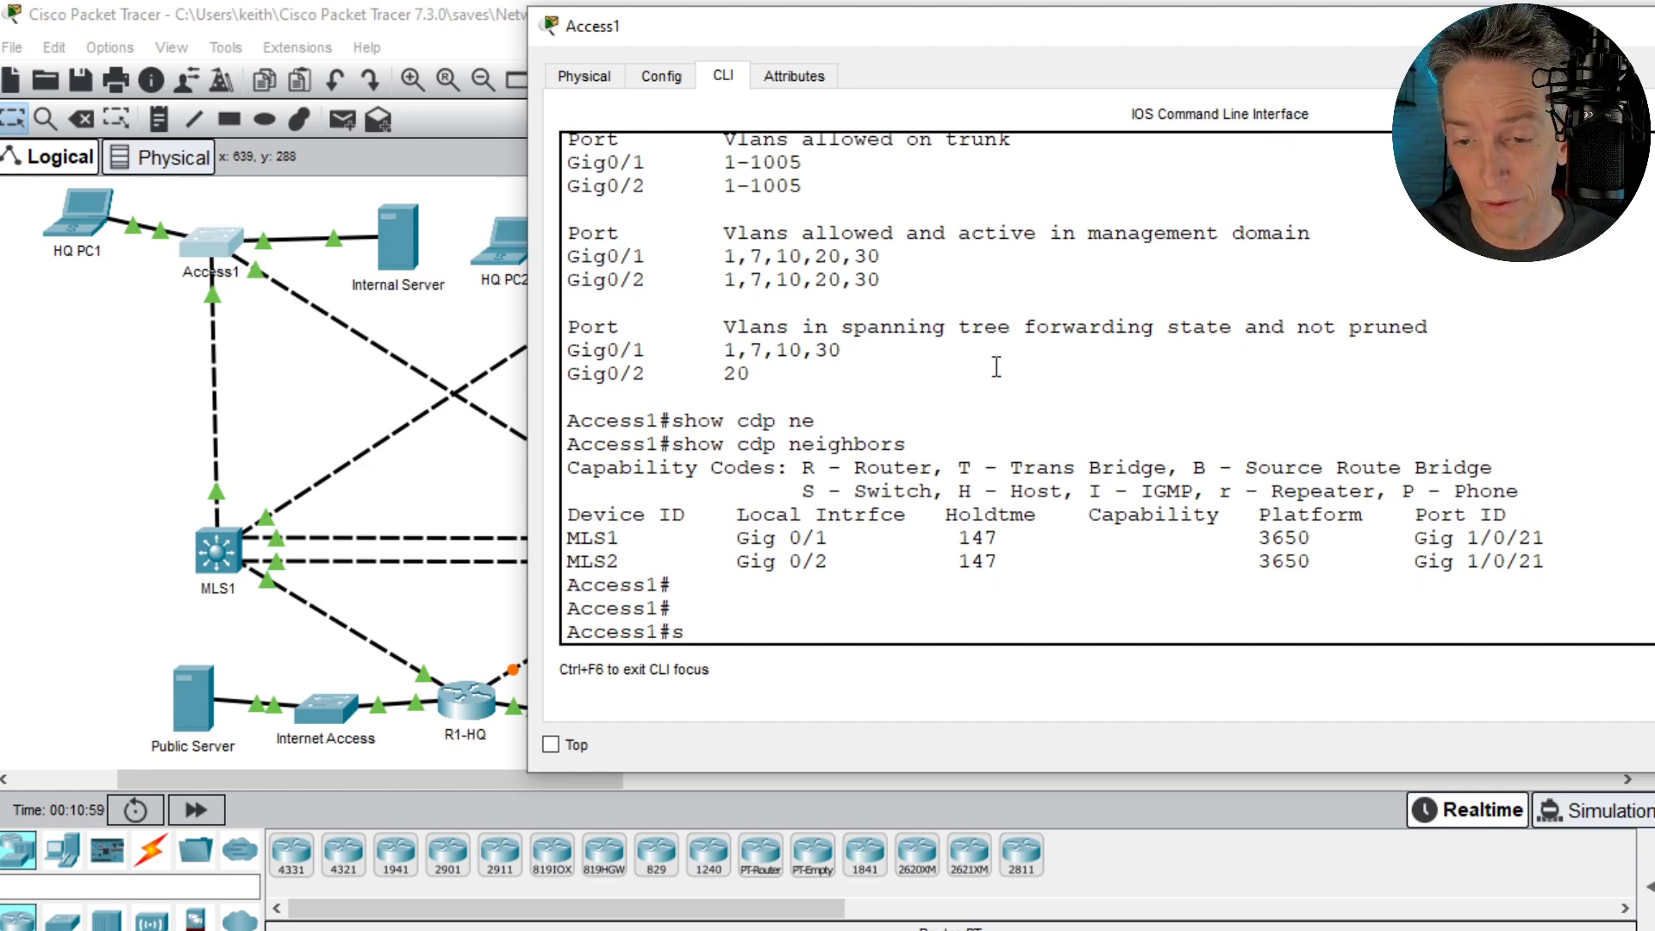
text(how ip int brief)
key(Return)
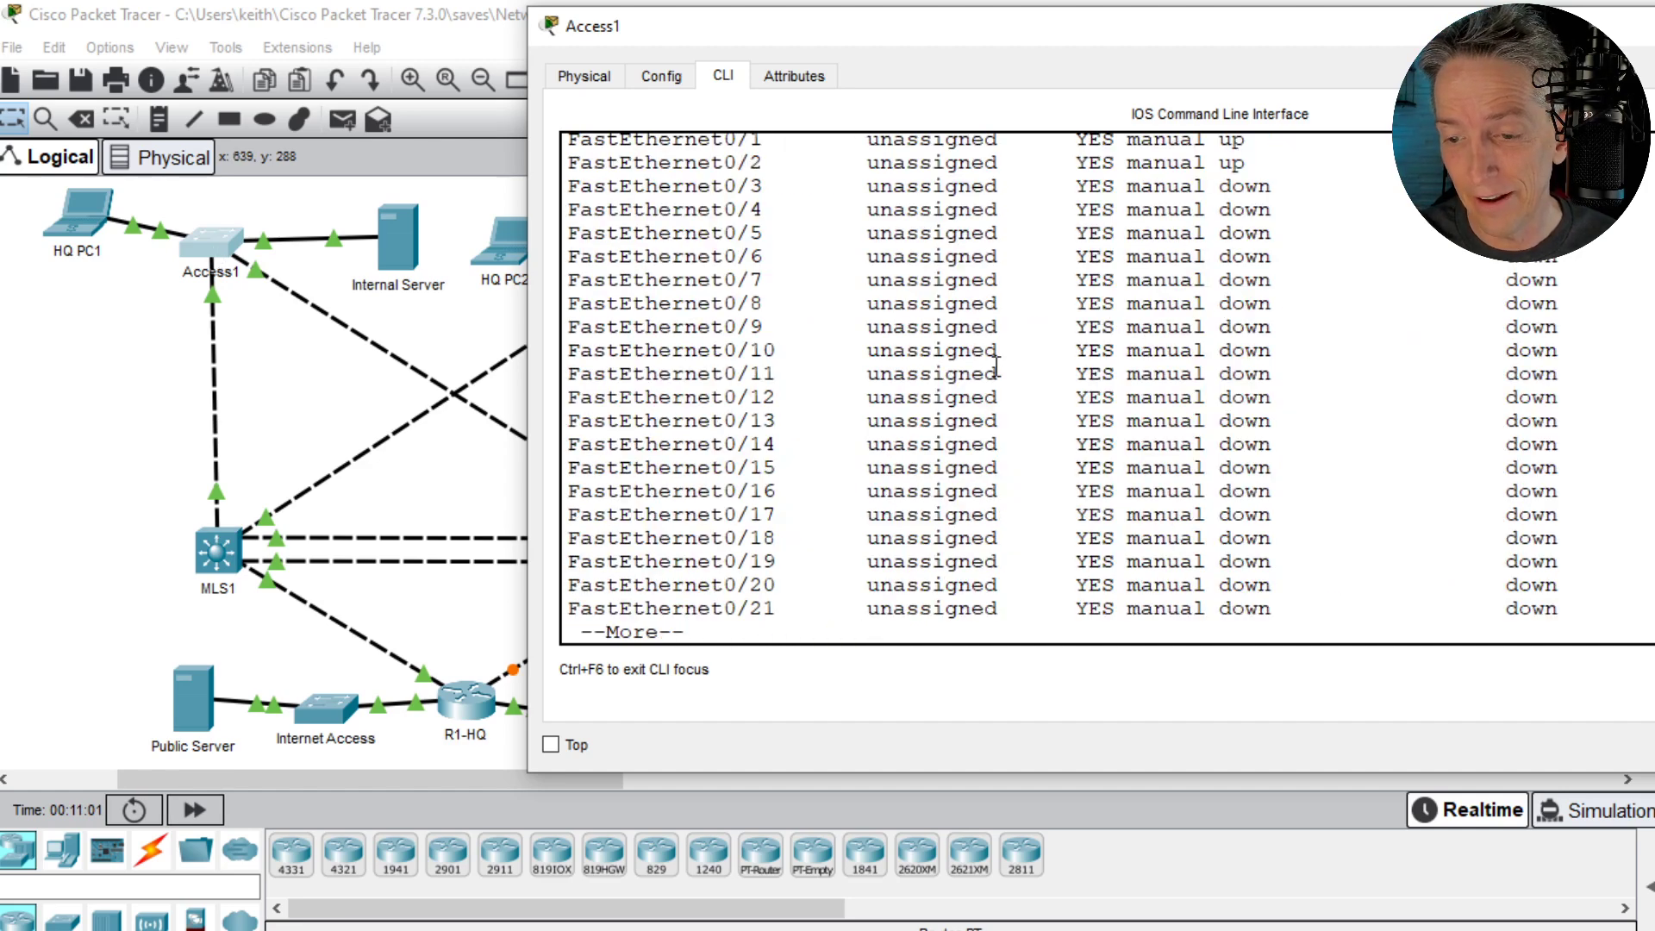
key(space)
triple_click(599, 608)
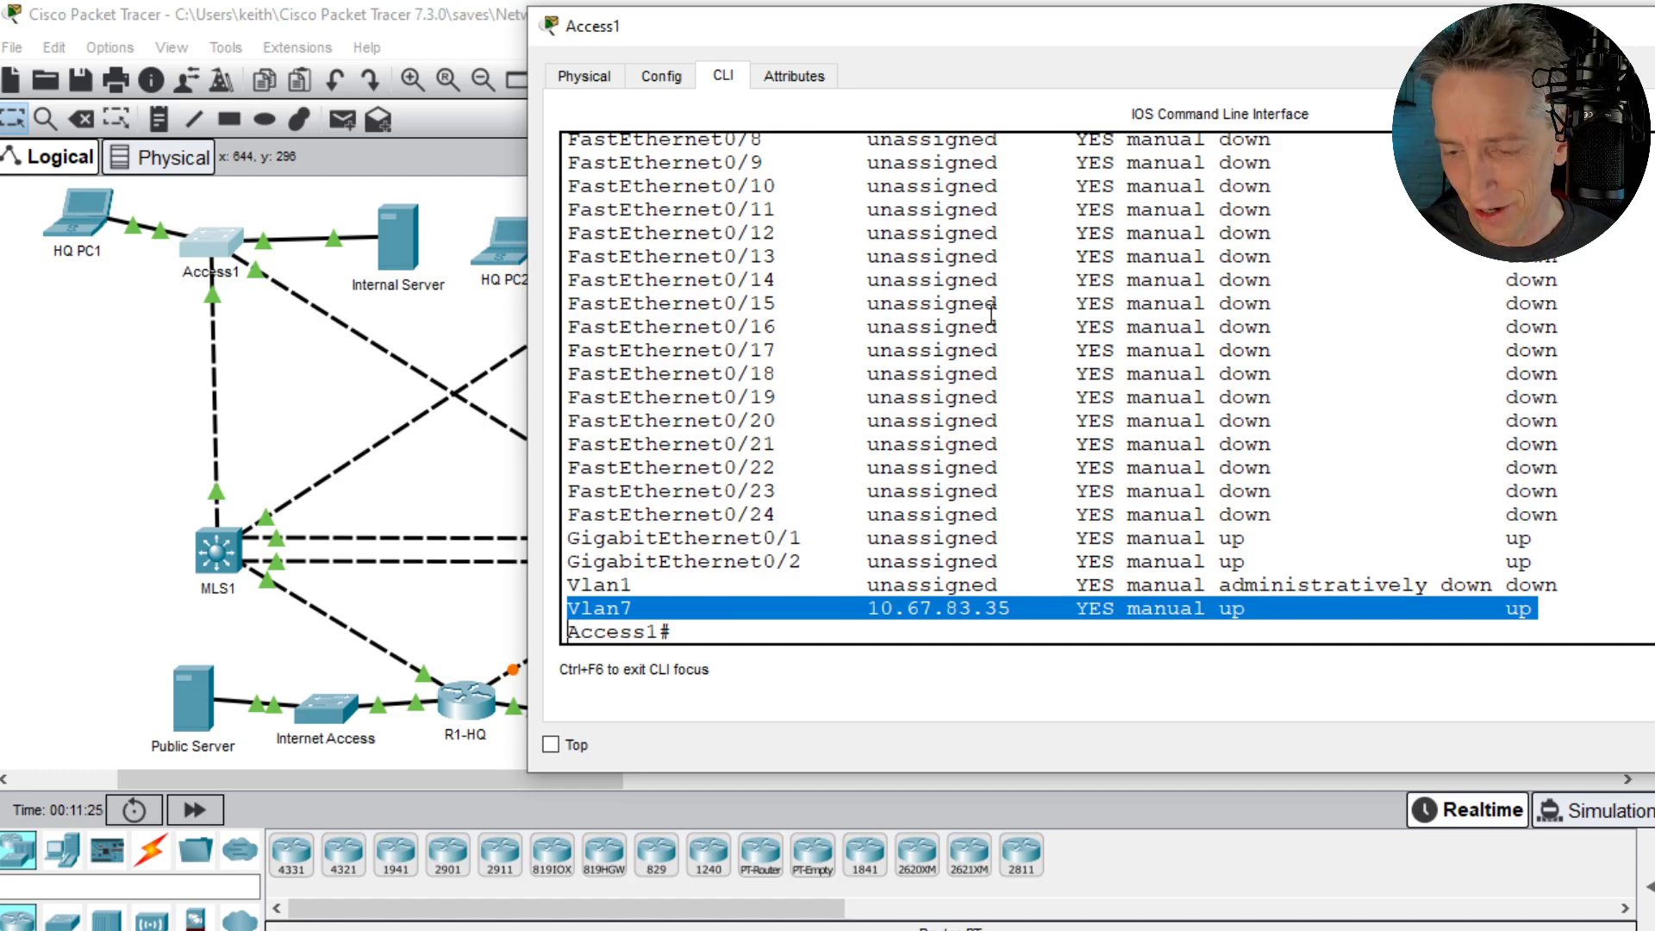
- Try to display Access1's routing table with show ip route
key(Return)
key(Return)
key(Return)
text(show )
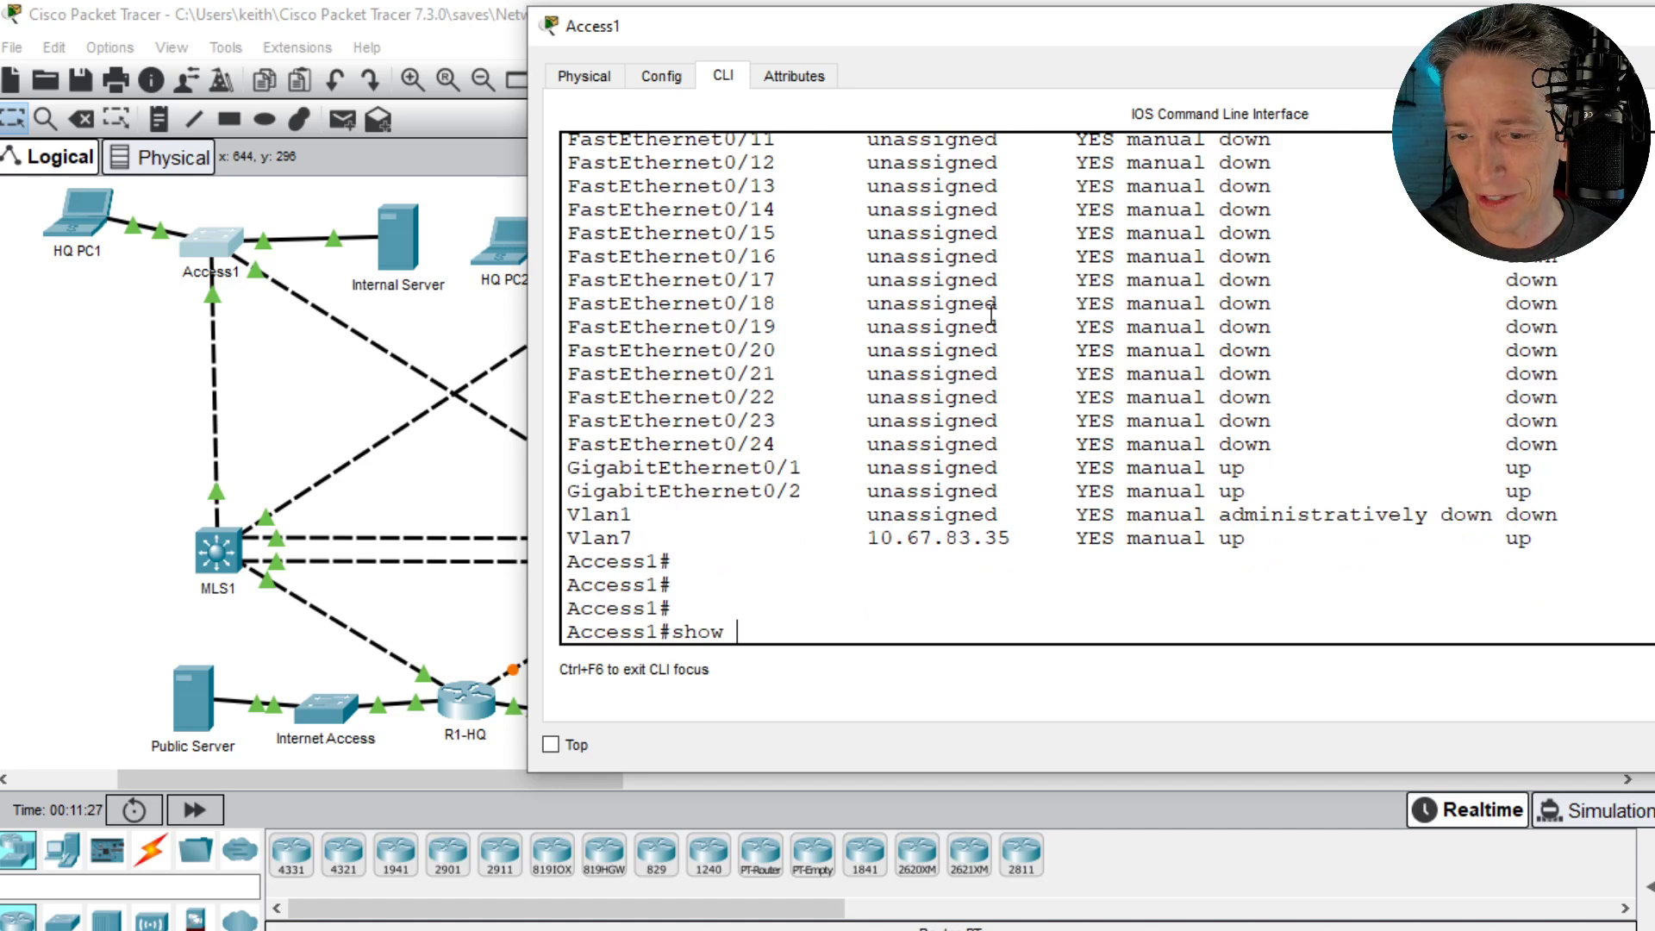
text(ip route)
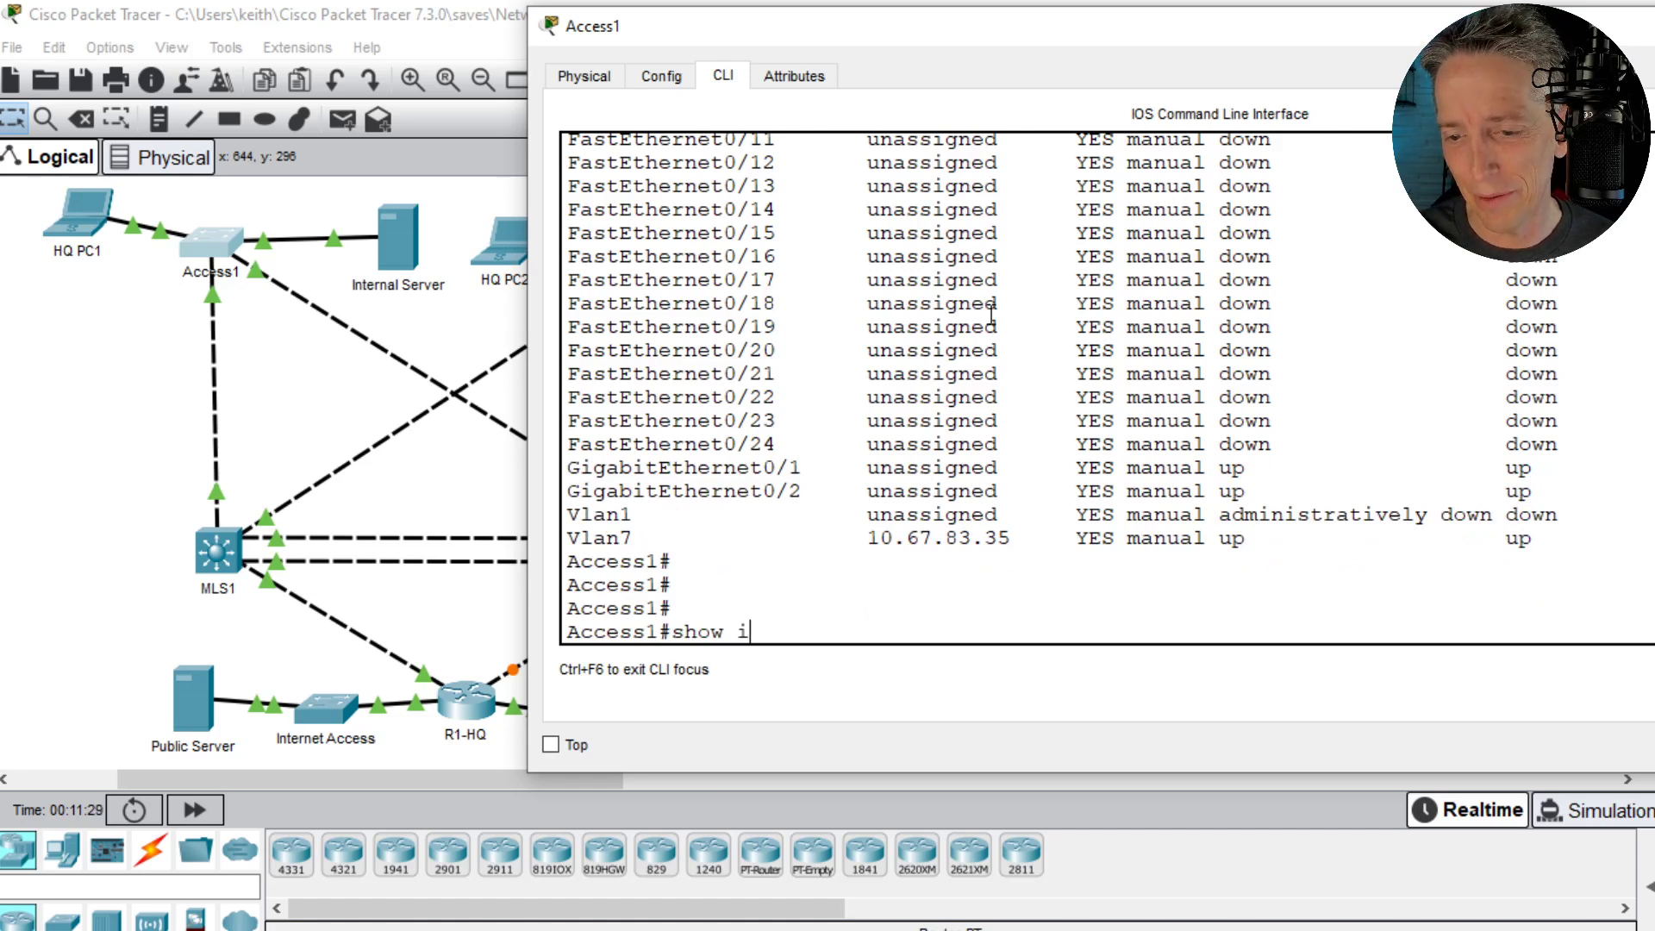
key(Return)
- Try the shorter show route command on Access1 and return to an empty prompt
text(show)
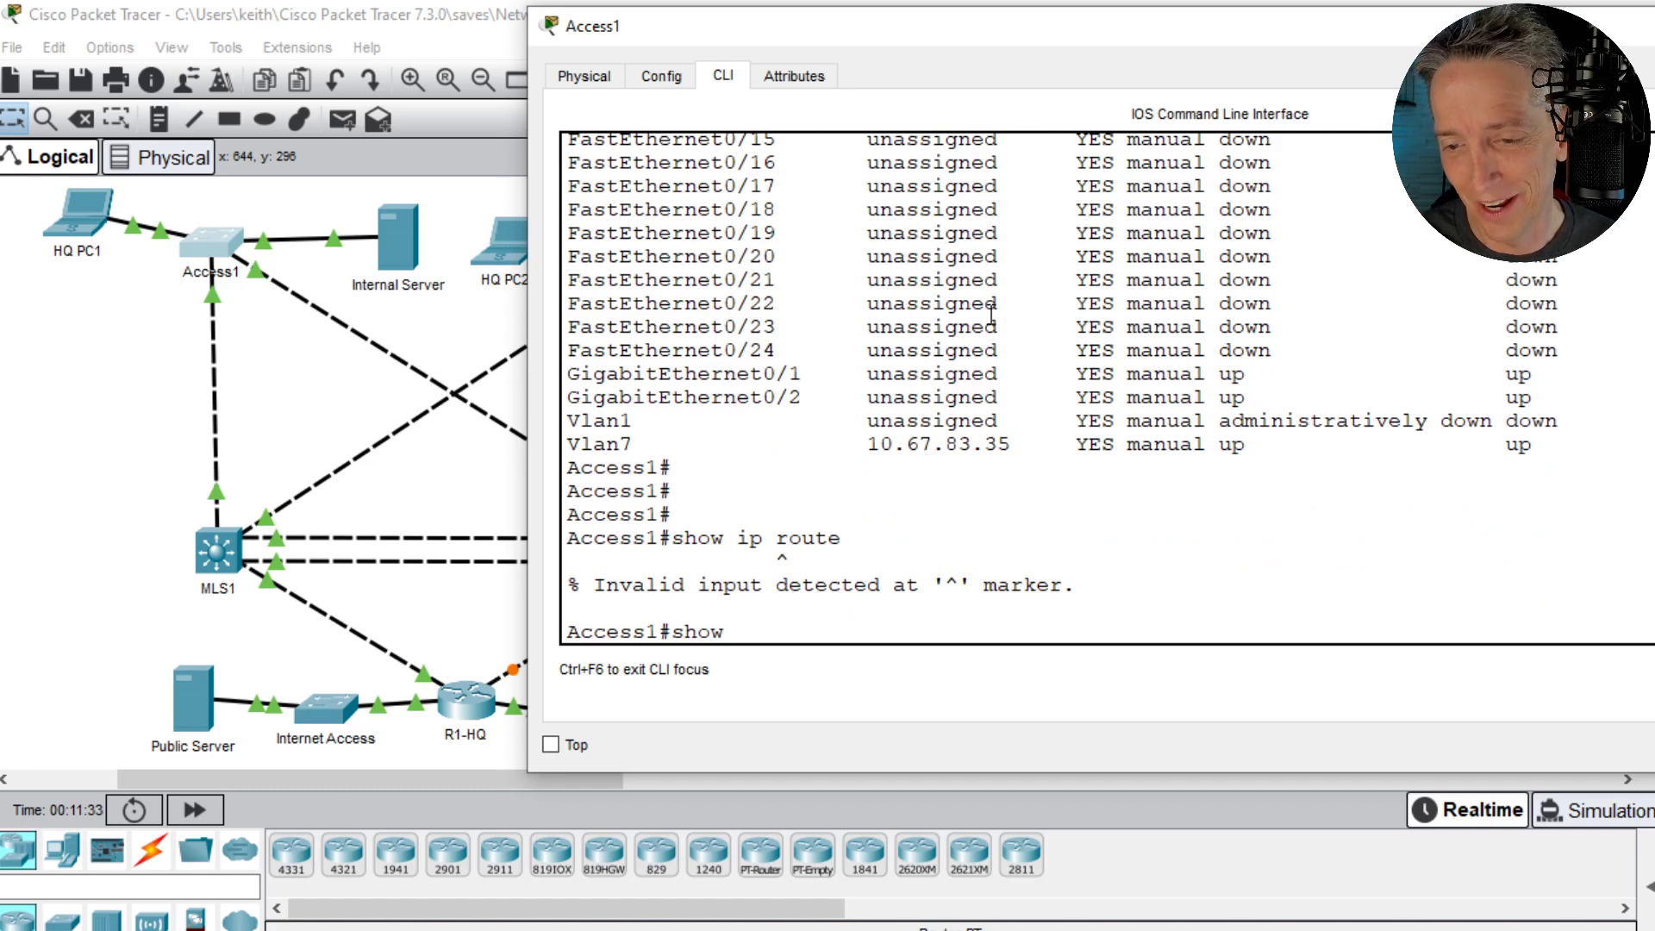
key(BackSpace)
key(BackSpace)
key(BackSpace)
key(BackSpace)
key(BackSpace)
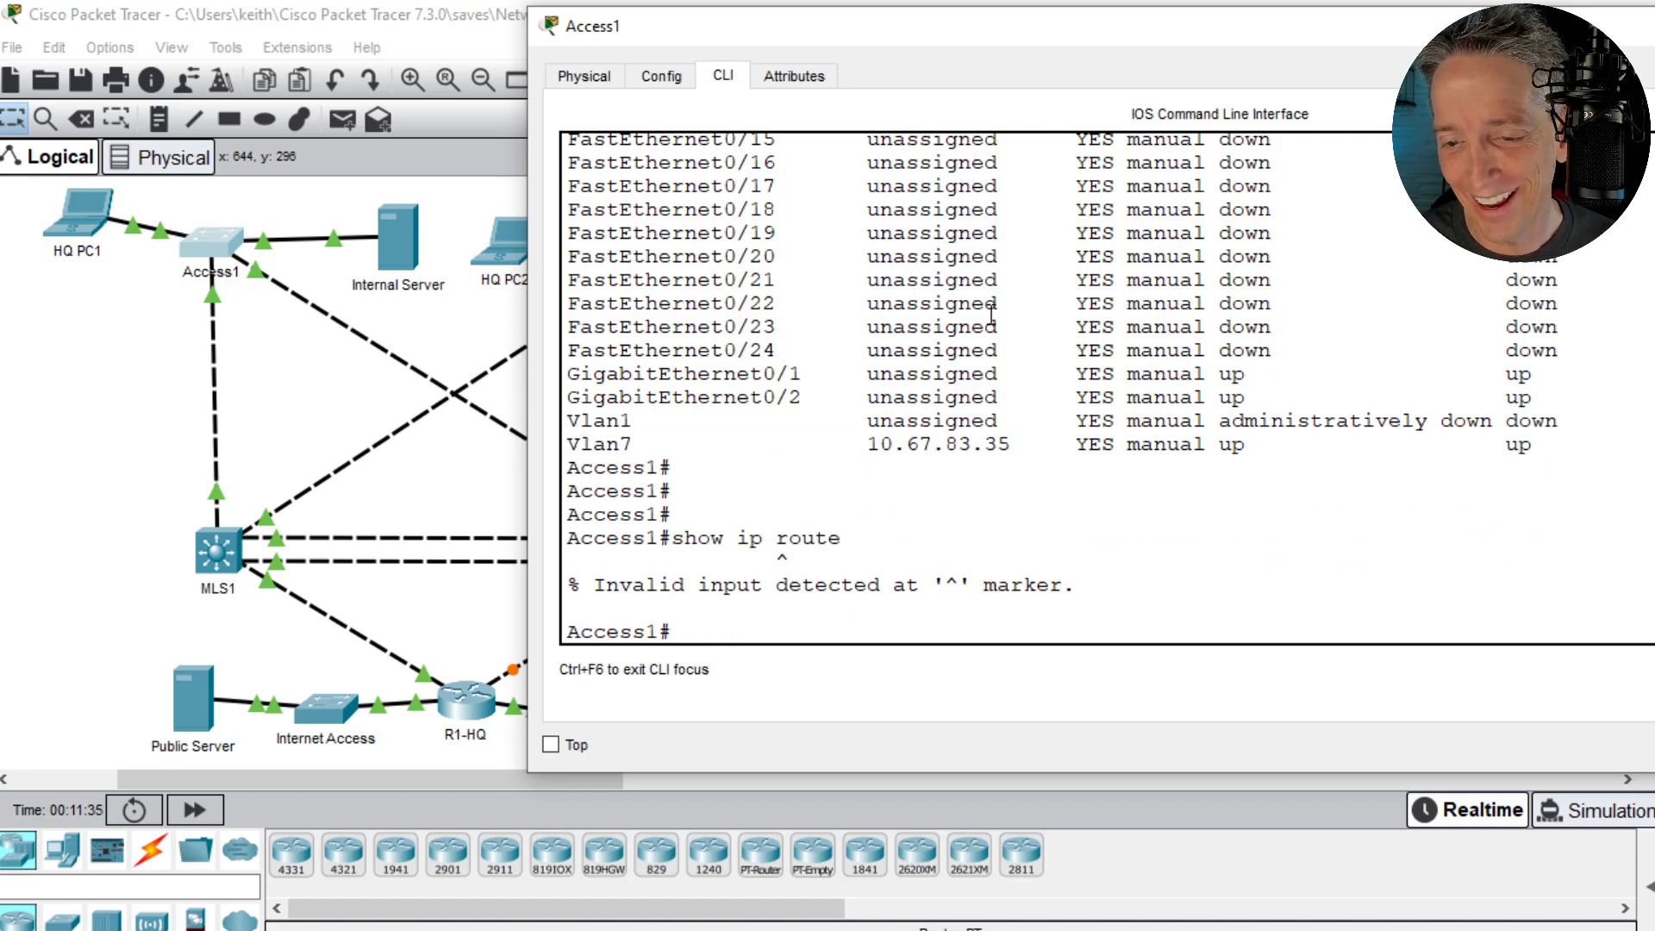
text(show route)
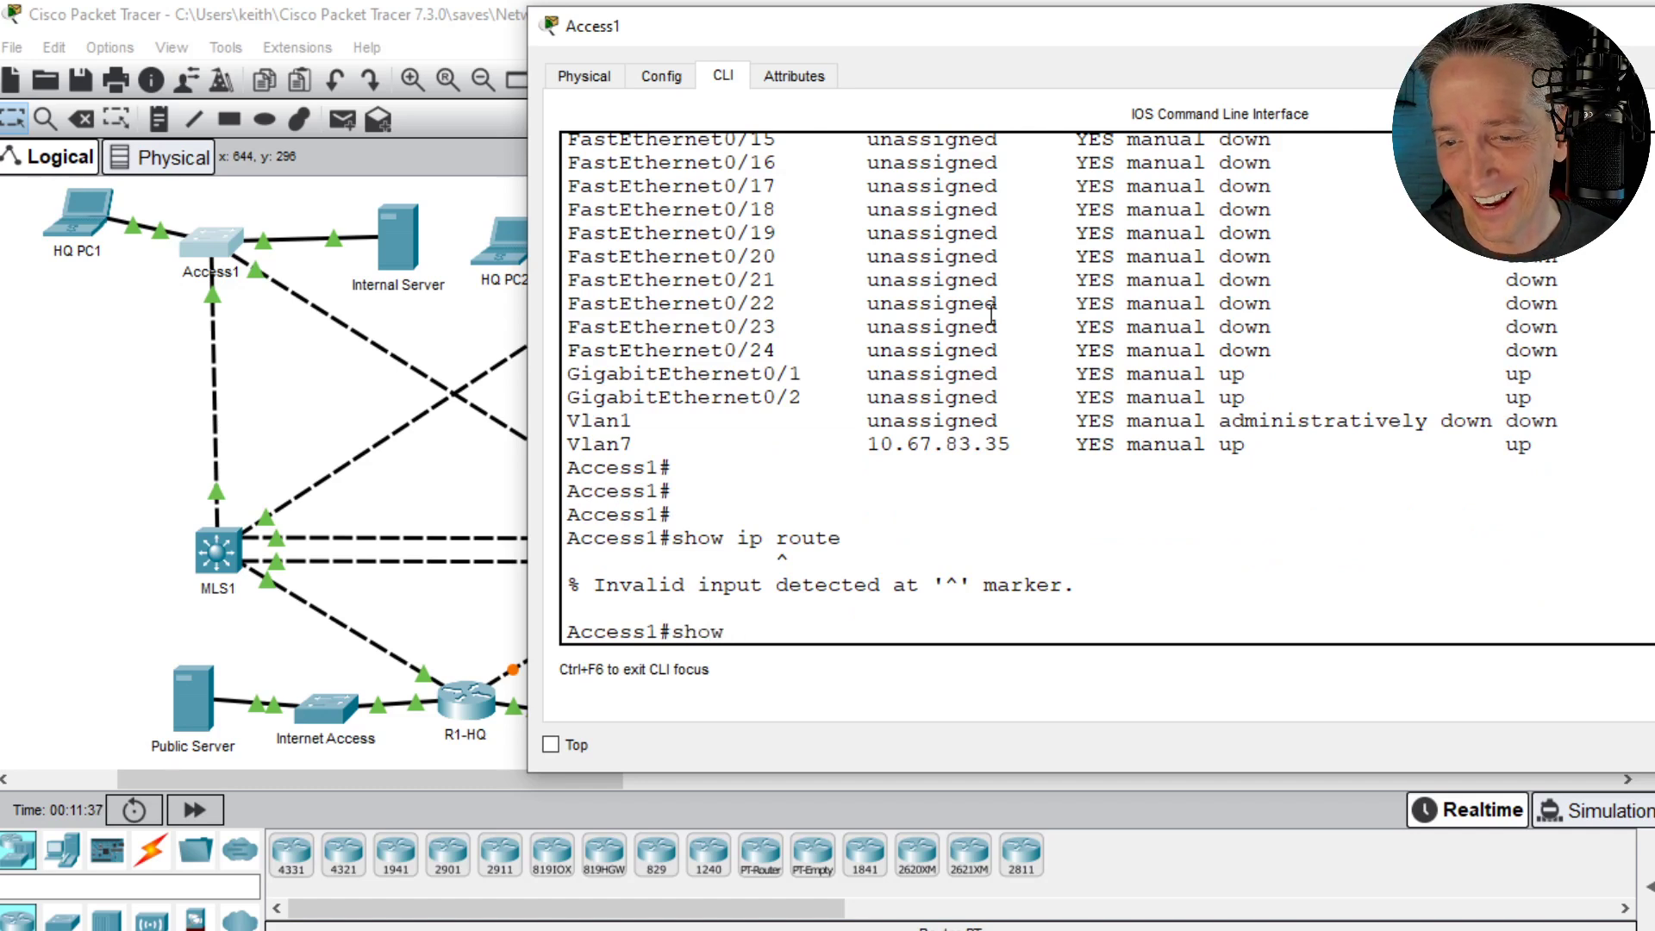
key(Return)
- Display Access1's running configuration with show run and page through to its end
key(Return)
key(Return)
key(Return)
key(Return)
key(Return)
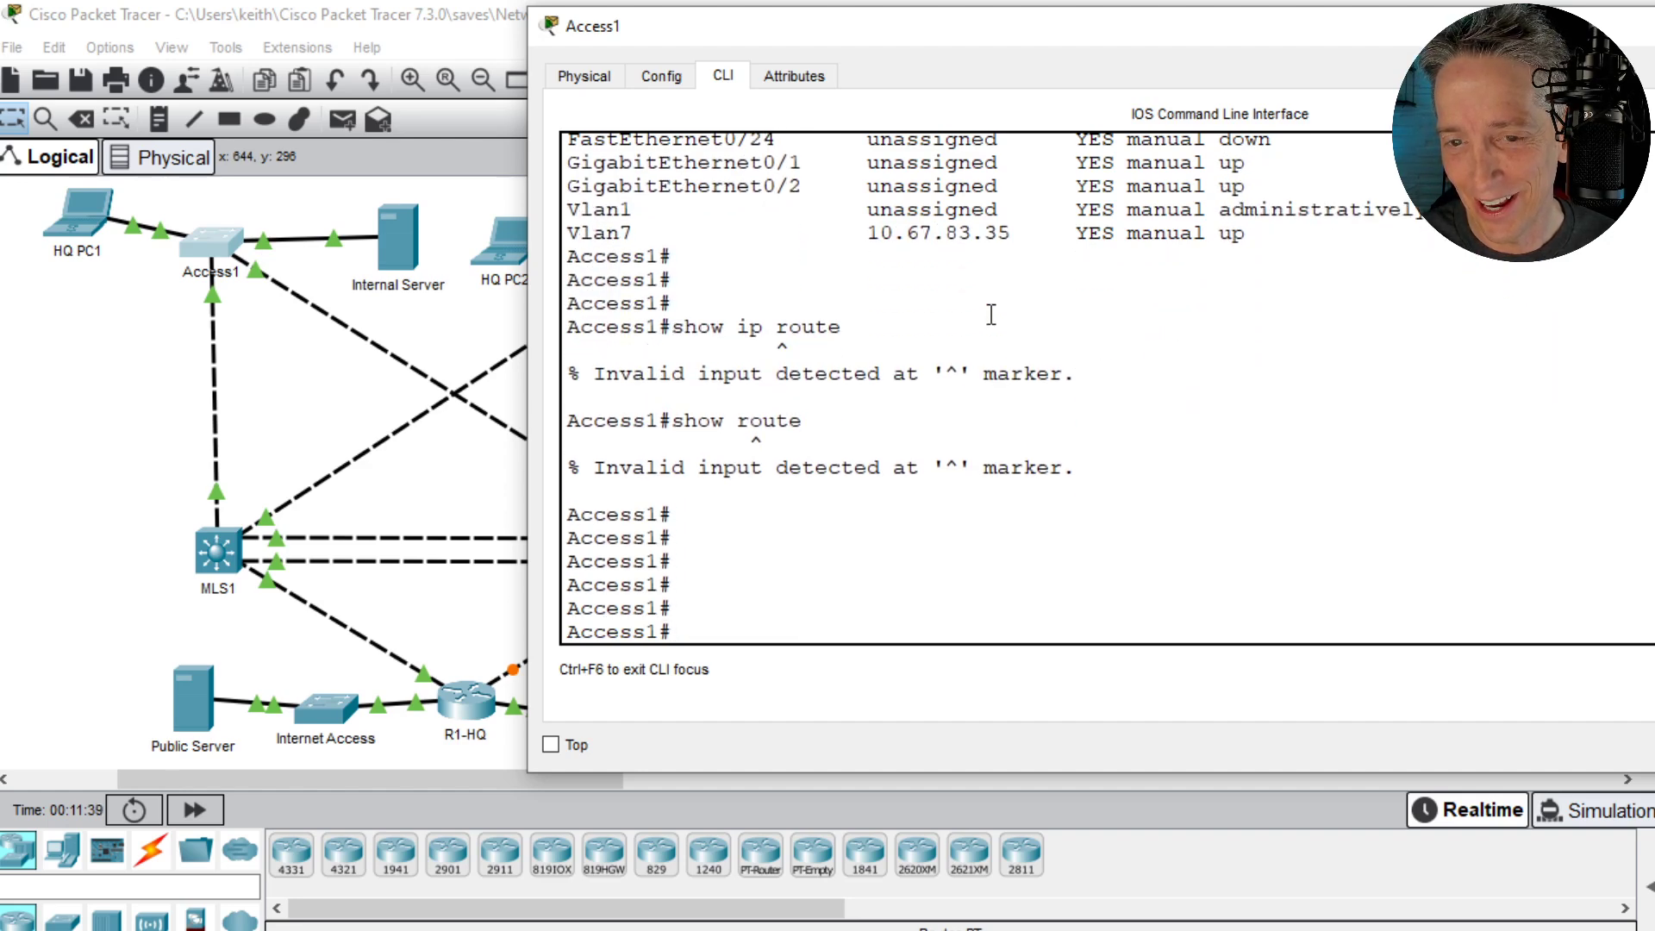
text(show run)
key(Return)
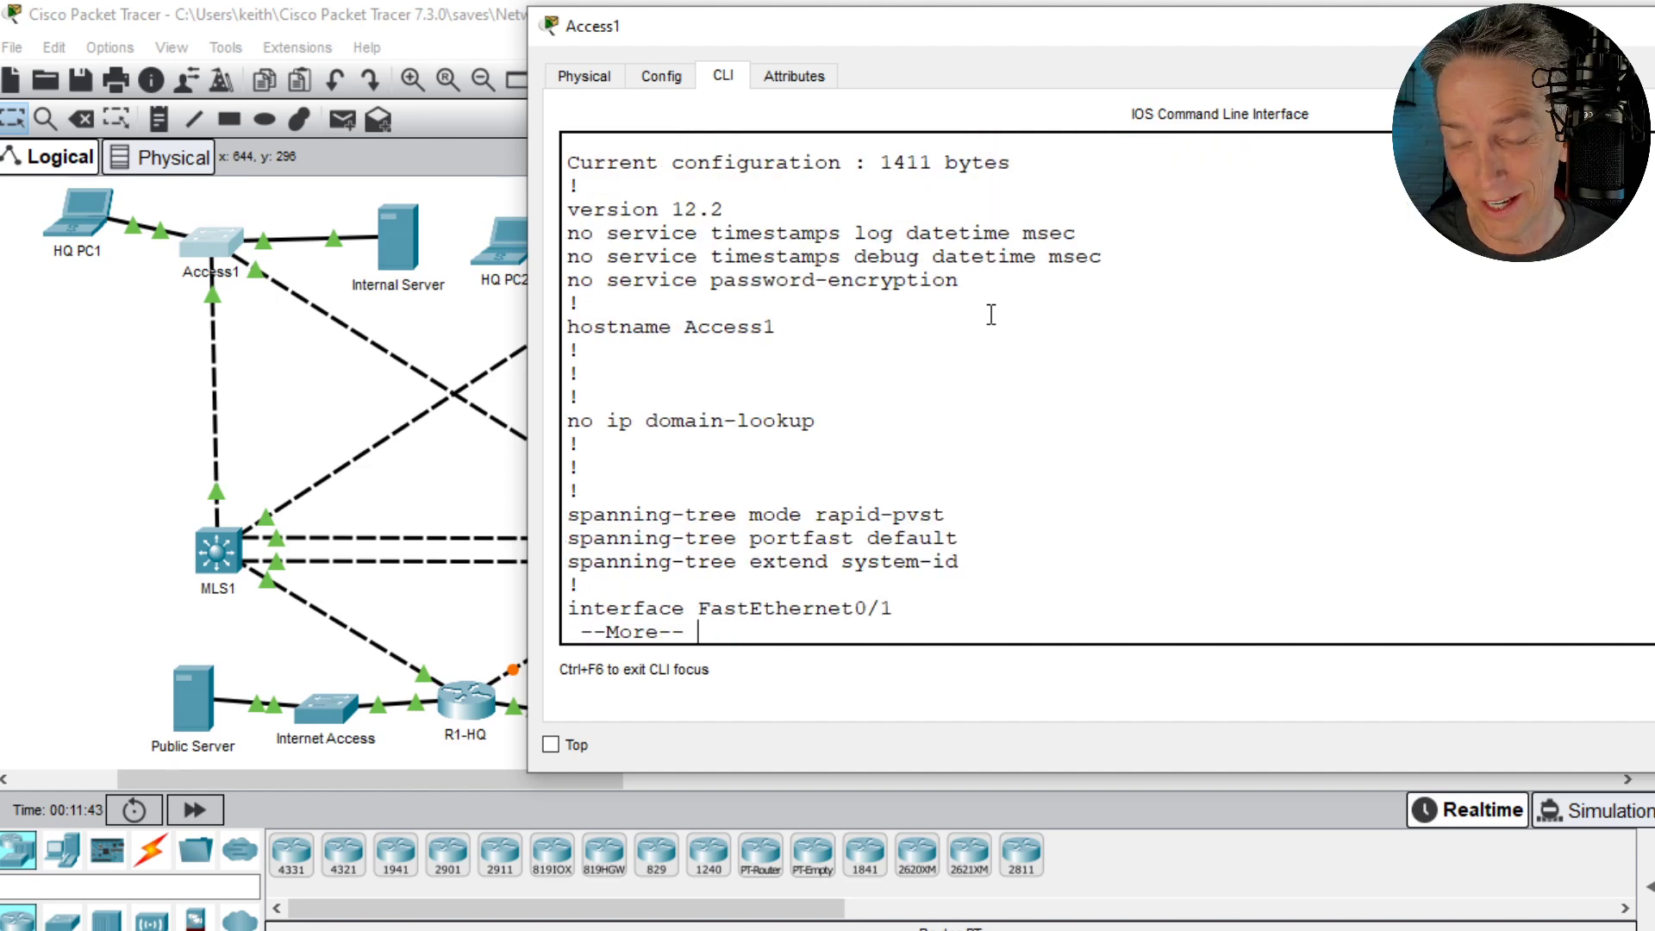
key(space)
key(space)
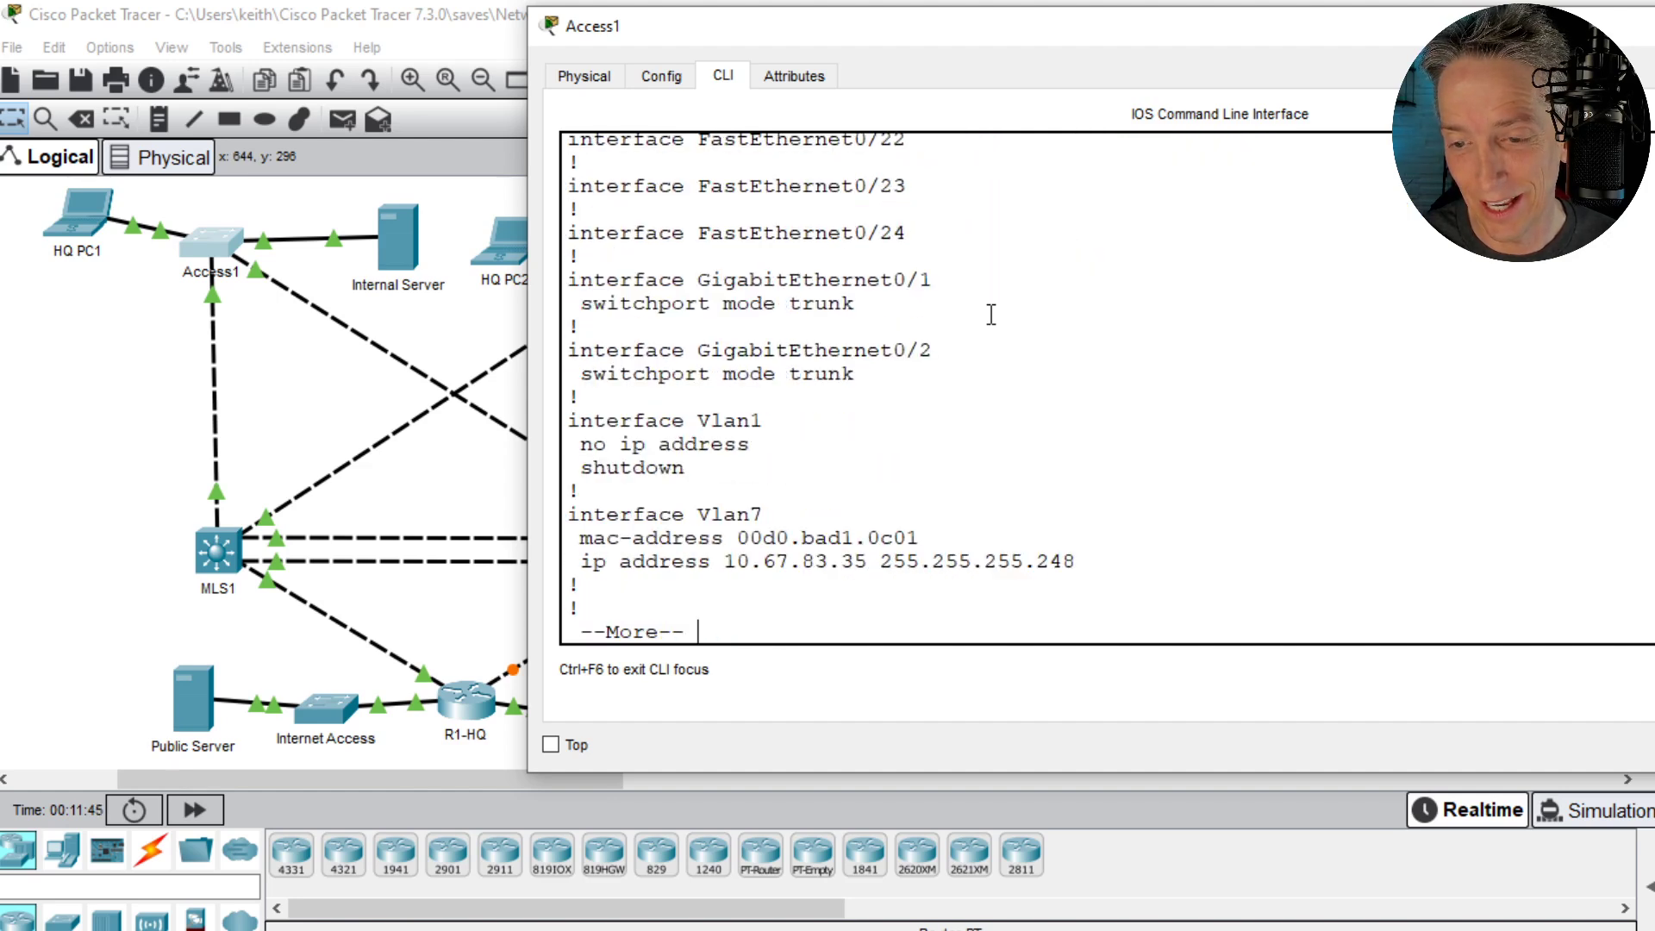
key(Return)
key(Return)
key(Return)
key(Return)
key(Return)
key(Return)
key(Return)
key(Return)
key(Return)
key(Return)
key(Return)
key(Return)
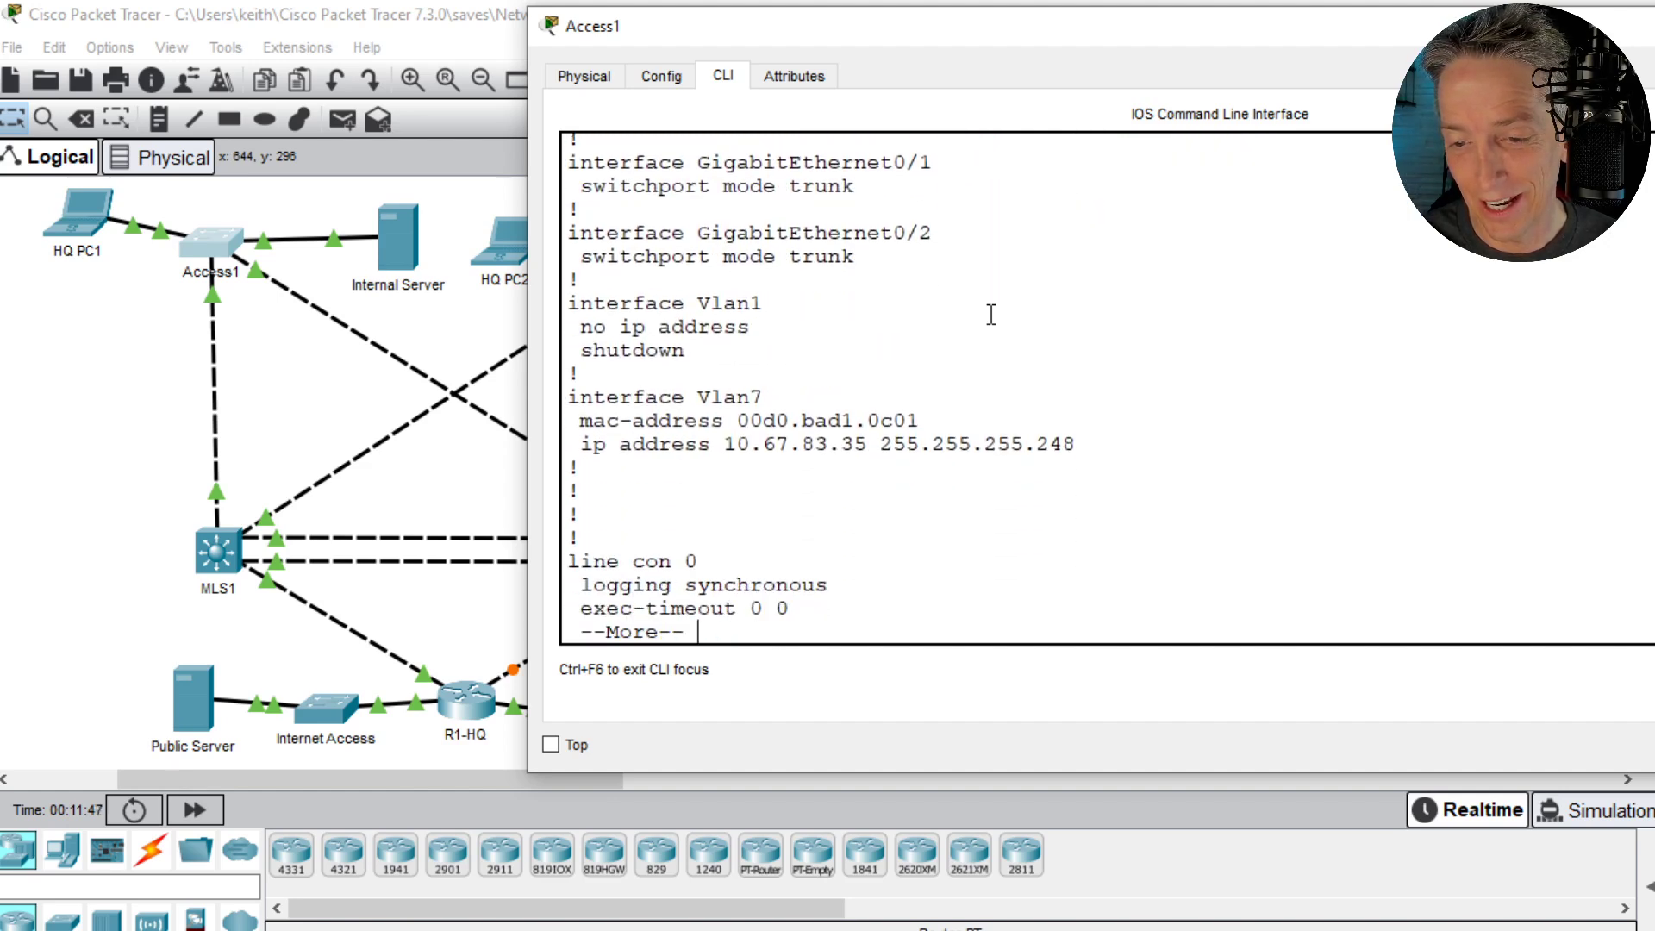
key(Return)
key(Return)
key(Return)
key(Return)
key(Return)
key(Return)
key(Return)
key(Return)
key(Return)
key(Return)
key(Return)
key(Return)
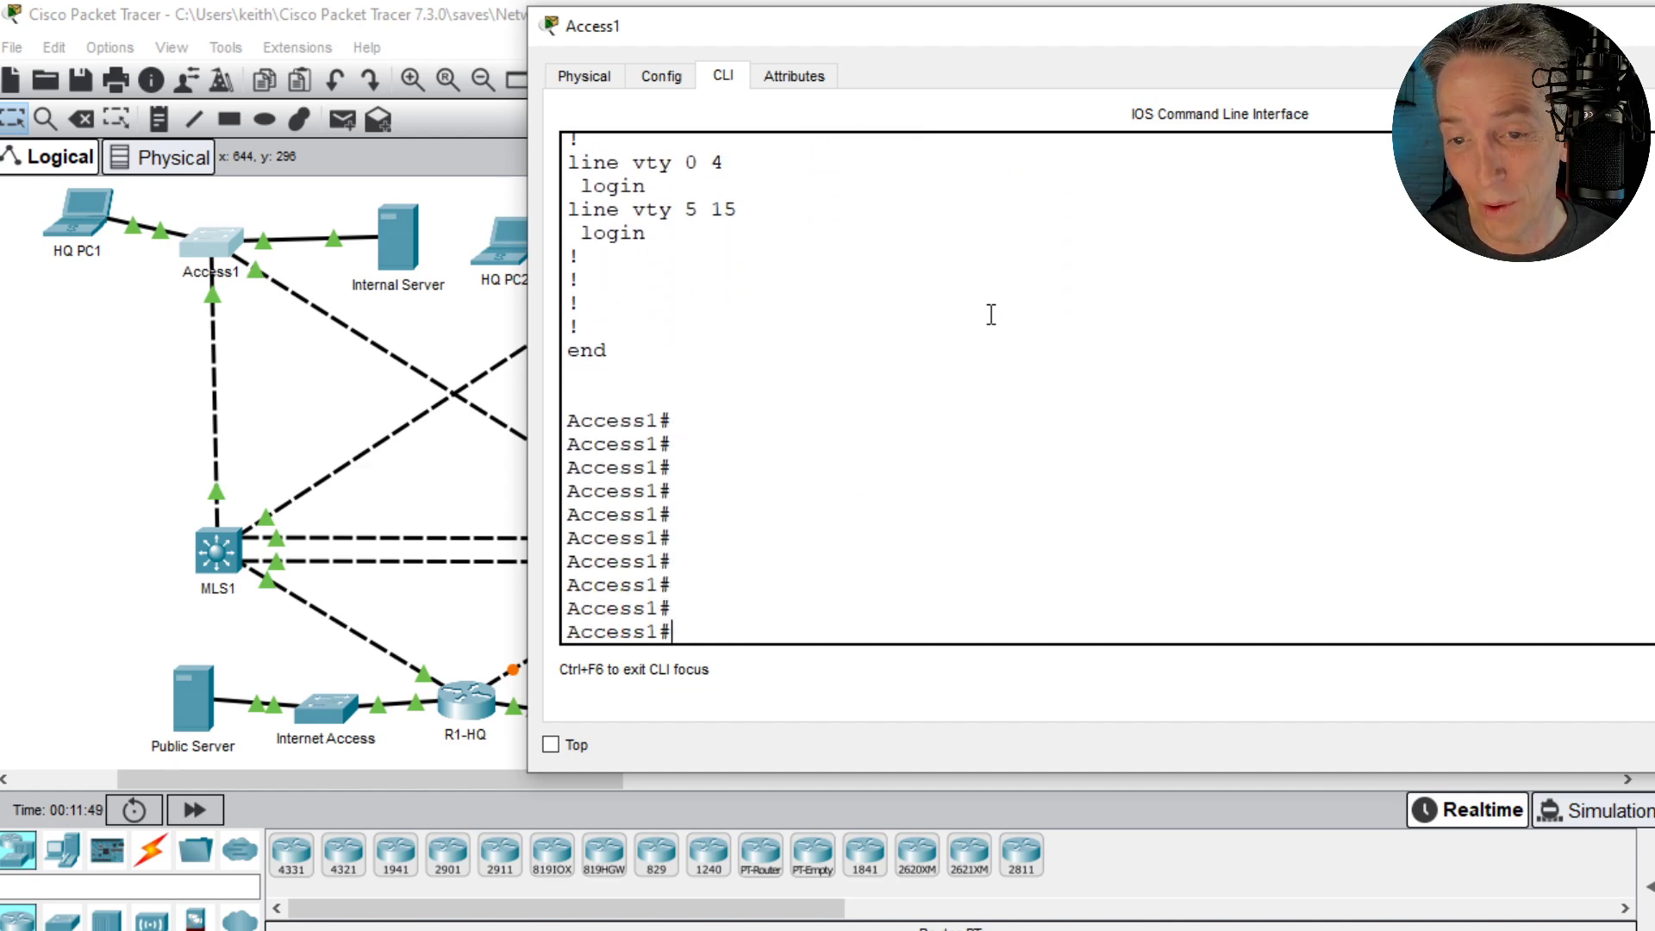
- Review the FastEthernet, GigabitEthernet and Vlan interface sections in Access1's running configuration output
key(Up)
key(Up)
key(Up)
key(Down)
key(Down)
key(Down)
scroll(949, 336, up, 5)
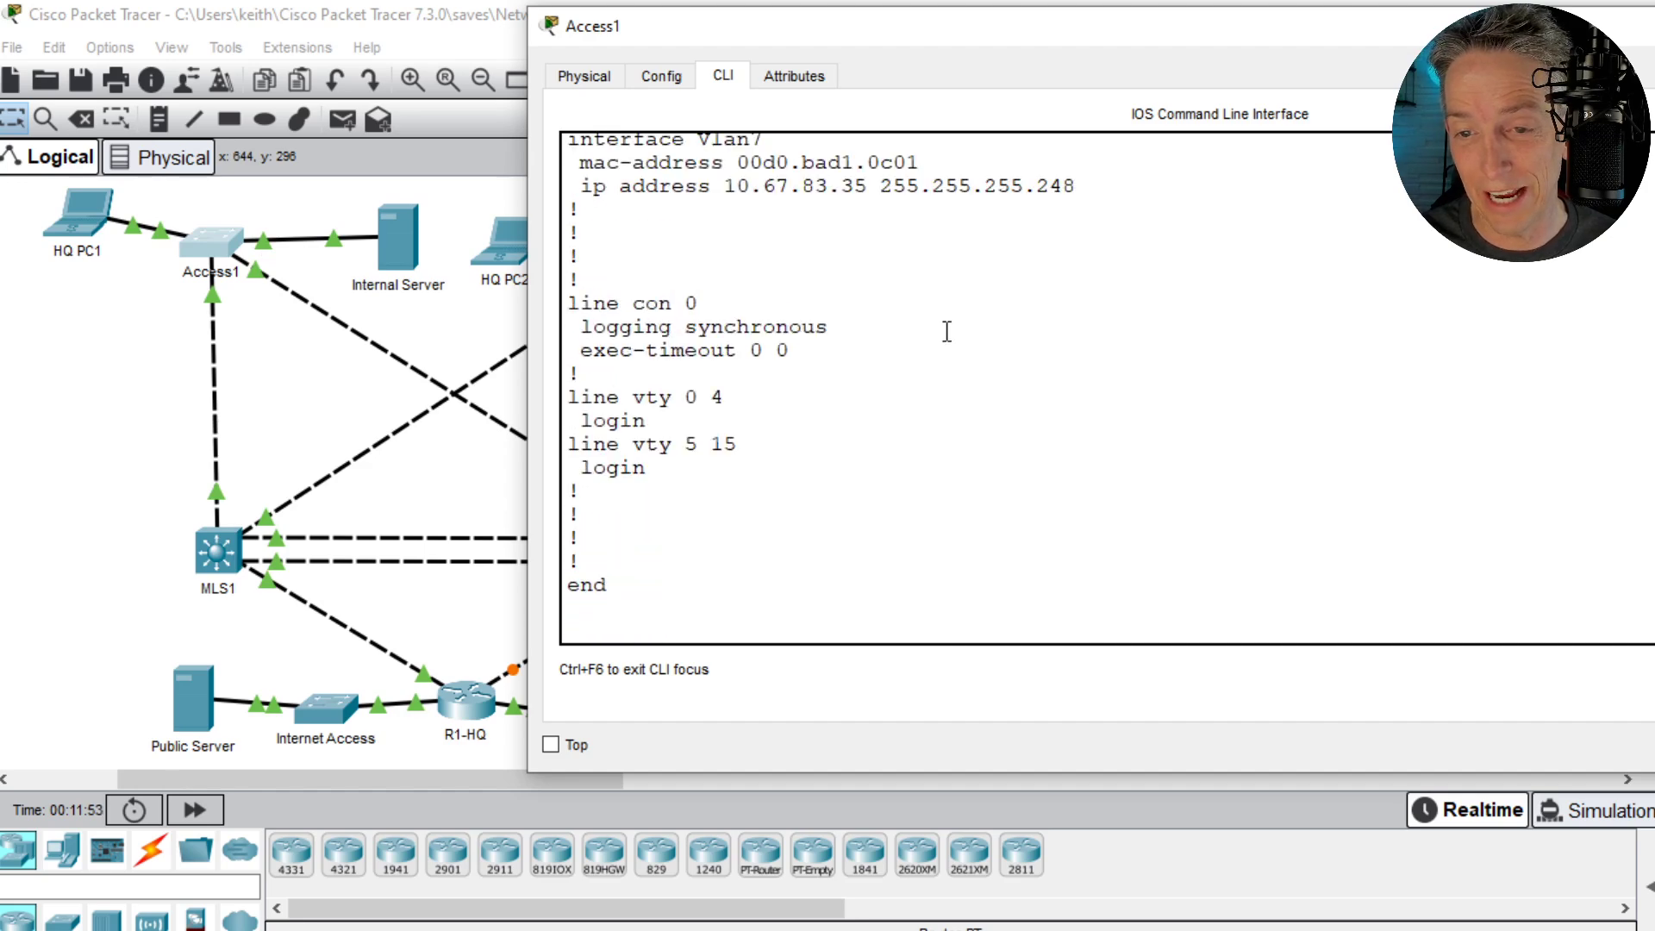
scroll(948, 335, up, 10)
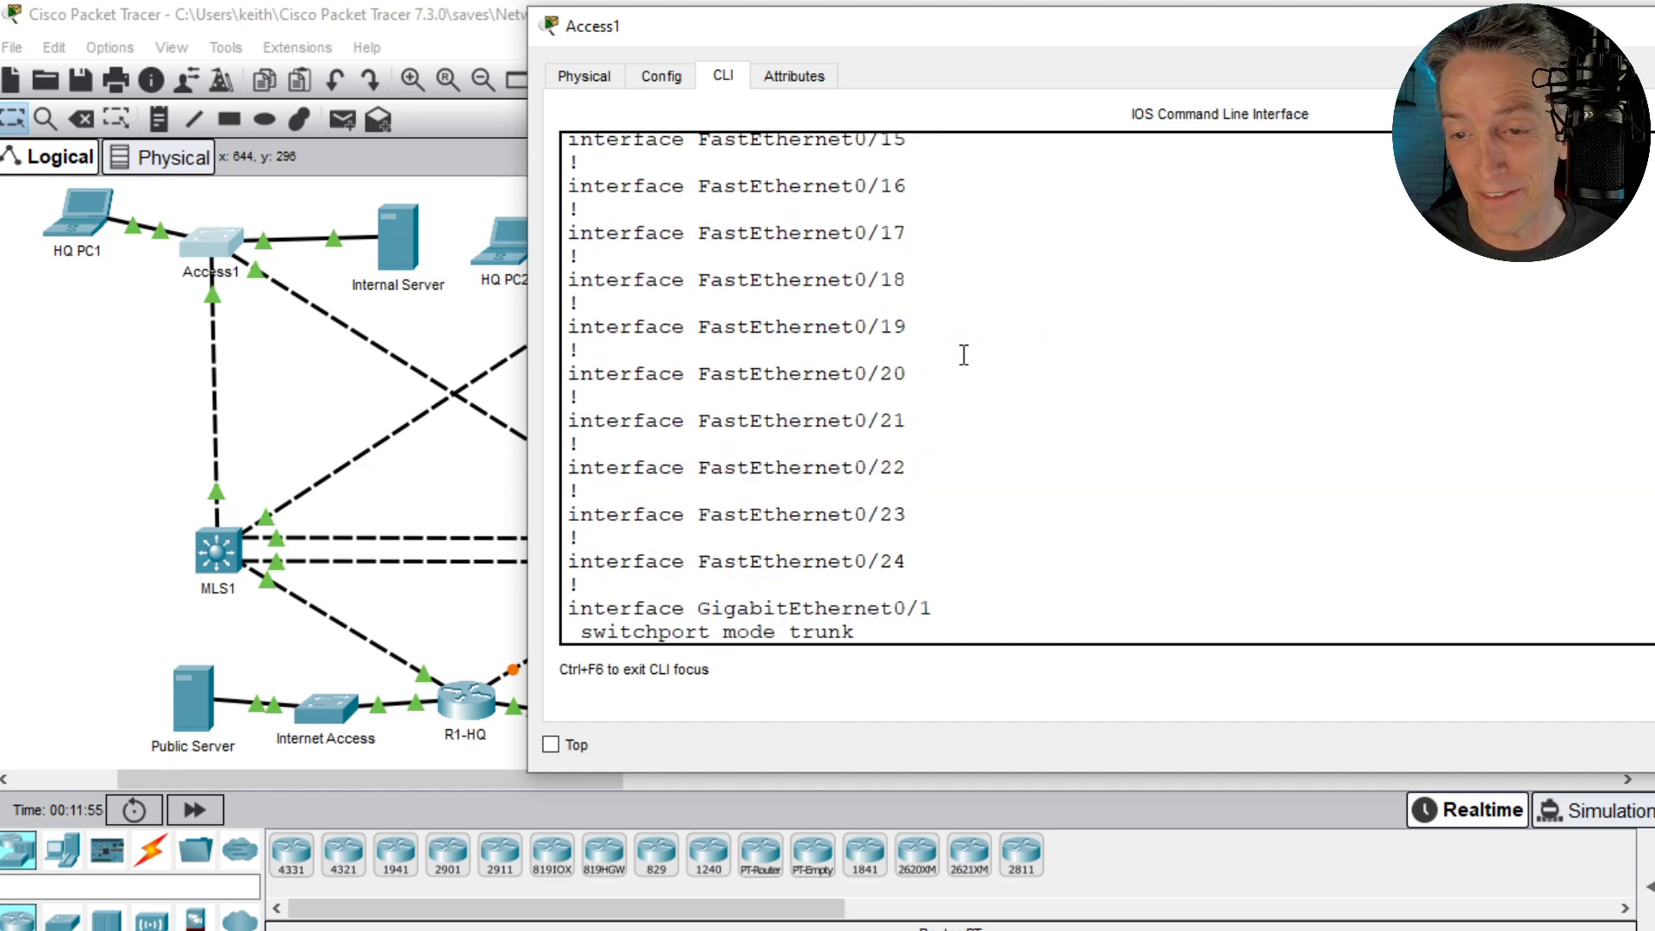
scroll(964, 354, up, 1)
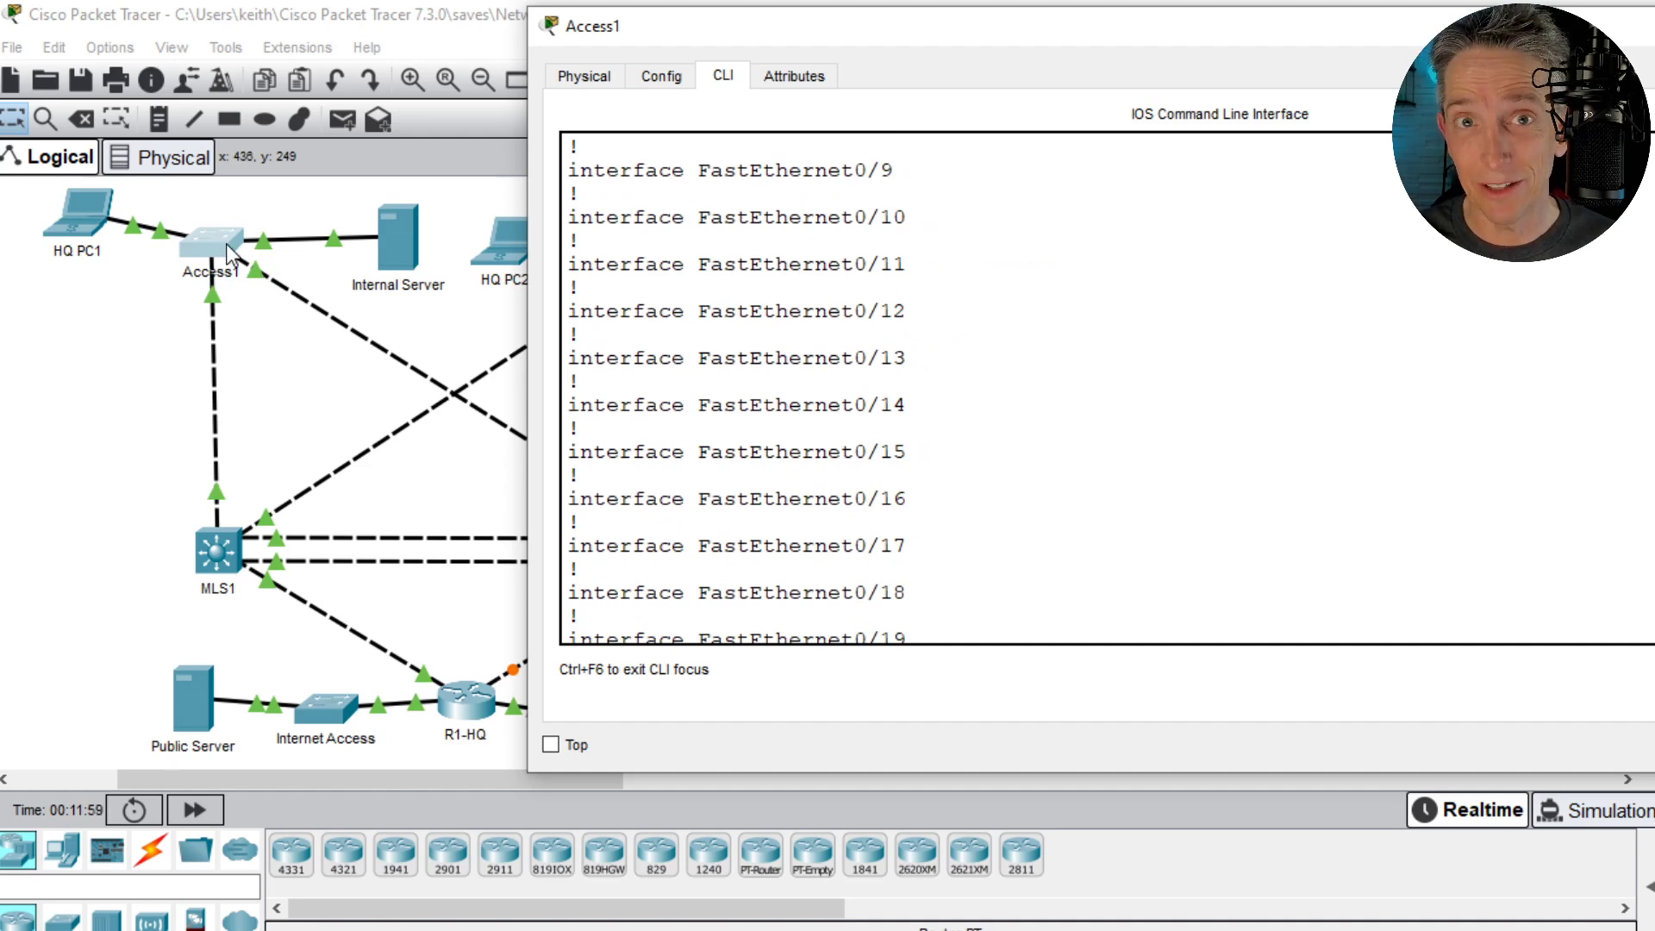
scroll(839, 393, down, 3)
scroll(801, 406, down, 3)
scroll(802, 418, down, 1)
scroll(798, 516, down, 2)
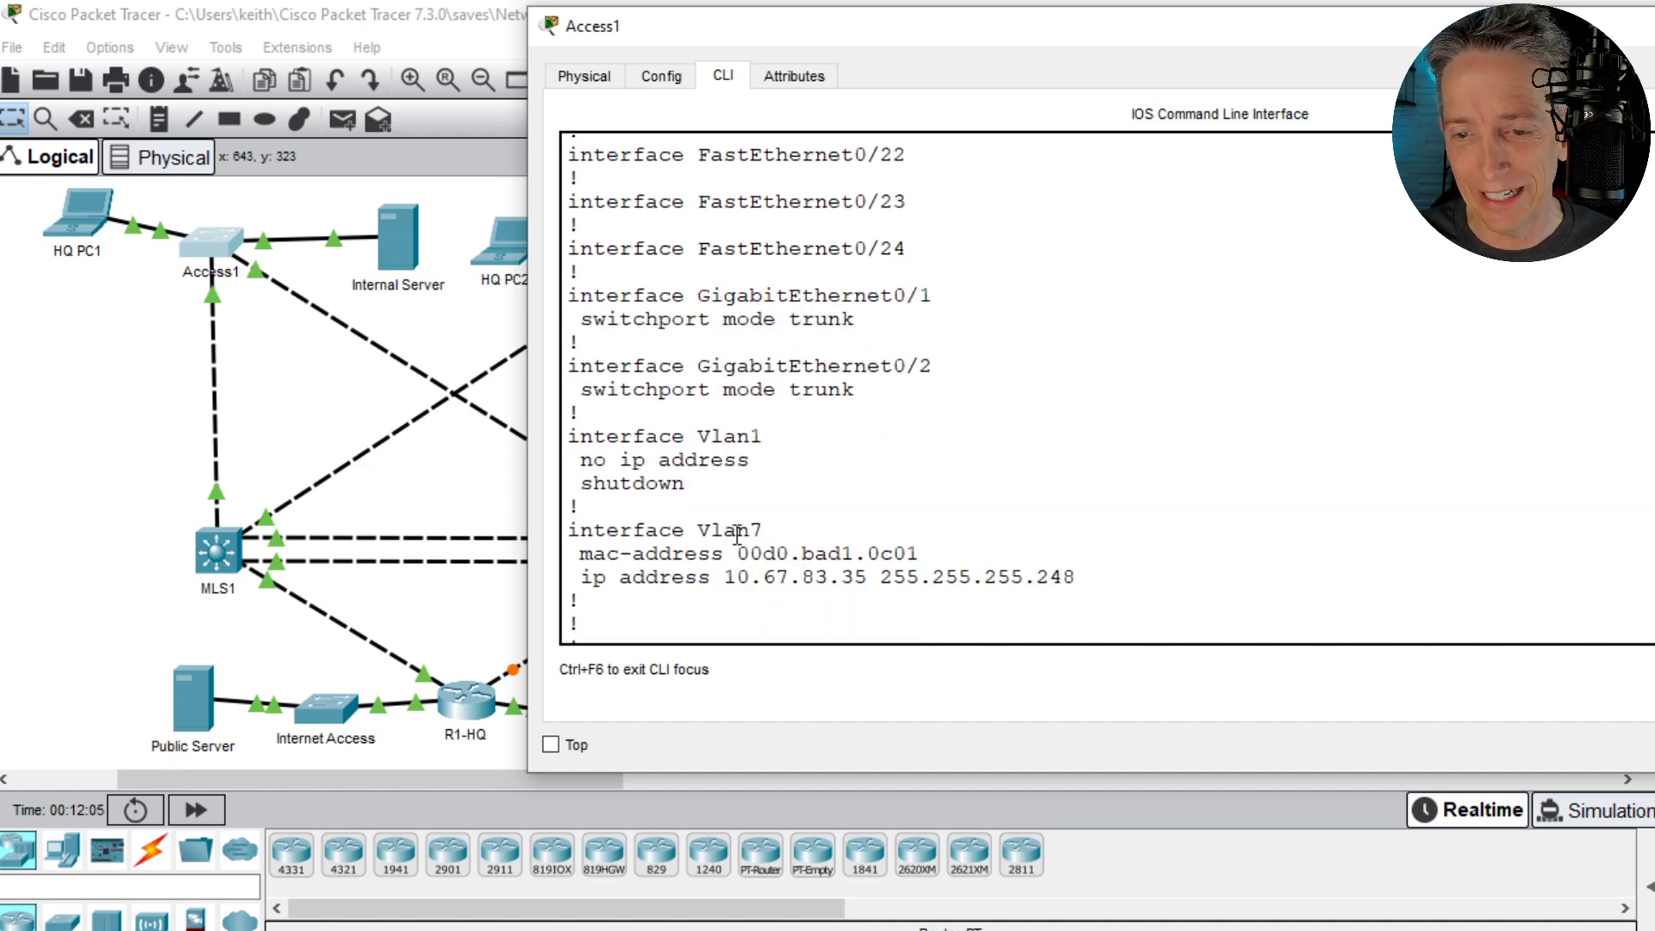
- In Access1's global configuration, set the IP default gateway to 10.67.83.1, checking the command's syntax help, and return to privileged mode
click(1143, 339)
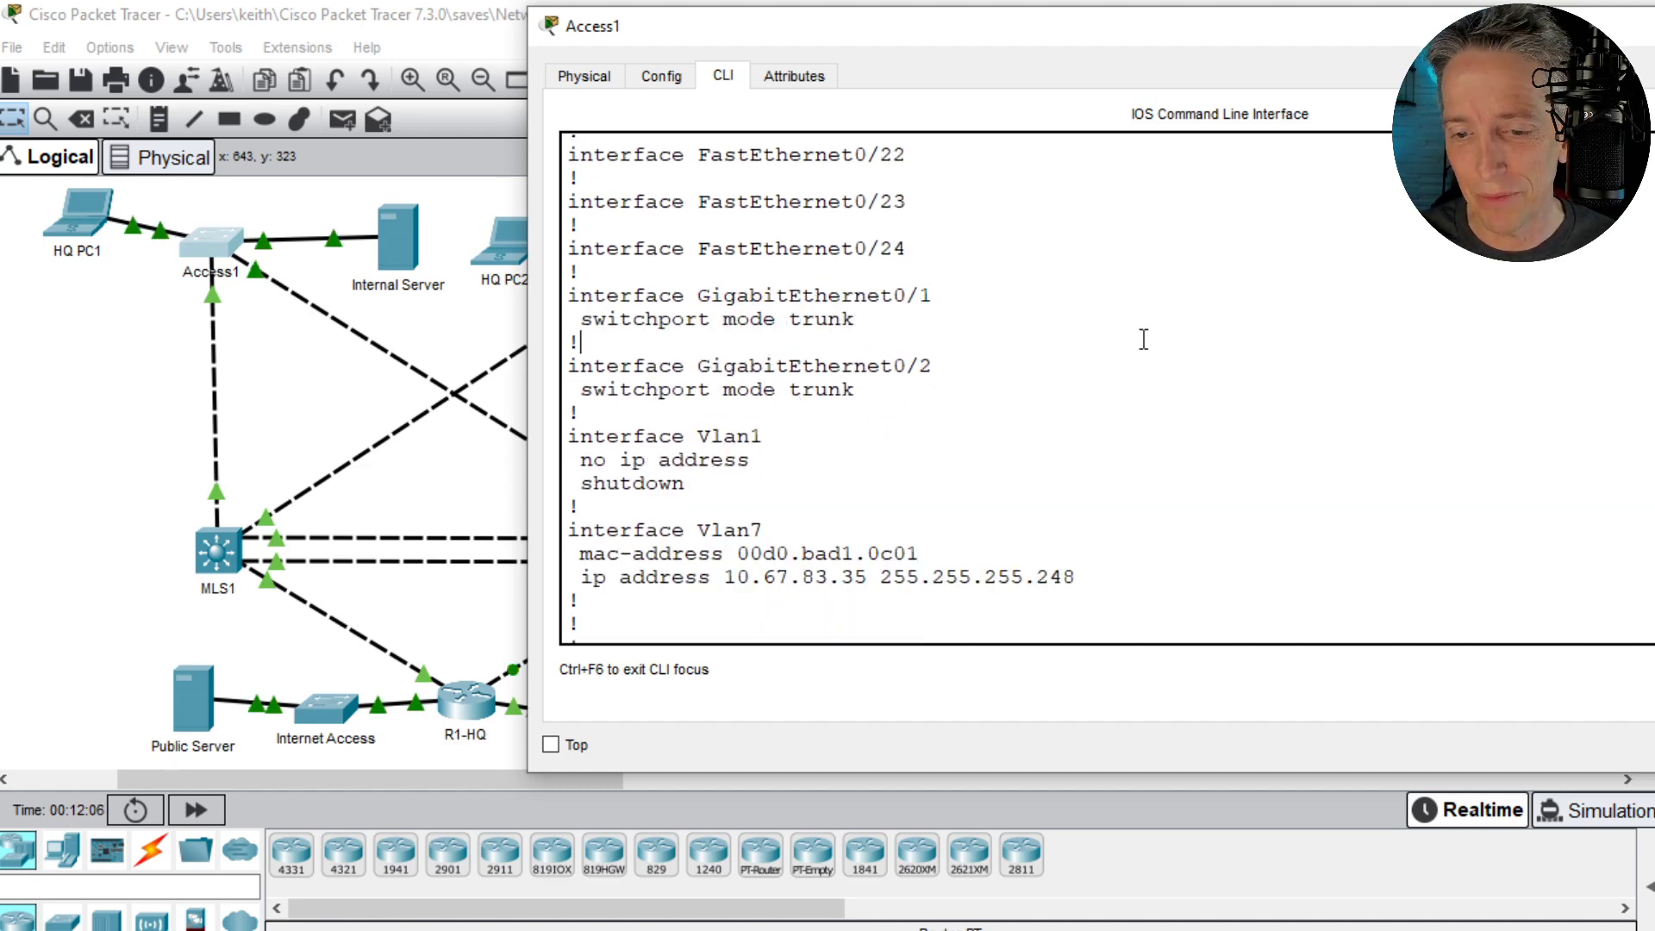
key(Return)
text(conf t)
key(Return)
text(i)
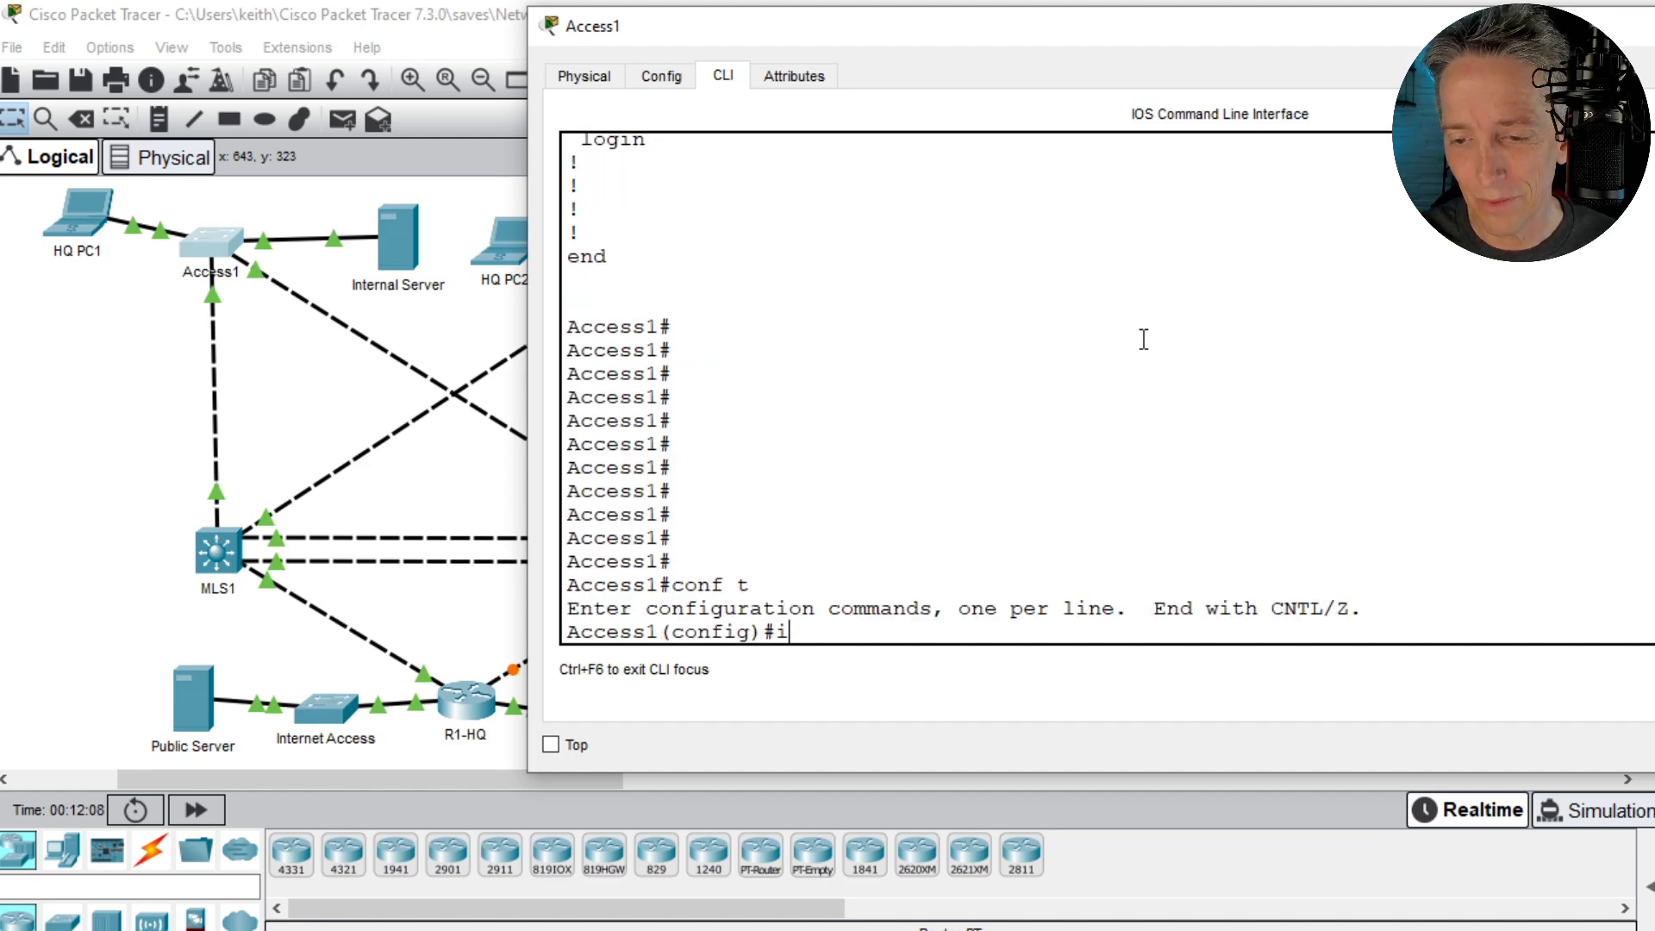
text(p de)
key(Tab)
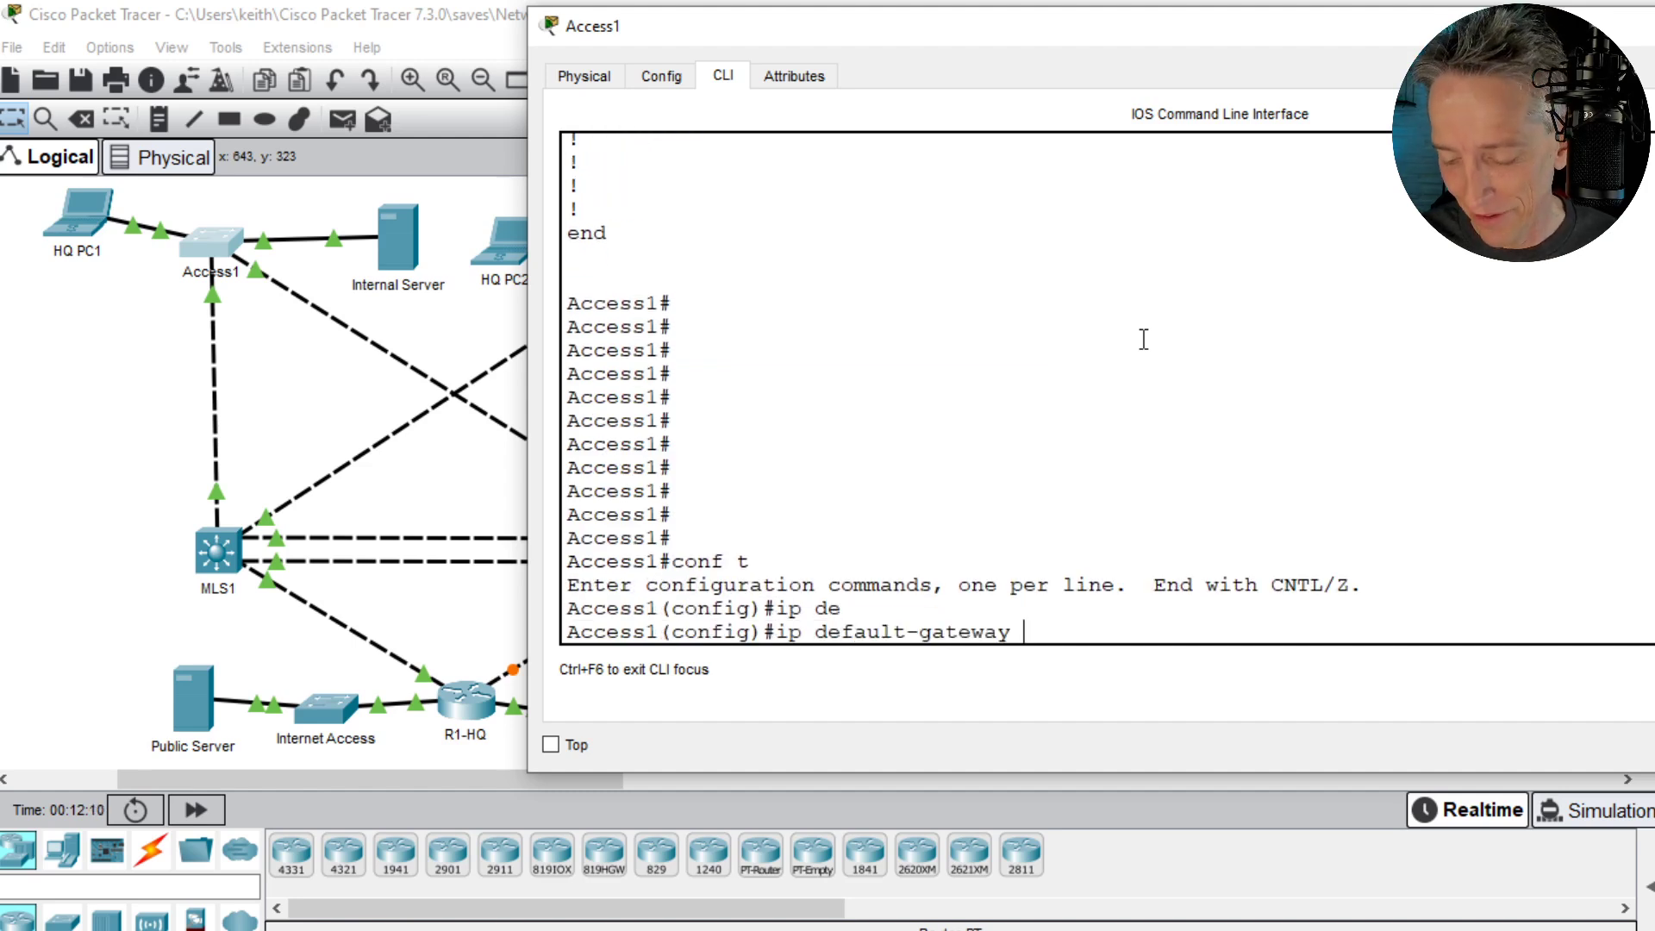
text(?)
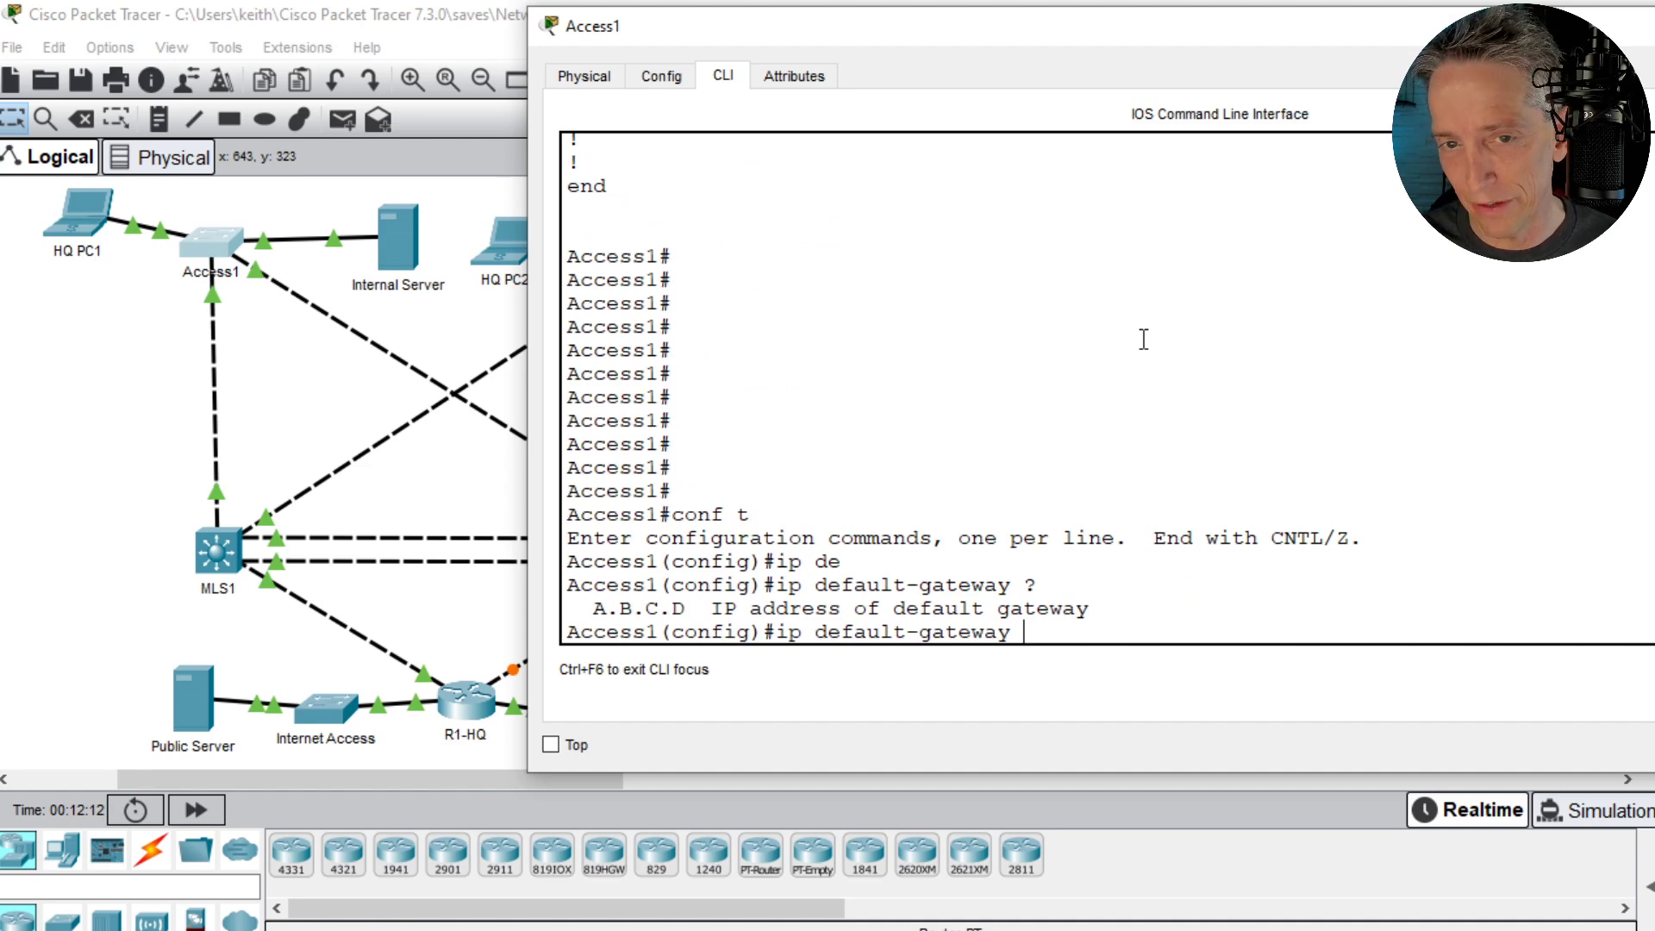
text(10.67.83.1)
key(Return)
text(end)
key(Return)
- Retry show ip route on Access1, and try completing a show command that begins with def
text(show ip route)
key(Return)
text(show de)
key(Tab)
text(f)
key(Tab)
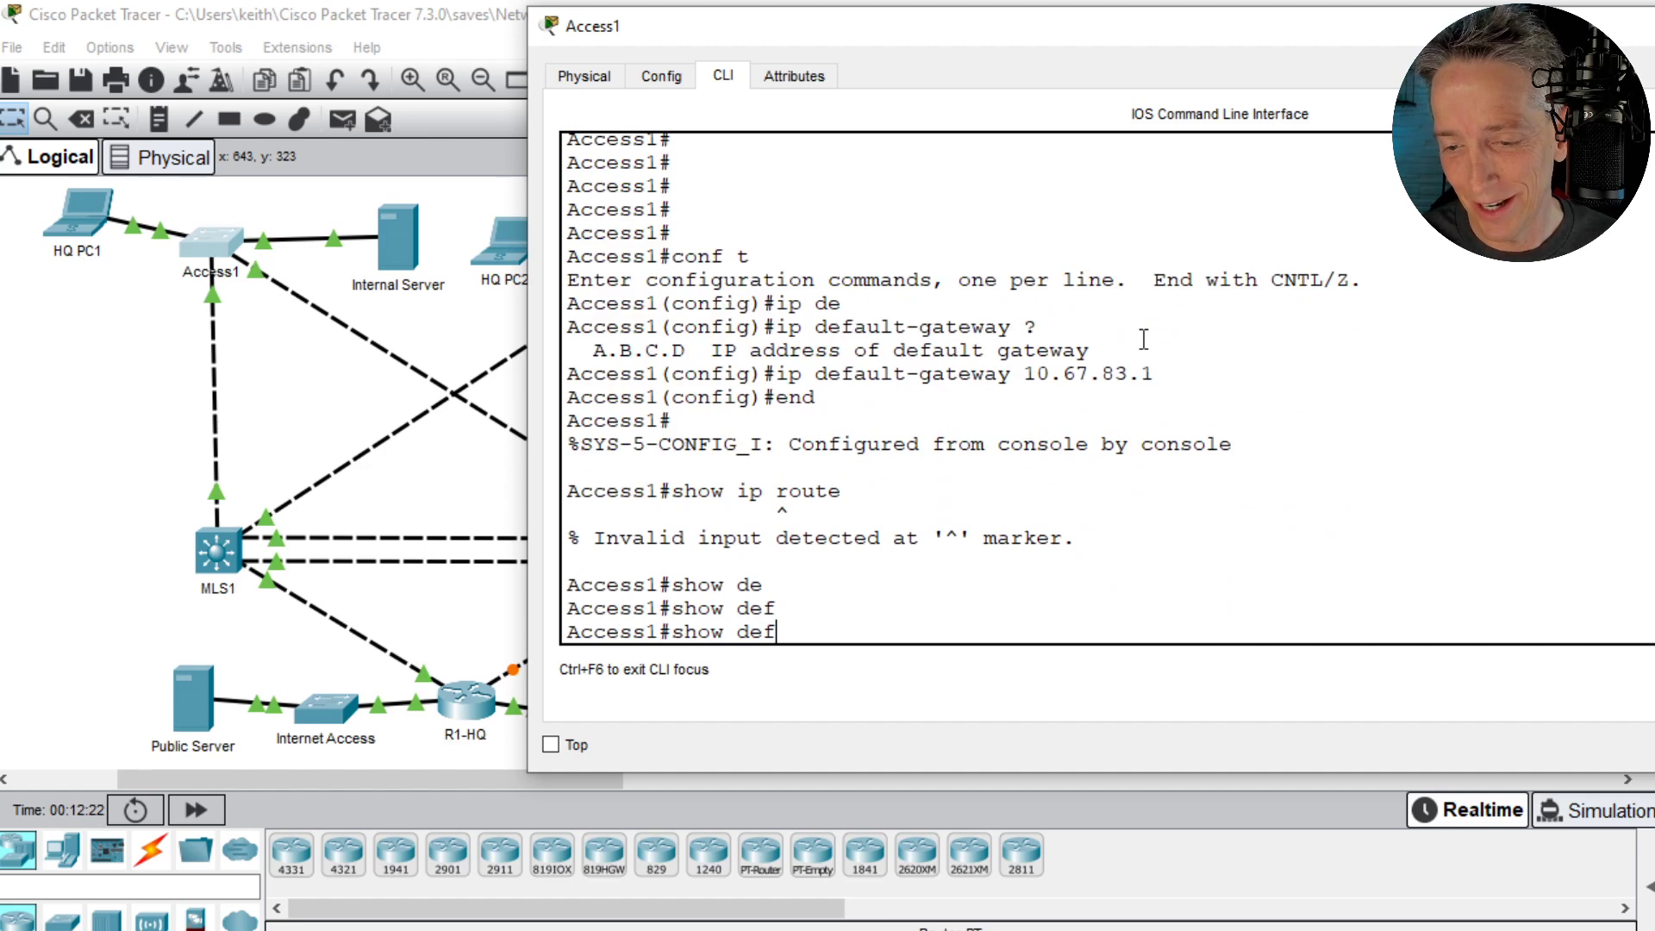
key(BackSpace)
key(BackSpace)
key(BackSpace)
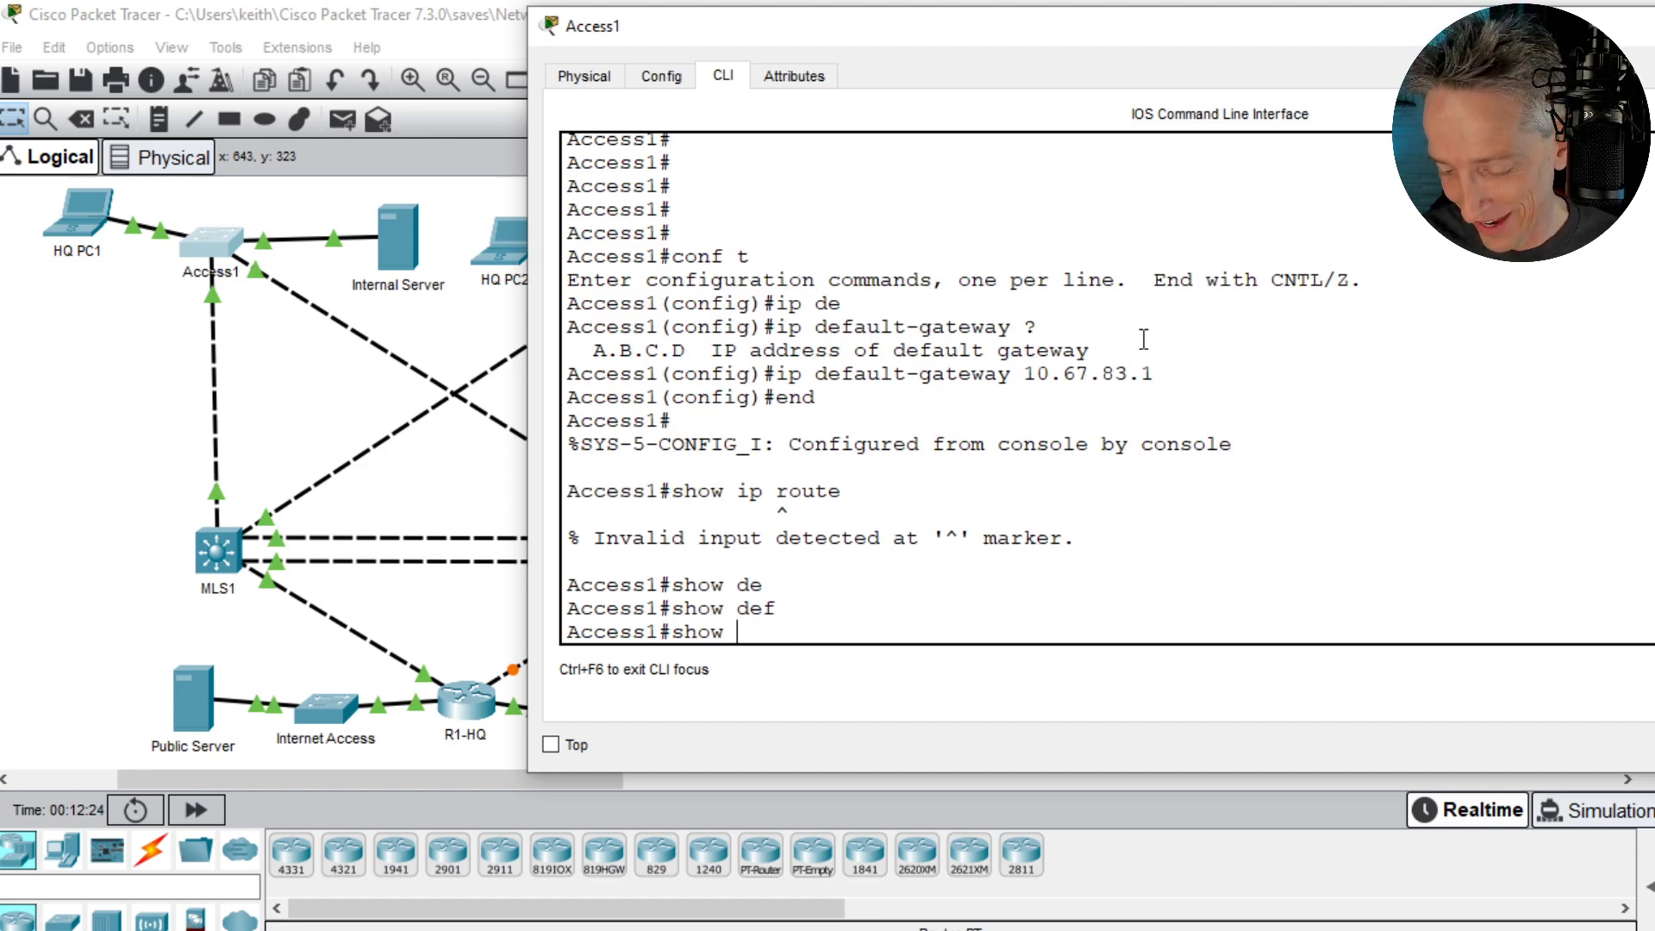
- List the available show commands on Access1, including those starting with d and the show ip options
text(?)
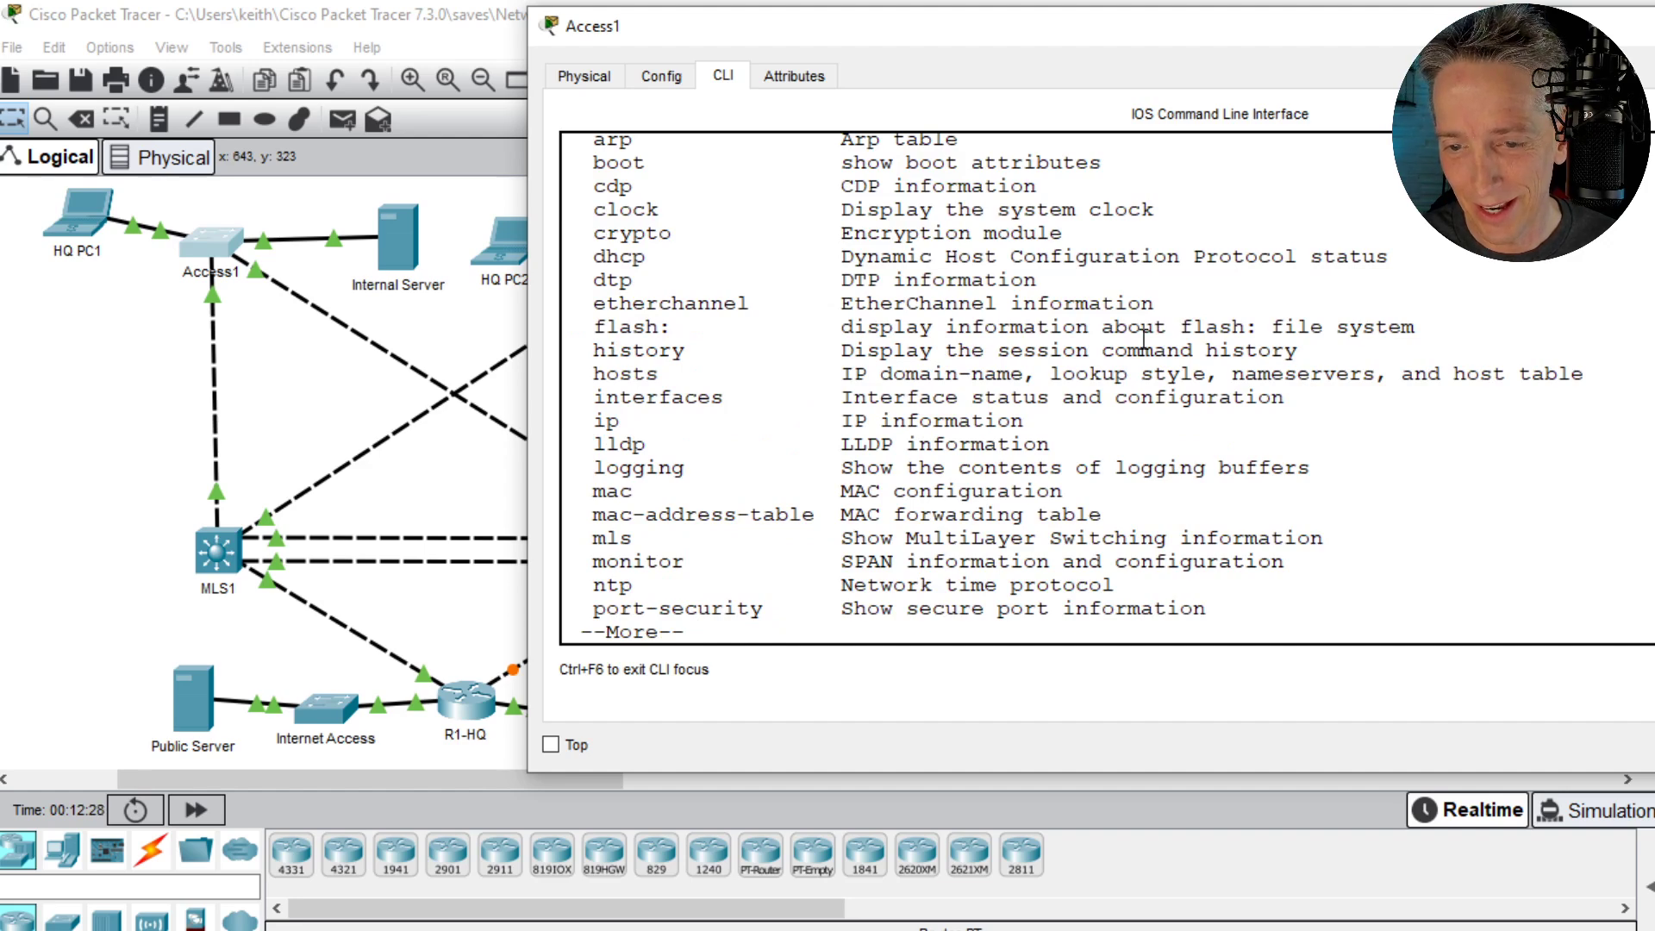
key(space)
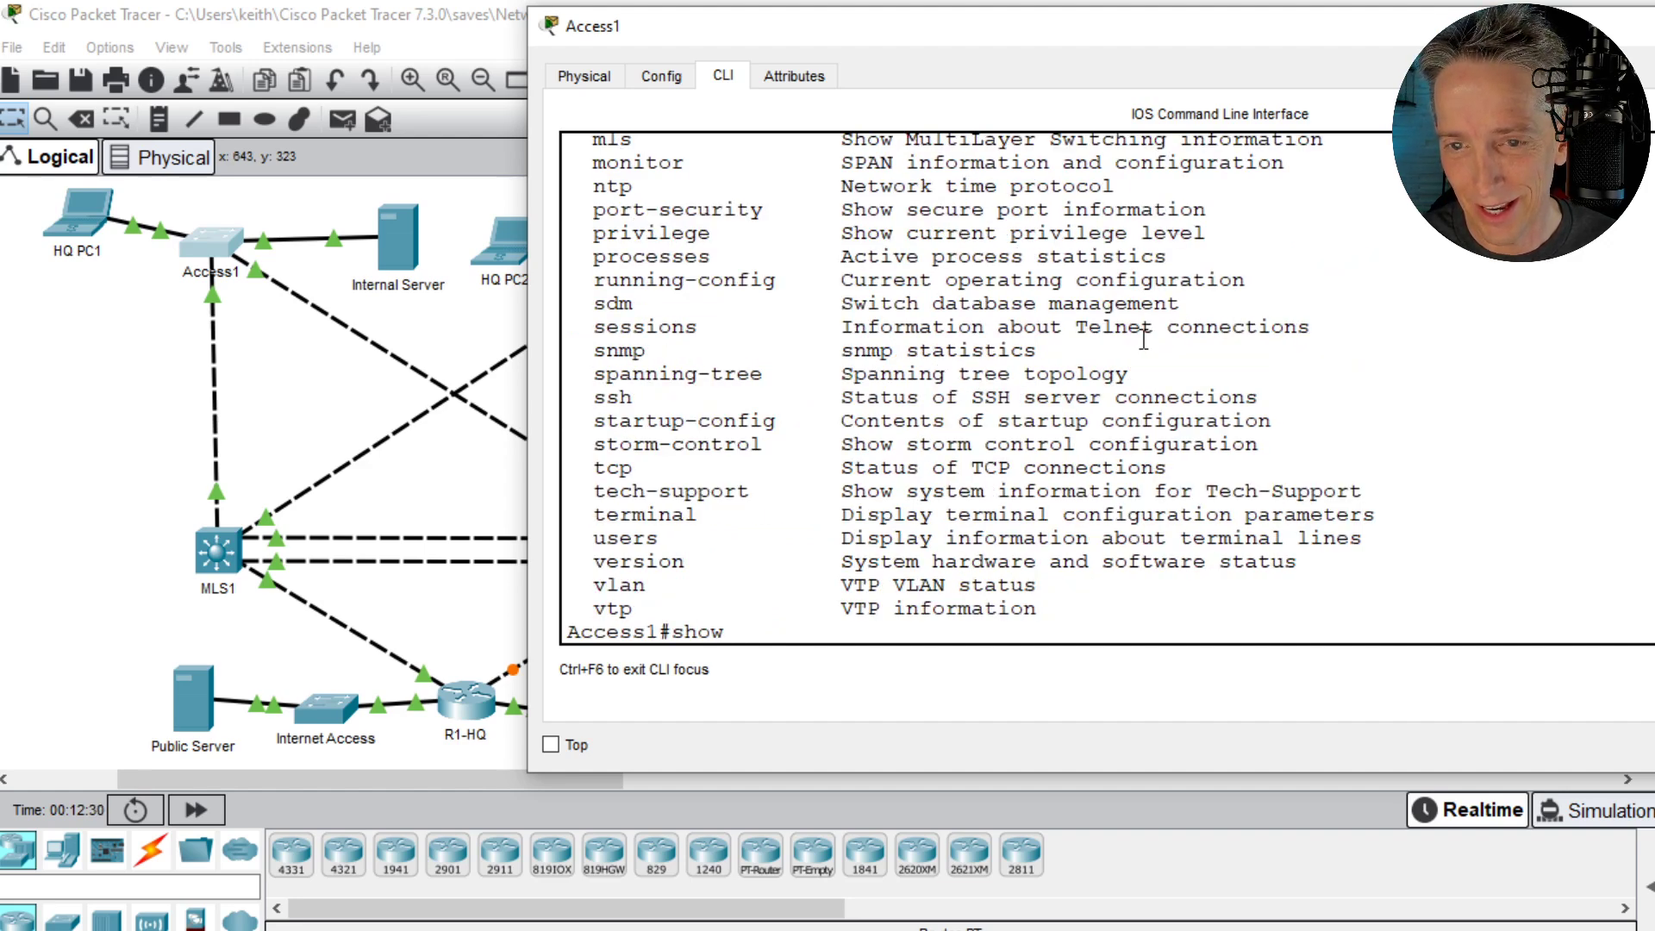
text(d)
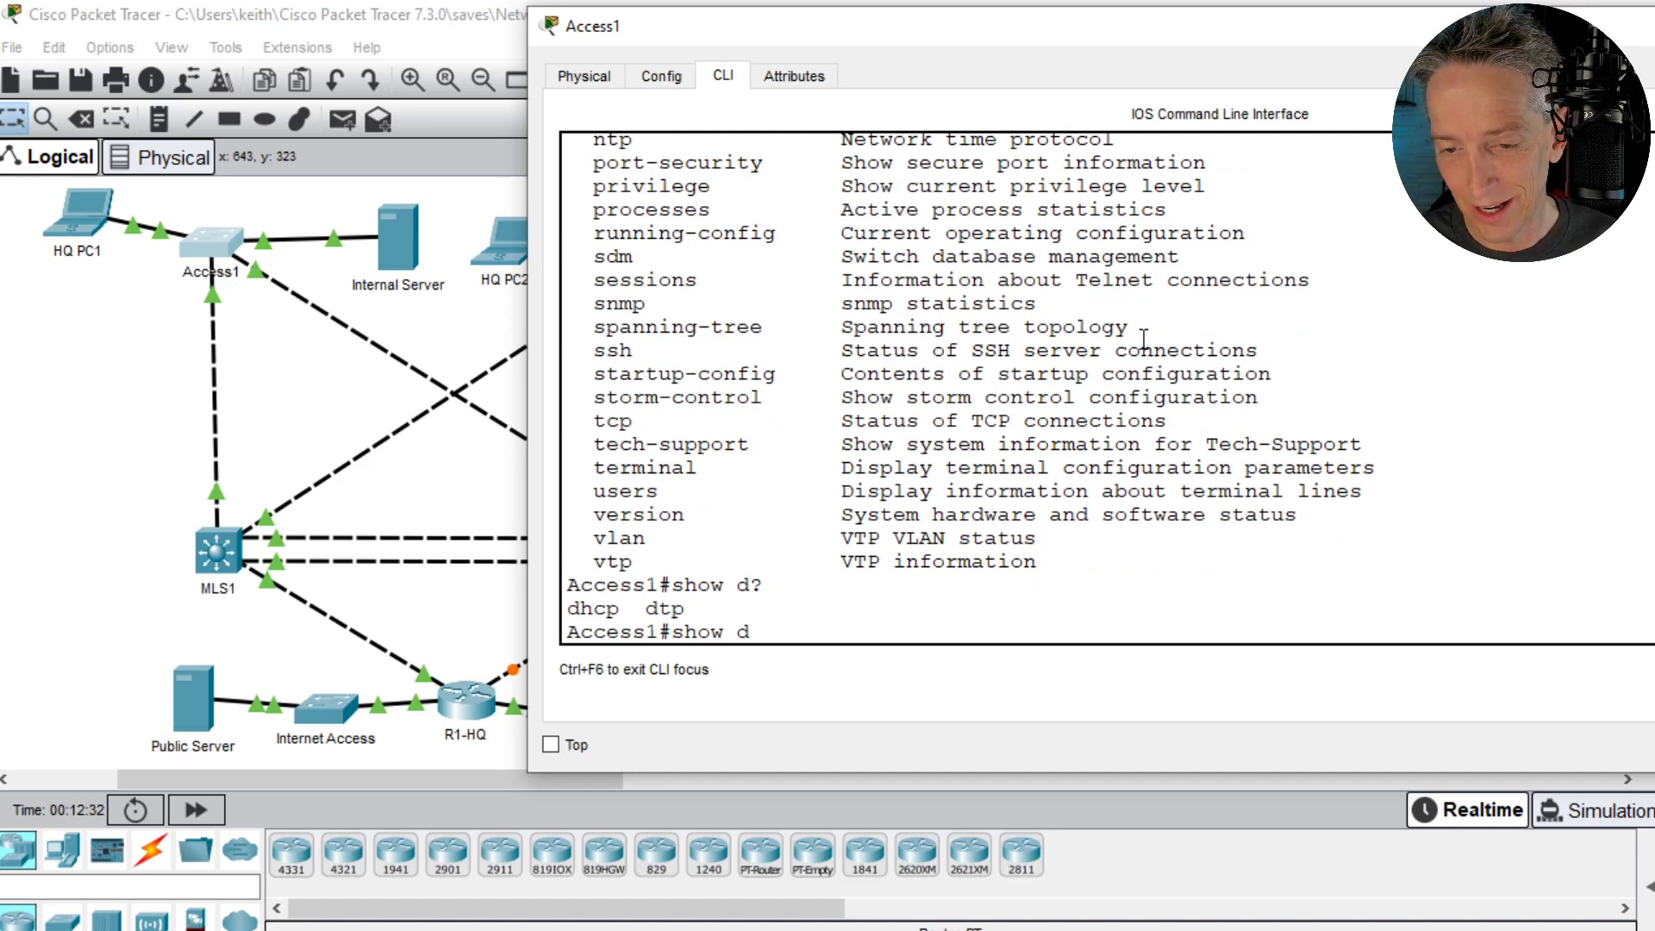
key(BackSpace)
text(ip ?)
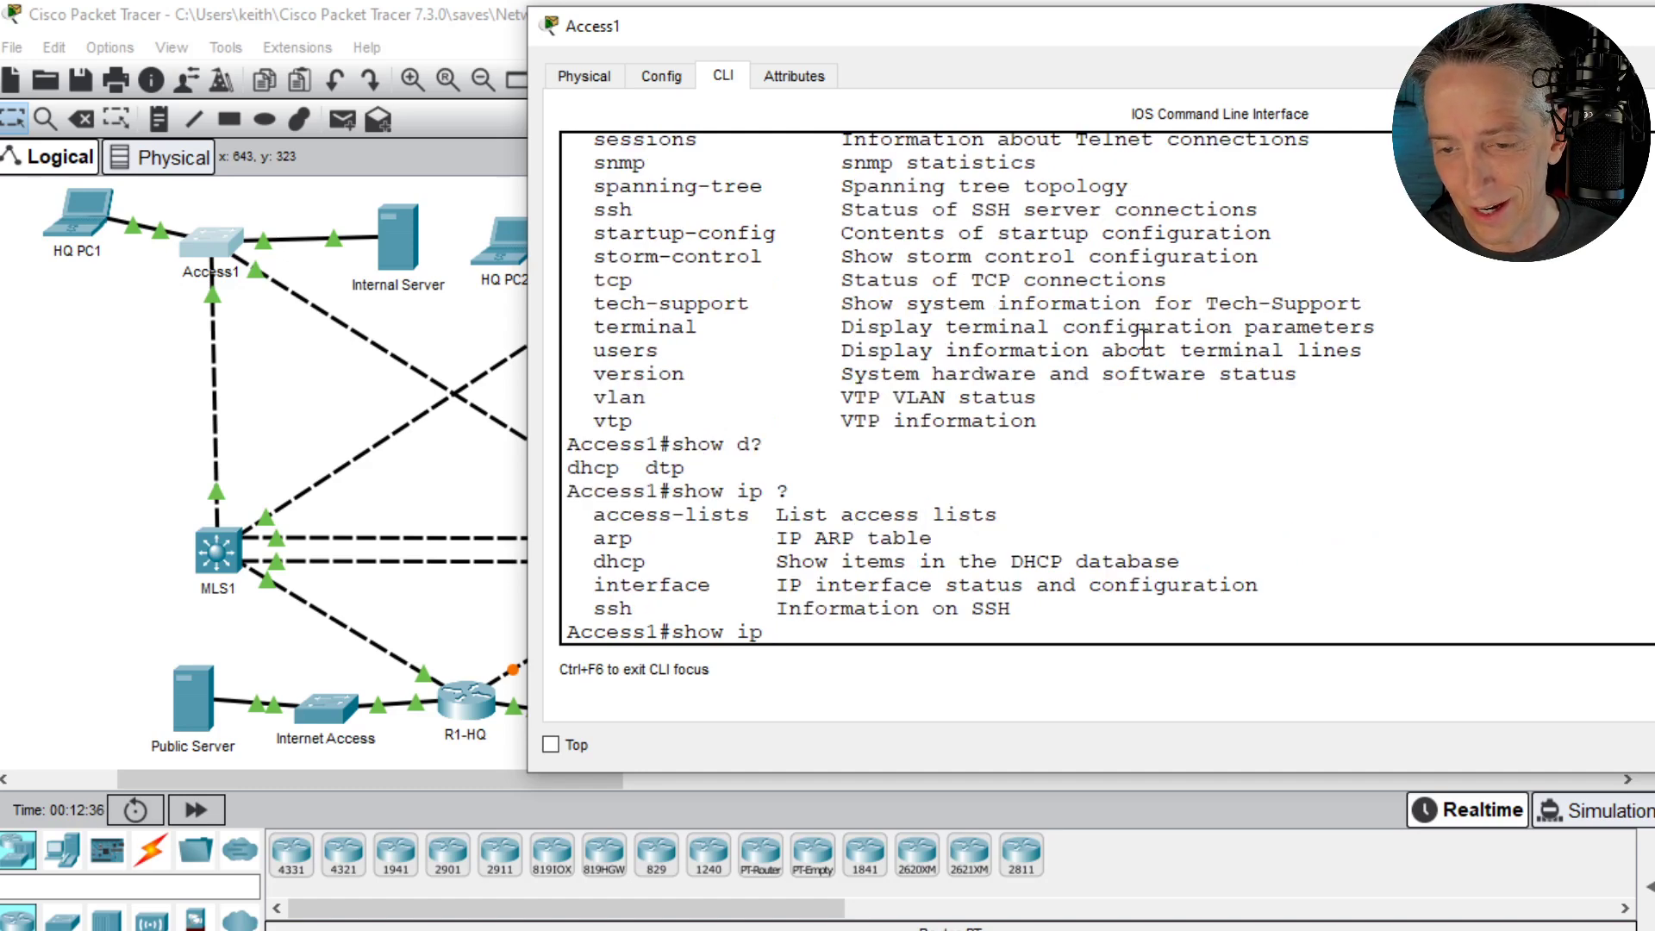
key(BackSpace)
key(BackSpace)
key(BackSpace)
key(BackSpace)
key(BackSpace)
key(BackSpace)
key(BackSpace)
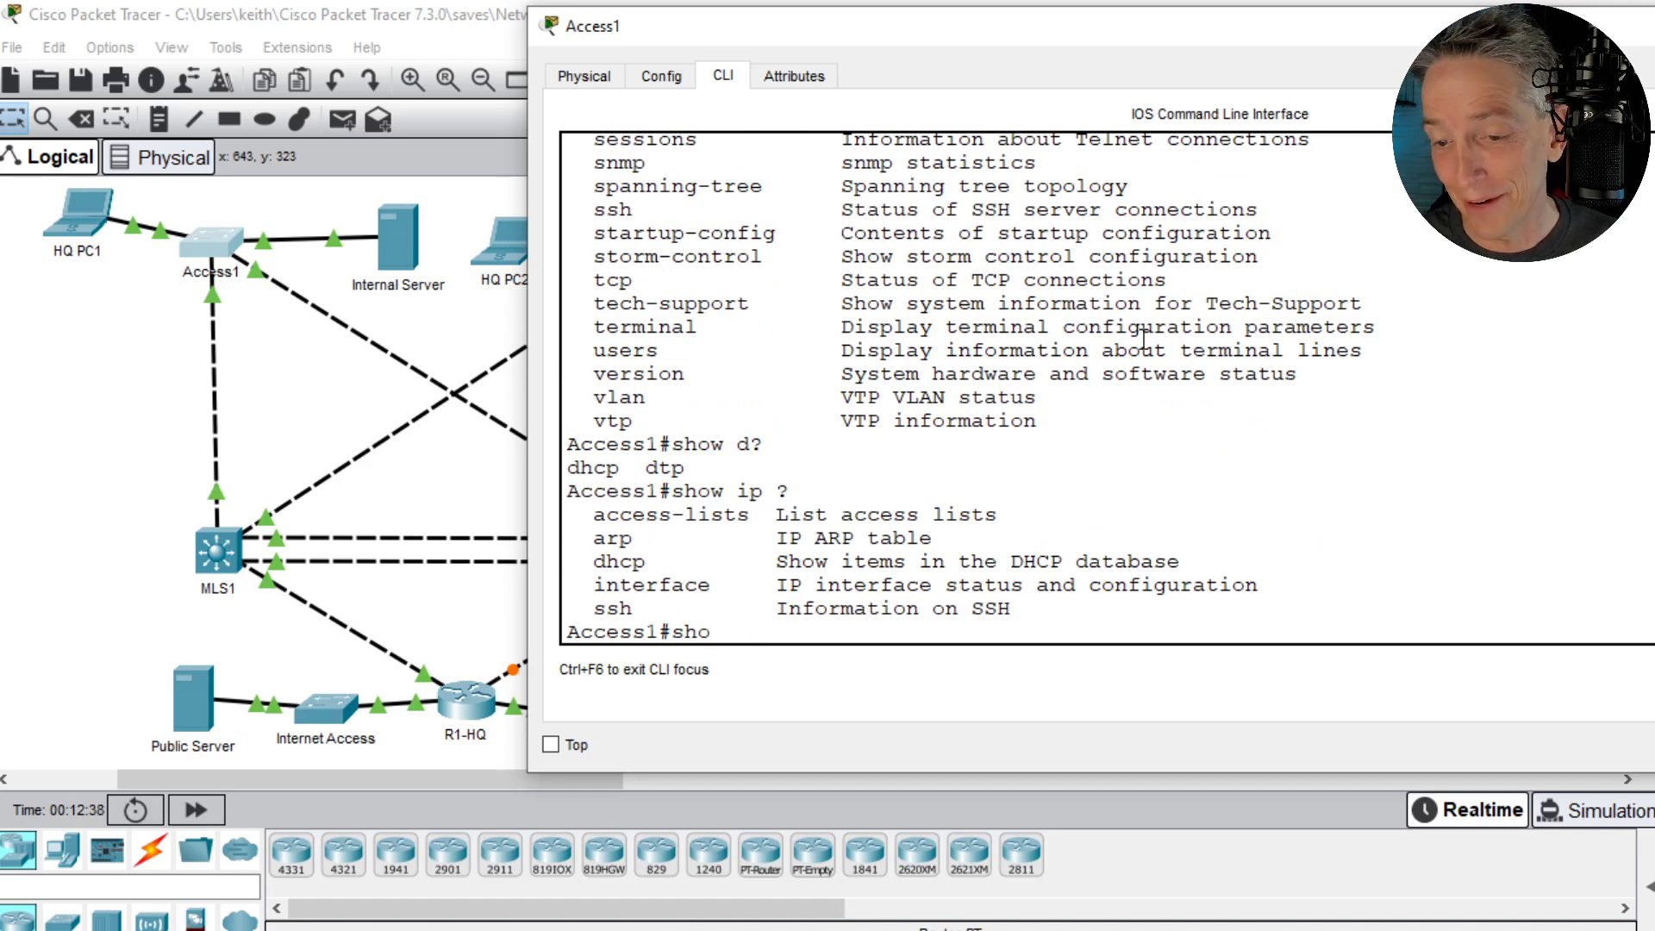
- Display Access1's running configuration again and highlight the ip default-gateway line
text(show ru)
key(Return)
key(space)
key(space)
key(space)
key(space)
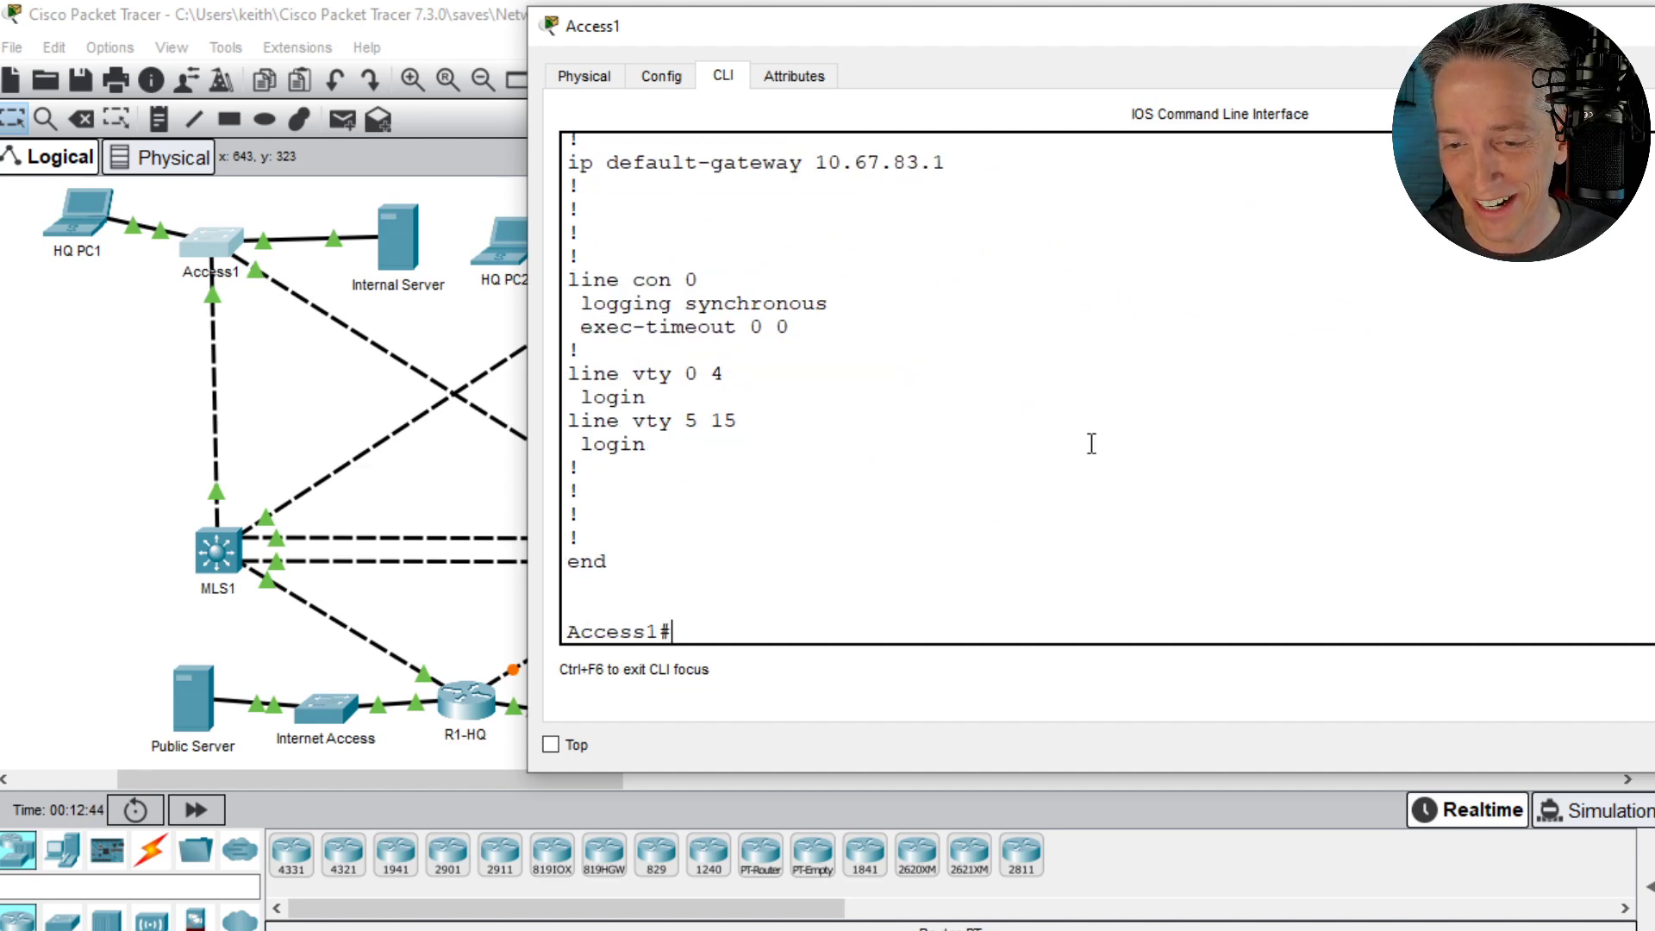
triple_click(729, 163)
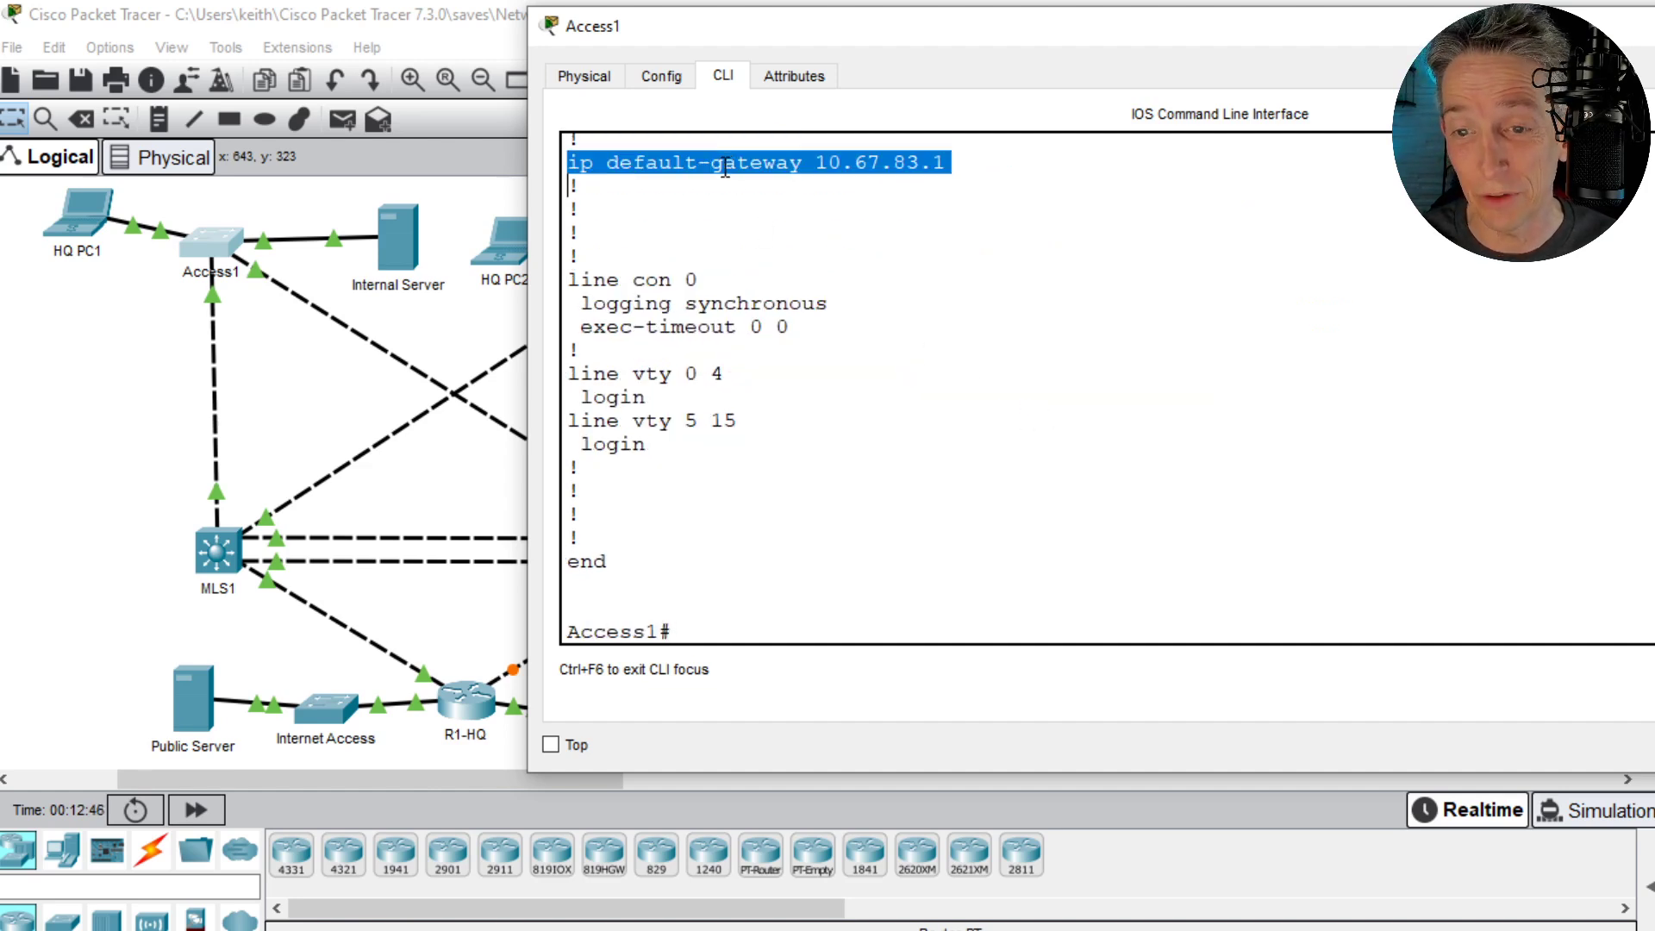
- Ping the default gateway 10.67.83.1 from Access1
text(pin)
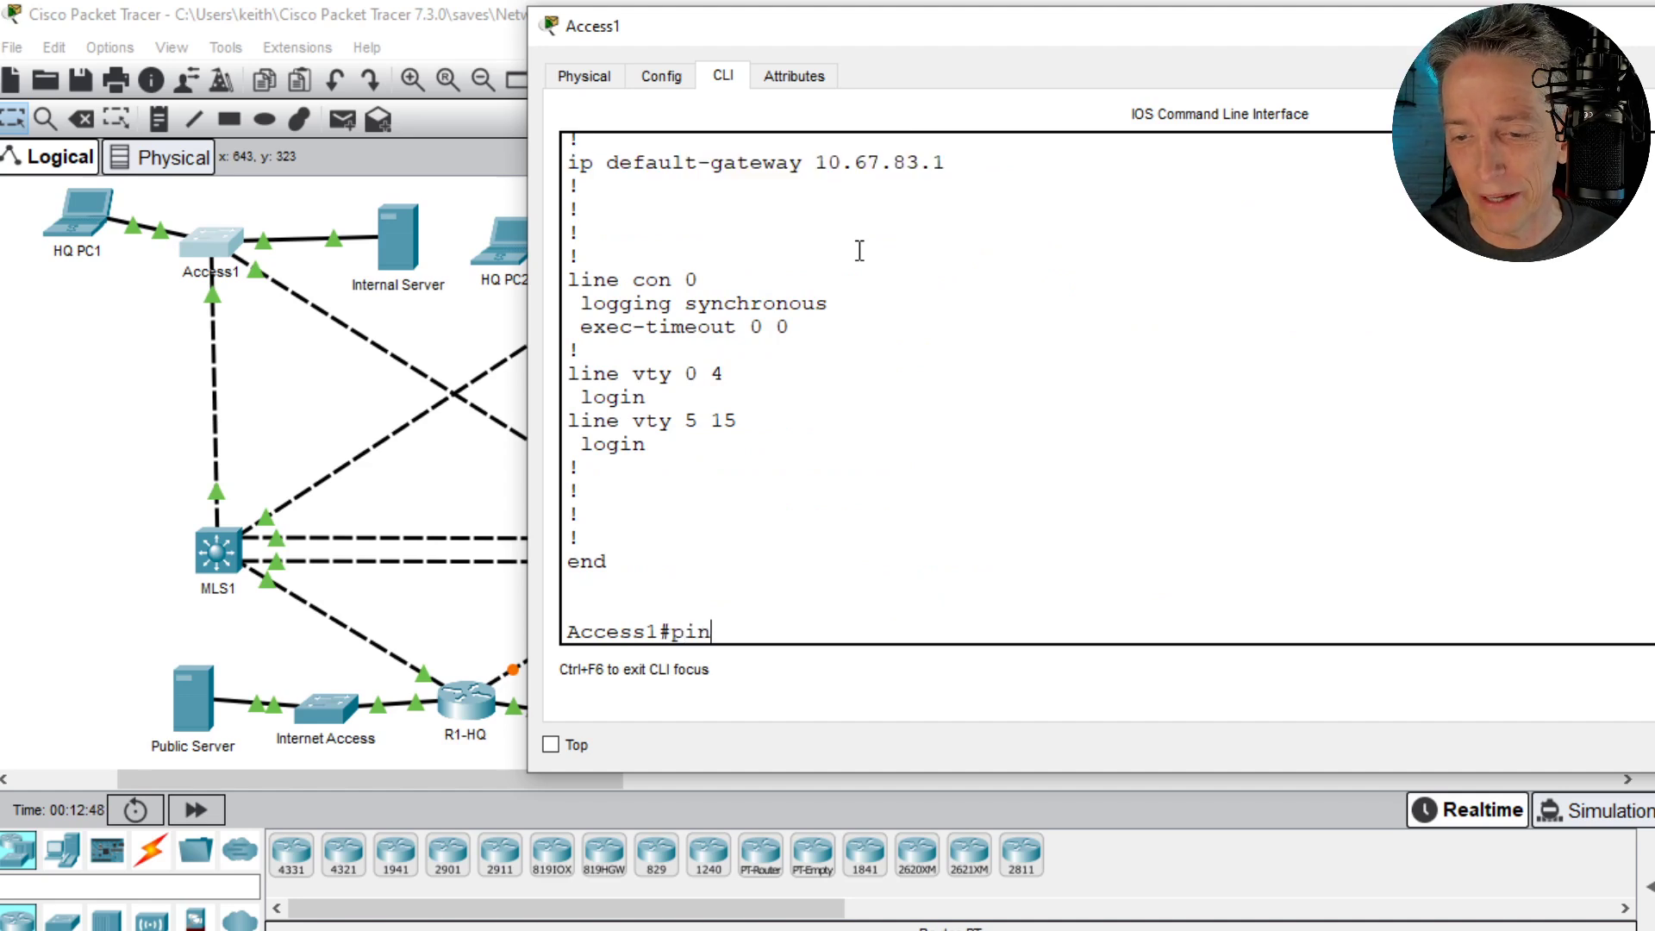
text(g 10.6)
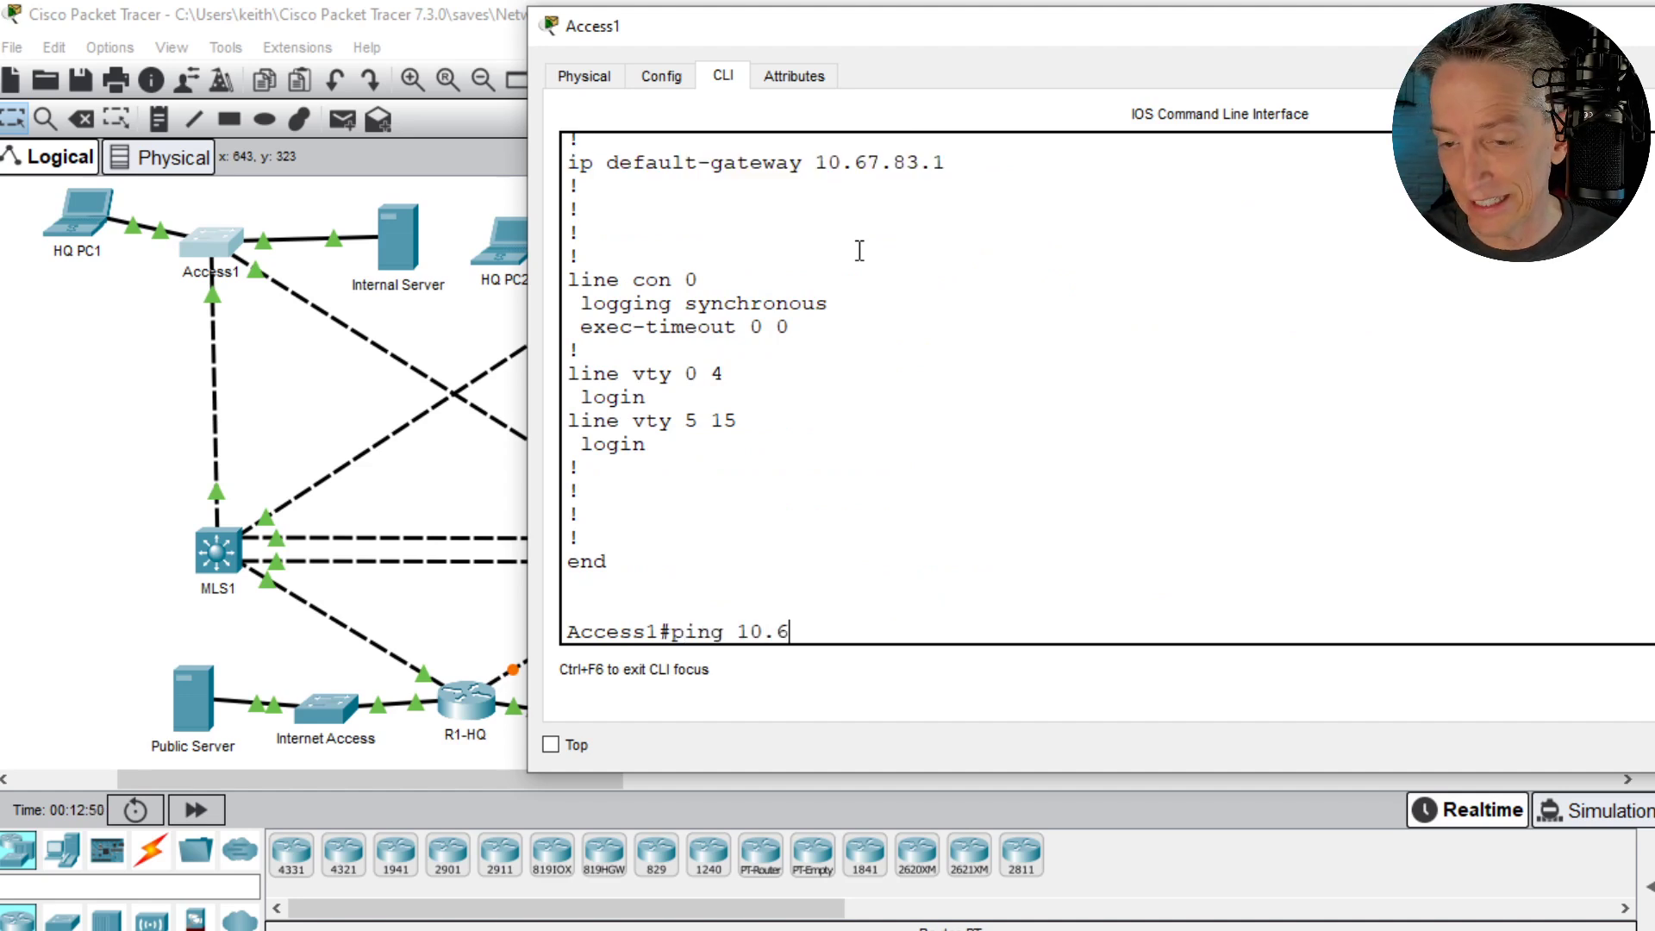
text(7.83.1)
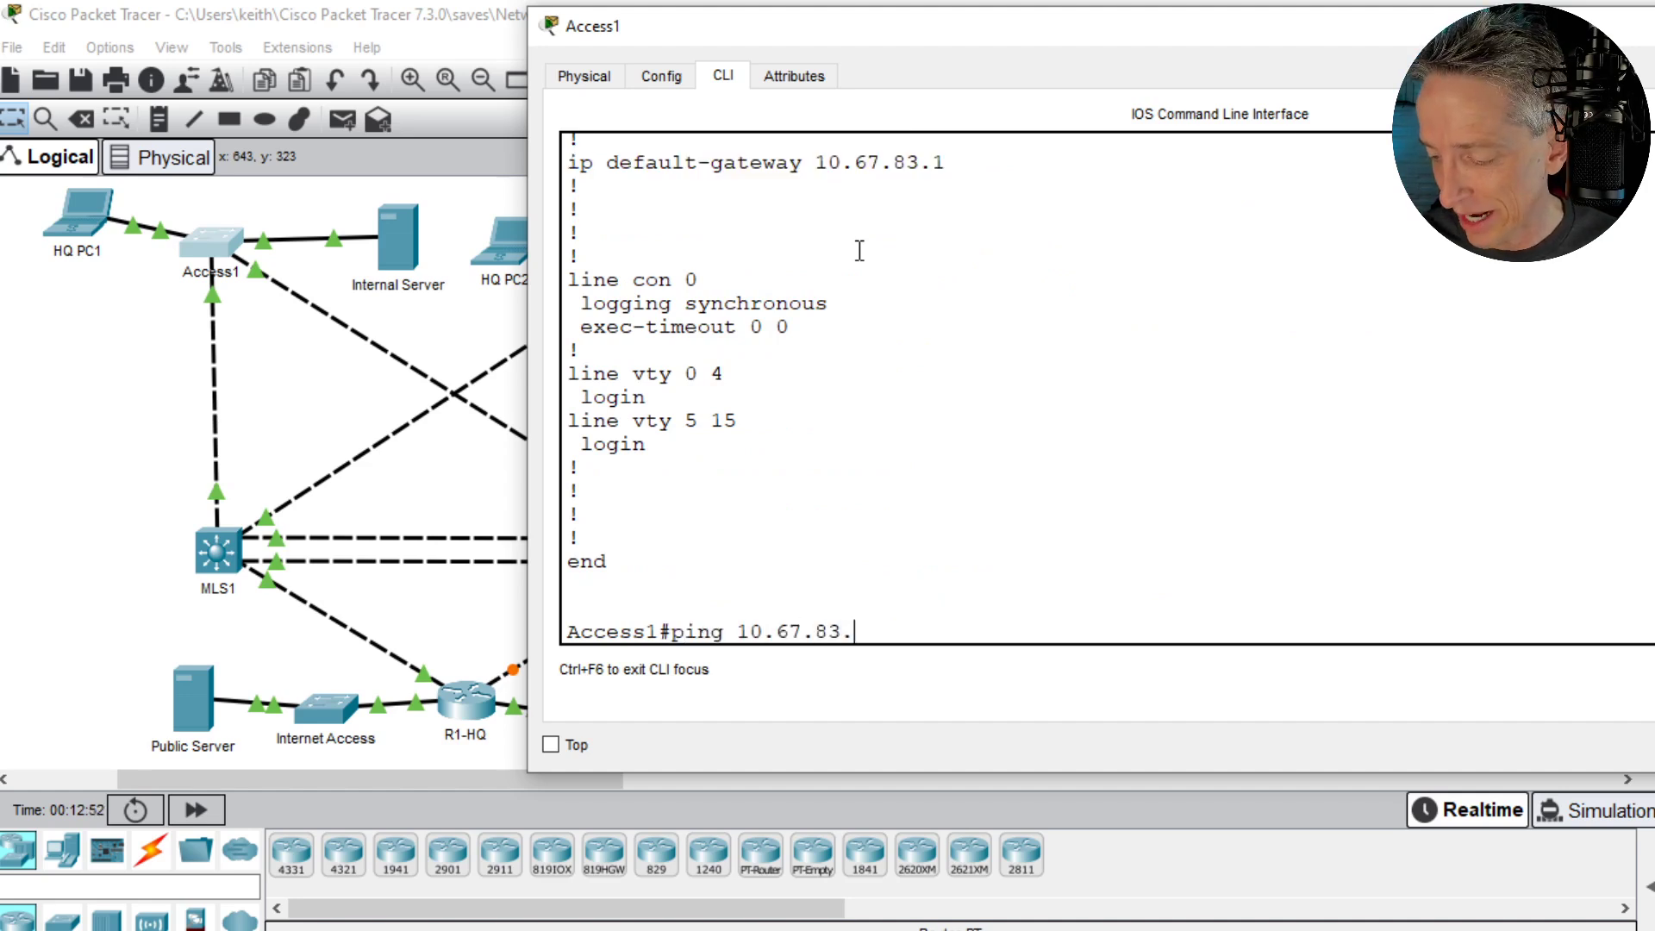
key(Return)
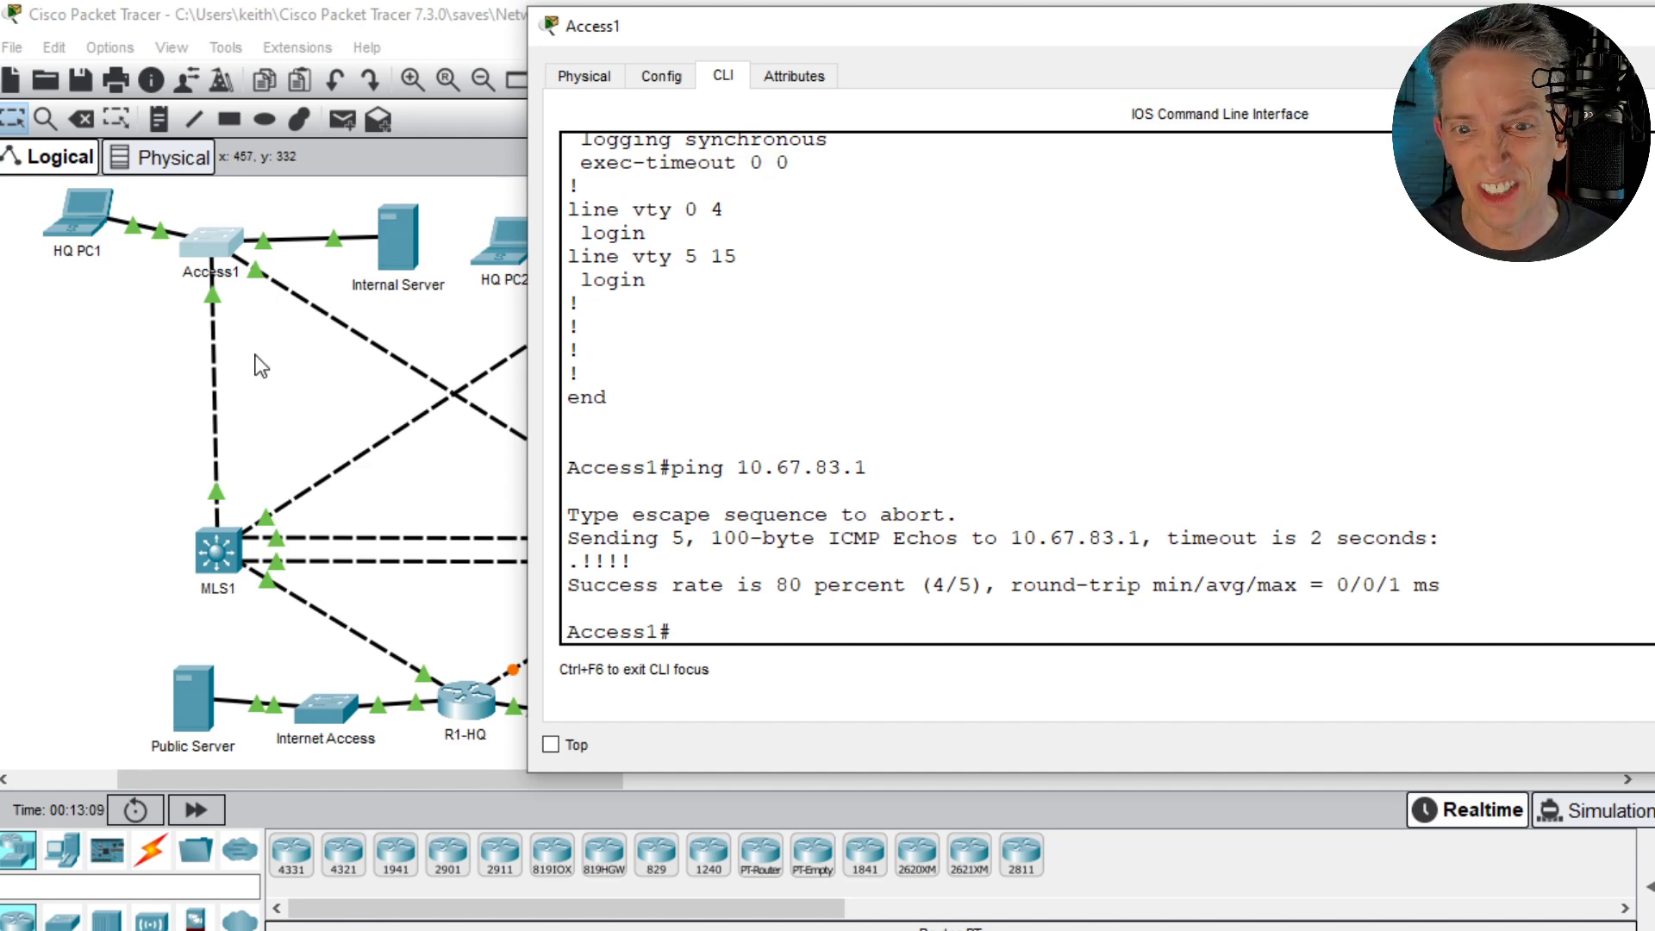
- Open the Access2 switch's command line, placing its window beside the topology and widening it
click(343, 425)
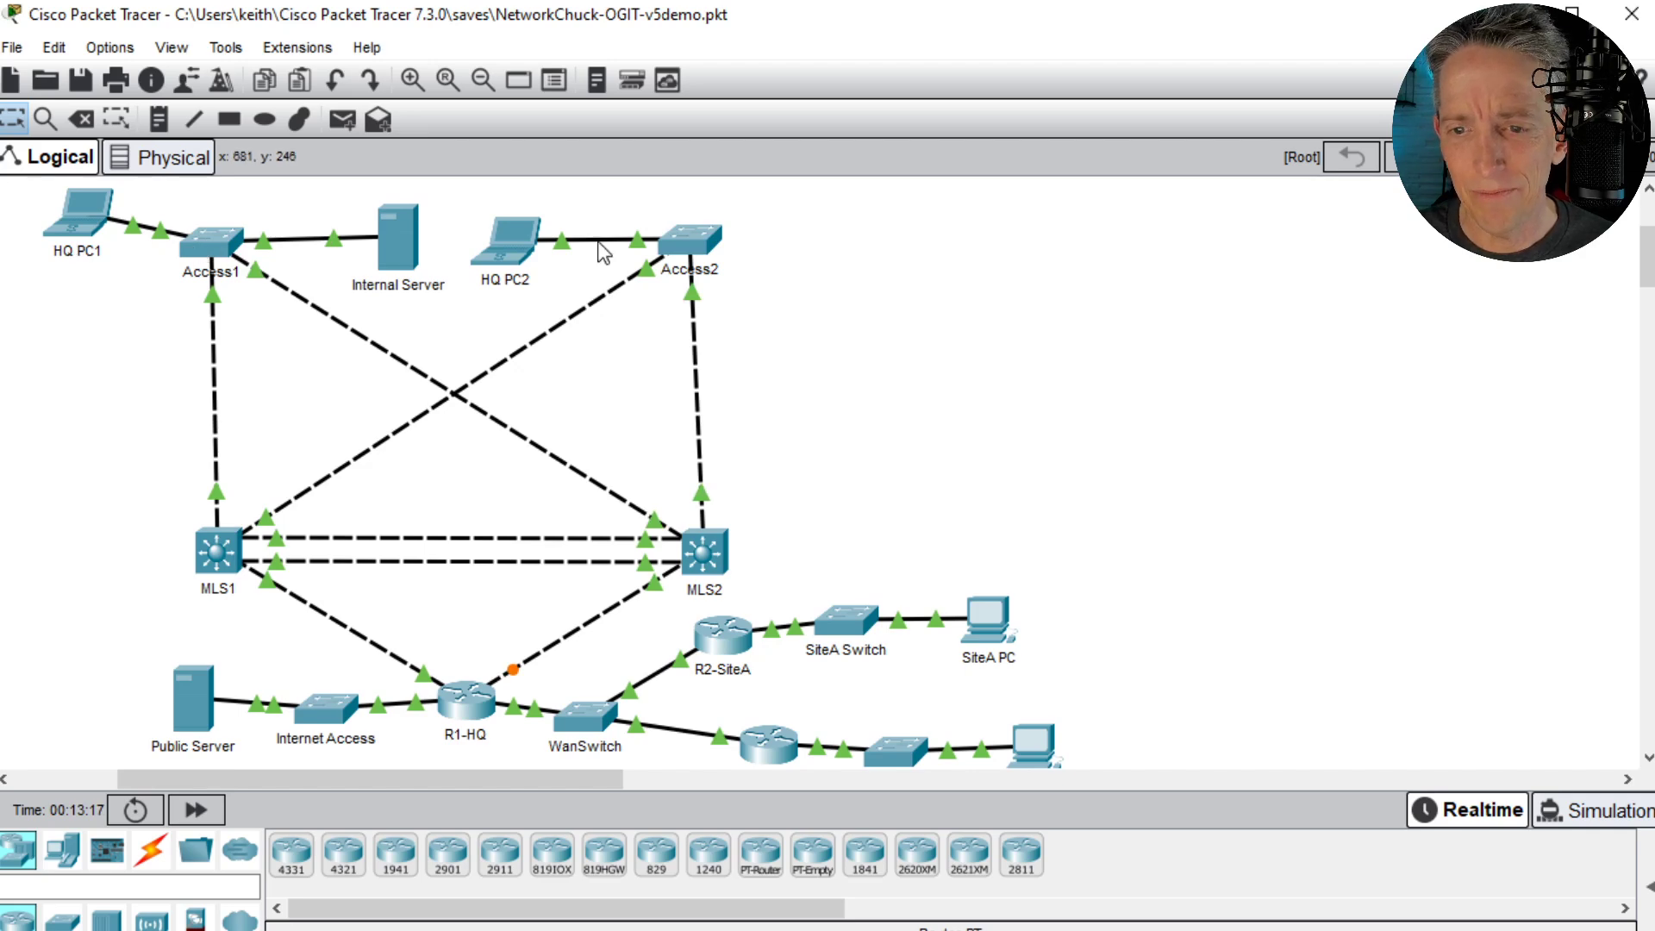
click(685, 242)
drag(724, 49, 1138, 105)
click(1080, 144)
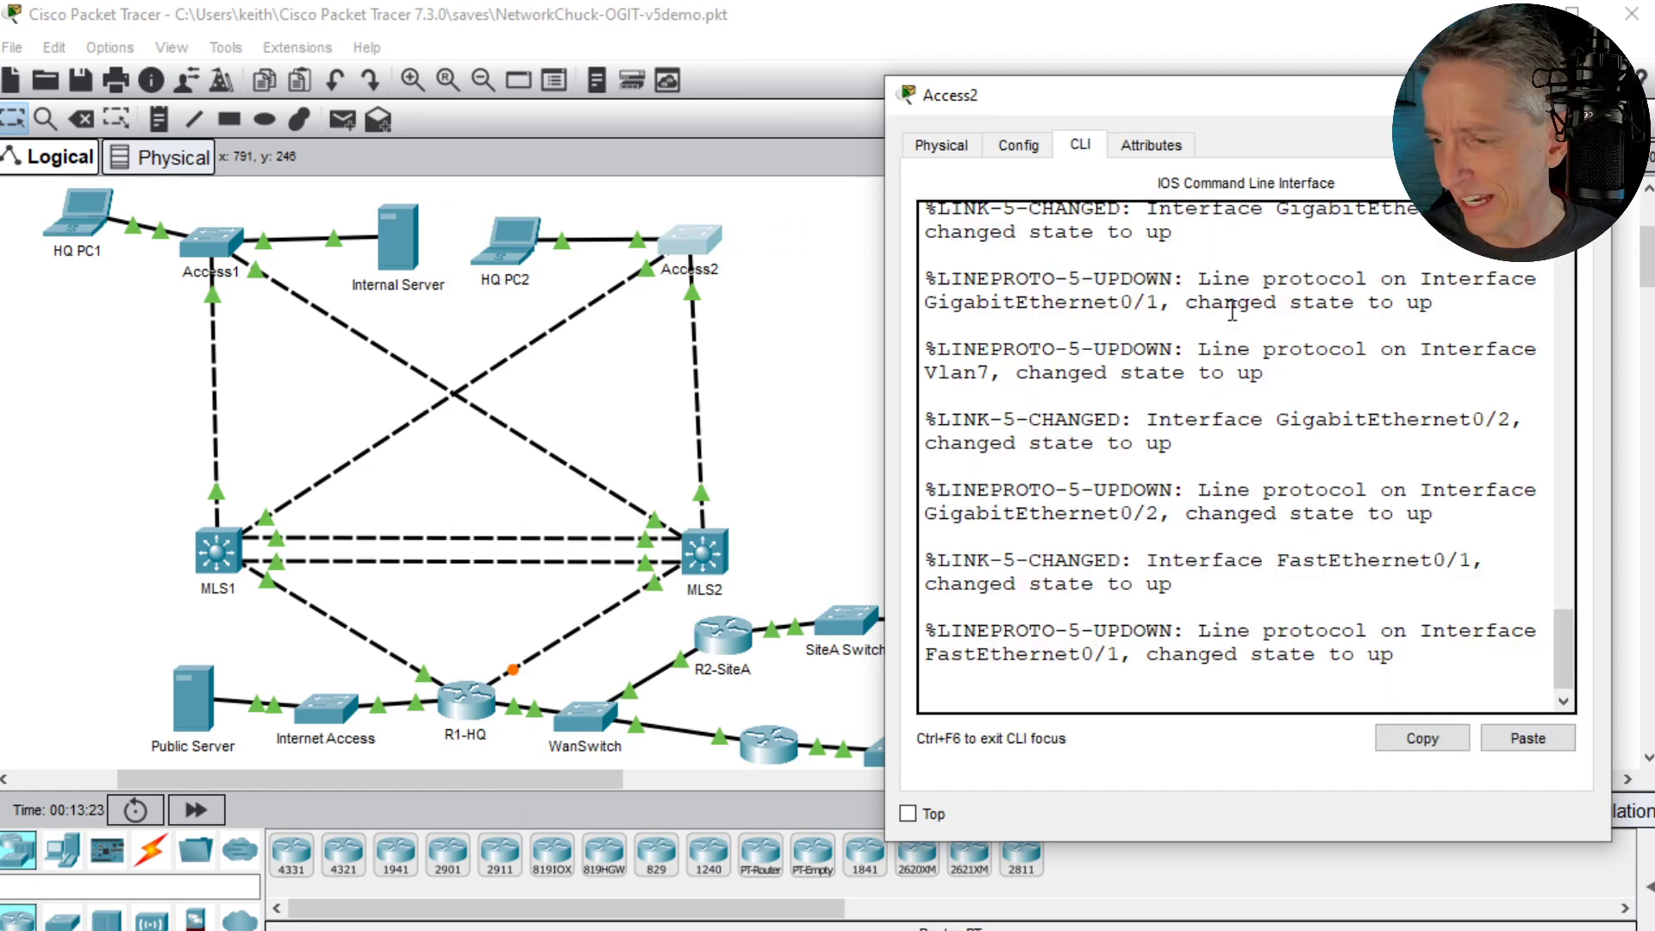
drag(1611, 445, 1654, 445)
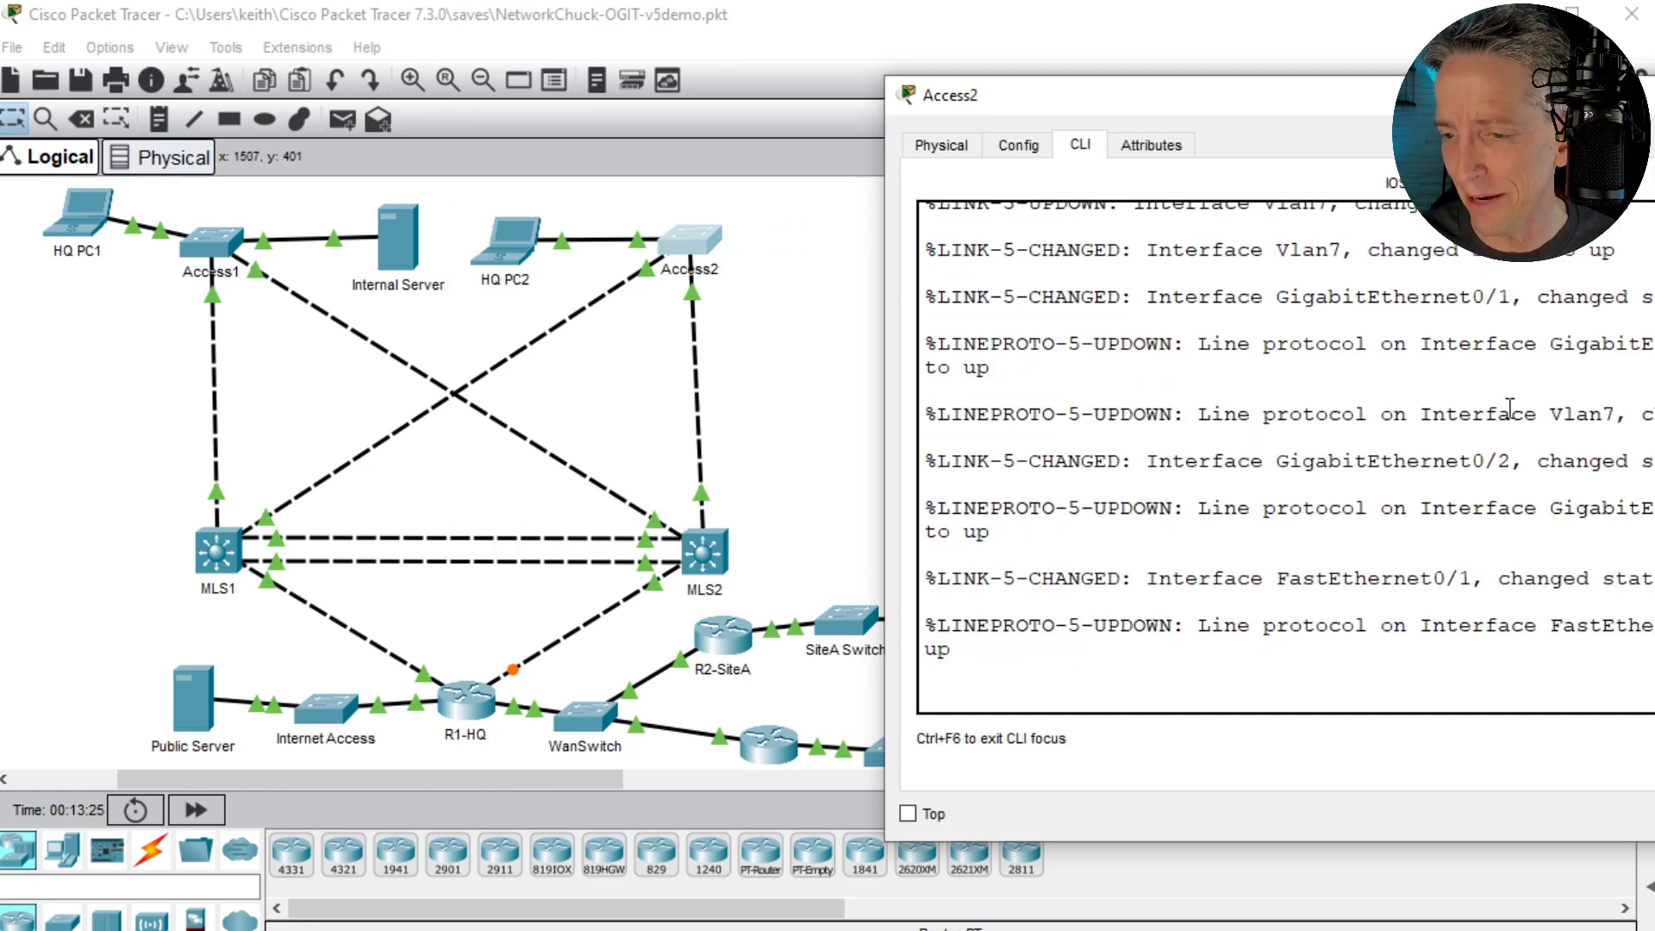
- Enter privileged mode on Access2 and list its VLANs with show vlan brief
key(Return)
key(Return)
key(Return)
text(en)
key(Return)
text(show vlan brief)
key(Return)
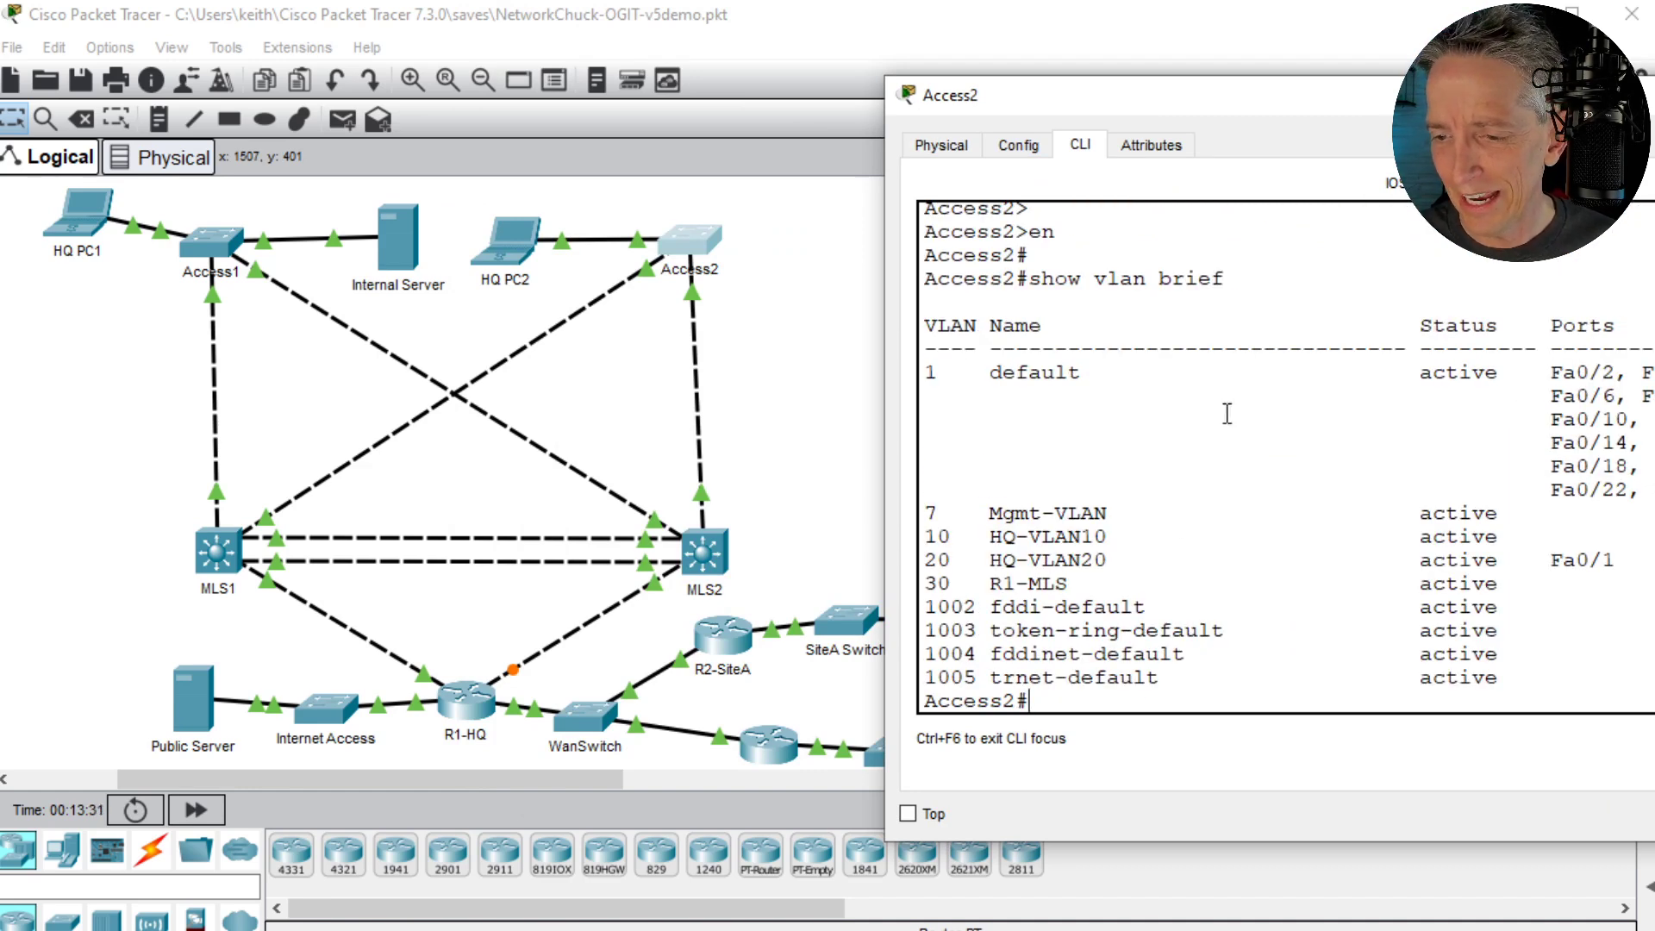
- Highlight the HQ-VLAN20 row in Access2's VLAN list, and view HQ PC2's address summary in the topology
triple_click(1058, 566)
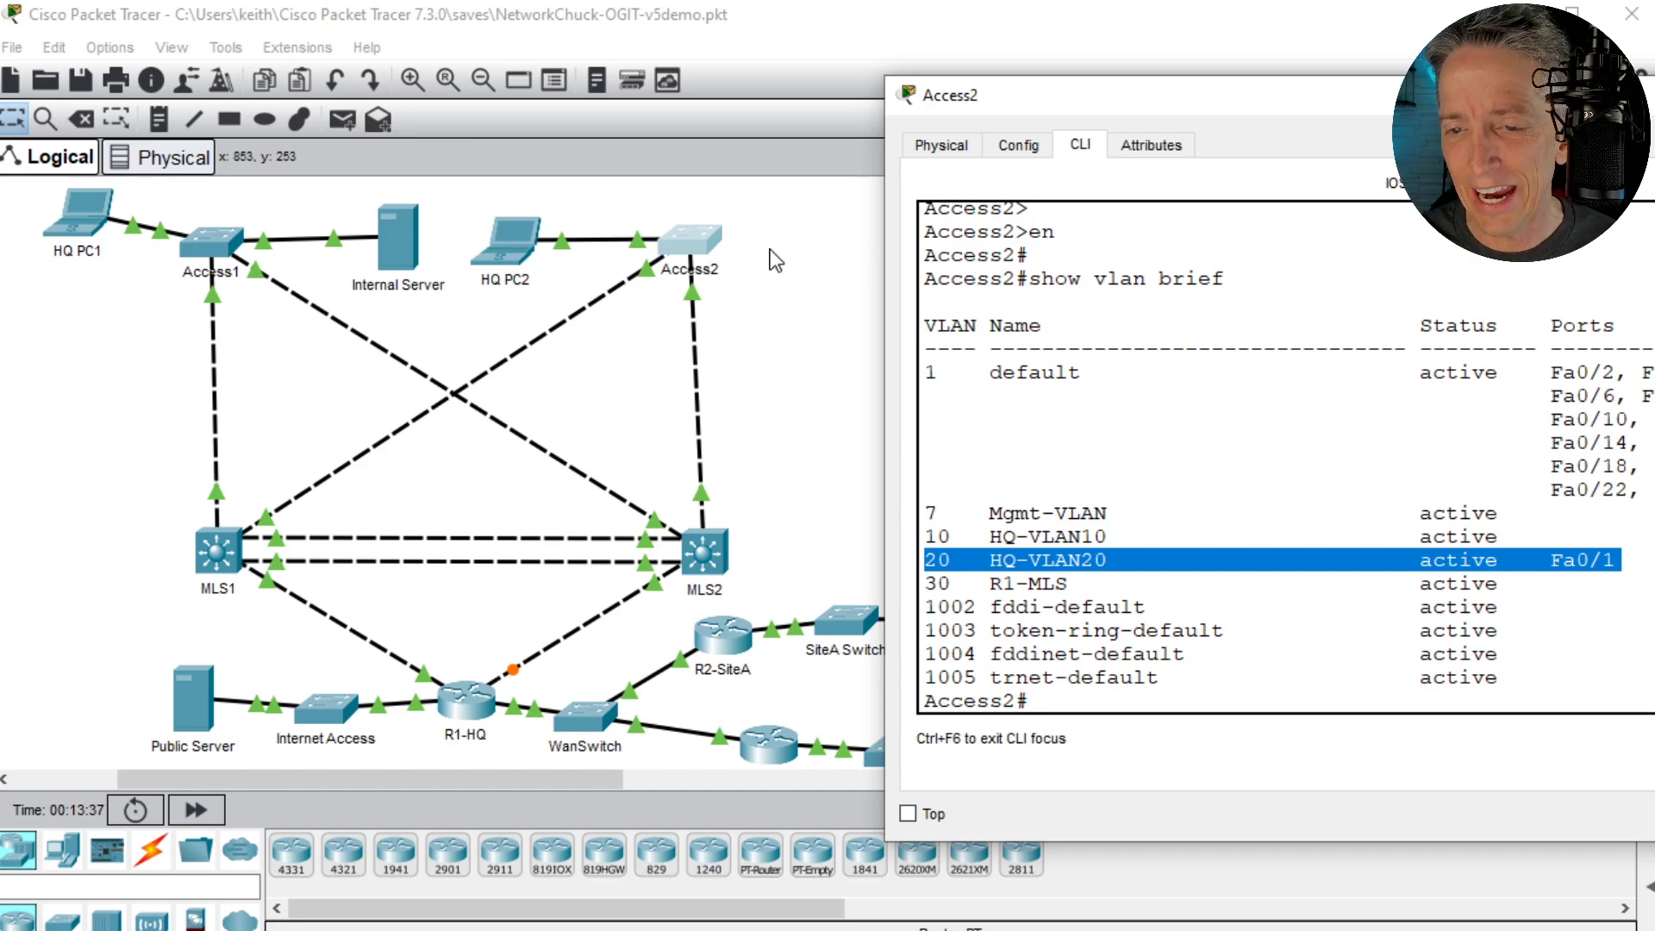
double_click(505, 252)
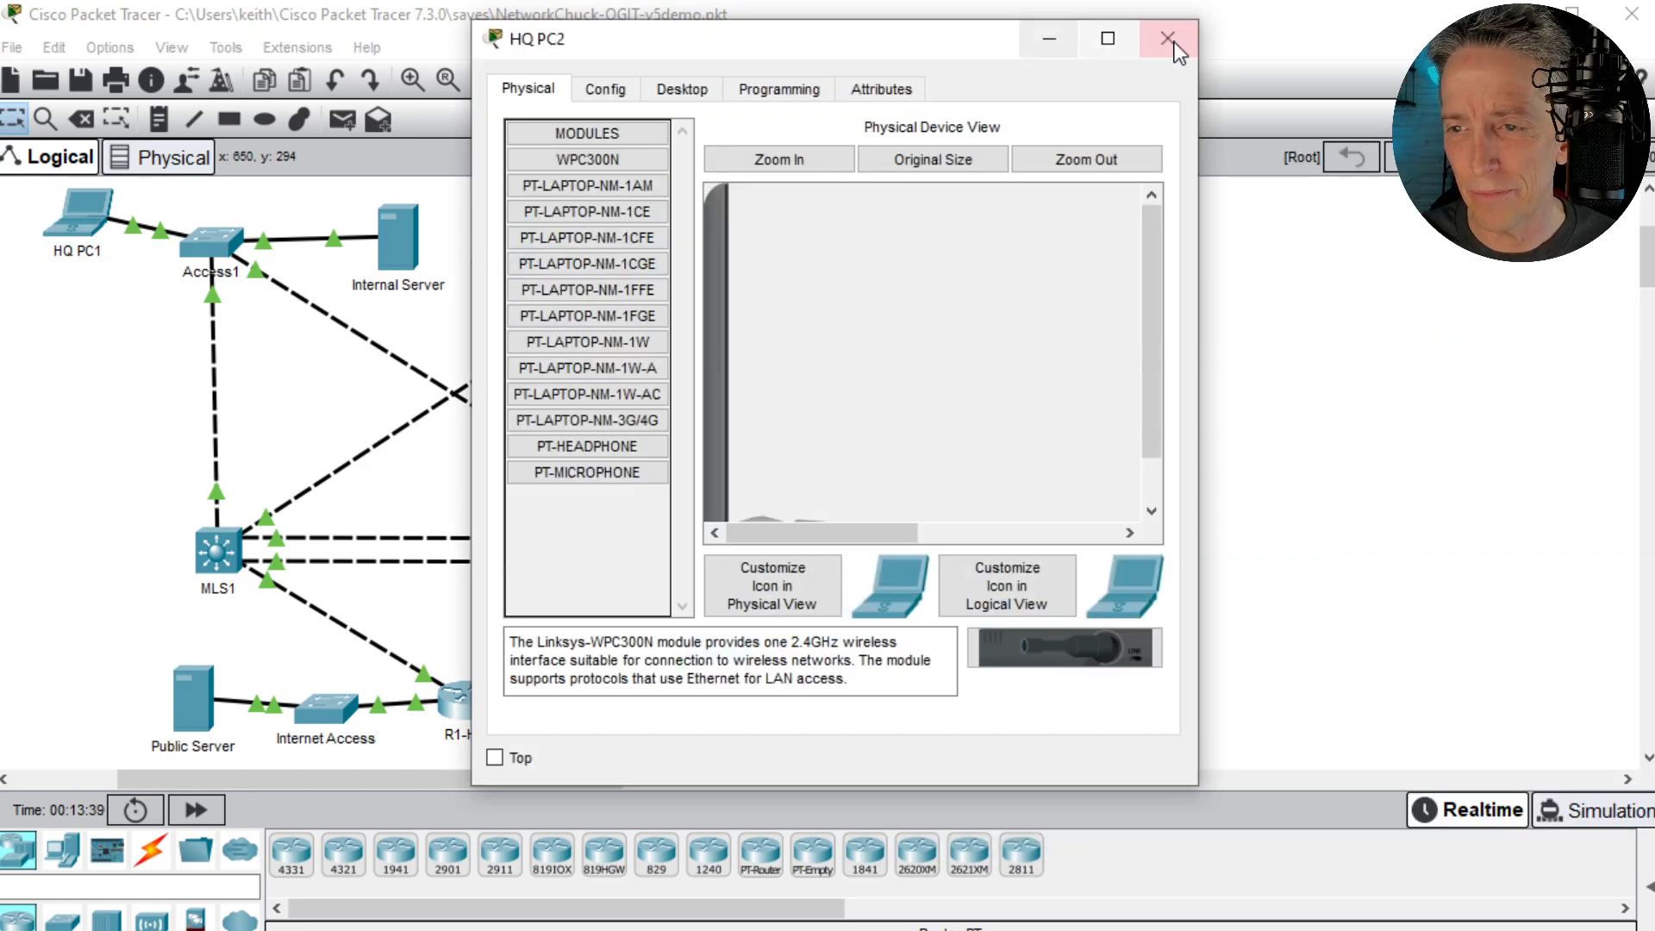
click(1165, 38)
mouse_move(511, 251)
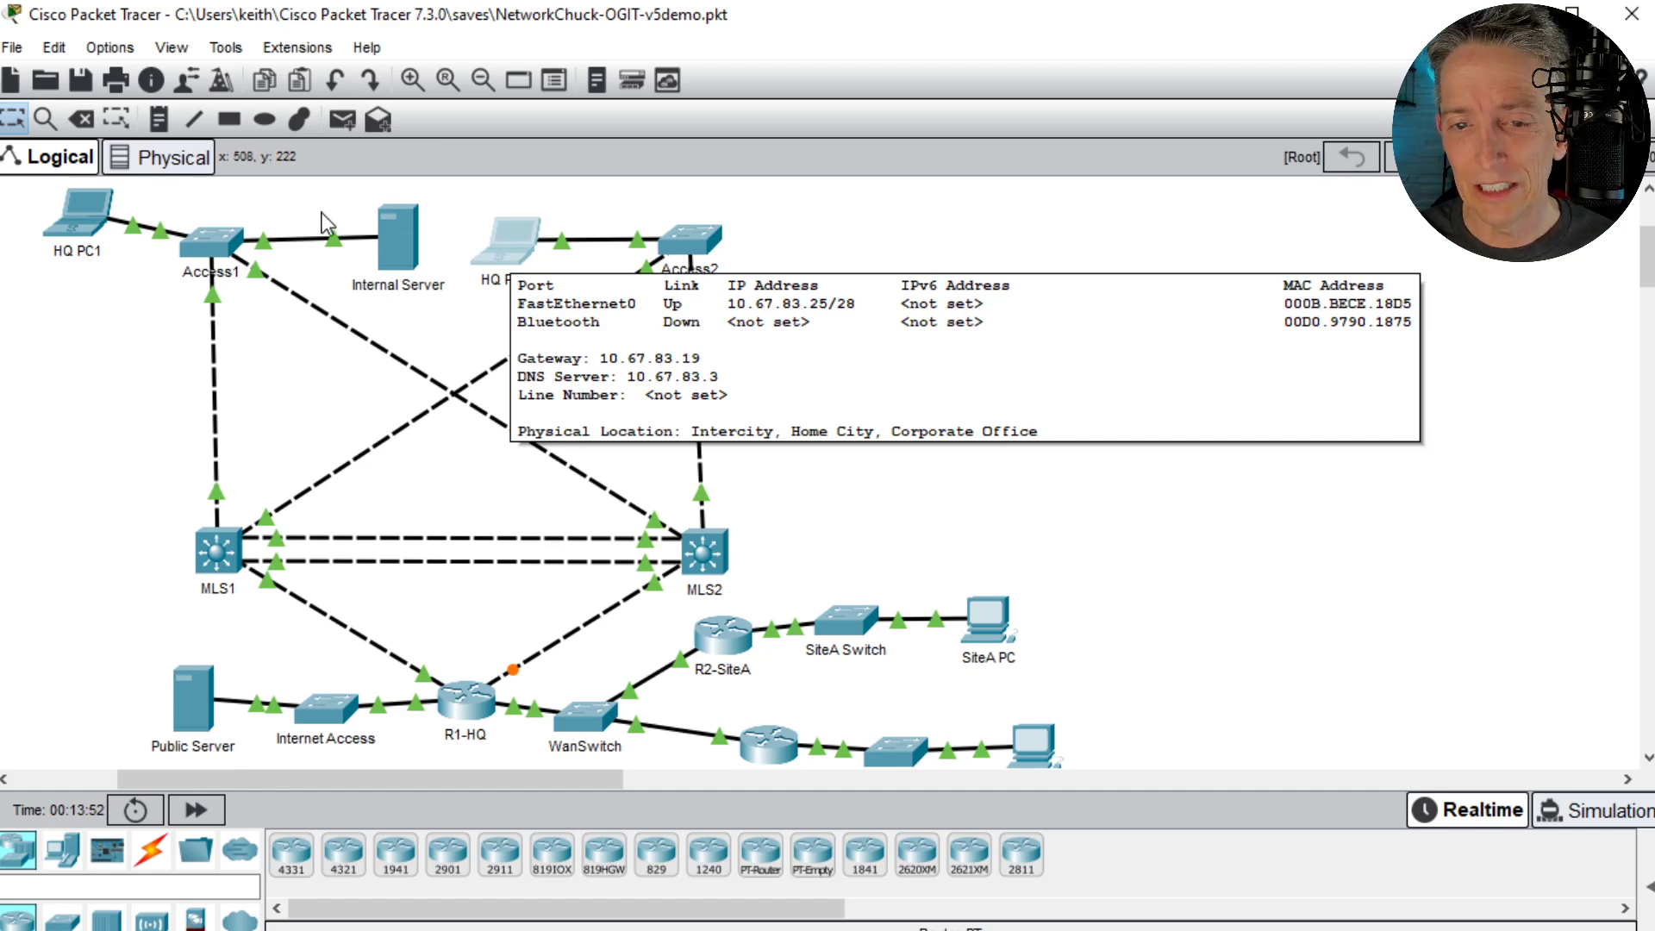
- Open the Internal Server's DHCP service in a widened window and inspect the serverPool and VLAN20 address pools
click(395, 246)
click(692, 91)
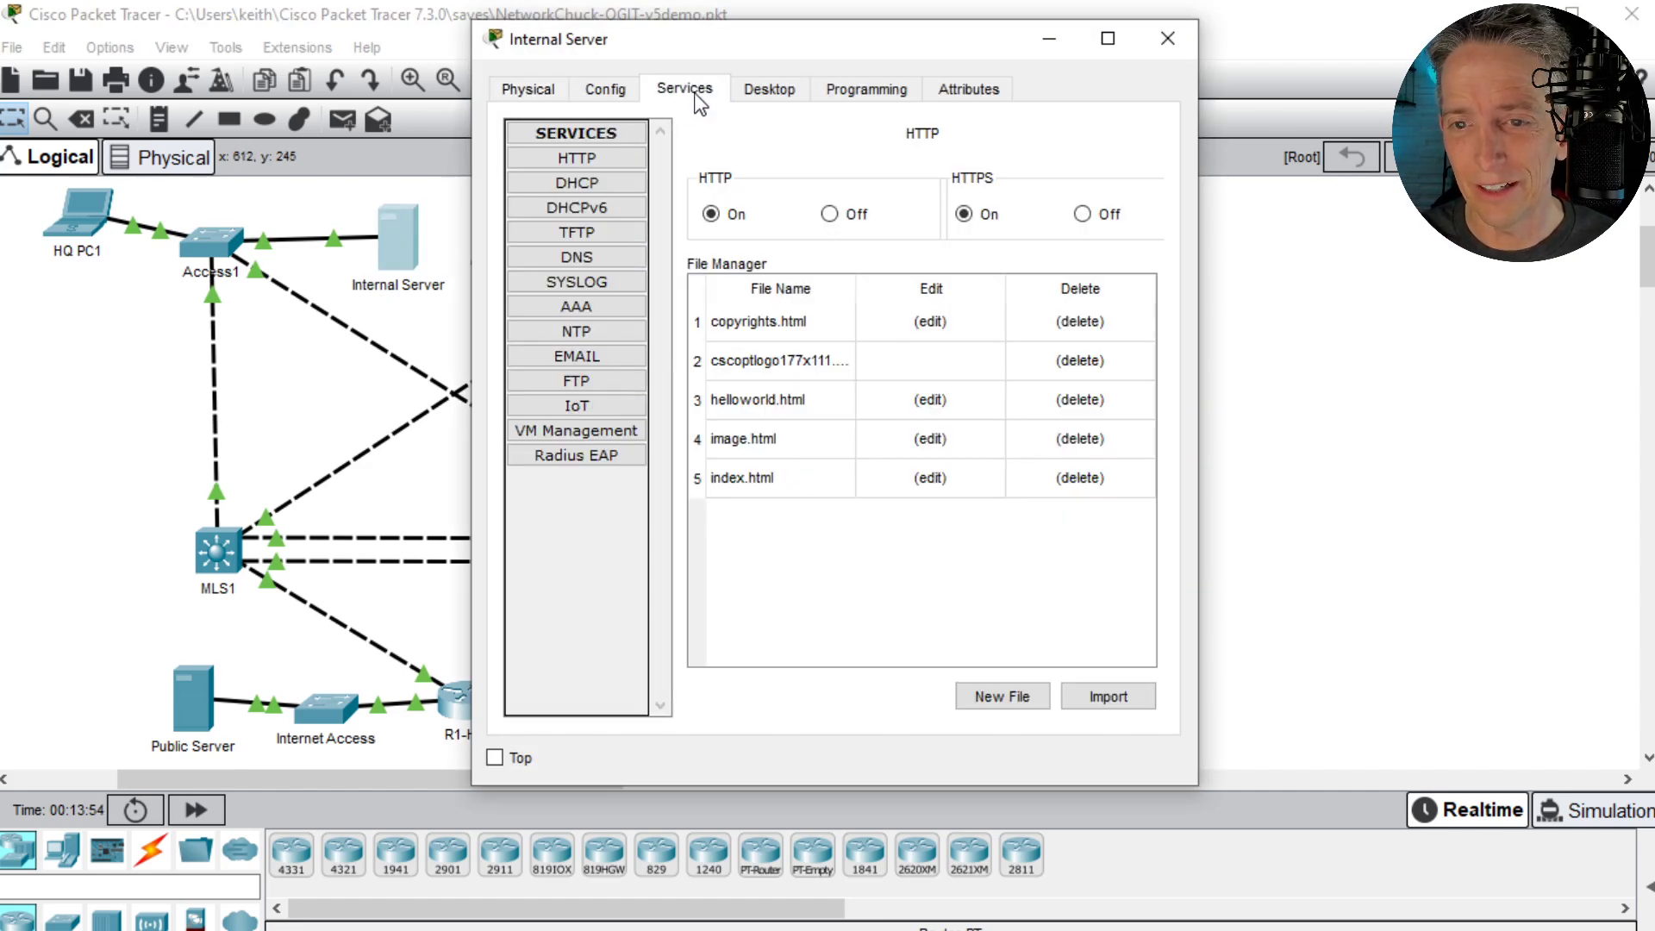
drag(1194, 117, 1651, 121)
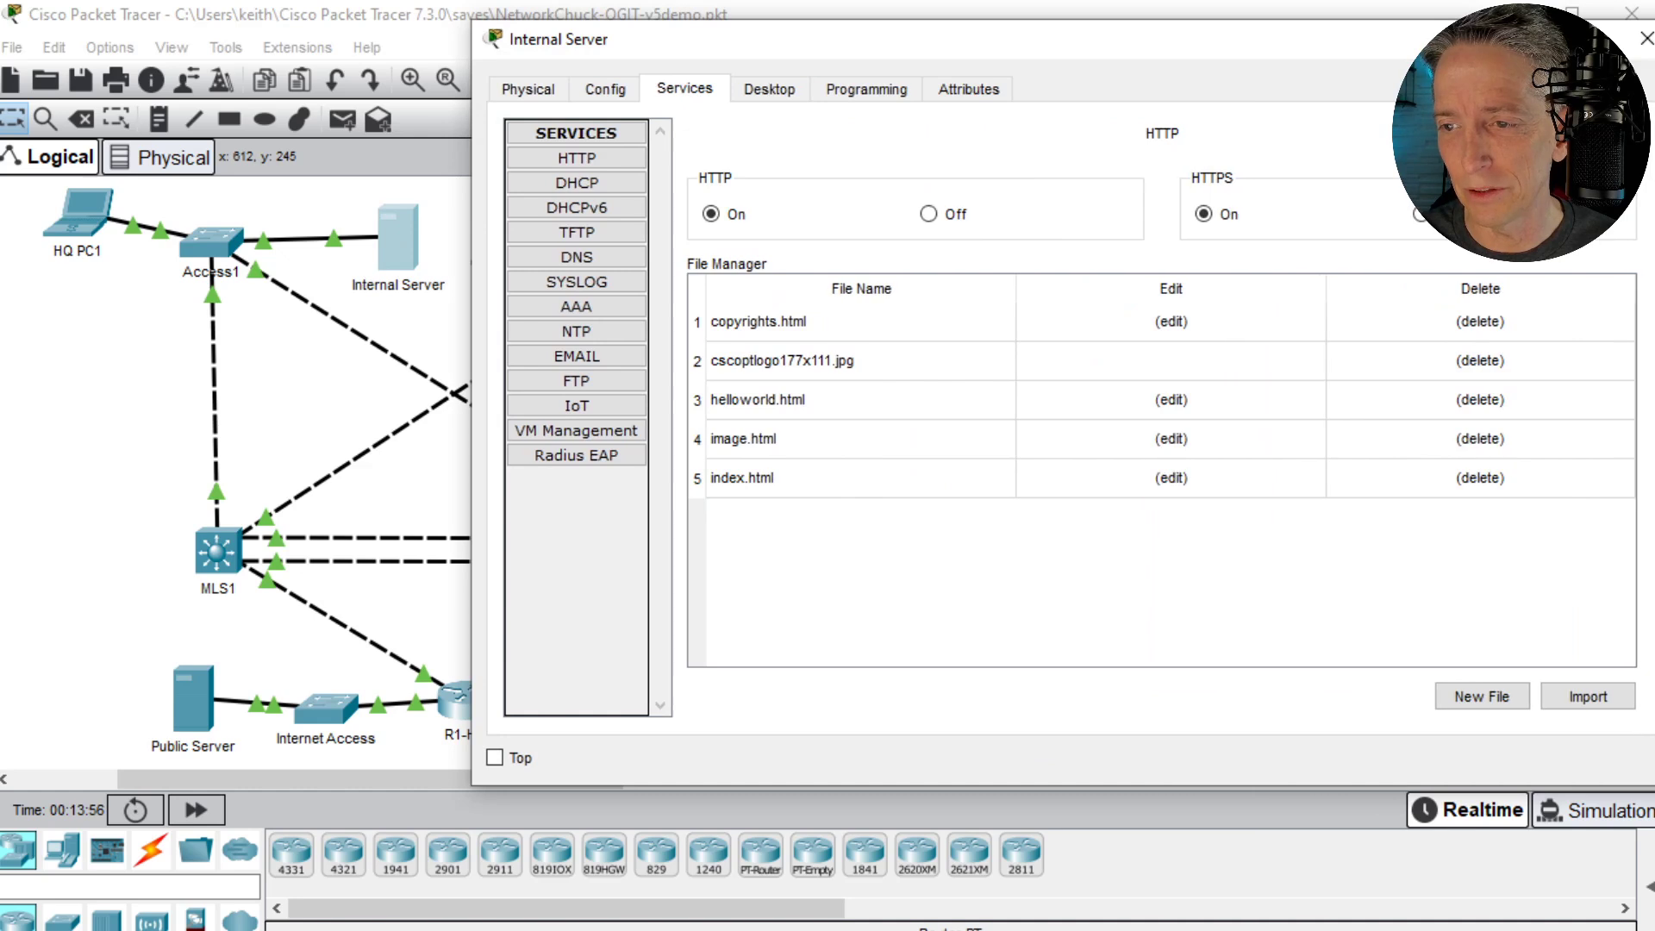
click(583, 185)
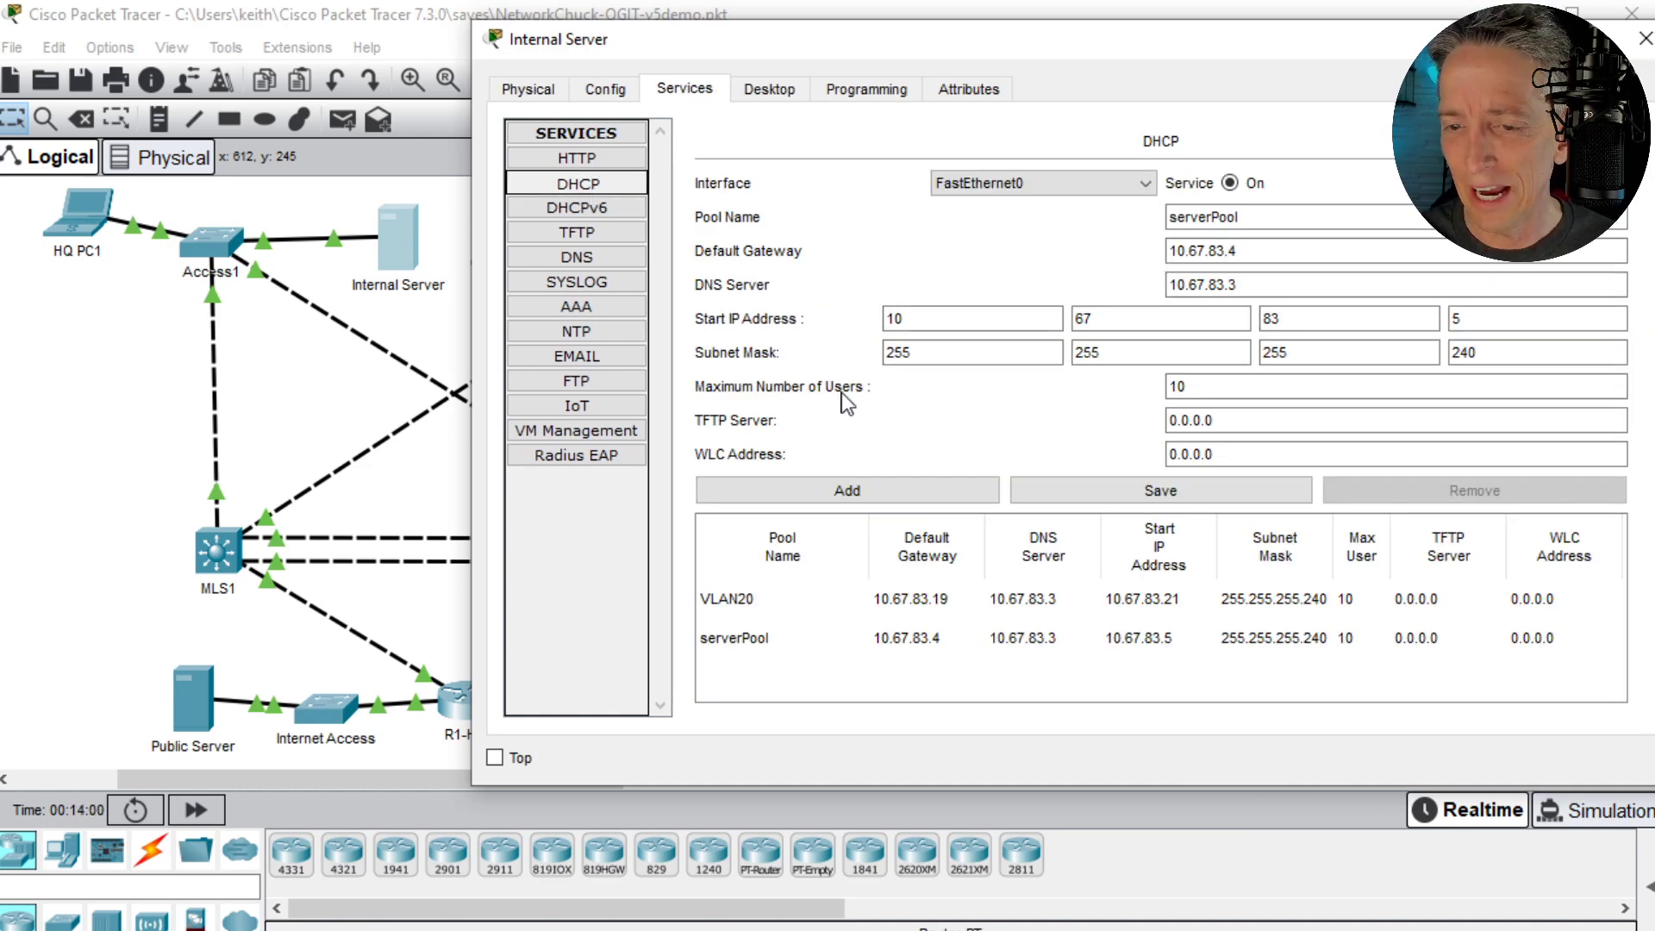
click(762, 648)
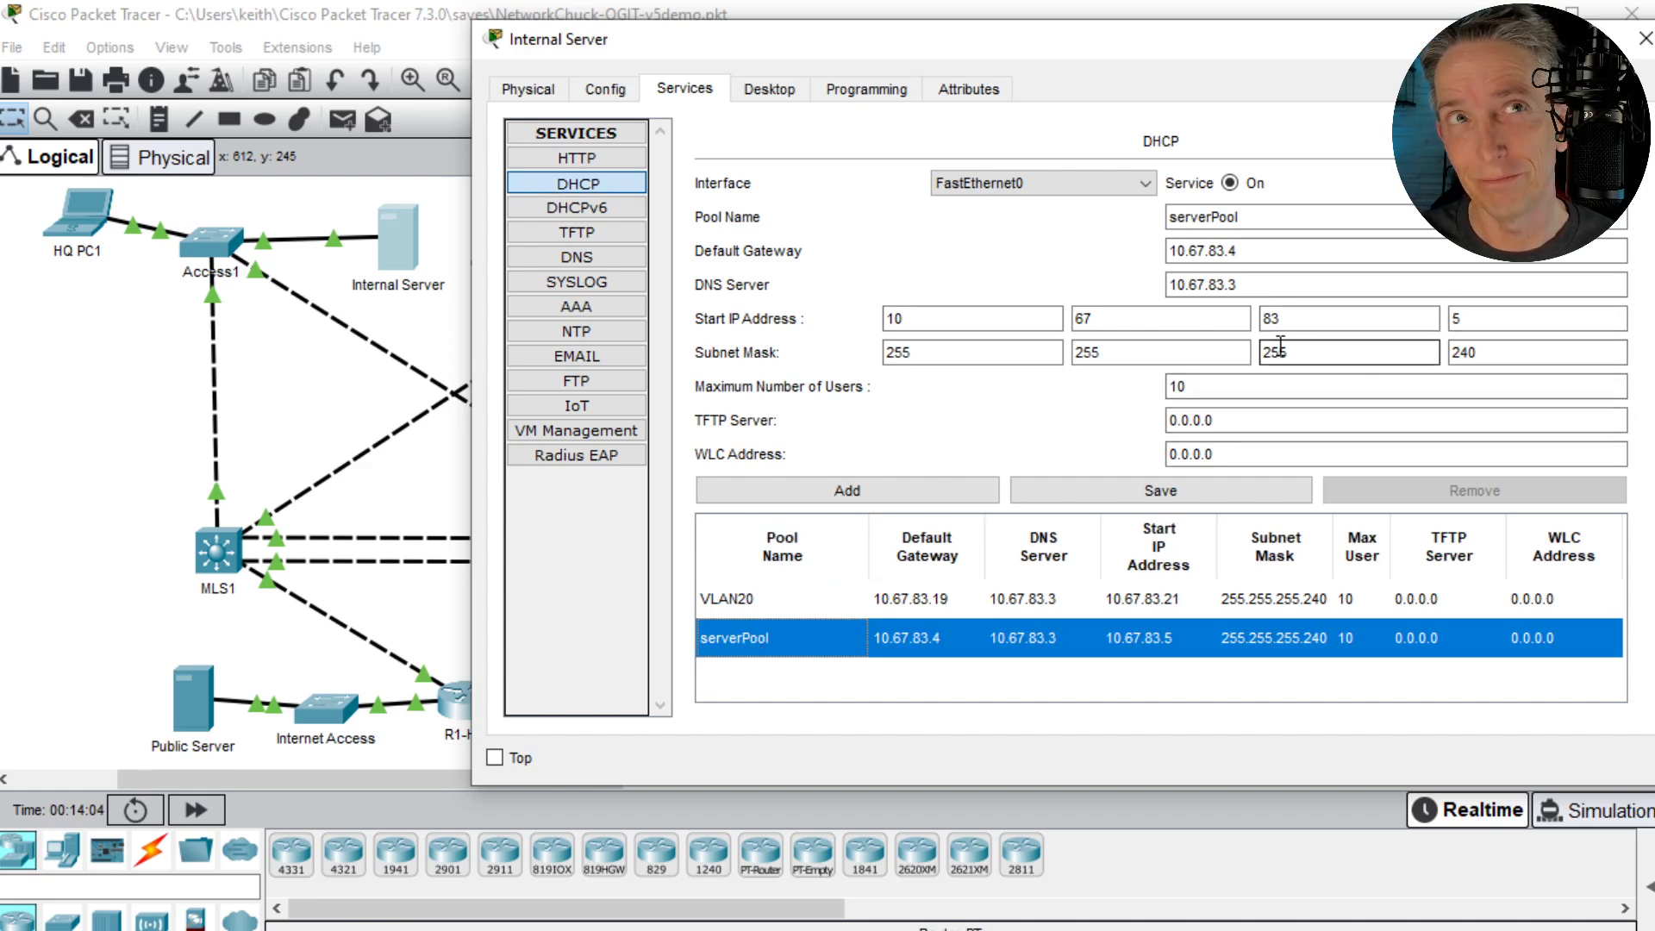
click(809, 602)
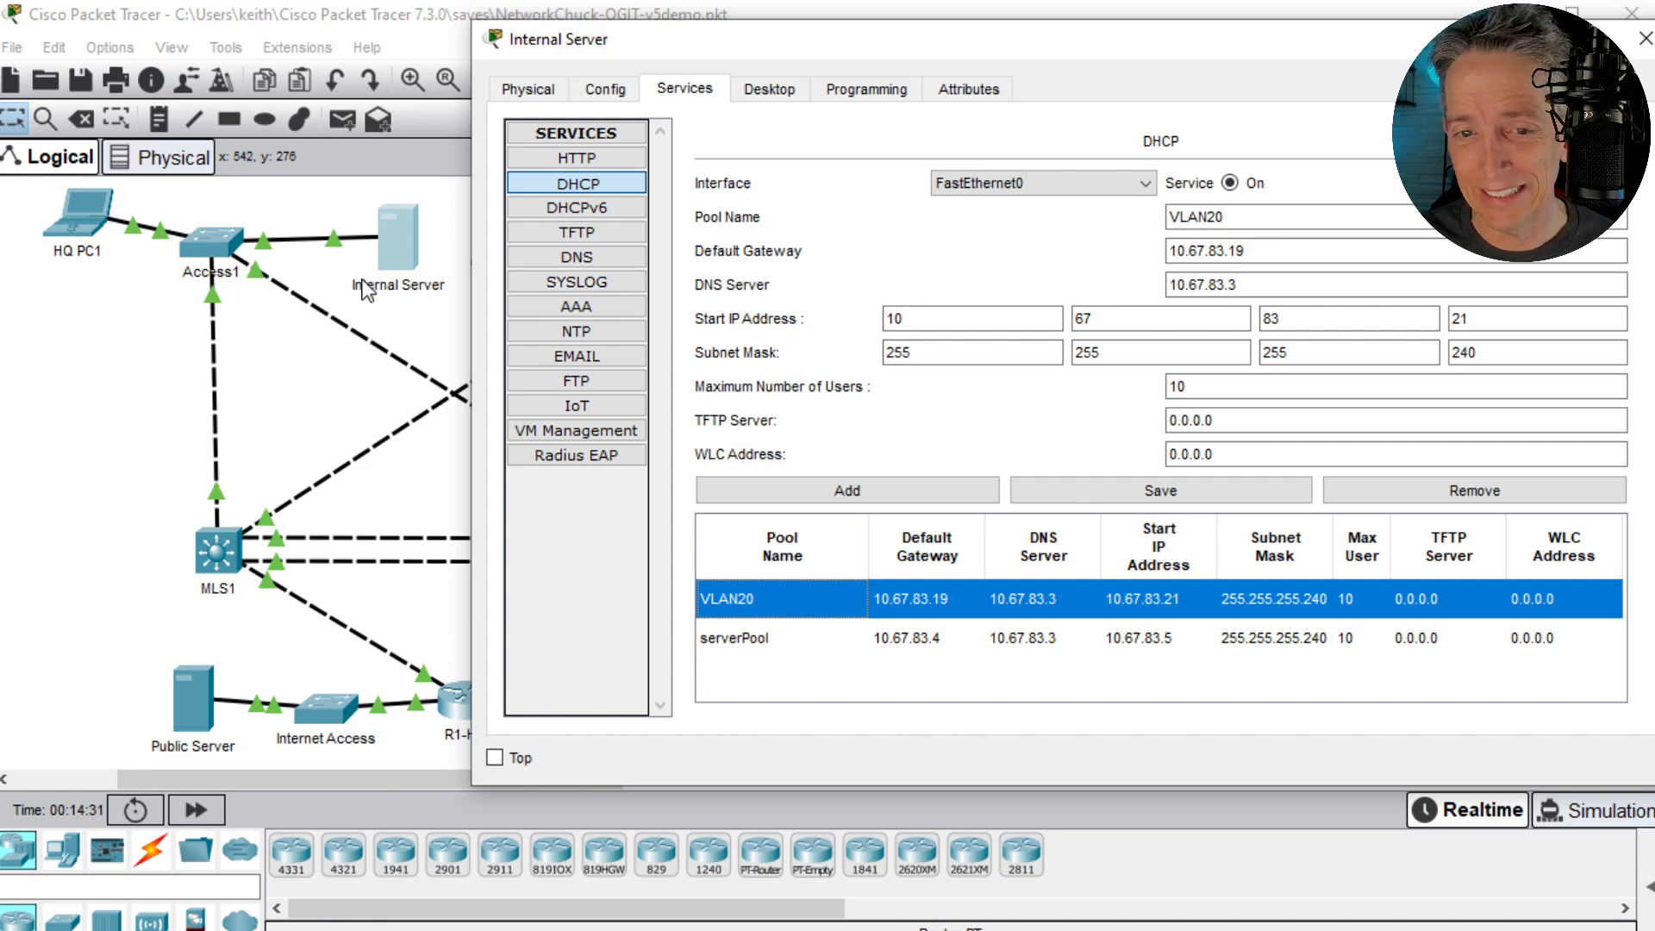
click(430, 322)
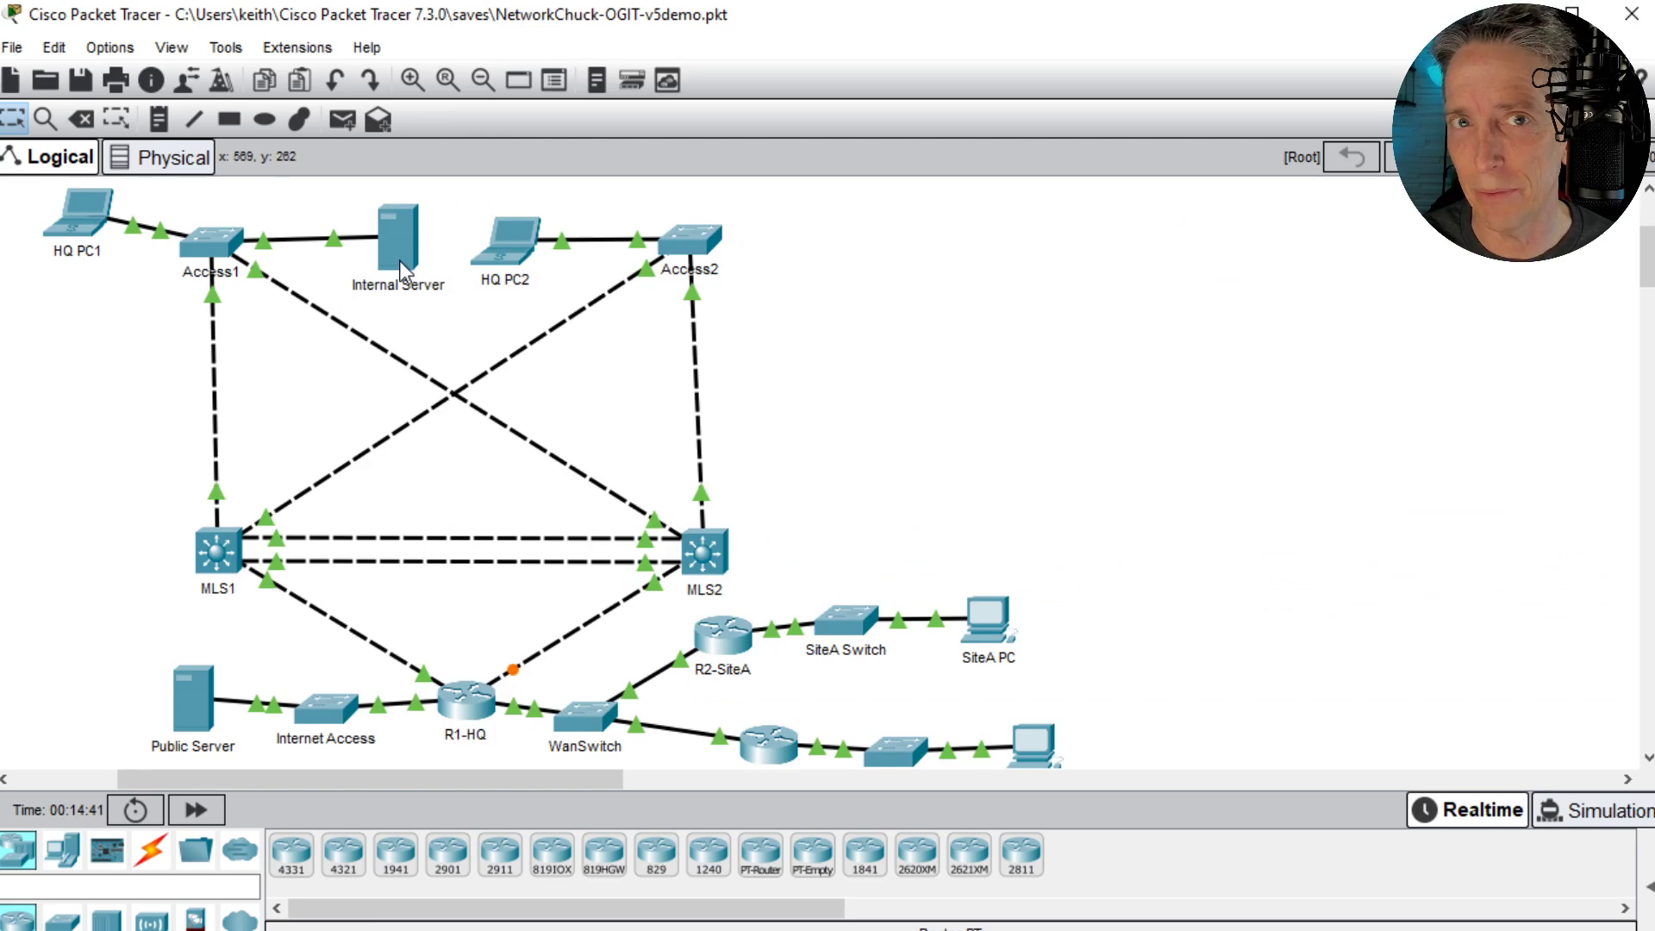
- Open the MLS2 switch's command line in a window beside the topology and enter privileged mode
click(712, 555)
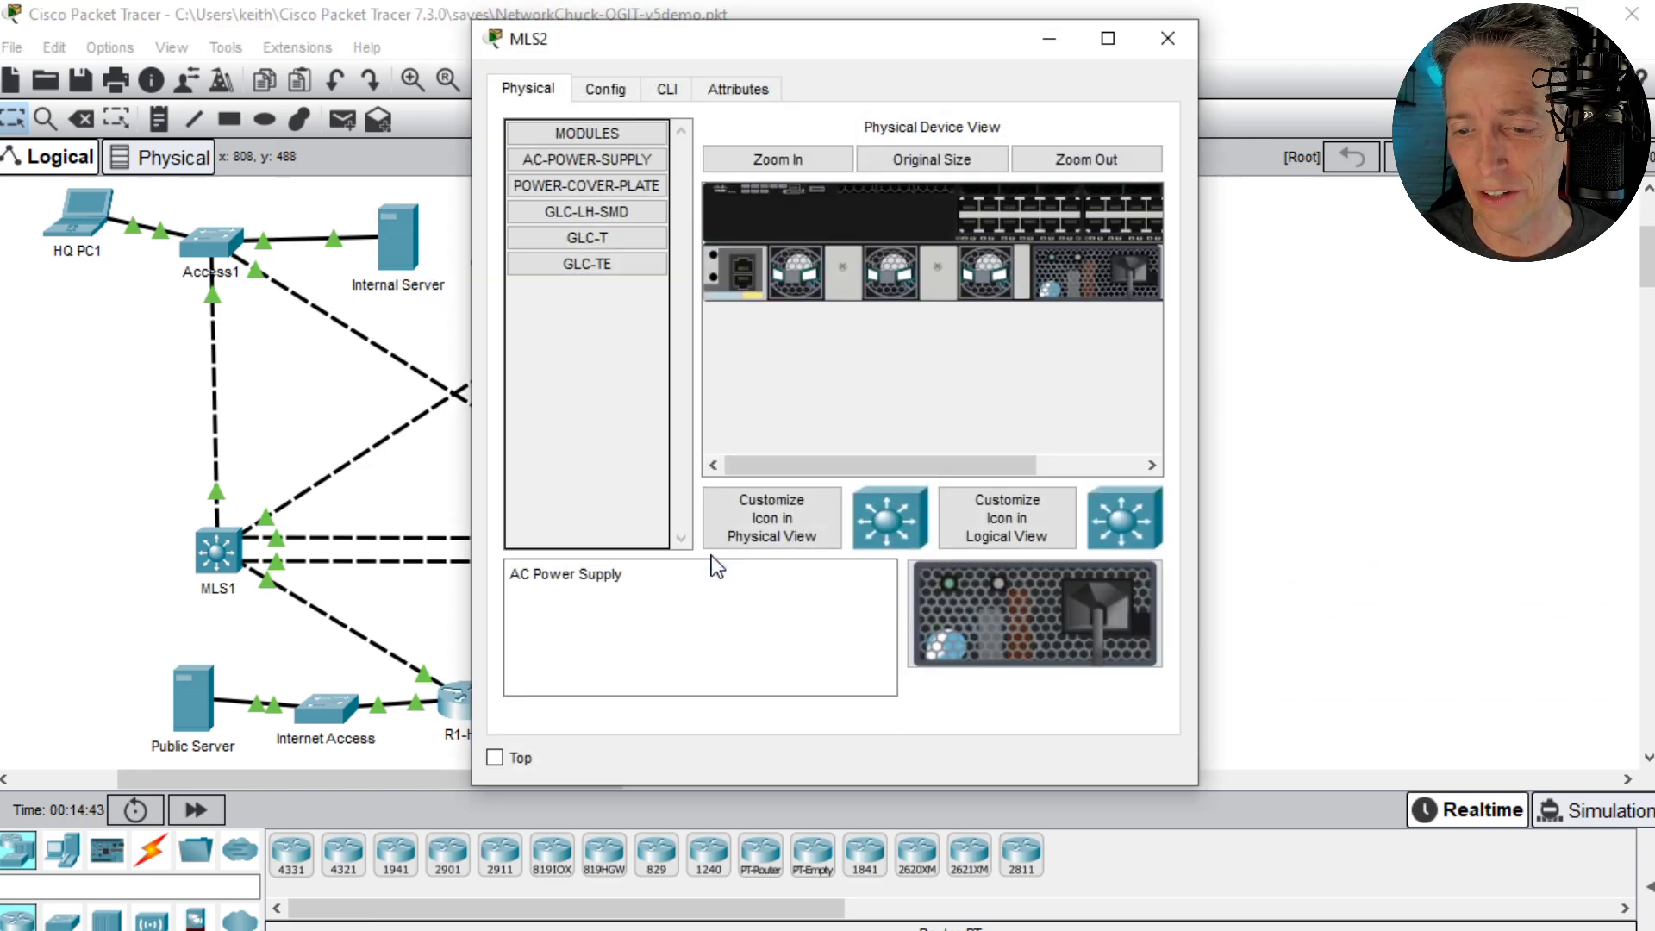
drag(773, 45, 1198, 52)
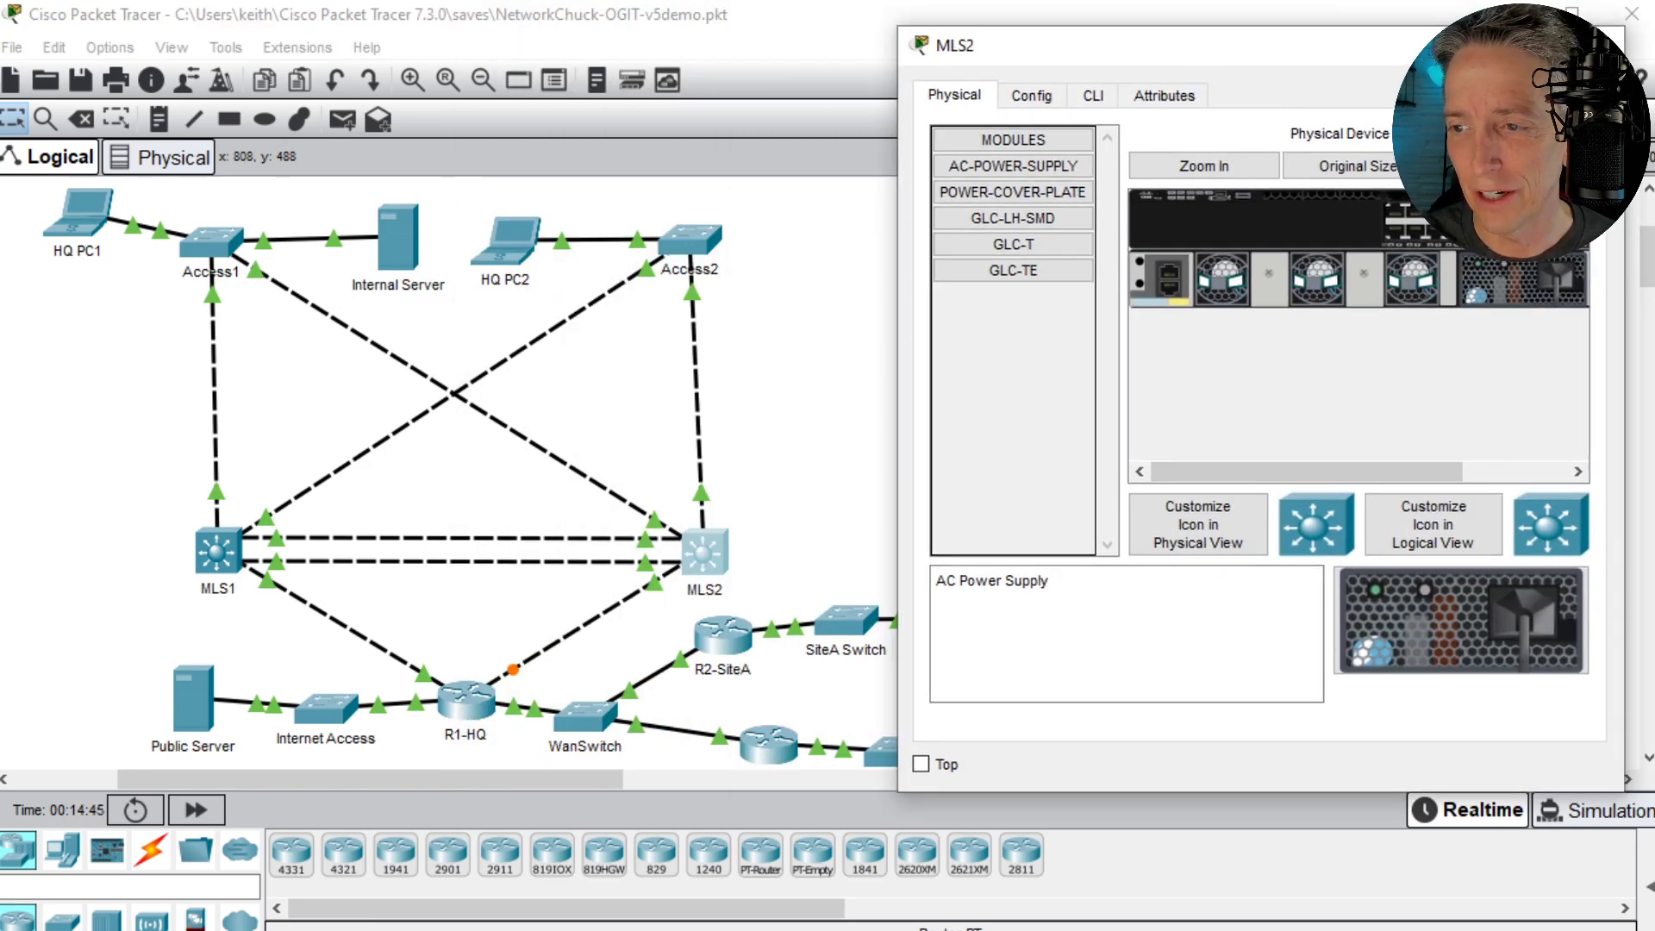
click(1099, 102)
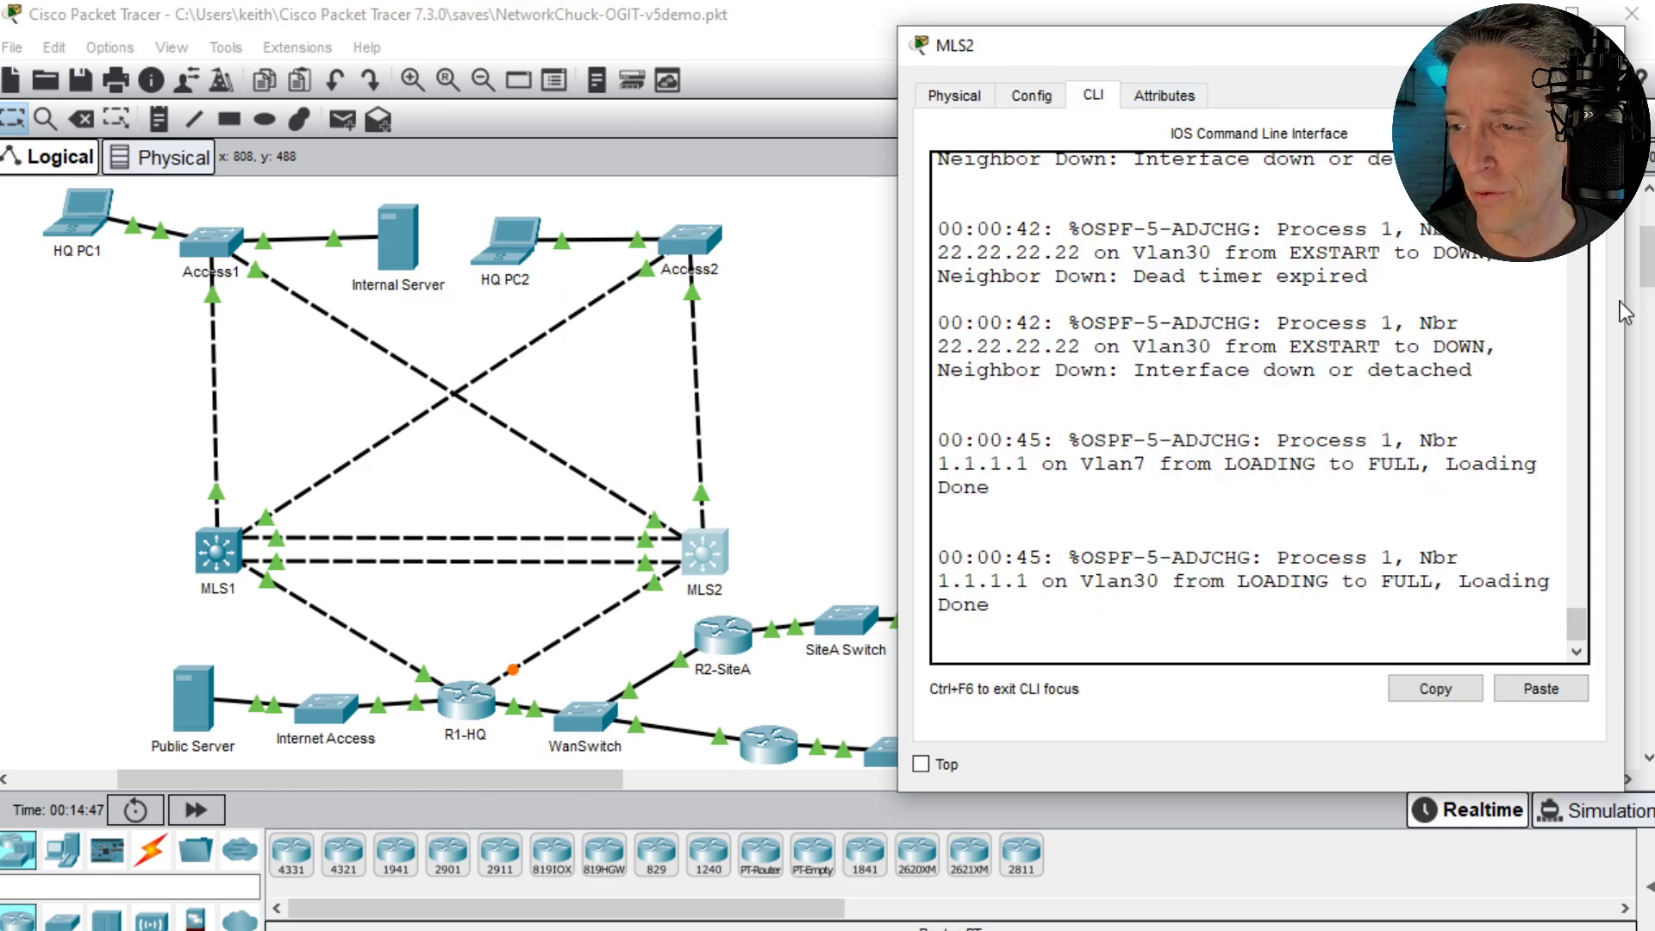
scroll(1276, 405, up, 3)
key(Return)
key(Return)
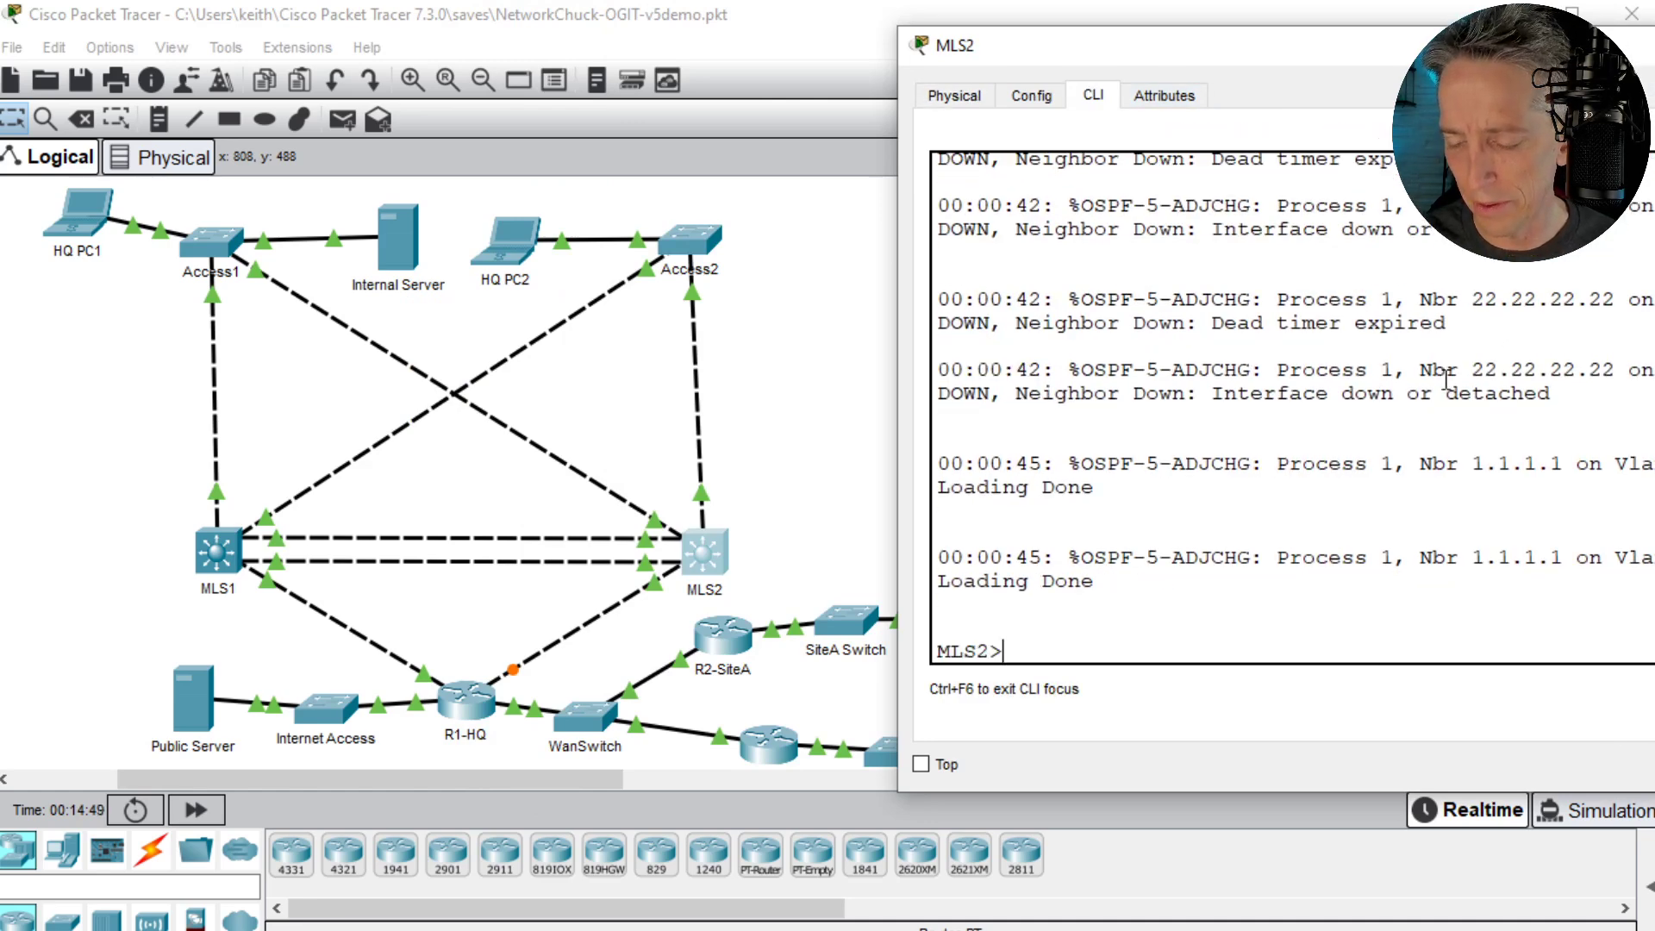
text(en)
key(Return)
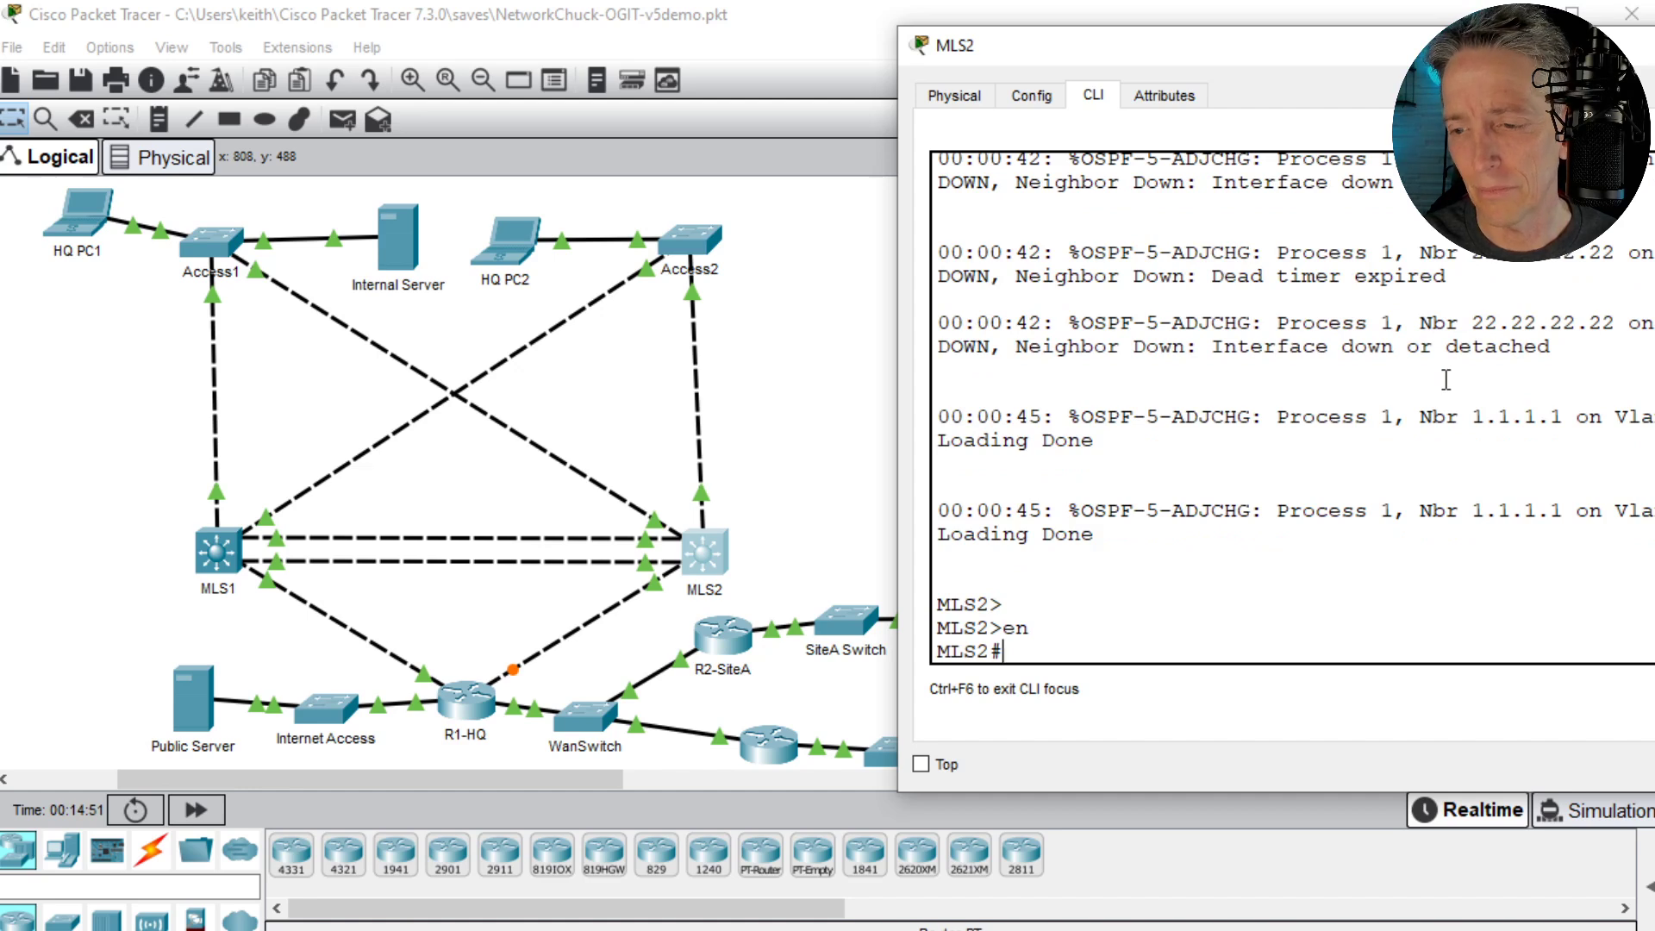
- Look up the show ip dhcp options on MLS2, and try show ip dhcp relay and list its available arguments
key(Return)
key(Return)
text(show ip dh)
key(Tab)
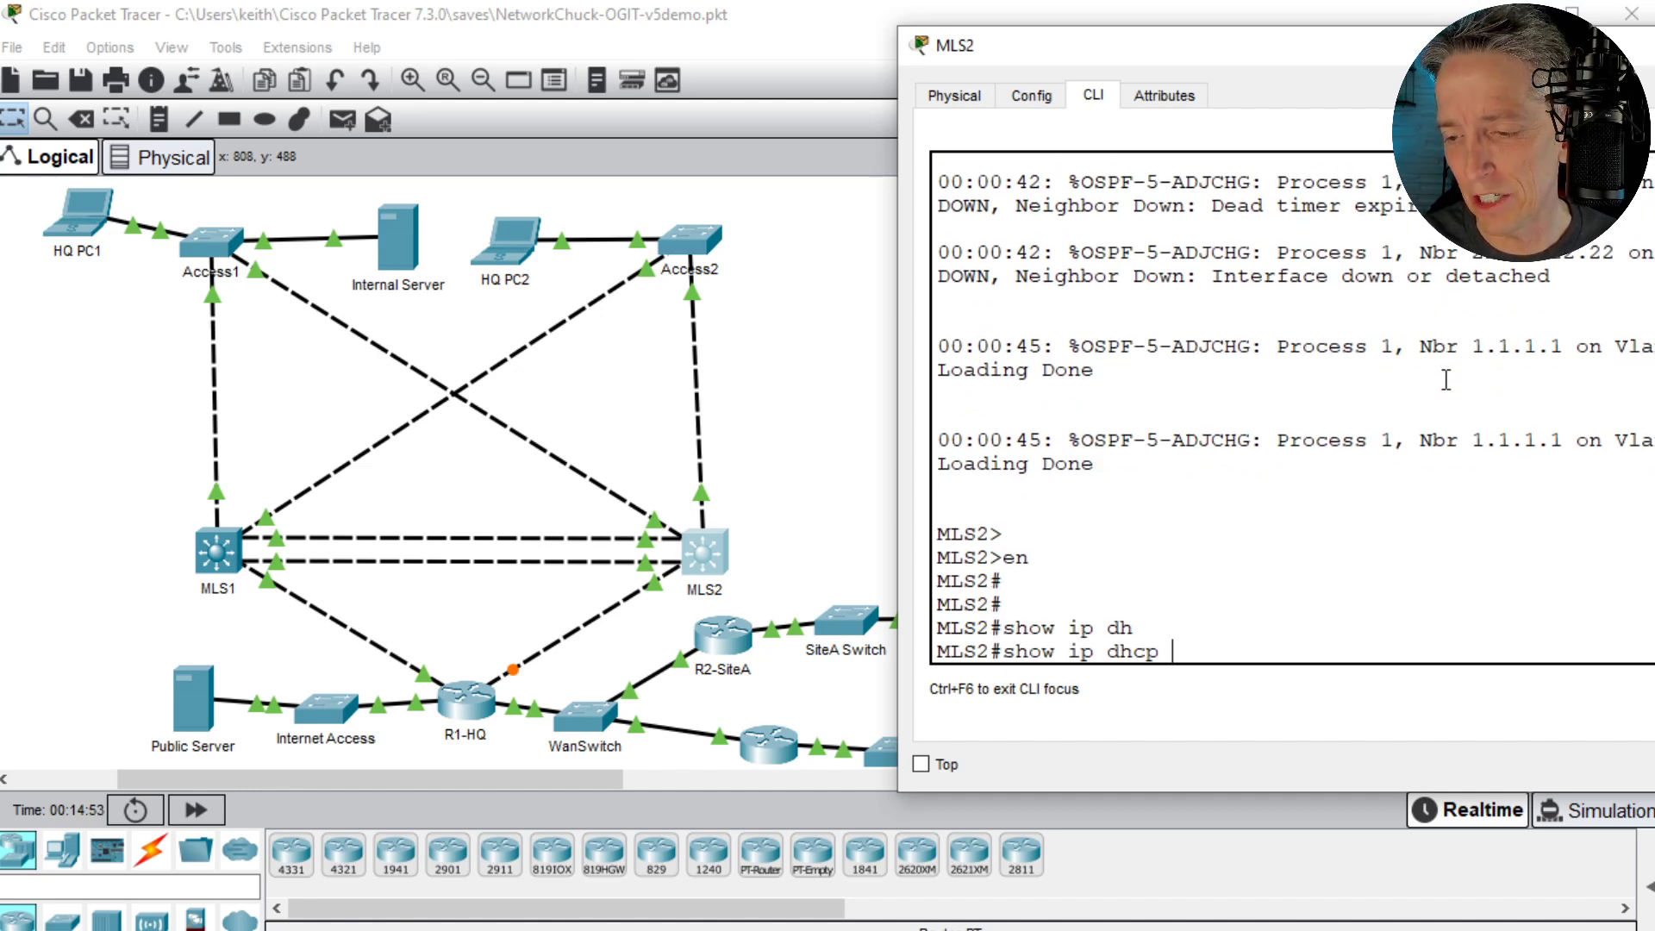
text(?)
text(re)
key(Tab)
key(Return)
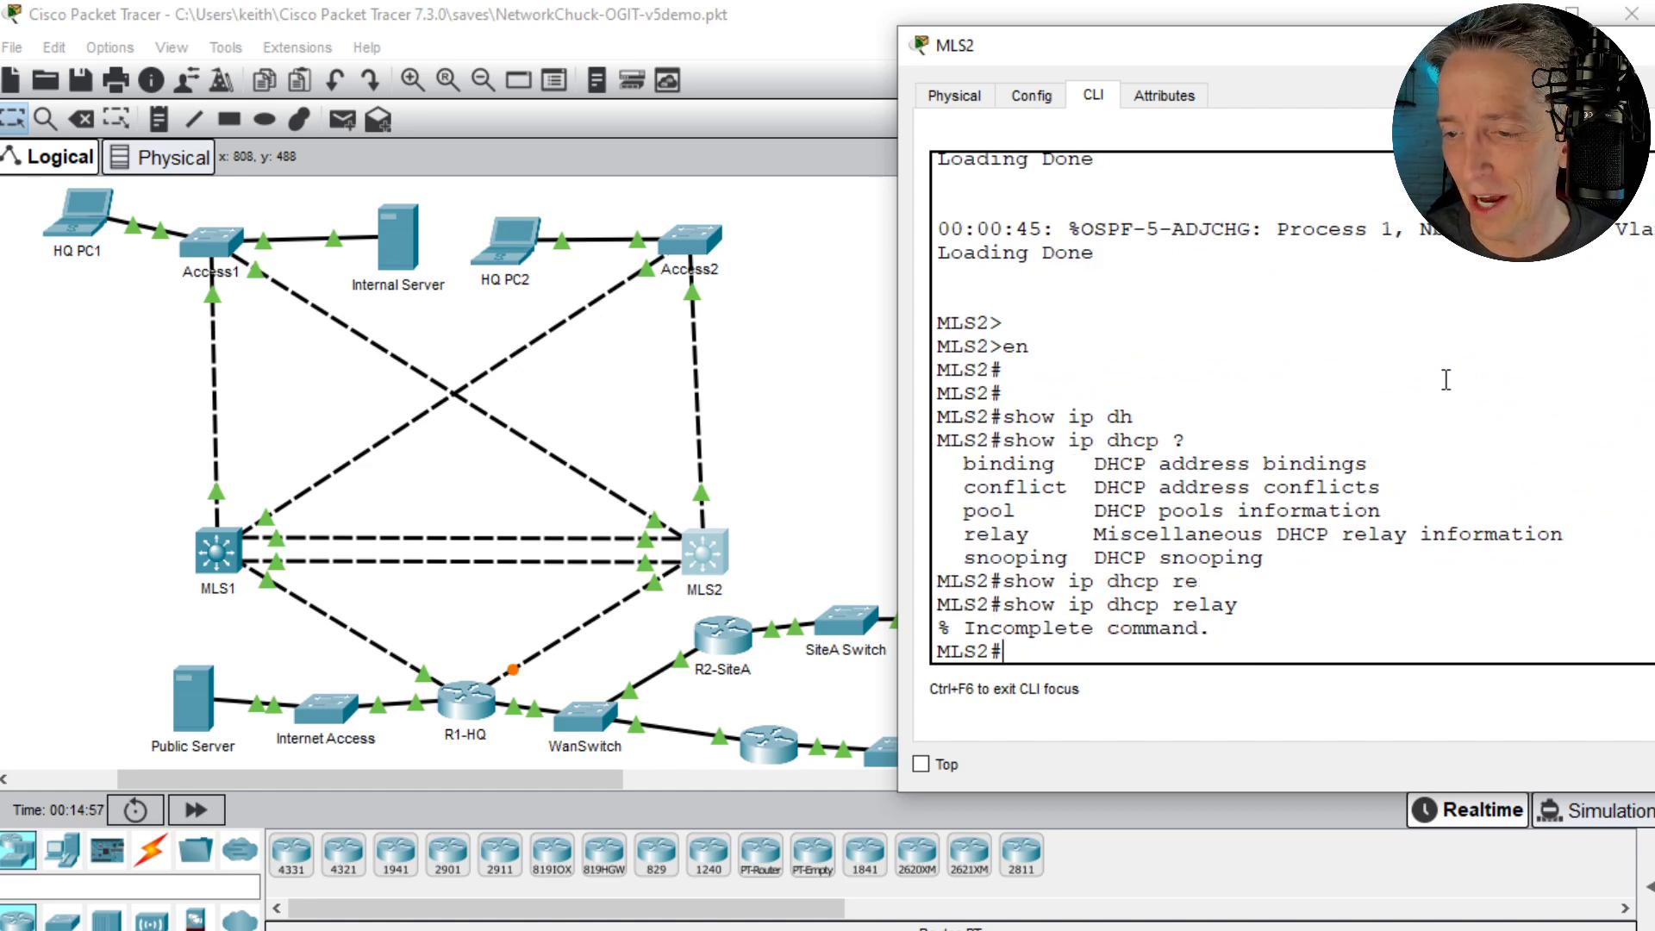
key(Up)
text(?)
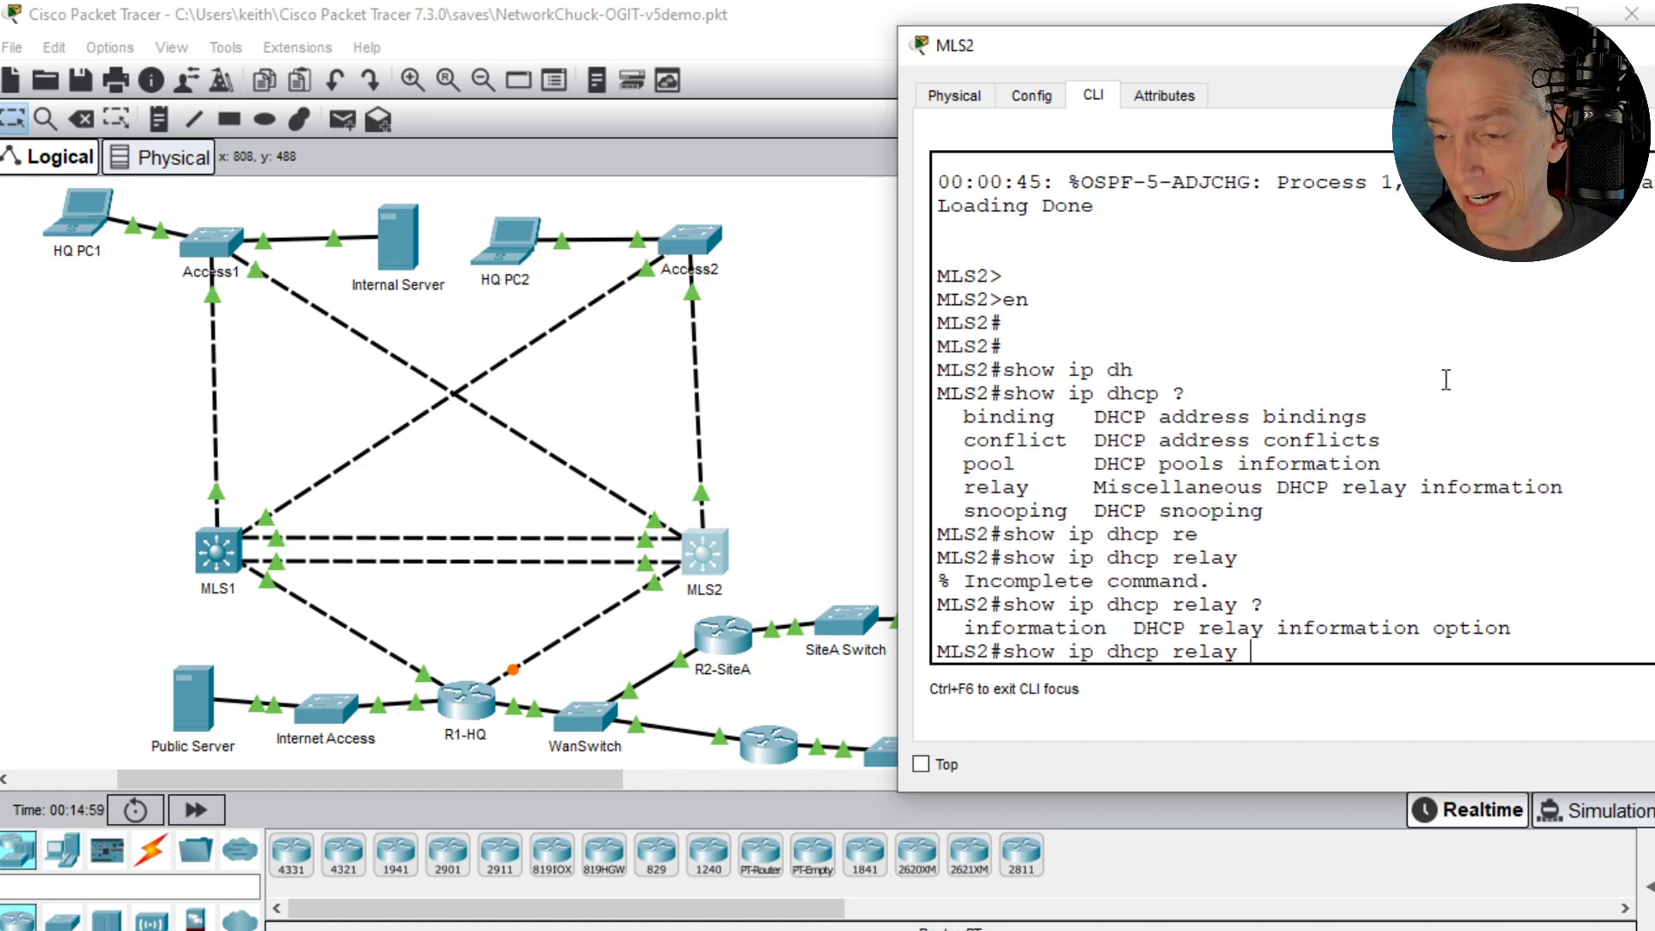
- Display the VLAN 20 interface's IP details on MLS2 with show ip int vlan 20 and review the full output
key(BackSpace)
key(BackSpace)
key(BackSpace)
key(BackSpace)
key(BackSpace)
key(BackSpace)
key(BackSpace)
key(BackSpace)
key(BackSpace)
key(BackSpace)
key(BackSpace)
key(BackSpace)
key(BackSpace)
key(BackSpace)
key(BackSpace)
key(BackSpace)
key(BackSpace)
key(BackSpace)
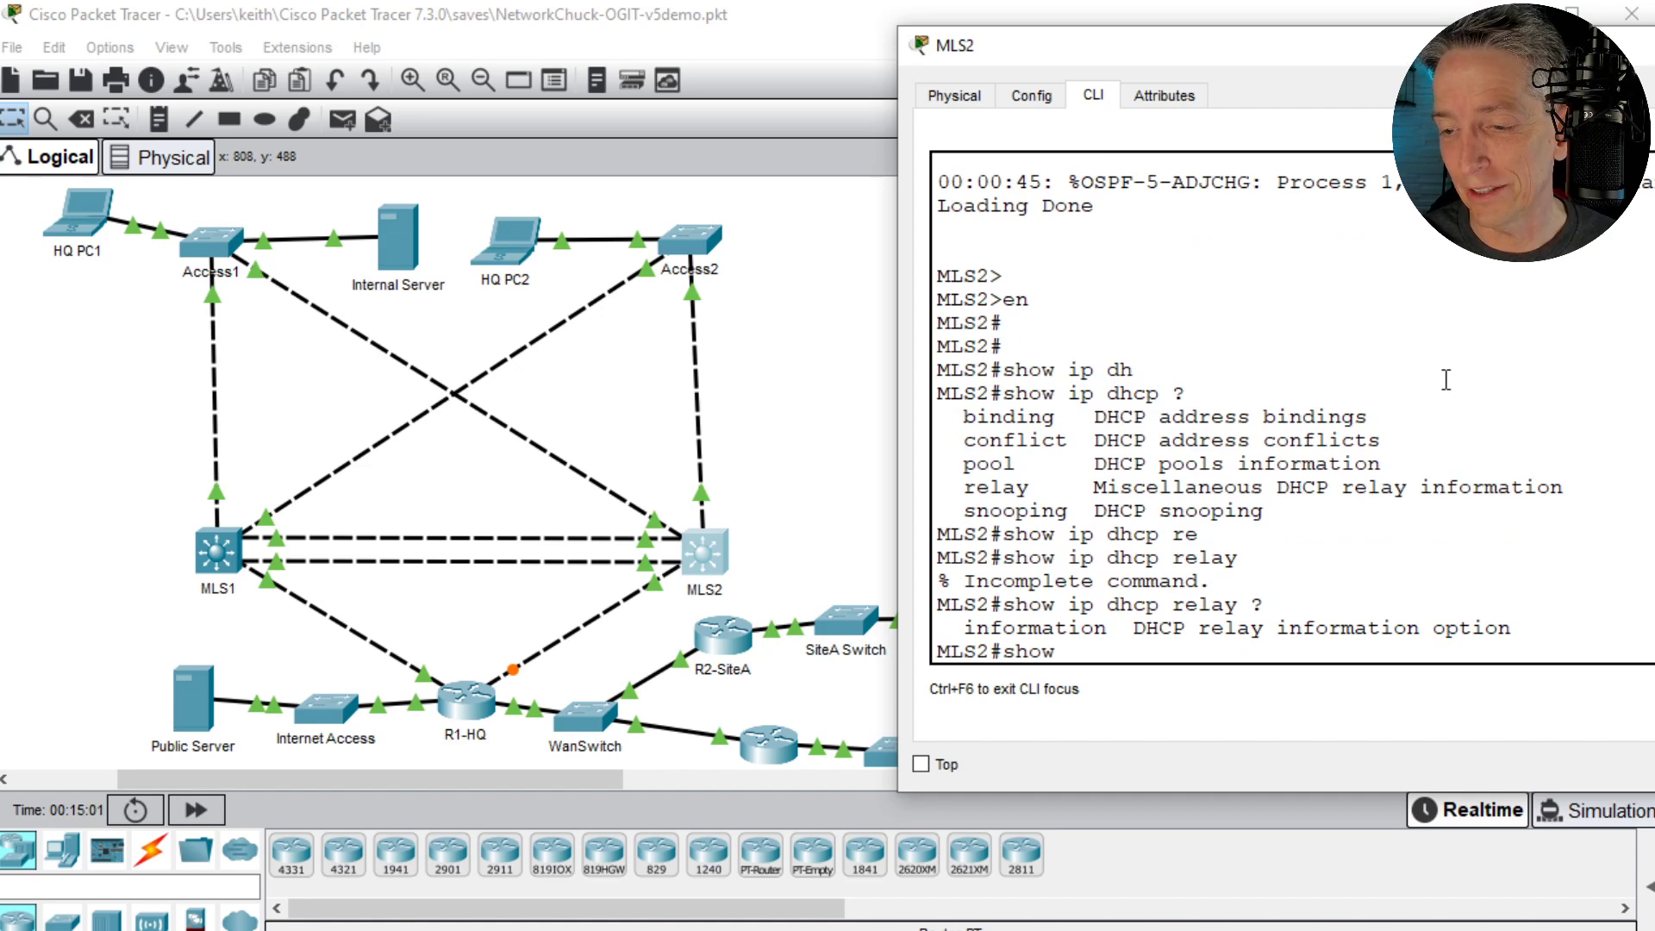
text(show ip)
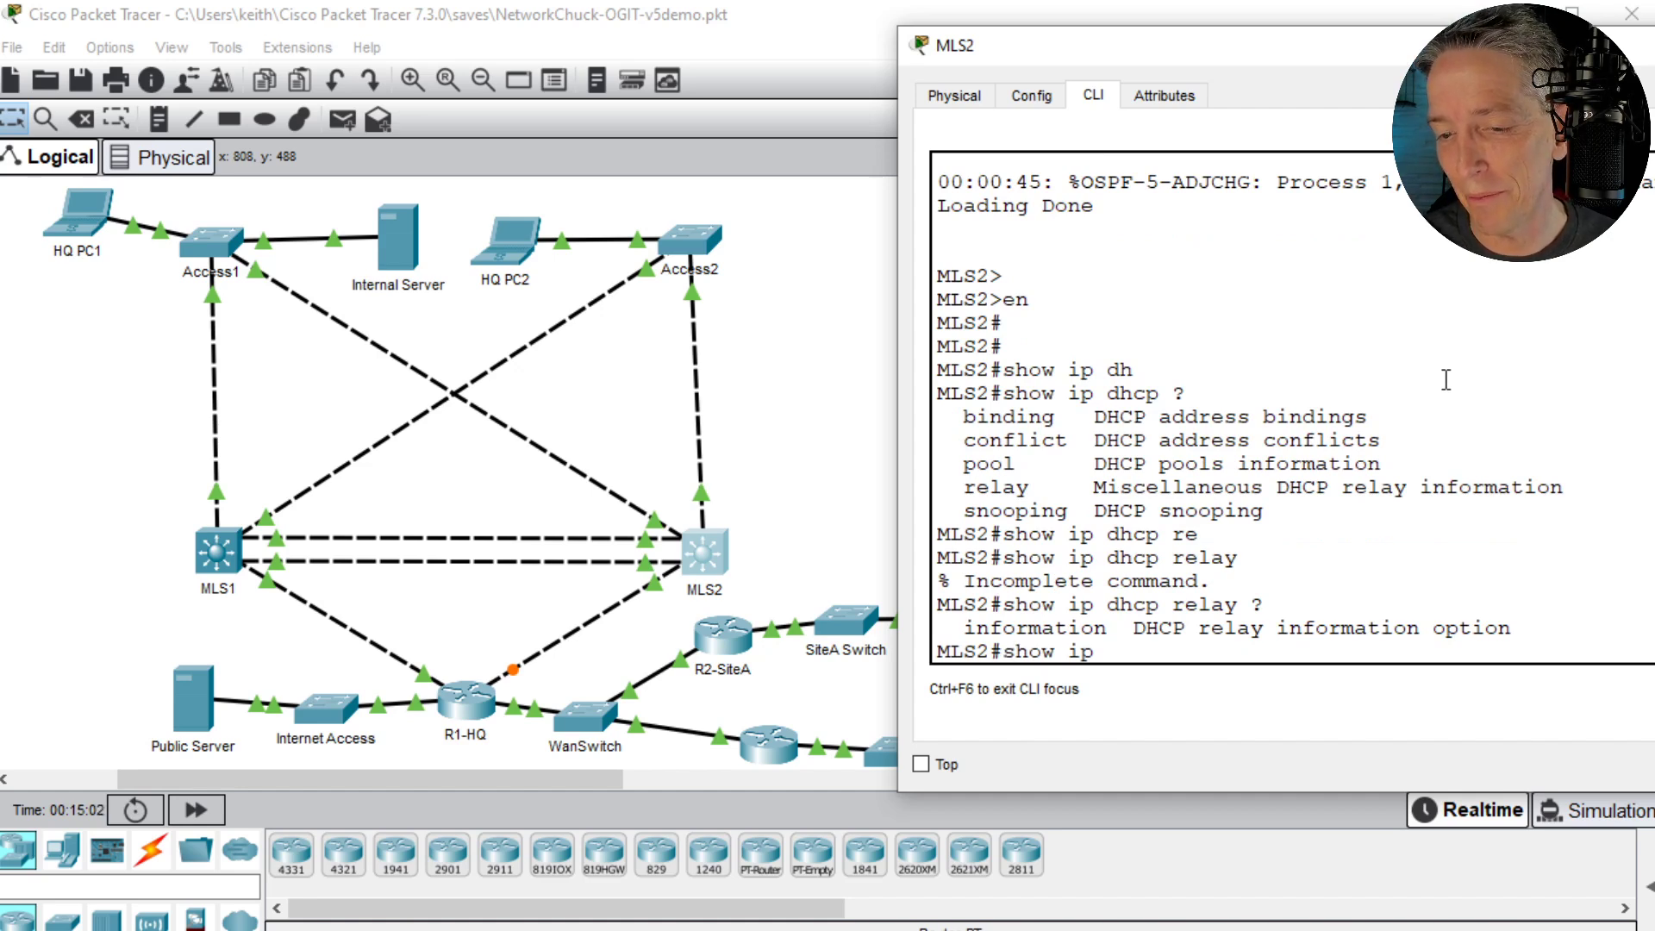
text( int vlan)
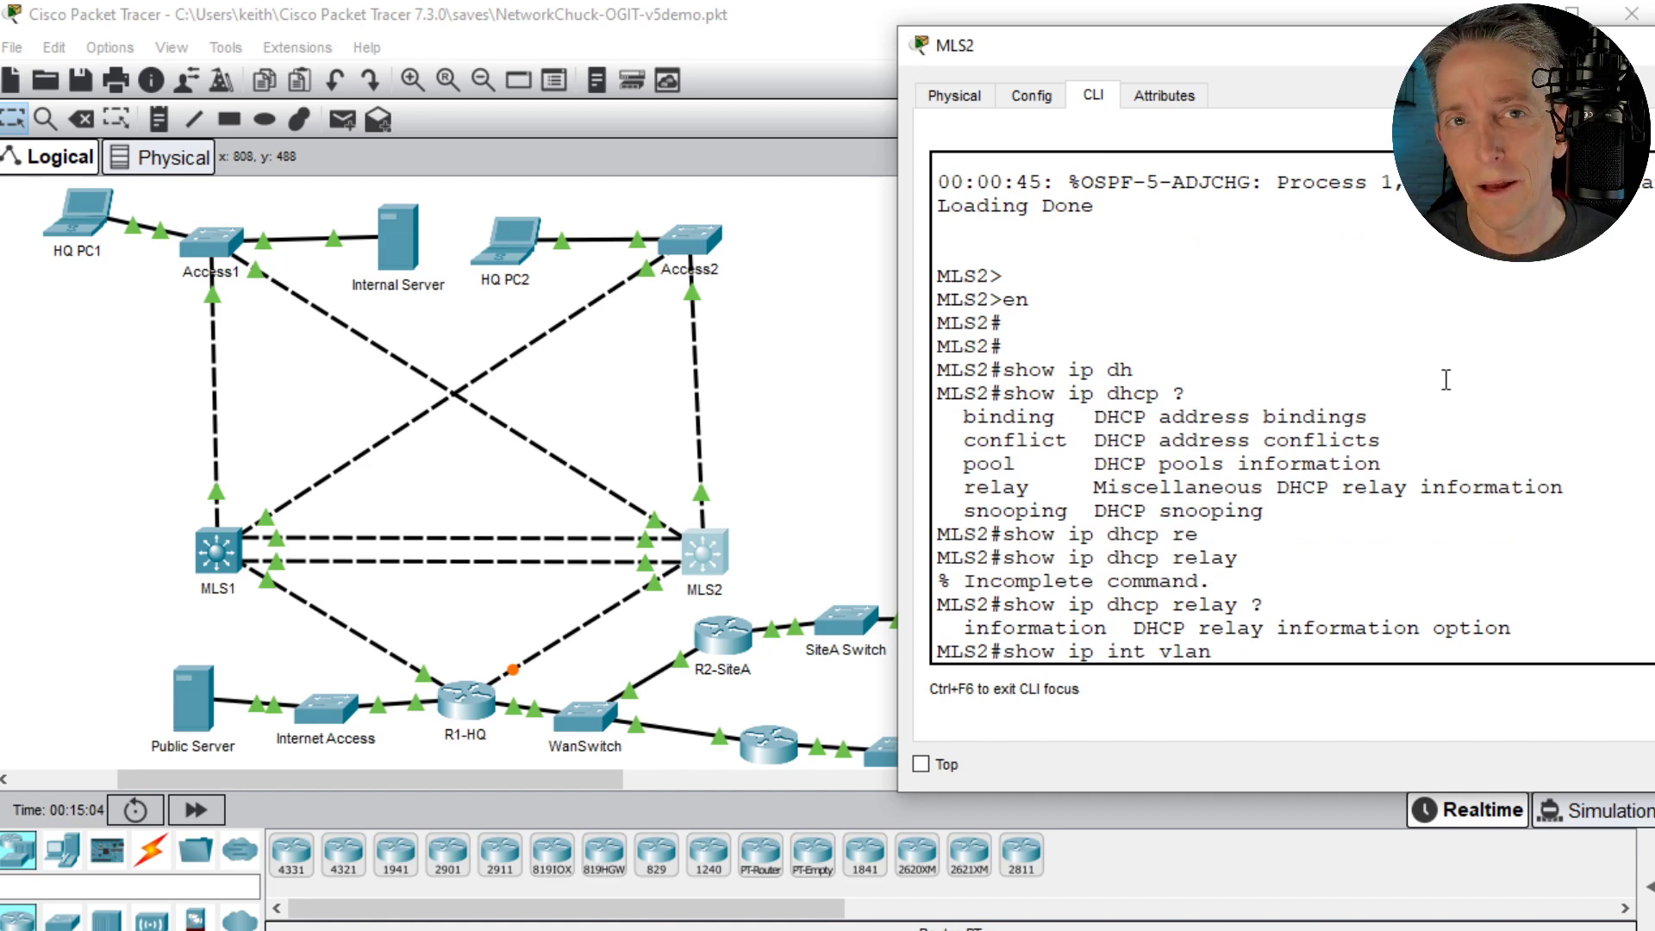
text( 2)
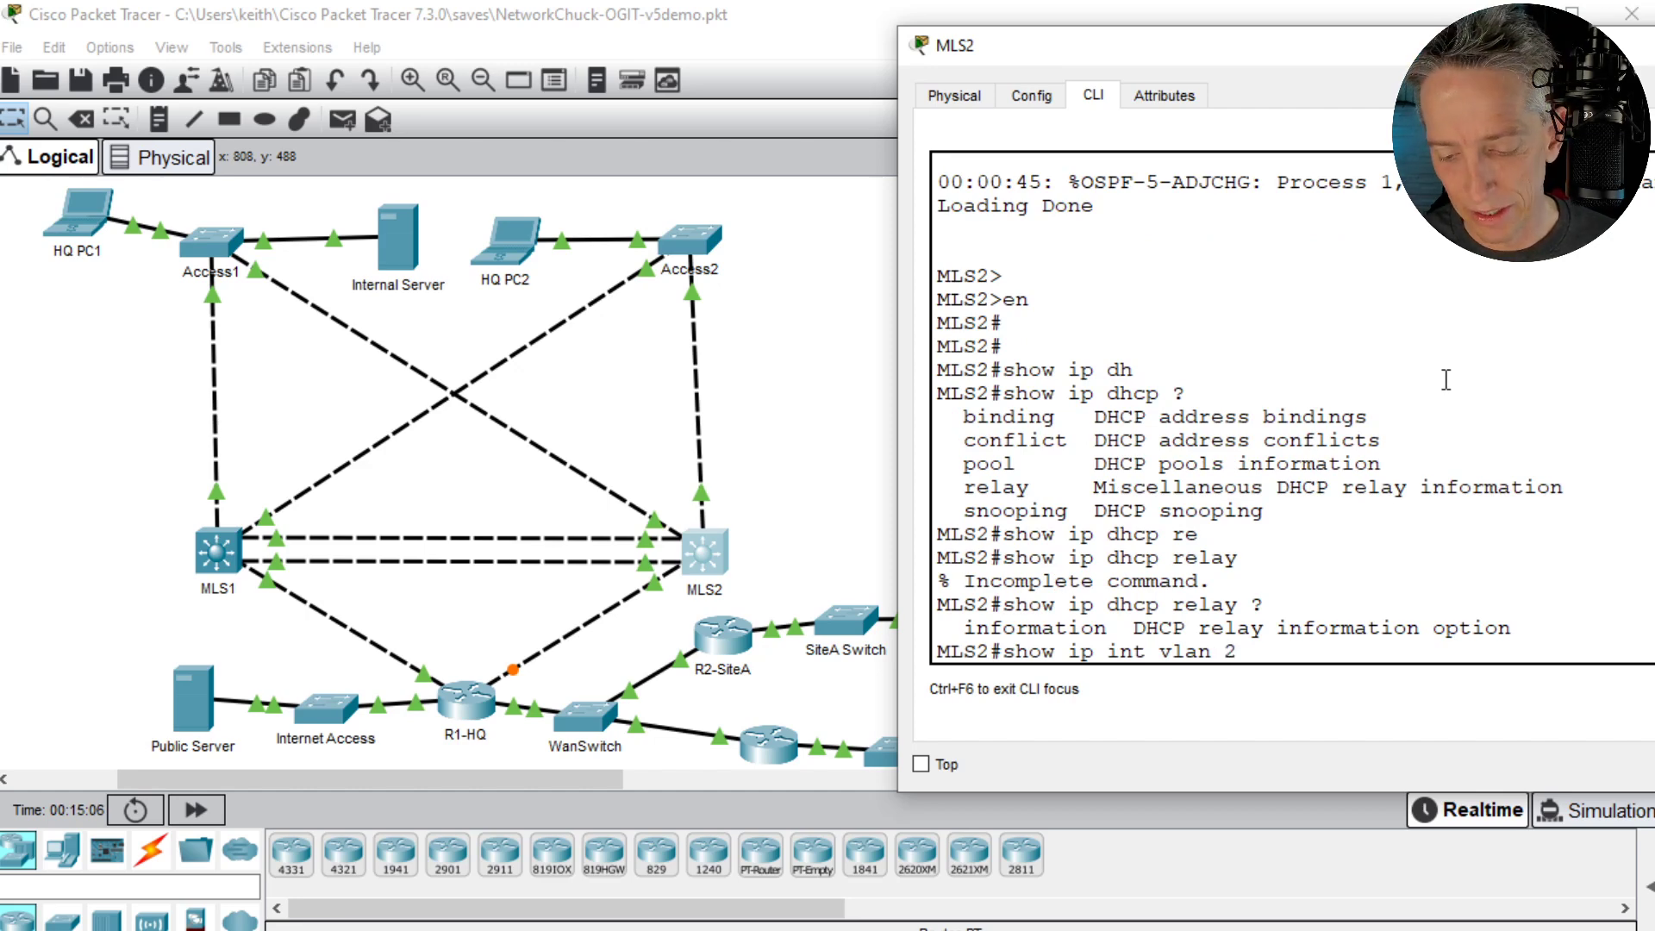
key(Return)
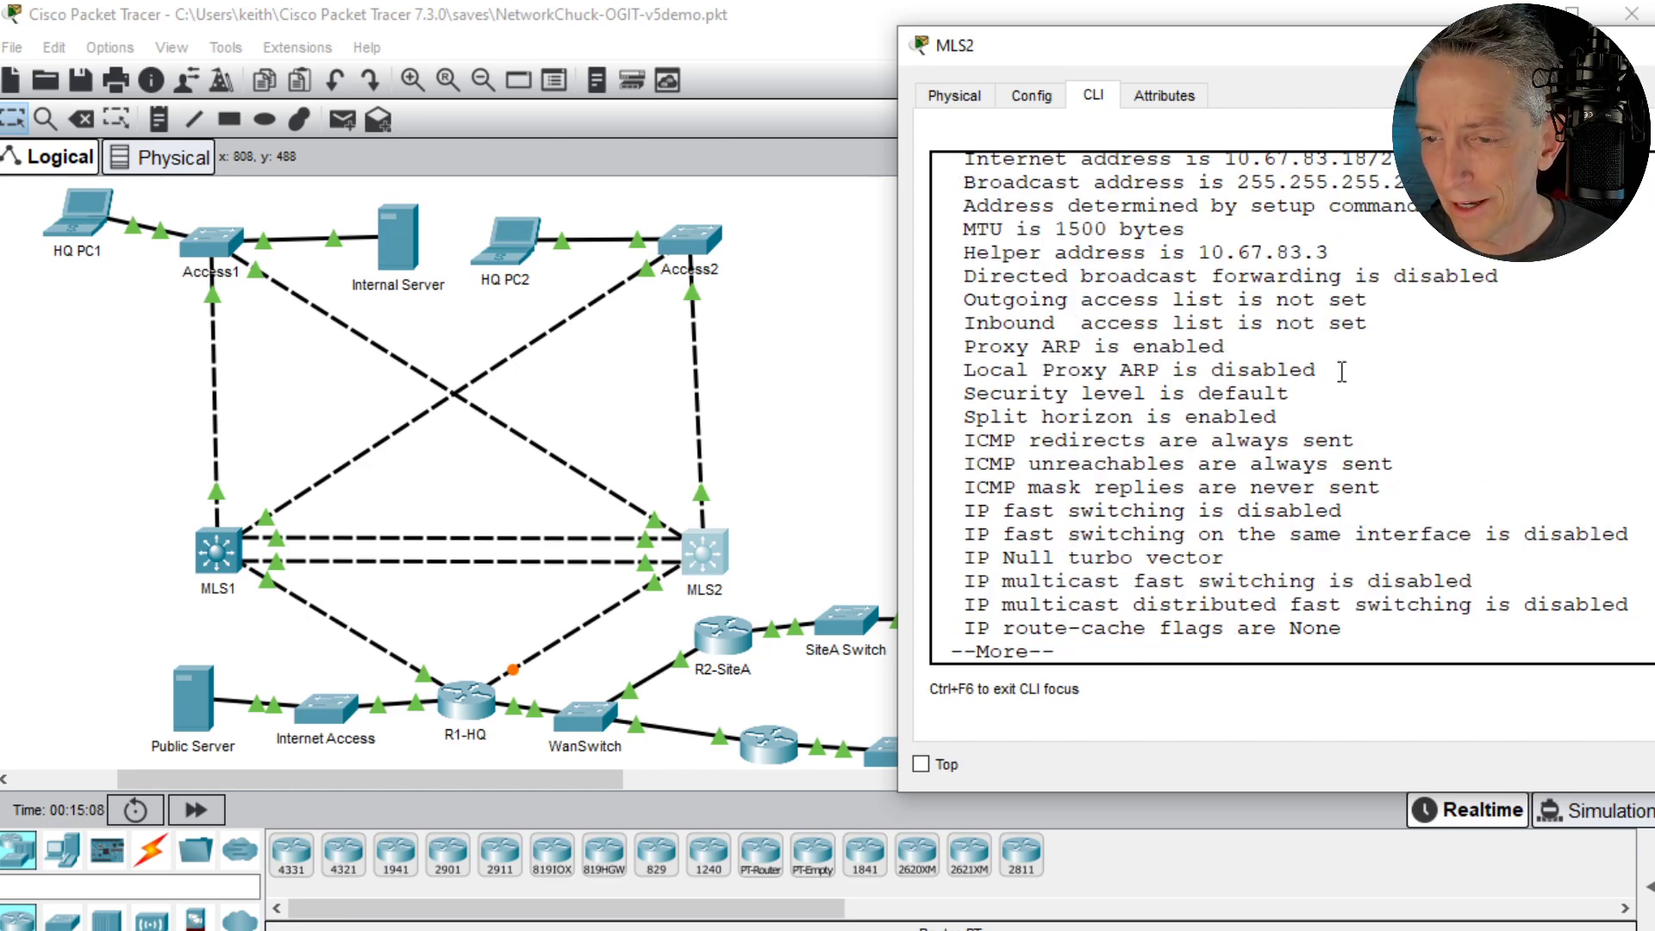
key(space)
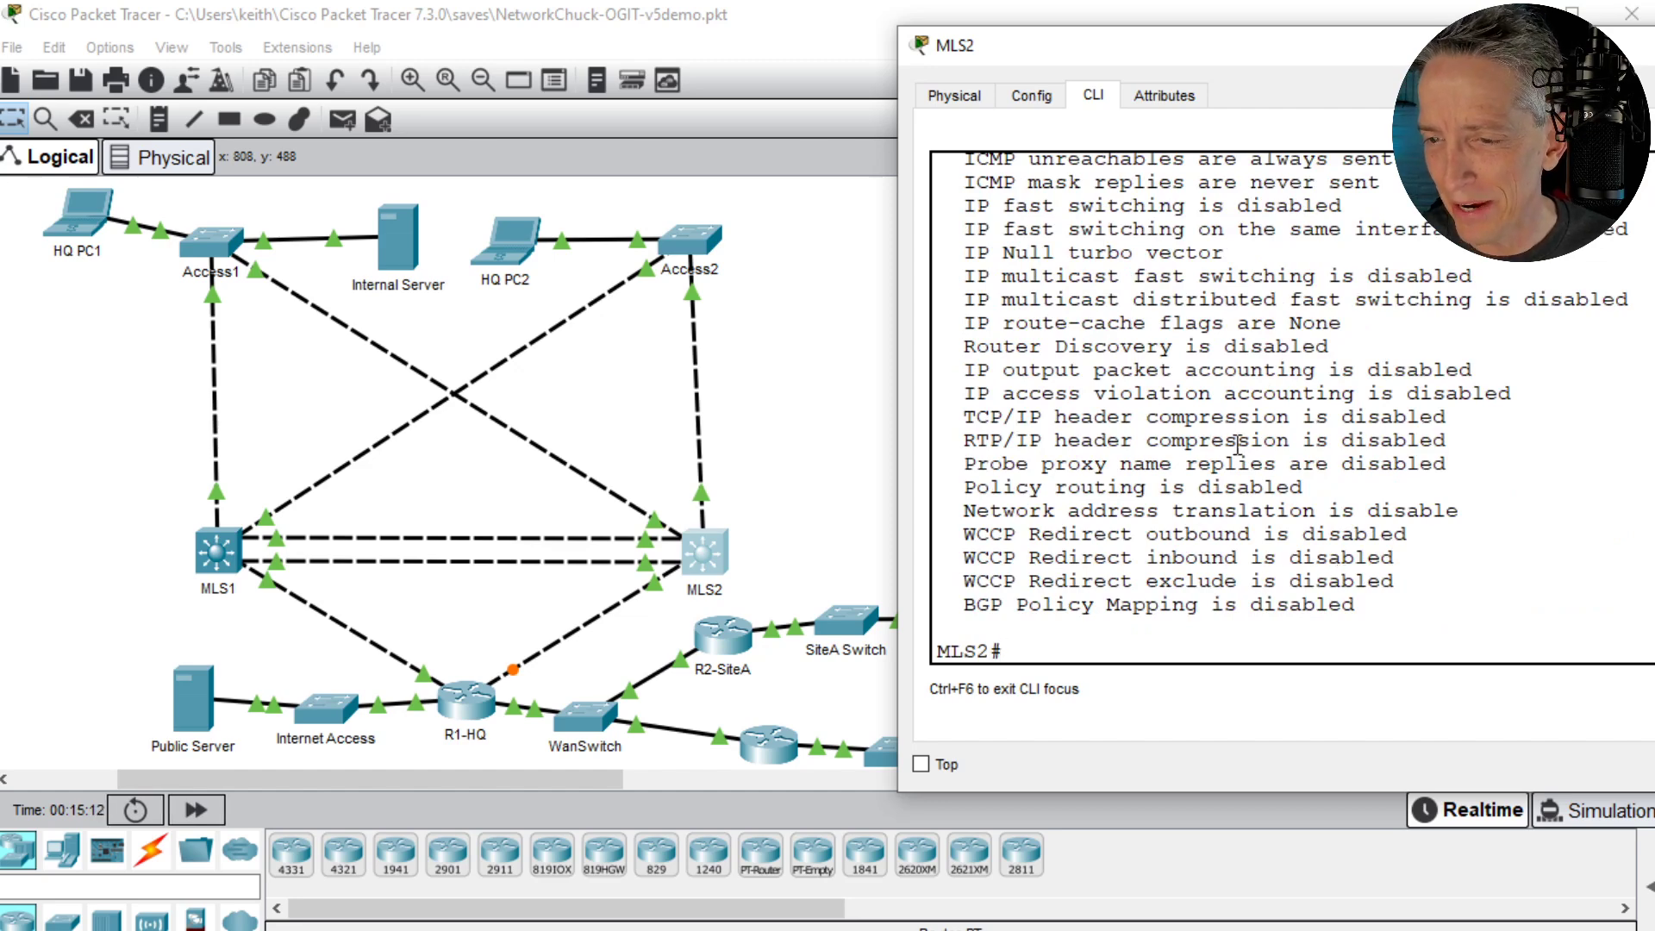
scroll(1230, 409, up, 1)
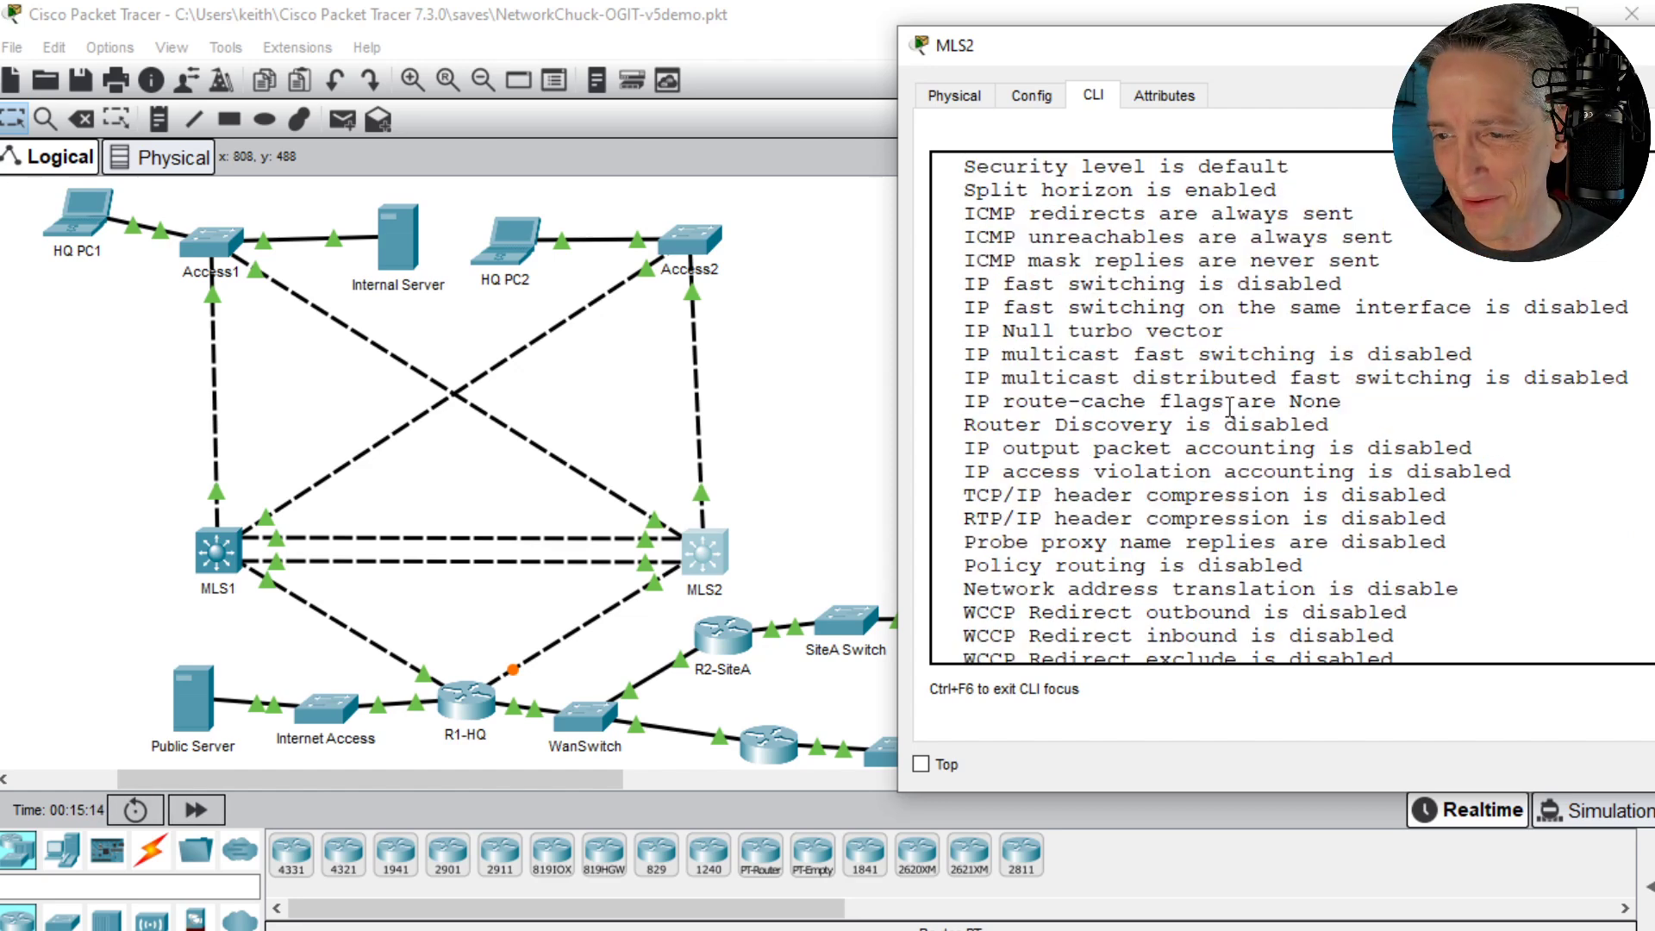
scroll(1230, 405, up, 1)
scroll(1230, 410, up, 1)
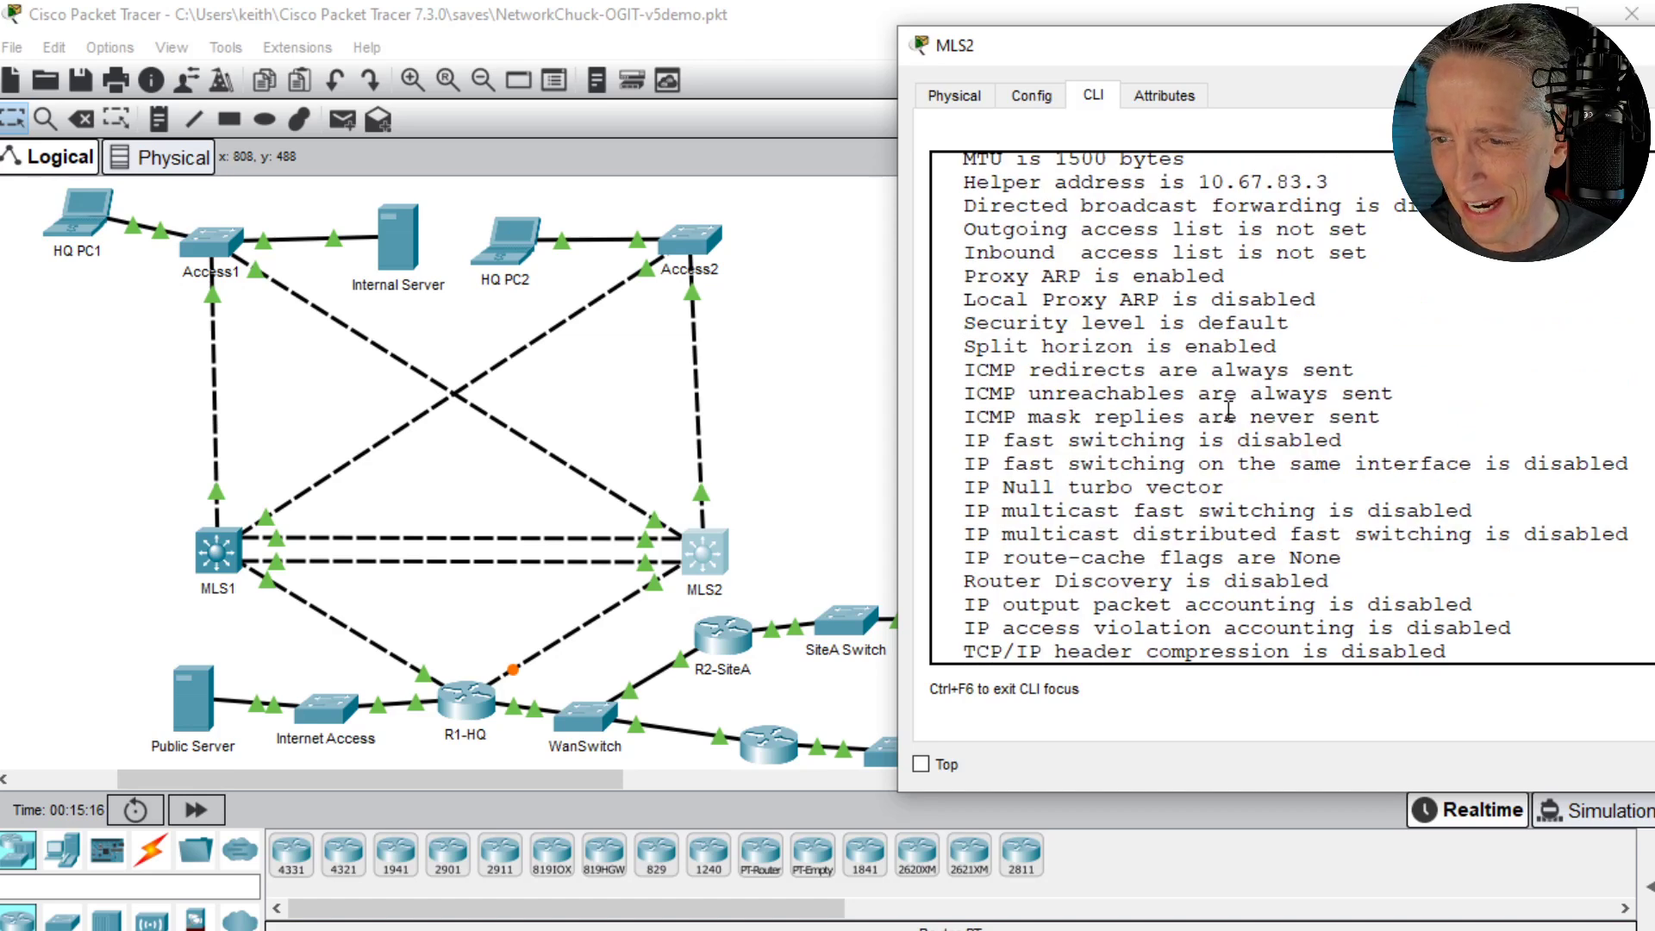
scroll(1228, 412, up, 2)
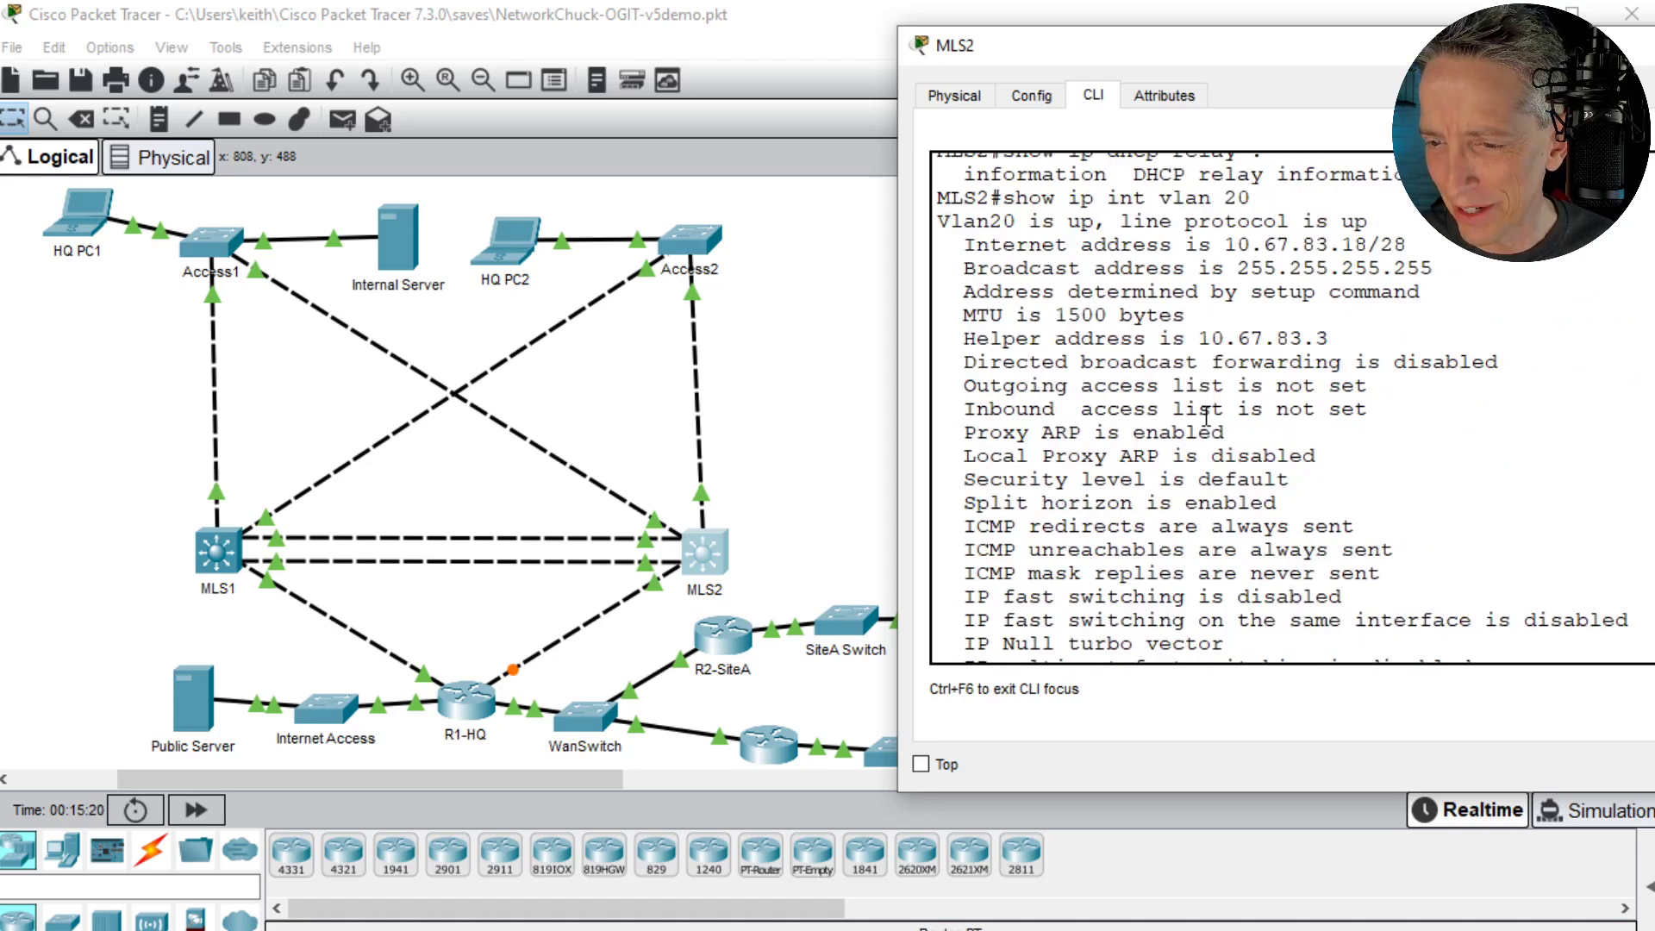
scroll(1205, 420, down, 6)
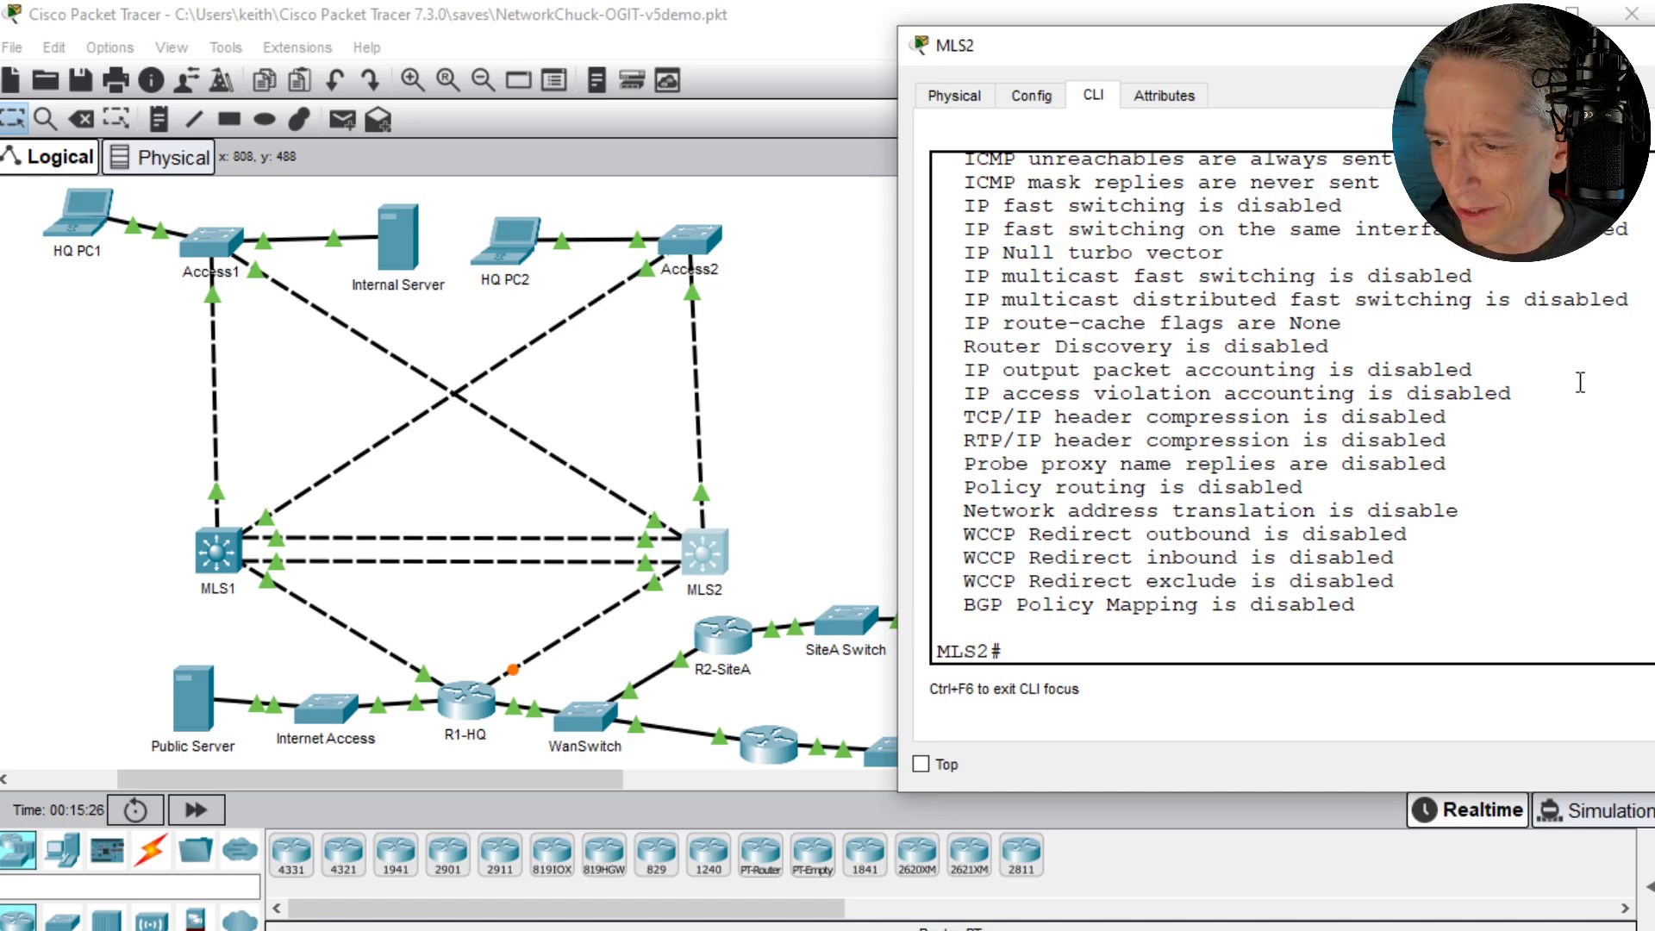
- Try to display only the VLAN 20 interface's running configuration on MLS2 with show run int vlan 20
key(Return)
key(Return)
text(show )
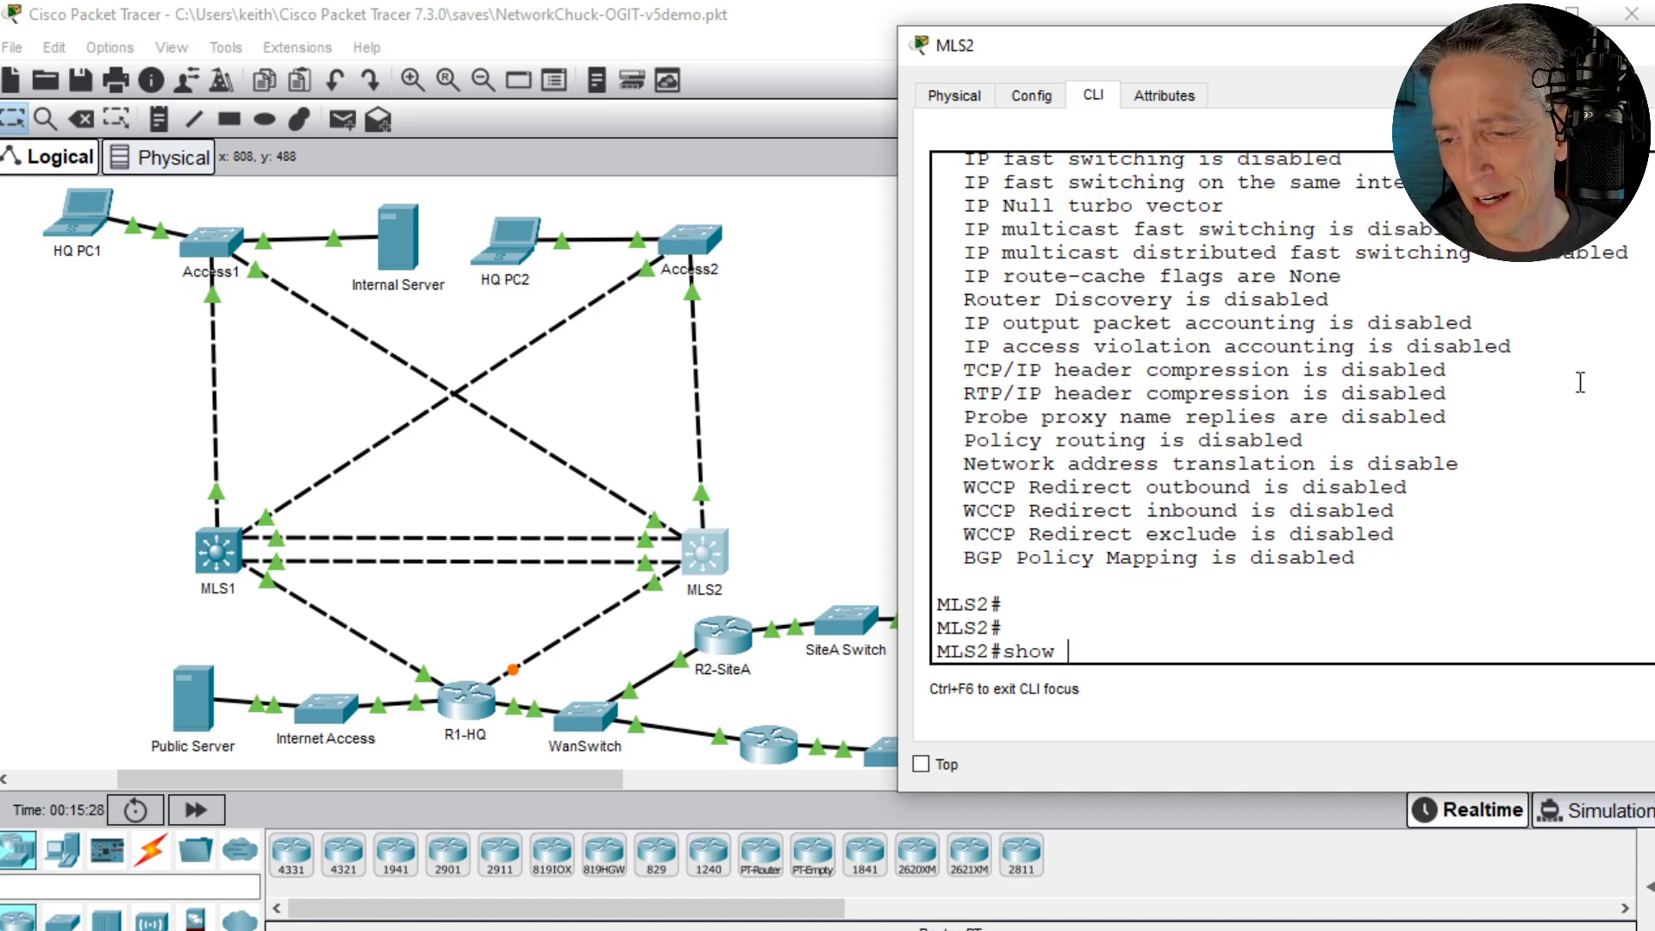
text(run int)
key(BackSpace)
key(BackSpace)
key(BackSpace)
key(BackSpace)
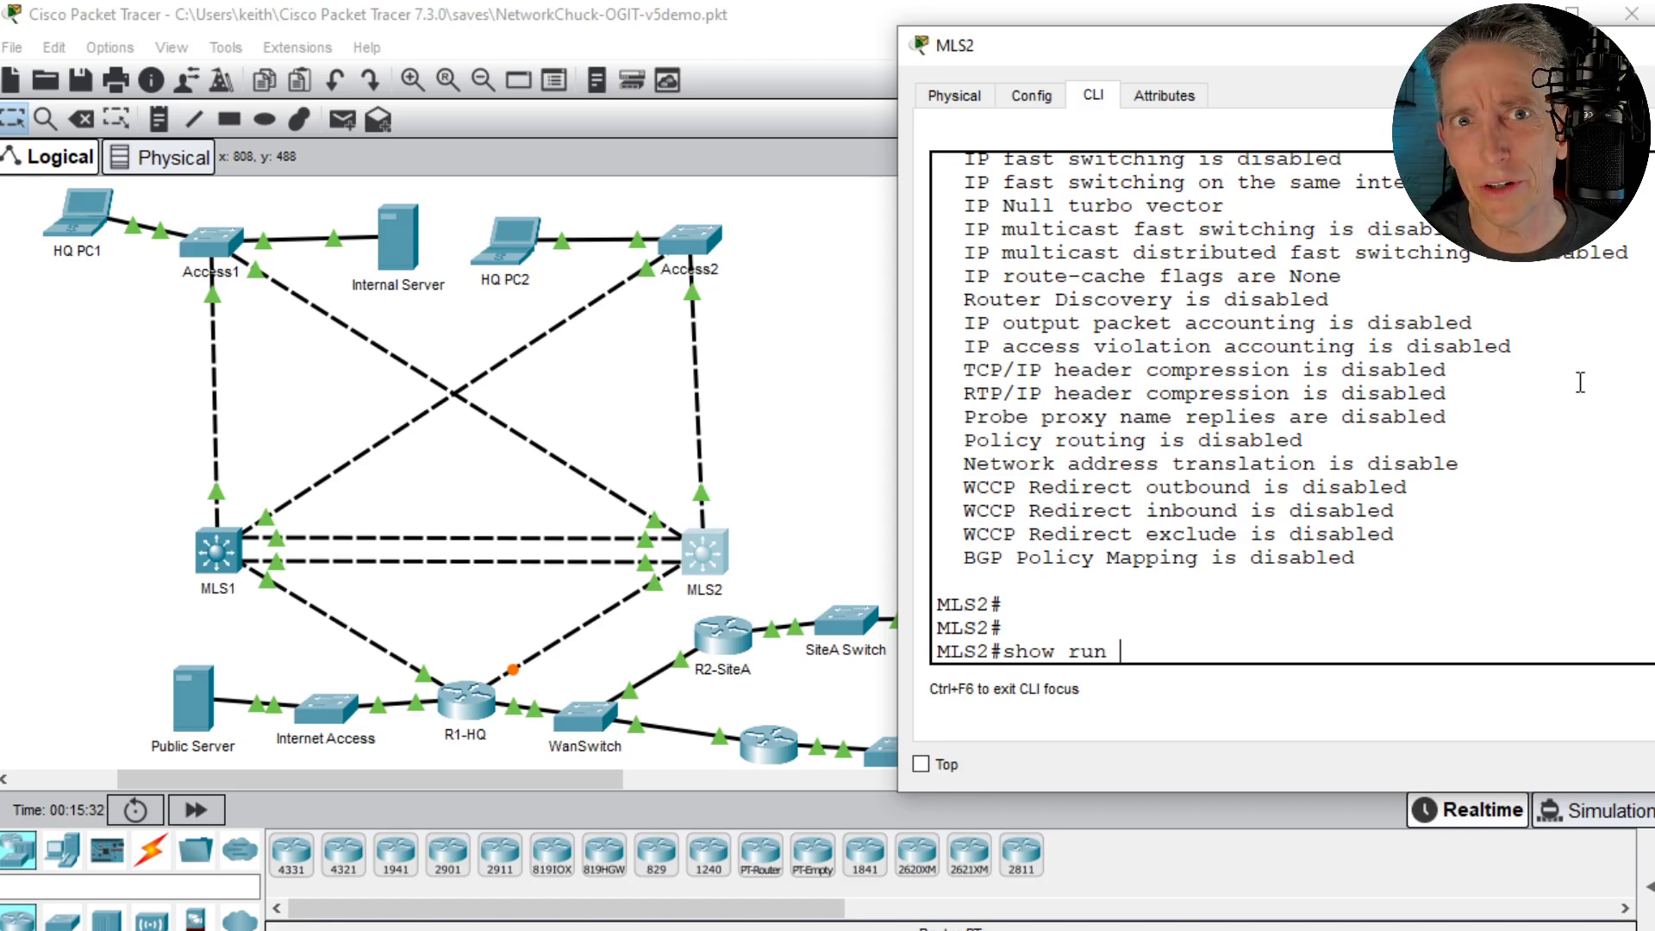
text(int )
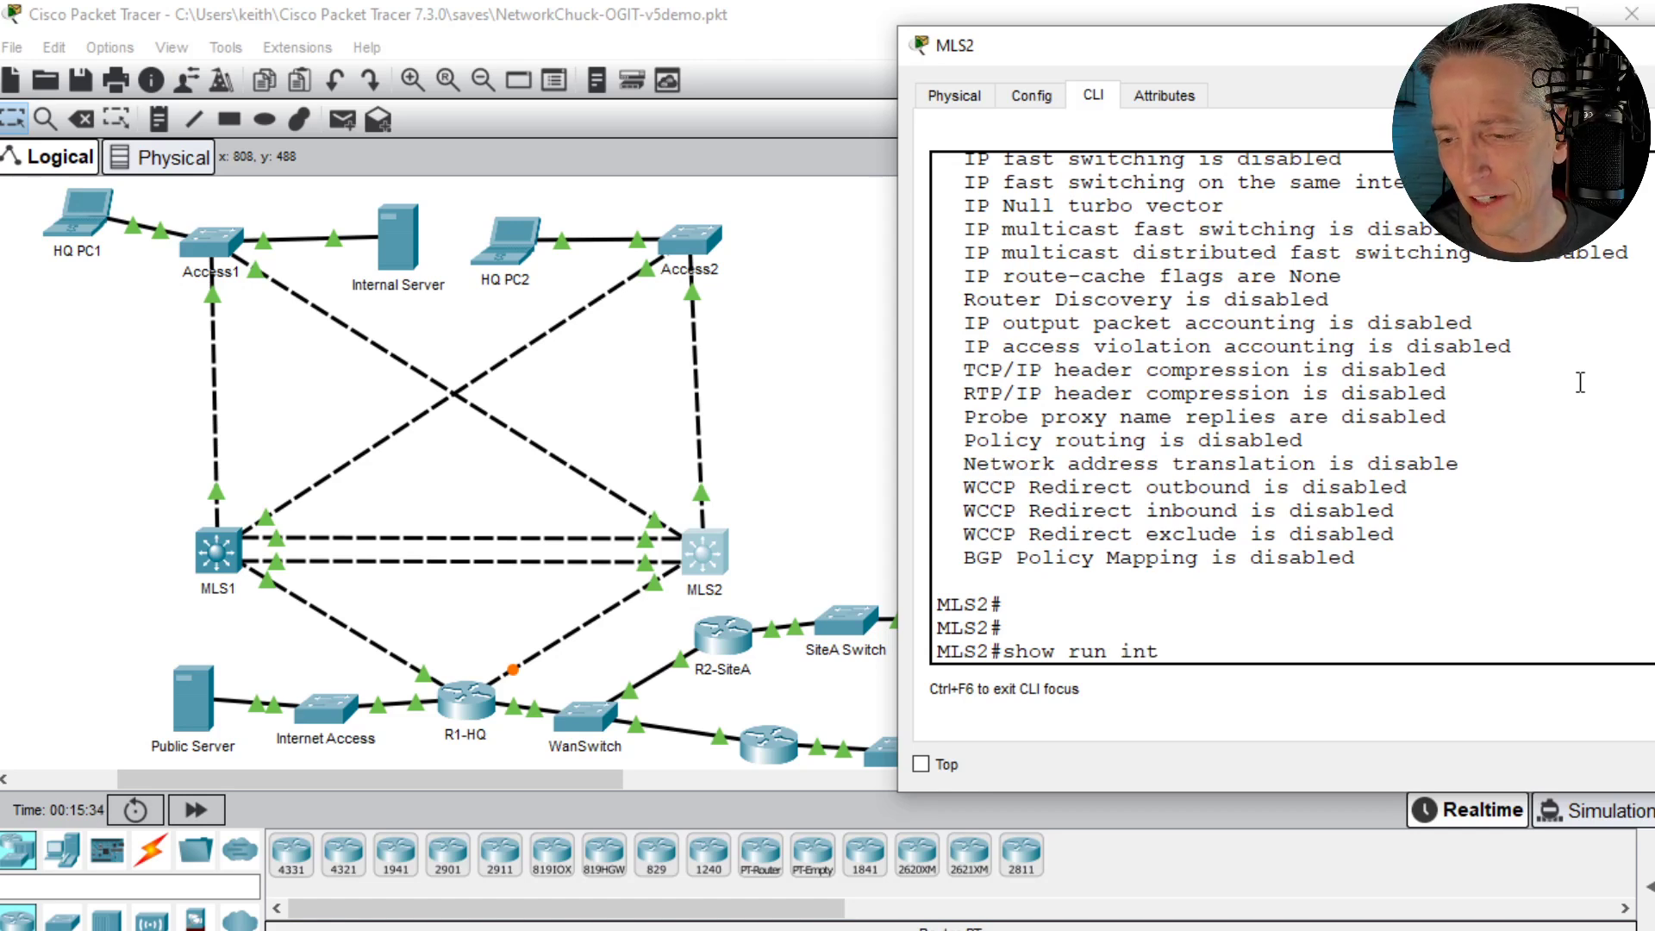
text(valn)
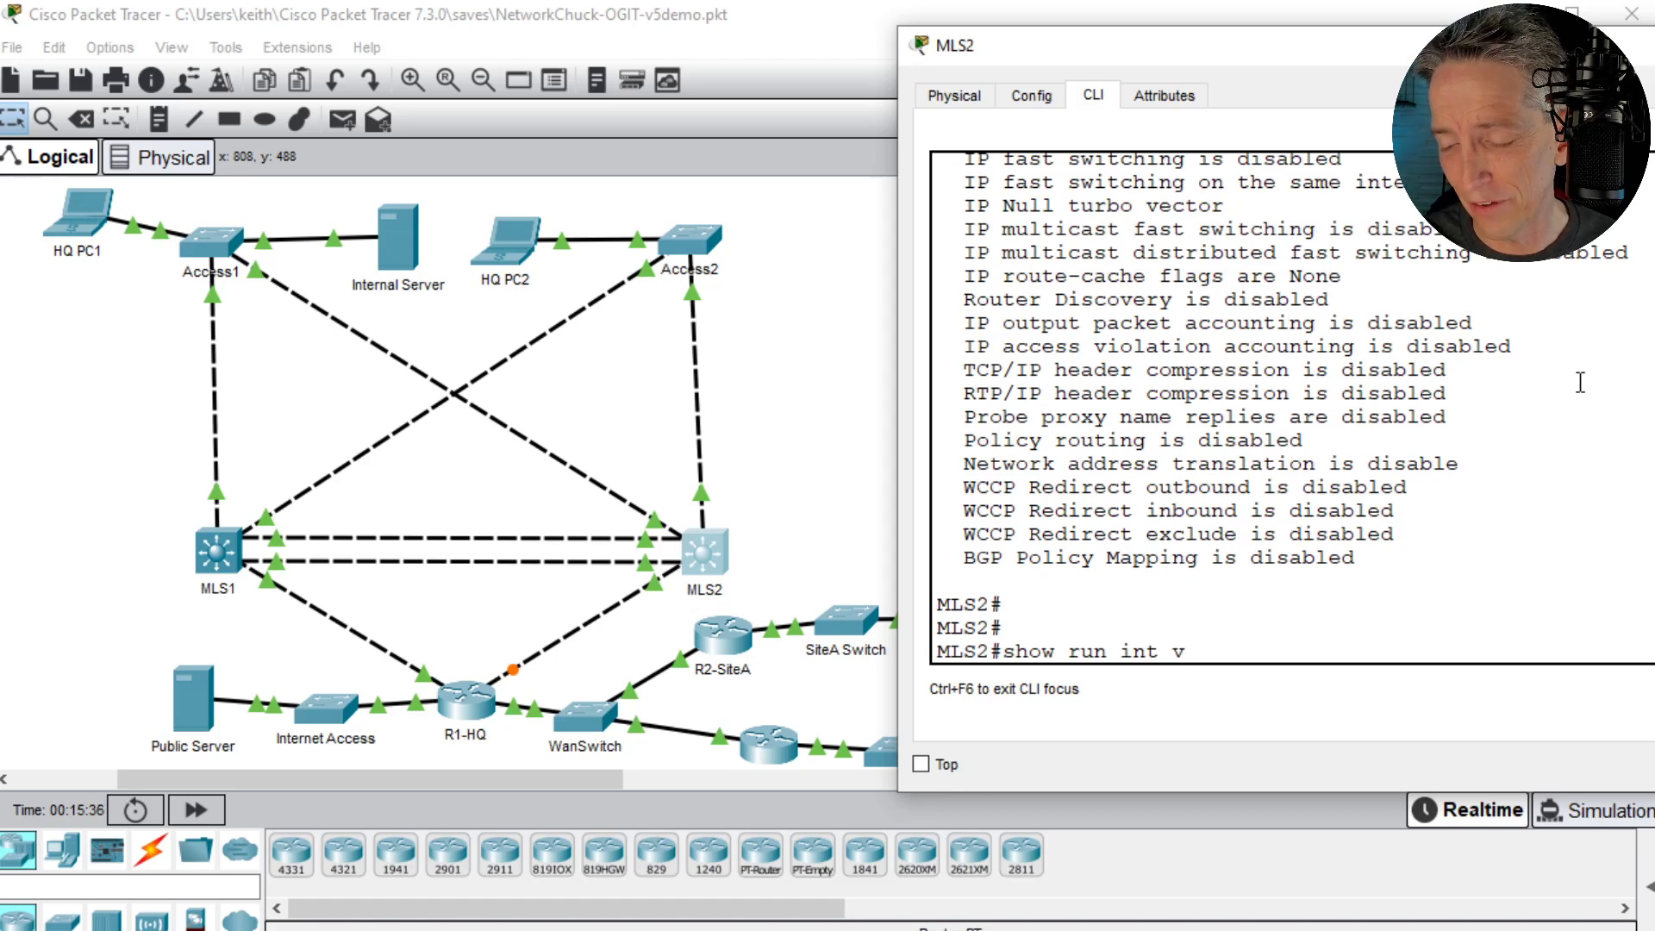
key(BackSpace)
key(BackSpace)
key(BackSpace)
text(lan)
key(BackSpace)
key(BackSpace)
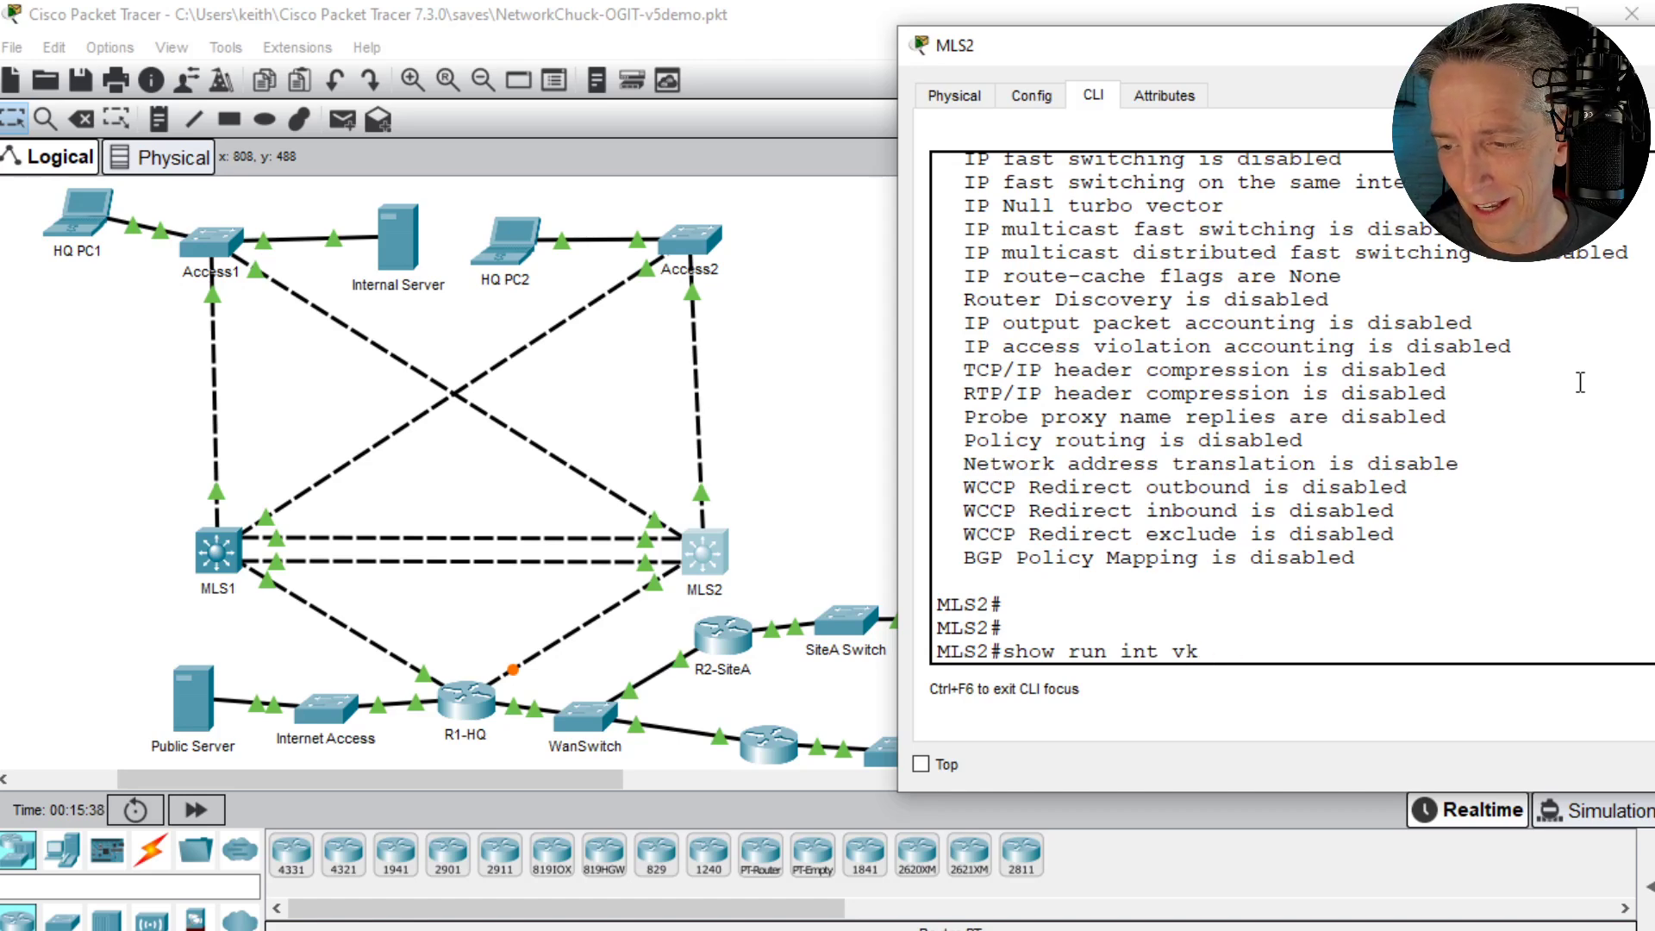
text(an 20)
key(Return)
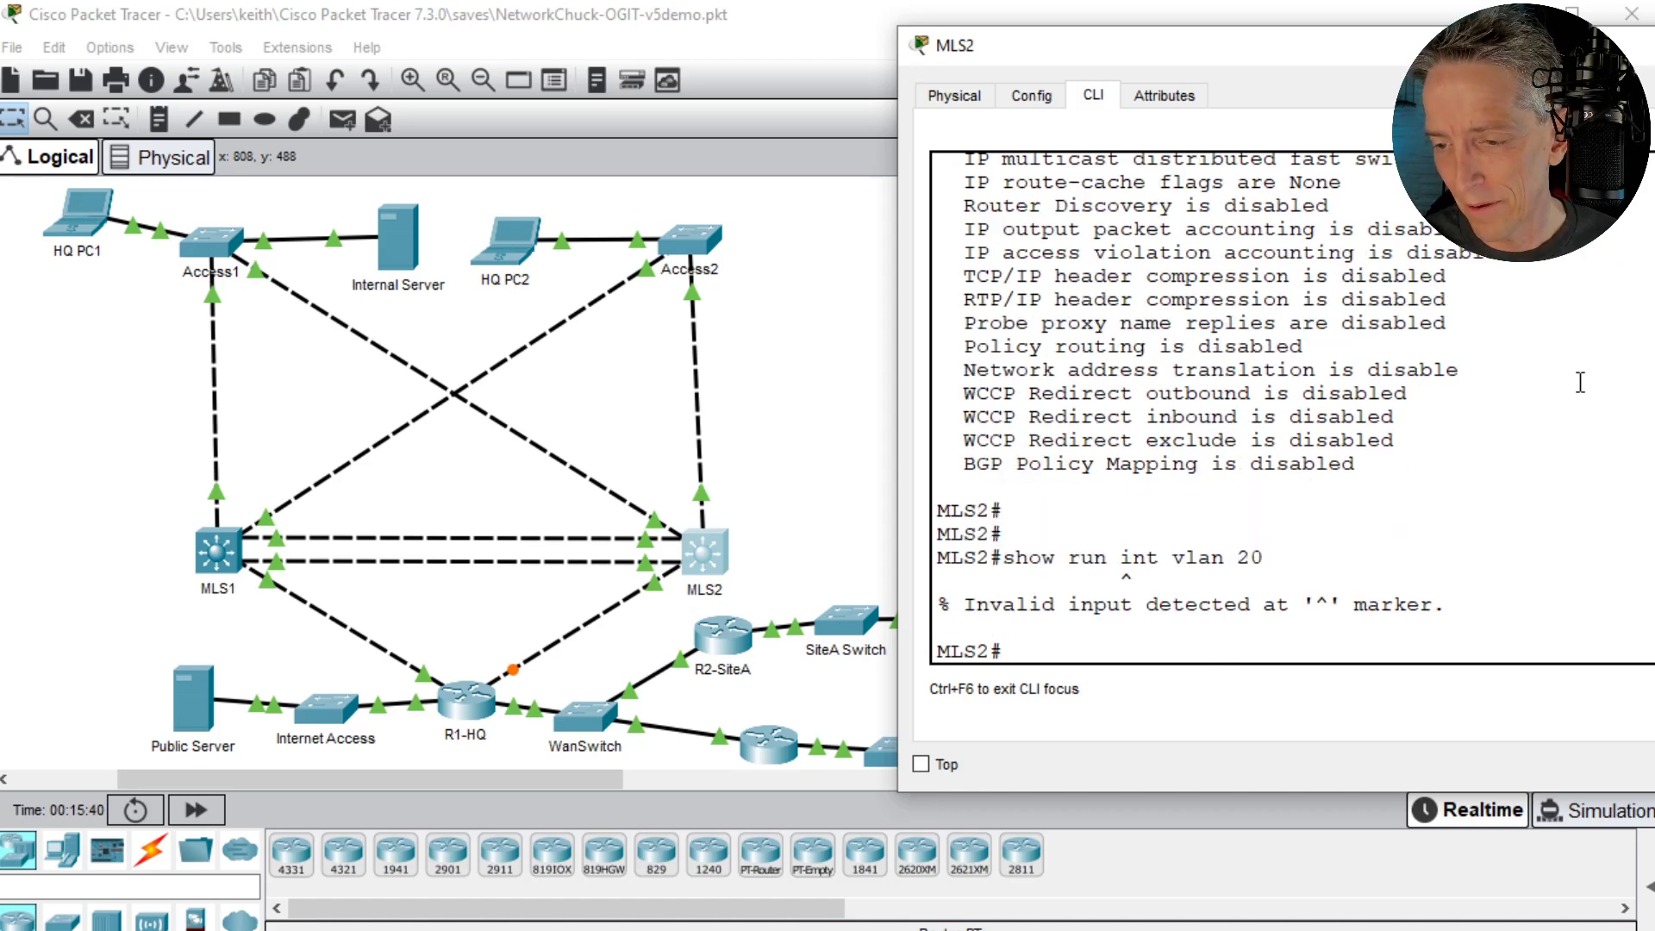
- Display only the interface sections of MLS2's running configuration with show run | section int
key(Up)
key(BackSpace)
key(BackSpace)
key(BackSpace)
key(BackSpace)
key(BackSpace)
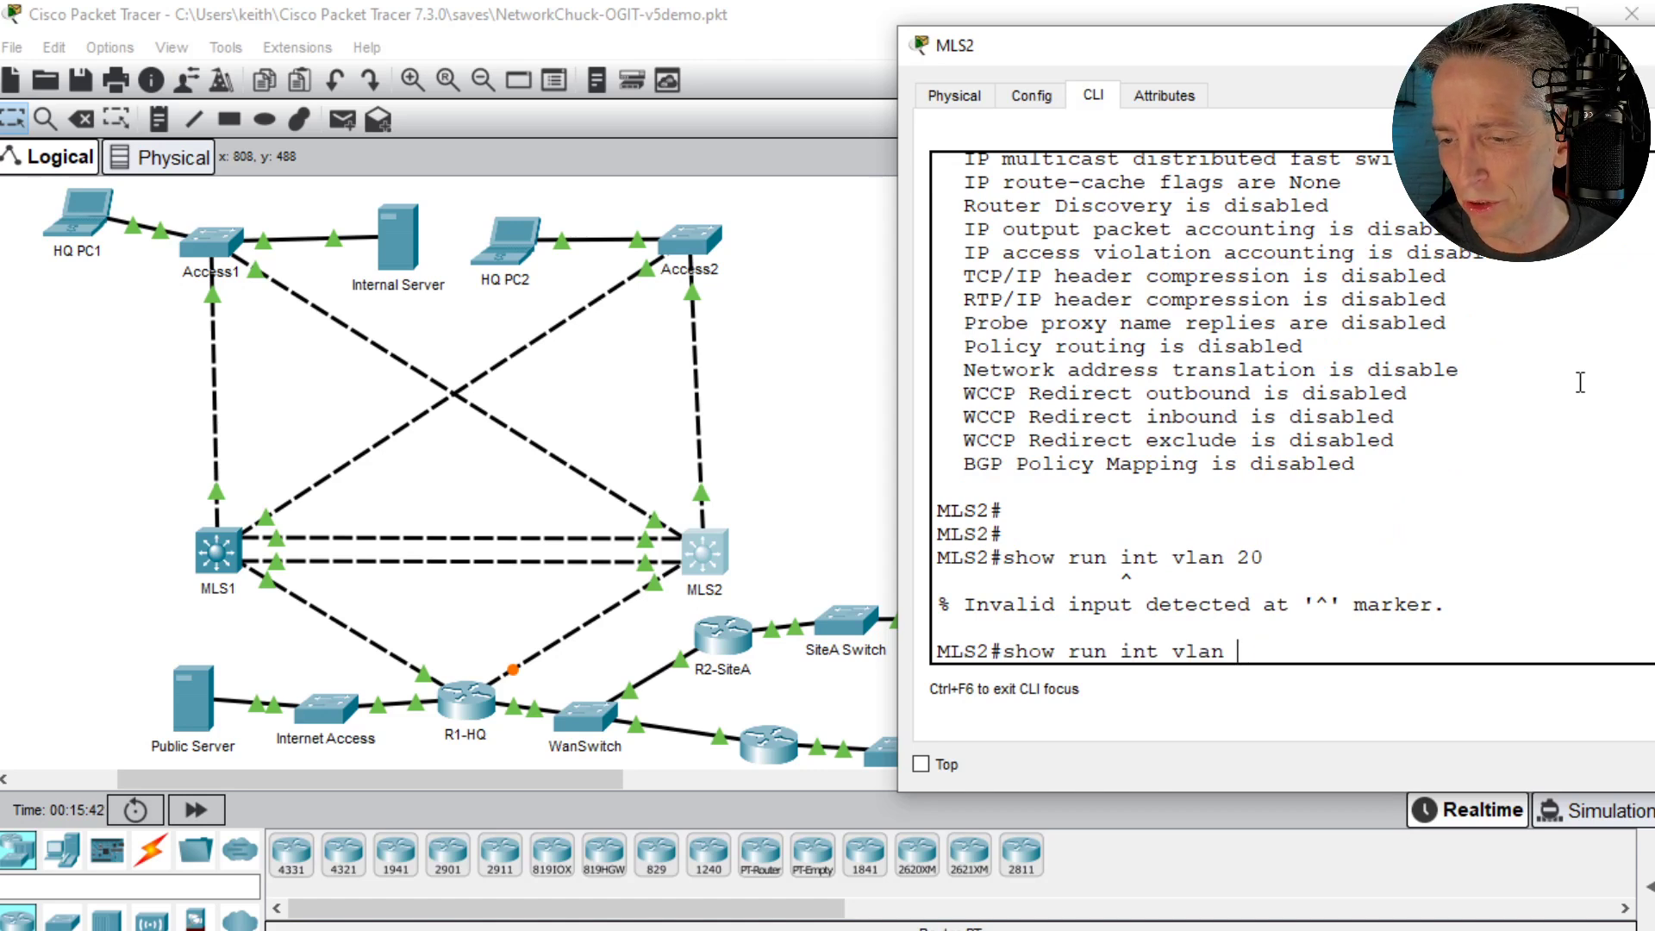
key(BackSpace)
key(BackSpace)
key(BackSpace)
key(BackSpace)
key(BackSpace)
key(BackSpace)
text(| sec)
key(Tab)
text(int)
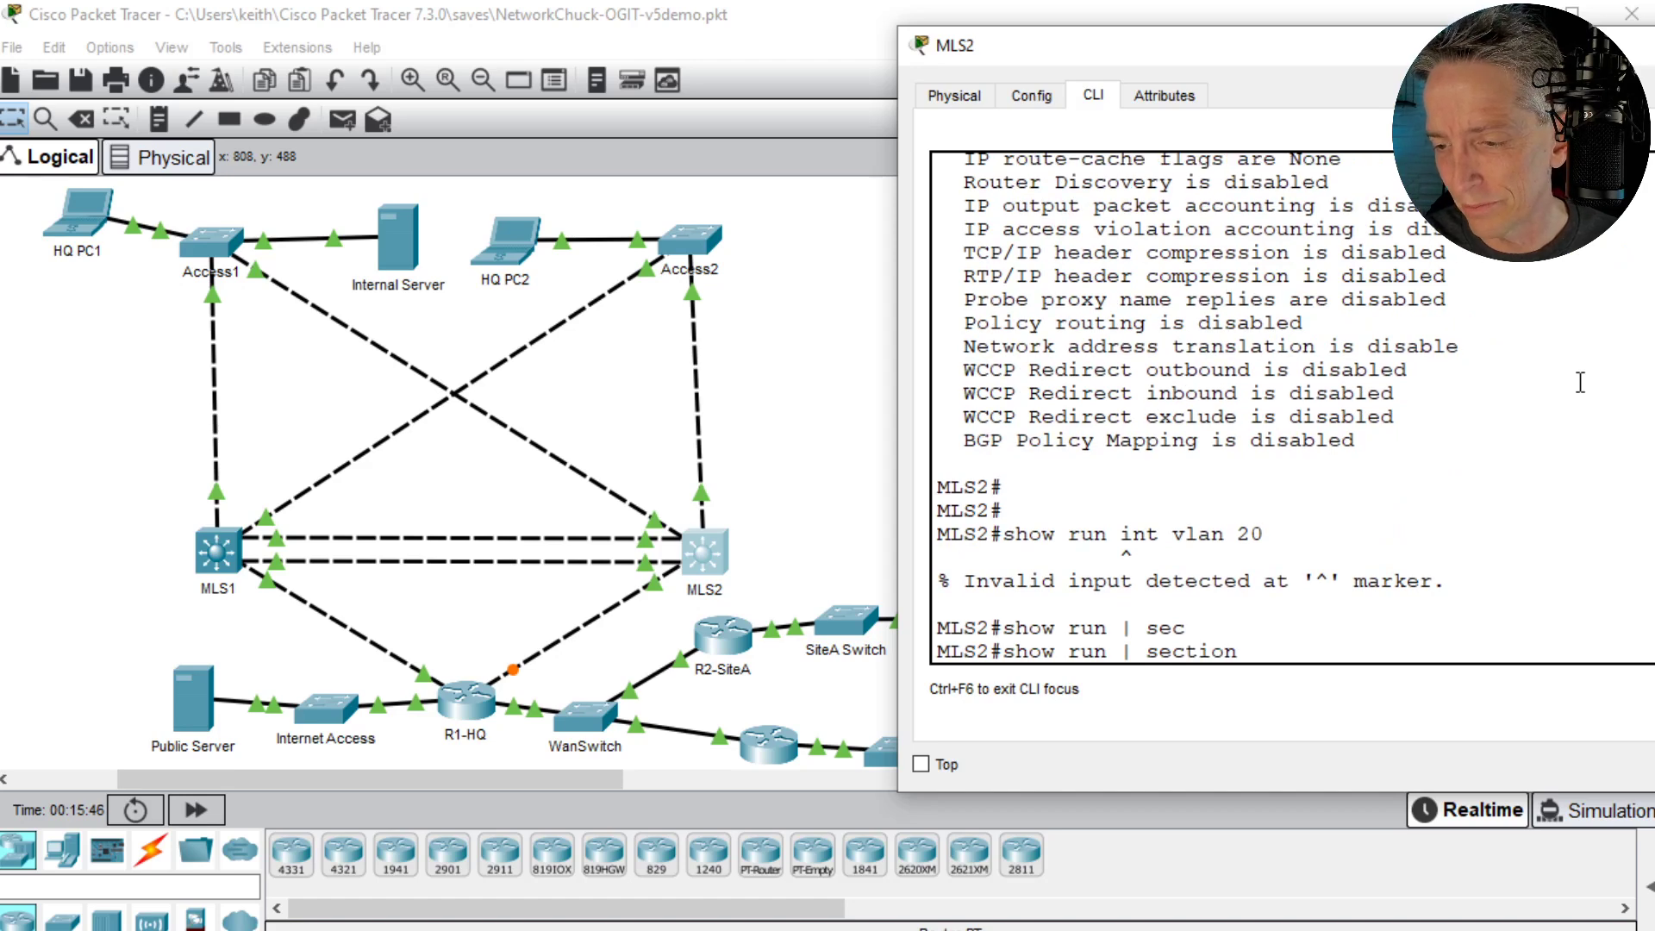
key(Tab)
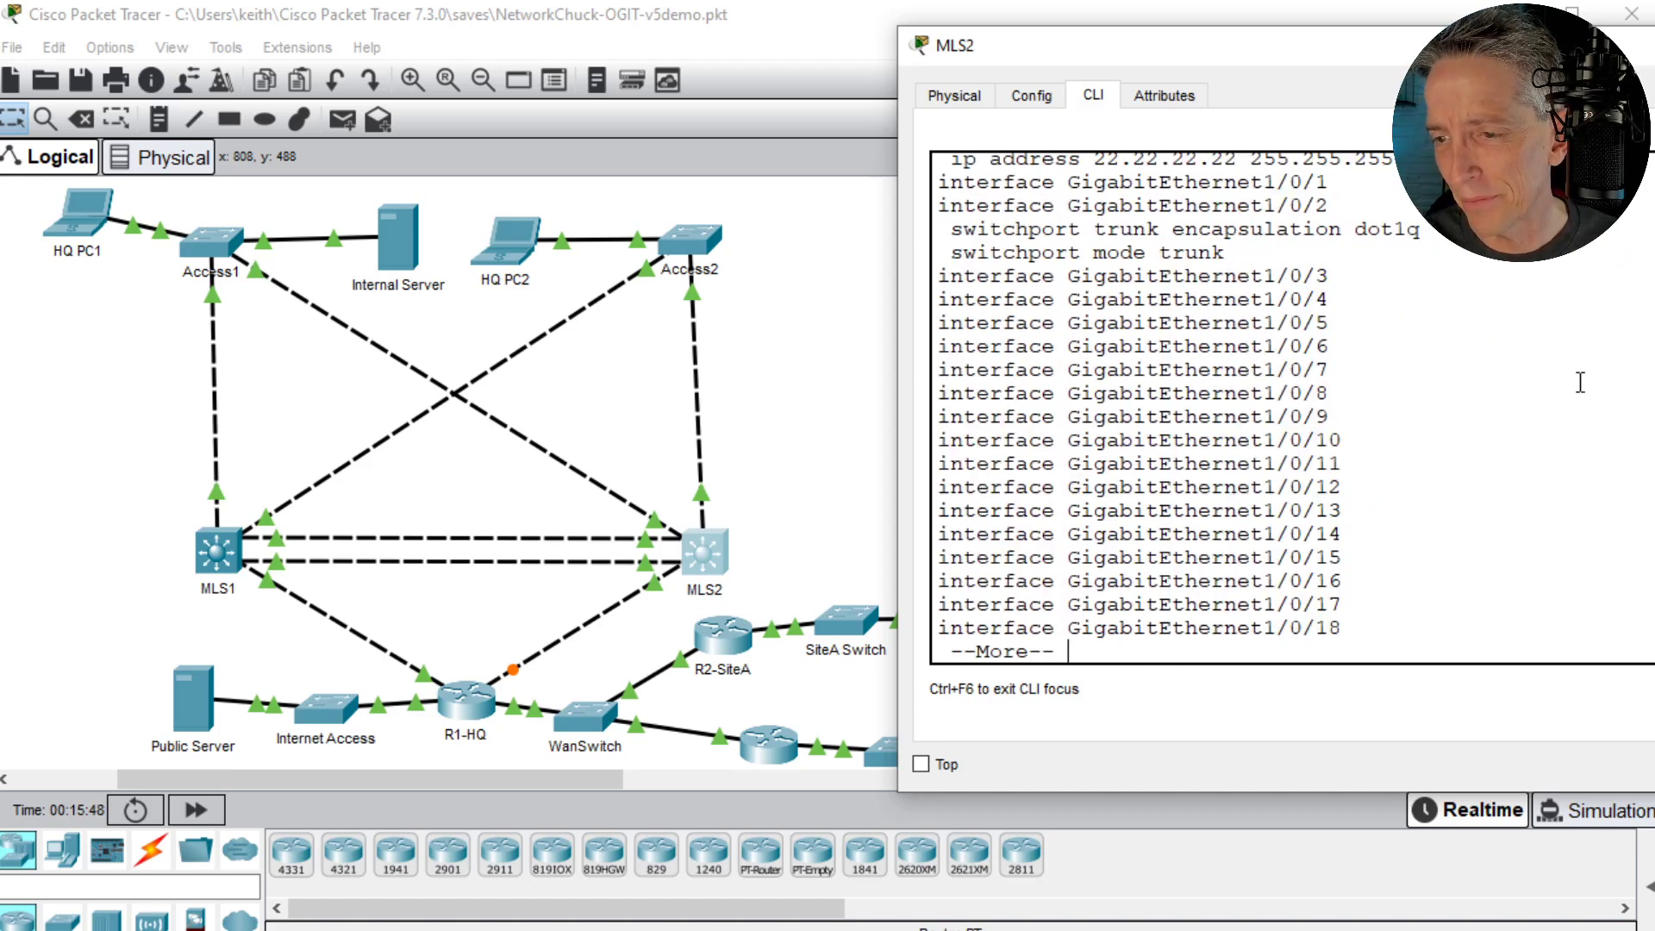
- Page through the remaining interface sections on MLS2 and highlight the interface Vlan20 line and its ip helper-address line
key(space)
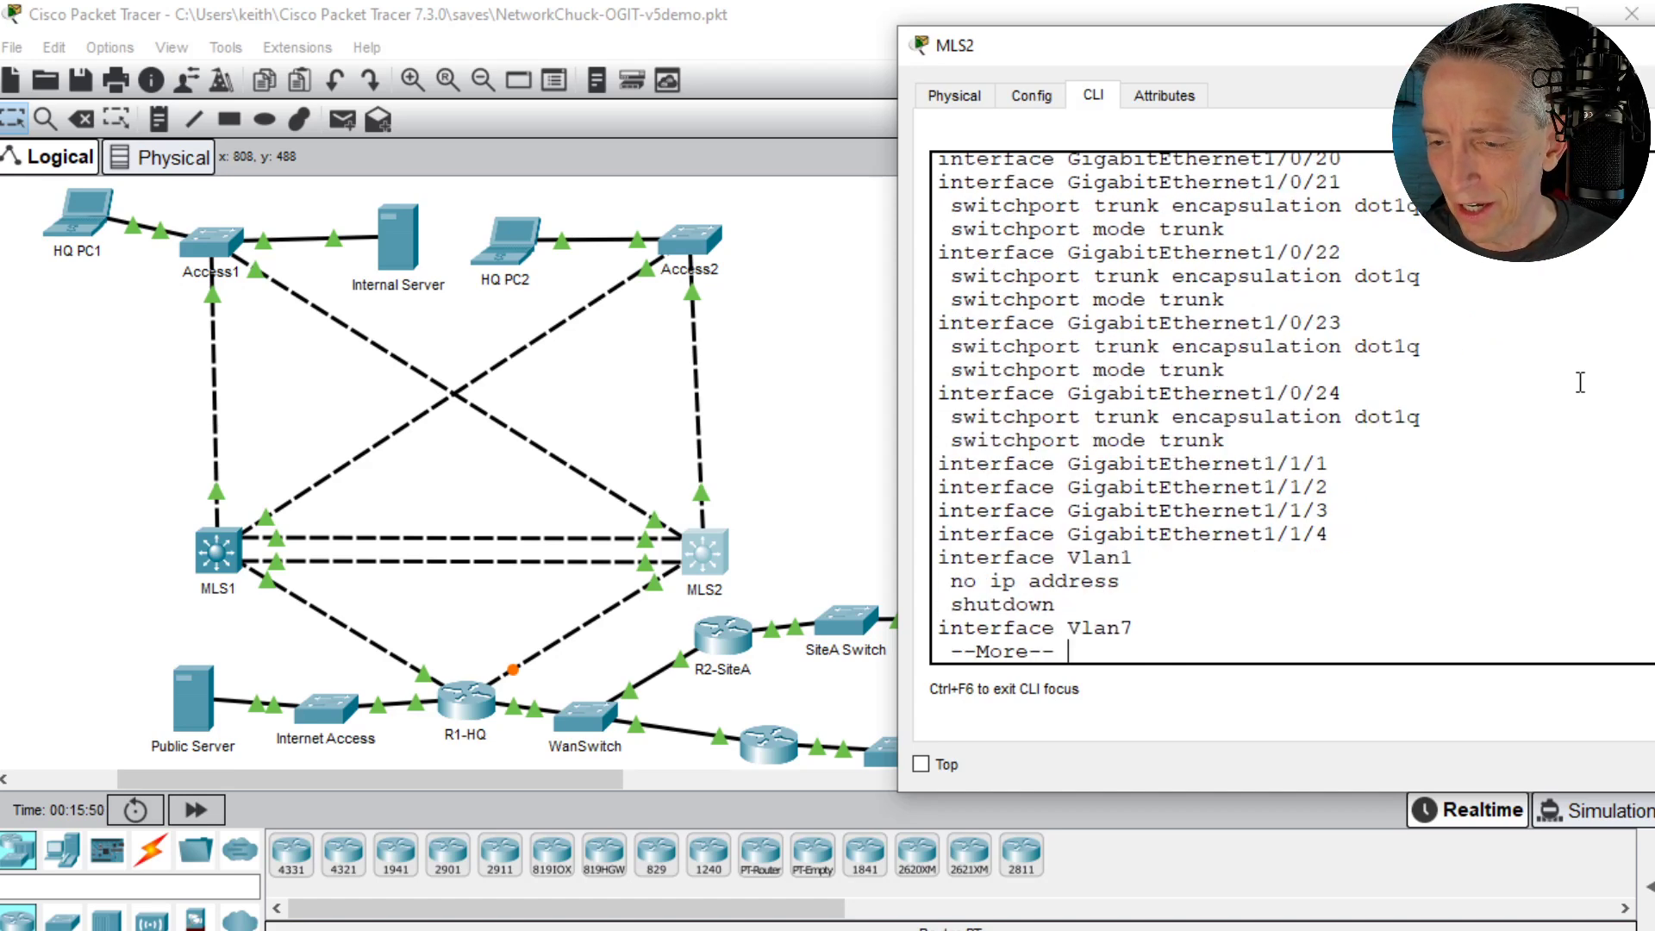
key(space)
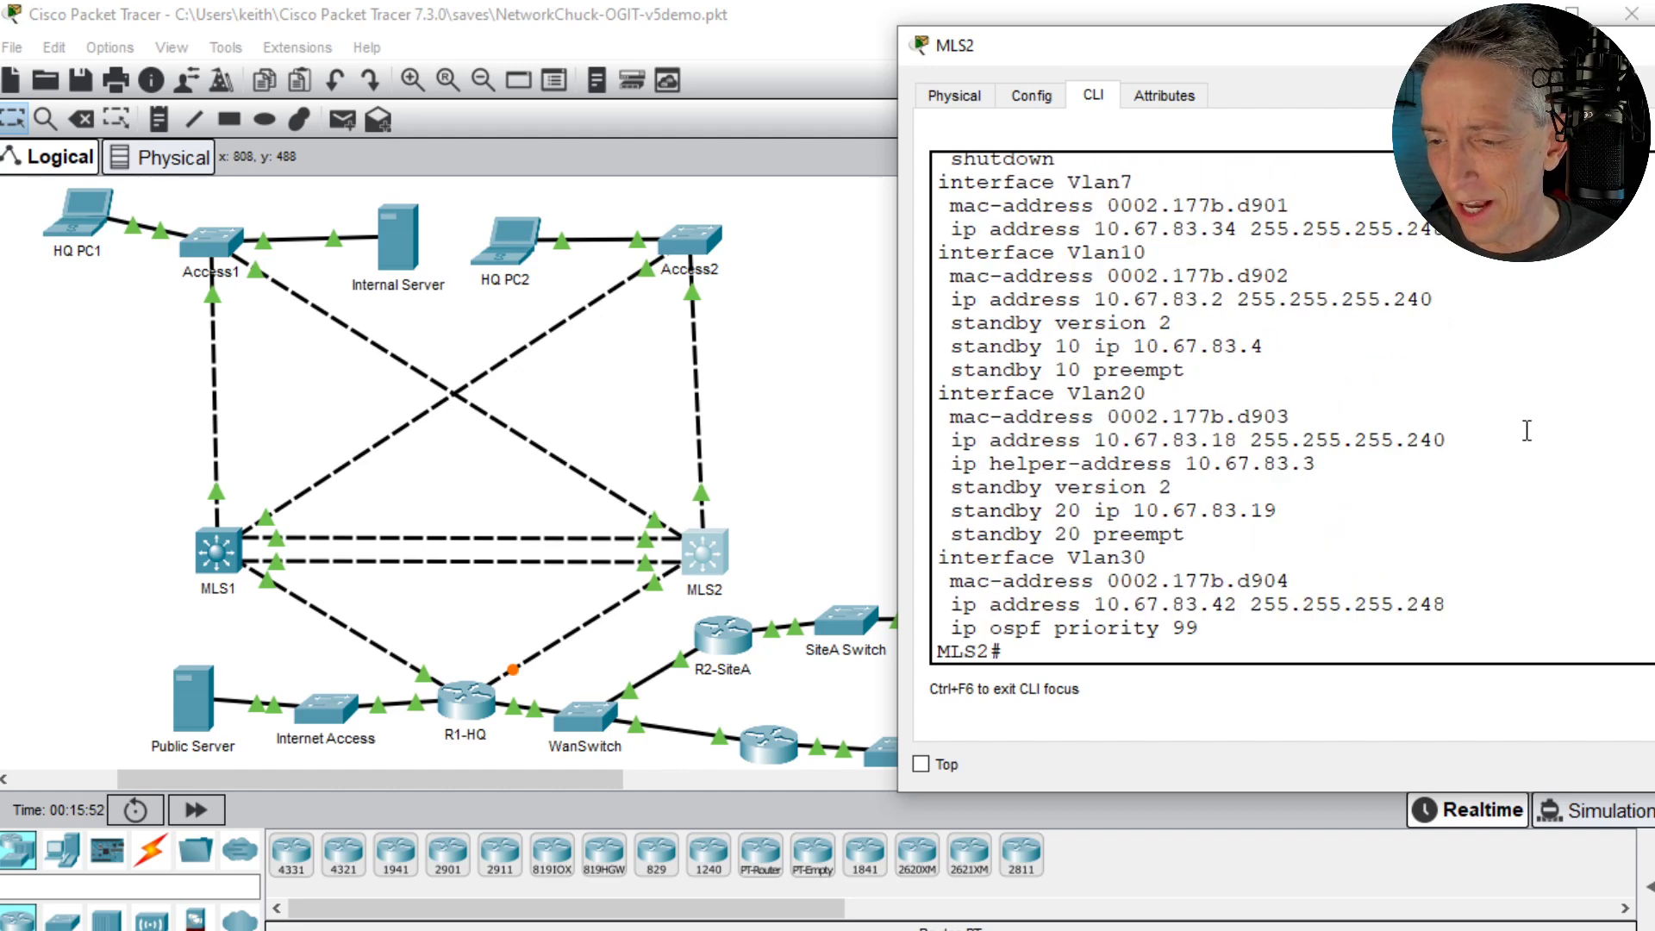
drag(939, 393, 1182, 389)
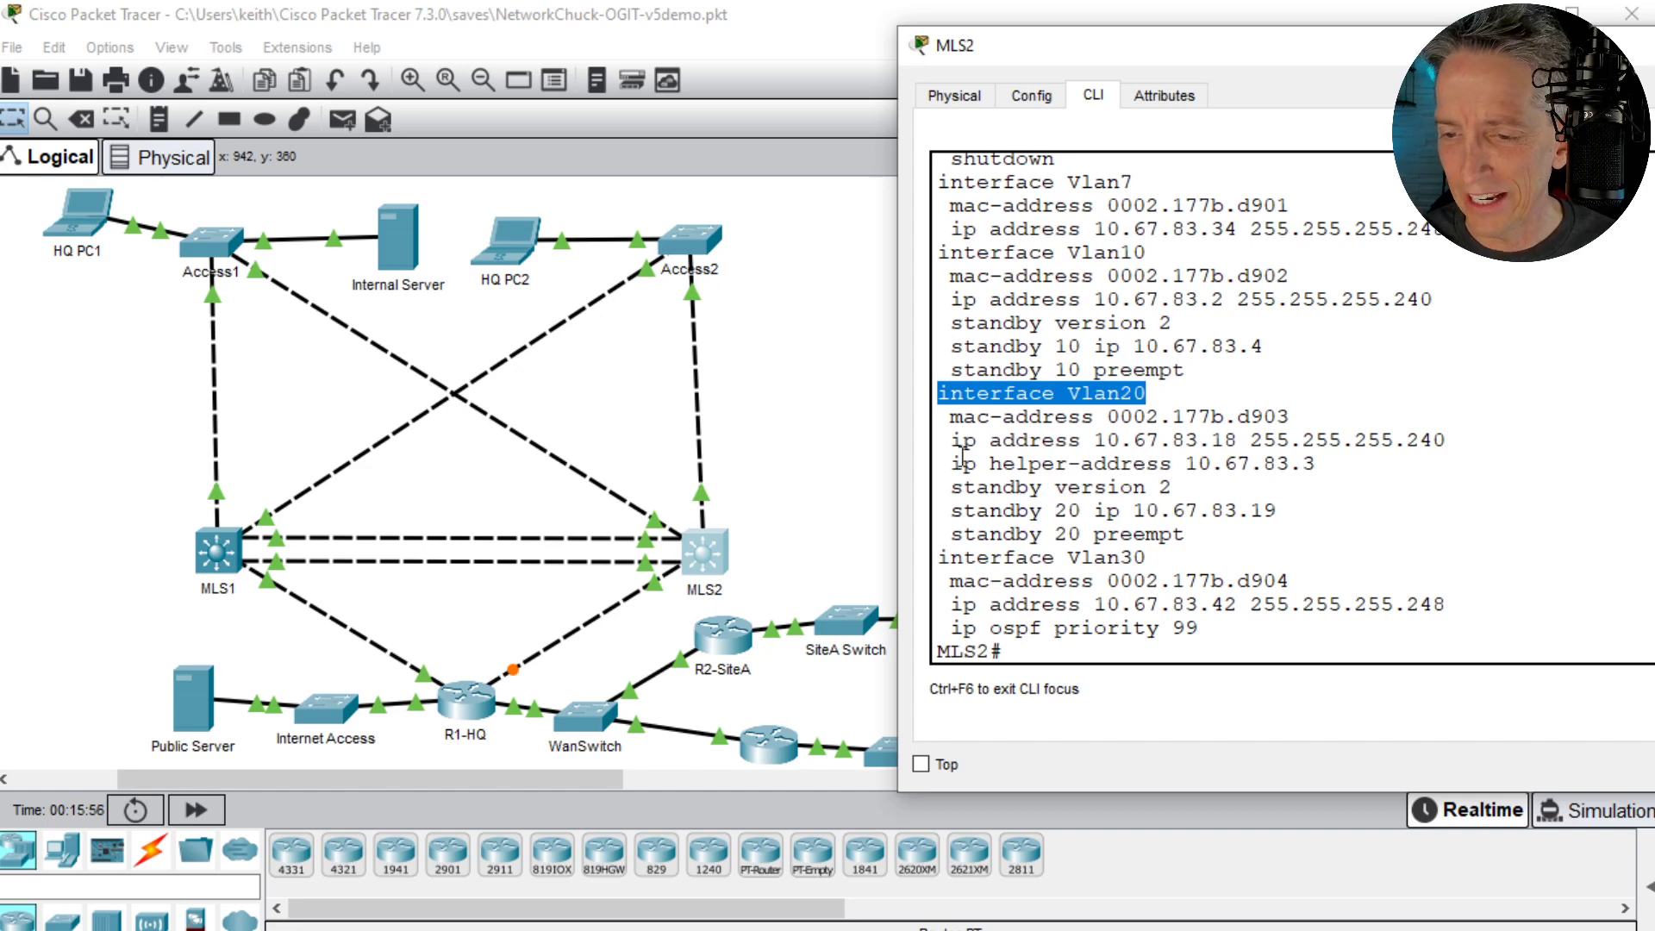
drag(941, 464, 1350, 469)
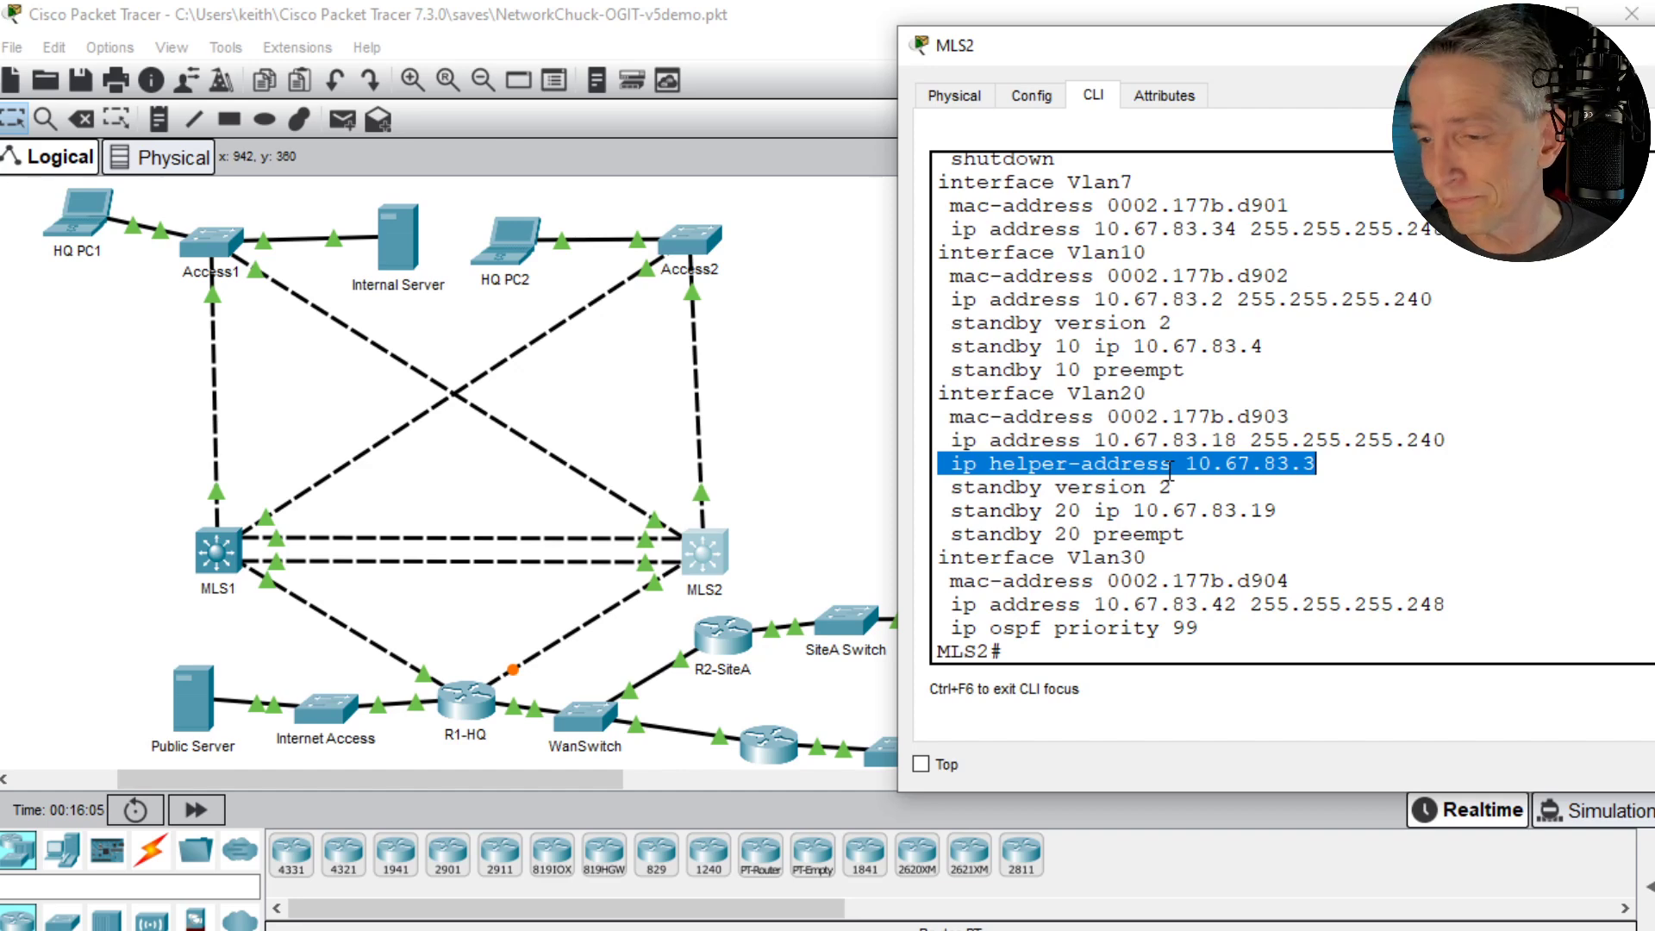
key(Return)
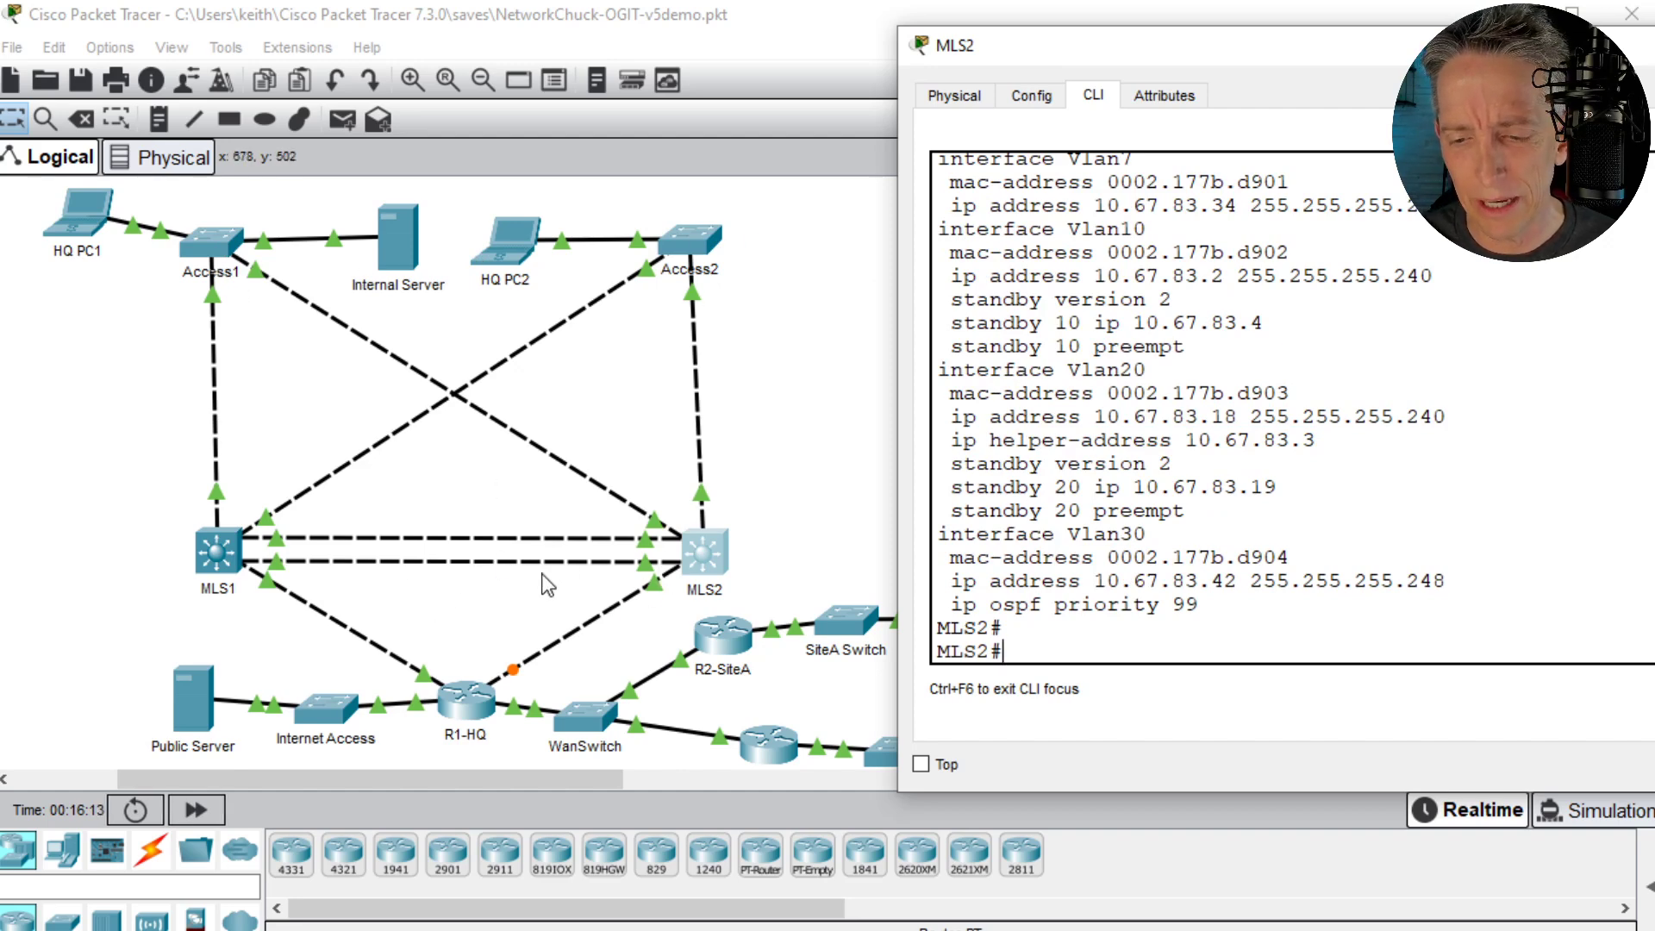
scroll(795, 511, down, 3)
scroll(793, 517, up, 3)
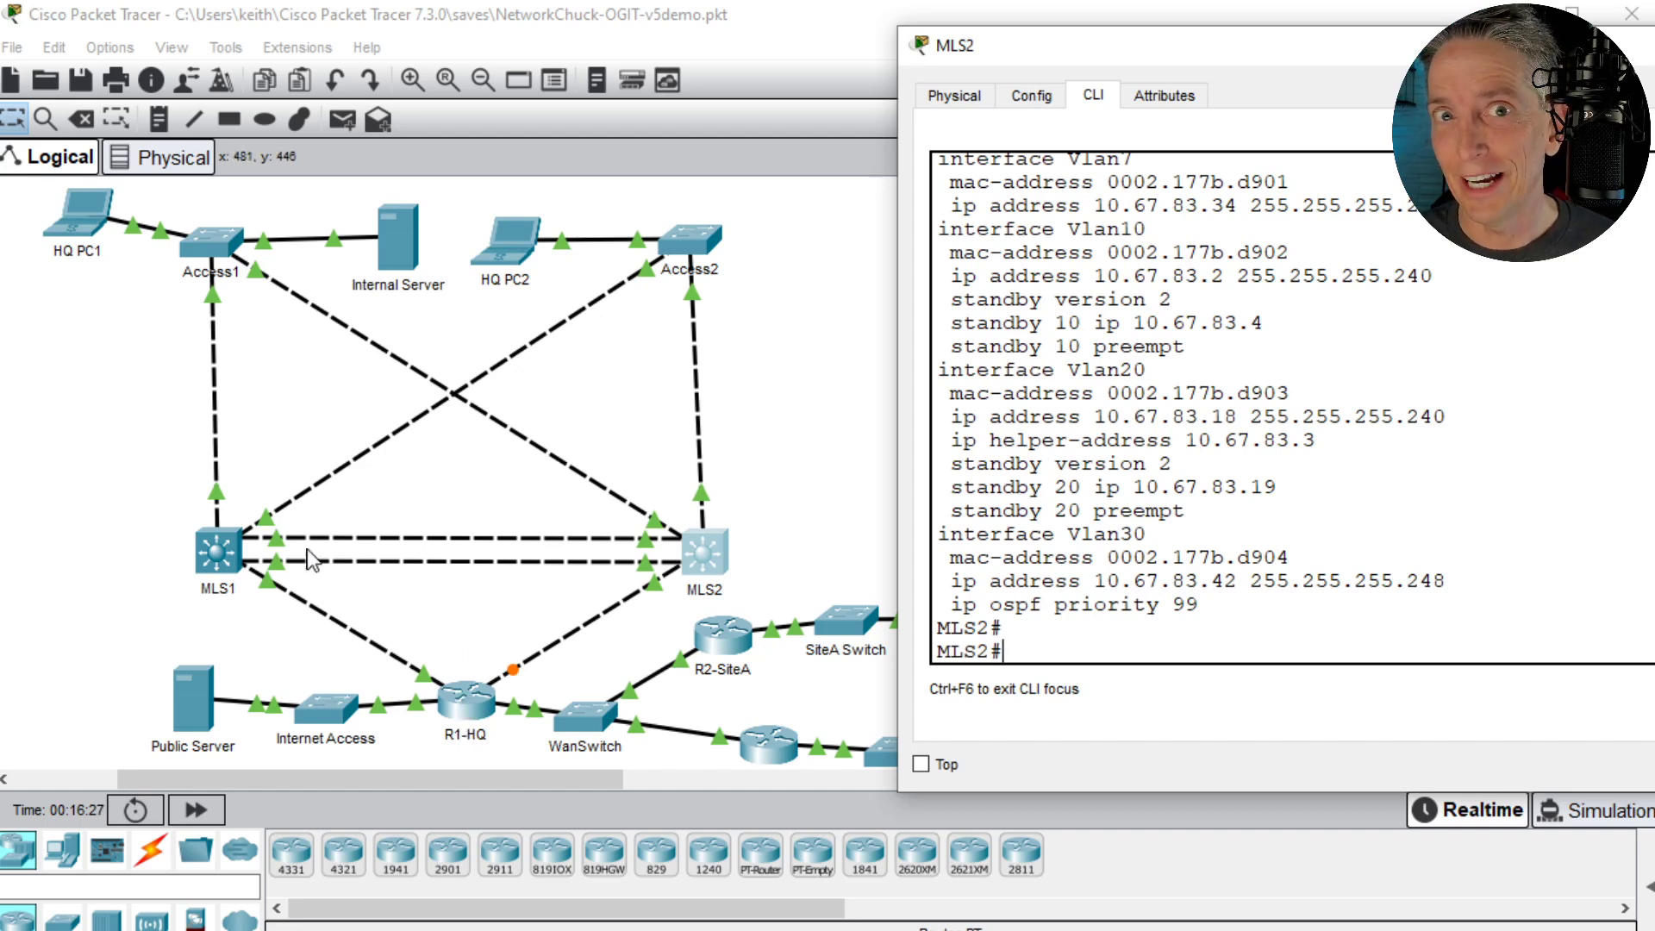
- Open the R1-HQ router in a widened window beside the topology and zoom in on its physical device view
click(466, 709)
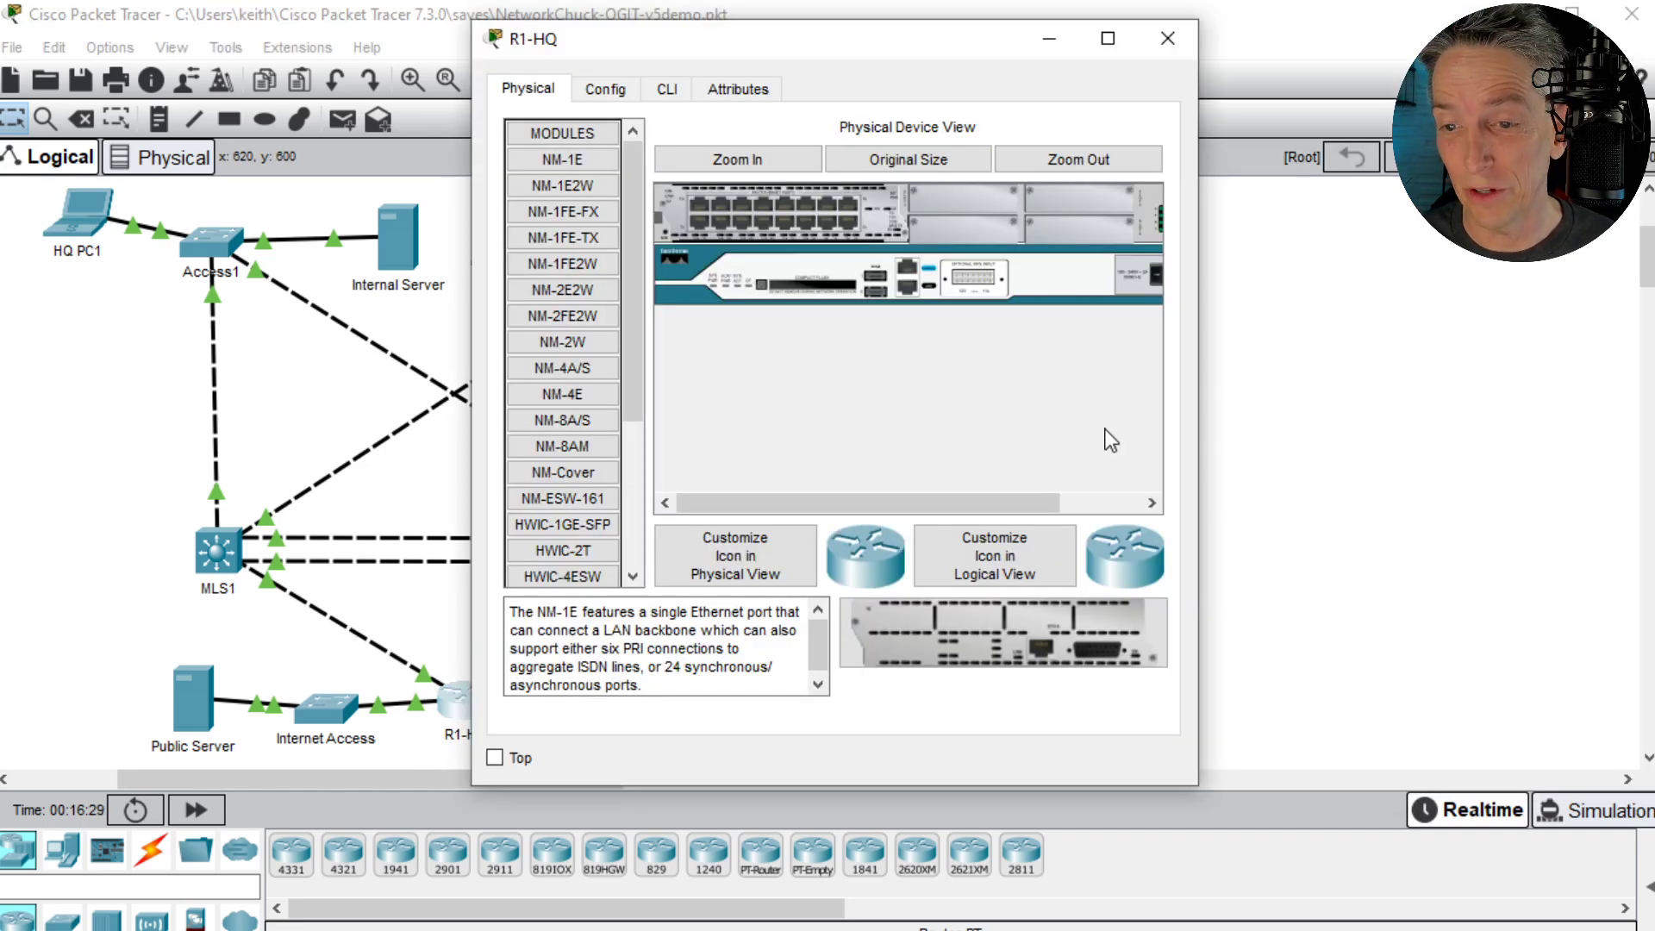
drag(1201, 412, 1651, 414)
drag(900, 29, 1177, 42)
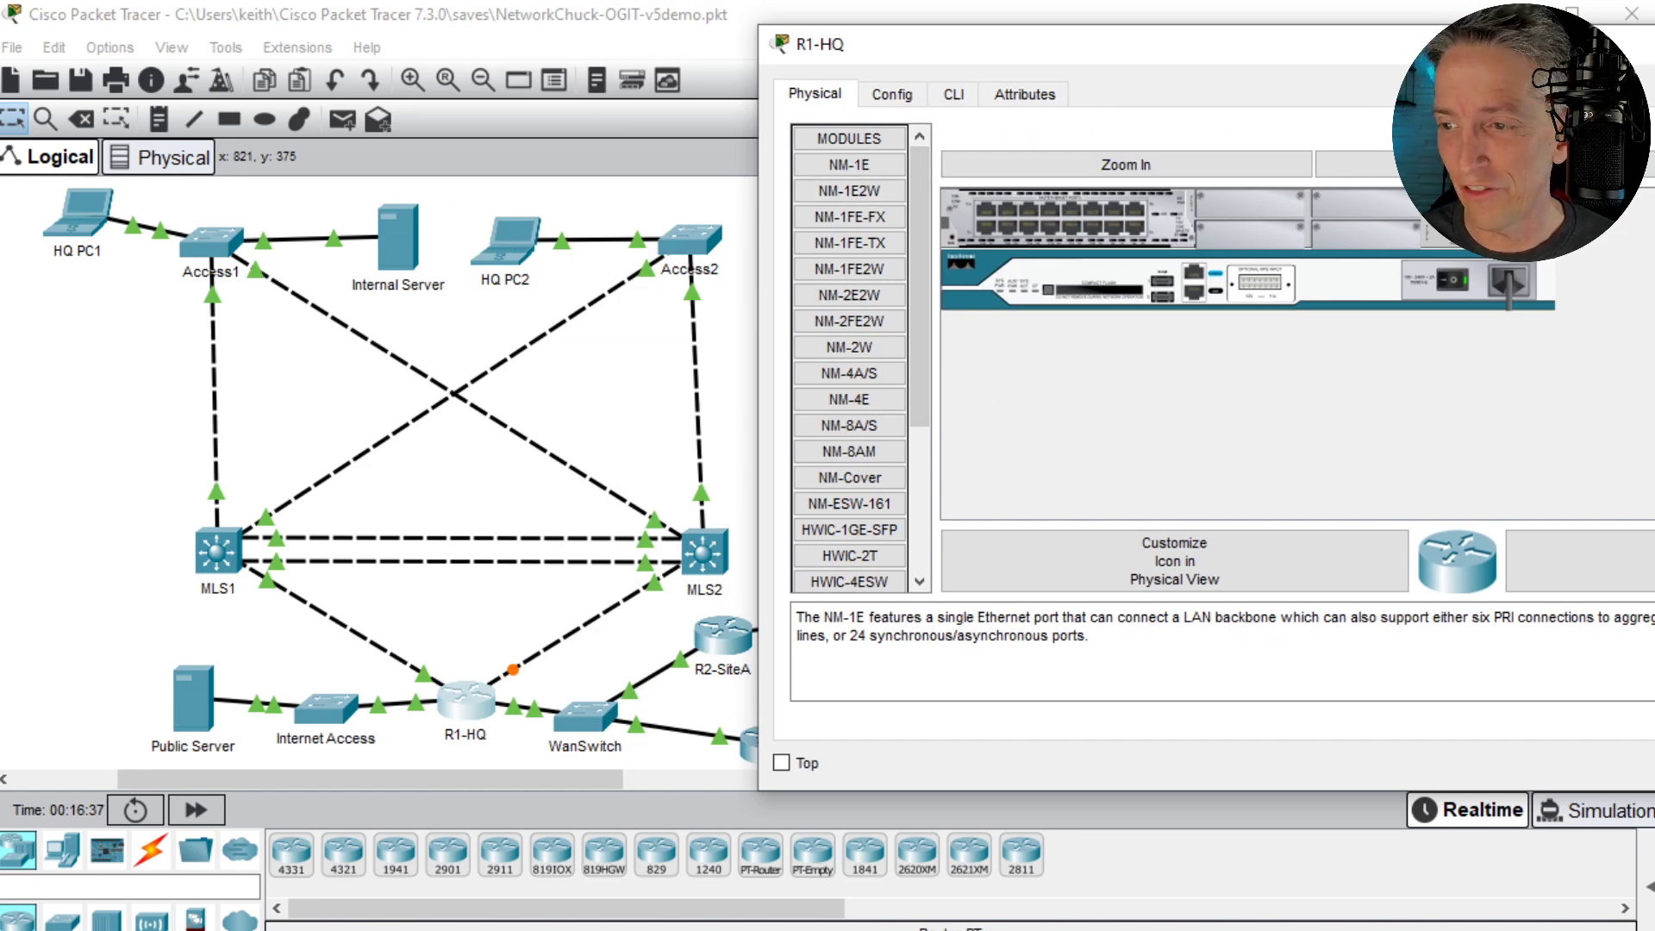
click(1120, 166)
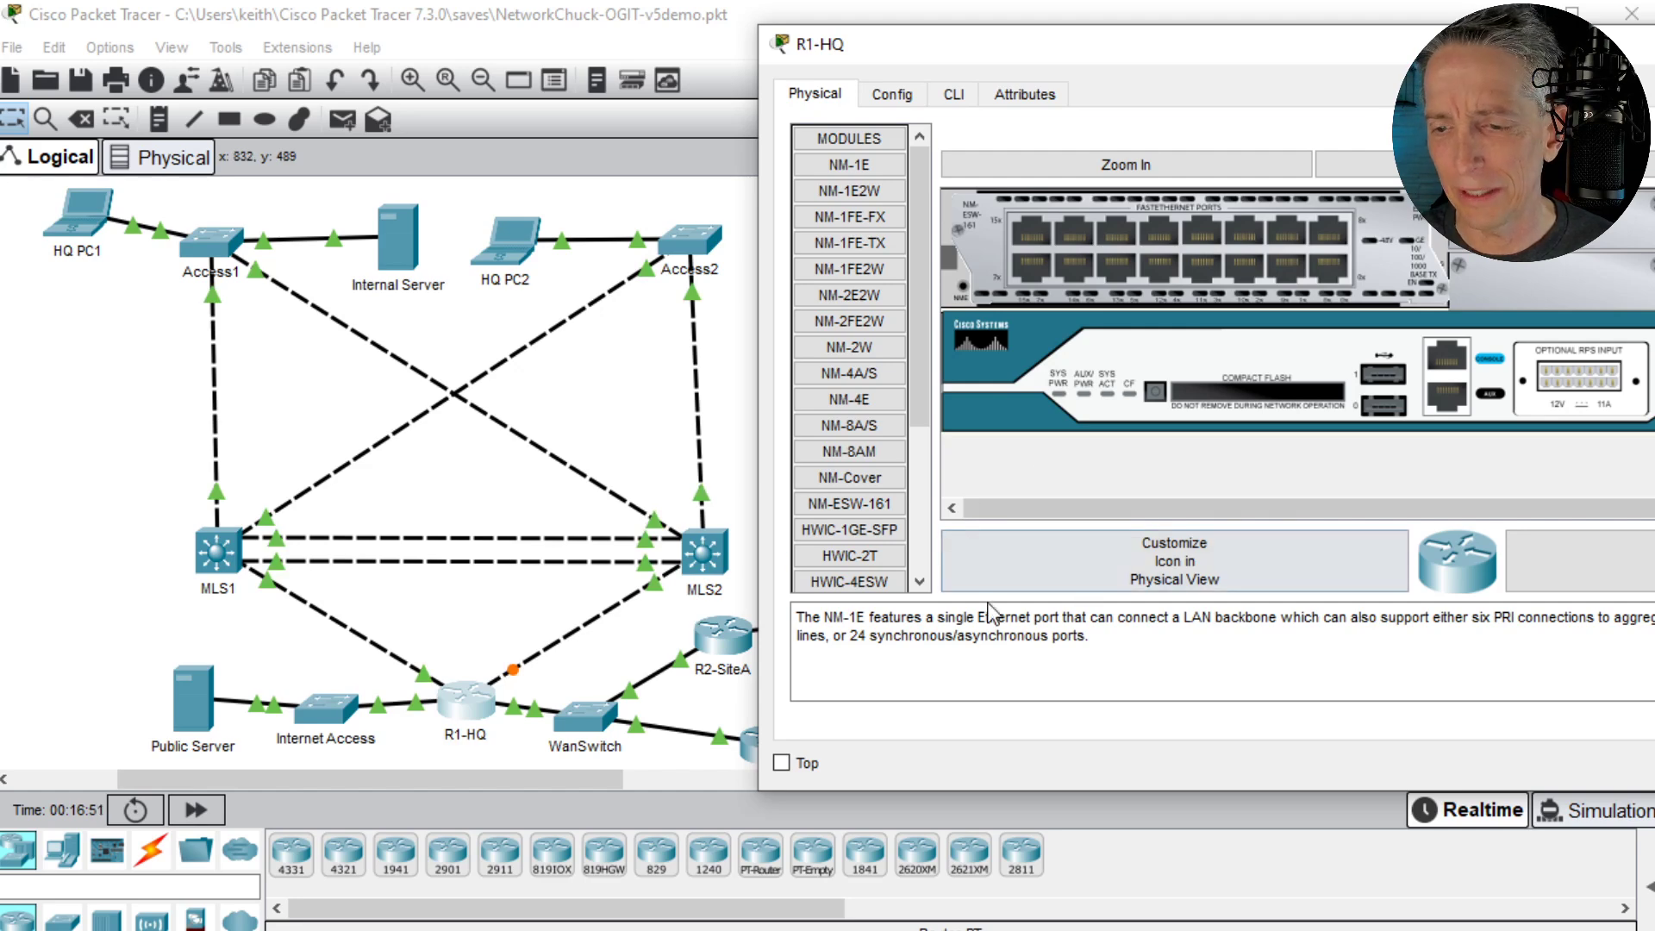
- Open R1-HQ's command line and enter privileged mode
click(955, 95)
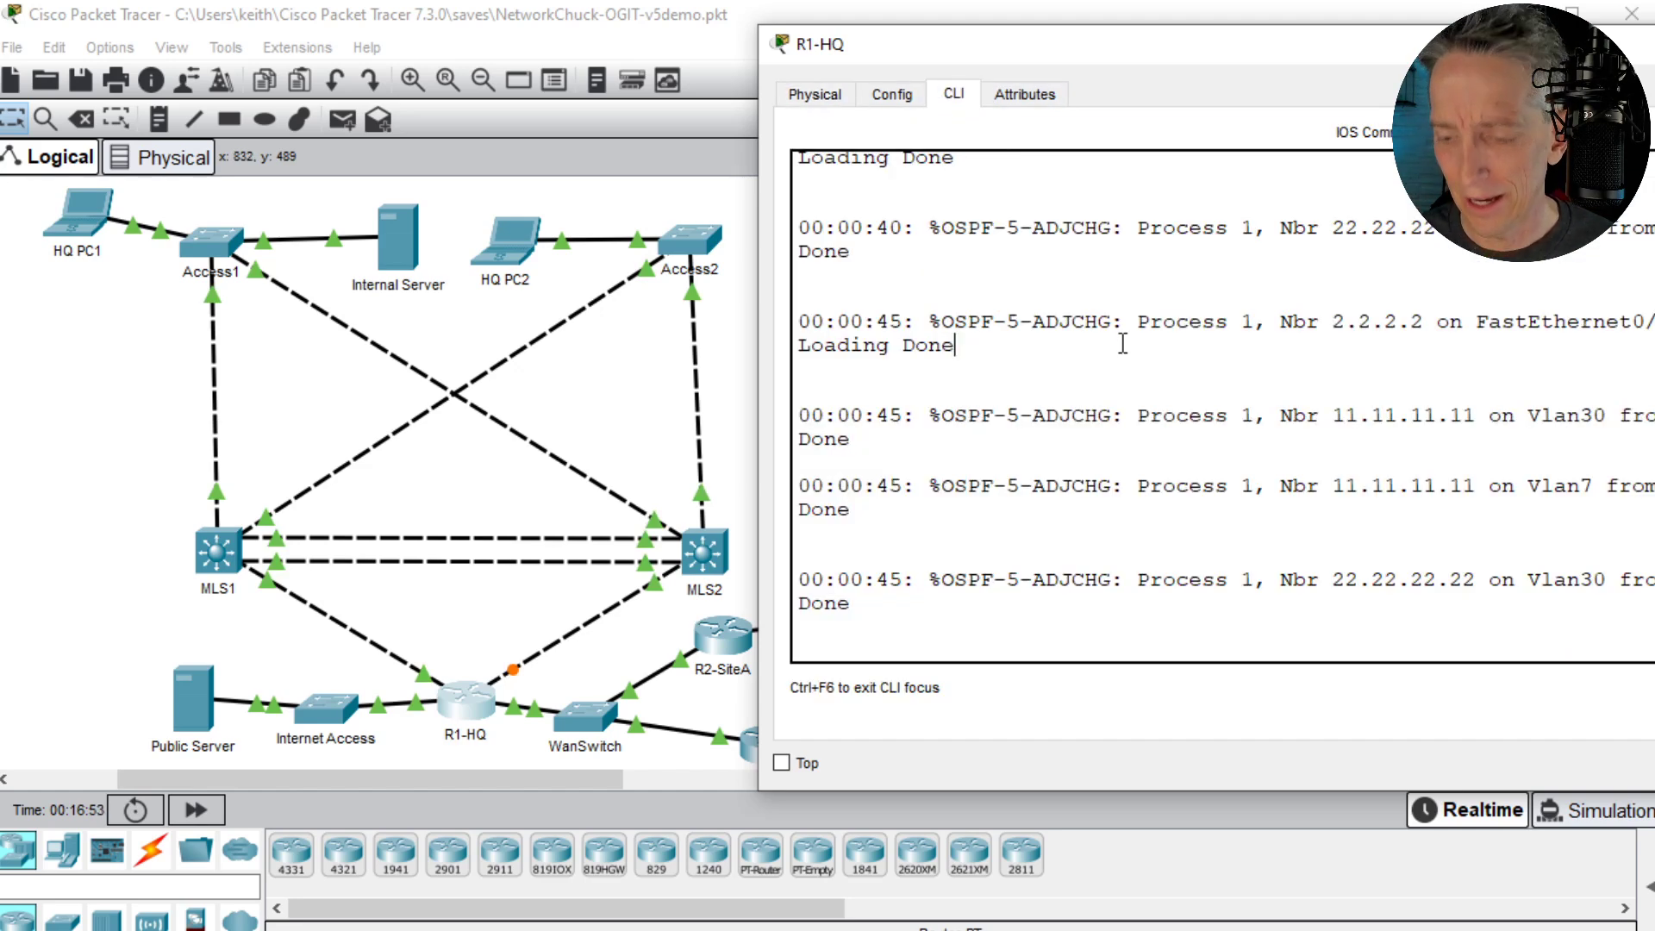
key(Return)
key(Return)
text(en)
- List the VLANs on R1-HQ with show vlan brief and highlight the R1-MLS VLAN entry
key(Return)
key(Return)
text(show)
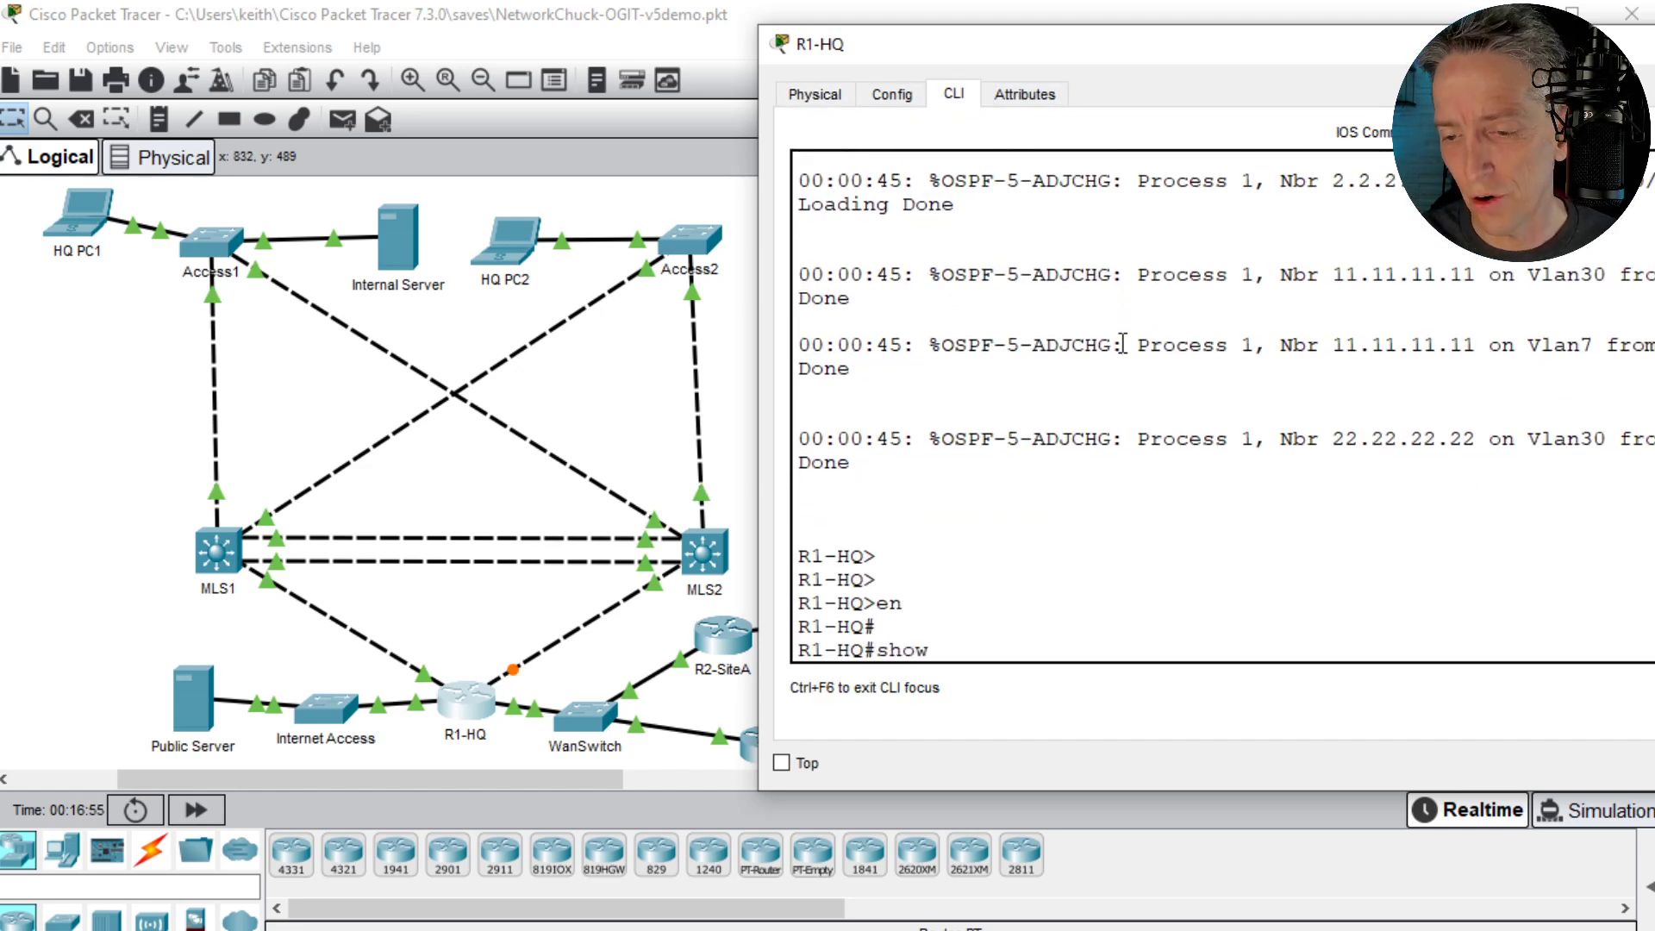
text( vlan brief)
key(Return)
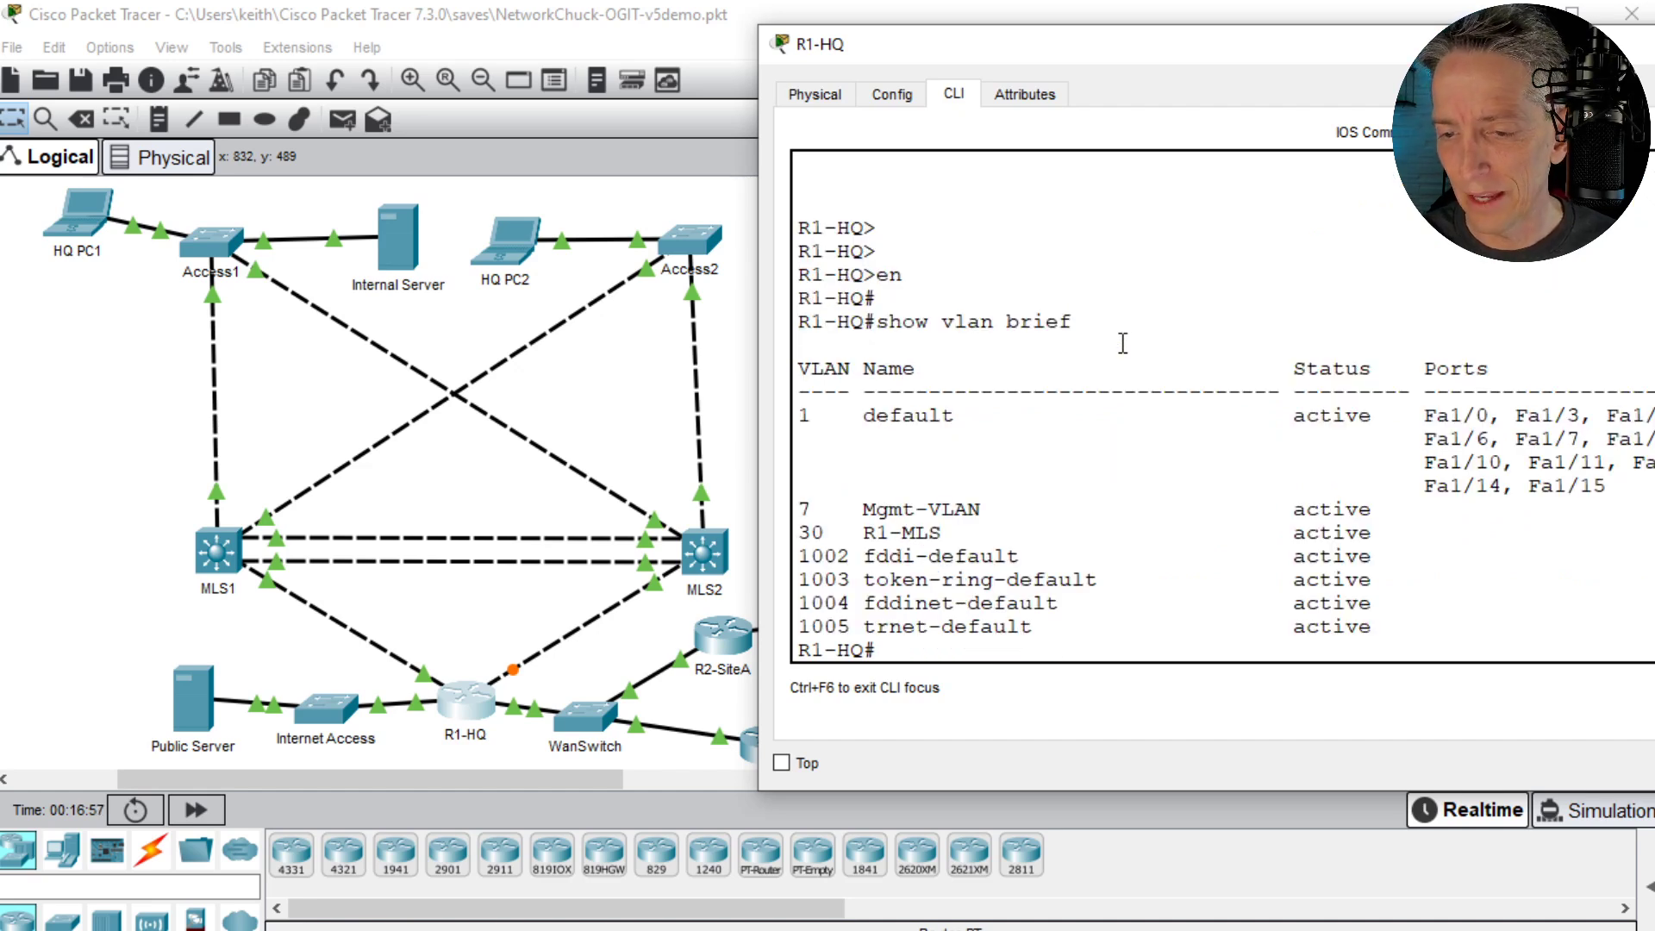
triple_click(907, 535)
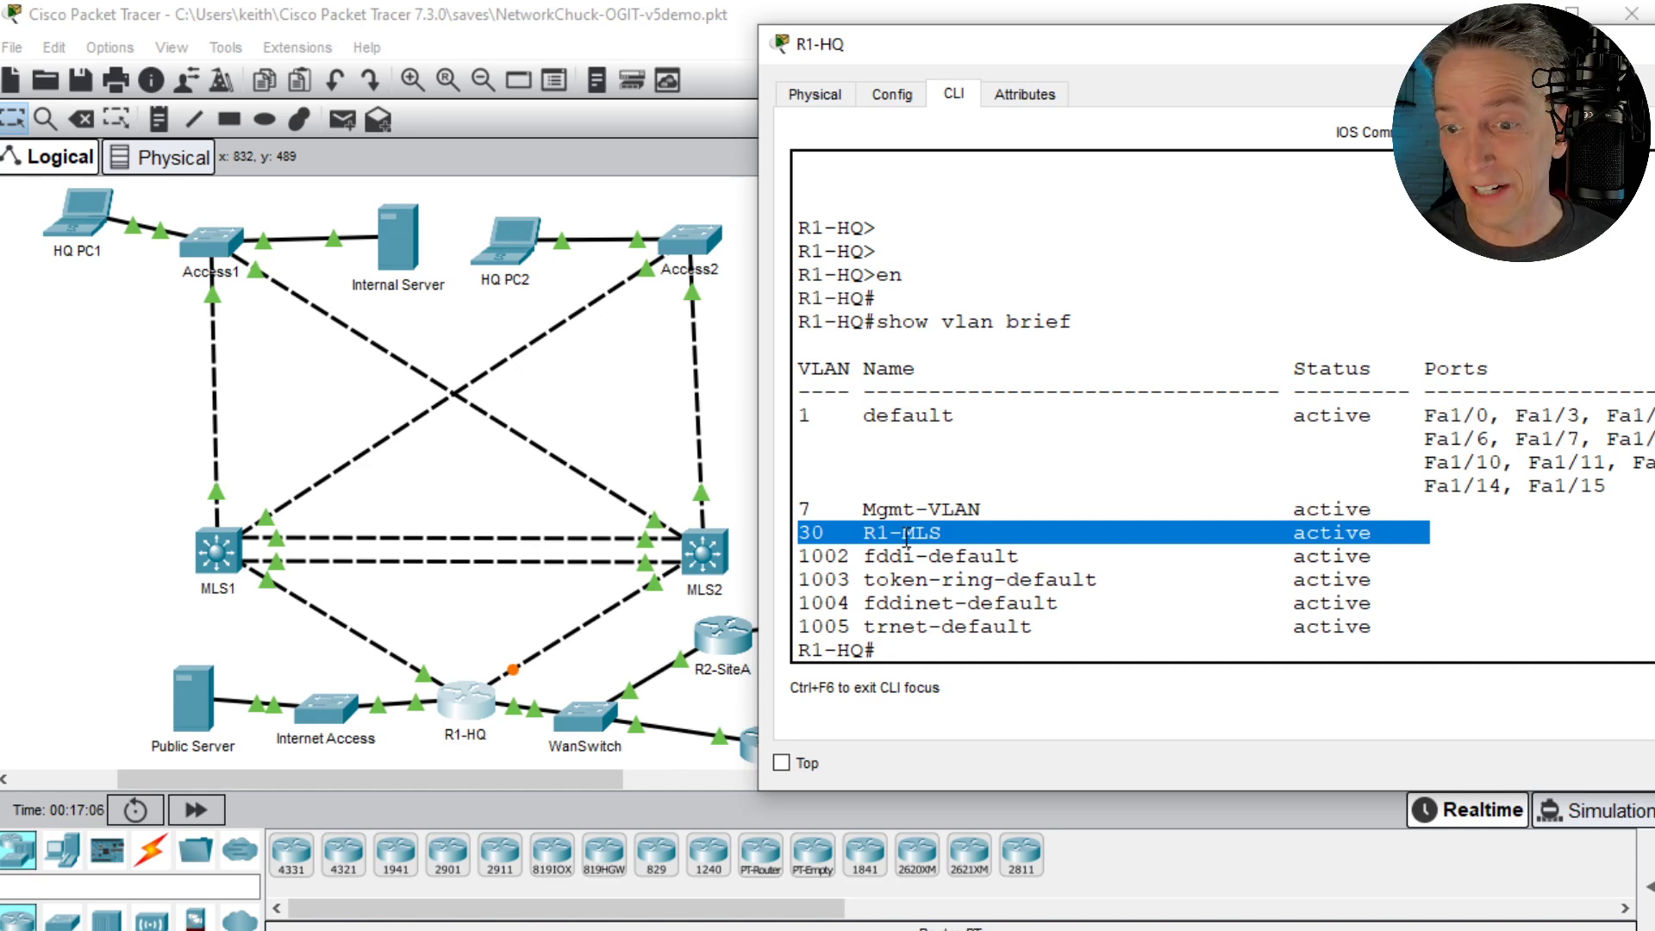
- List R1-HQ's OSPF neighbors with show ip ospf neighbor and highlight the last two neighbor entries
key(Return)
text(show ip ospf)
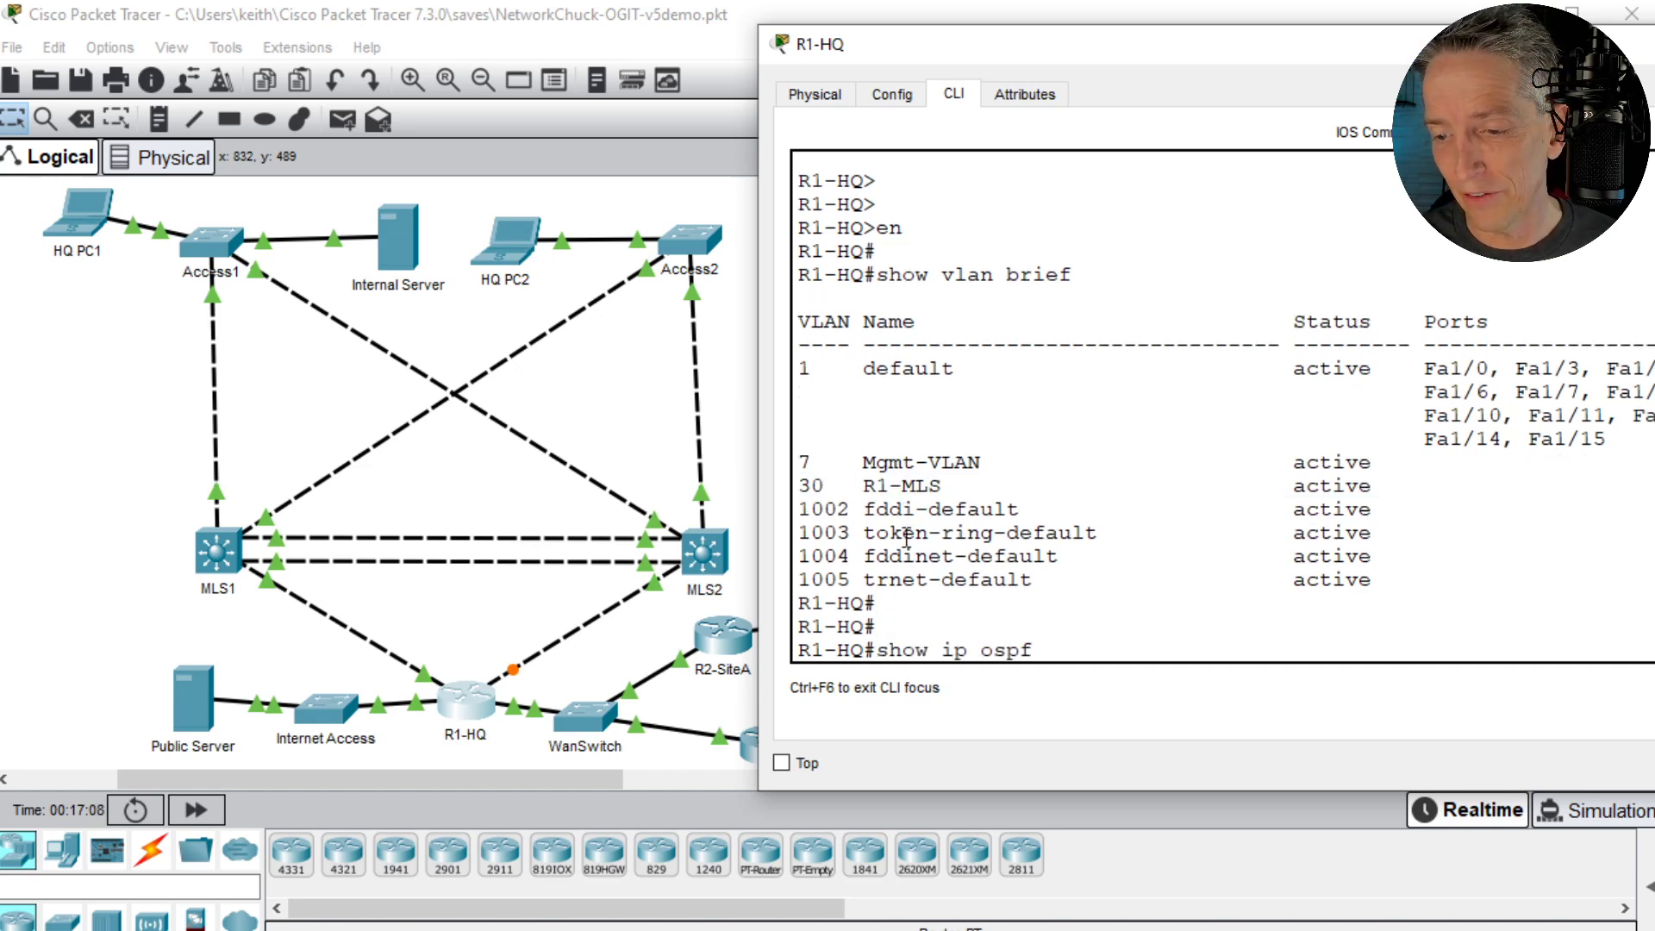
text( ne)
key(Tab)
key(Return)
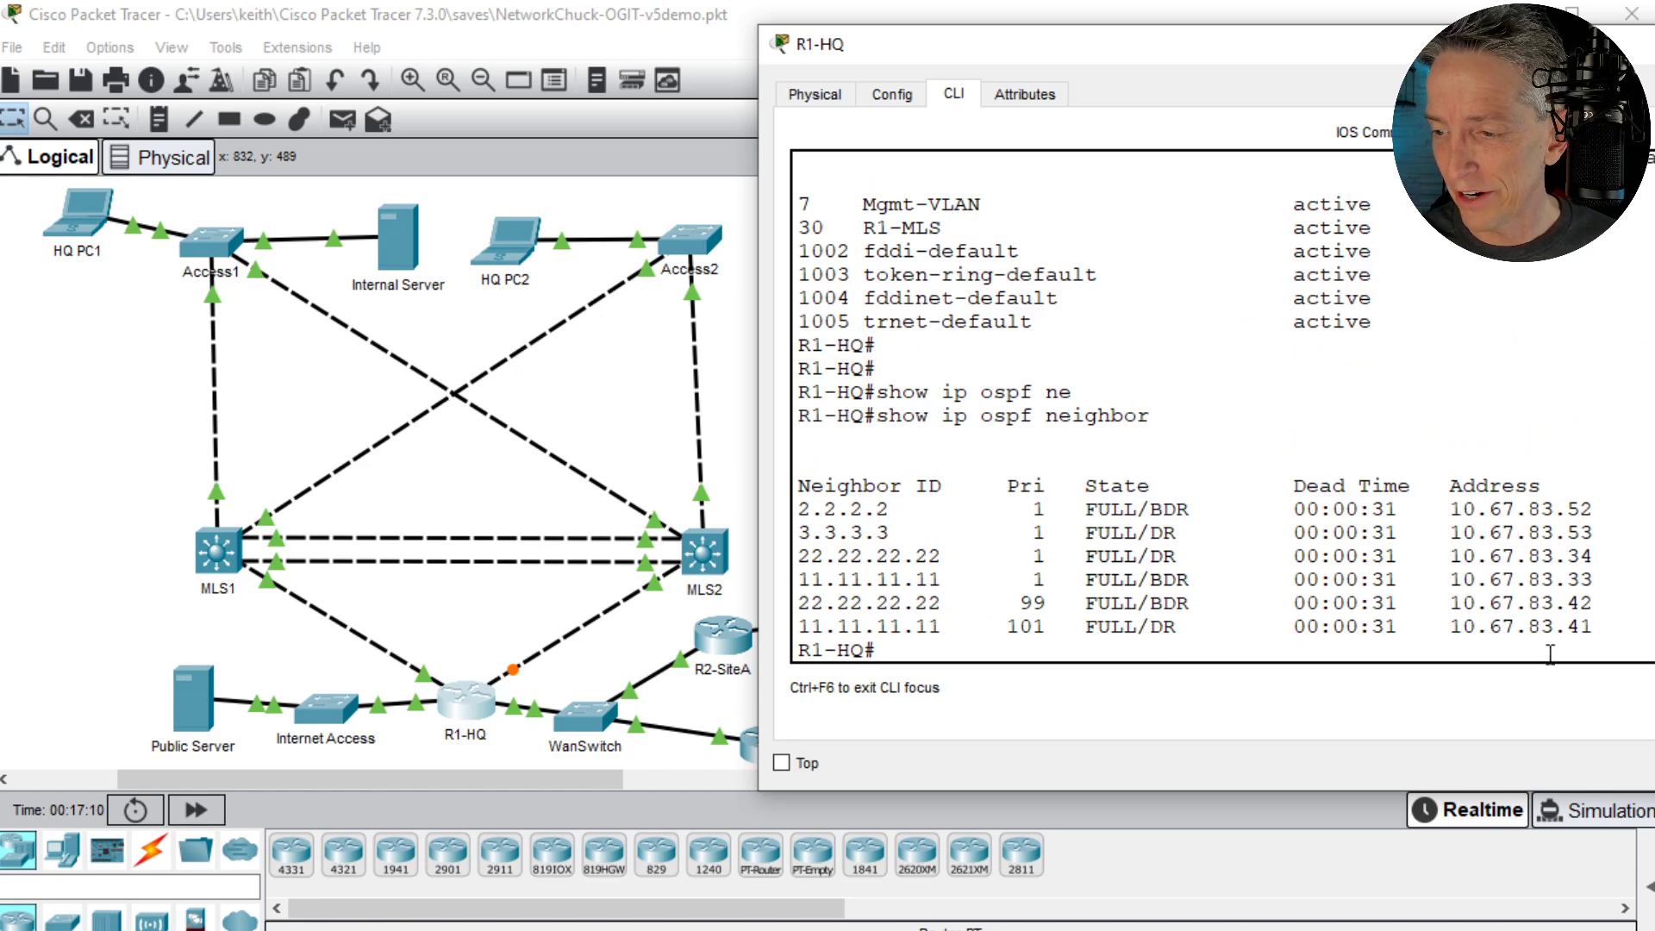
drag(797, 603, 1621, 626)
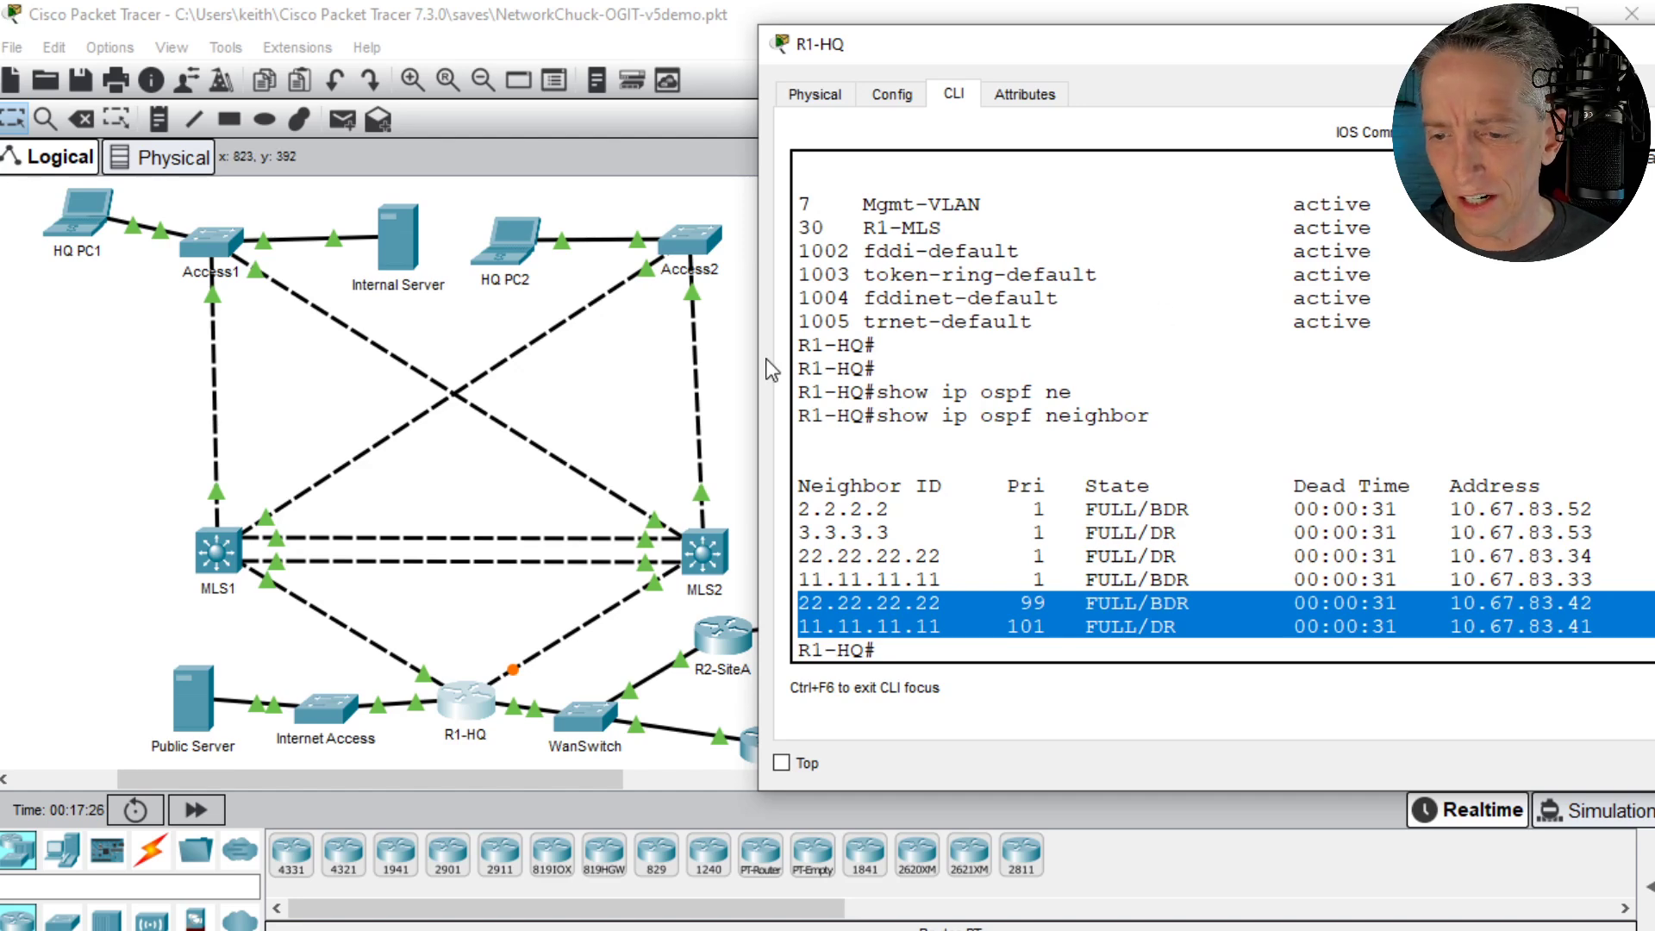
- Display R1-HQ's routing protocol details with show ip protocols and highlight the two network addresses under Routing for Networks
click(1224, 348)
key(Return)
key(Return)
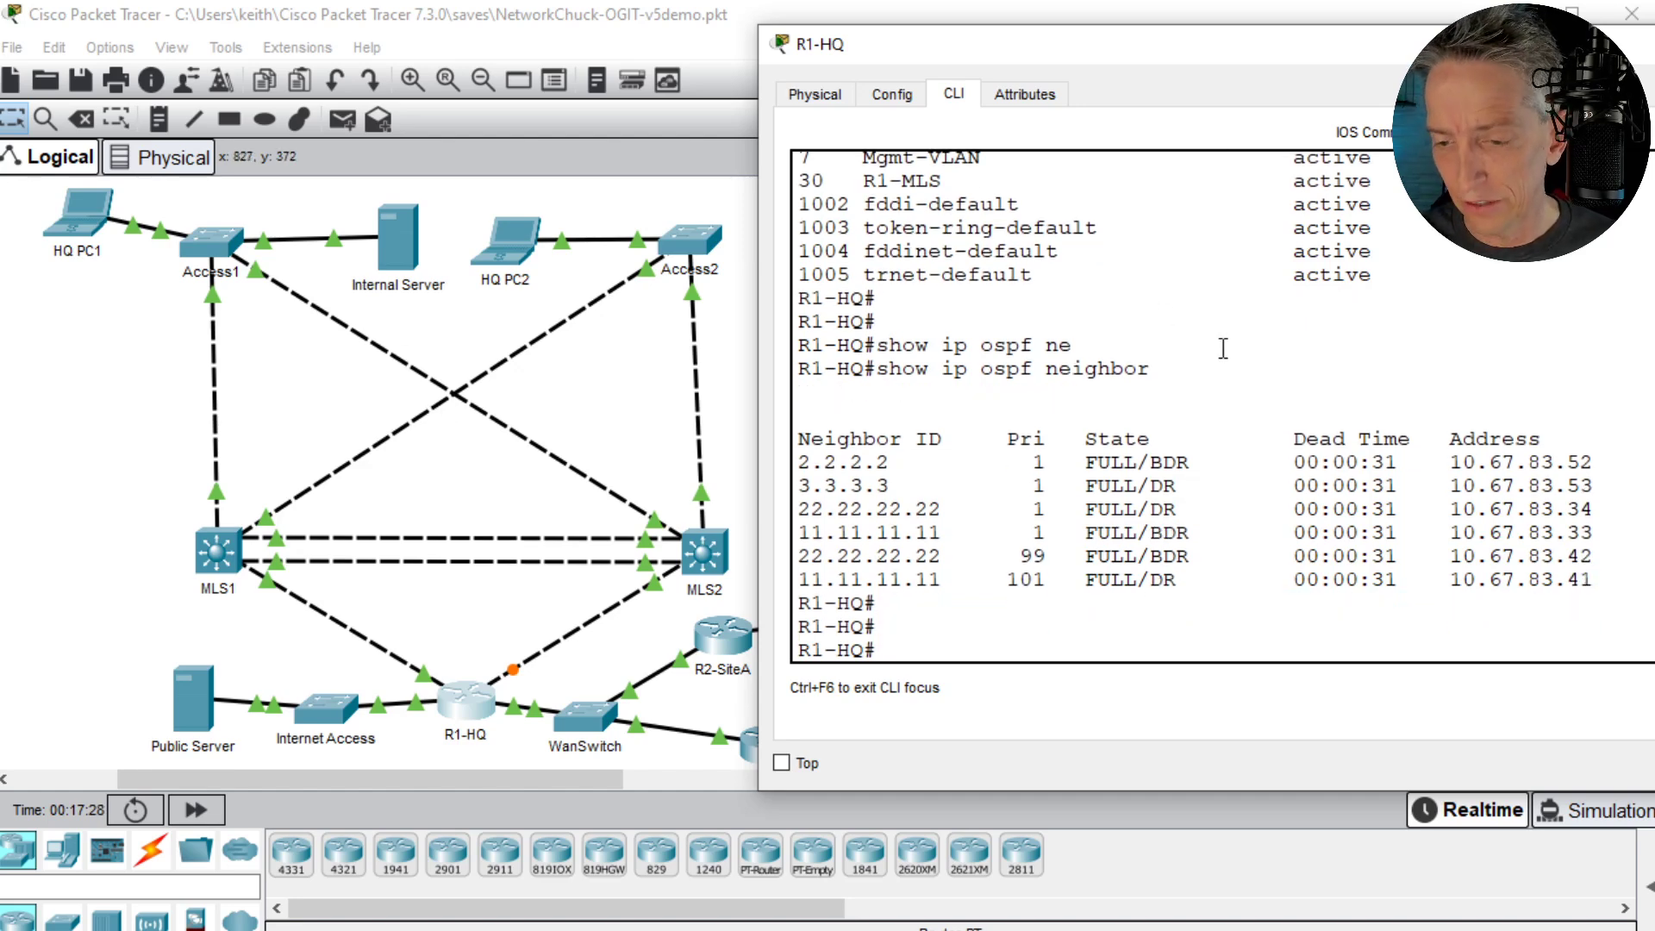
text(shpo)
key(BackSpace)
text(ow ip pro)
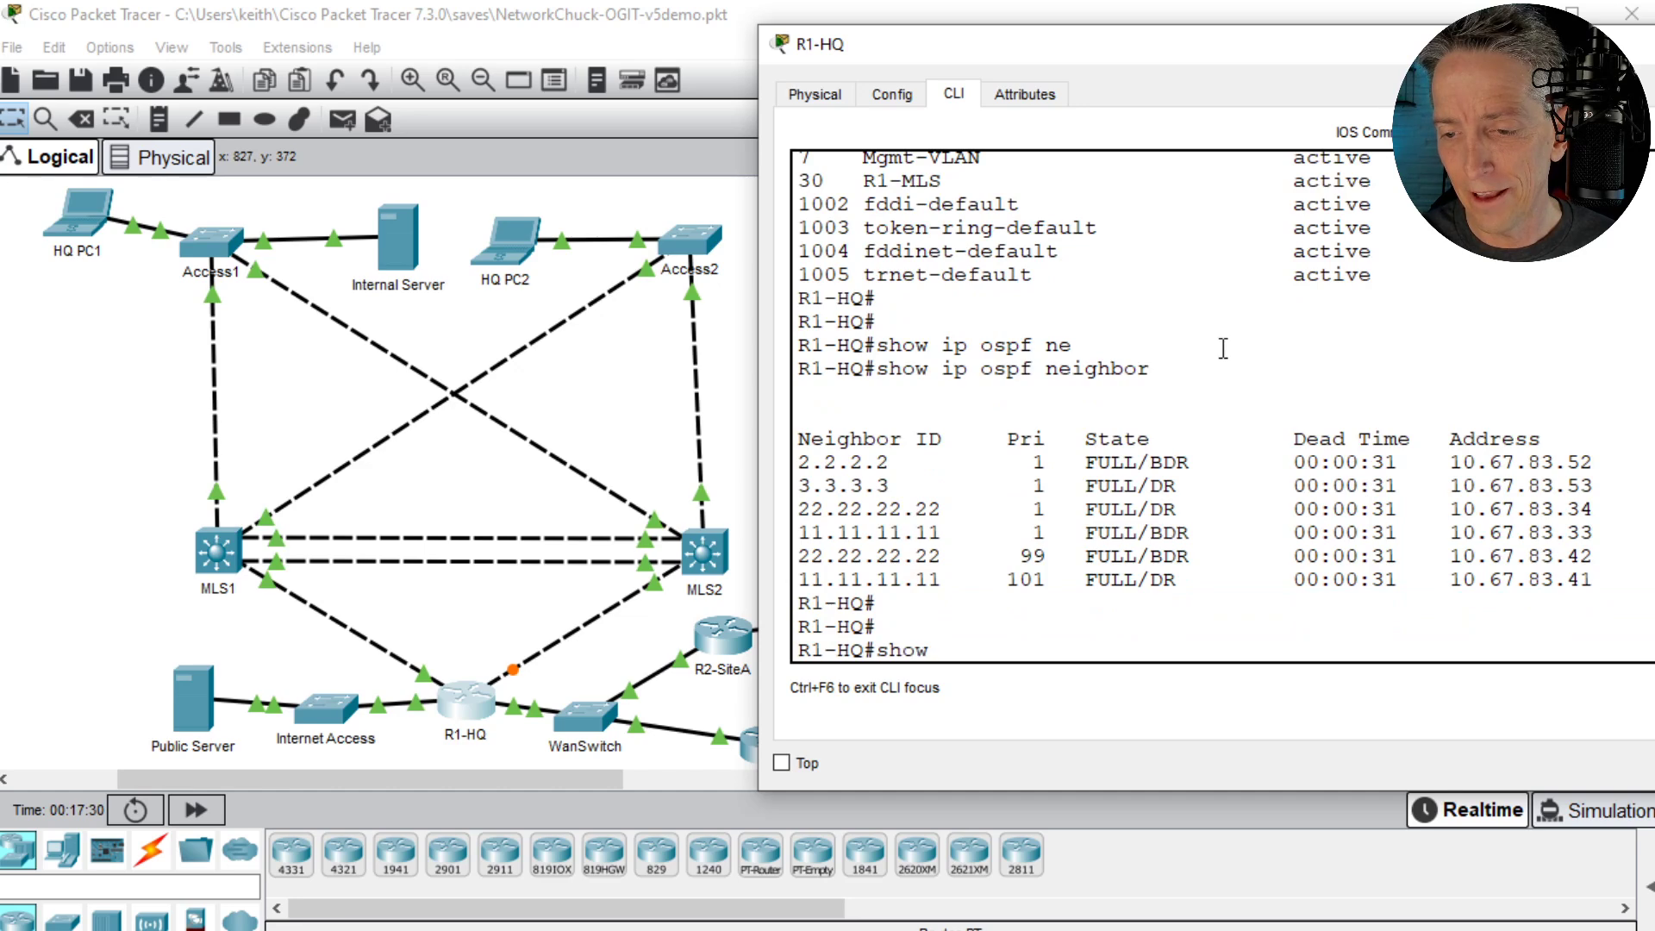
key(Tab)
key(Return)
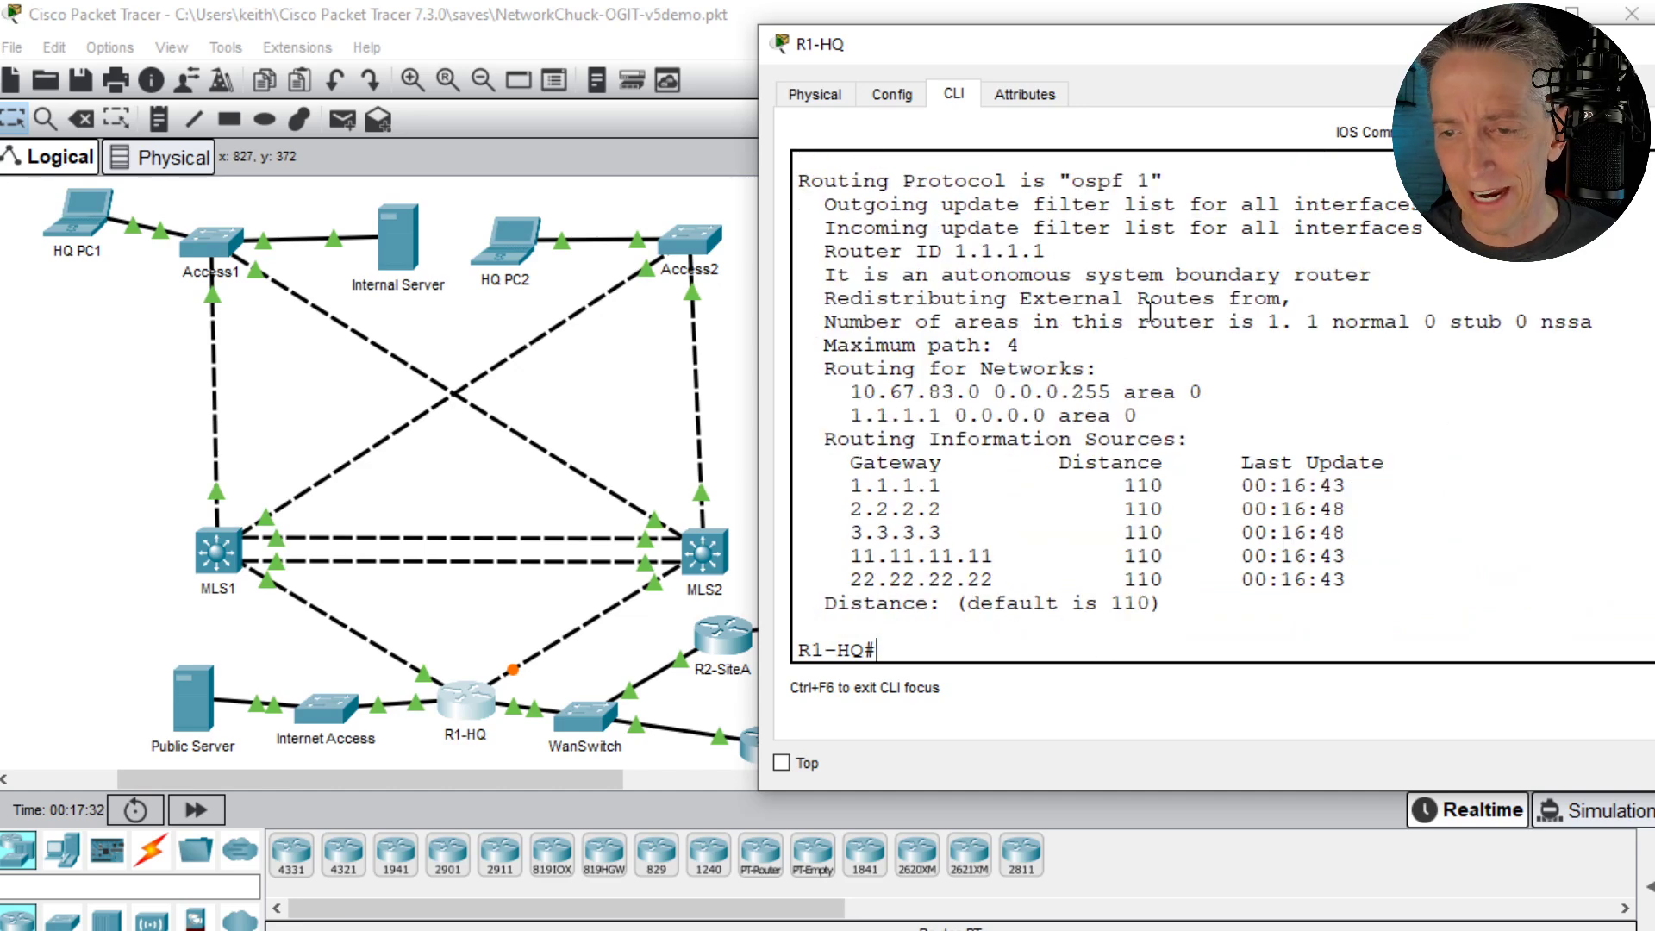
drag(854, 389, 960, 395)
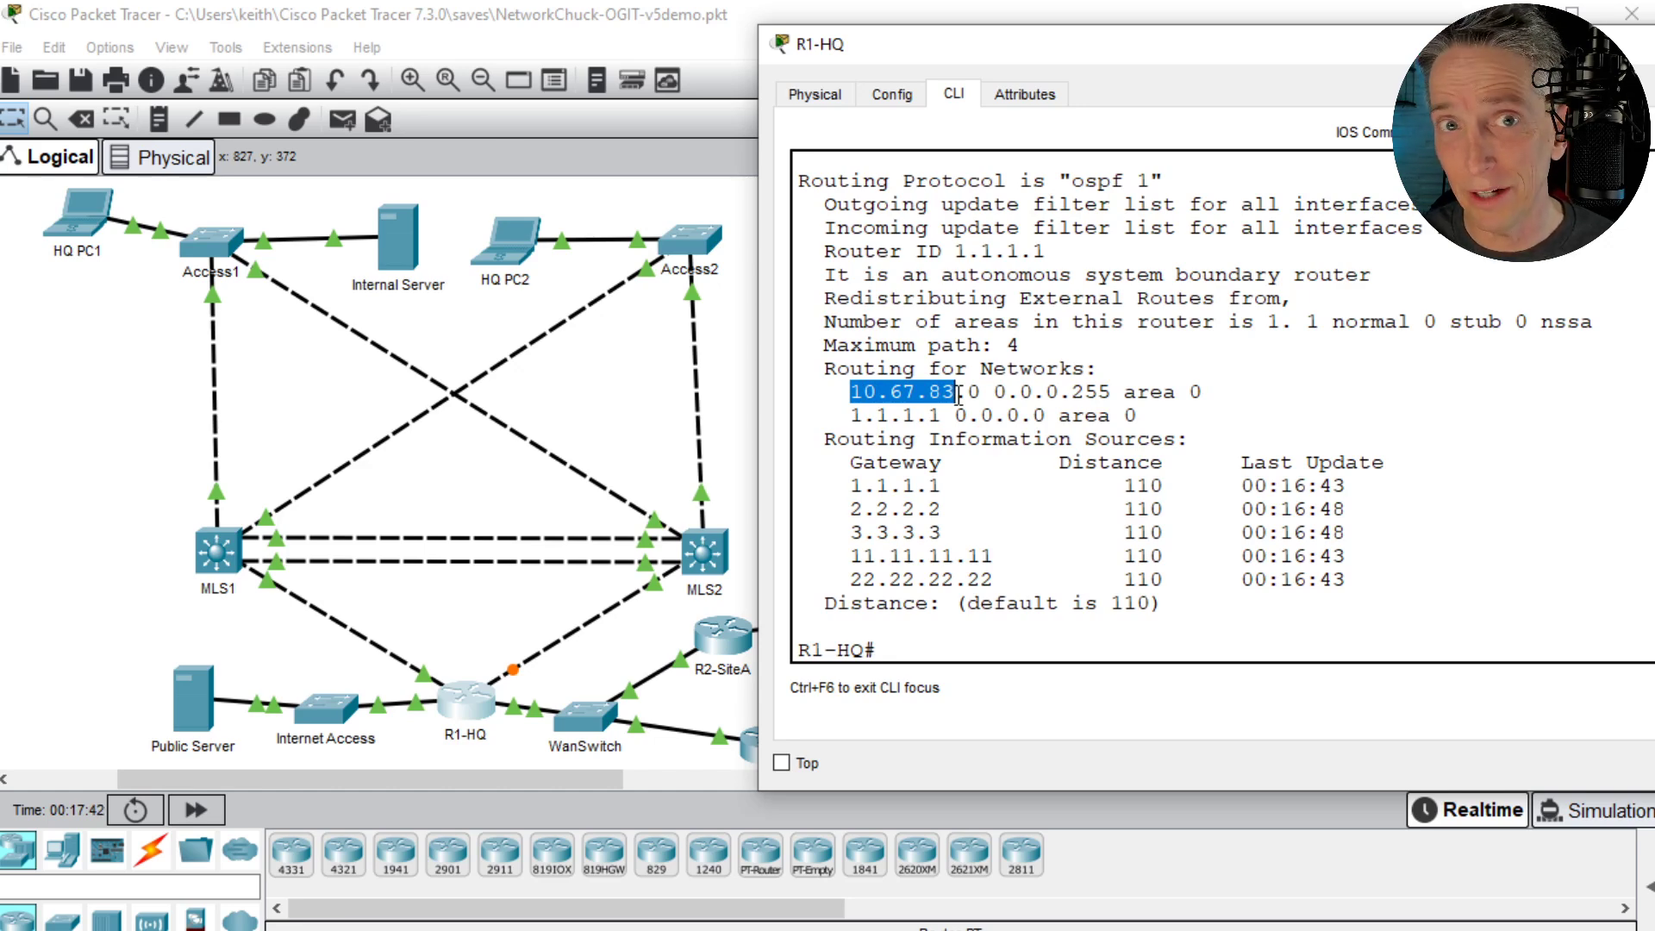
drag(851, 416, 943, 417)
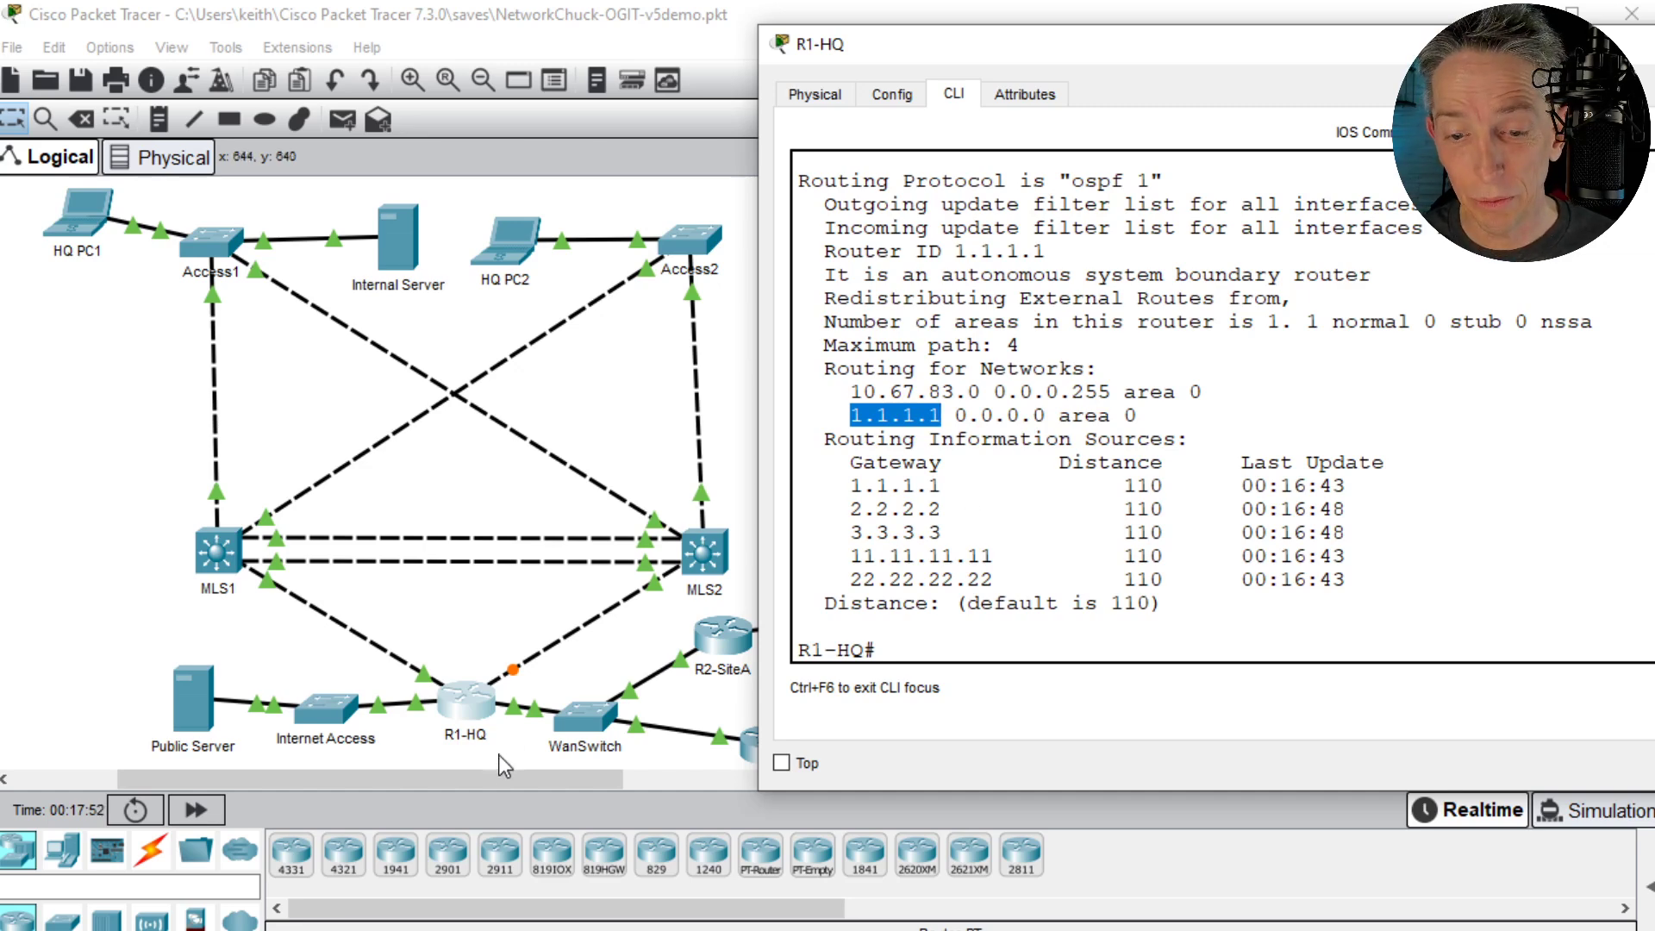
- Display show ip nat statistics on R1-HQ and highlight the outside interfaces, inside interfaces and access list name
click(1300, 379)
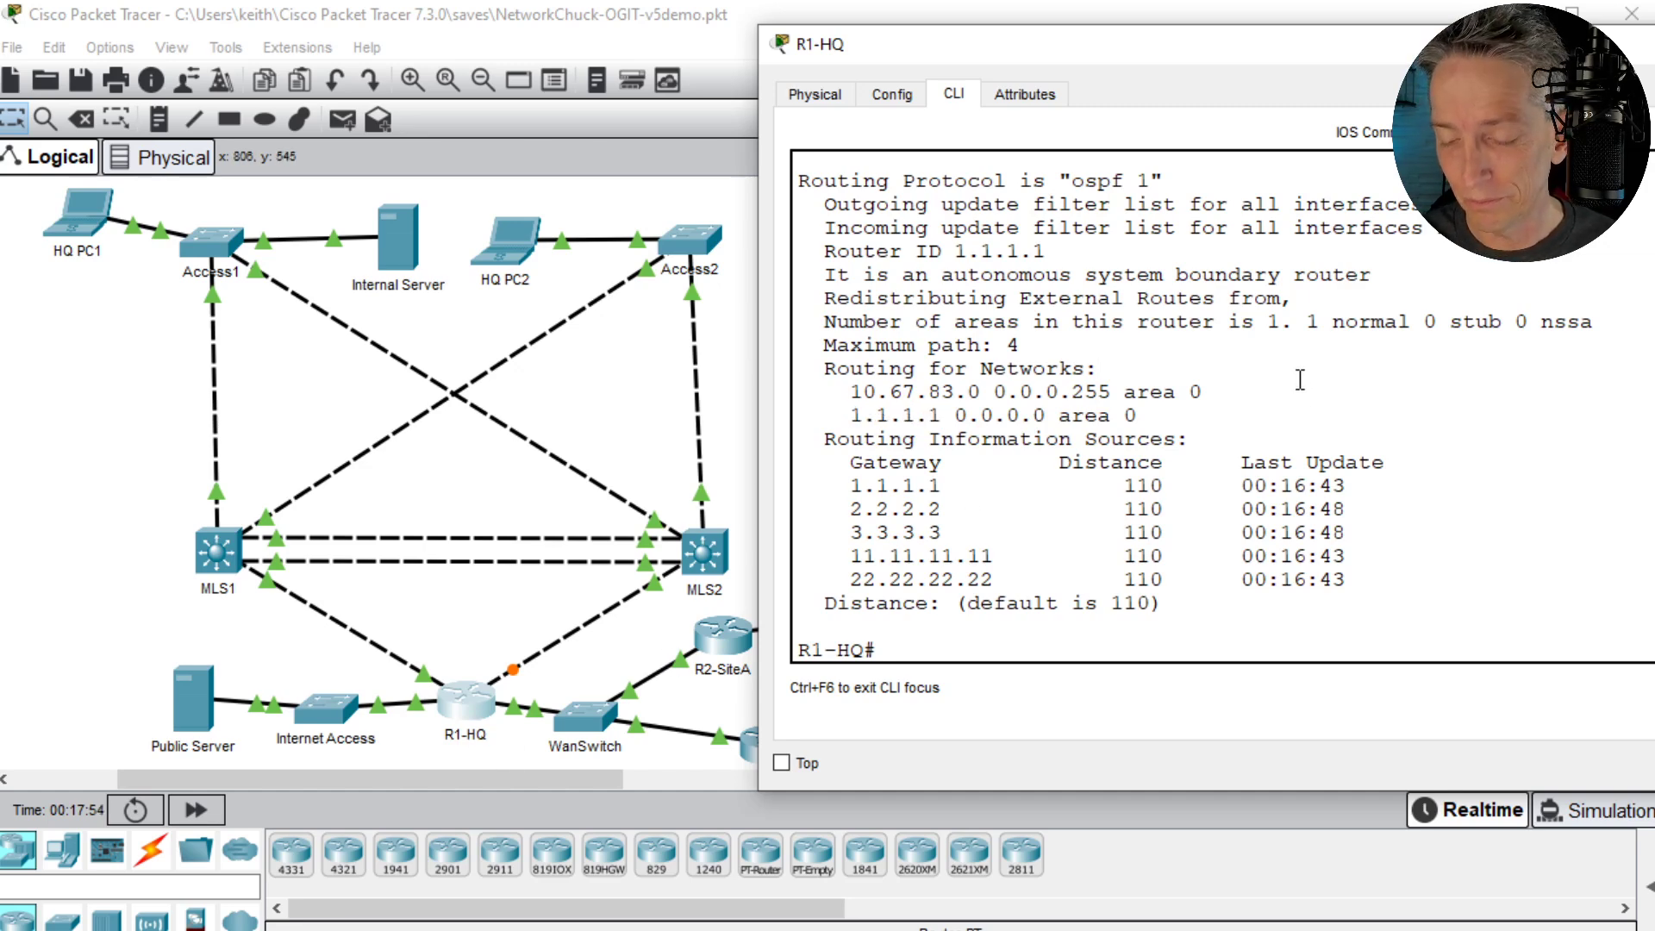
key(Return)
key(Return)
key(Return)
text(show ip nat)
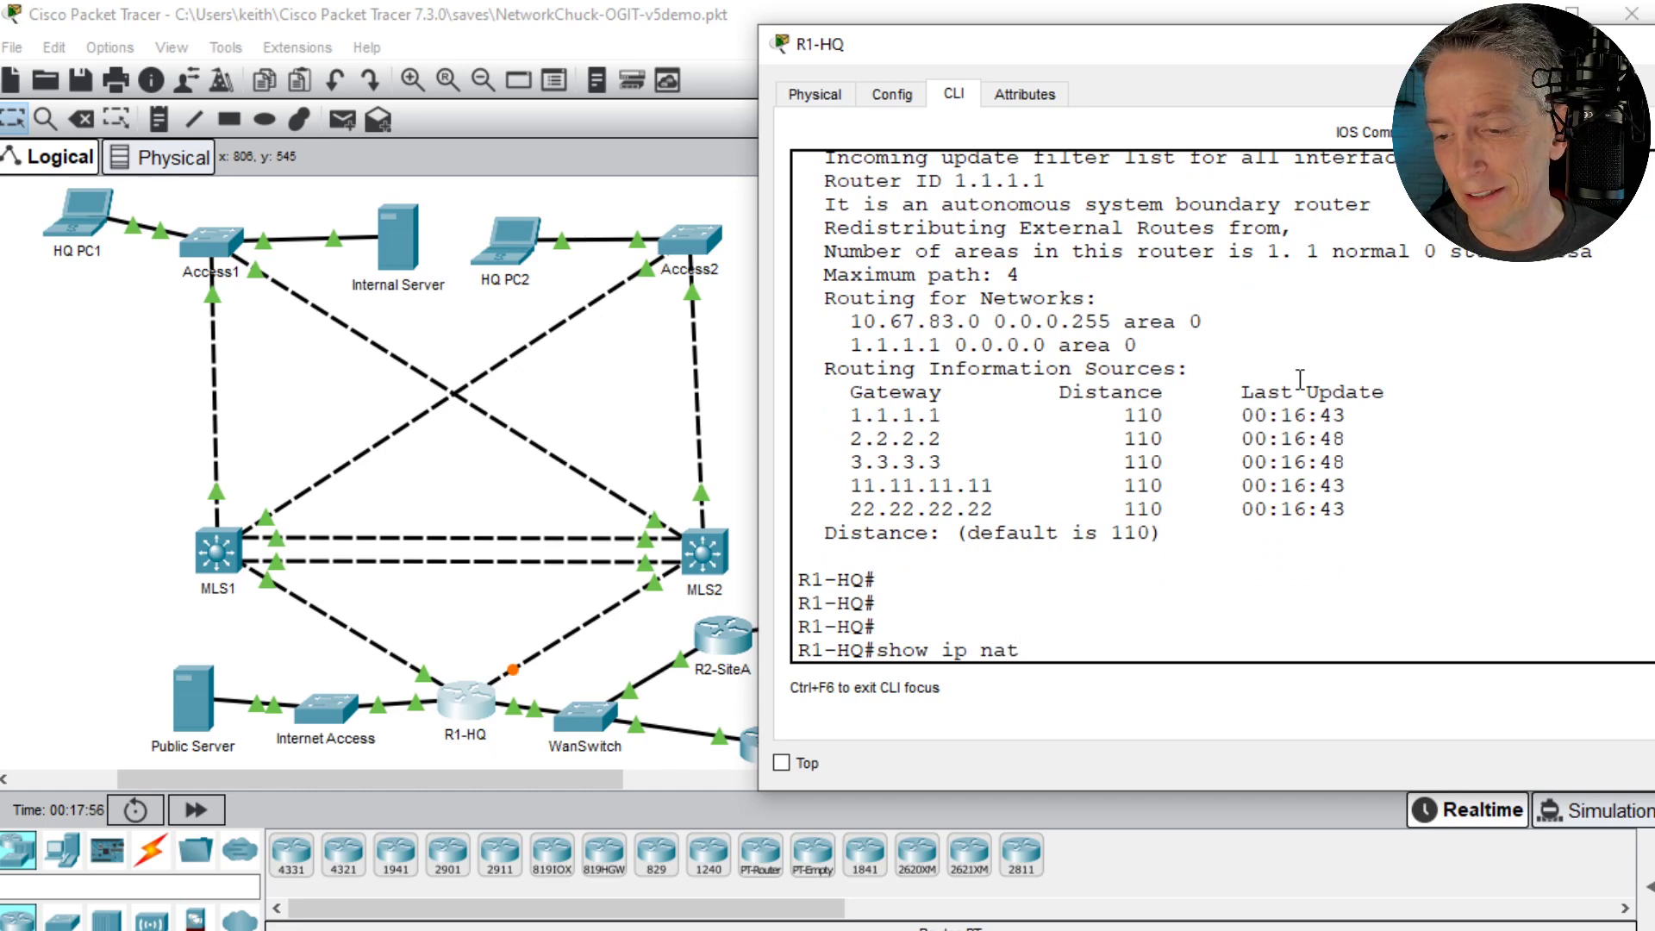
text( st)
key(Tab)
key(Return)
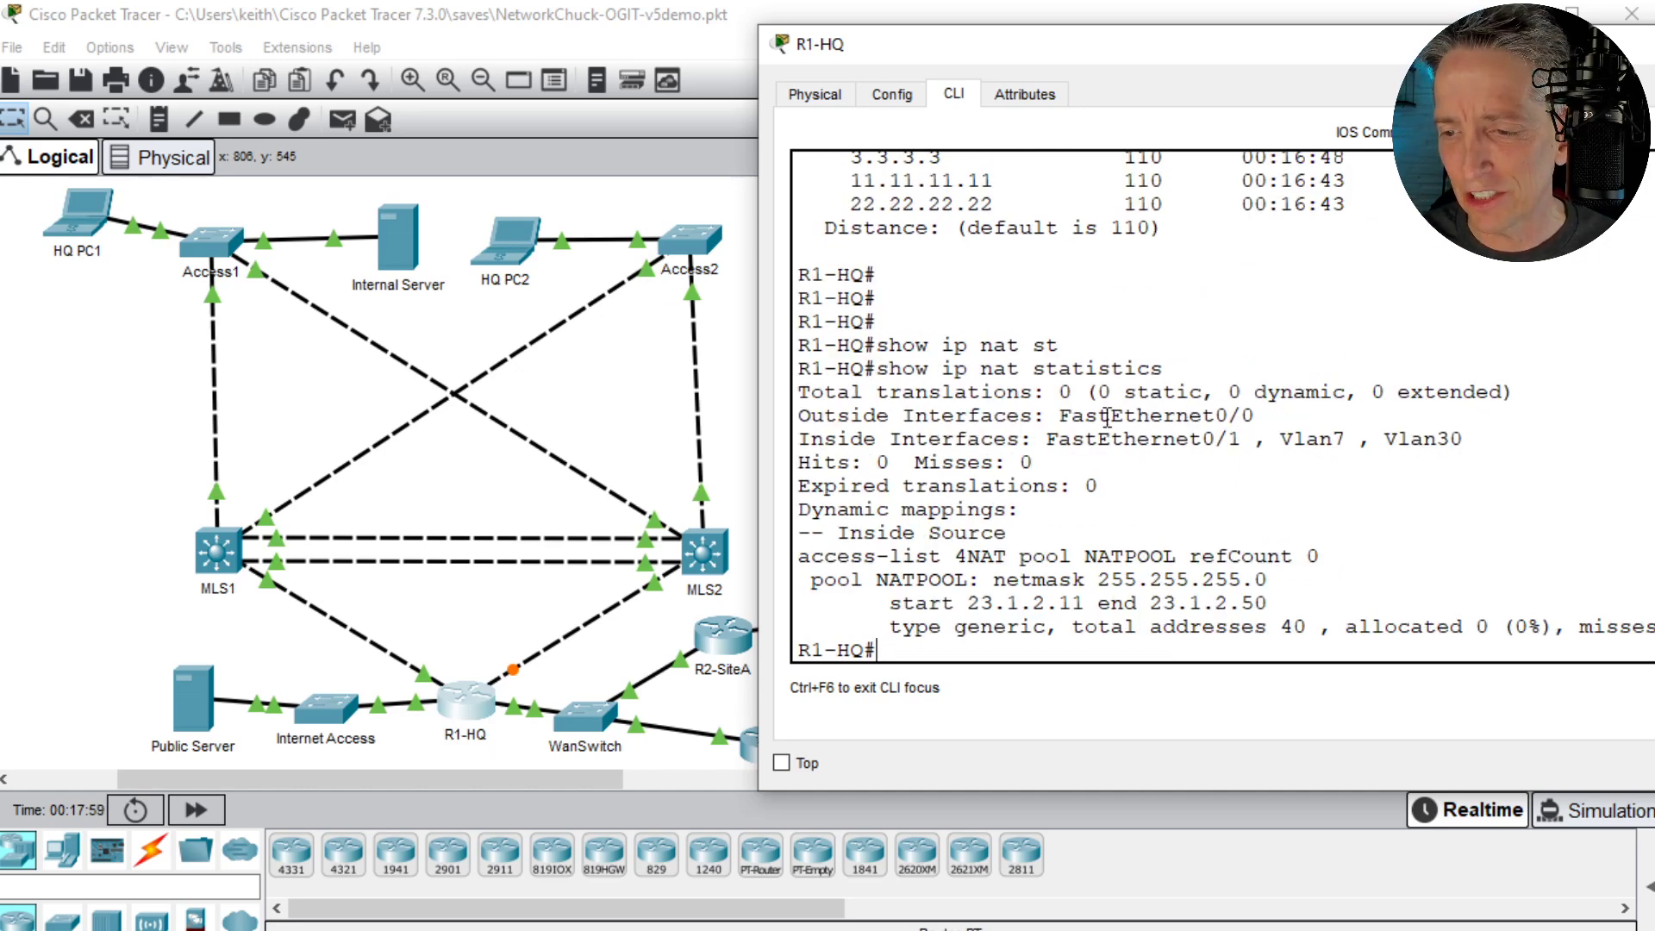
drag(798, 415, 1302, 415)
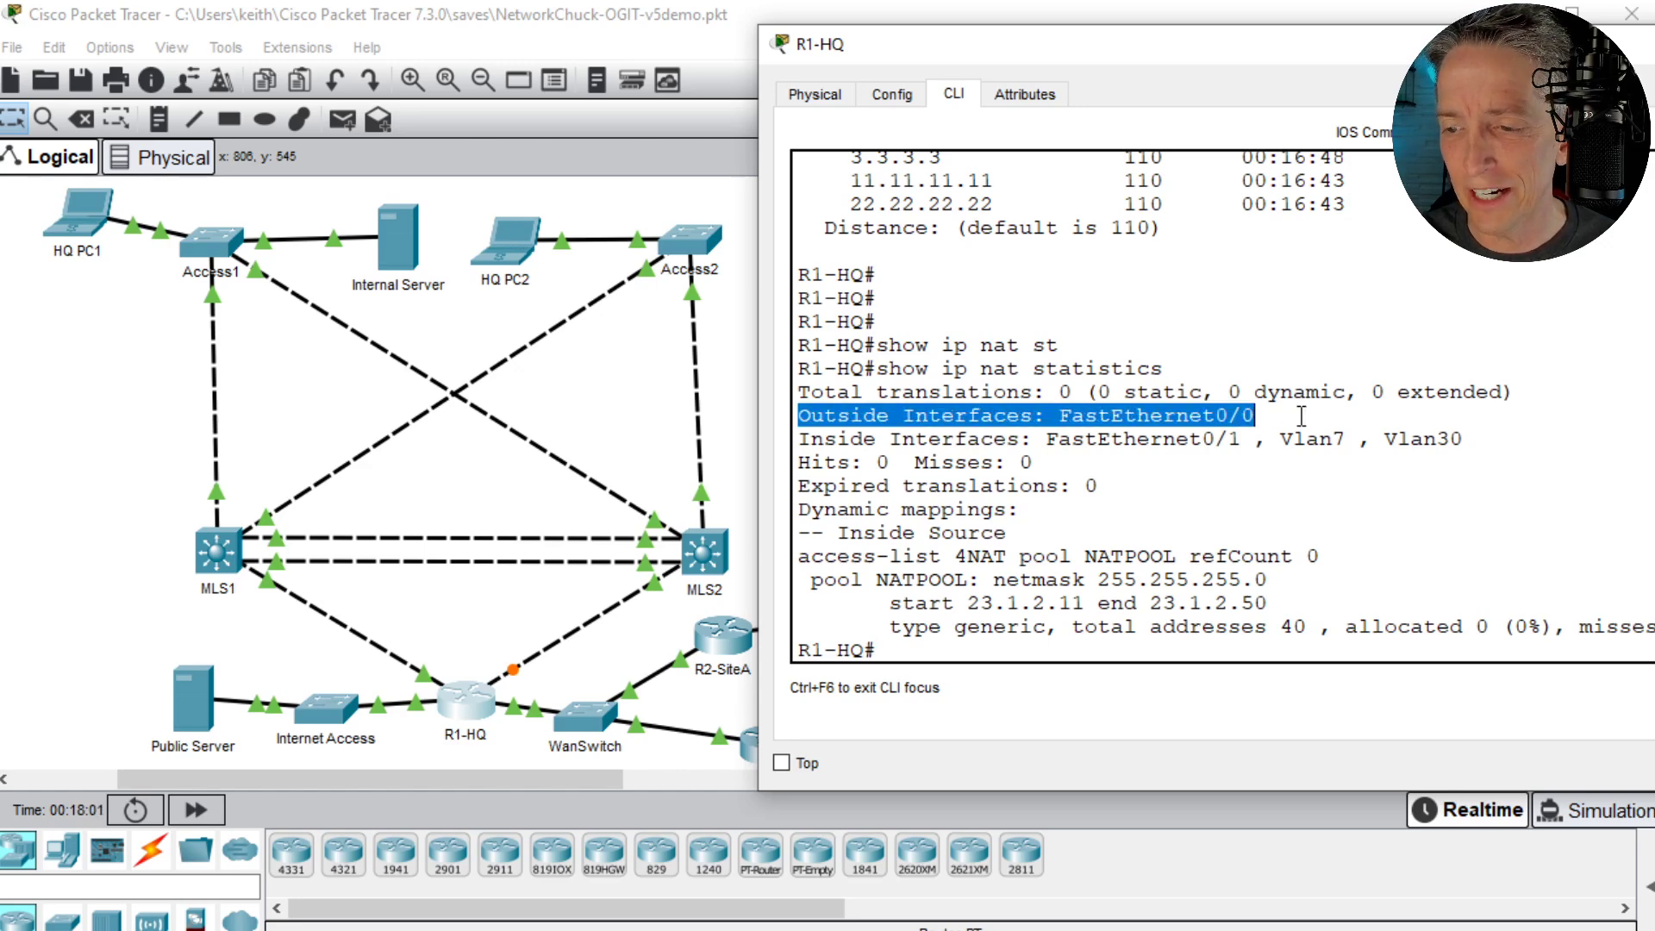
triple_click(861, 438)
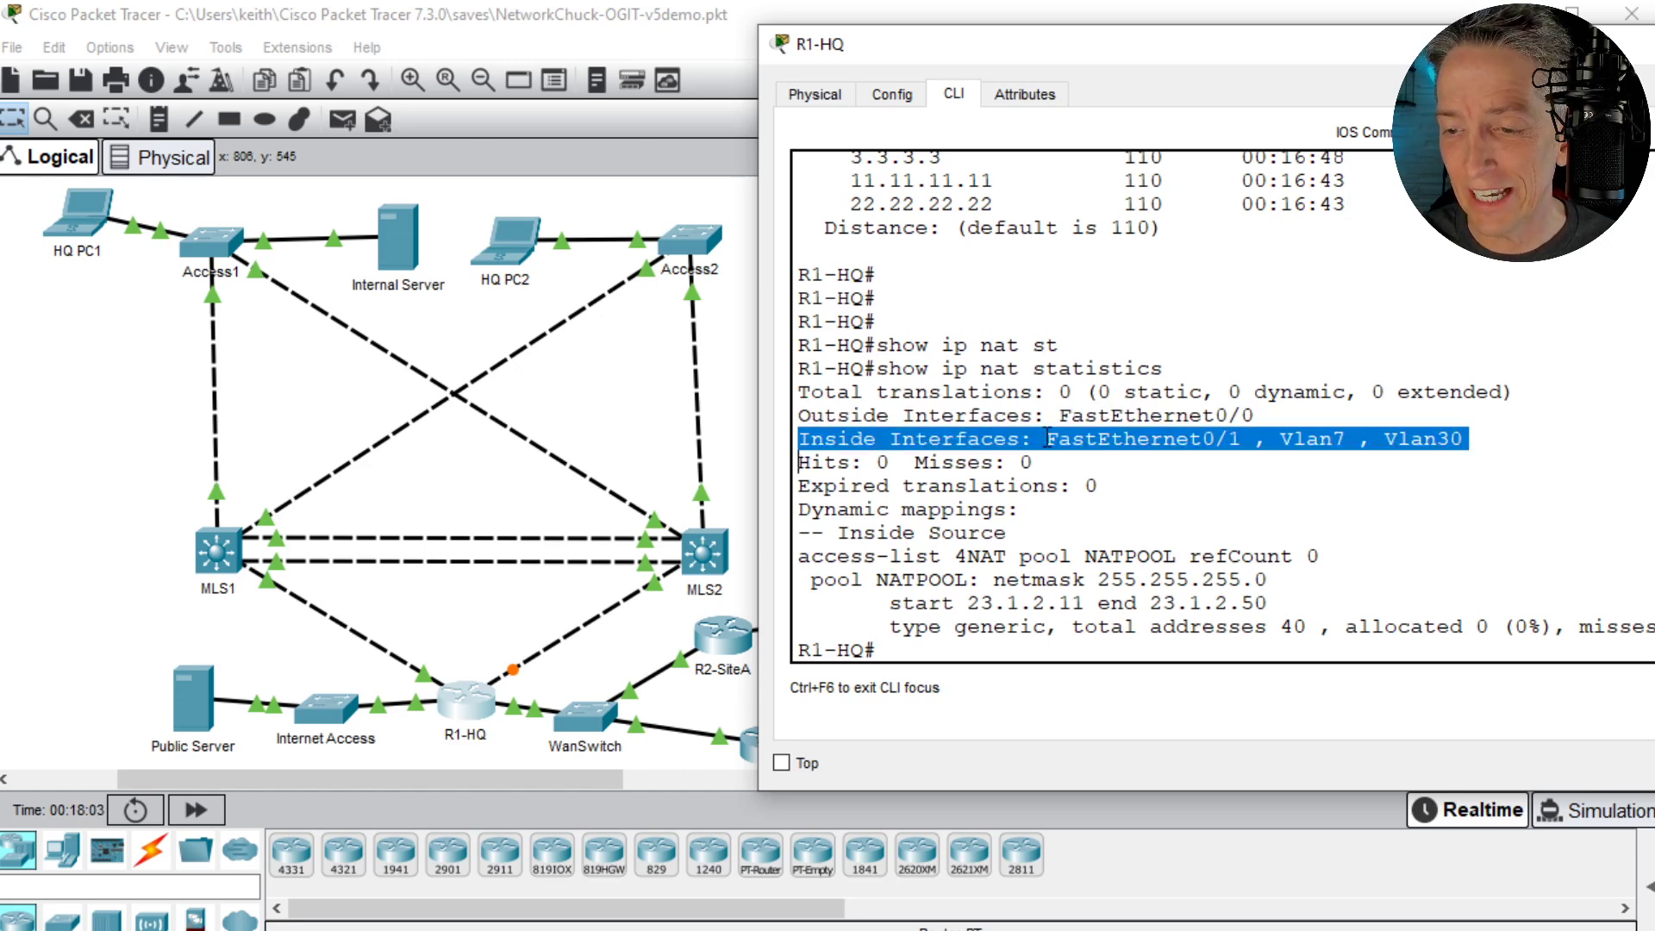
double_click(968, 556)
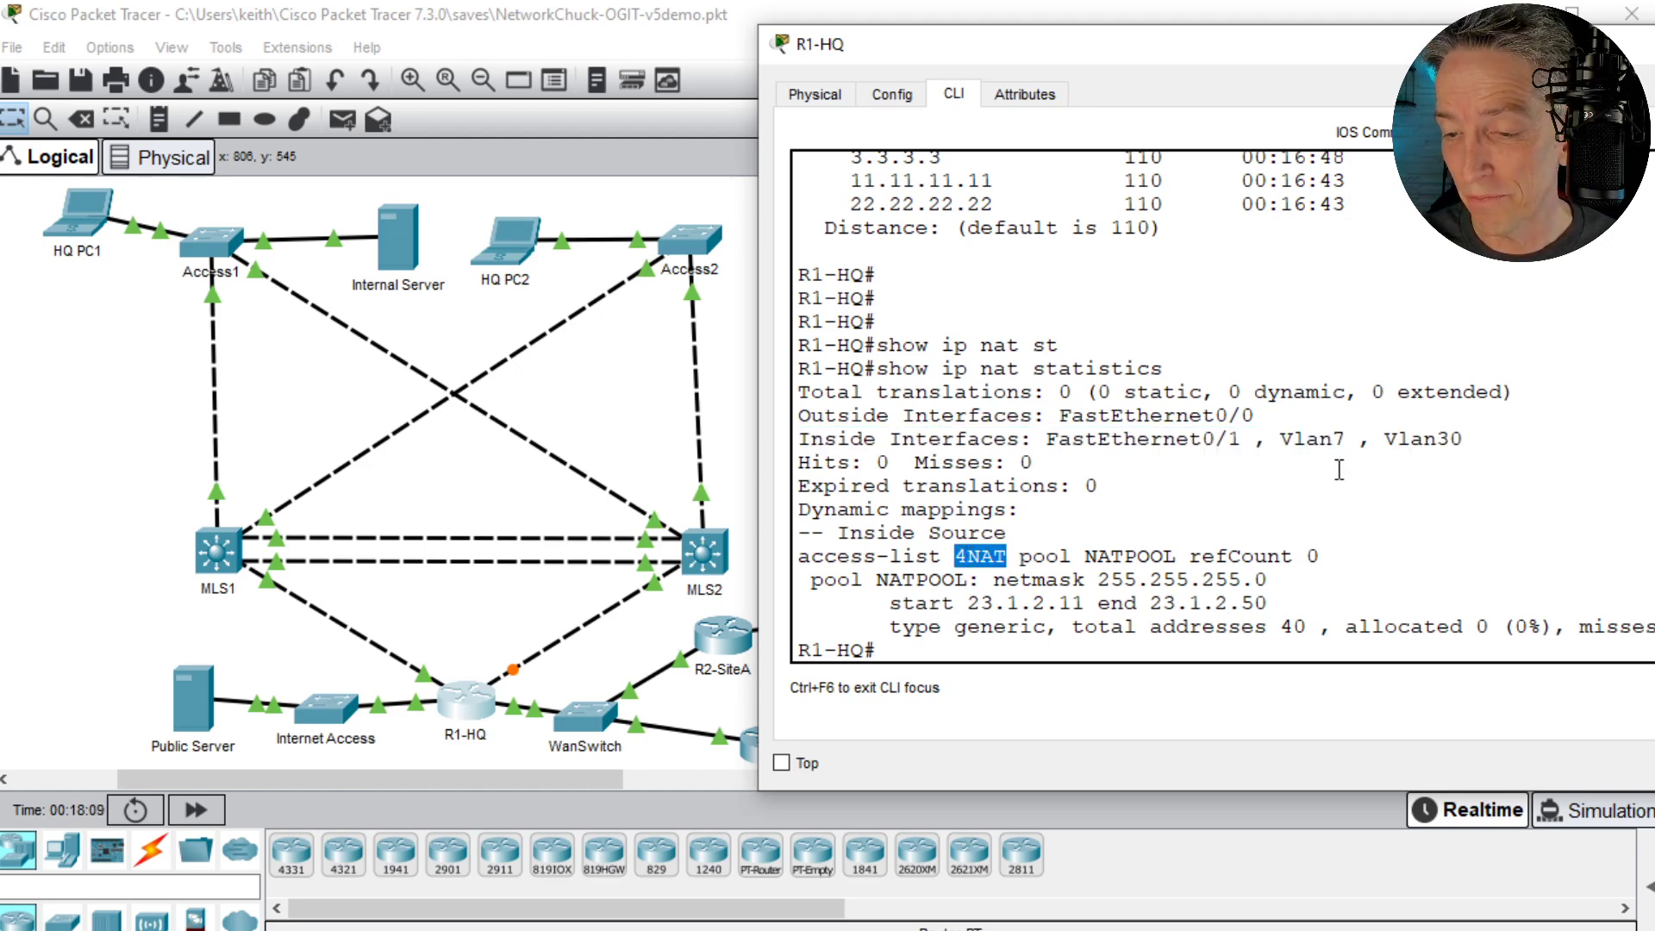
- Display the current NAT translation table on R1-HQ with show ip nat translations
click(1259, 476)
key(Return)
key(Return)
text(show)
key(BackSpace)
key(BackSpace)
text(ow ip nat)
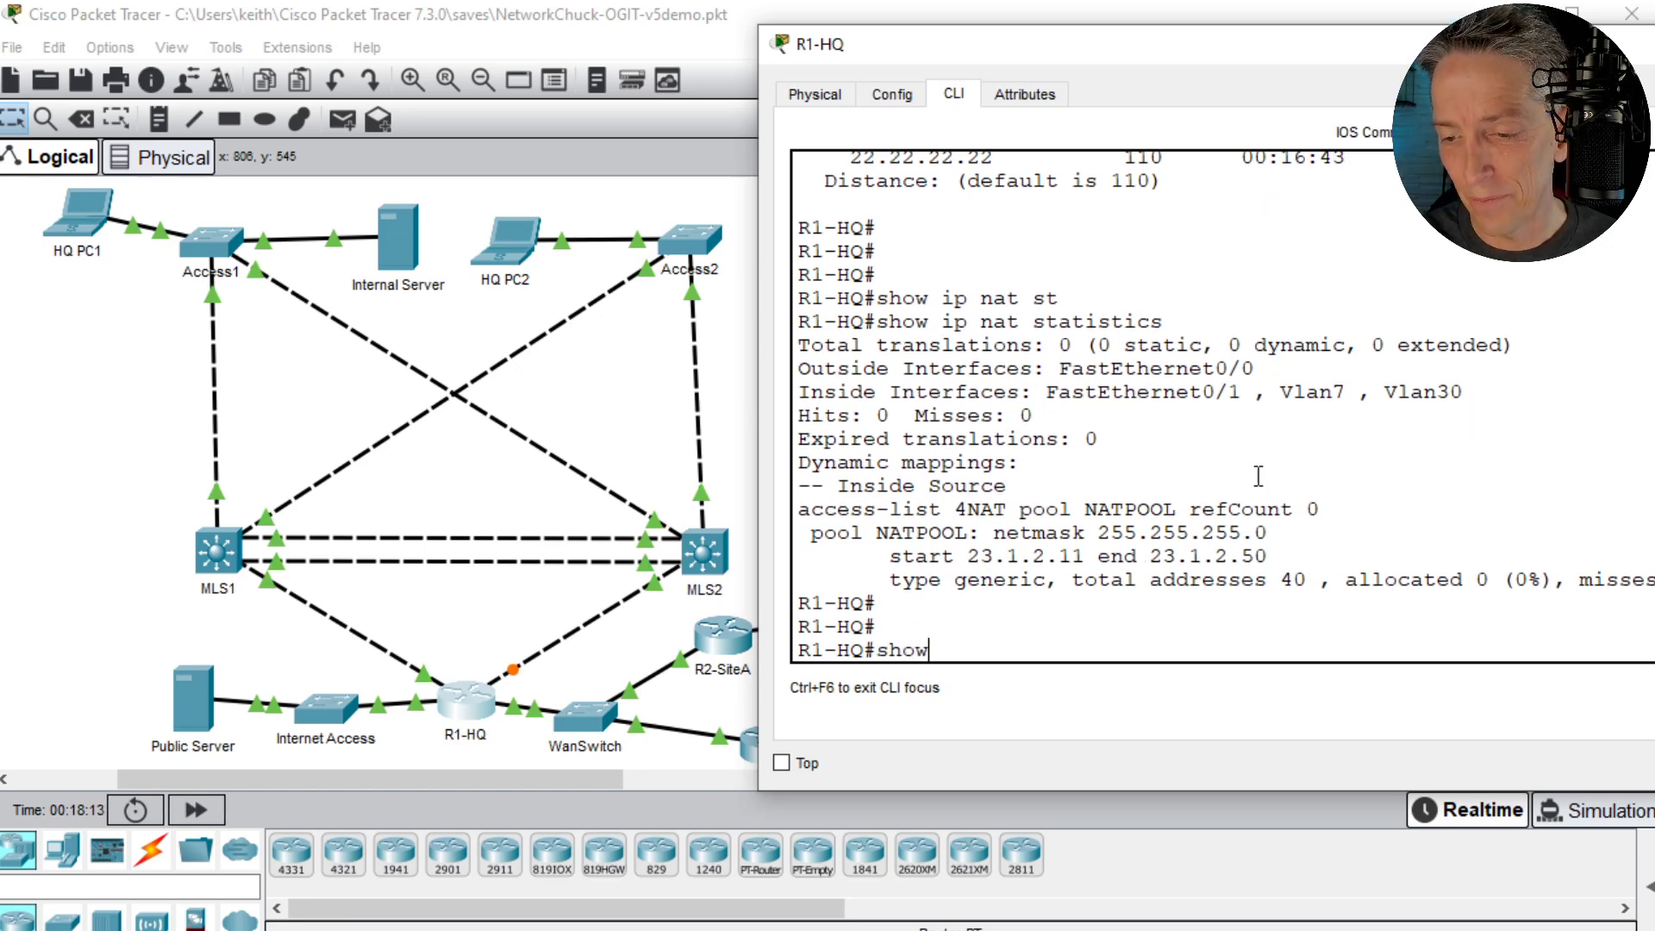
key(Tab)
text(tr)
key(Tab)
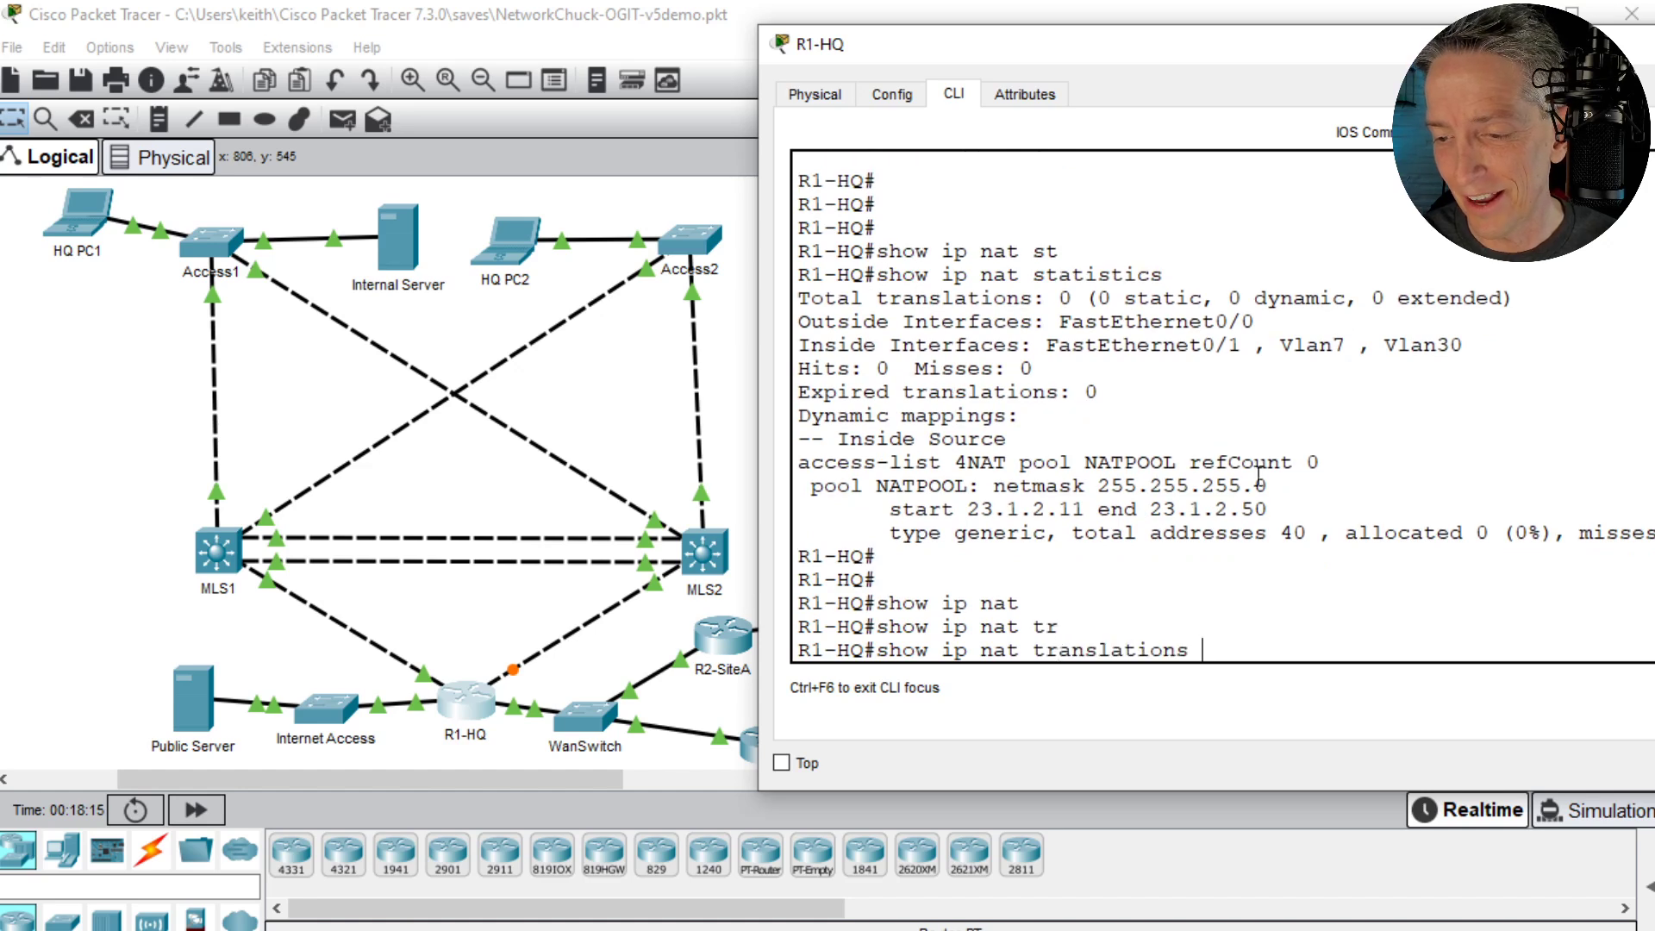
key(Return)
key(Return)
key(Return)
key(Return)
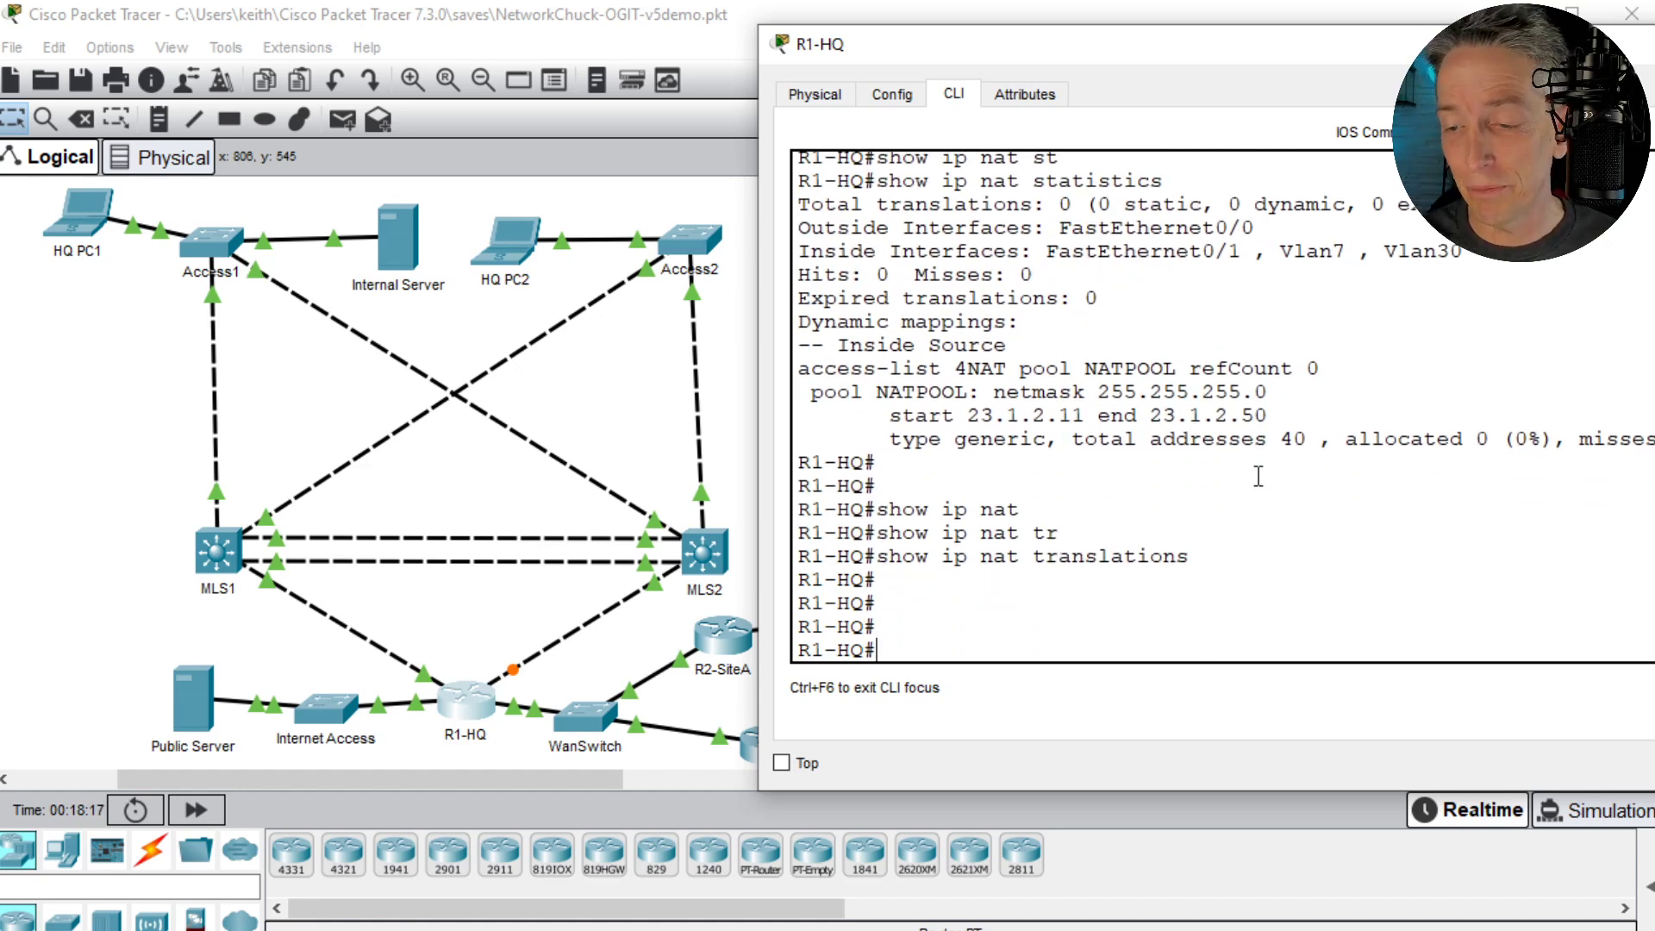
- Display R1-HQ's running configuration and page through it to the end, past the interface, OSPF, NAT and access list sections
text(show run)
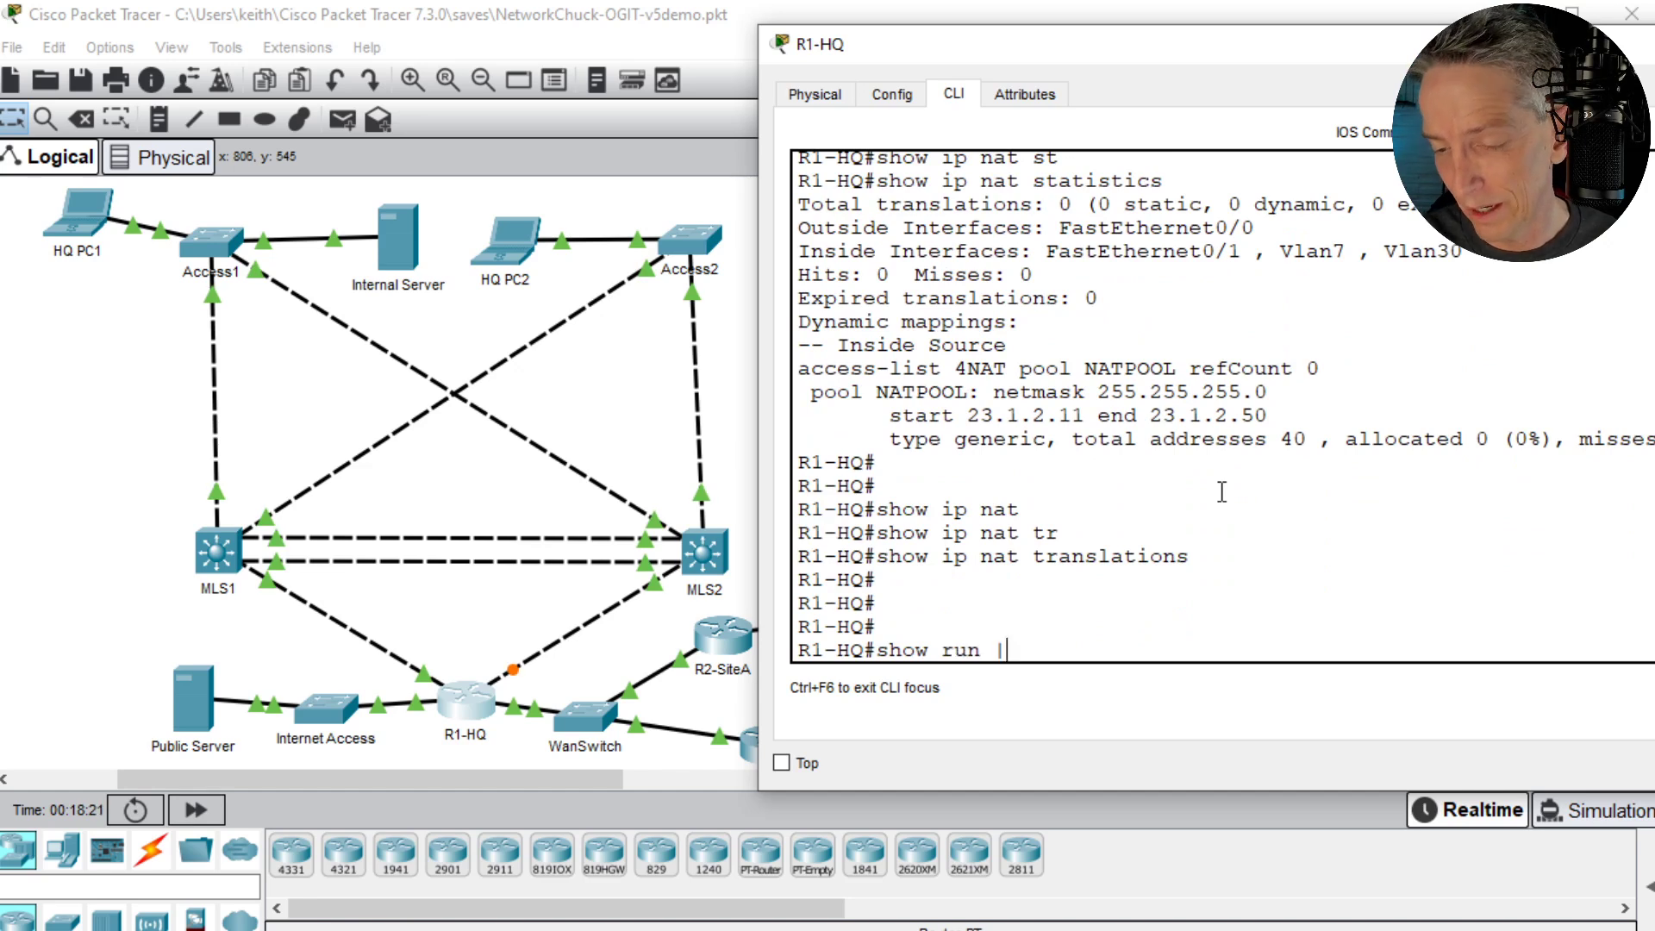
text( |)
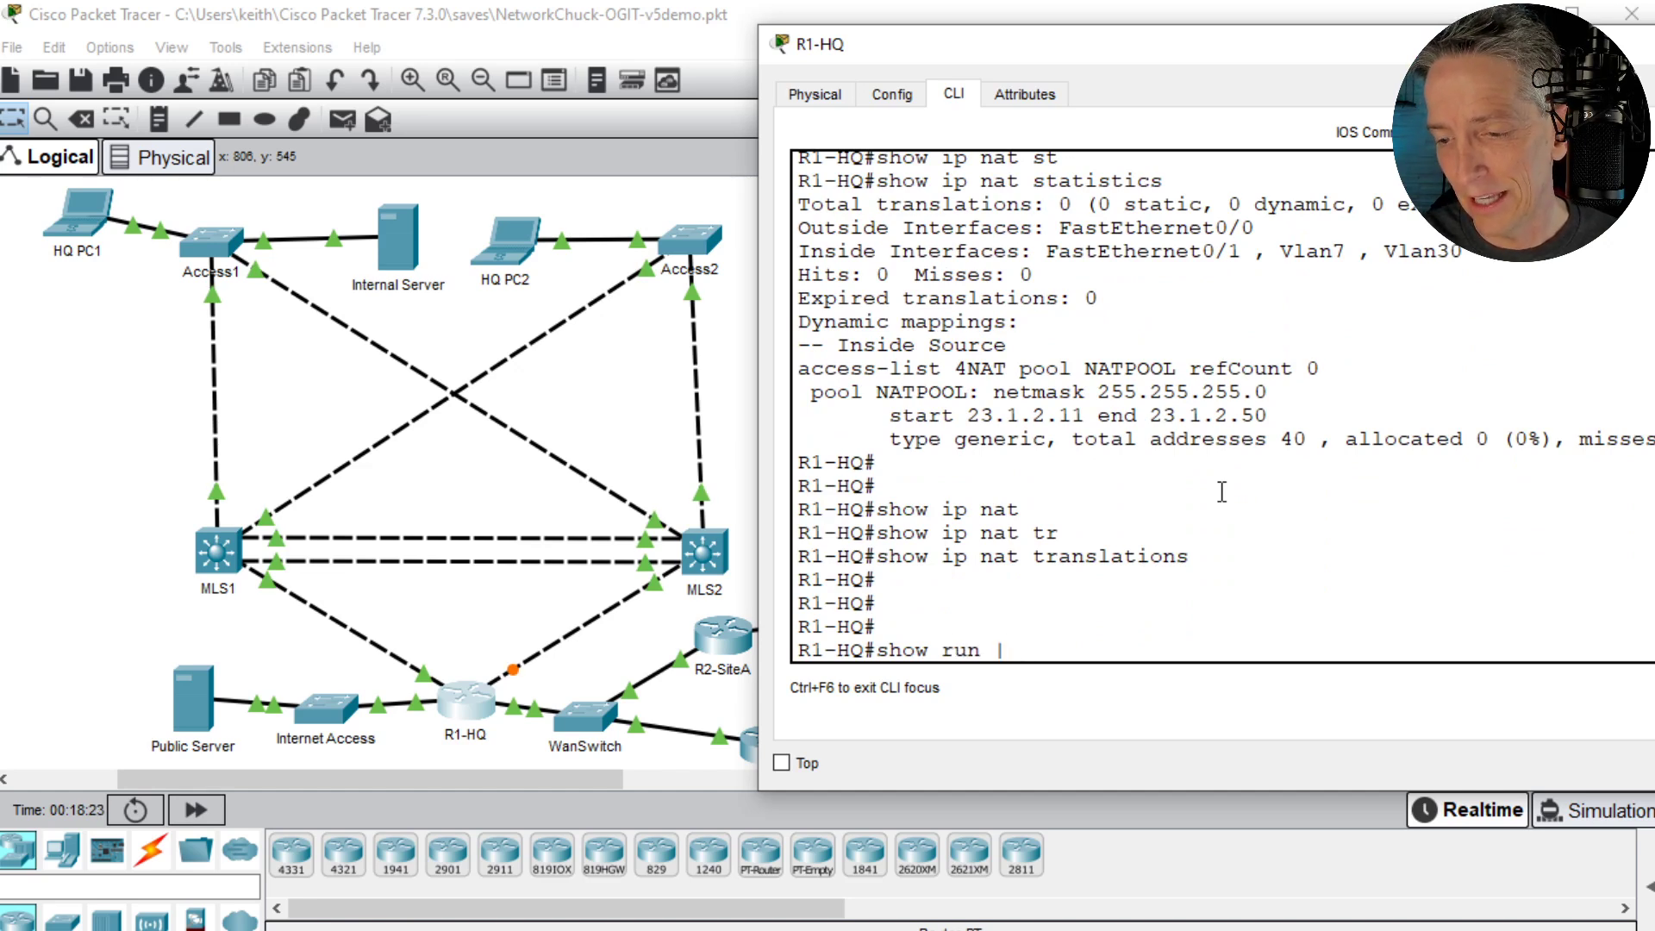
key(Return)
key(space)
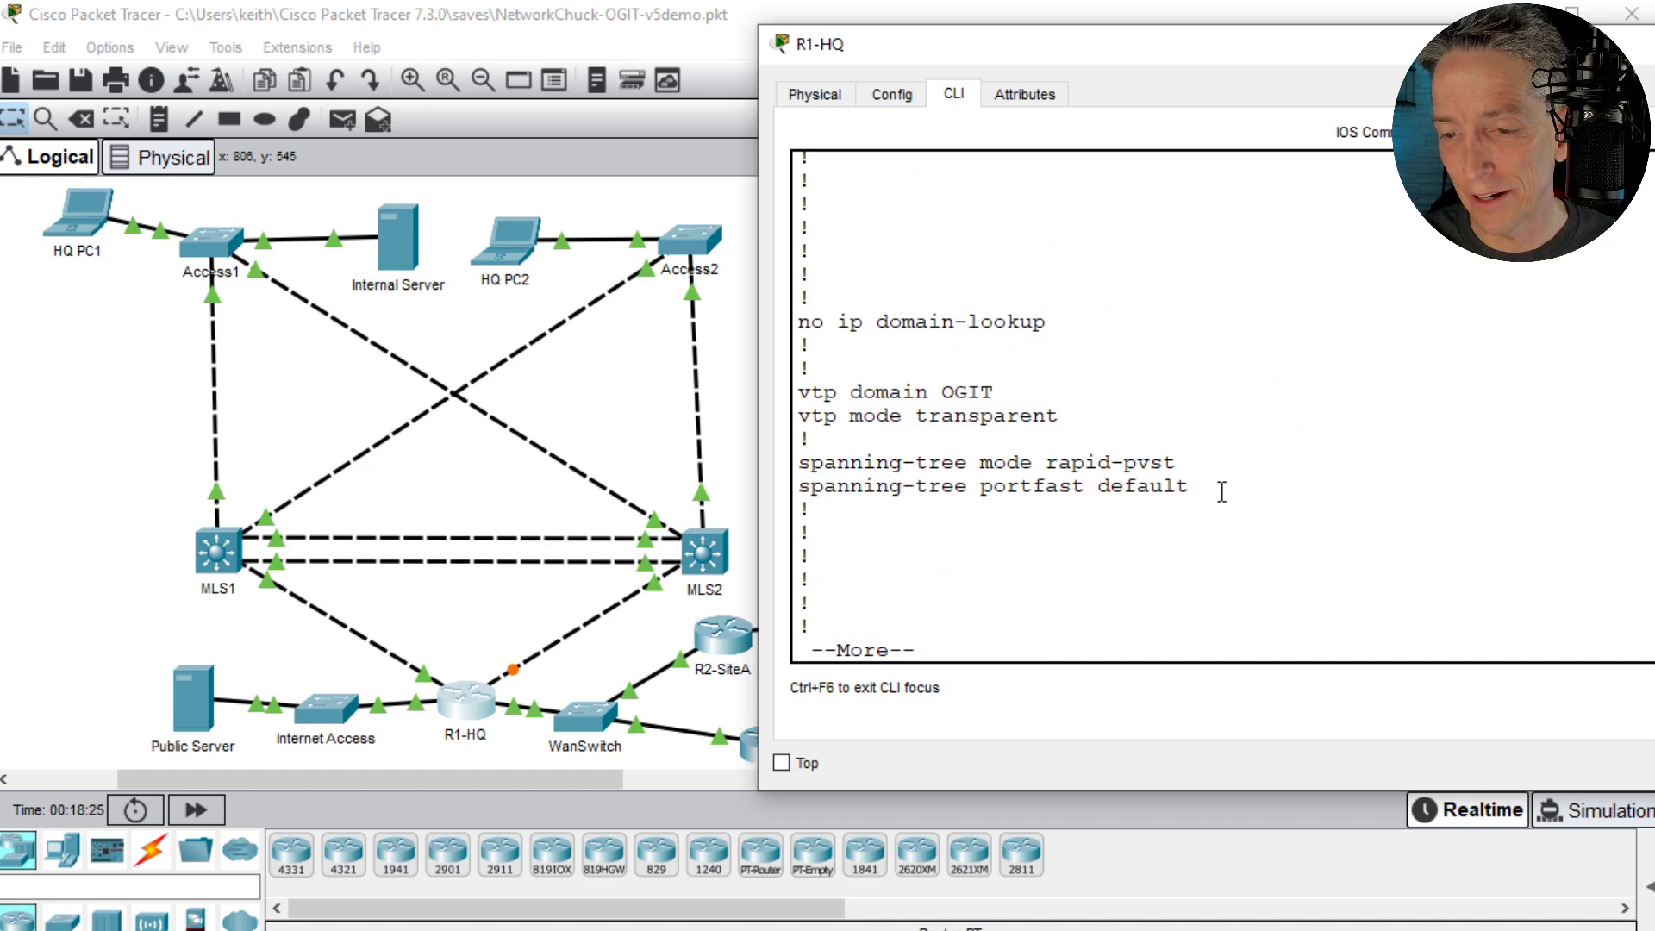
key(space)
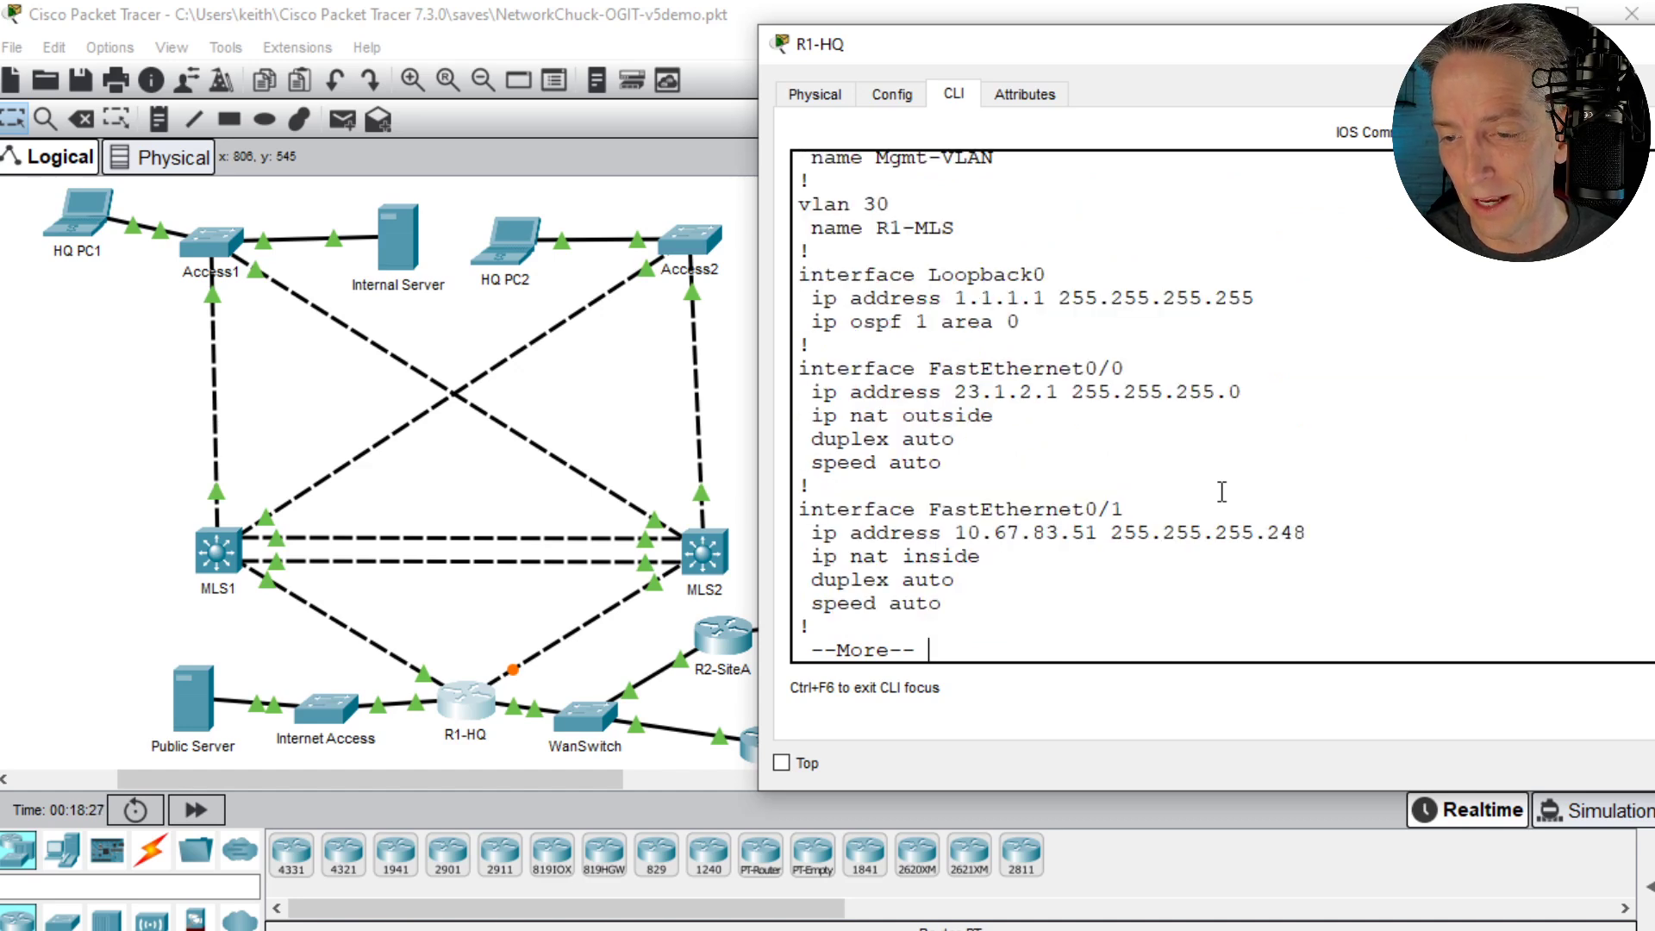
key(space)
key(space)
key(space)
key(space)
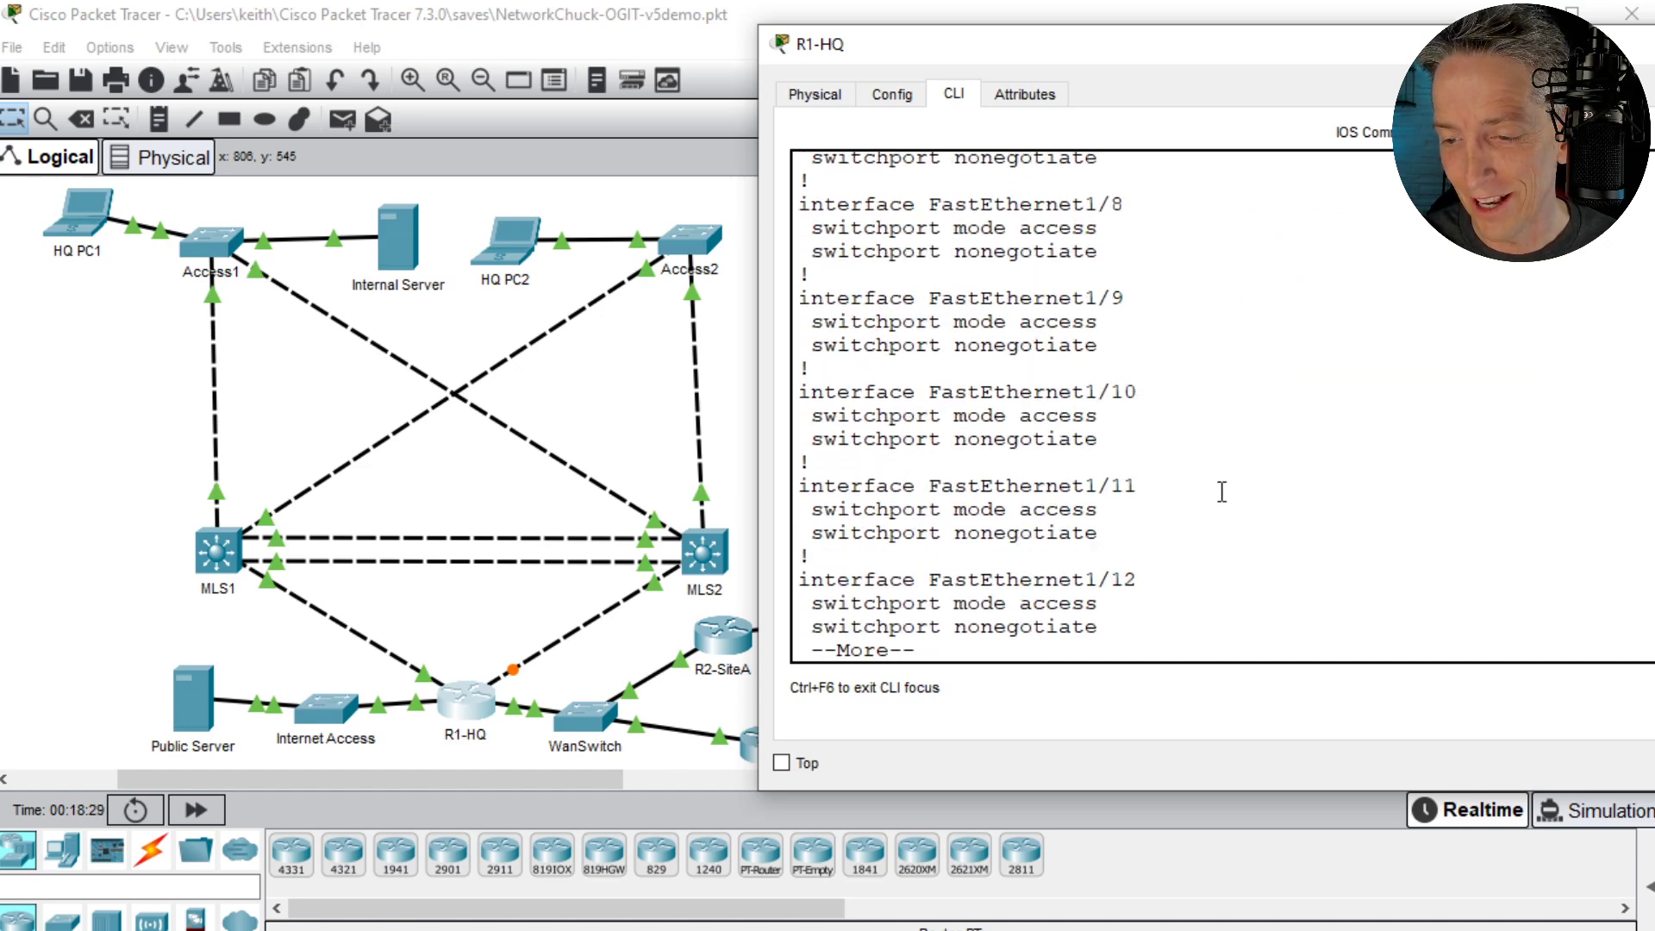
key(space)
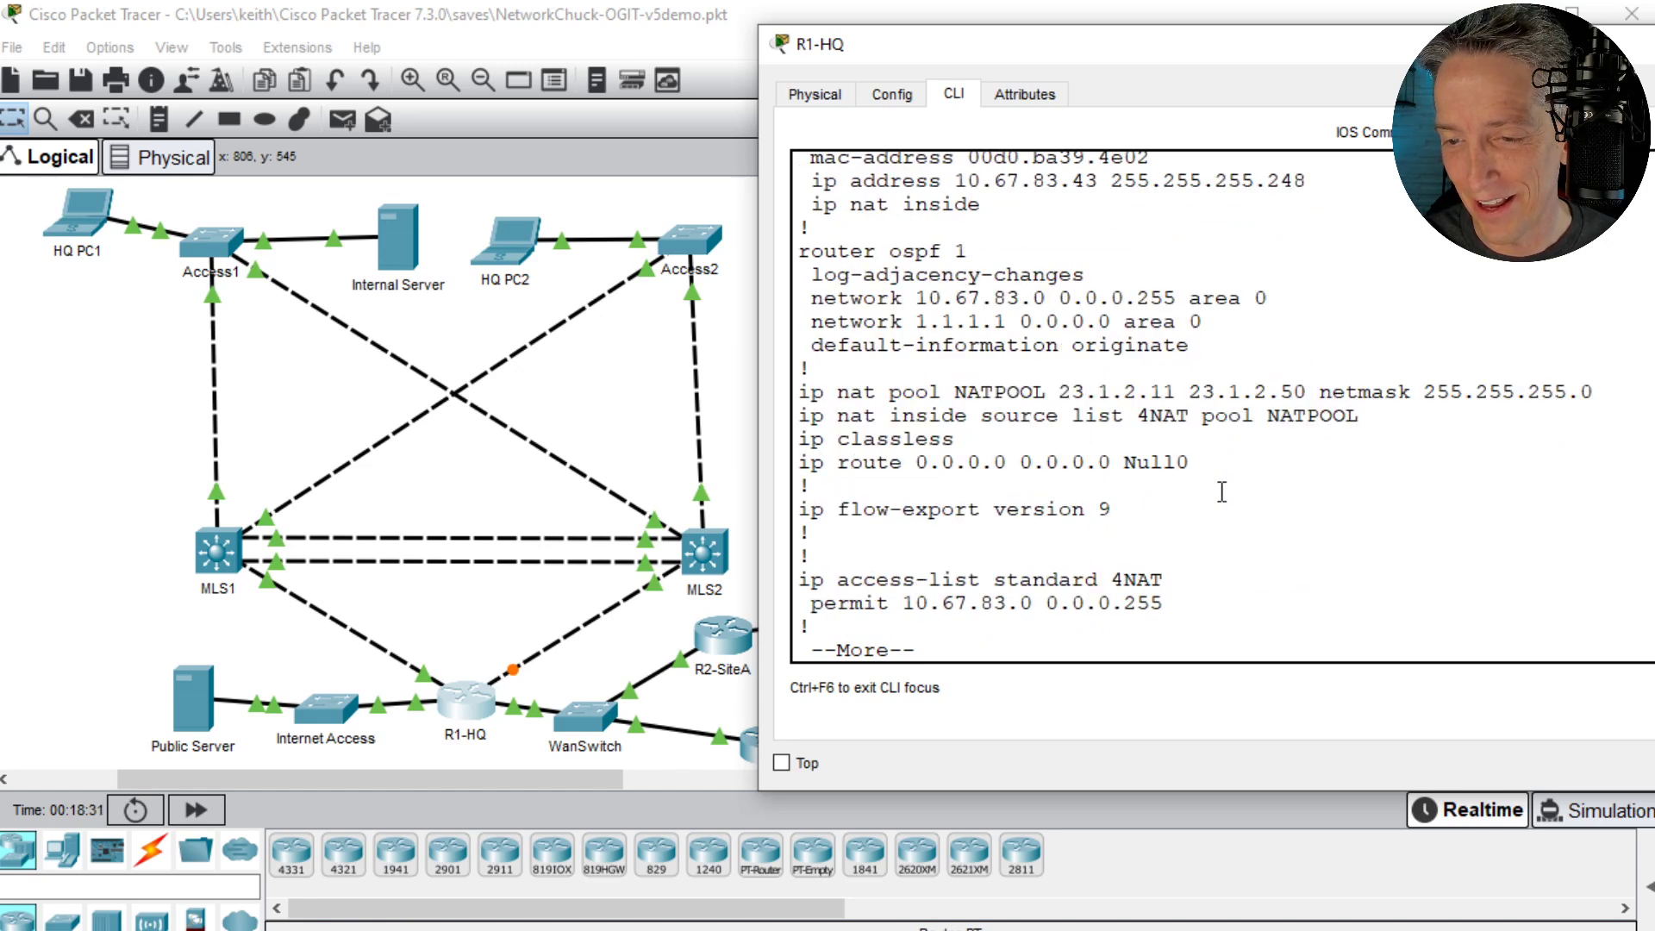
key(space)
- Highlight the NATPOOL definition line in the running configuration, then just its start and end addresses
triple_click(1039, 368)
triple_click(1039, 368)
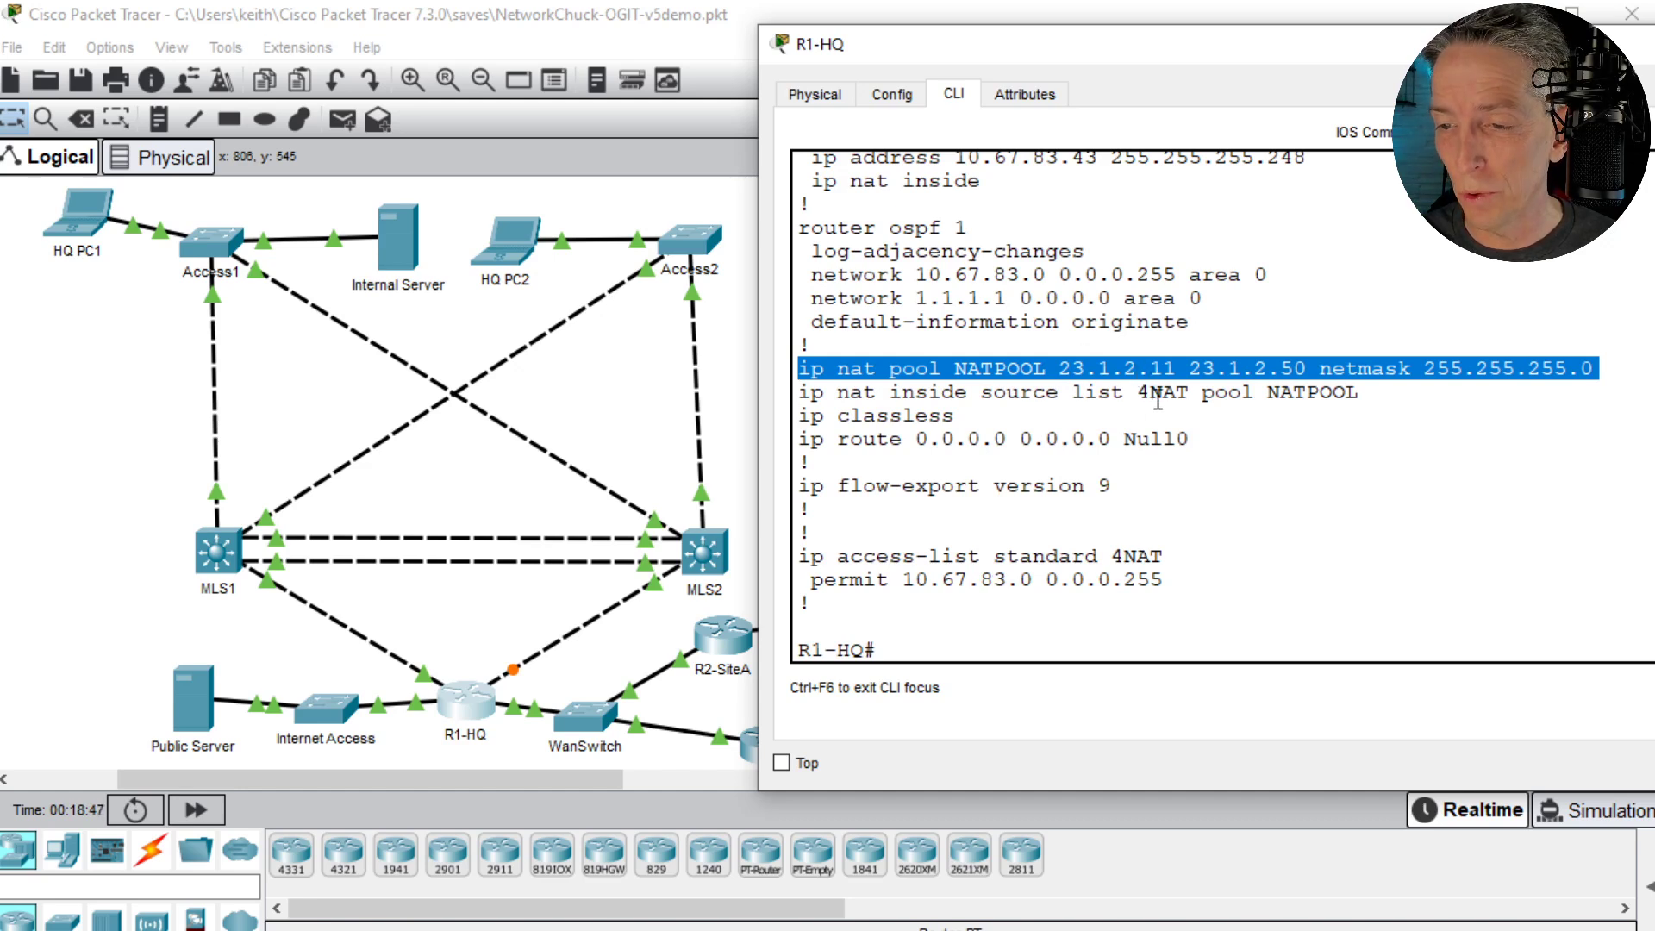
drag(1060, 369, 1308, 369)
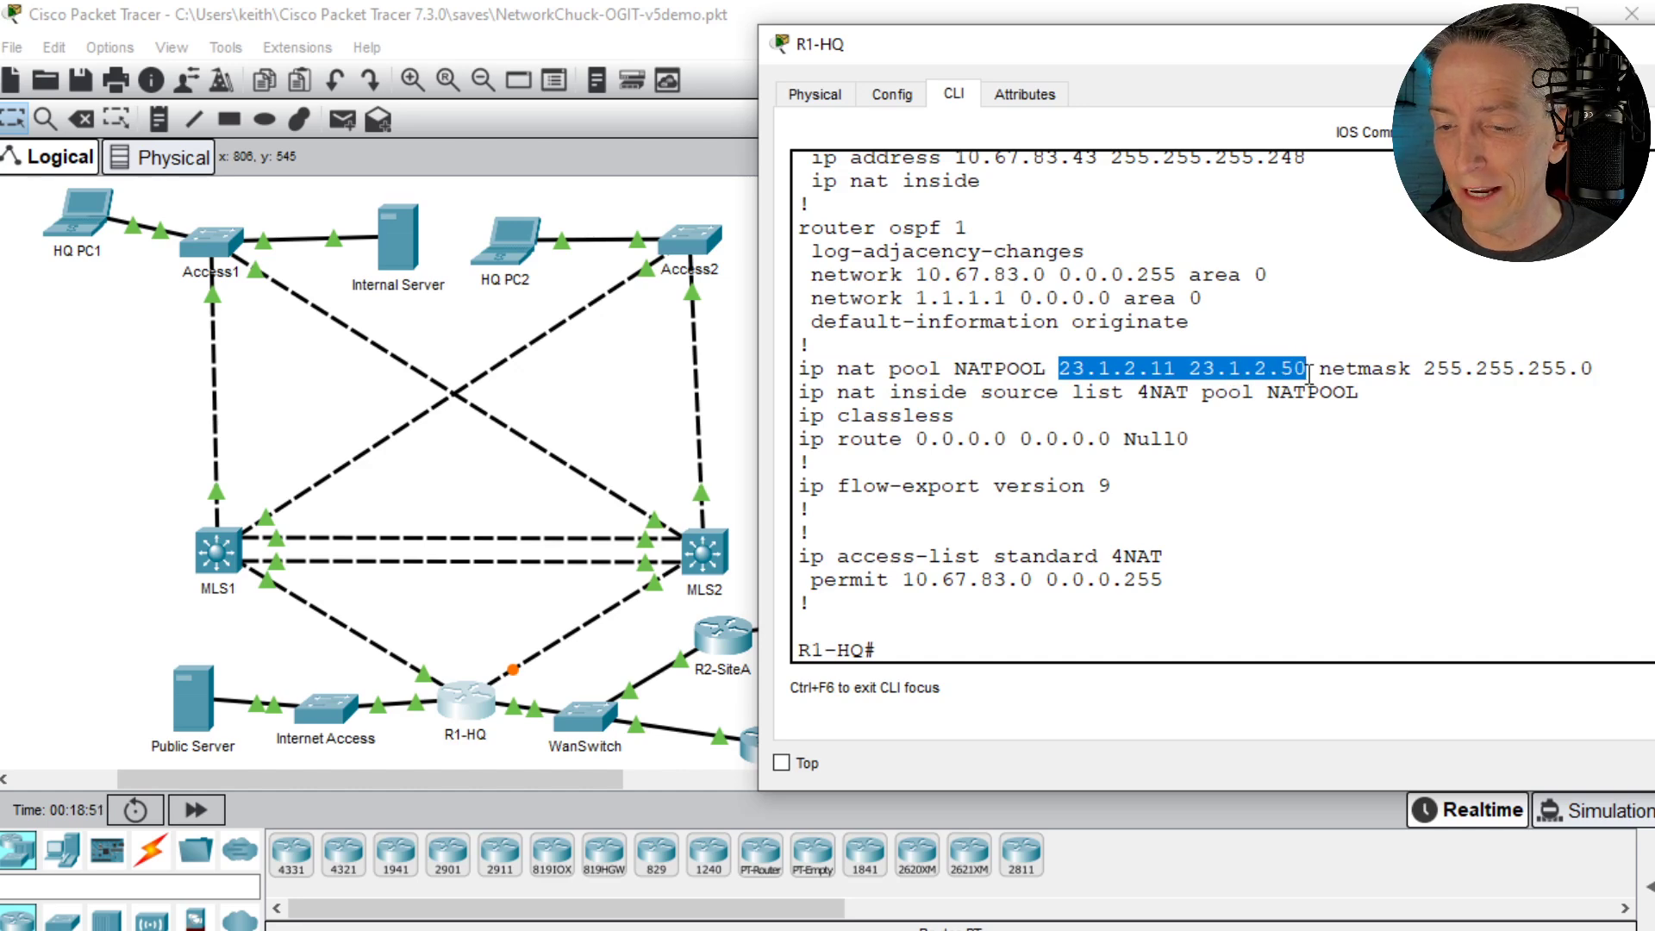
- Open HQ PC1, enlarge and reposition its window, and start its Web Browser
click(76, 226)
drag(766, 38, 1176, 49)
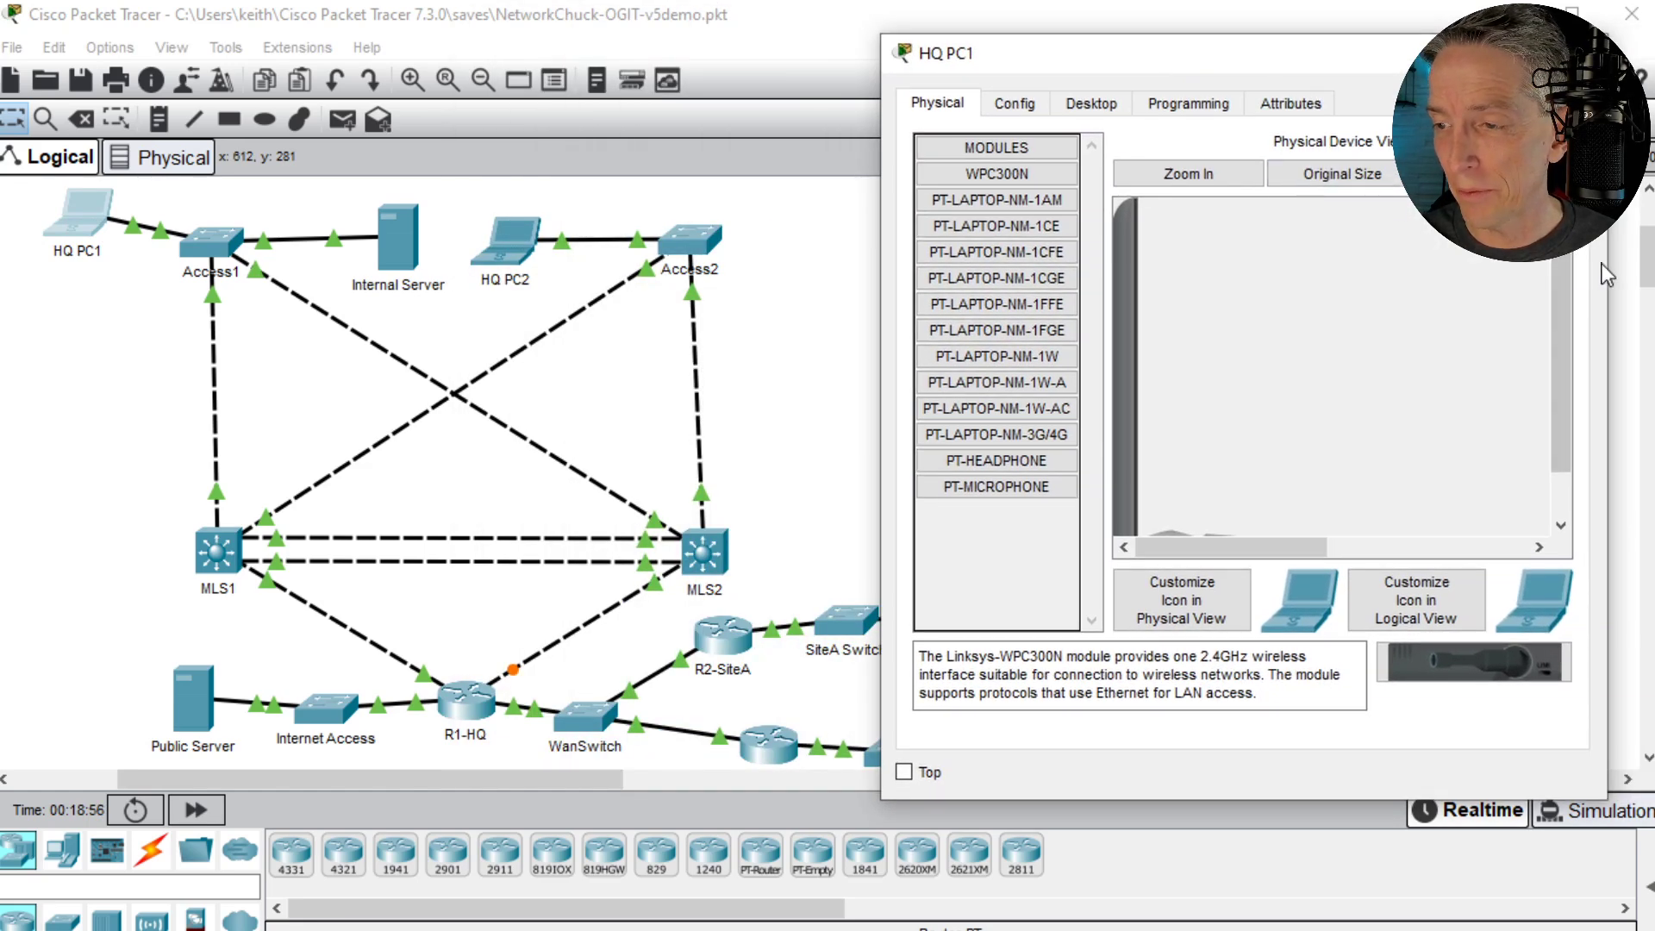
drag(1609, 263, 1654, 263)
drag(1165, 66, 1049, 67)
click(977, 110)
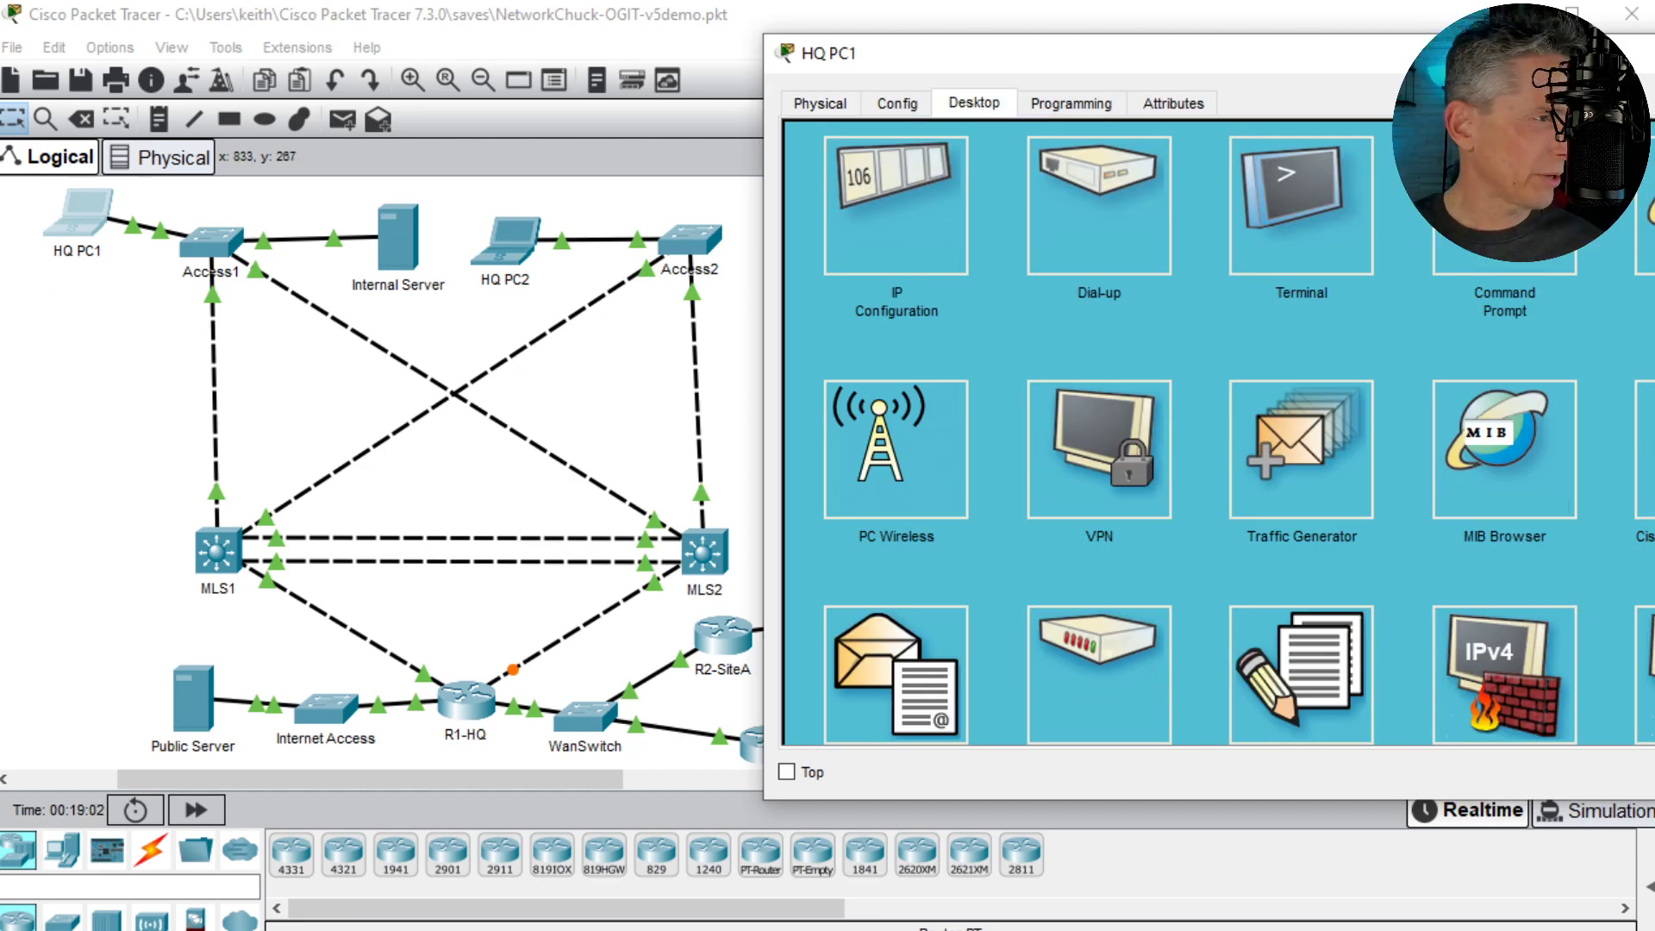
drag(1337, 136, 1160, 199)
click(1503, 352)
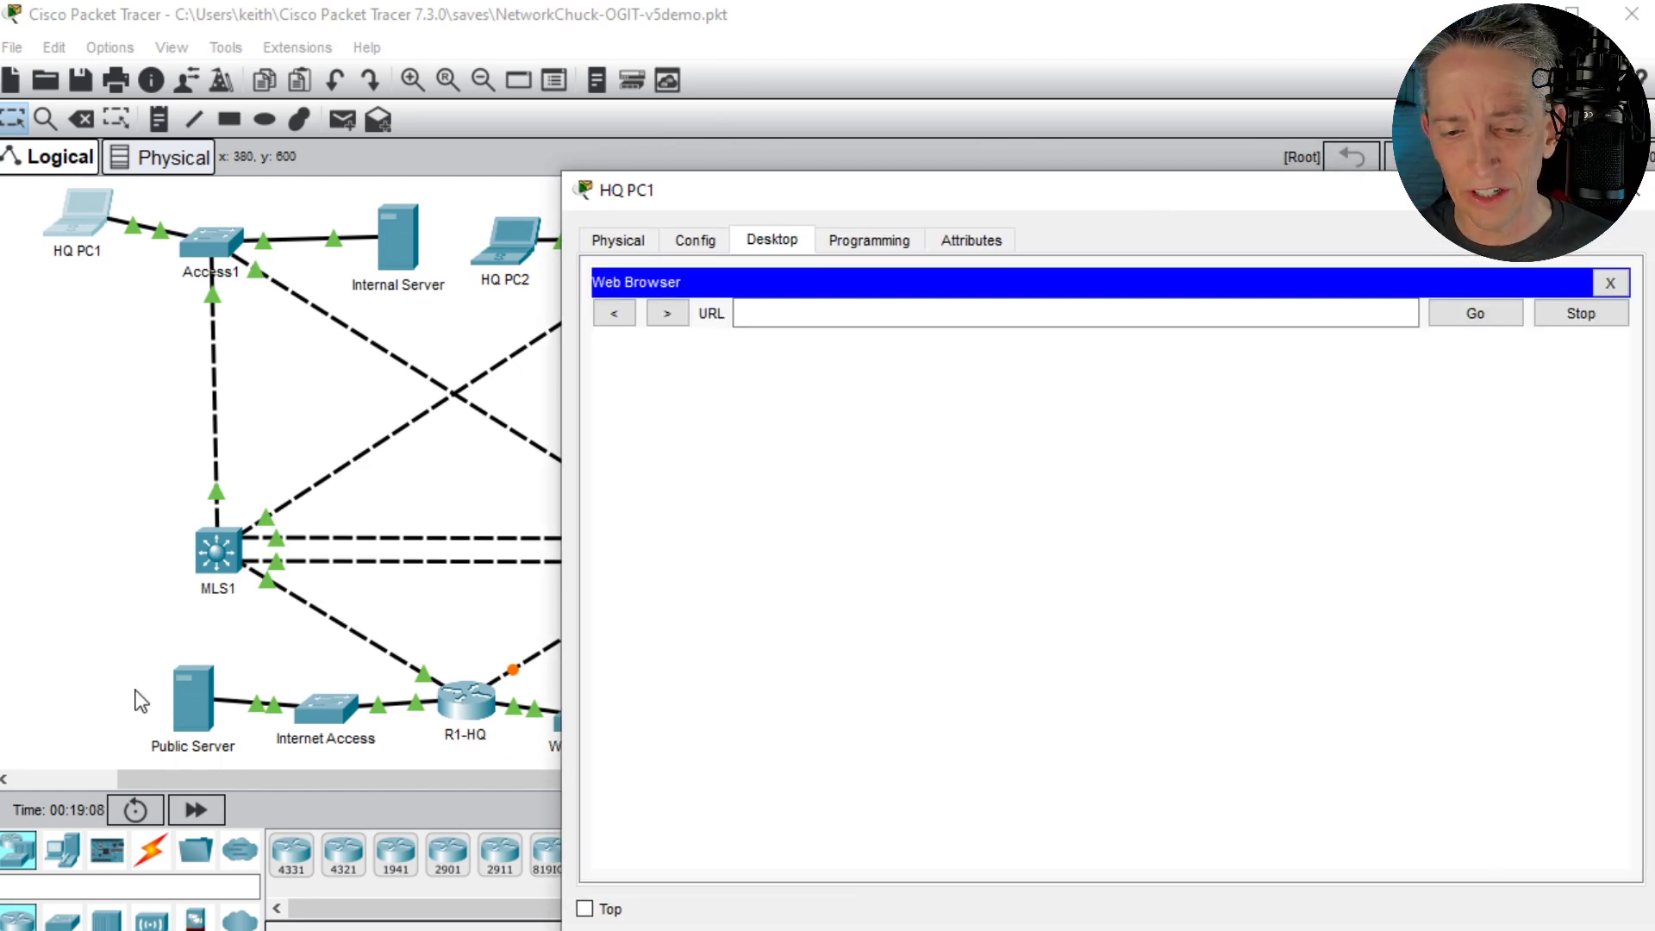
- Look up the Public Server's IP address in the topology and load 23.1.2.2 in HQ PC1's web browser
click(103, 664)
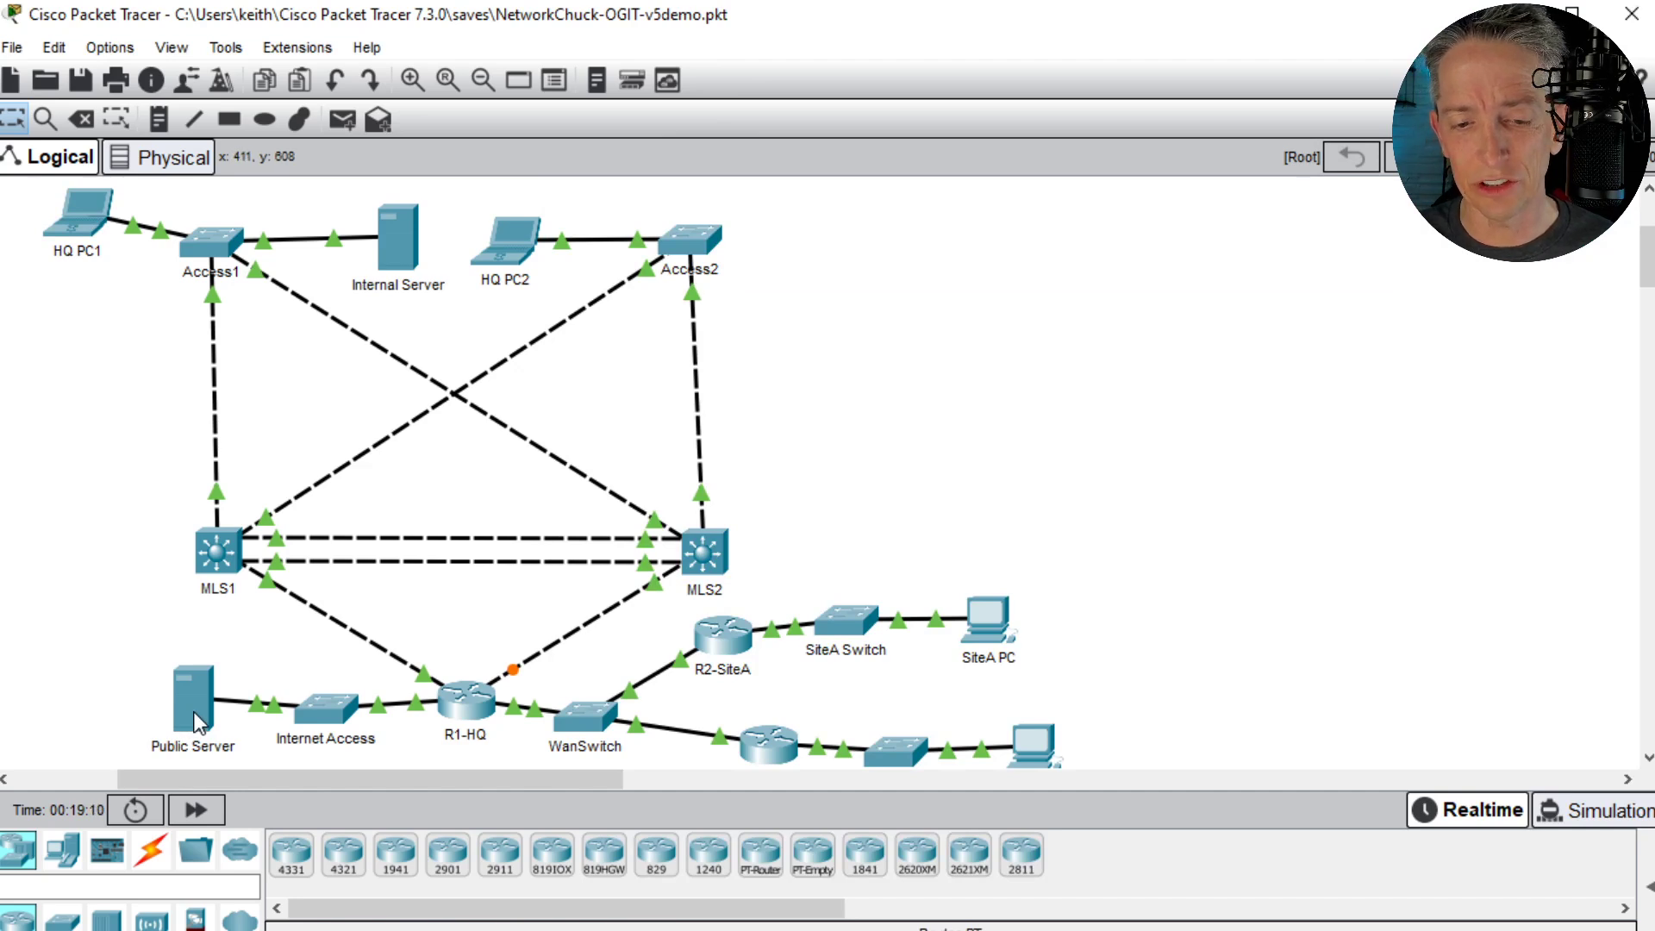
mouse_move(193, 711)
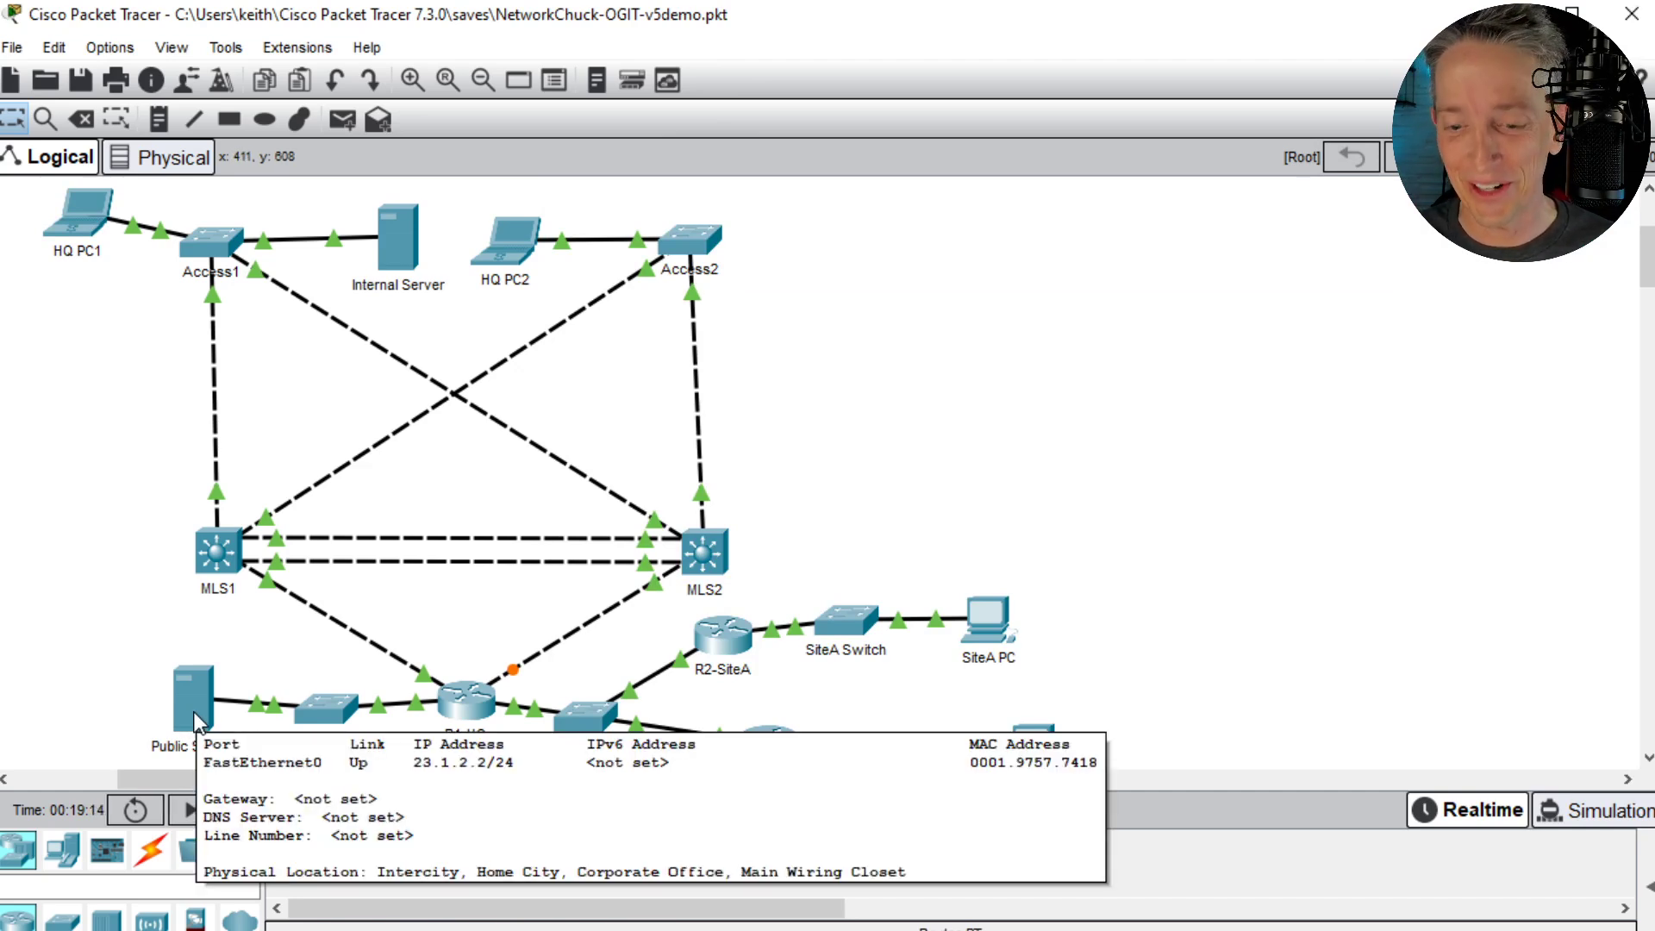
click(86, 221)
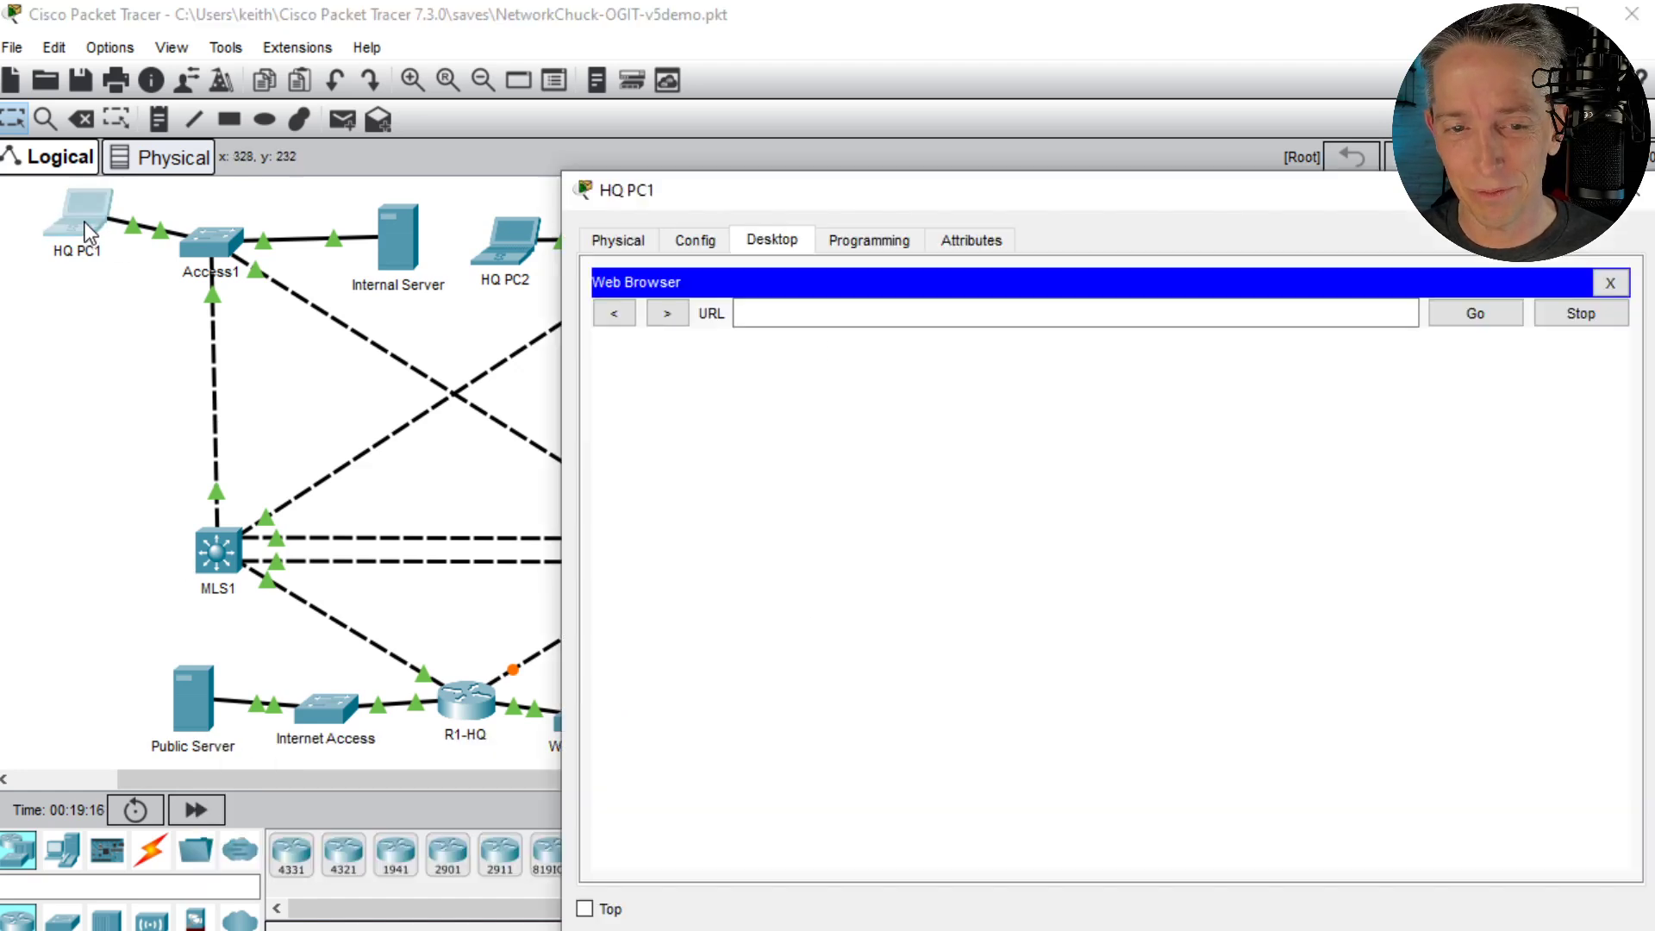
click(952, 313)
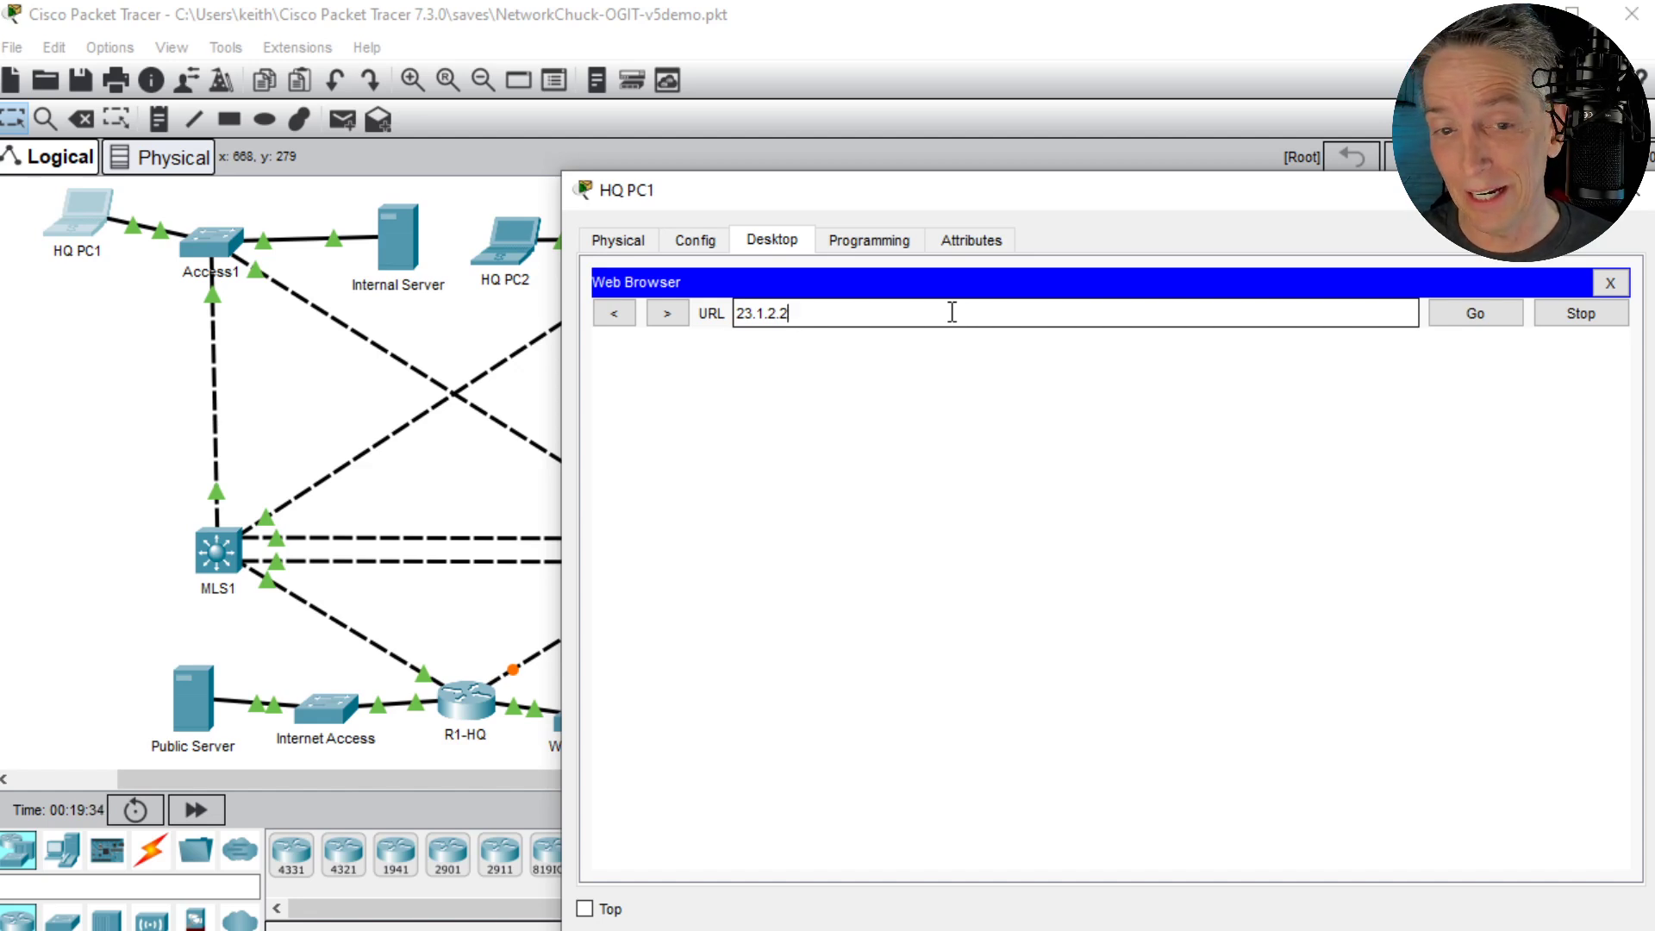
click(1472, 327)
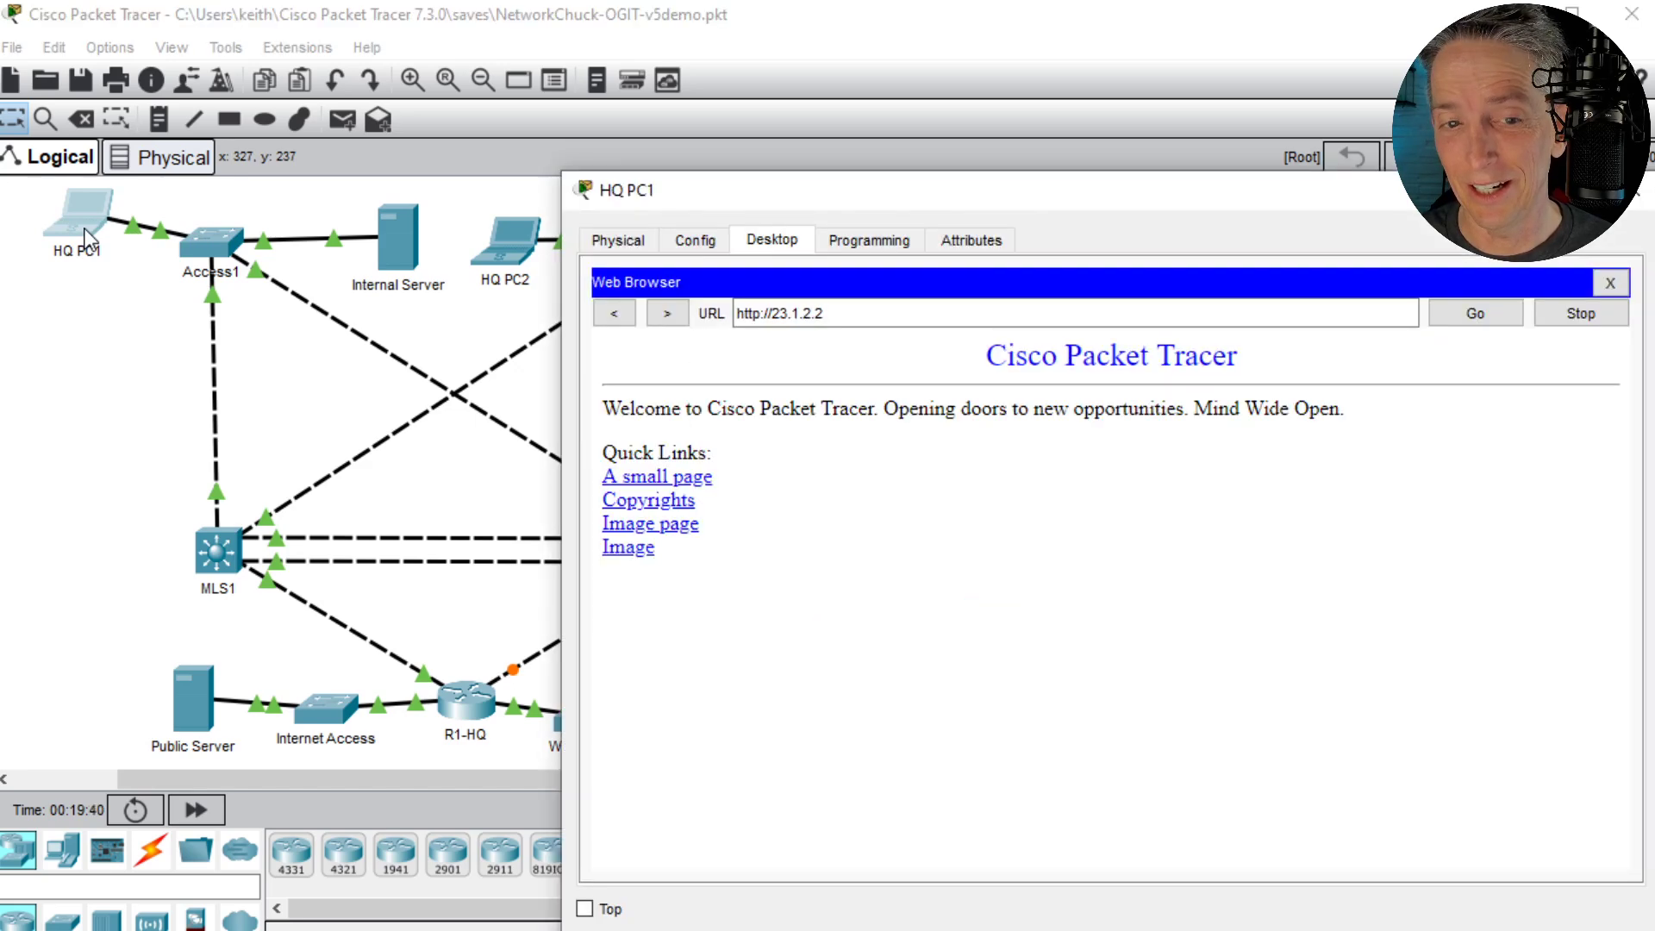
- Review HQ PC1's global gateway and DNS settings, return to its desktop and close the Web Browser
click(693, 241)
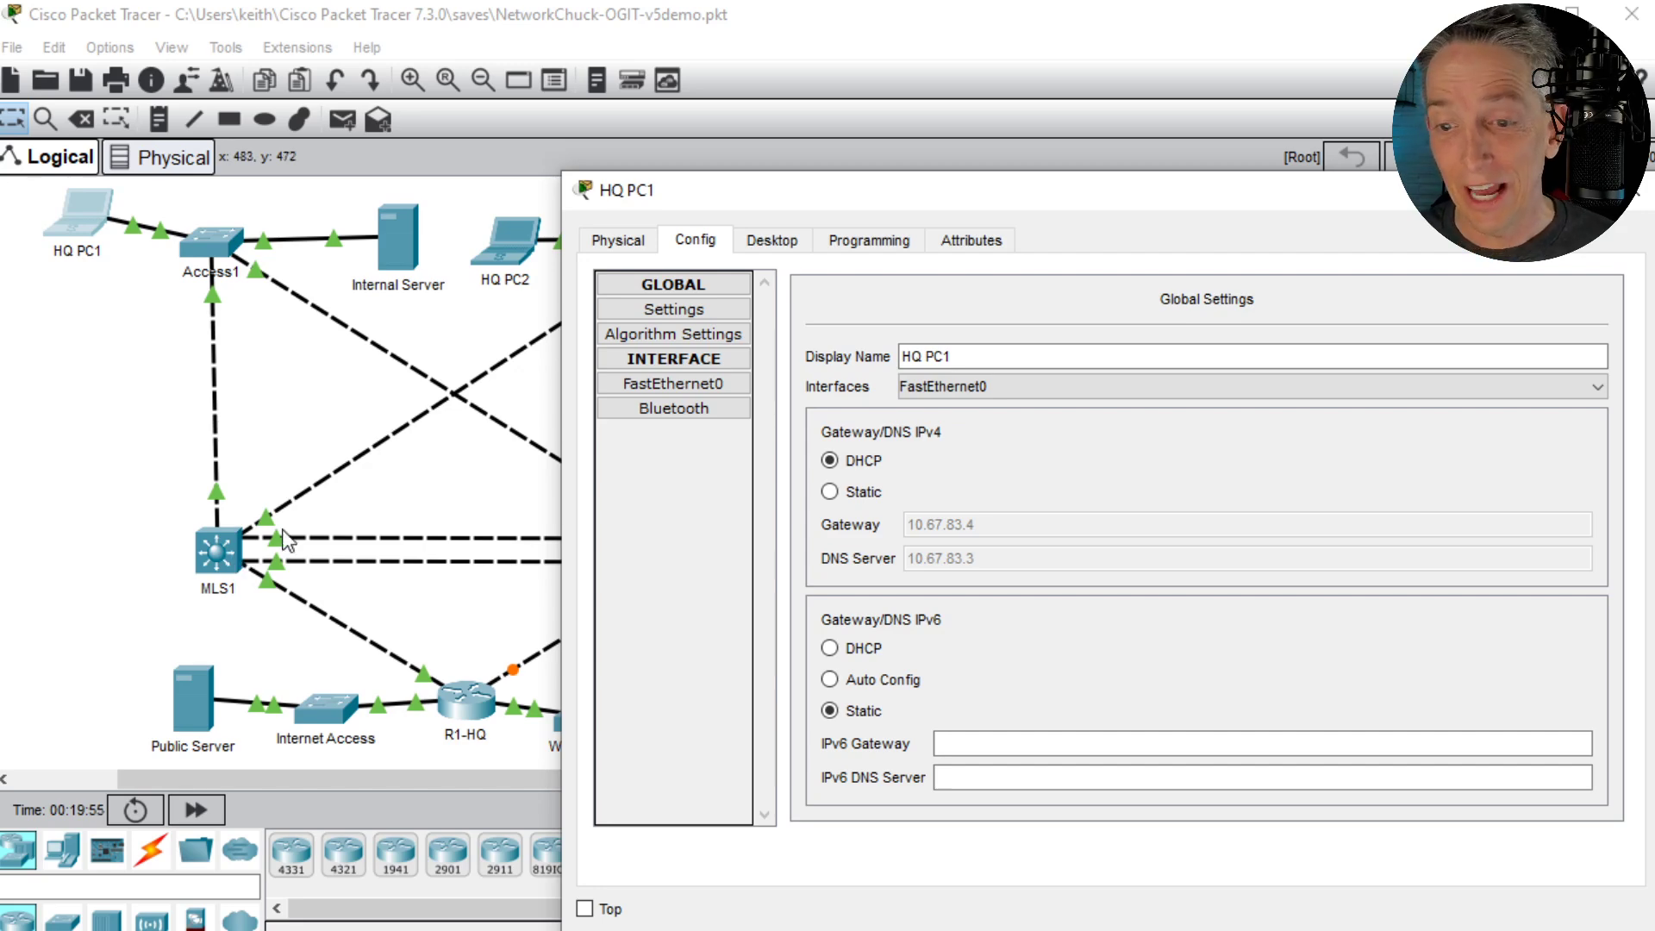
click(121, 400)
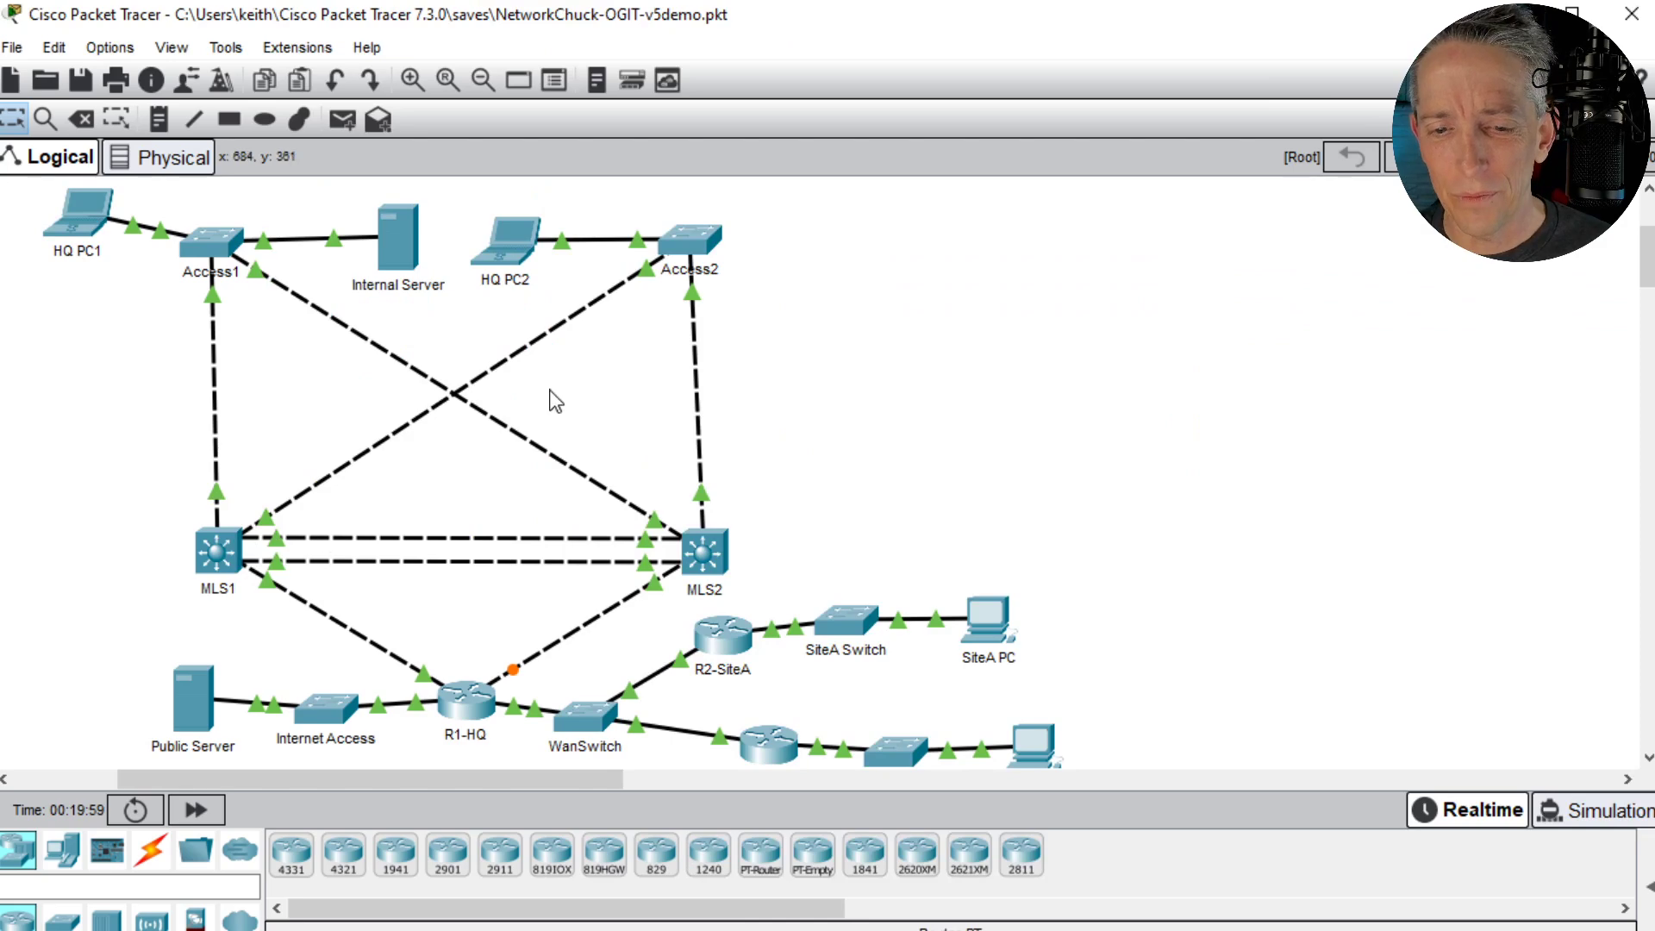
click(56, 241)
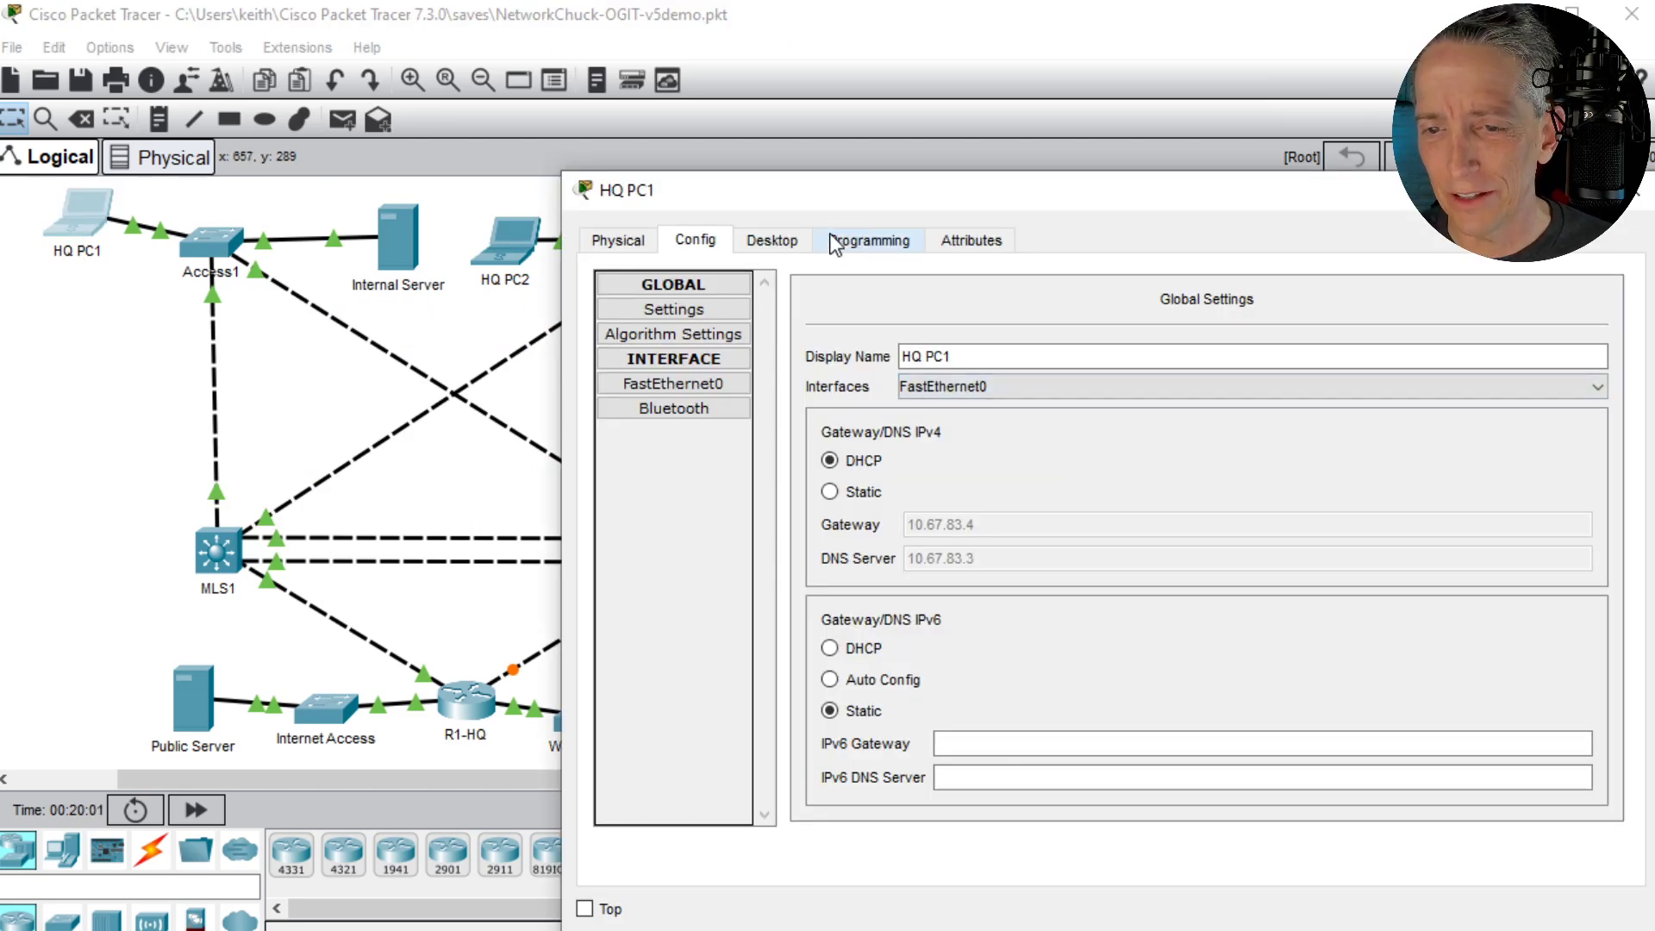
click(763, 240)
click(1614, 279)
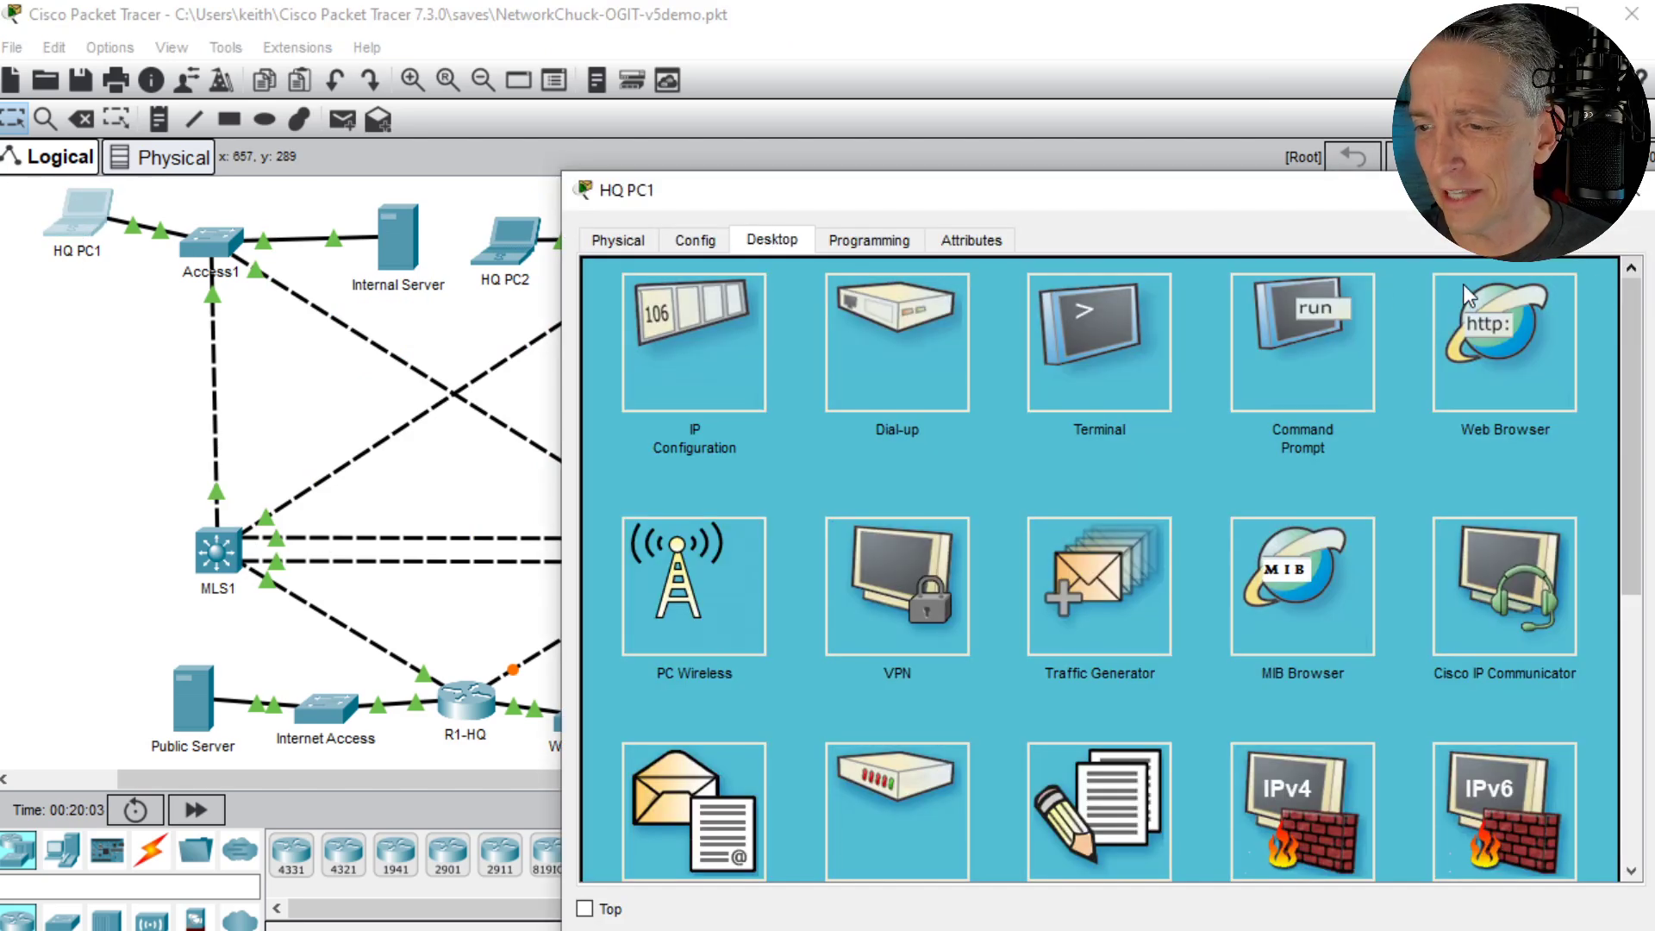
- Open HQ PC1's Command Prompt and trace the route to the Public Server with tracert 23.1.2.2
click(1267, 349)
text(tracert)
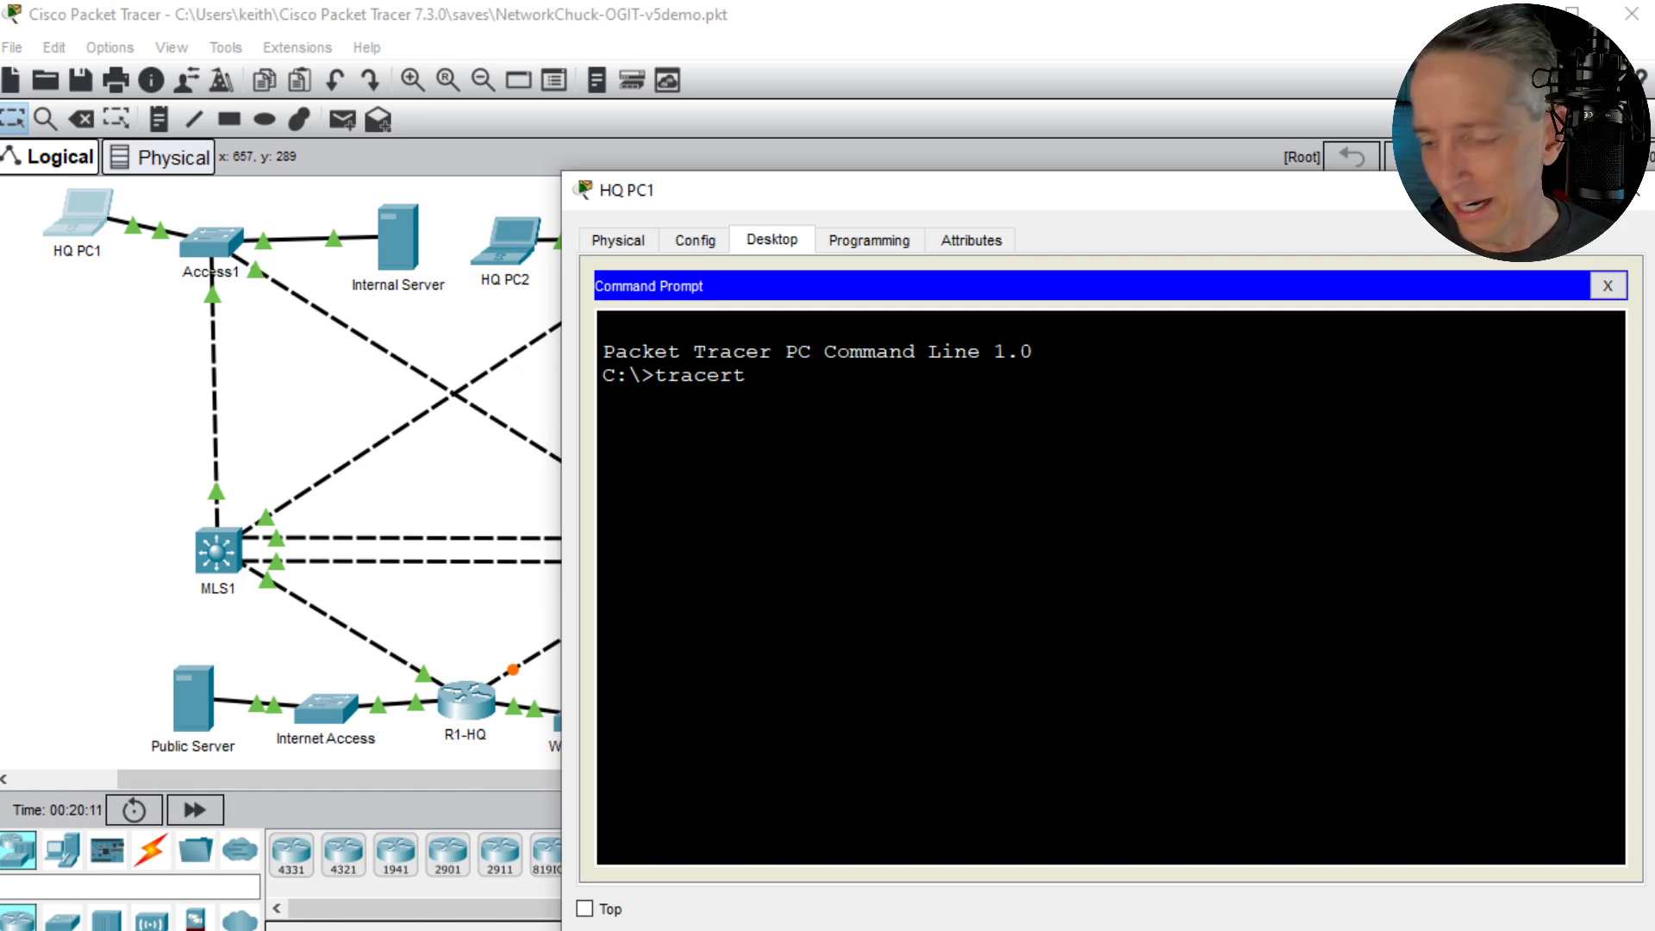
text( 23.1.2.)
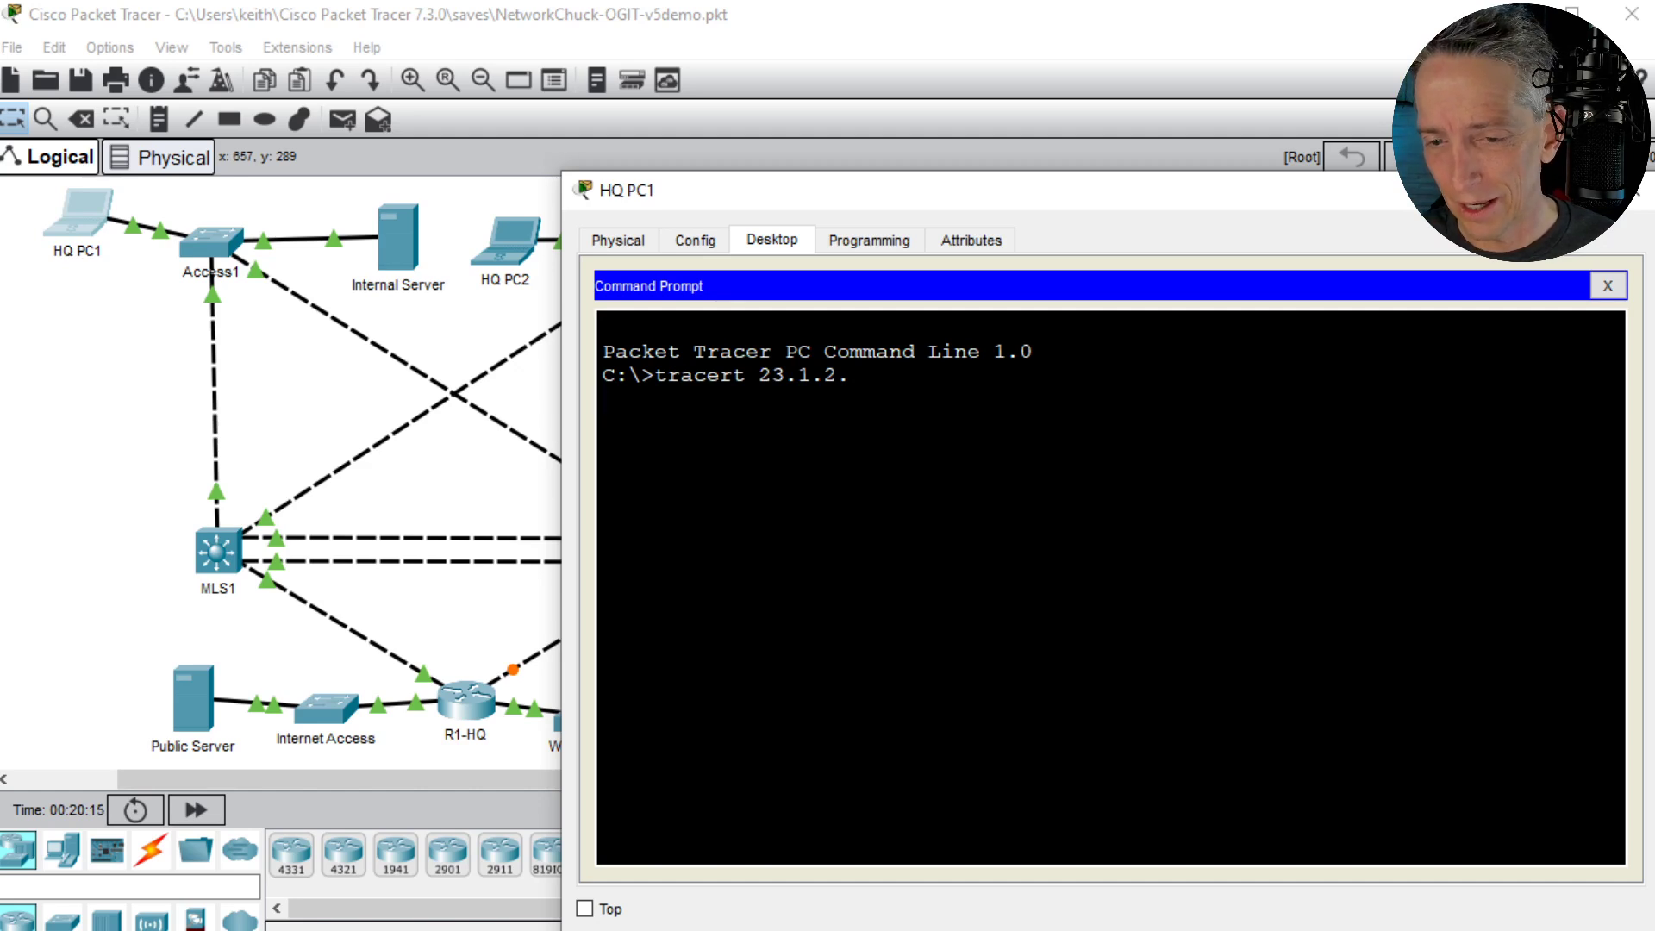
key(Return)
key(Up)
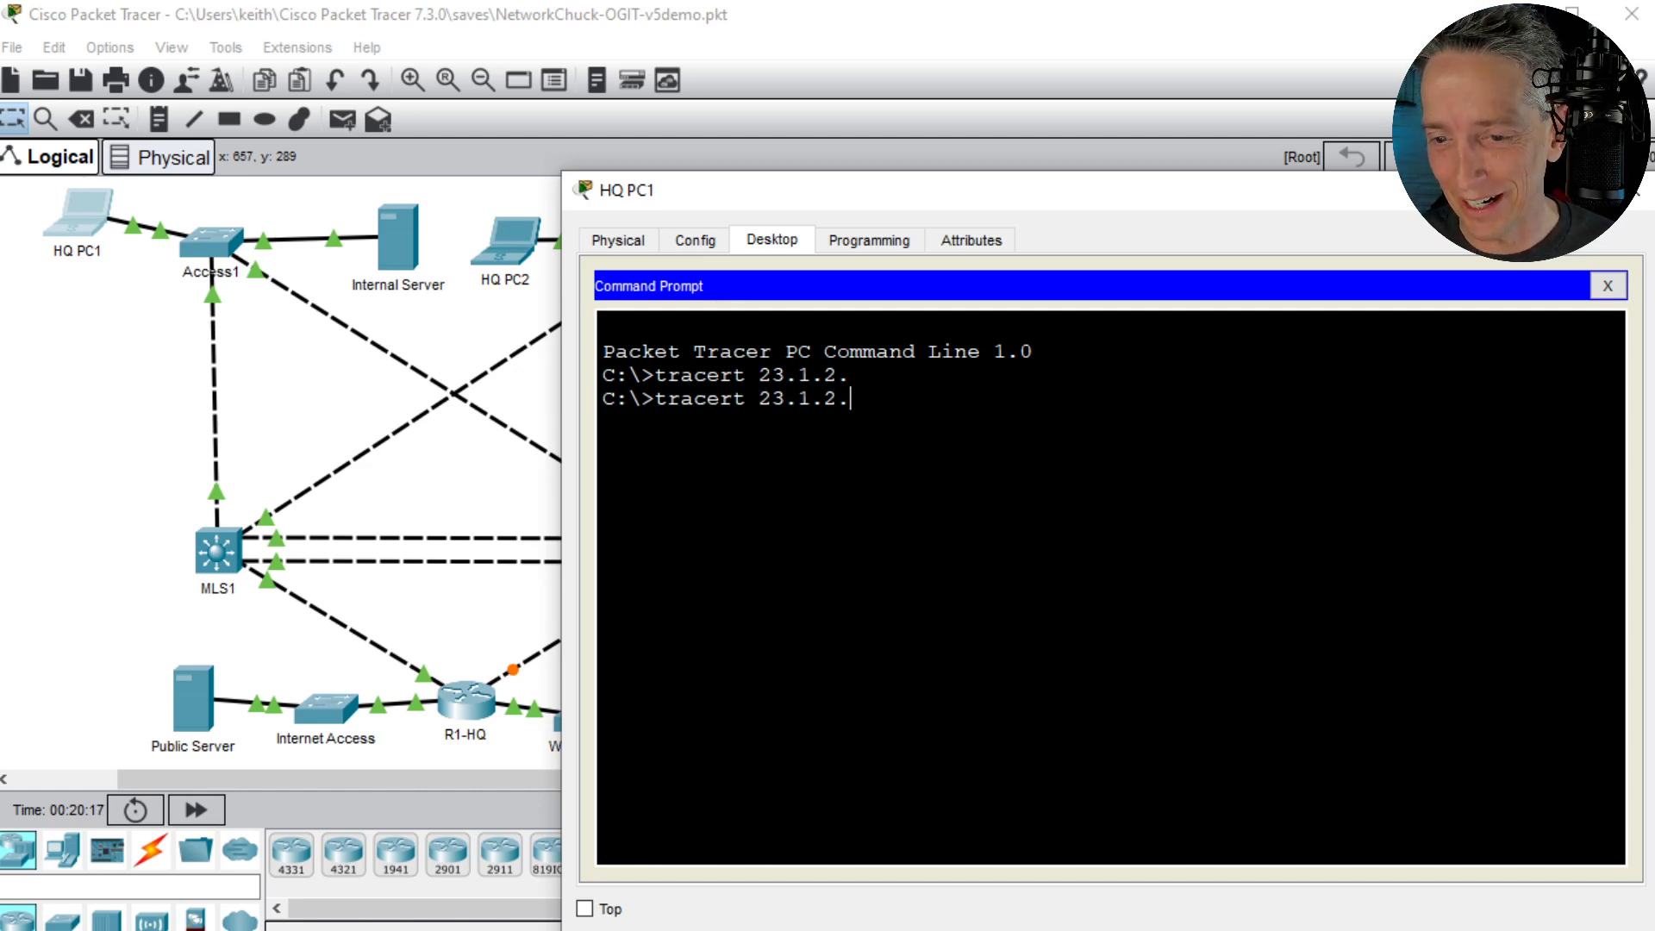
text(2)
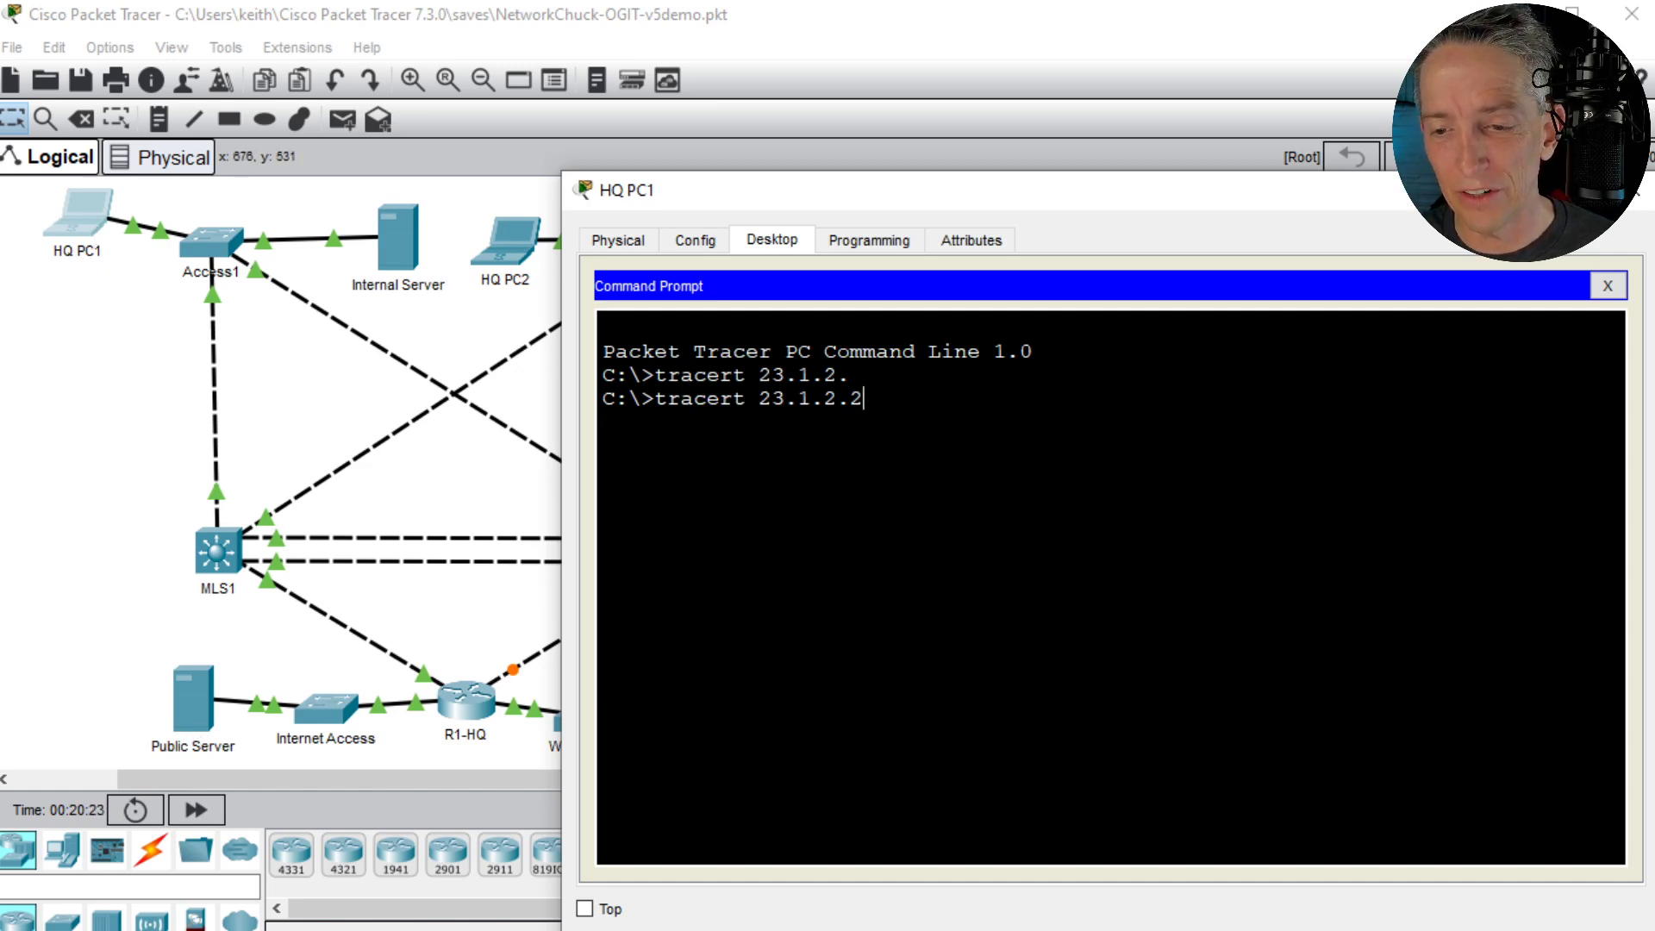
key(Return)
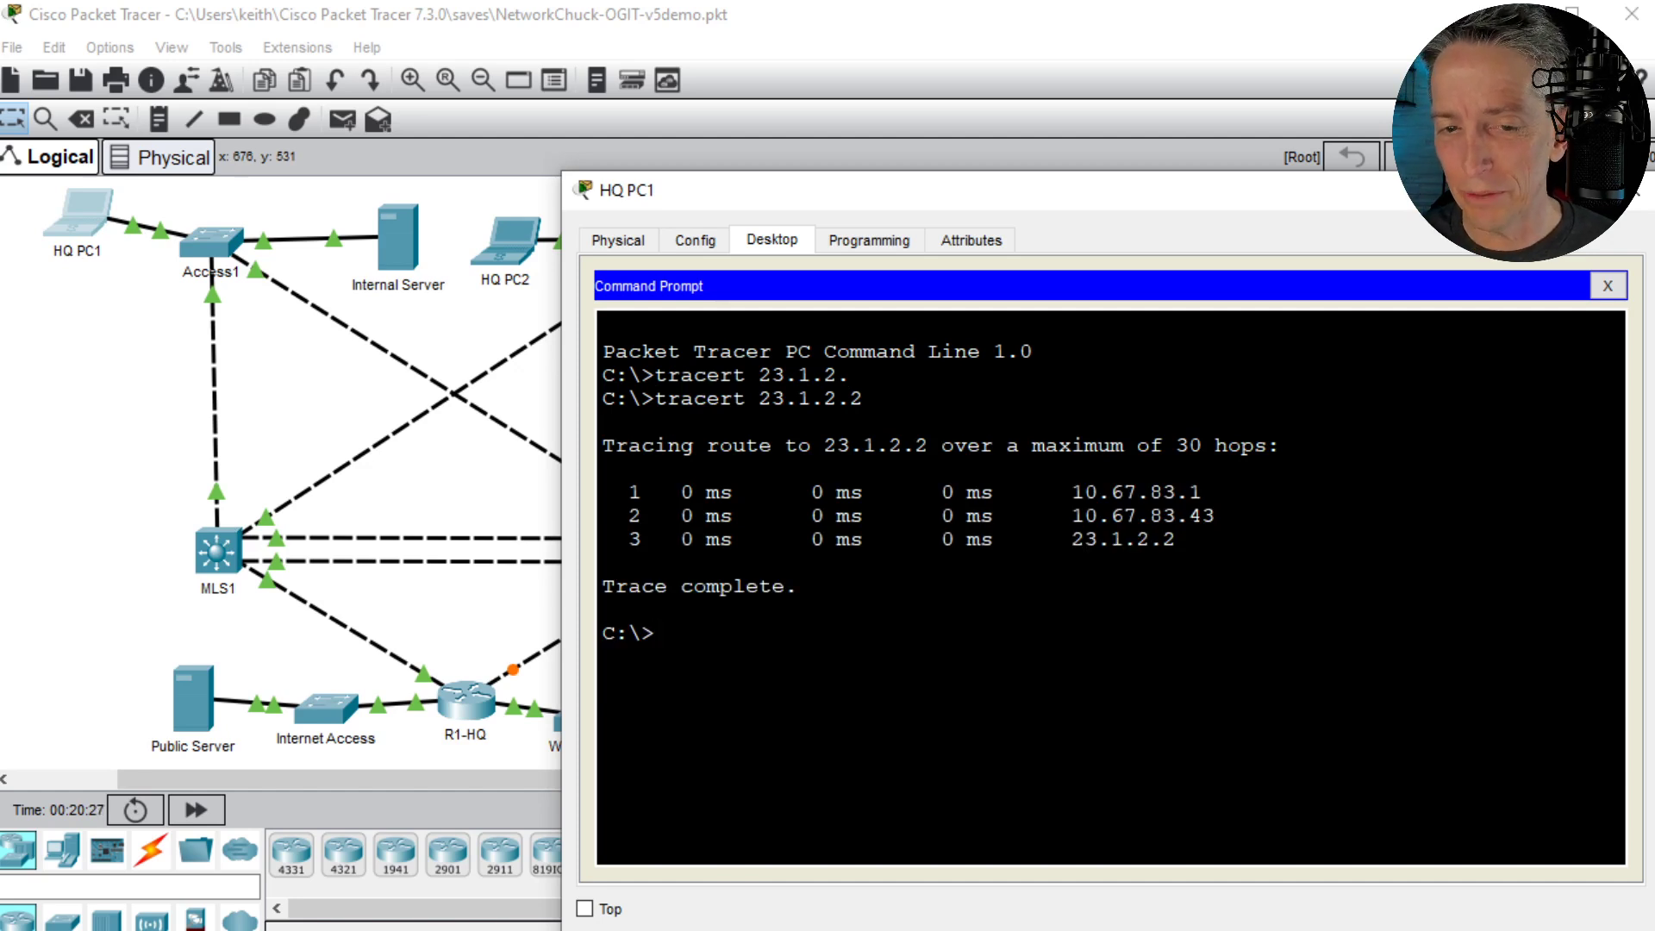
- Run ipconfig on HQ PC1 and compare the last octet of its default gateway with the first hop of the trace
text(ipconfig)
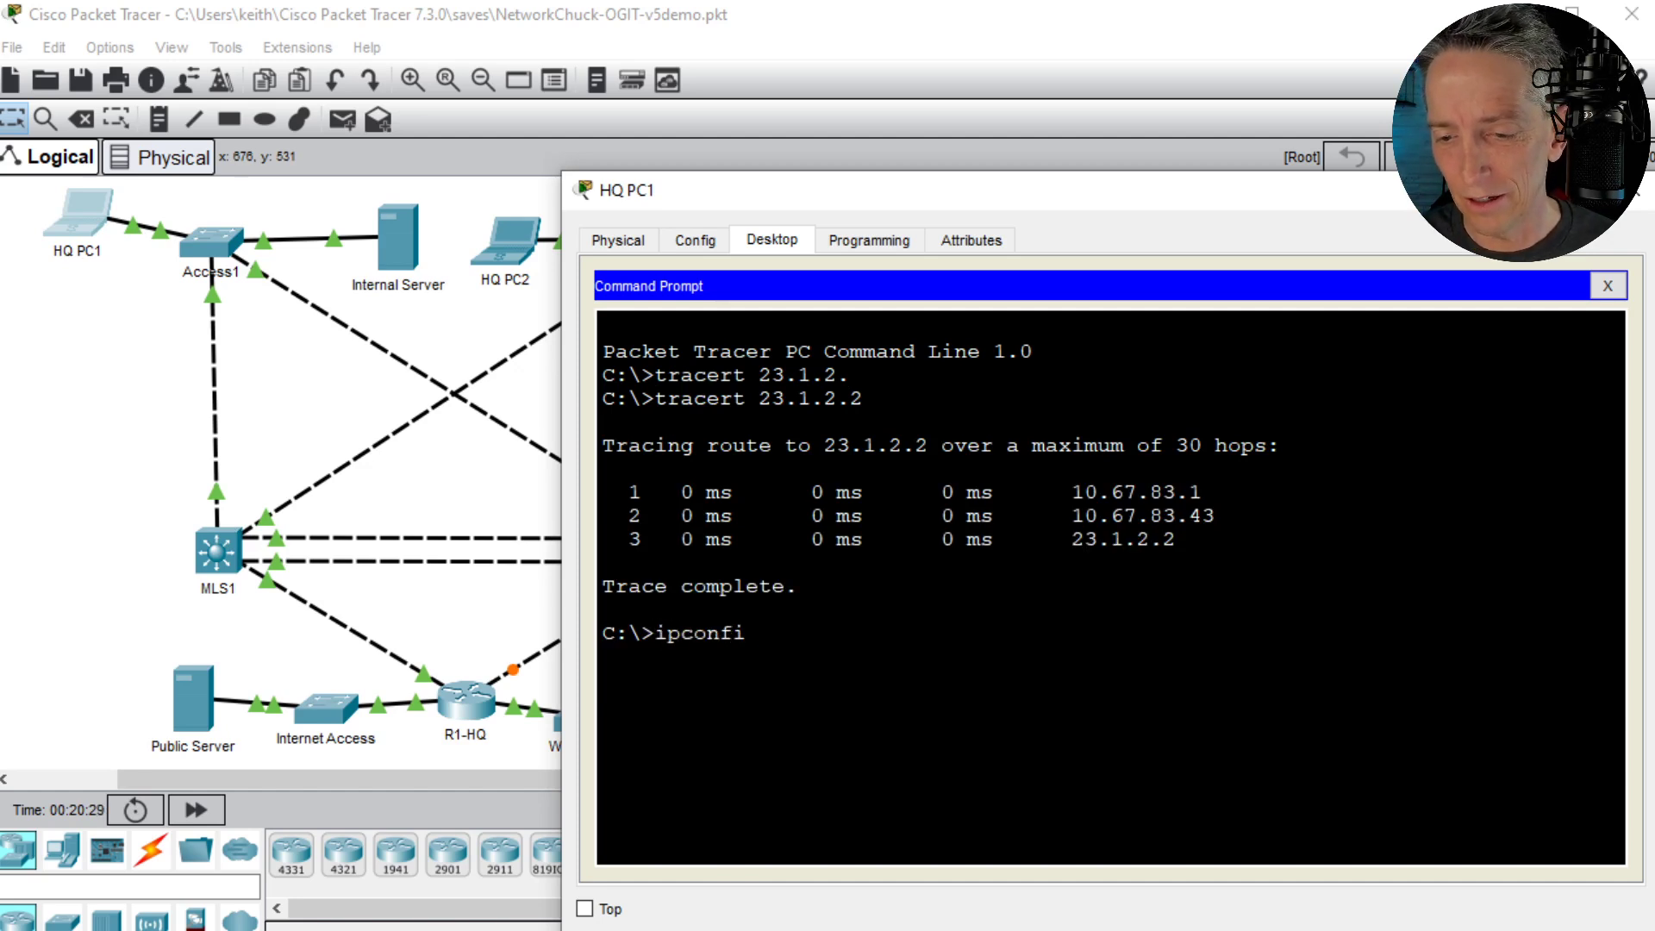
key(Return)
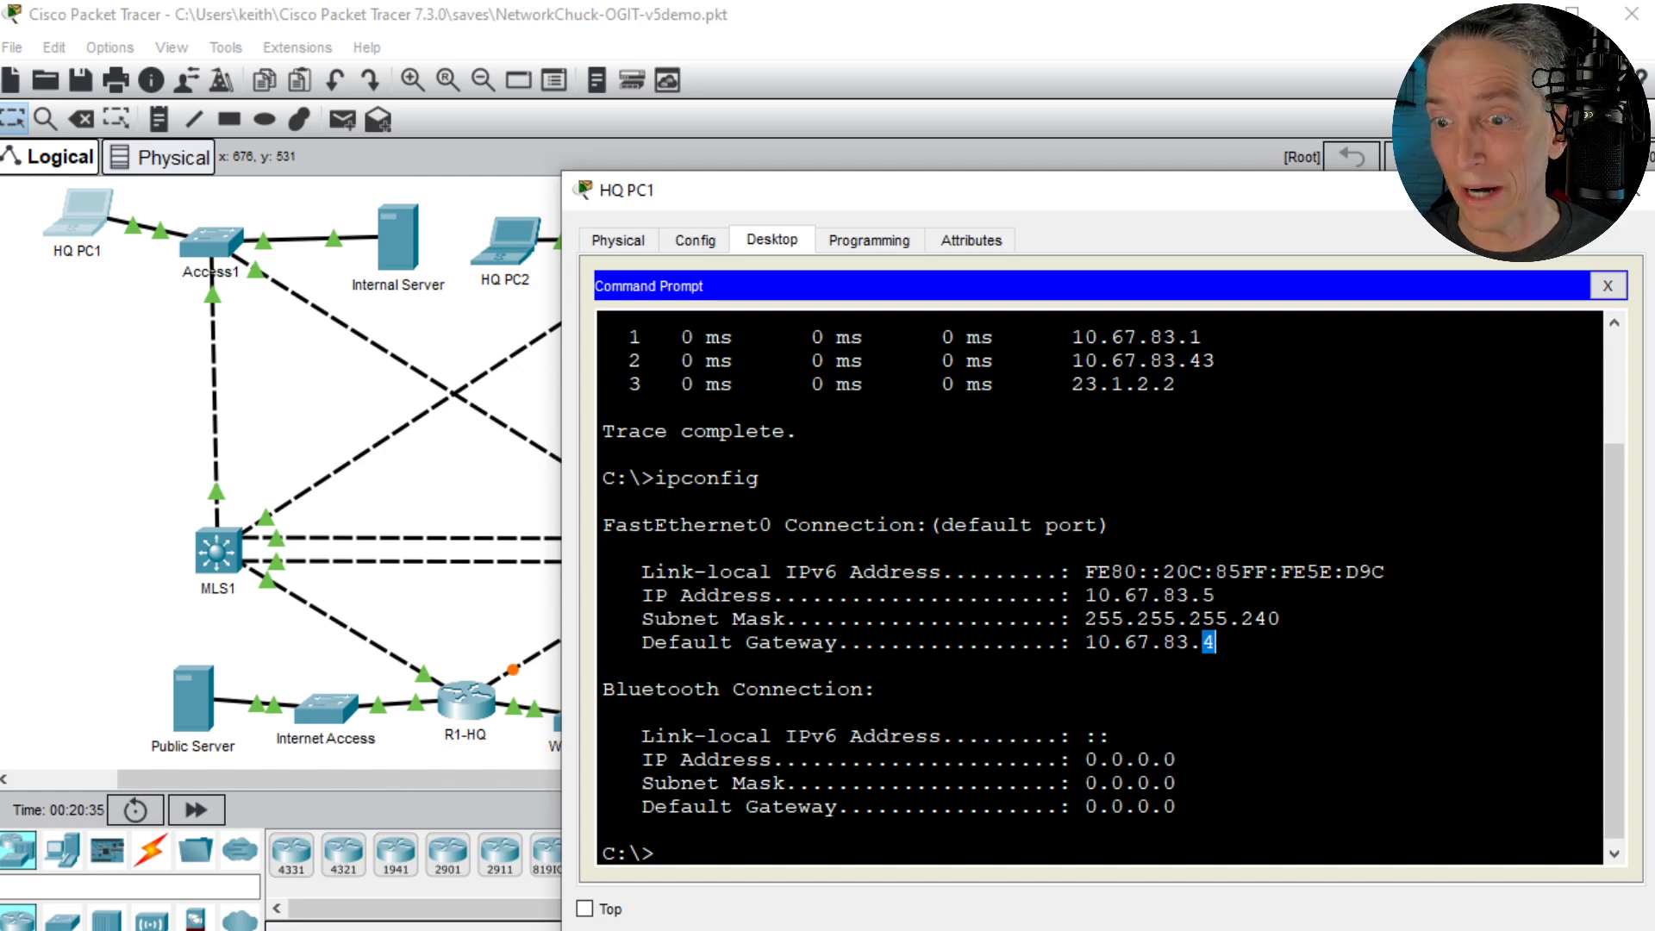
scroll(1099, 589, up, 1)
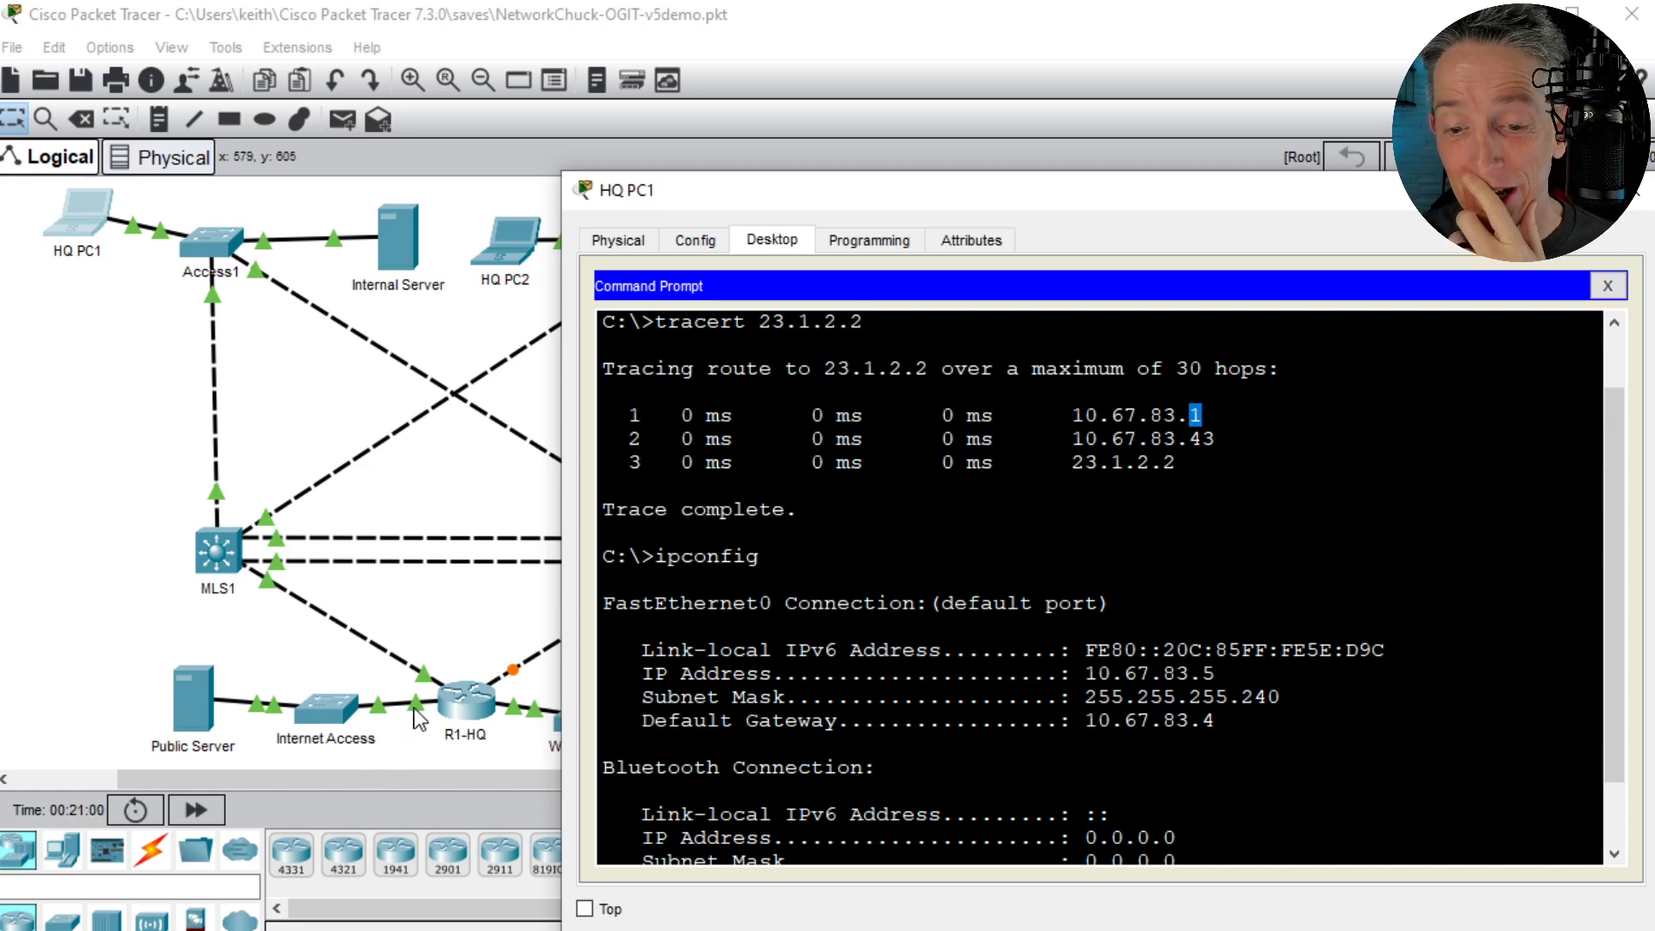
- Return to R1-HQ's command line and display the NAT table with show ip nat translations
click(469, 707)
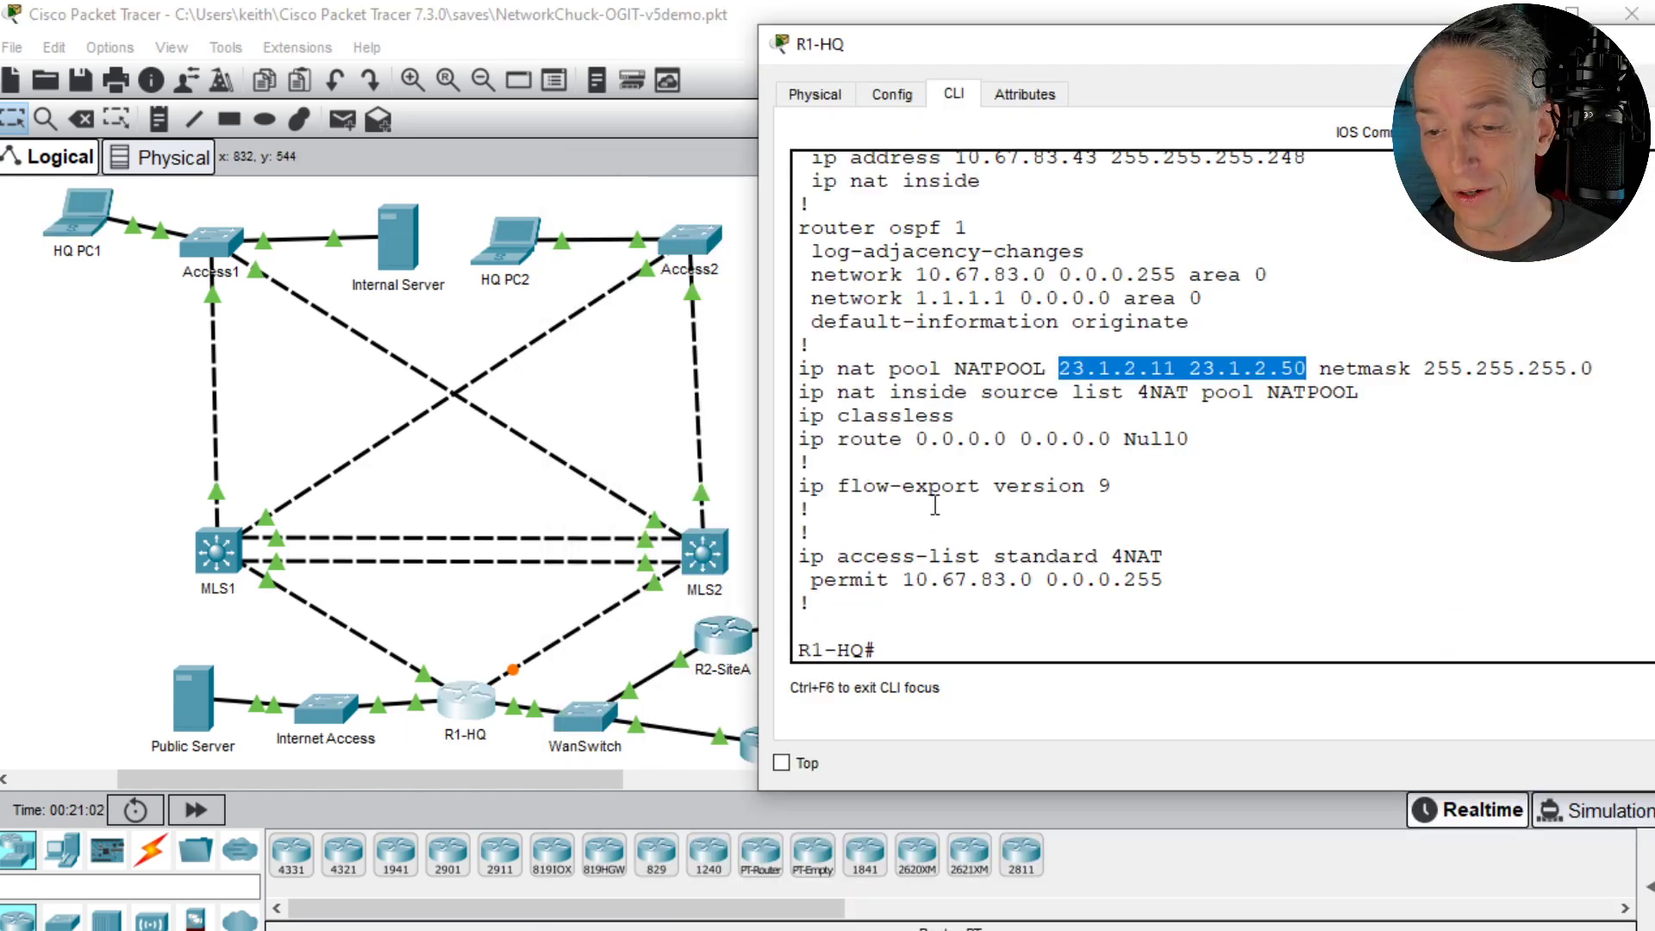
click(934, 503)
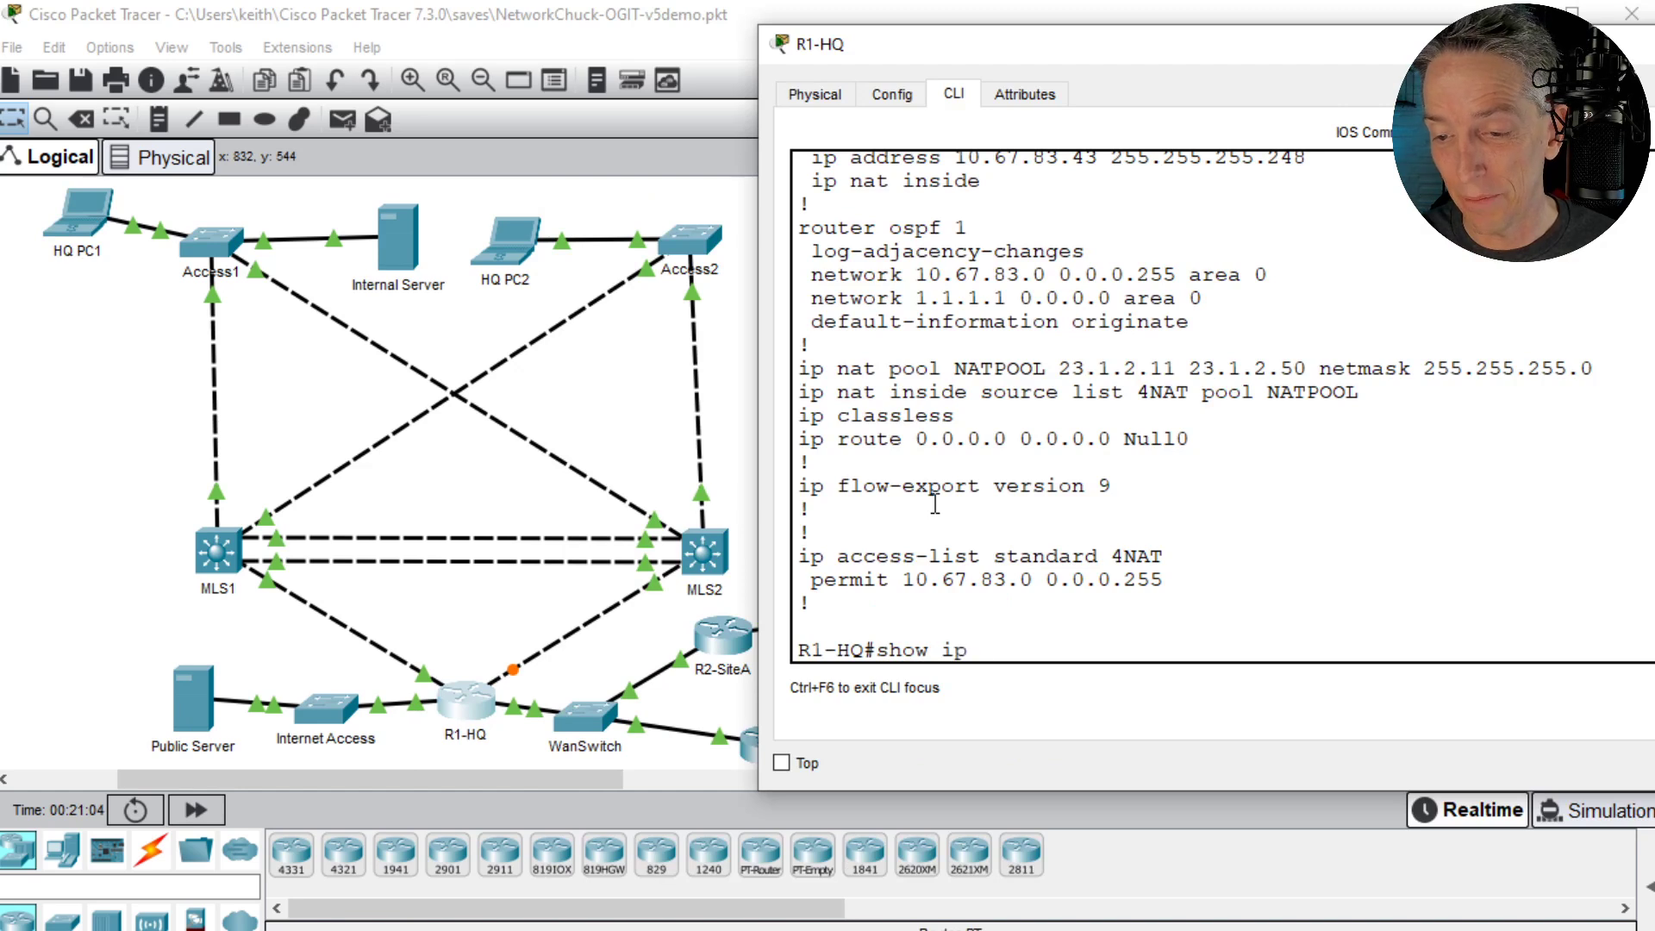
text(show ip nat tran)
key(Tab)
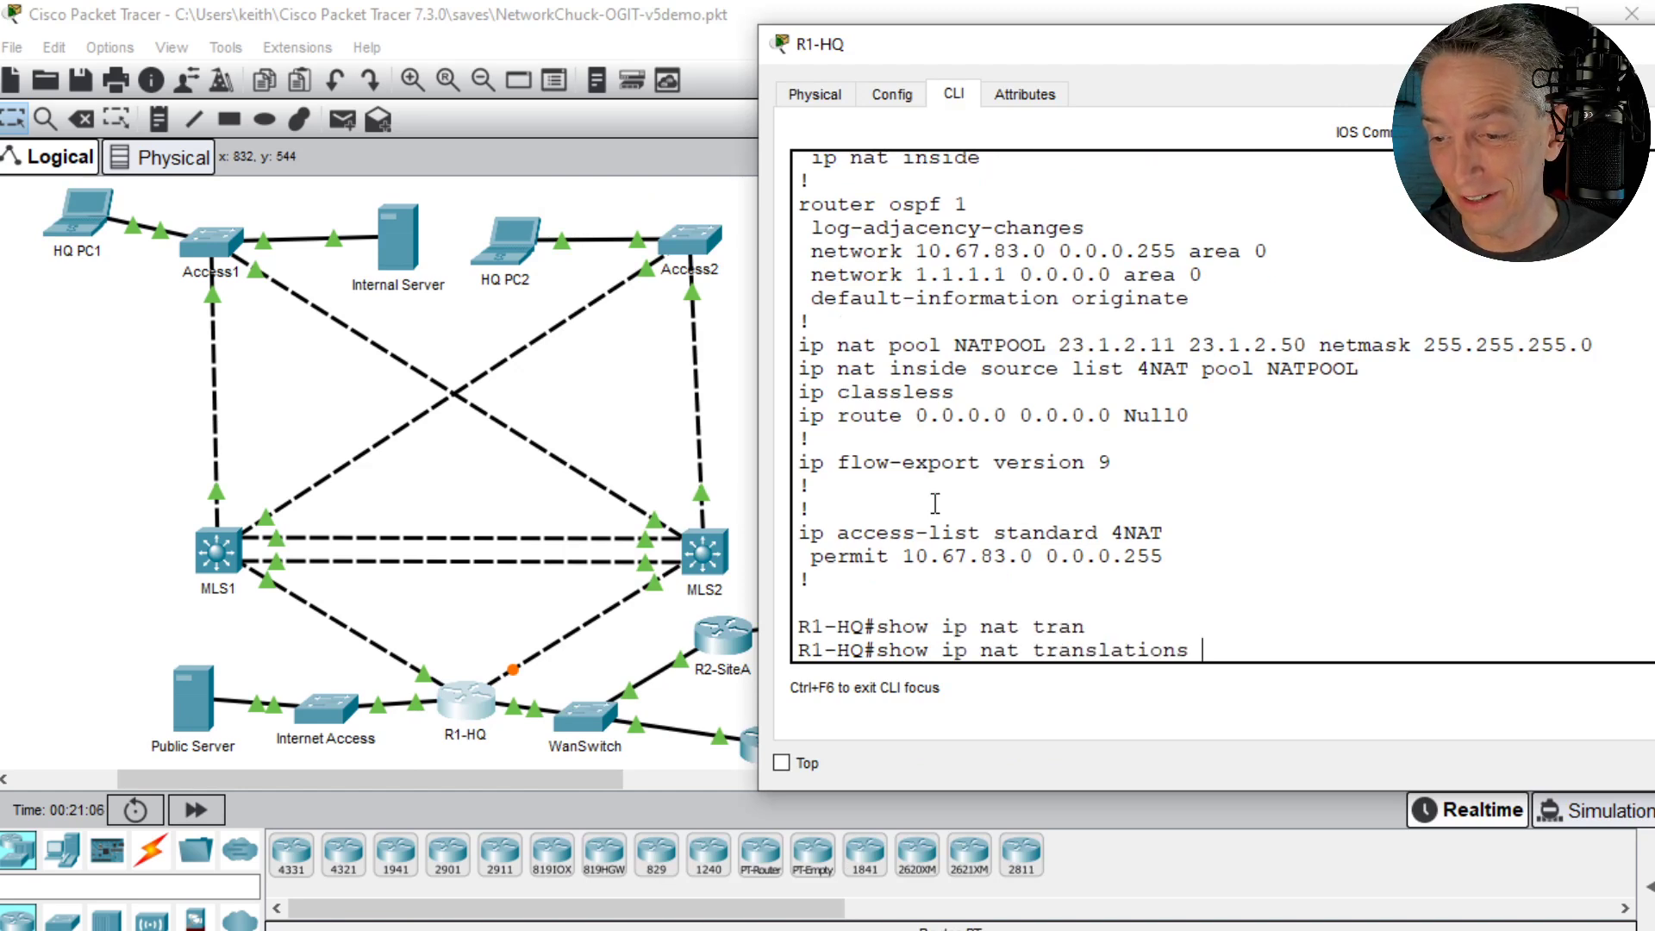
key(Return)
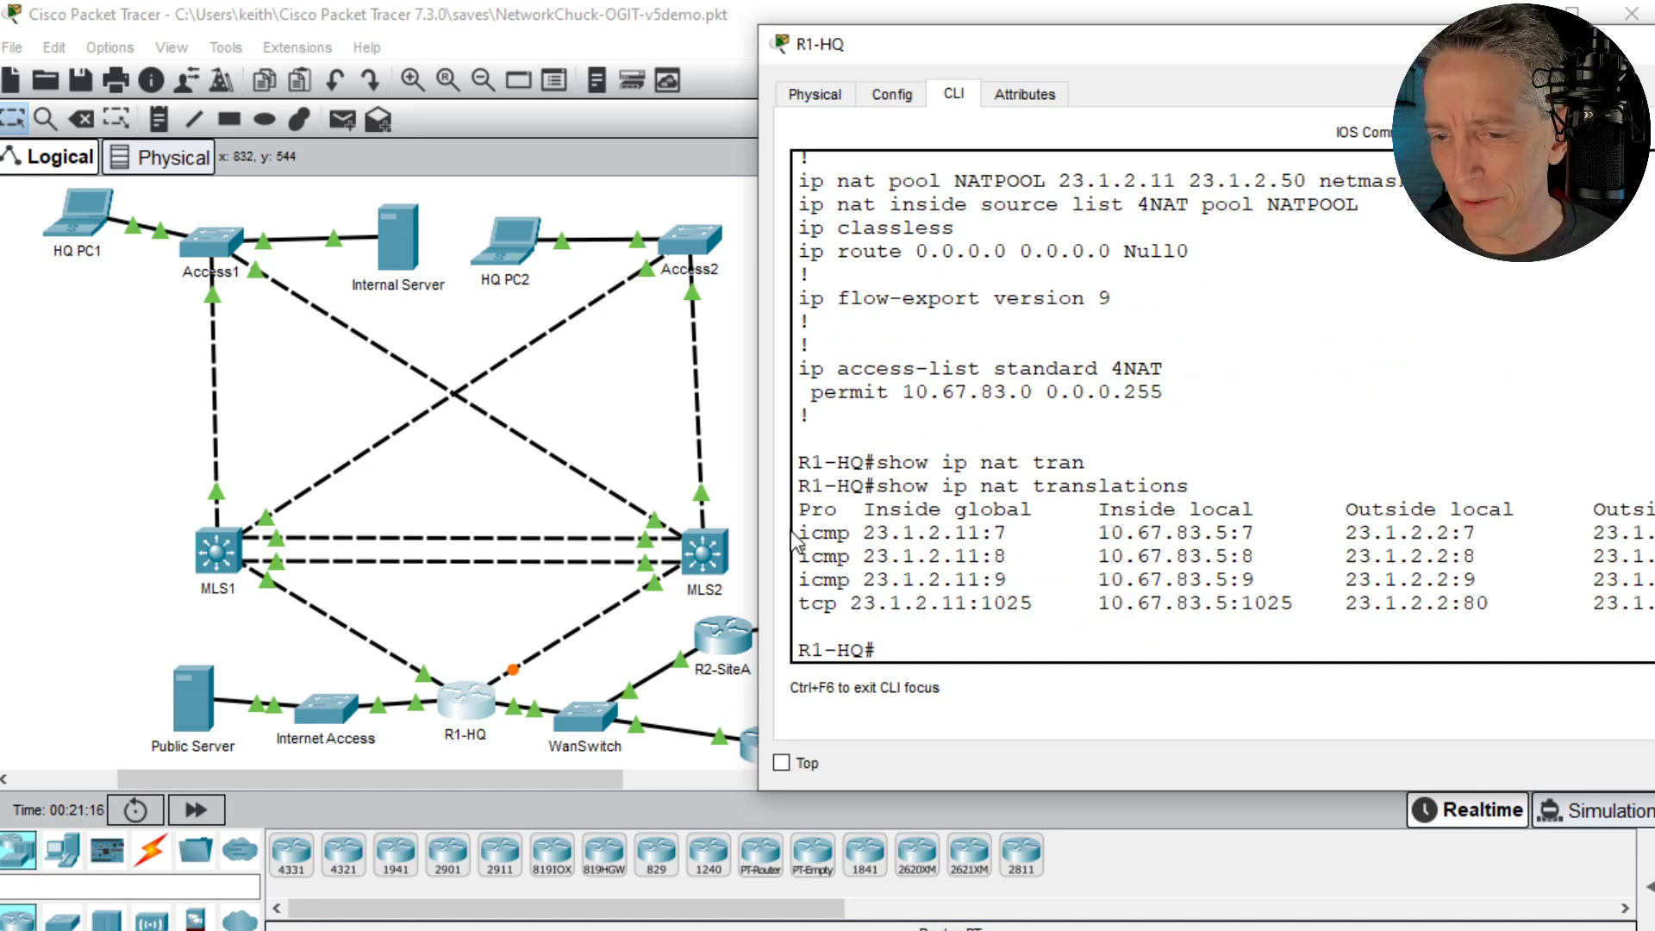
- Highlight the ICMP entries and the TCP entry in the NAT translation table, and clear the highlight
drag(802, 534, 1651, 580)
triple_click(978, 604)
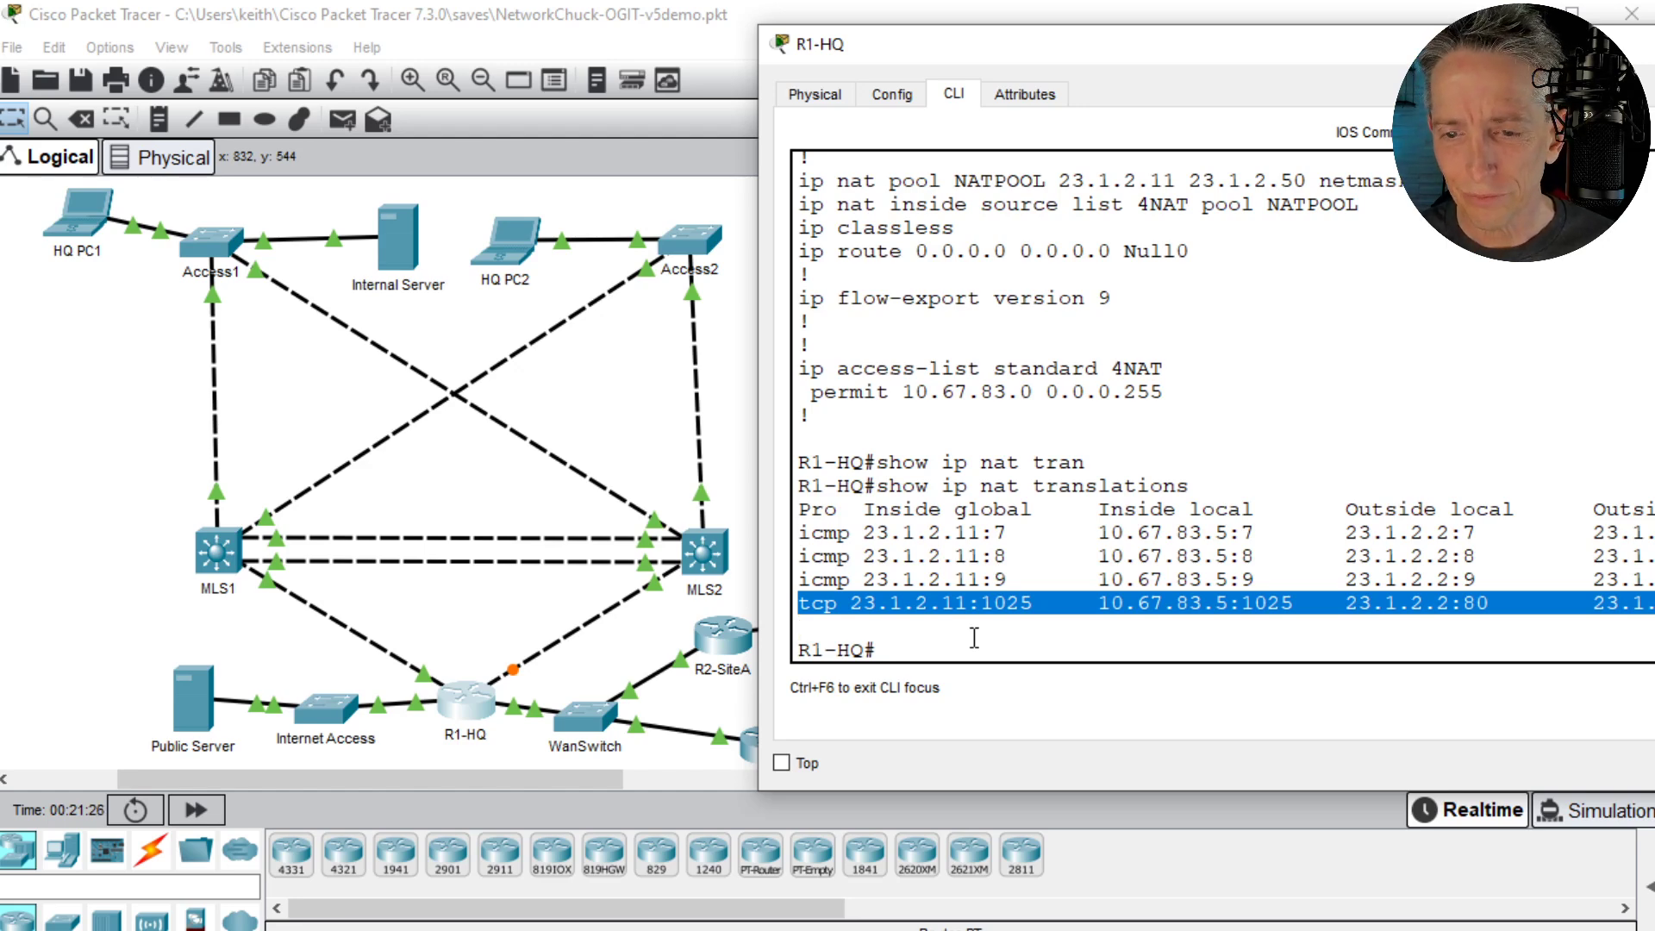
click(1113, 411)
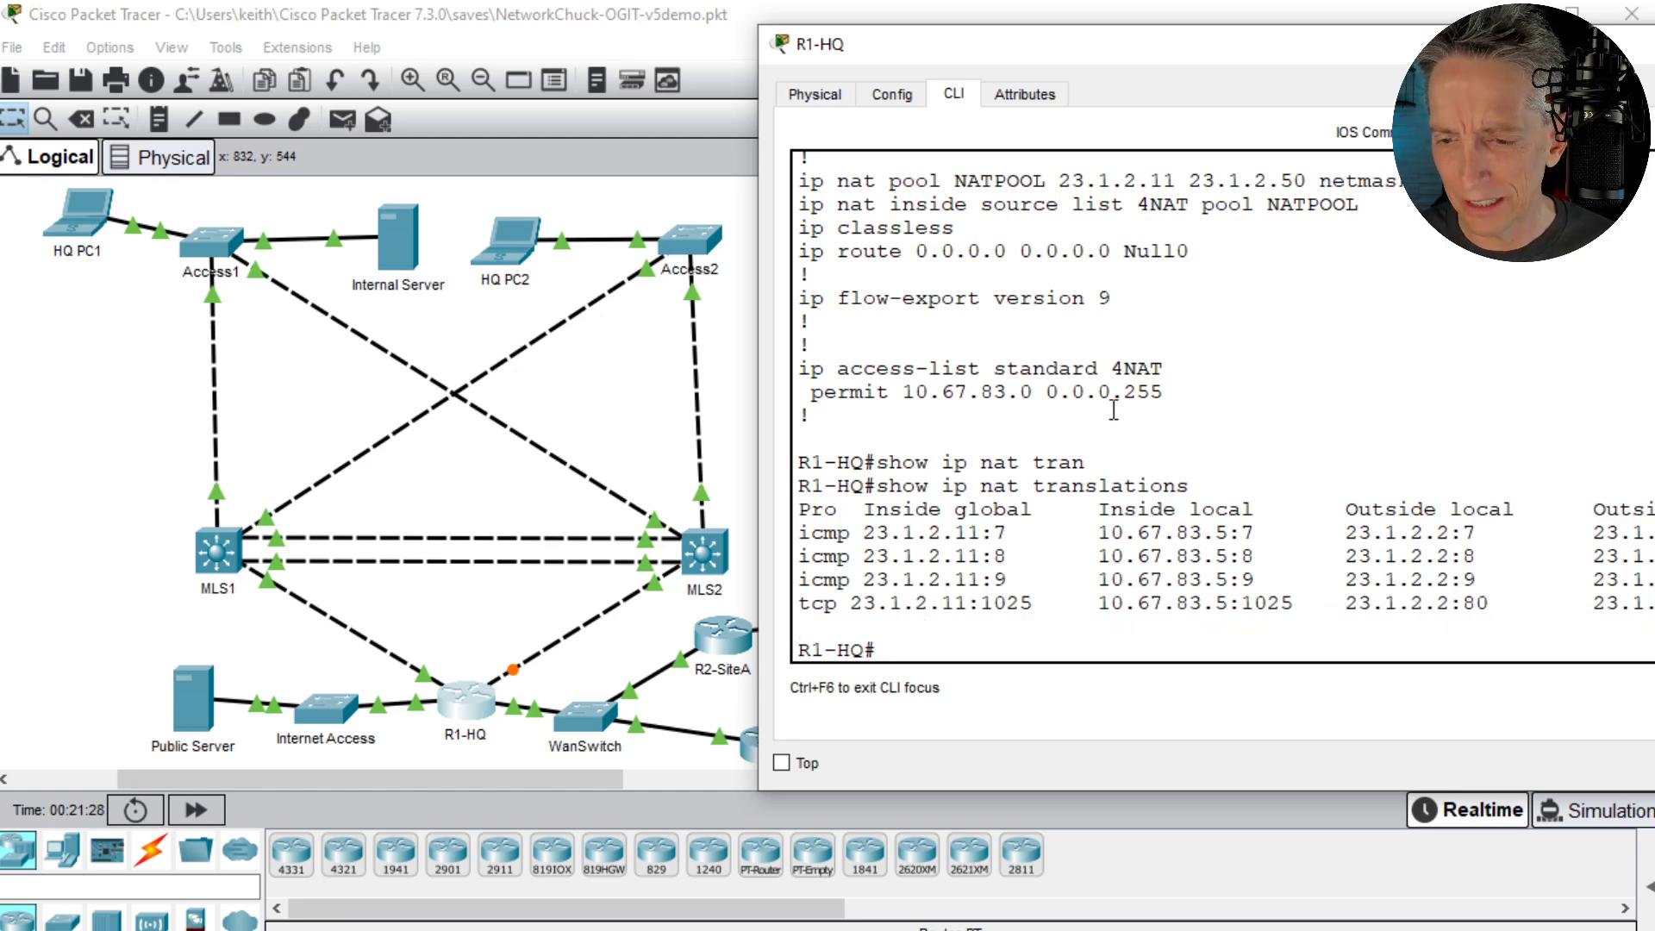
- Display R1-HQ's OSPF-learned routes with show ip route ospf
key(Return)
key(Return)
text(show ip route ospf)
key(Return)
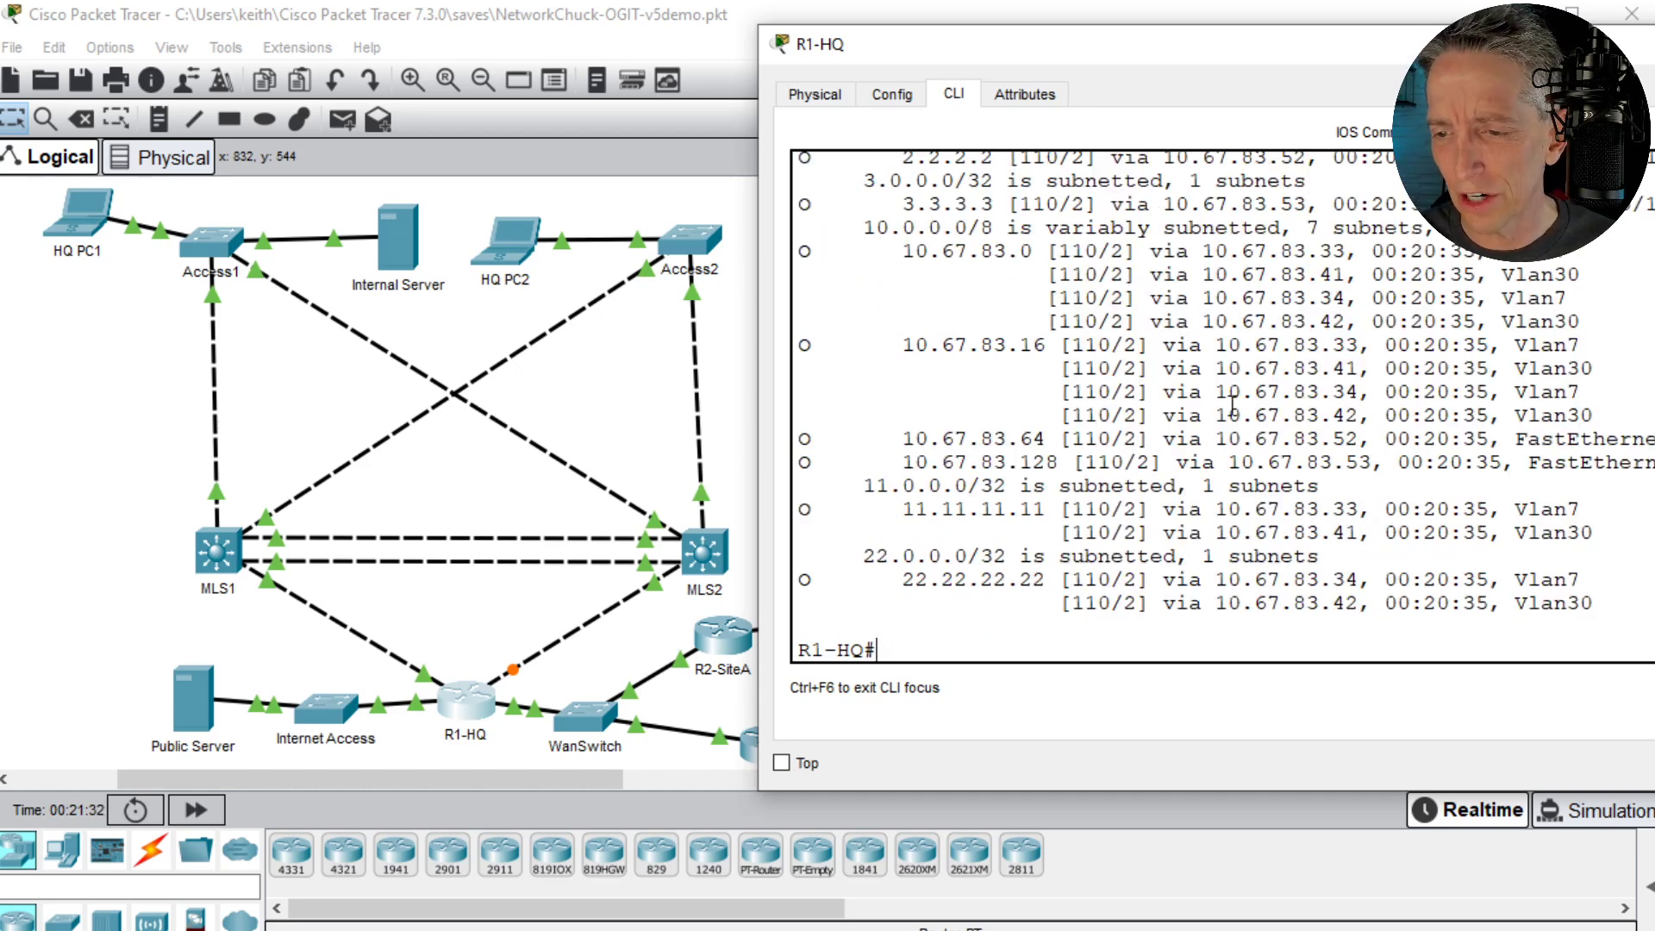
- Review the OSPF routes on R1-HQ, and return to the topology to move R3-SiteB and SiteB PC slightly upward
scroll(1233, 397, up, 1)
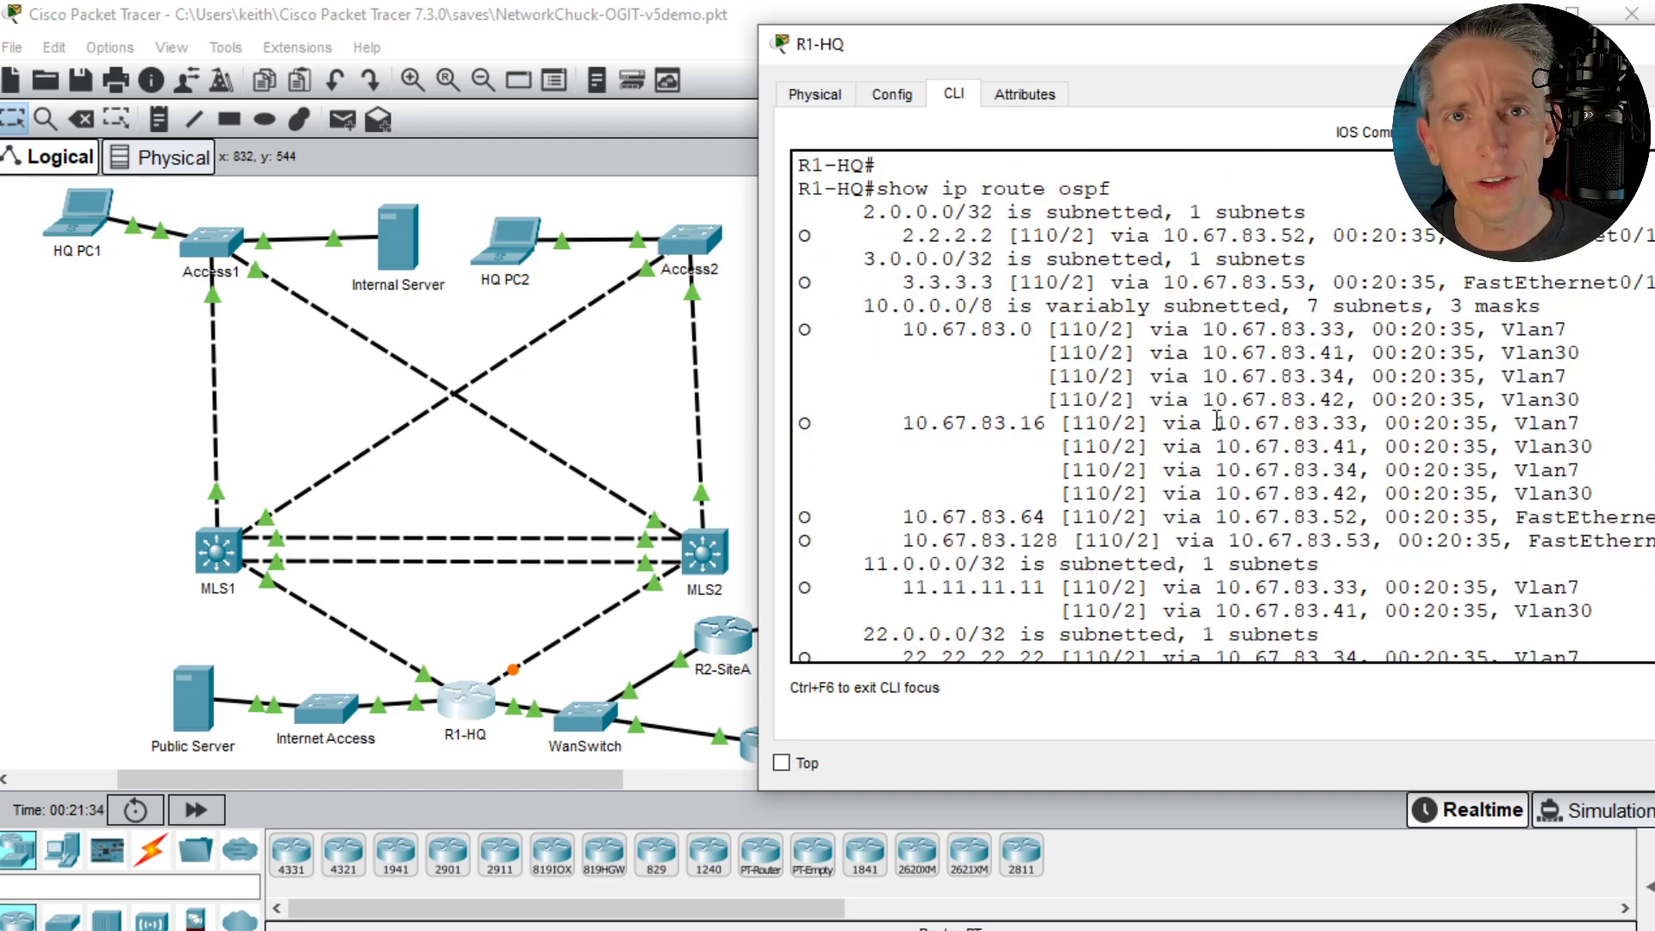
click(651, 405)
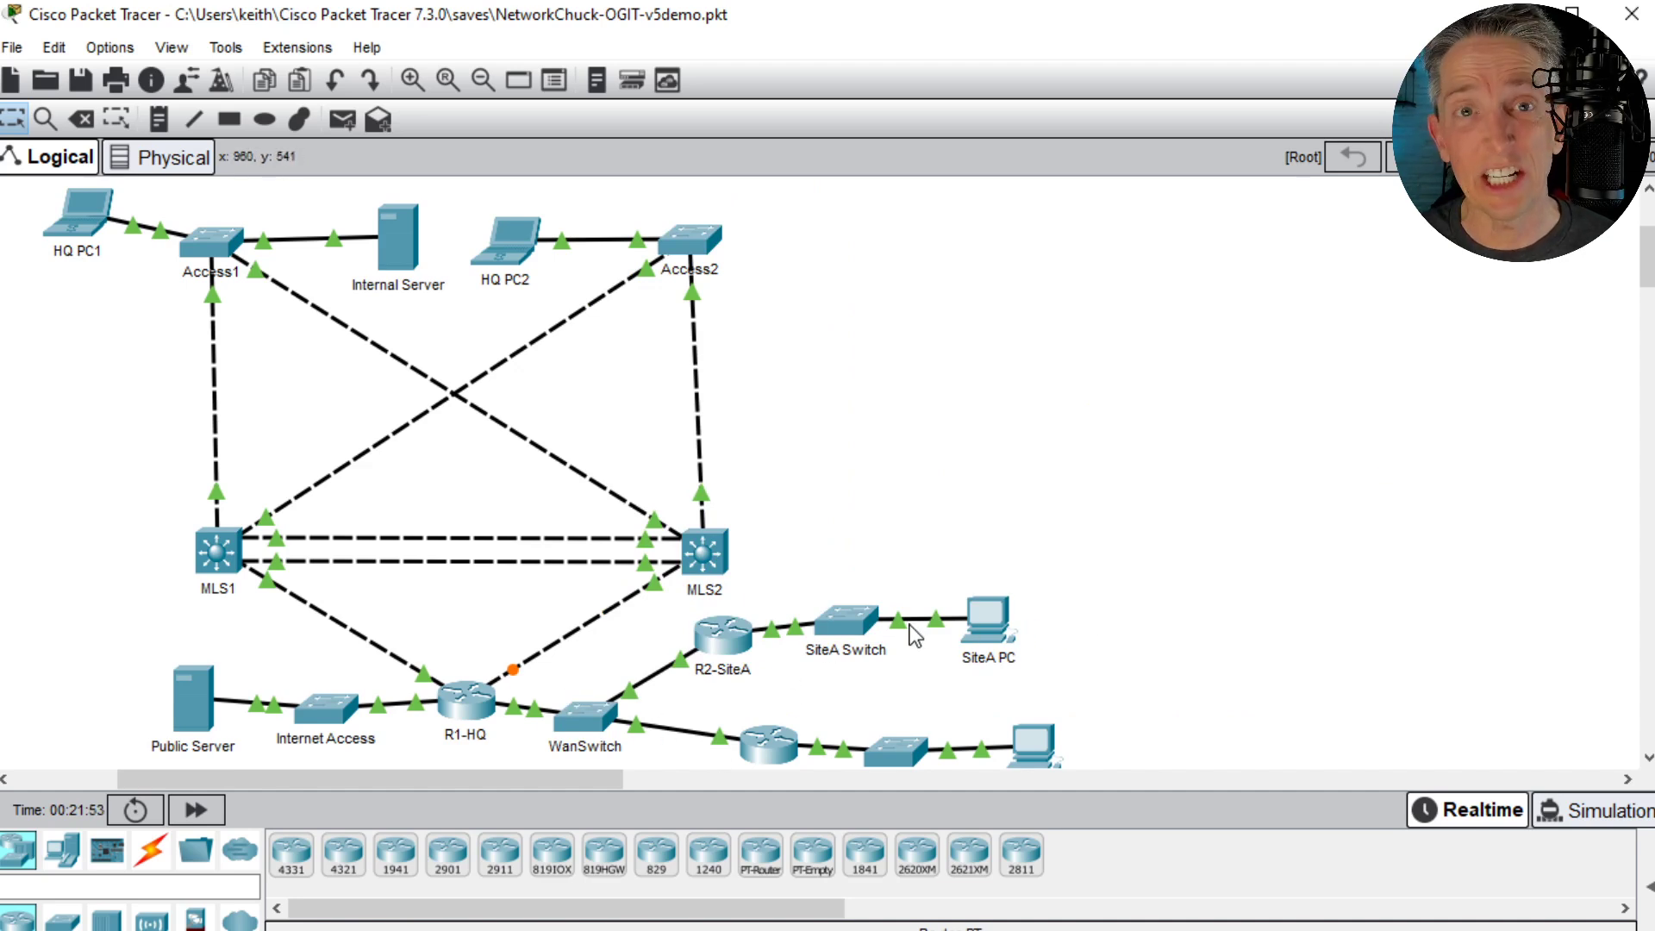
drag(765, 741, 759, 711)
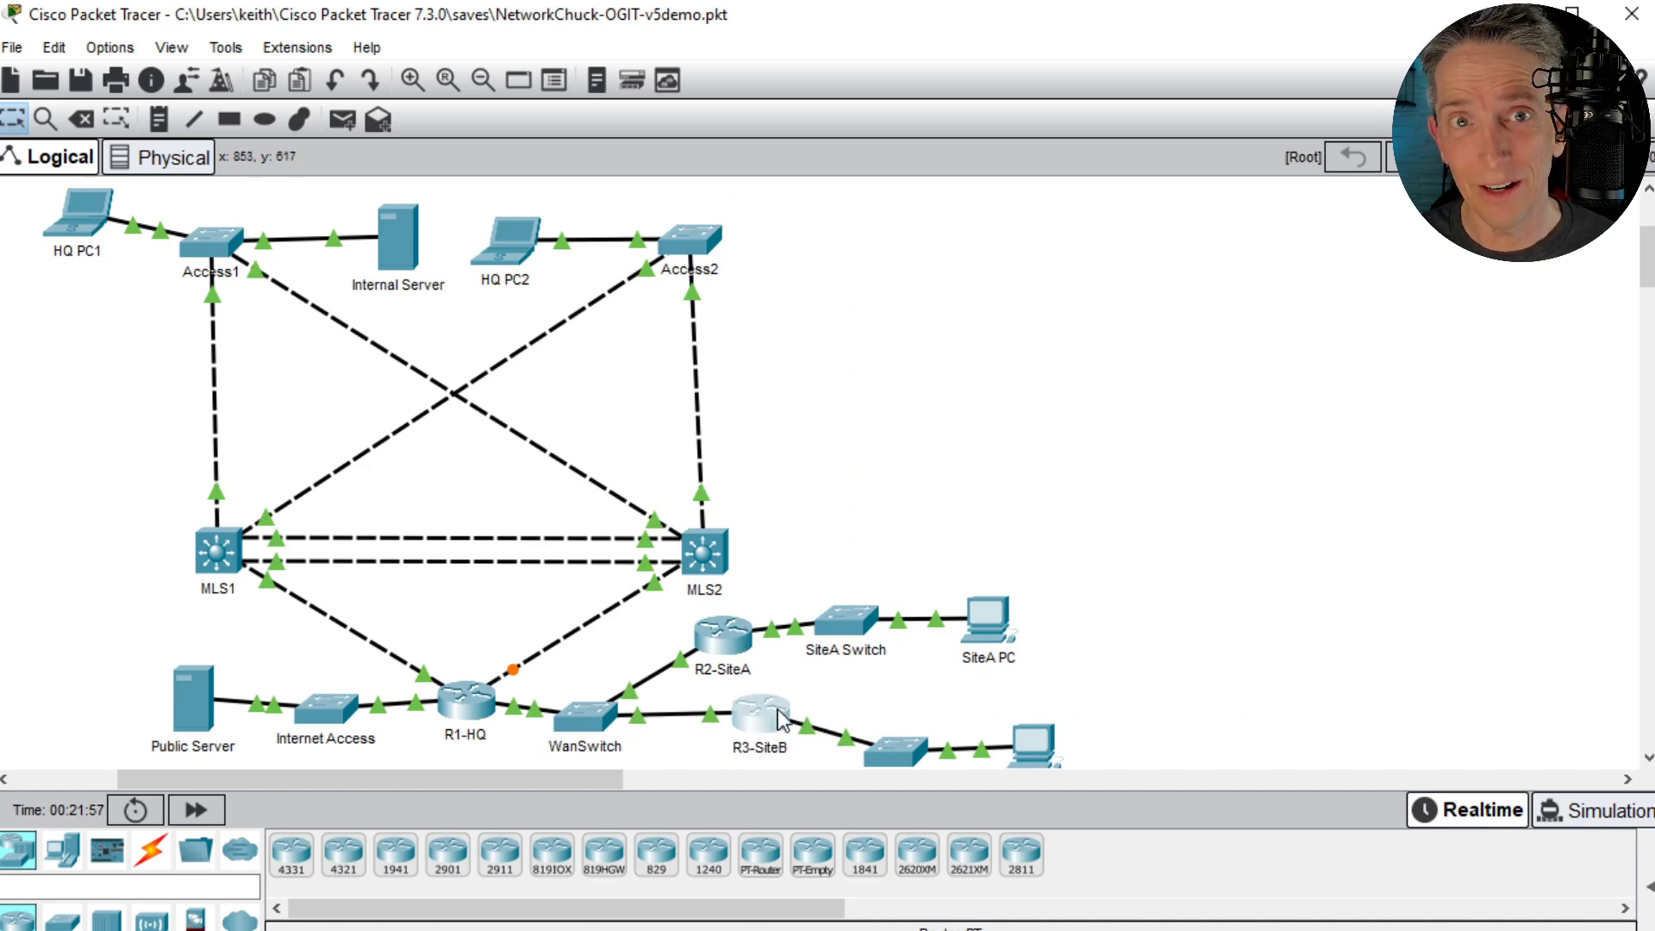
click(1045, 750)
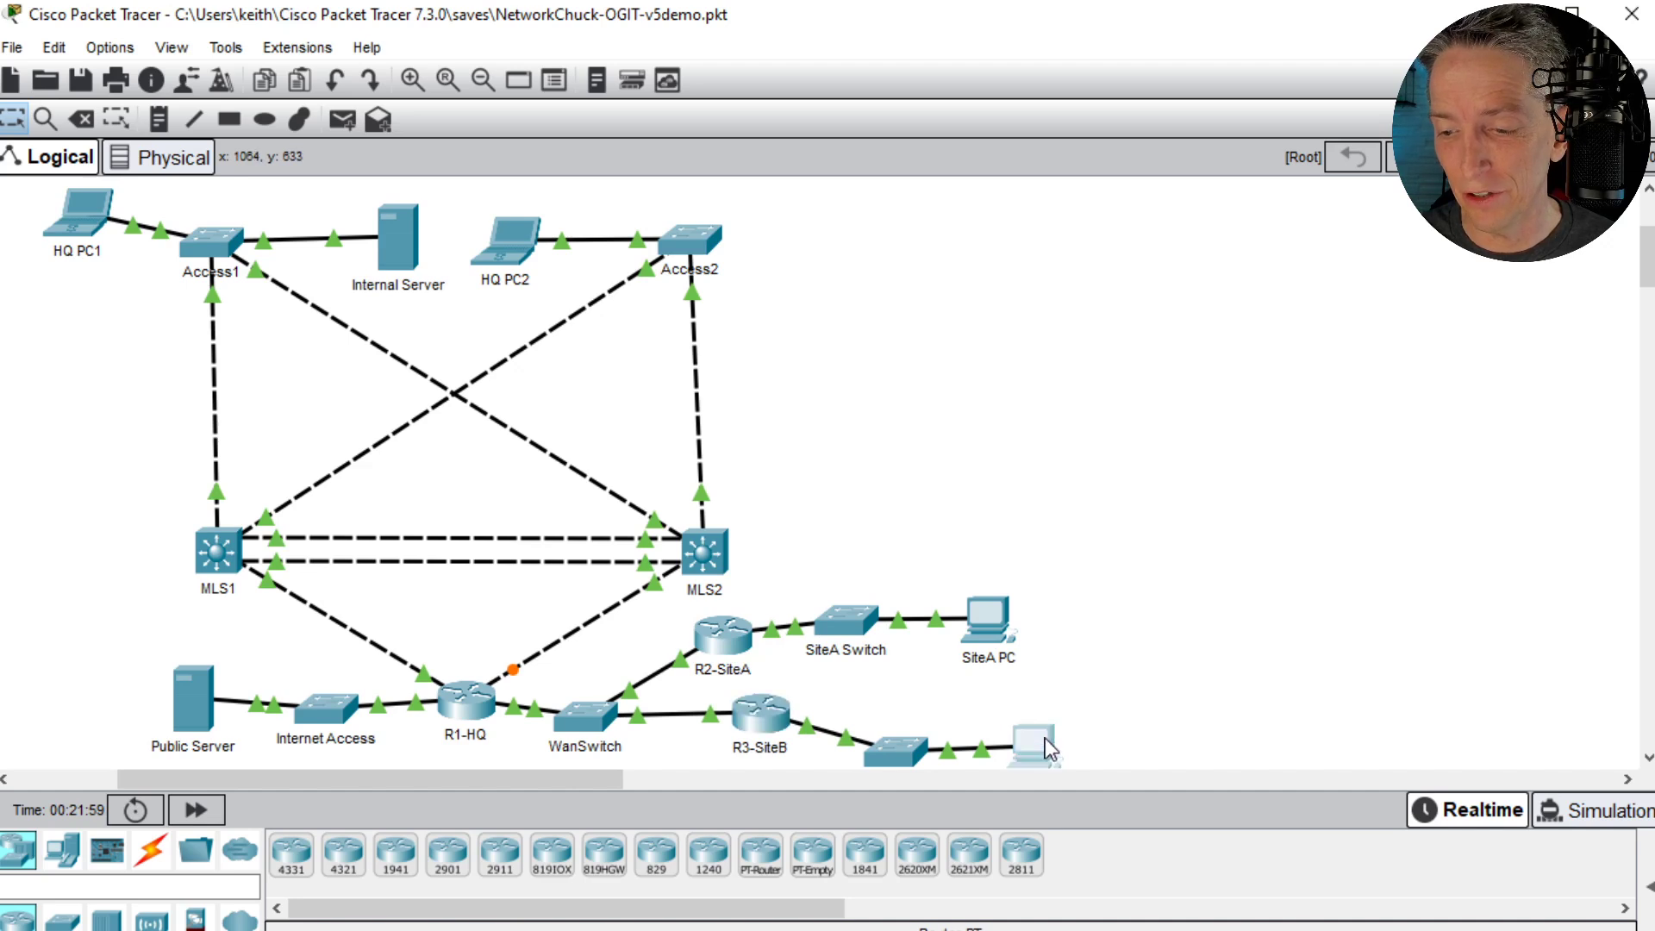
drag(1045, 744, 1047, 709)
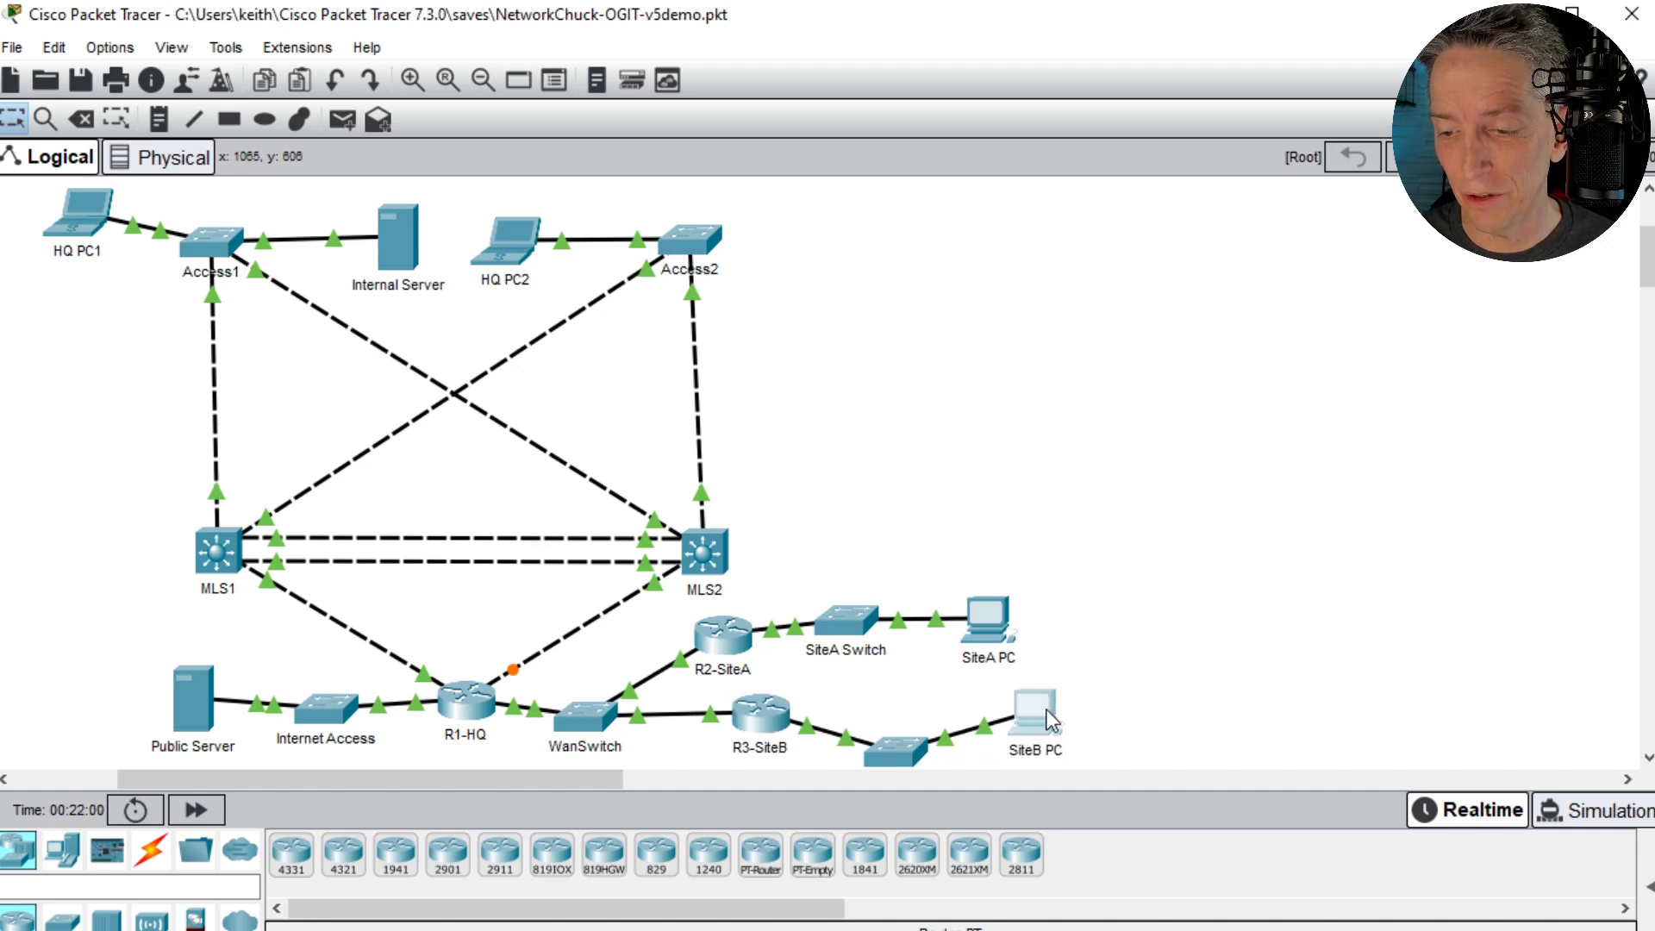
- Open SiteA PC's command prompt and place its window beside the topology
click(986, 615)
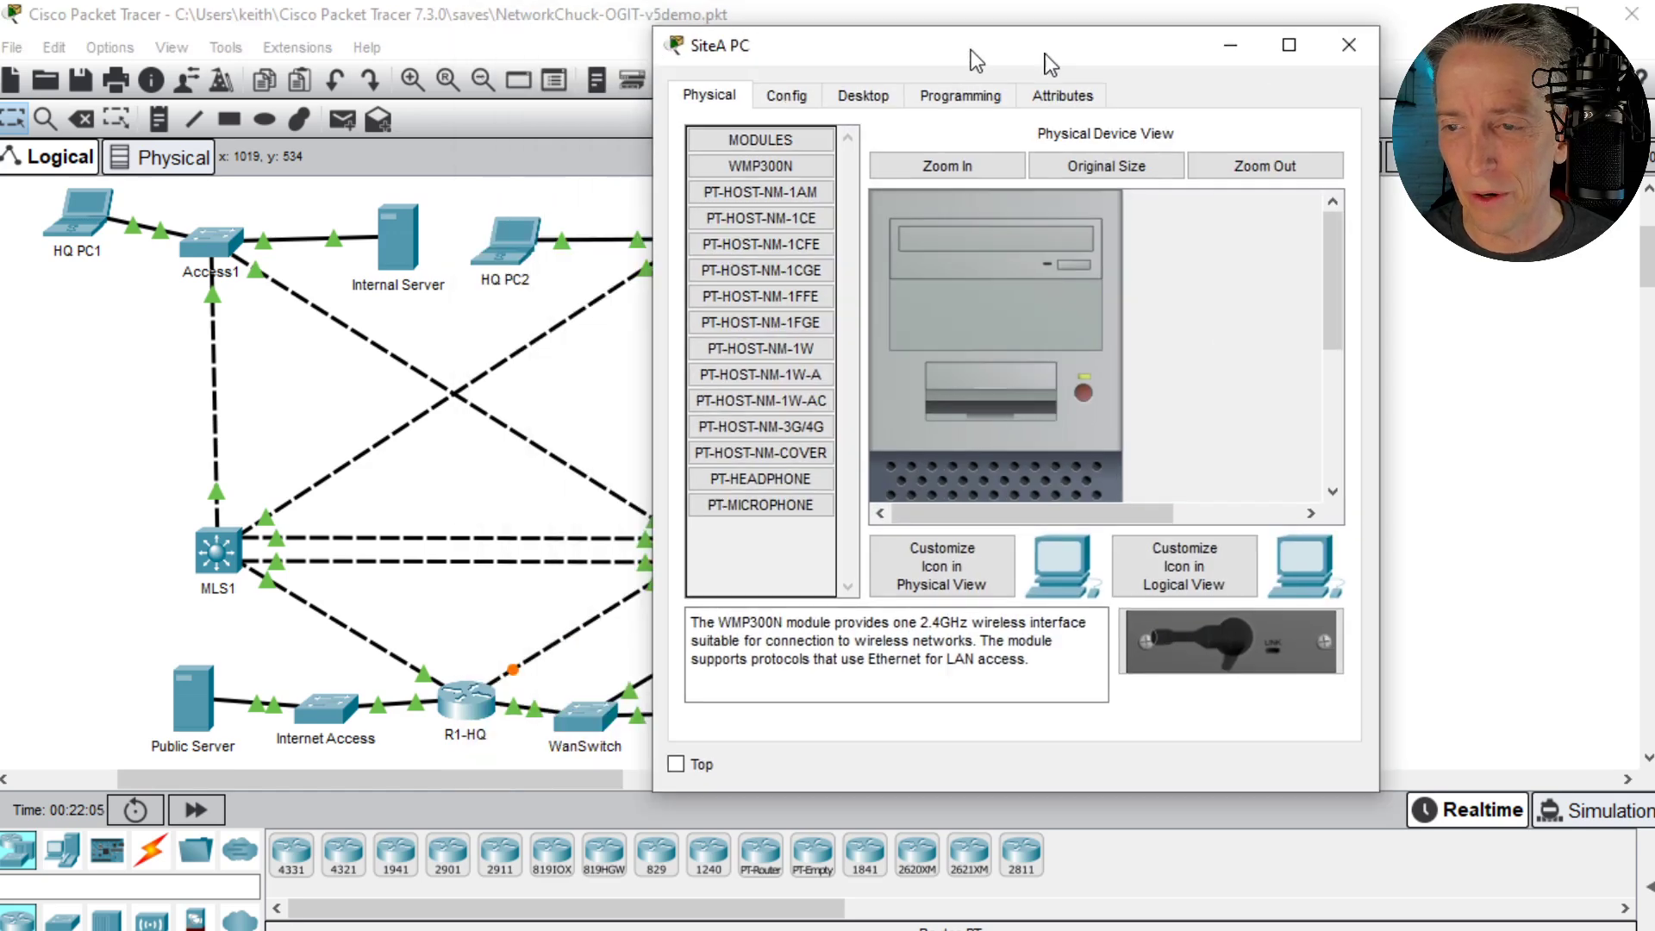
drag(976, 60, 1385, 79)
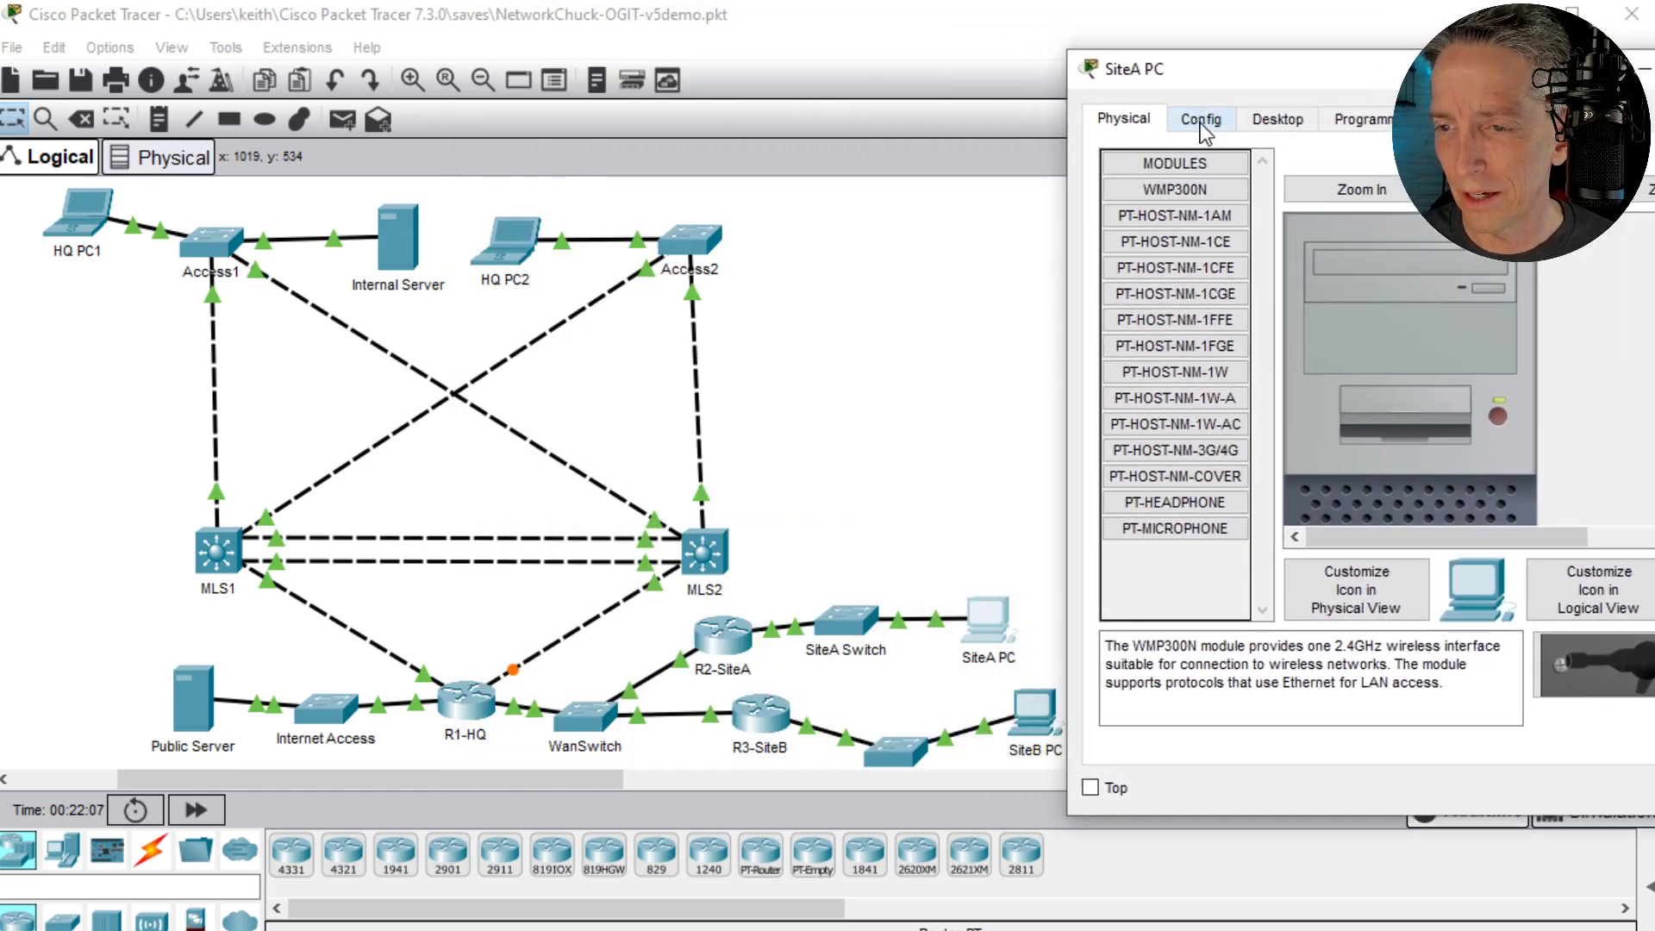
click(1278, 119)
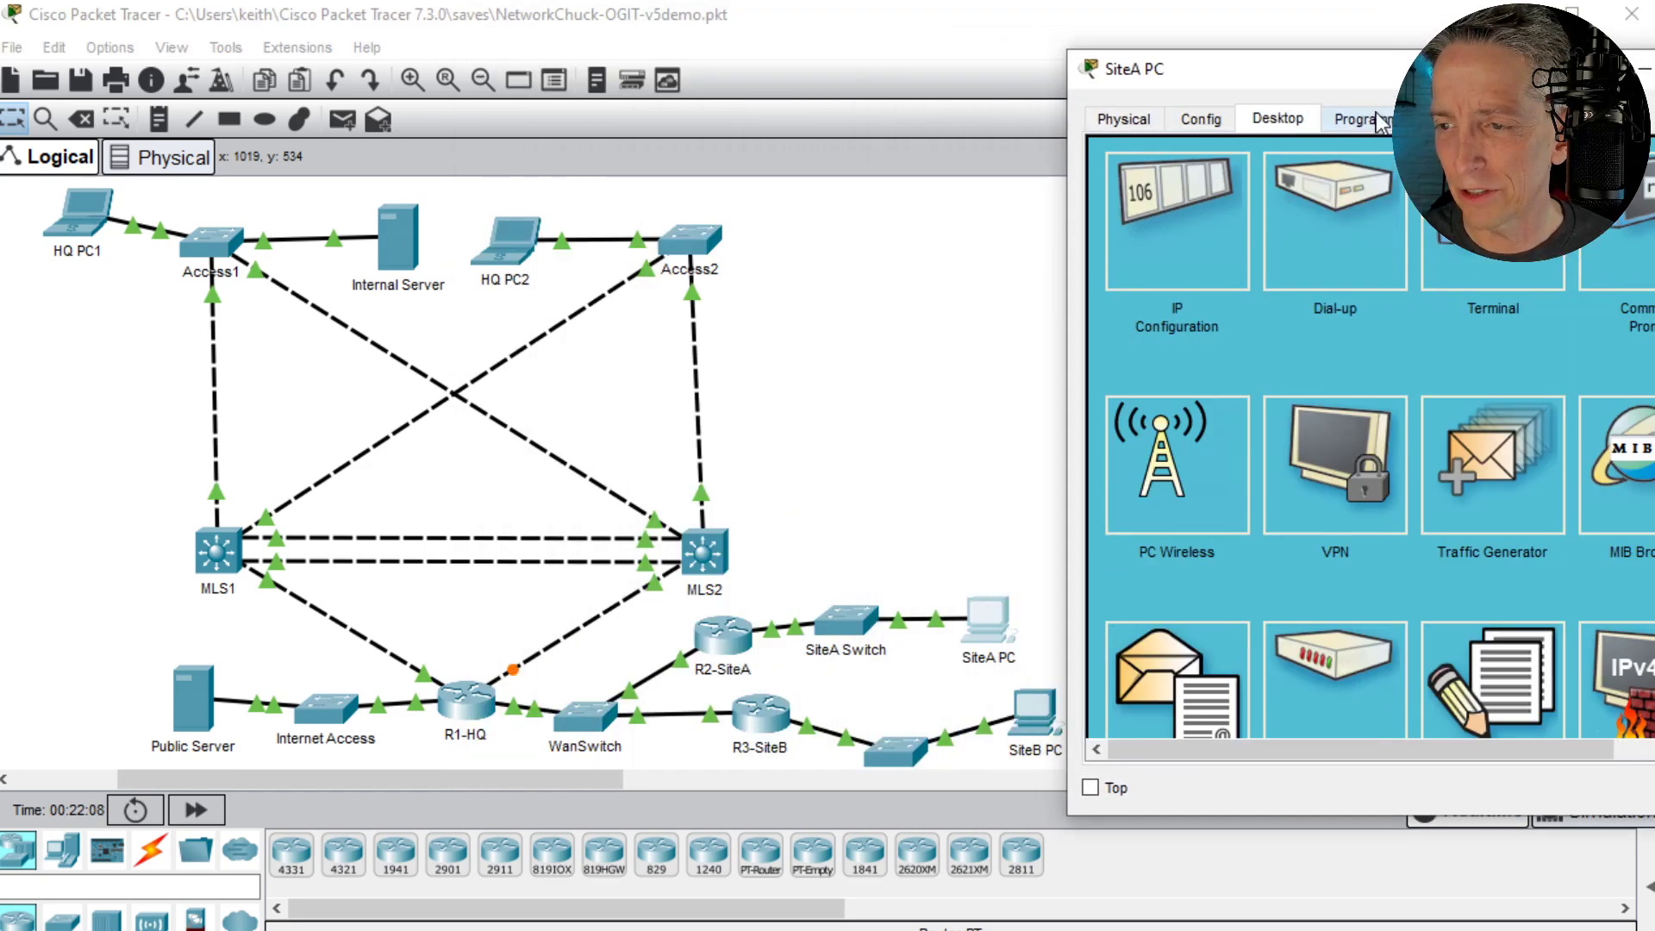
click(1638, 241)
drag(1284, 76, 1230, 115)
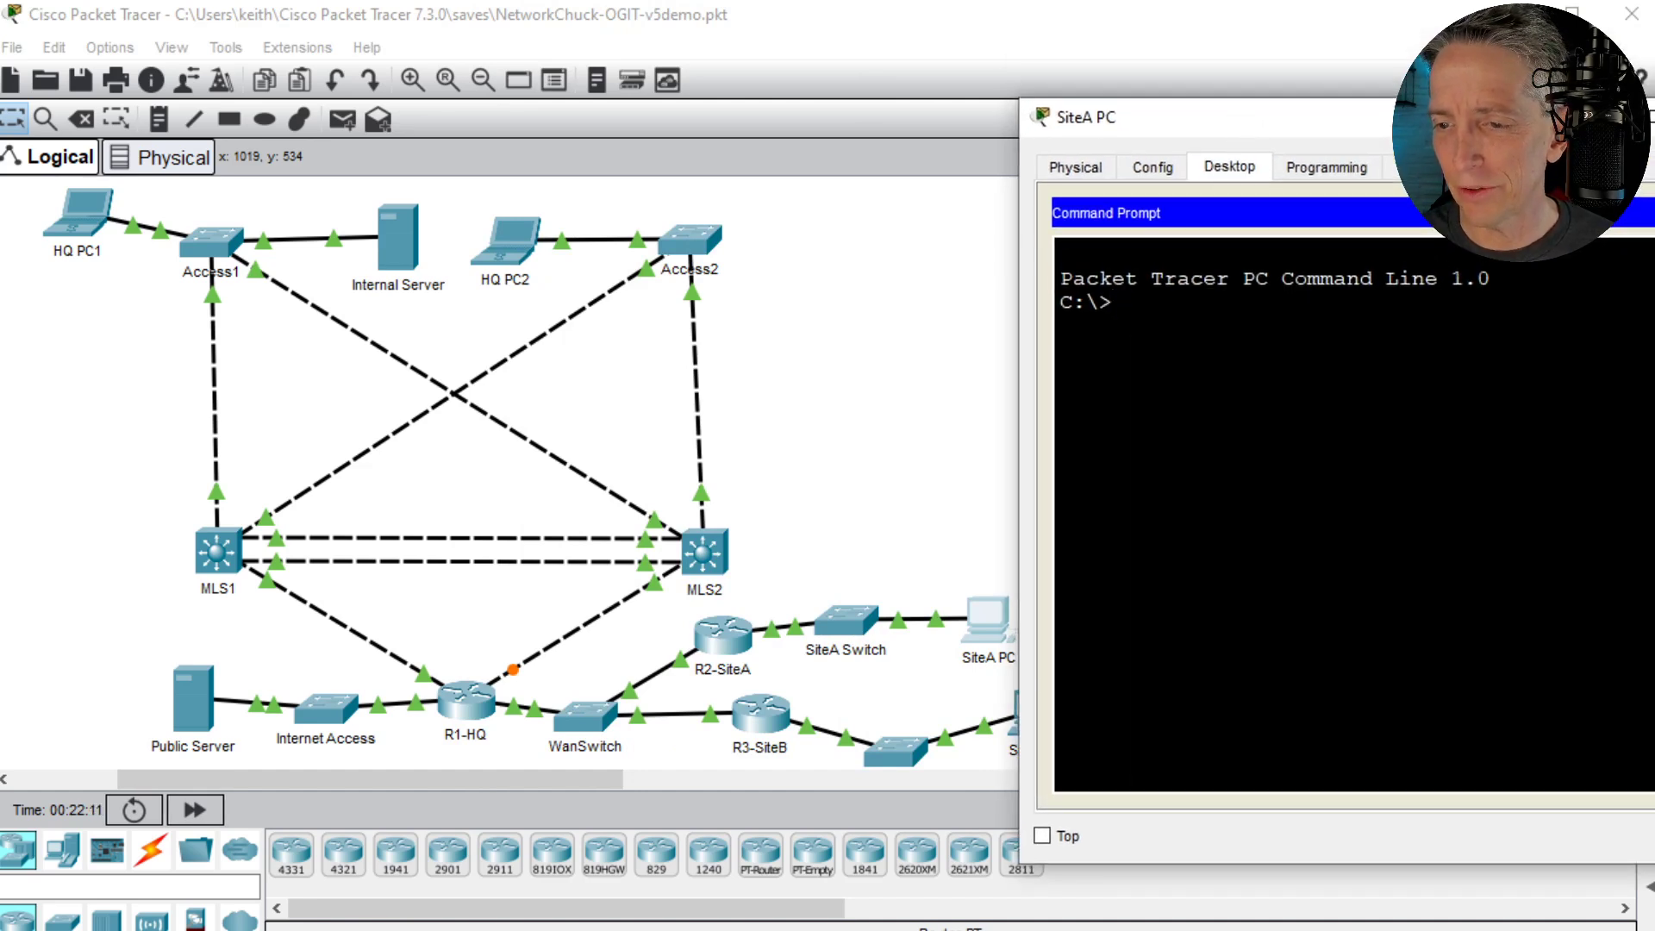
- Look up the Internal Server's IP address in the topology and trace the route to it from SiteA PC with tracert 10.67.83.3
text(tracet)
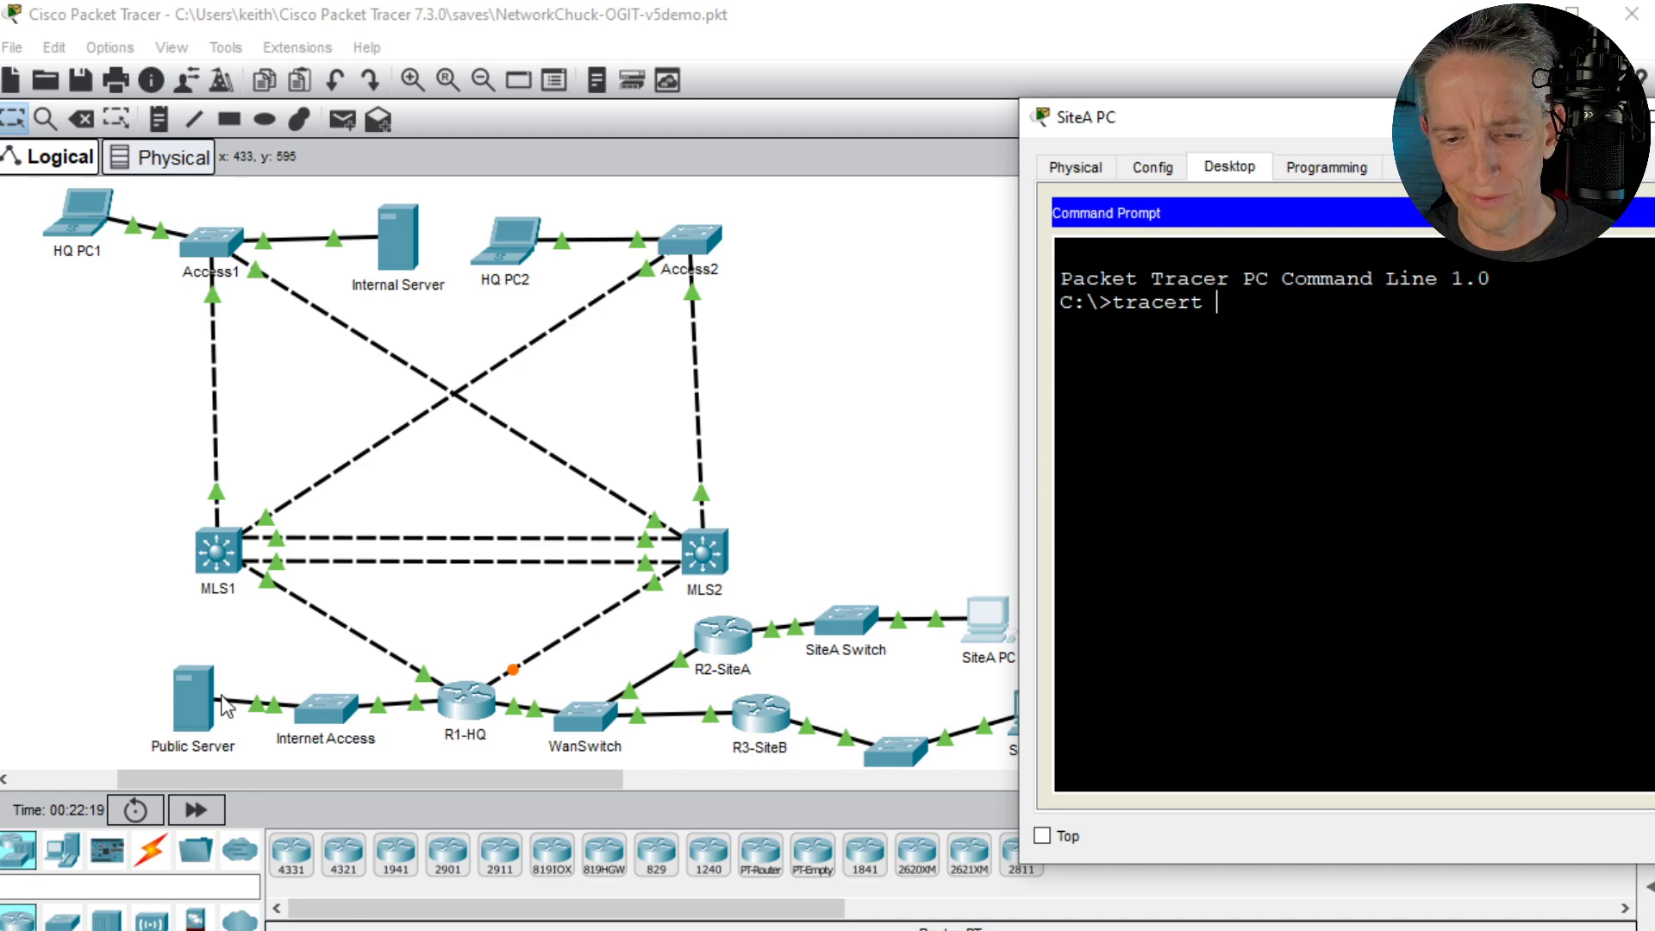
click(404, 251)
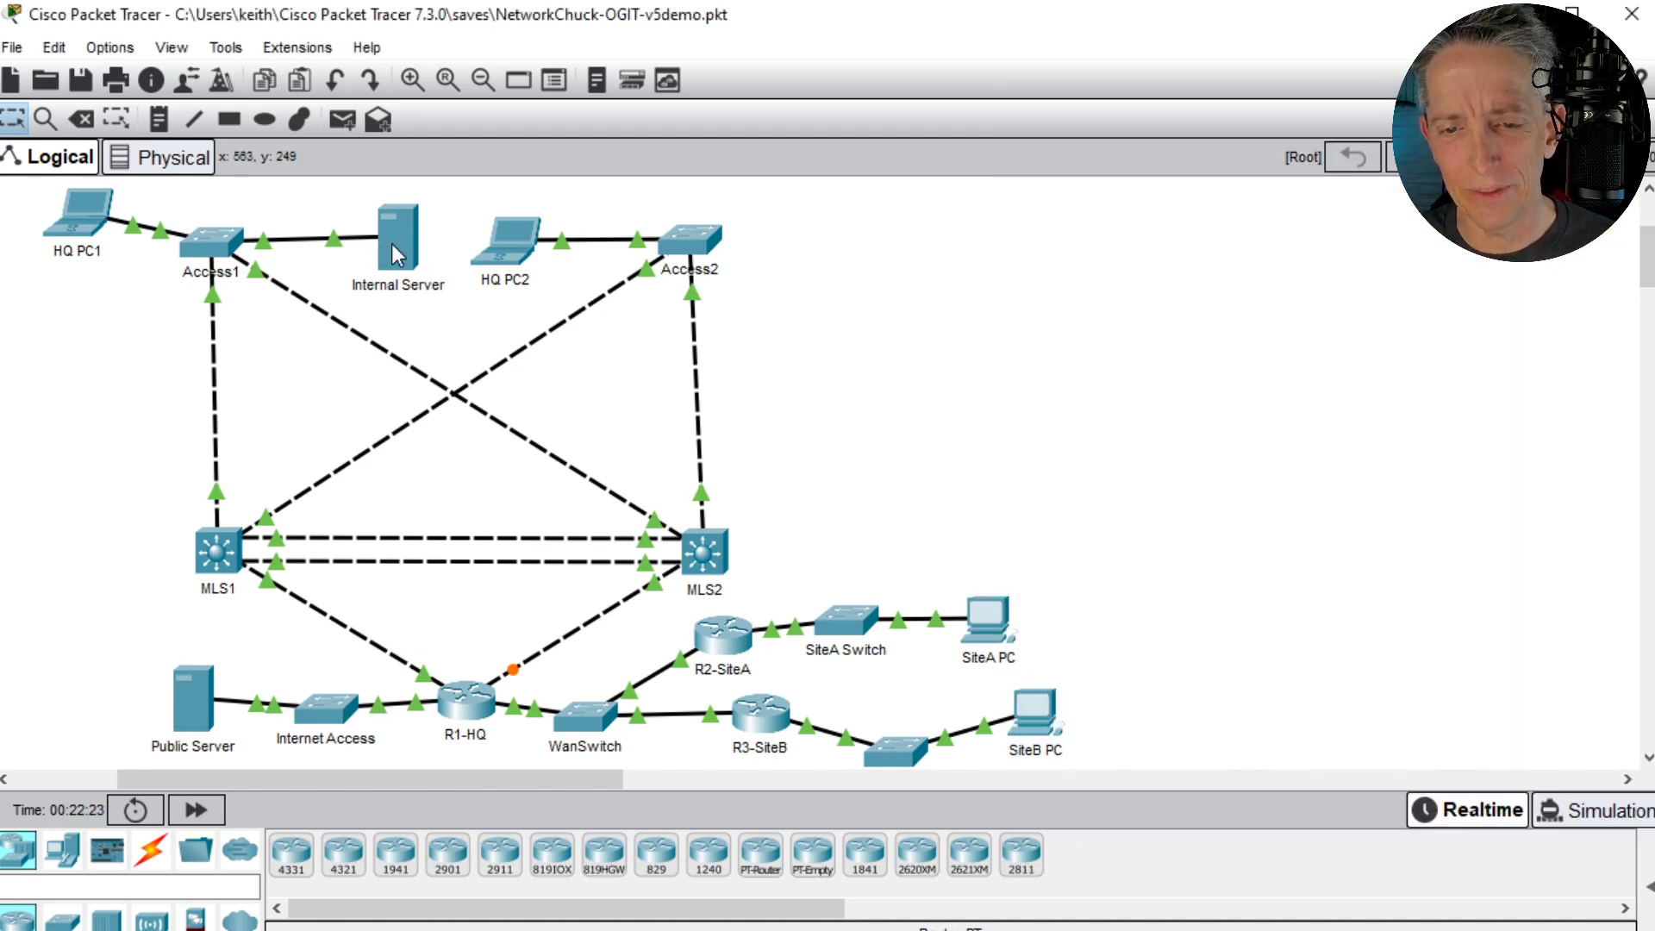
mouse_move(392, 246)
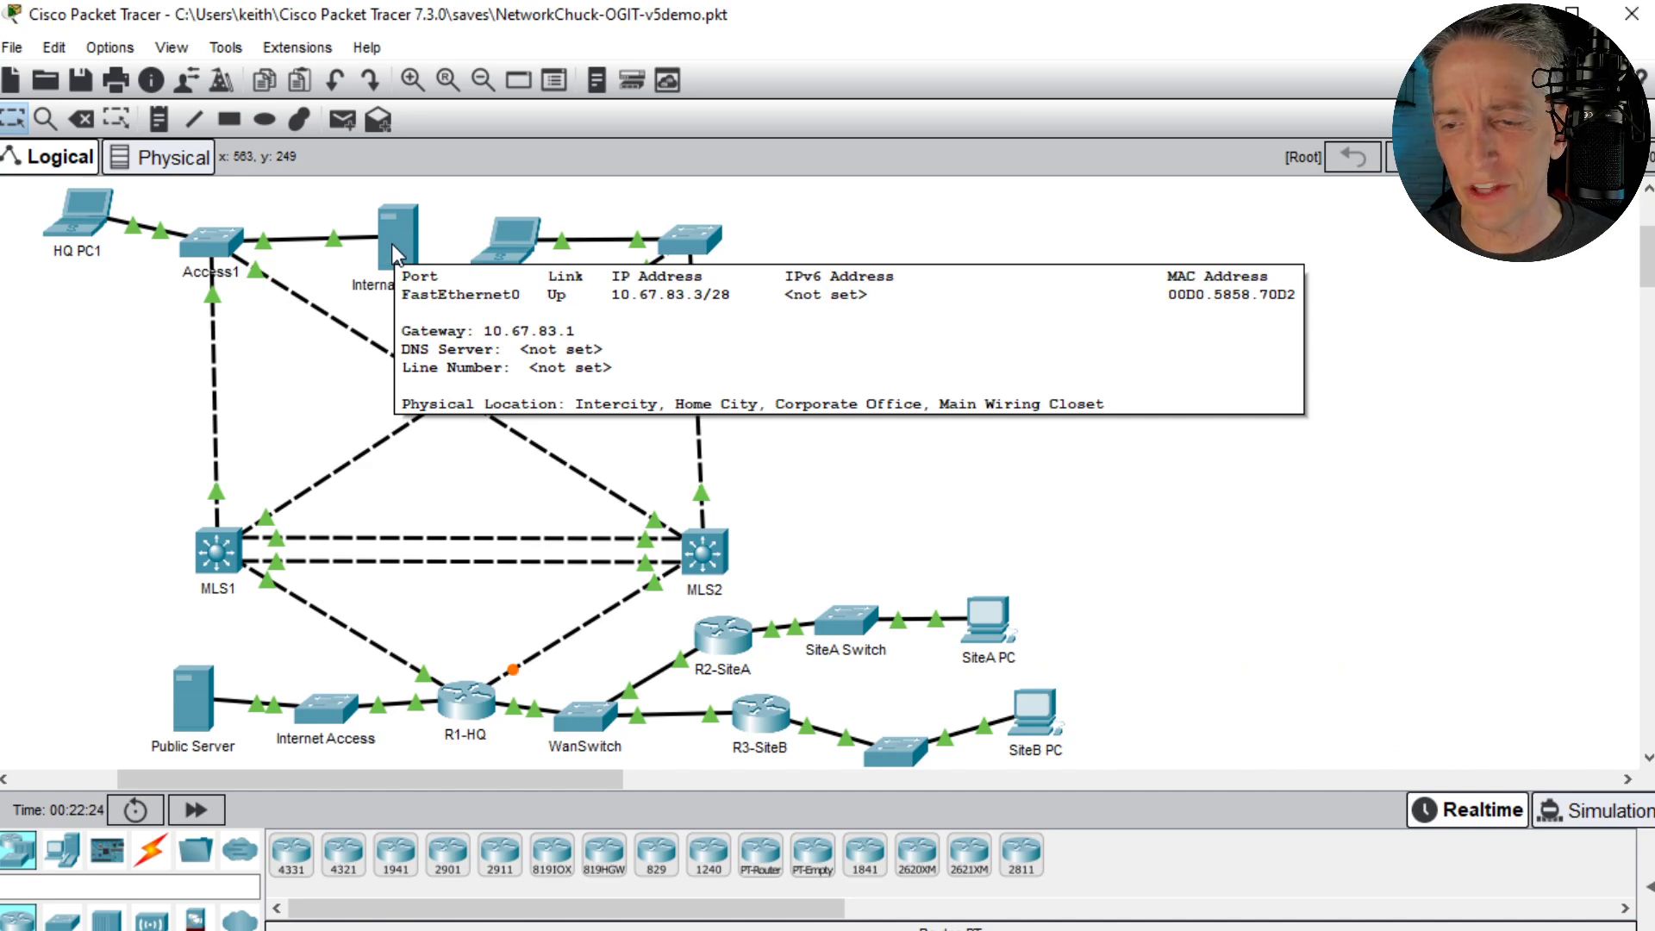
key(alt+Tab)
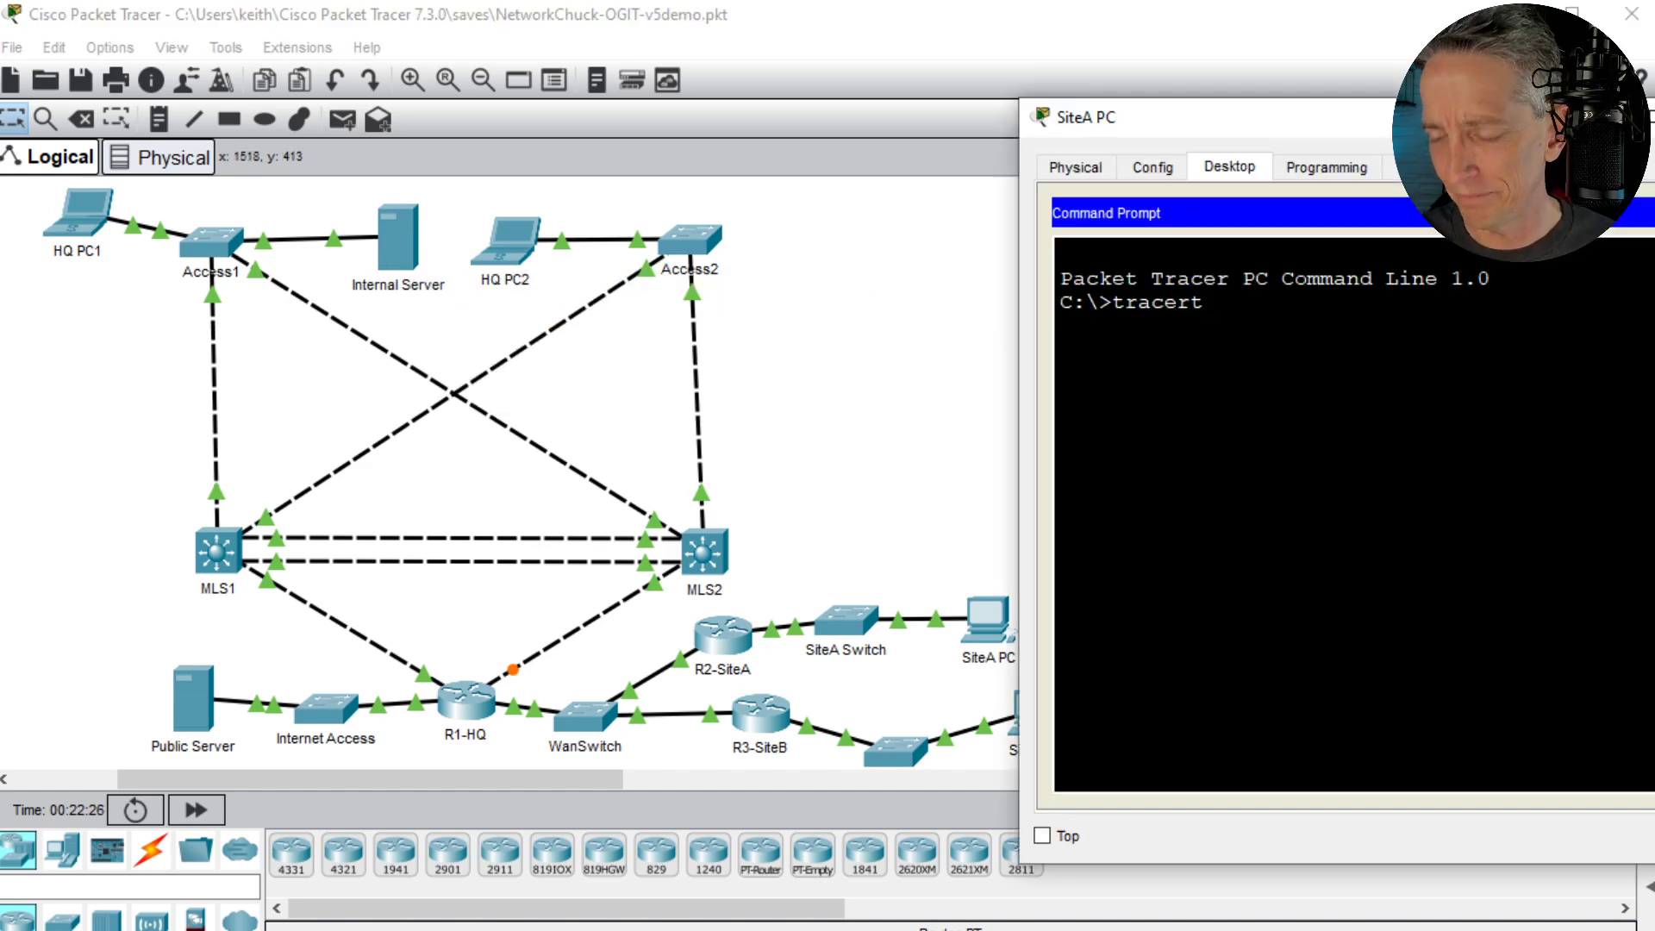
text(10.67.)
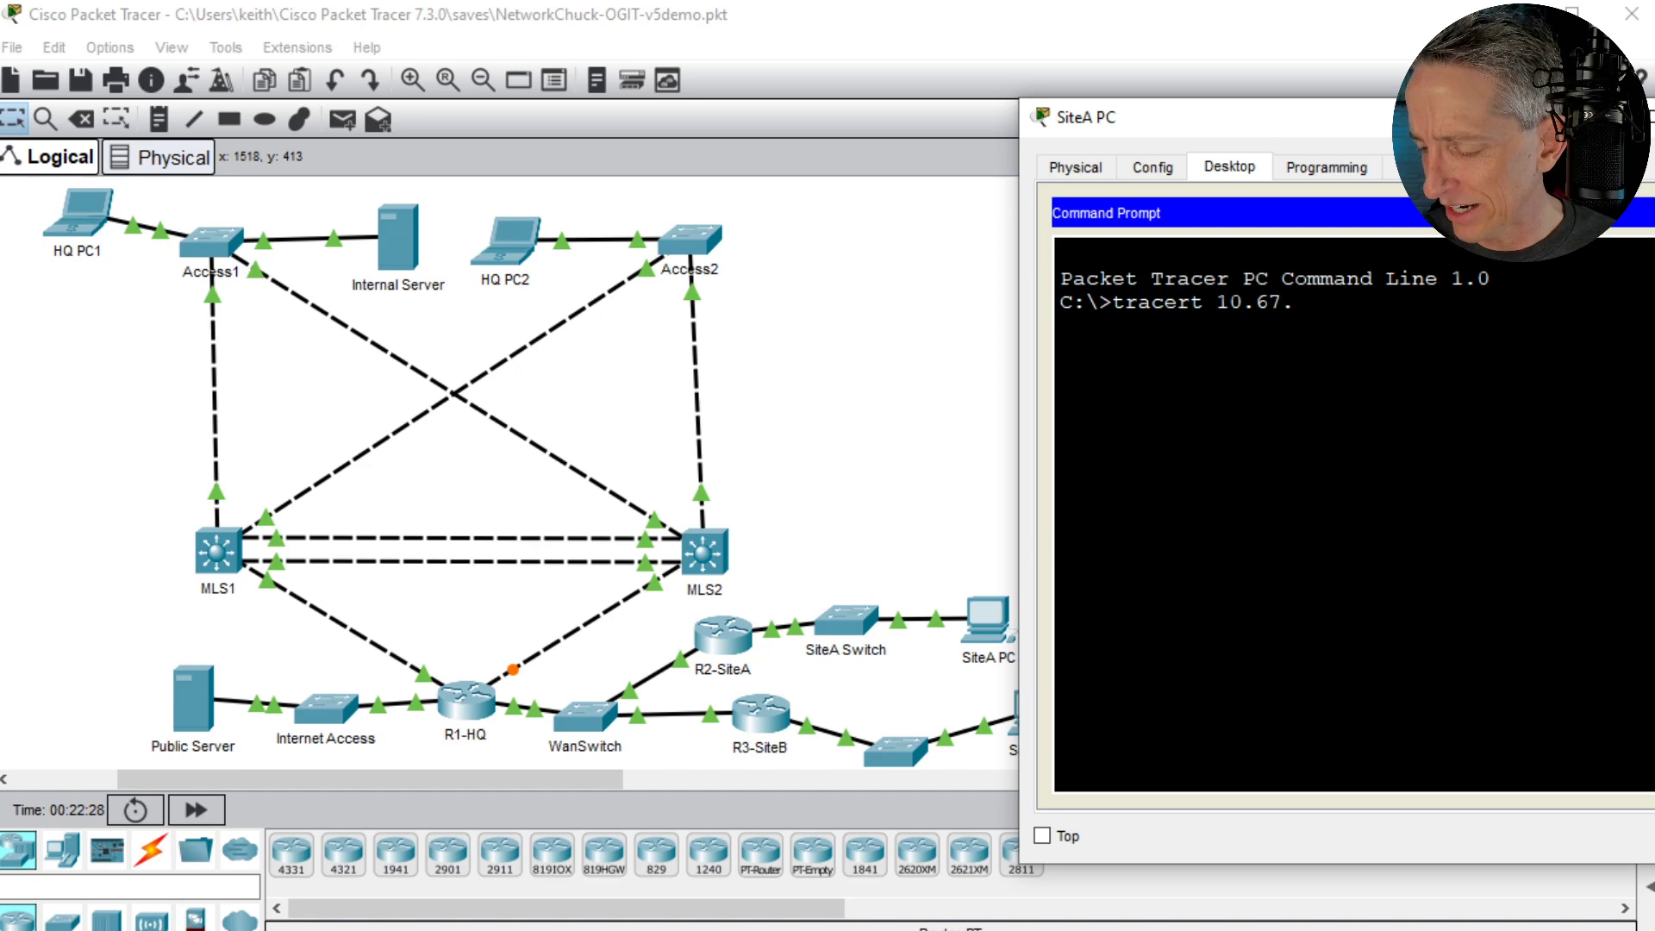
text(83.3)
key(Return)
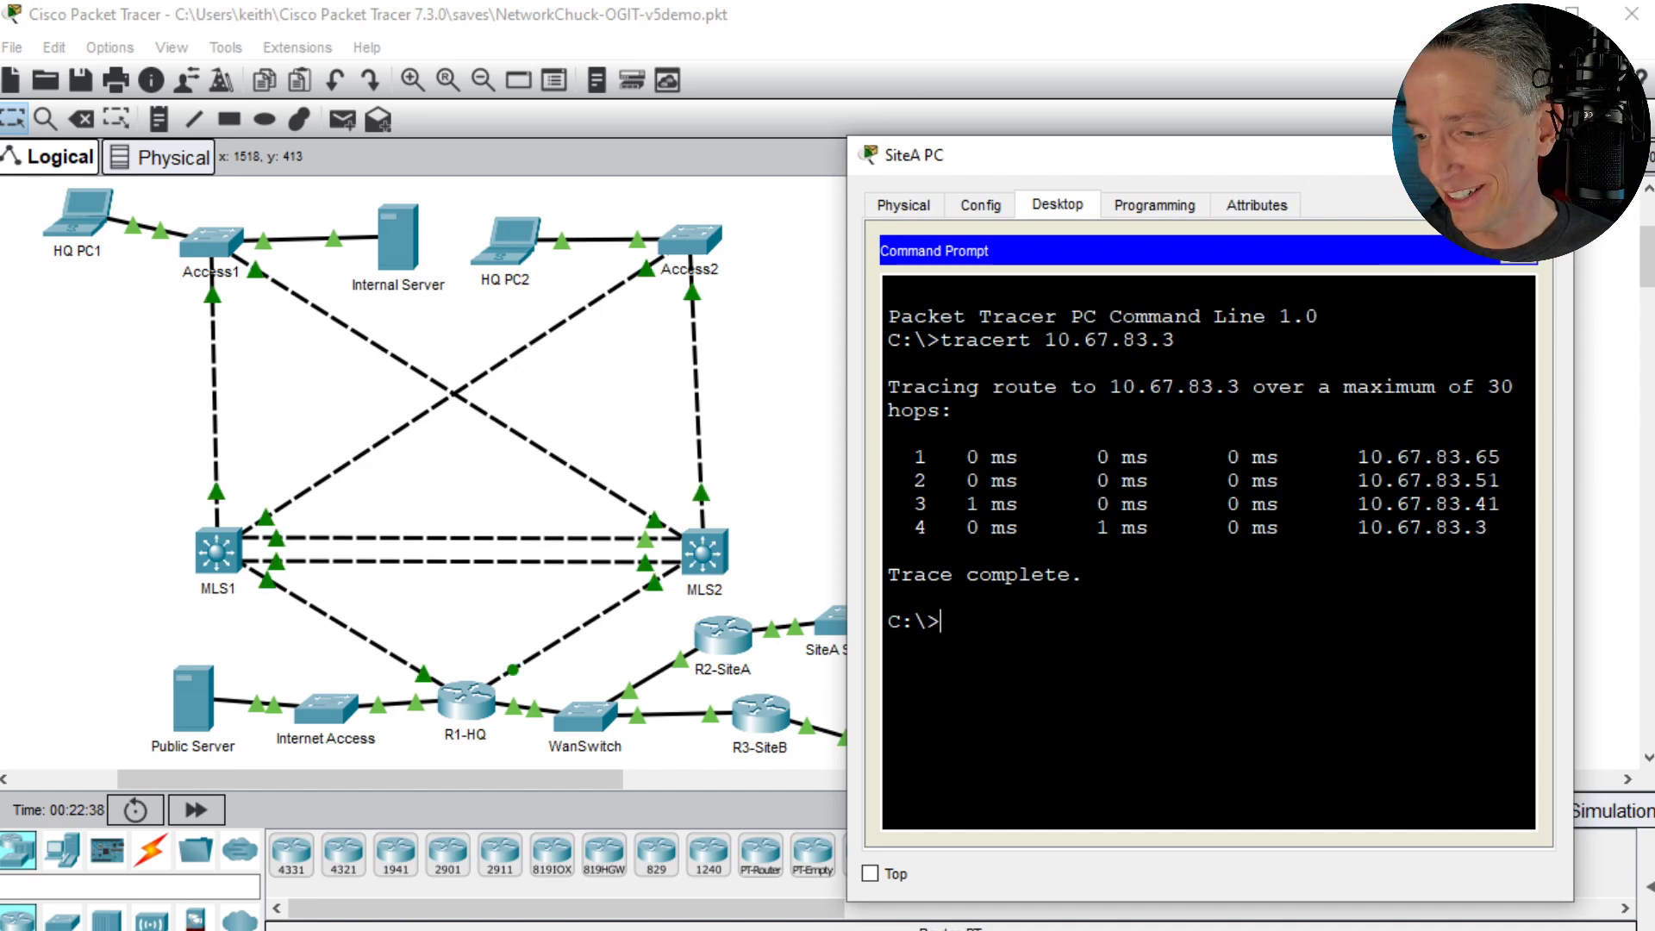
- Highlight the last octet of each hop in the trace in turn to follow the path through the topology, and clear the highlight
double_click(1486, 457)
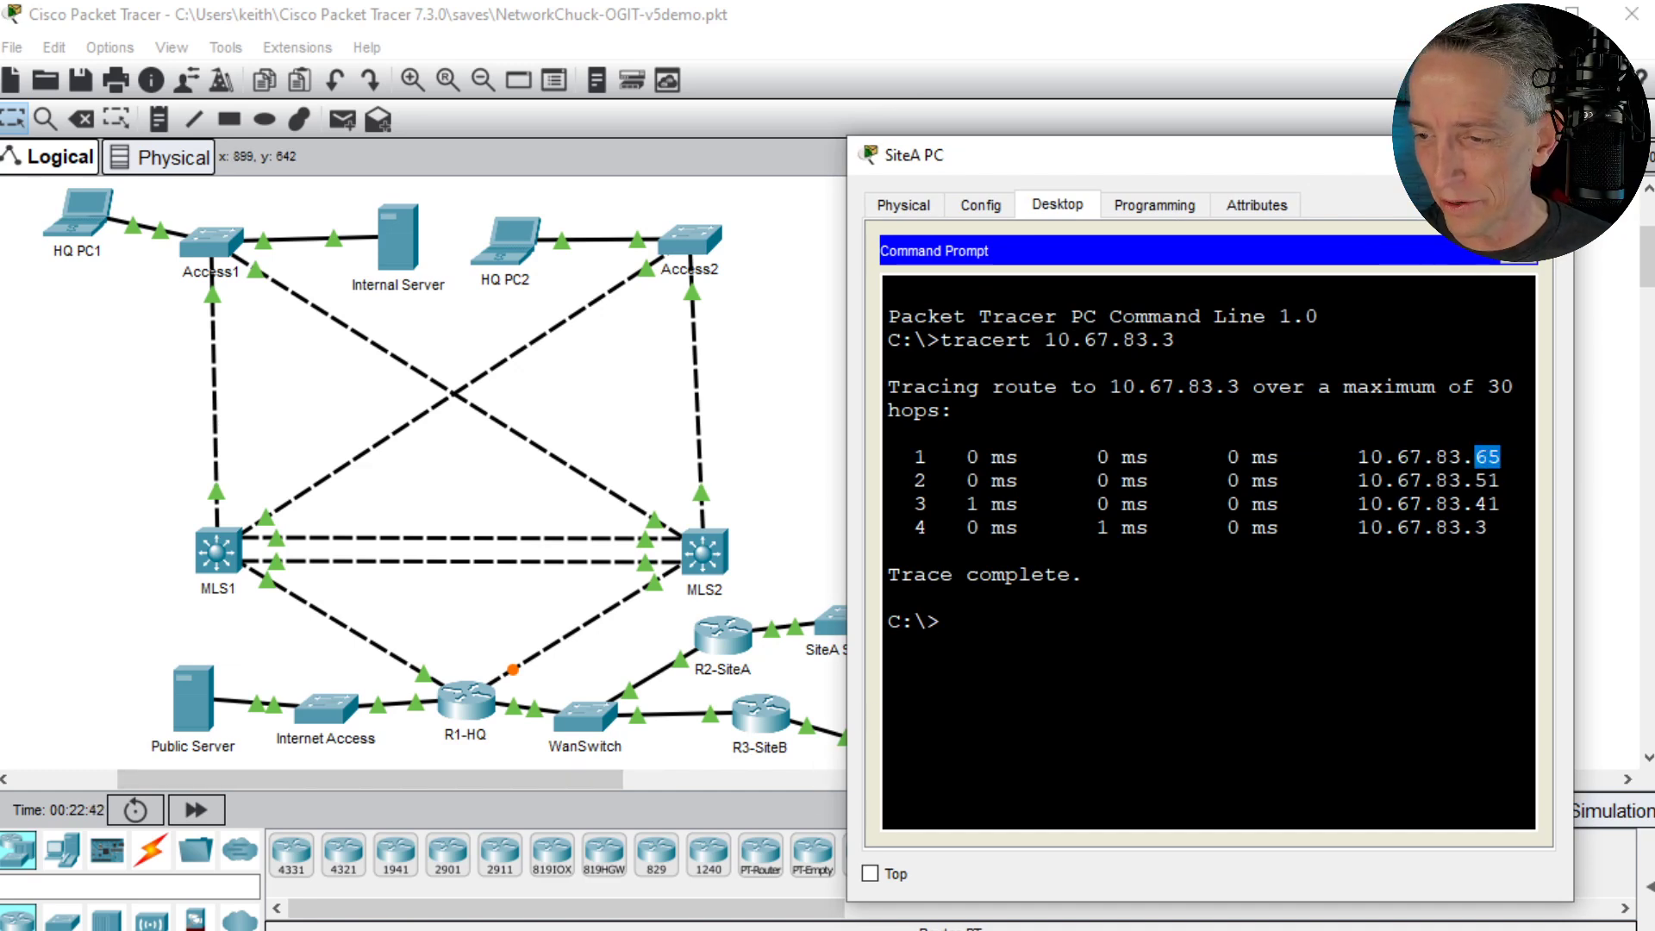
double_click(1487, 480)
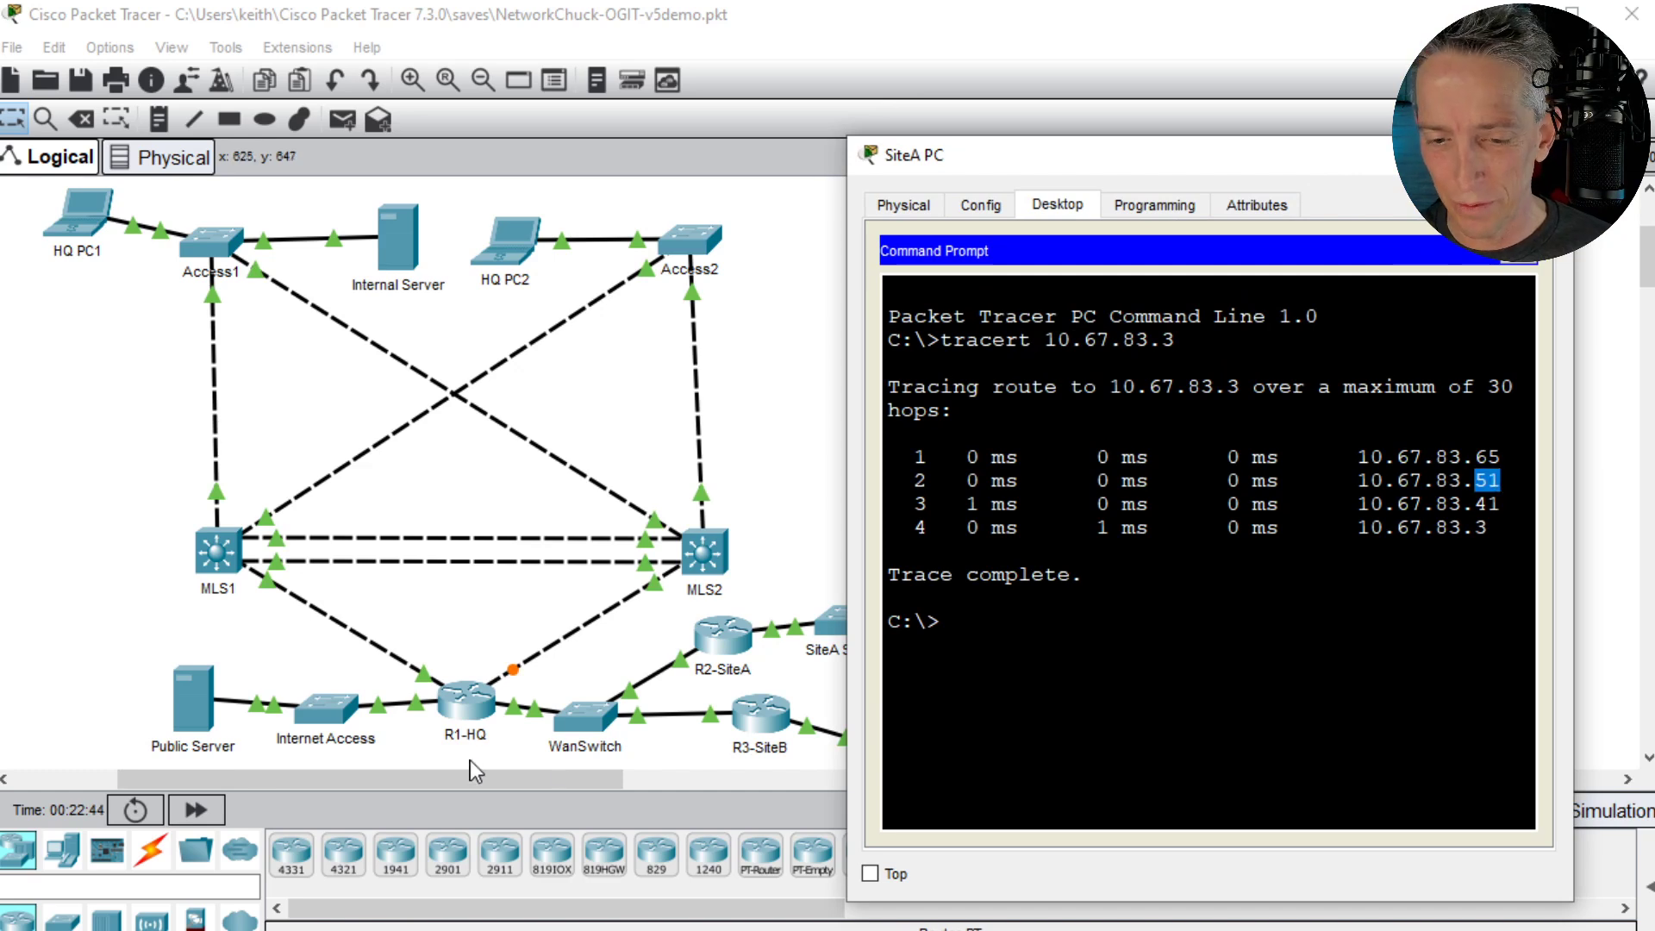
double_click(1487, 504)
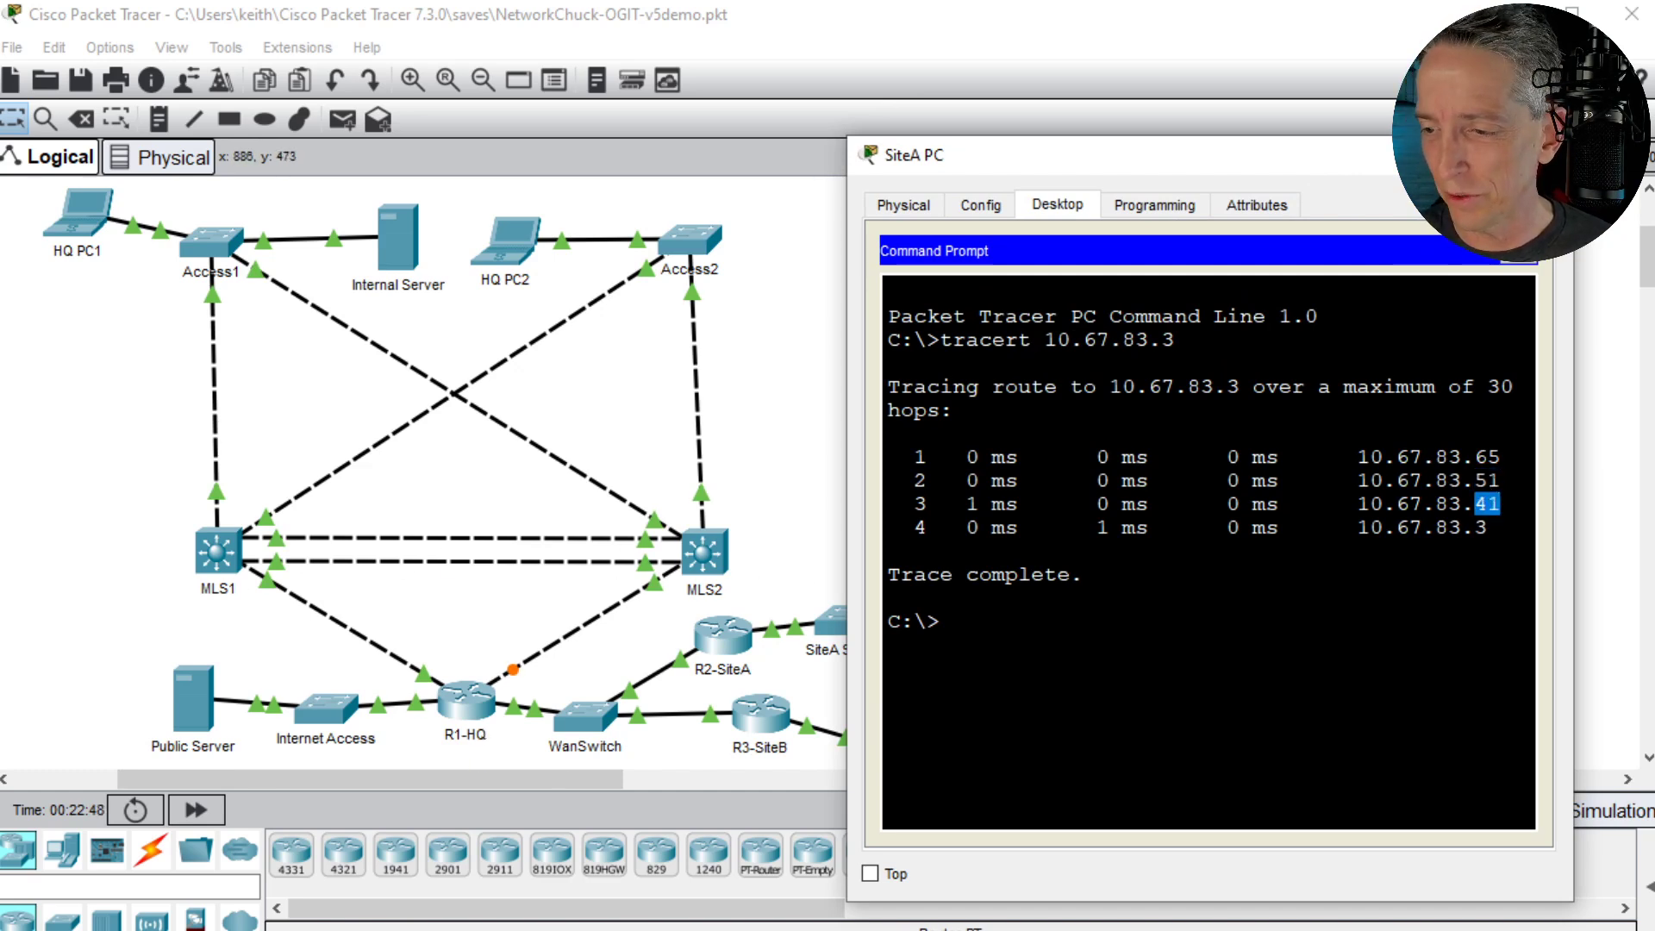
double_click(1468, 527)
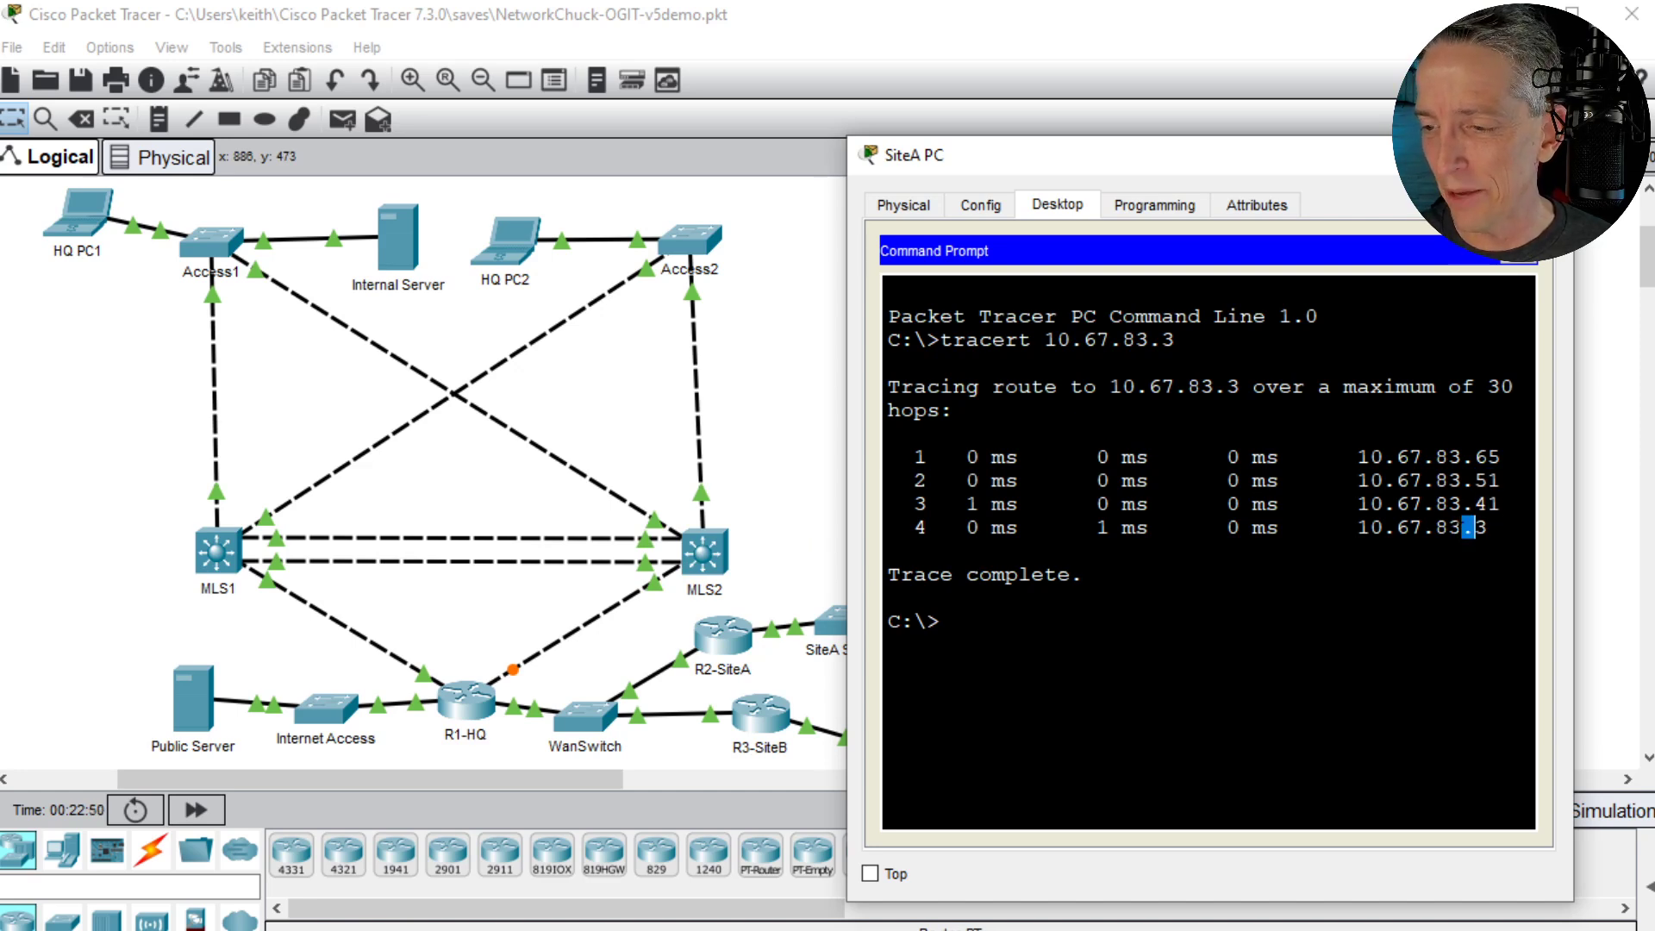
click(1468, 527)
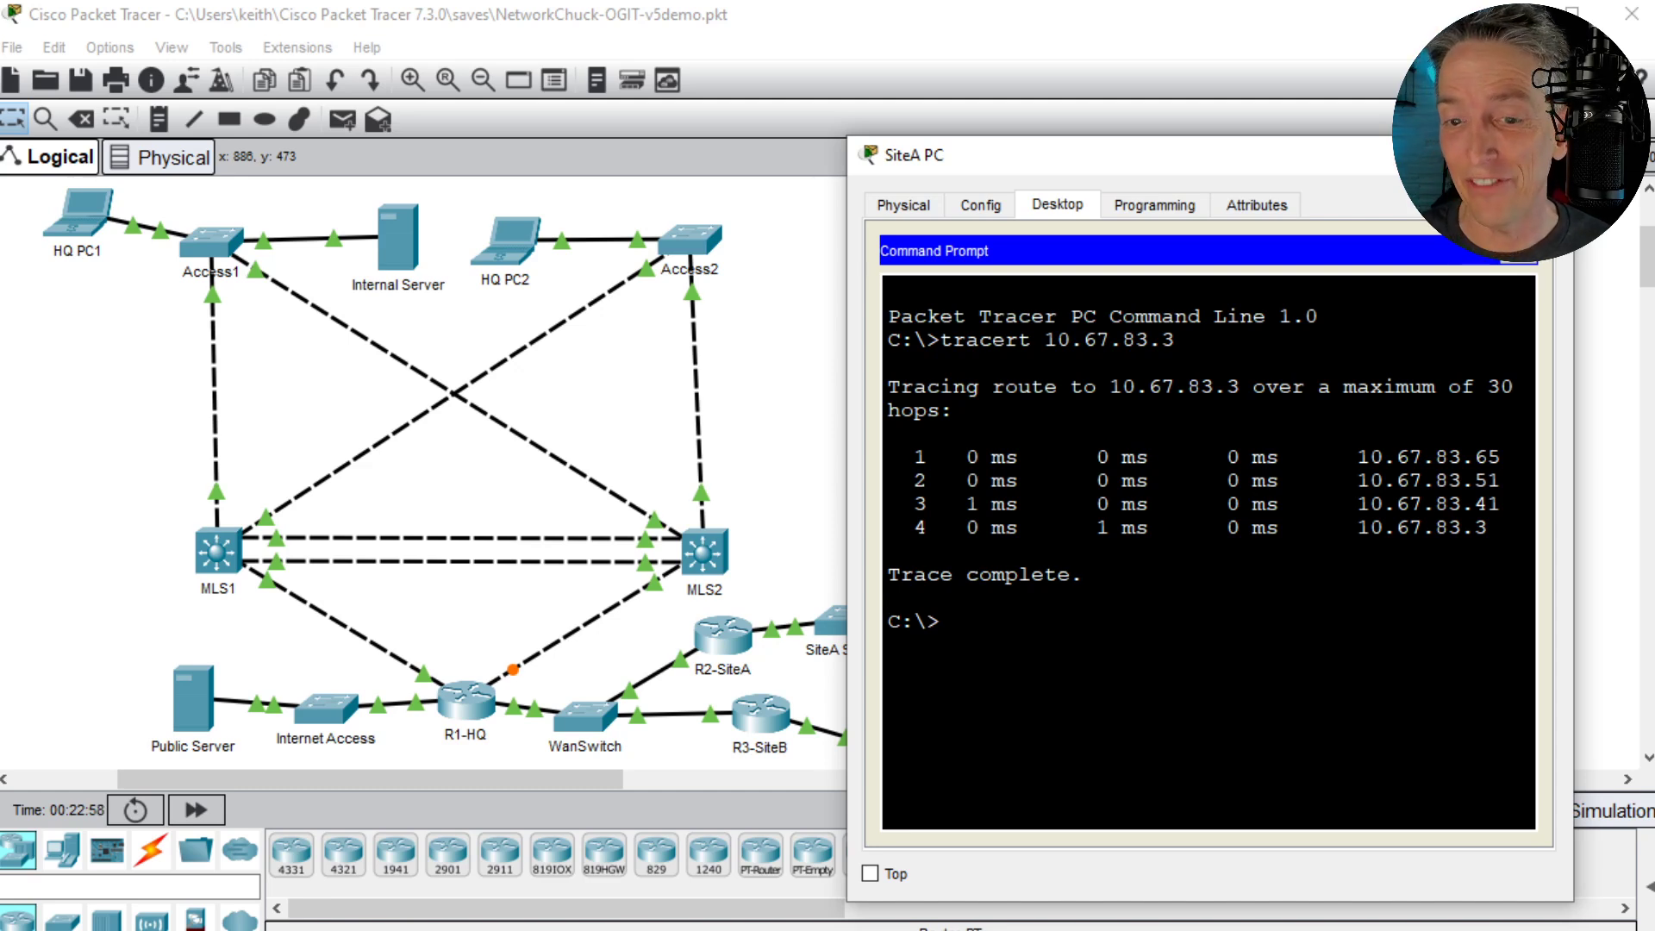
- Open MLS1's command line in a widened window placed beside the topology
click(215, 552)
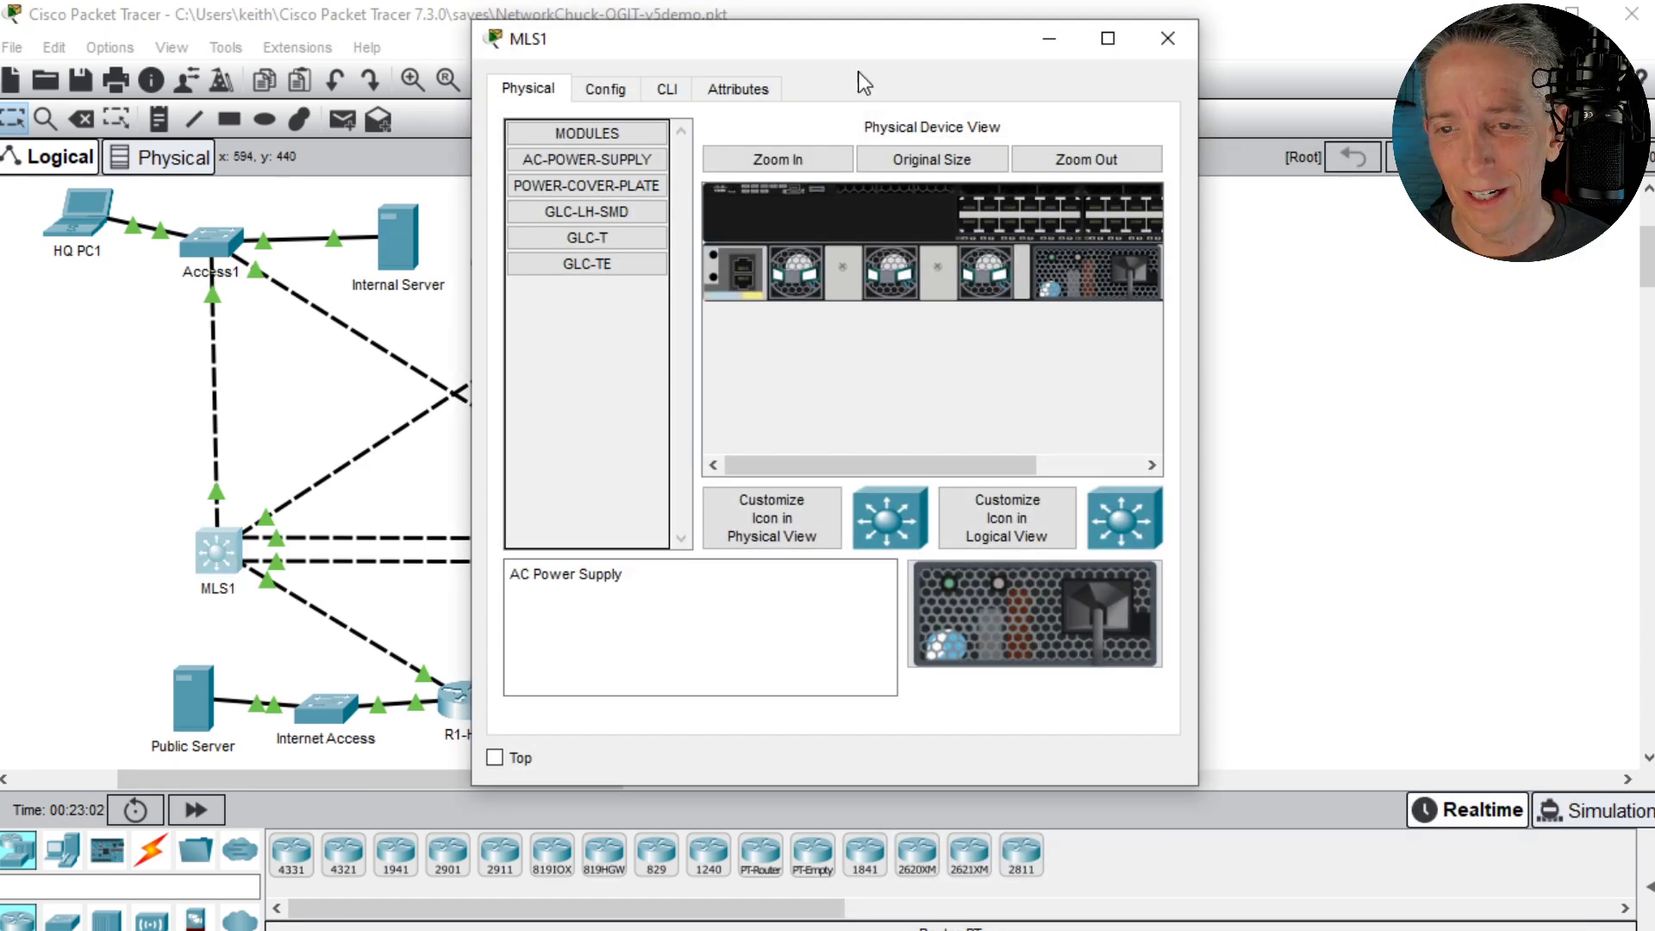
drag(1198, 263, 1578, 263)
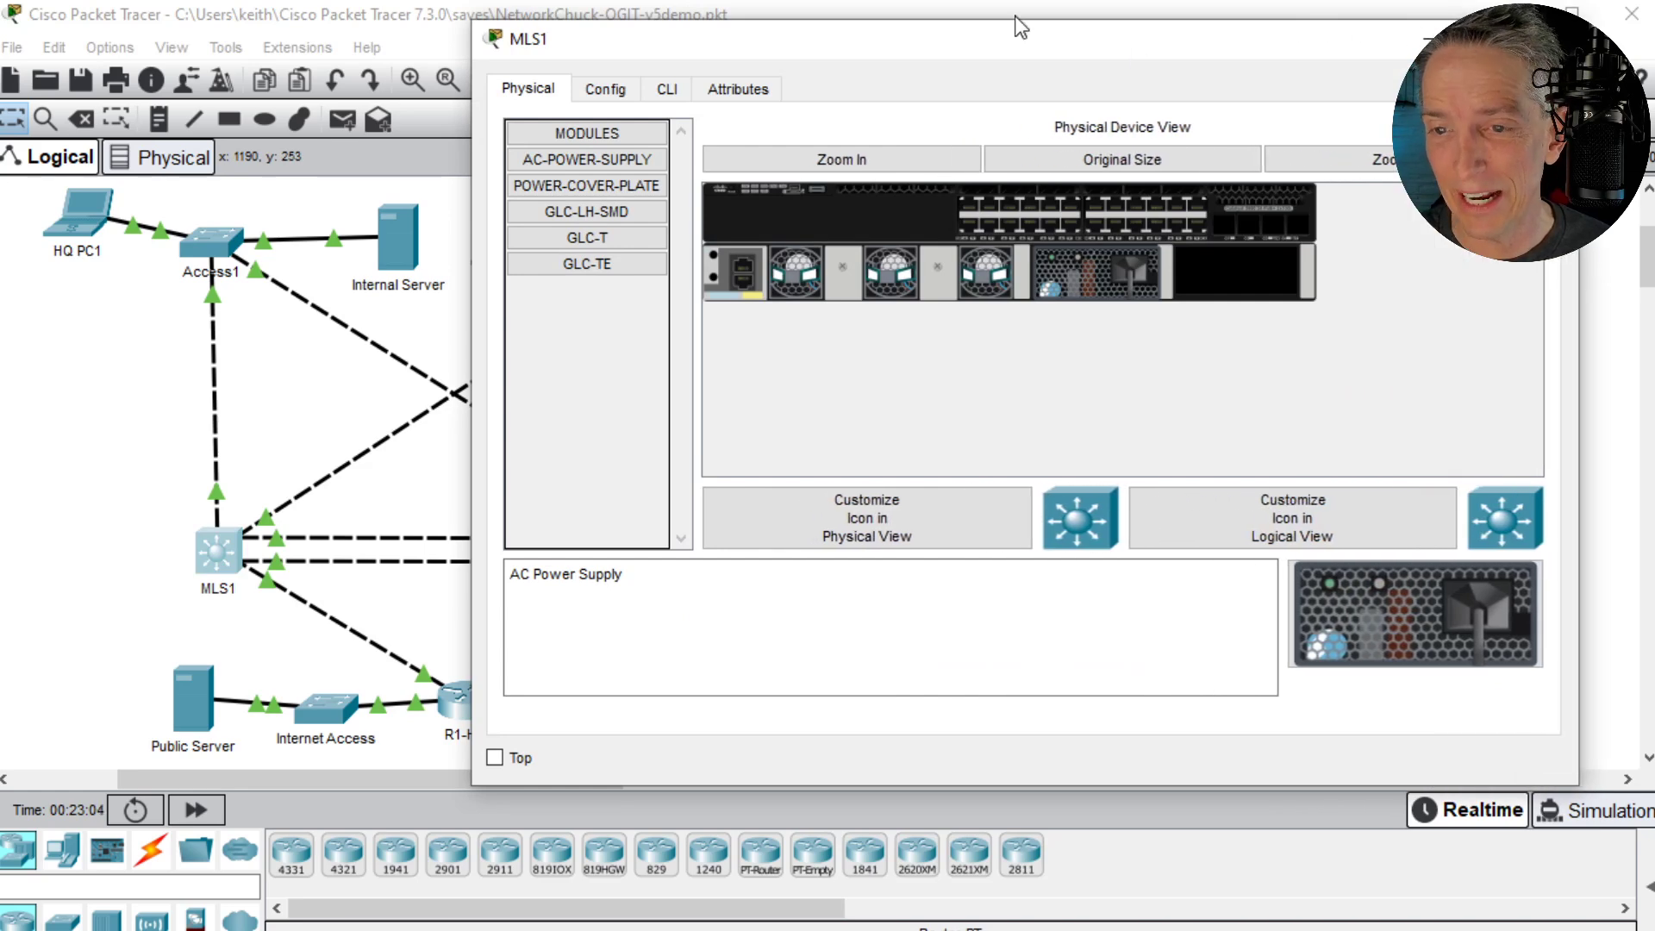
drag(895, 54, 1220, 74)
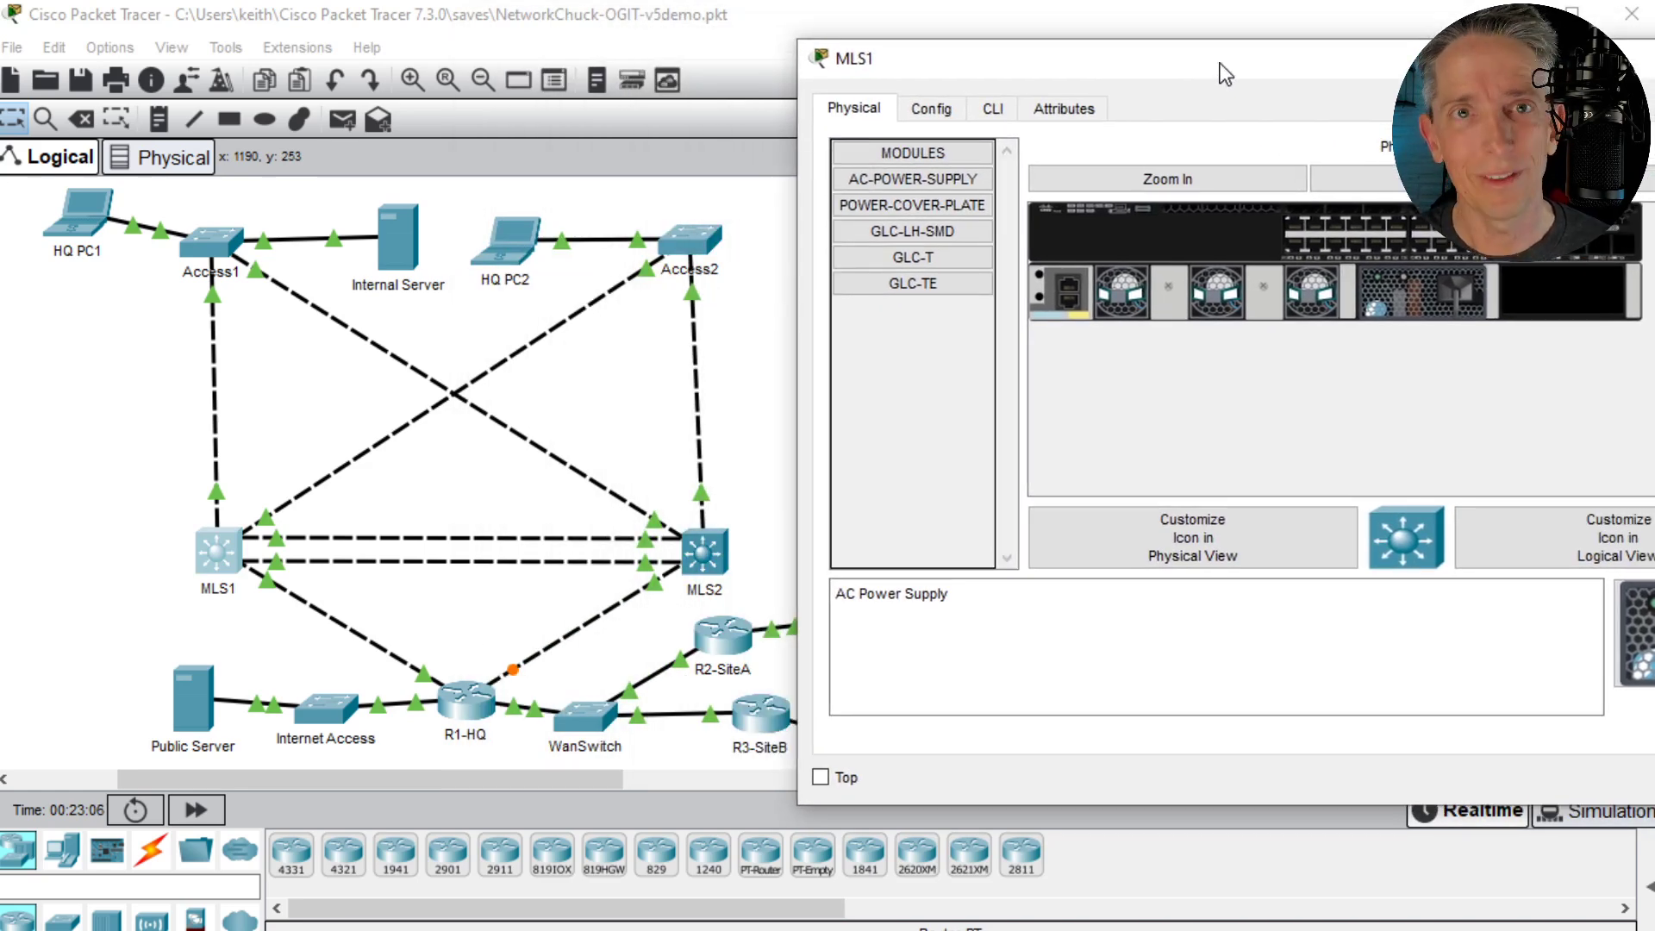
click(963, 116)
click(992, 118)
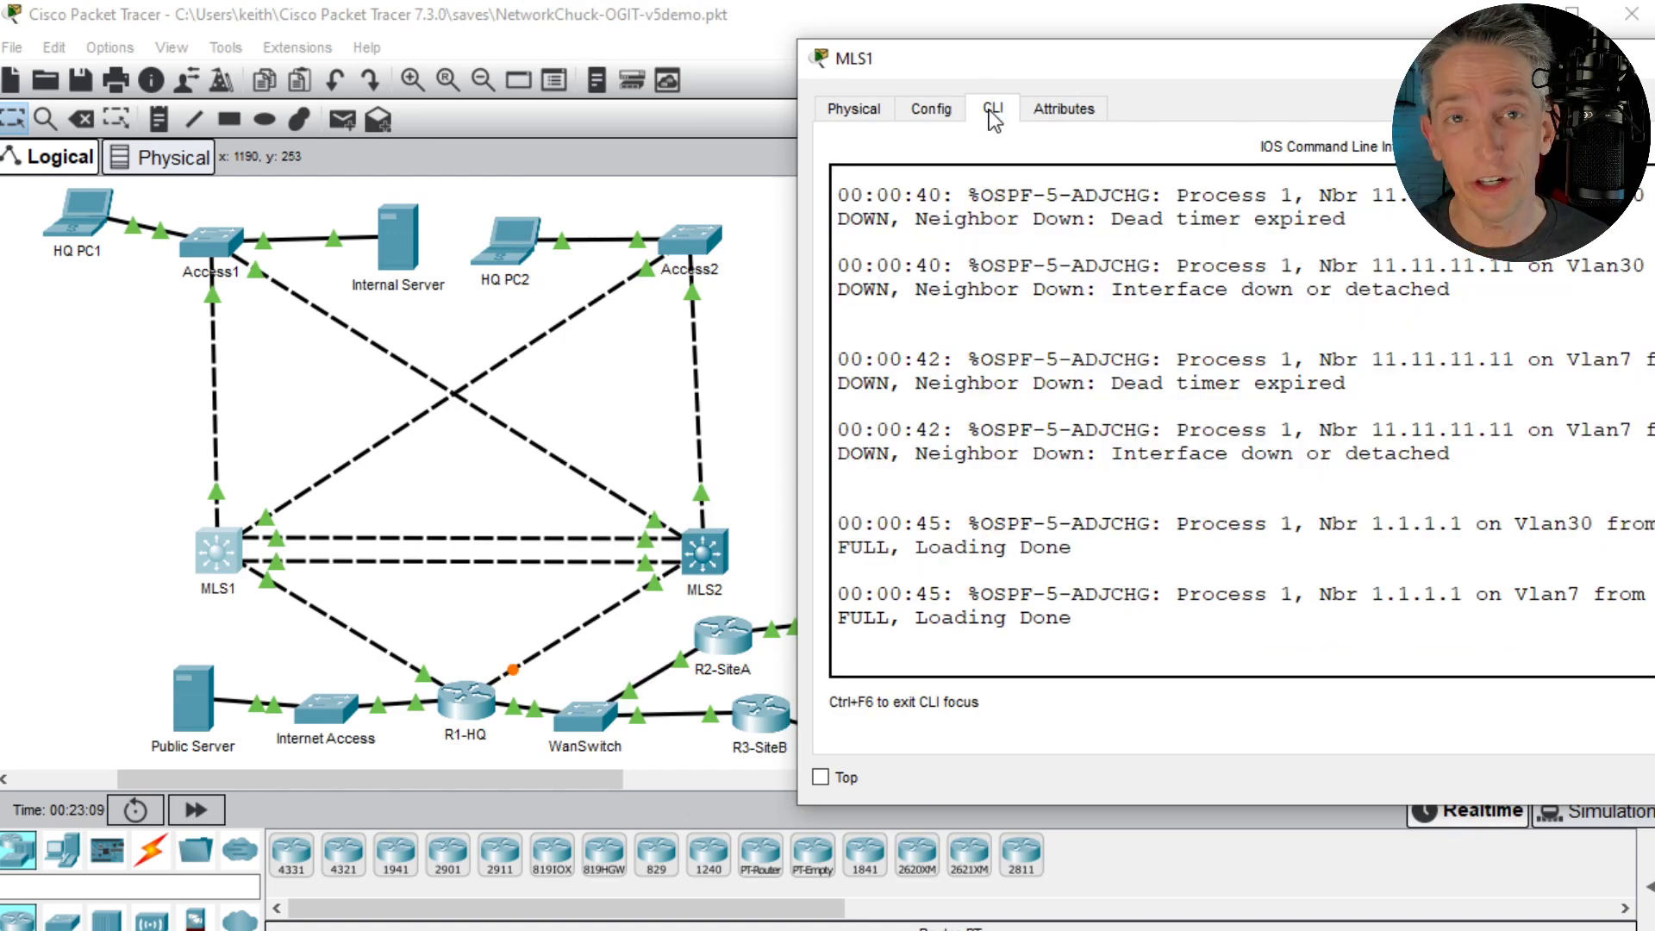
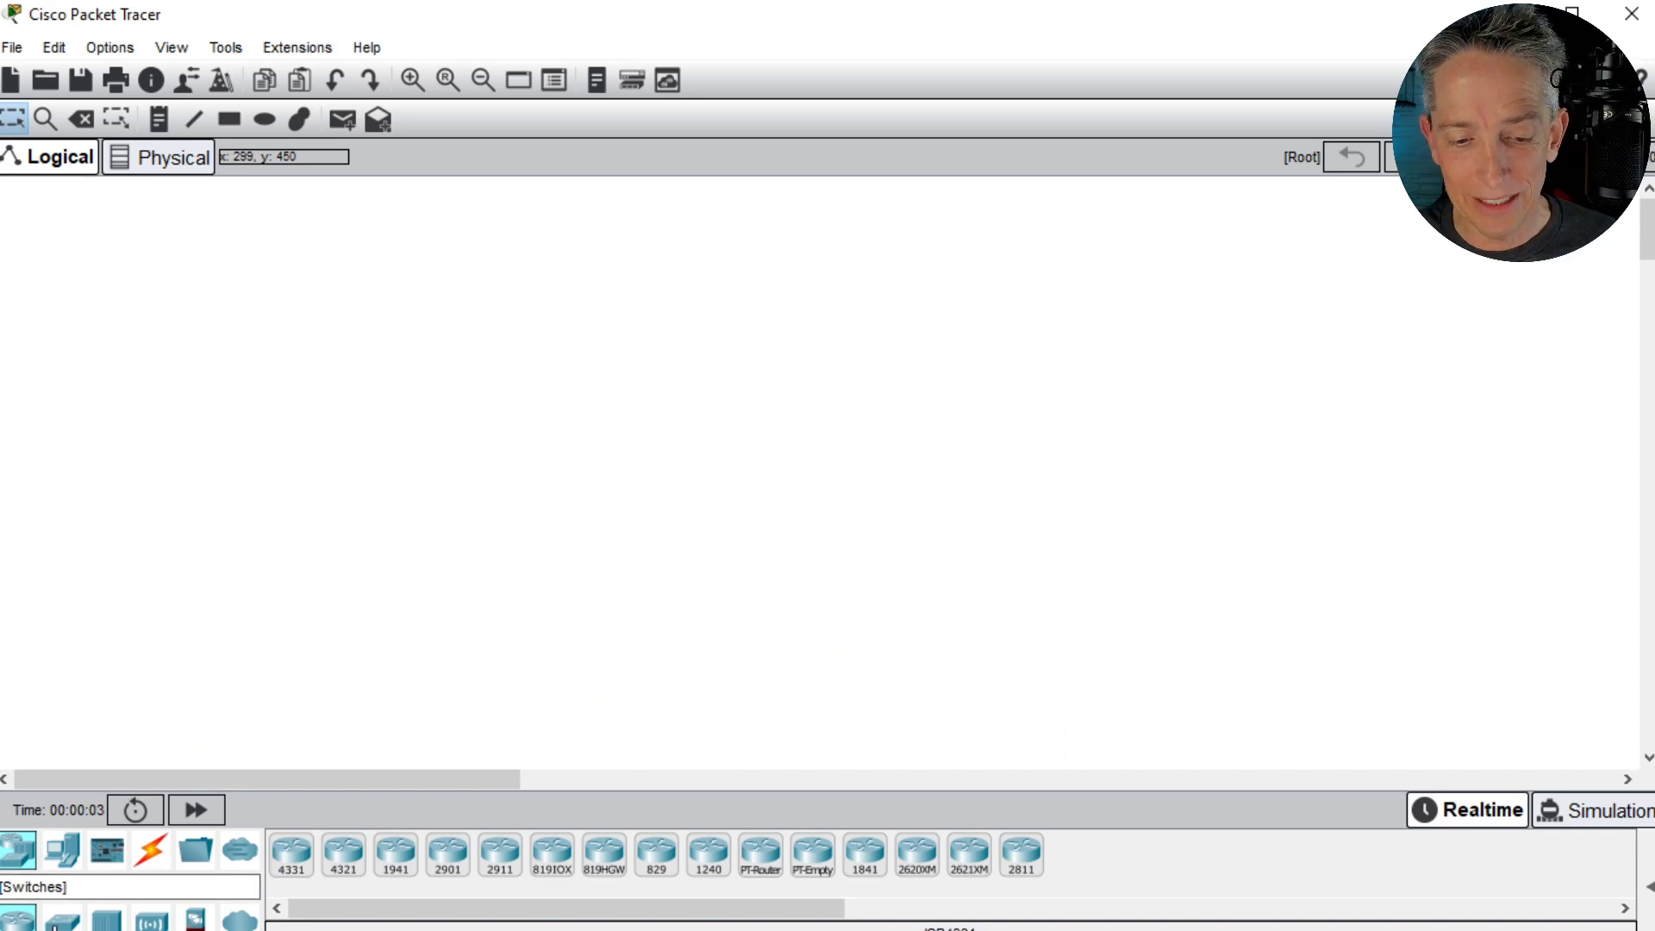
- Add a laptop to the empty workspace and a 2960 switch to its right
click(63, 852)
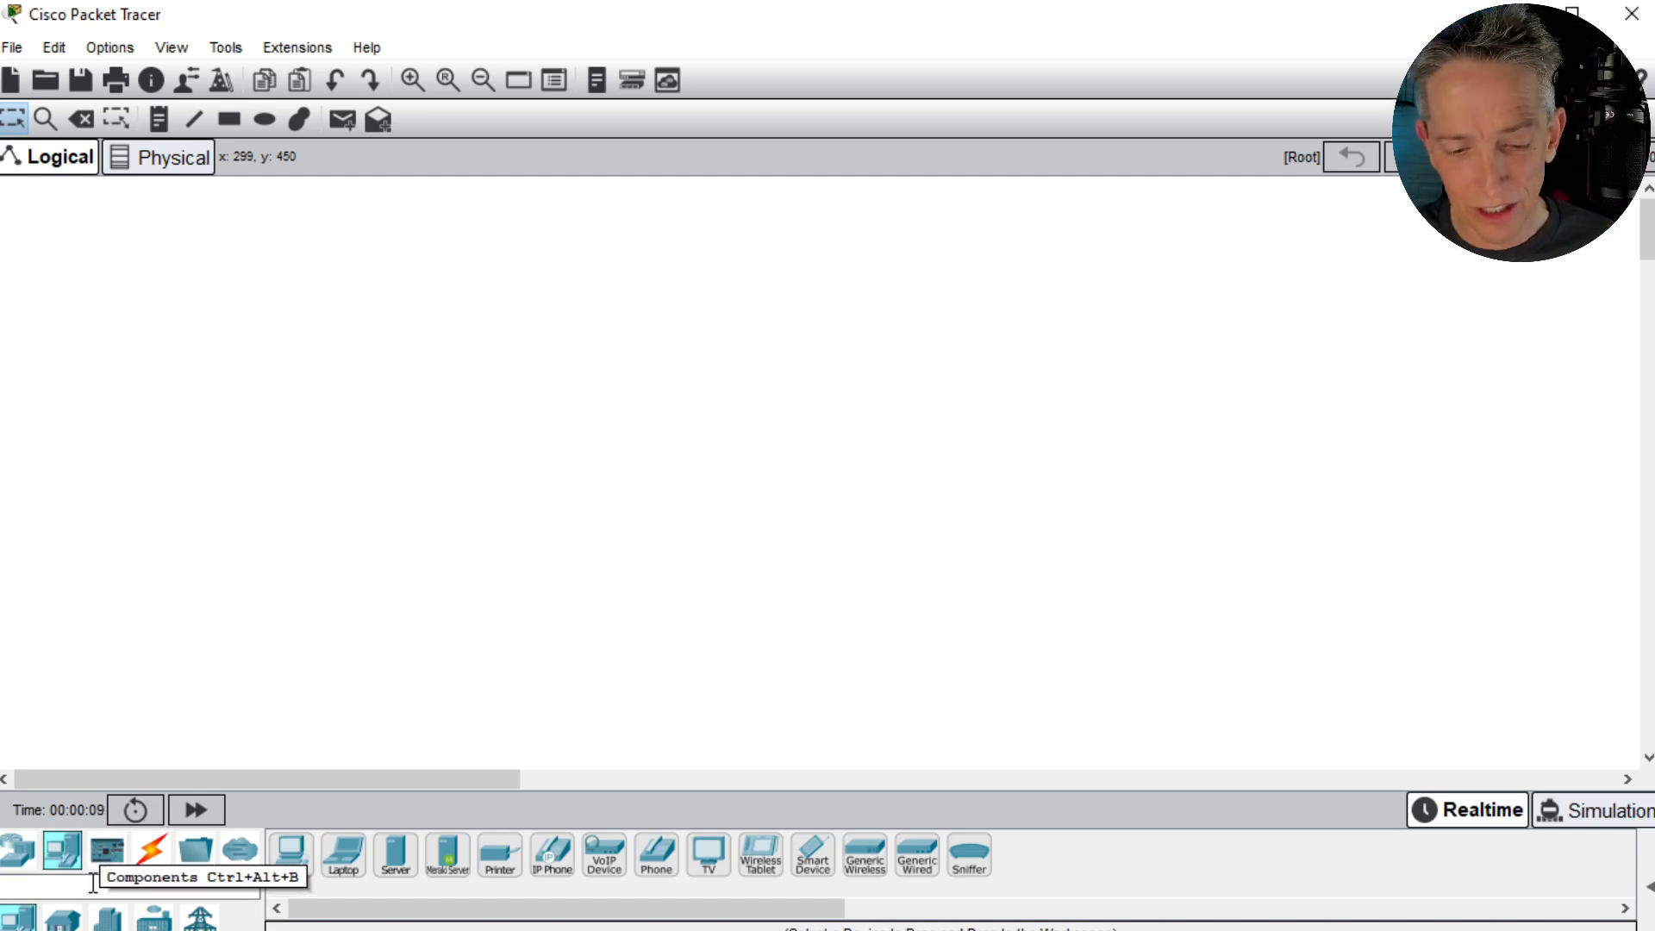
drag(362, 874, 355, 364)
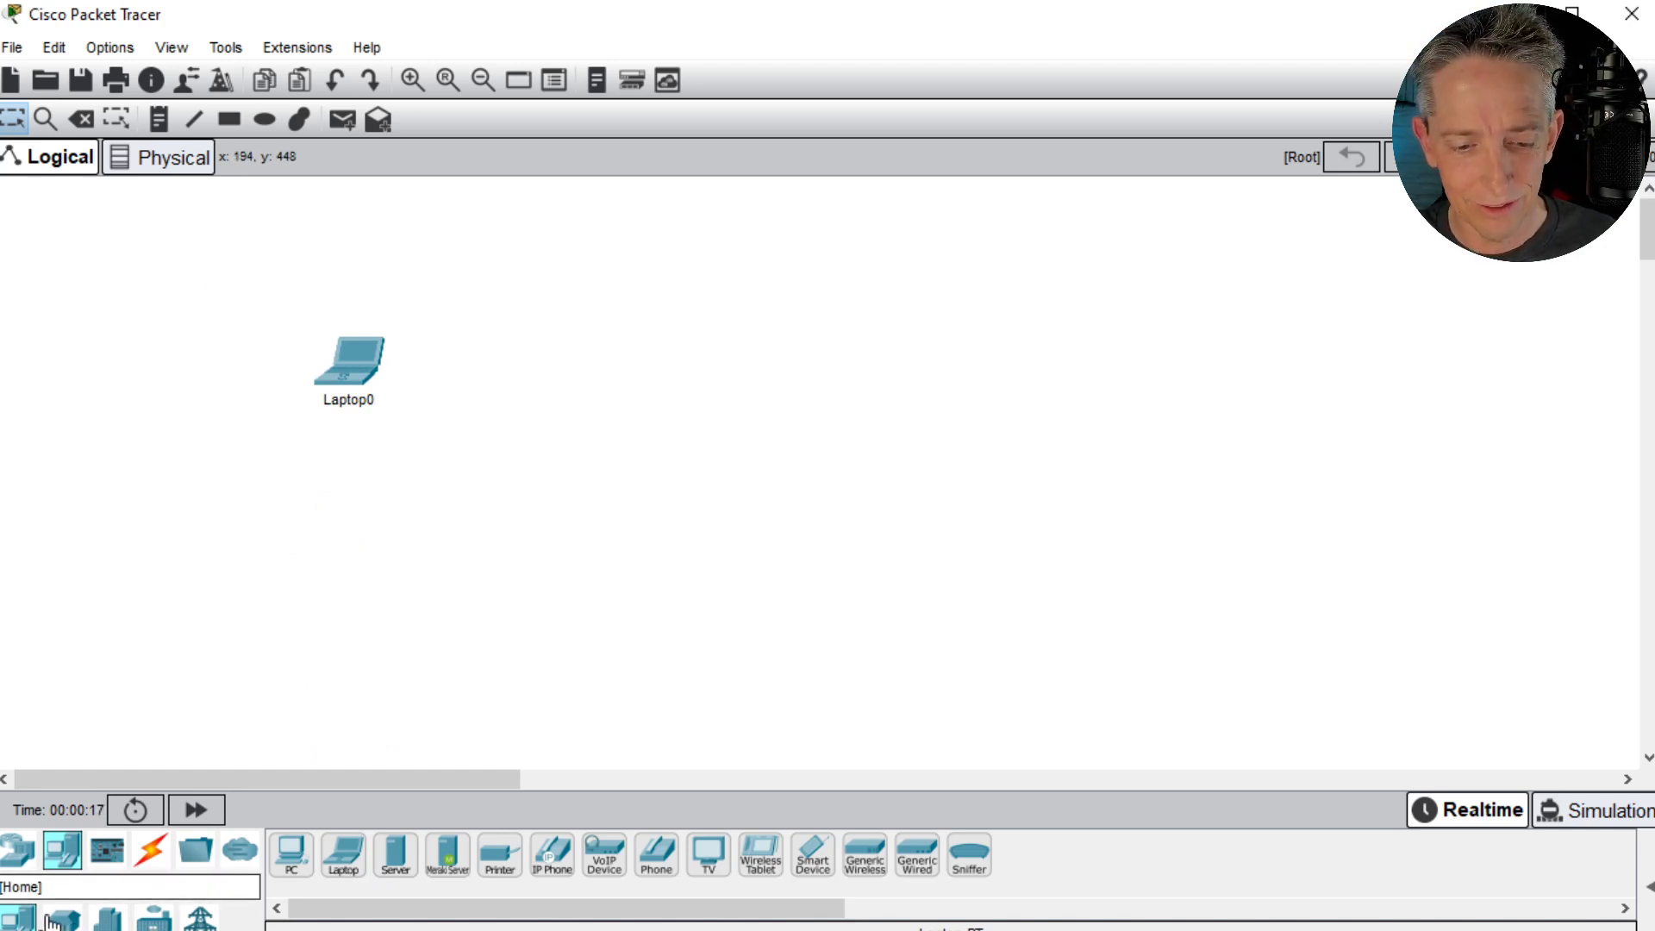
click(15, 854)
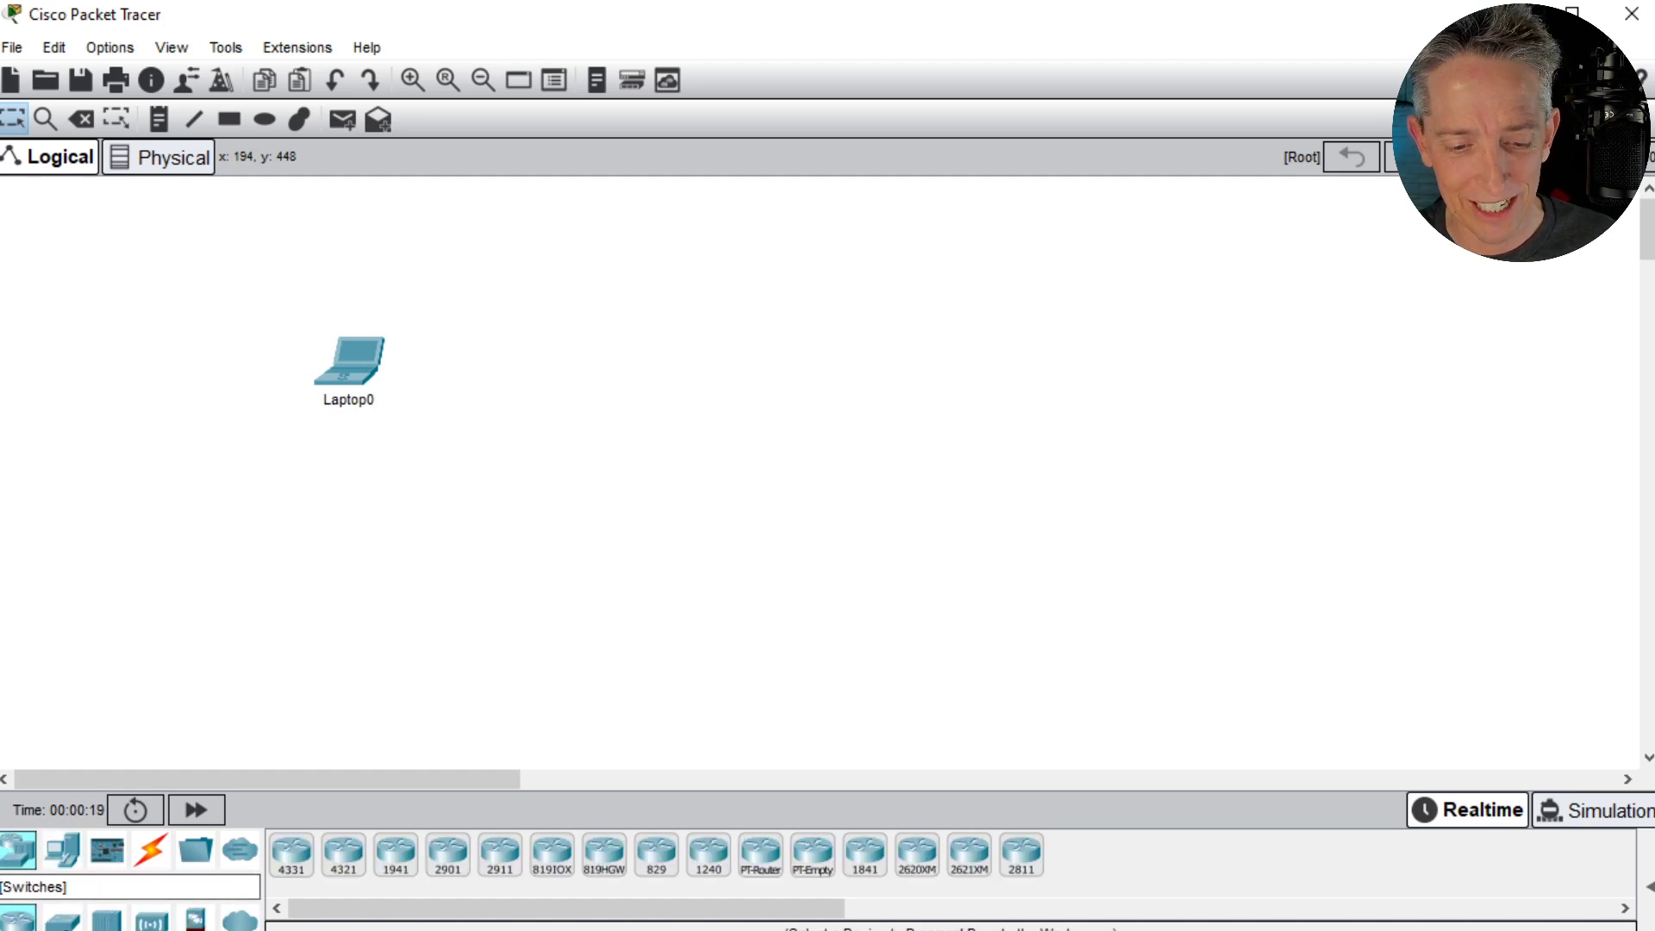
click(63, 920)
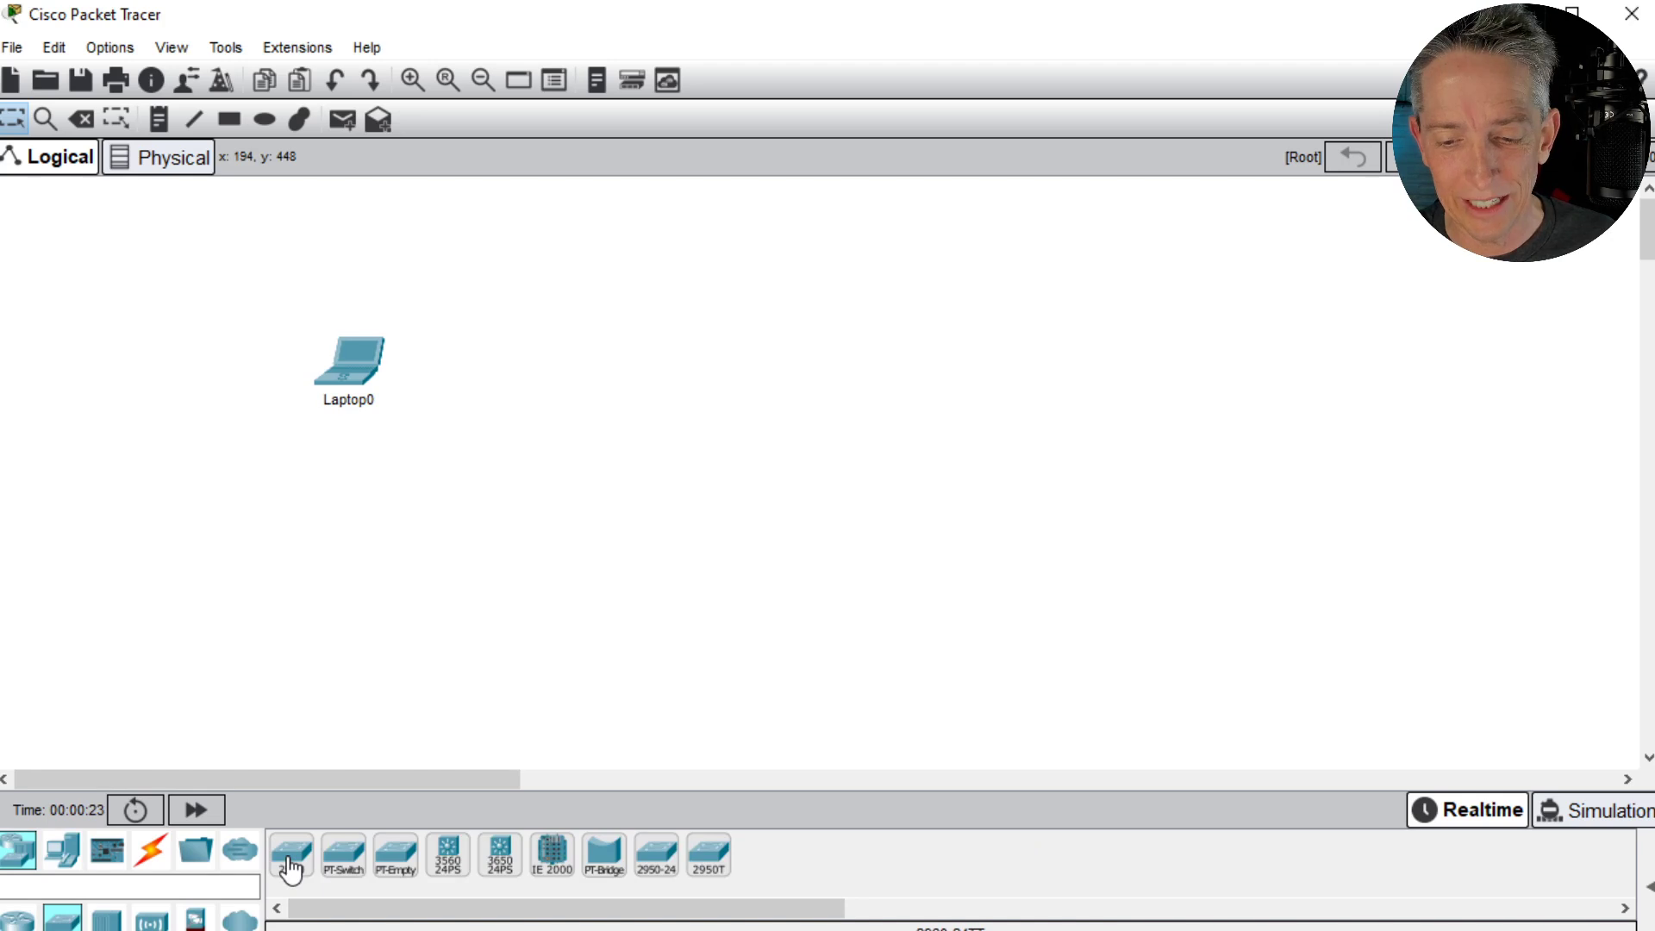
drag(291, 866, 484, 372)
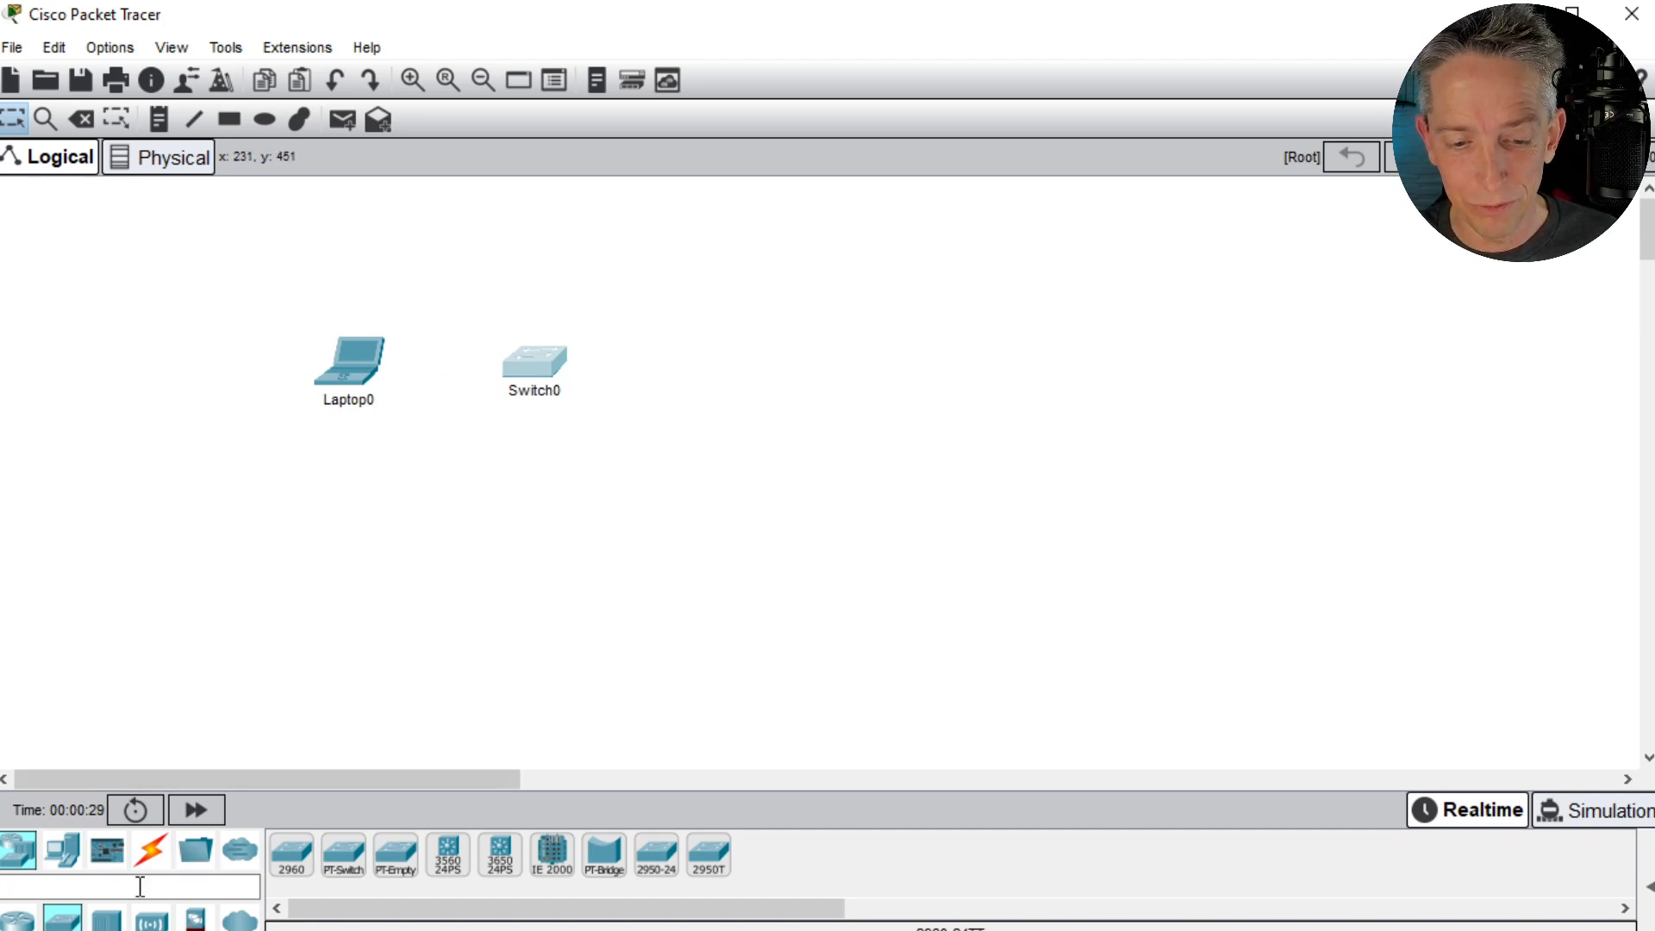
- Add a 2911 router to the right of Switch0 and a second 2960 switch to the right of the router
click(15, 920)
drag(500, 857, 742, 375)
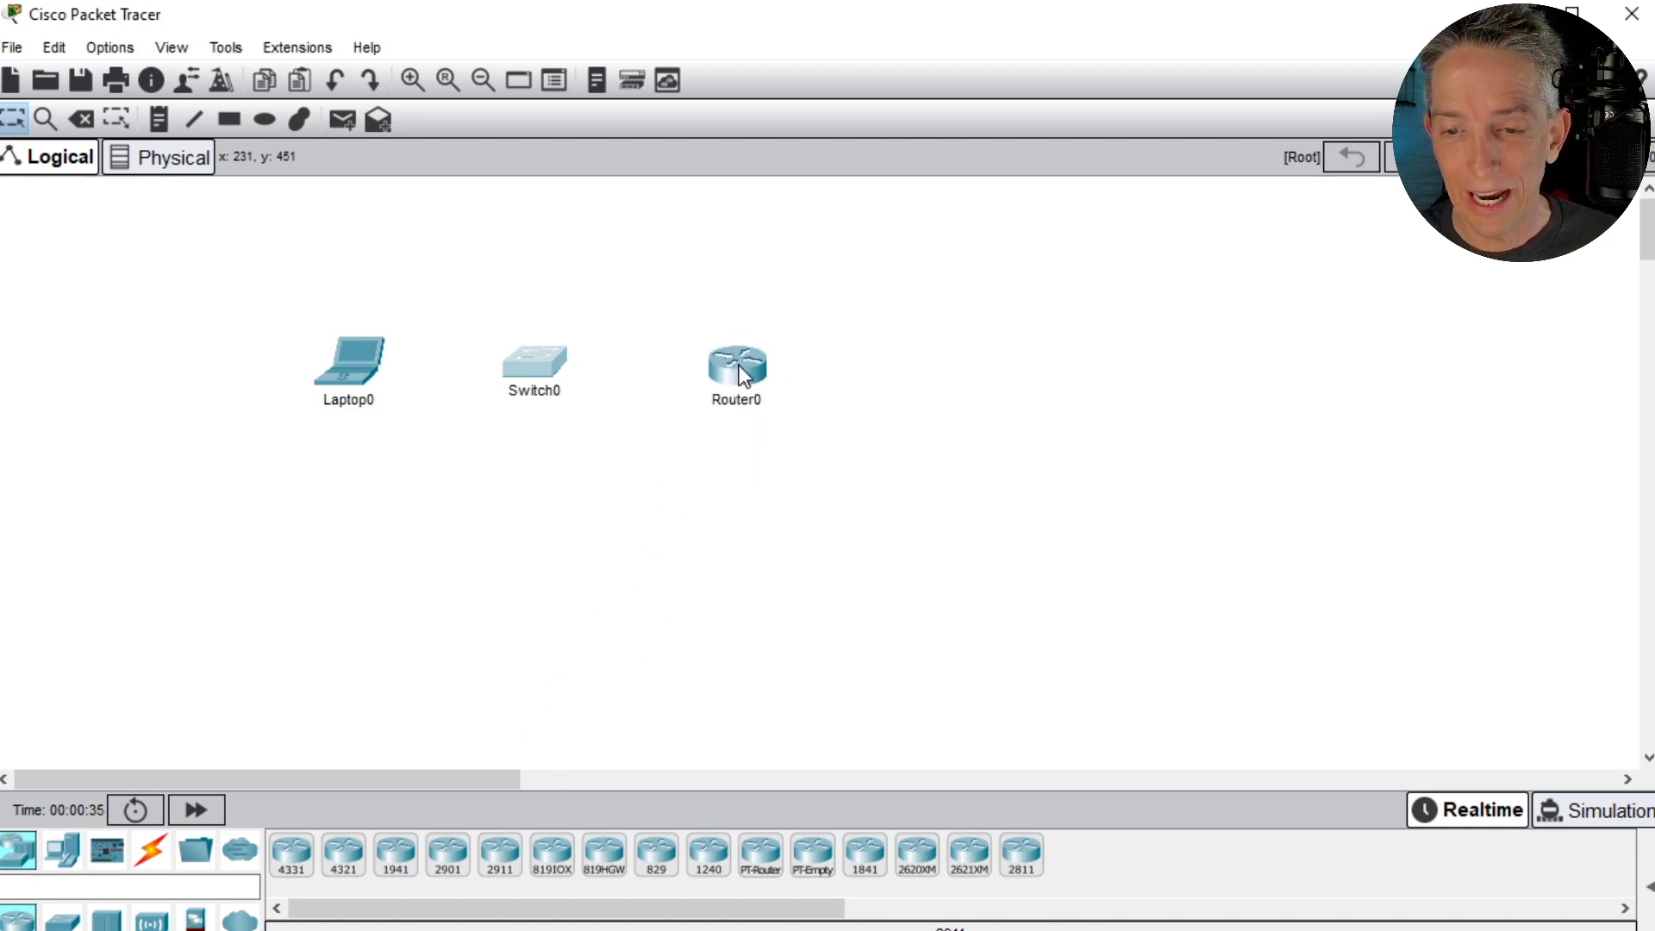
click(59, 921)
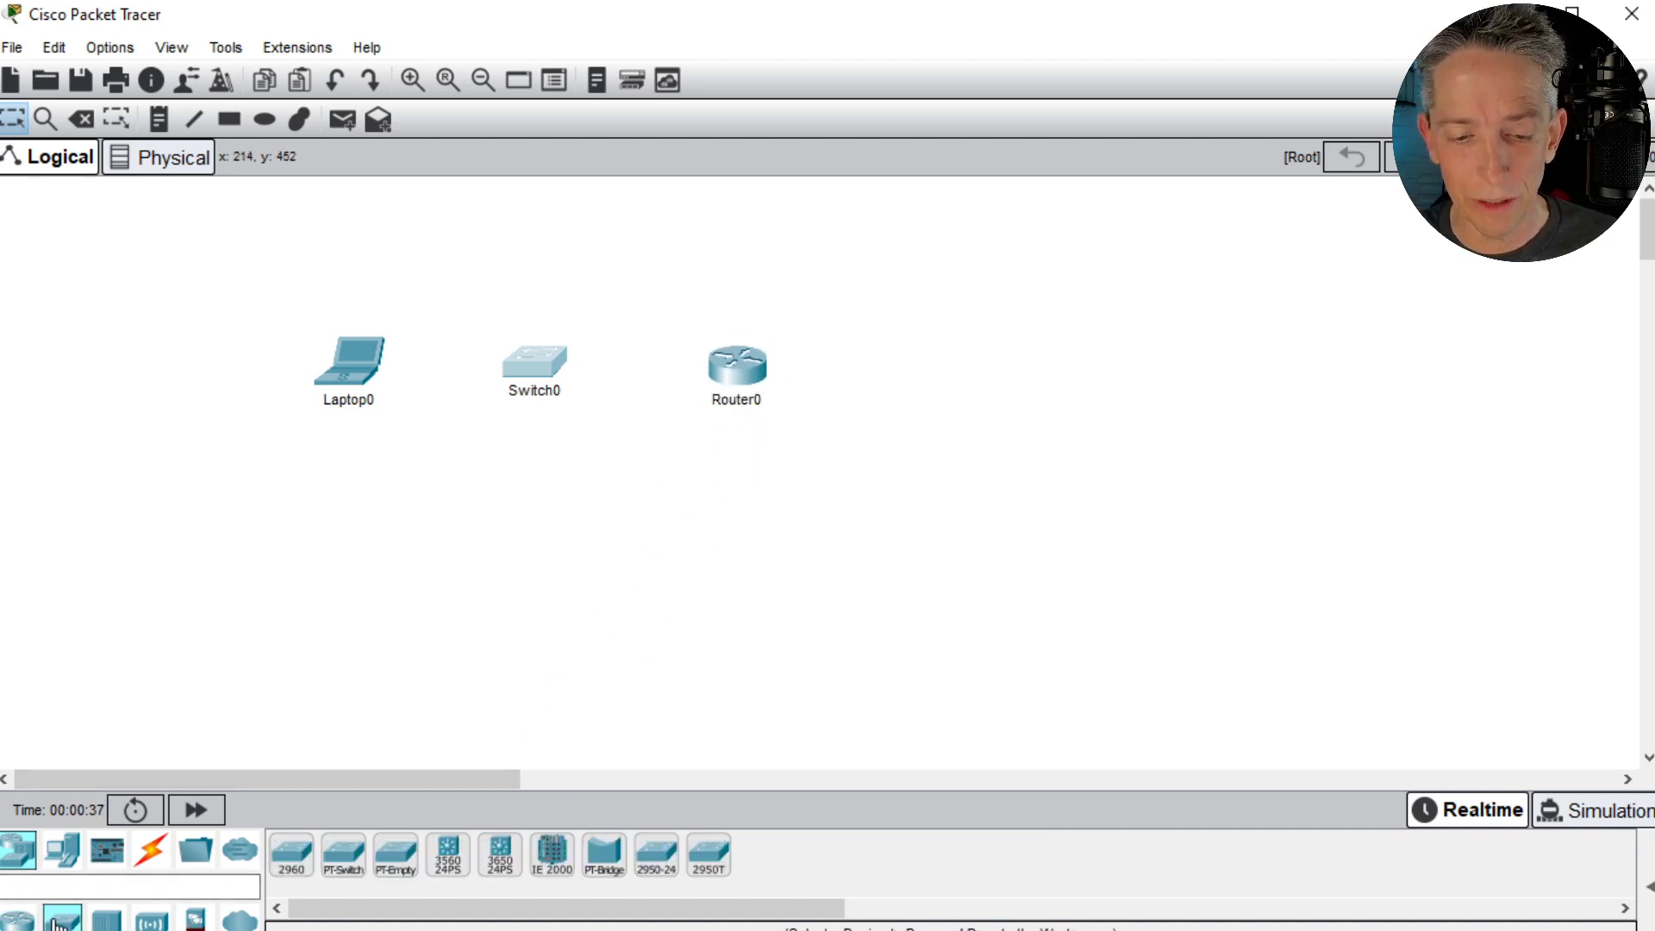
drag(307, 853, 940, 413)
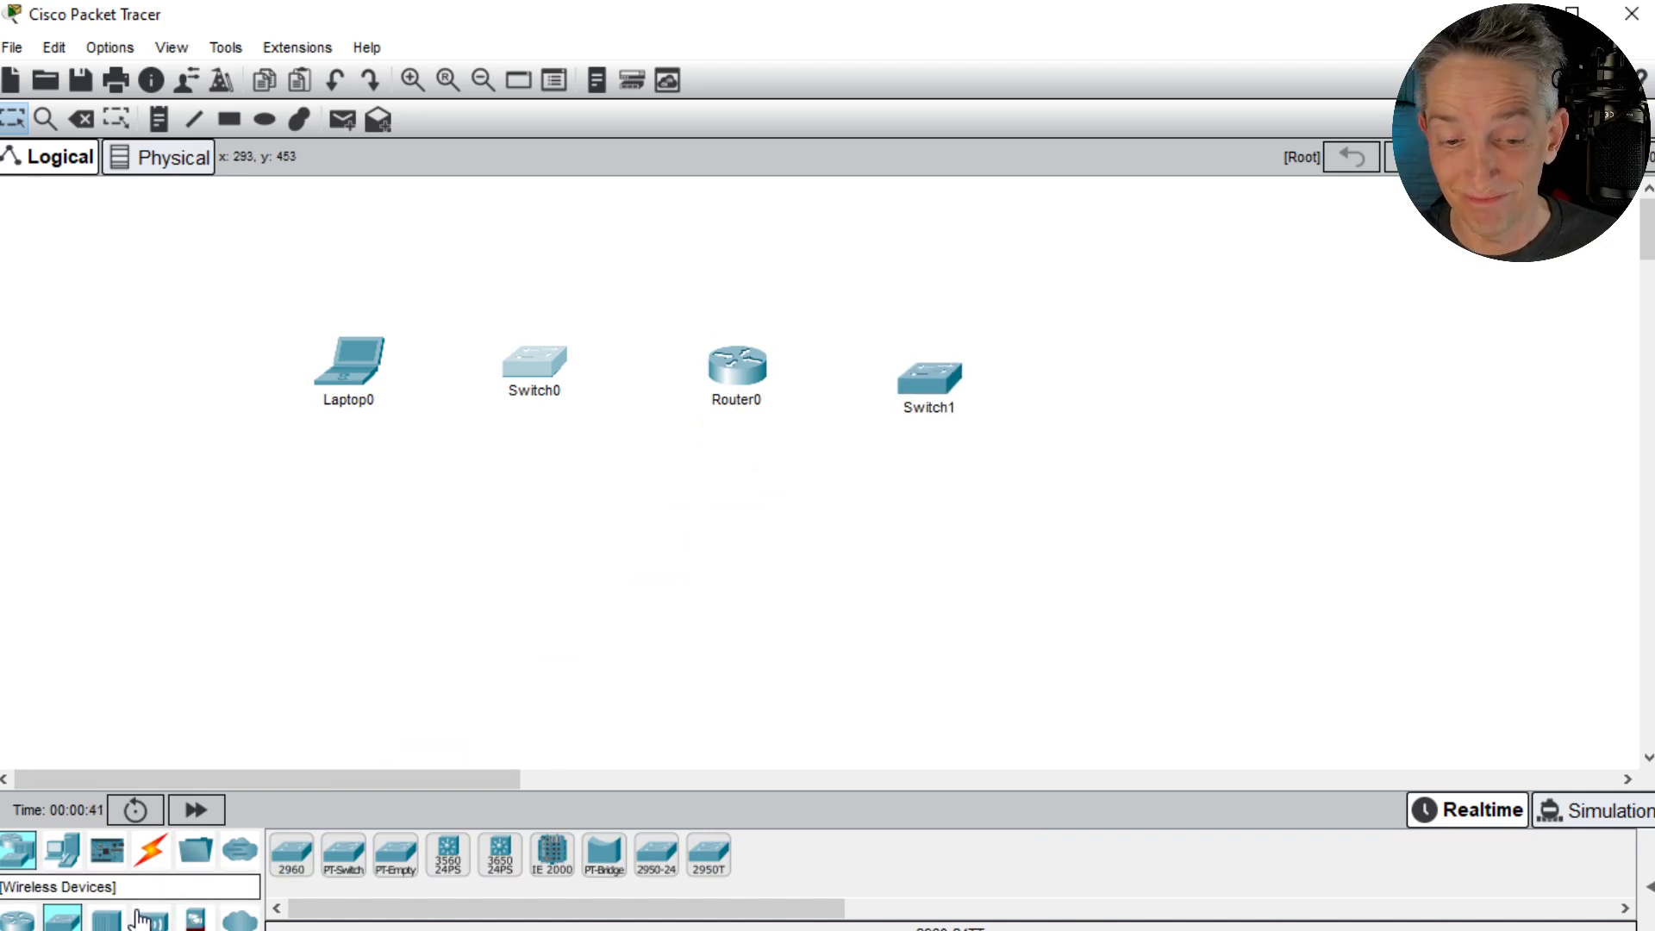
- Add a server at the far right of the device row, beyond Switch1
click(19, 858)
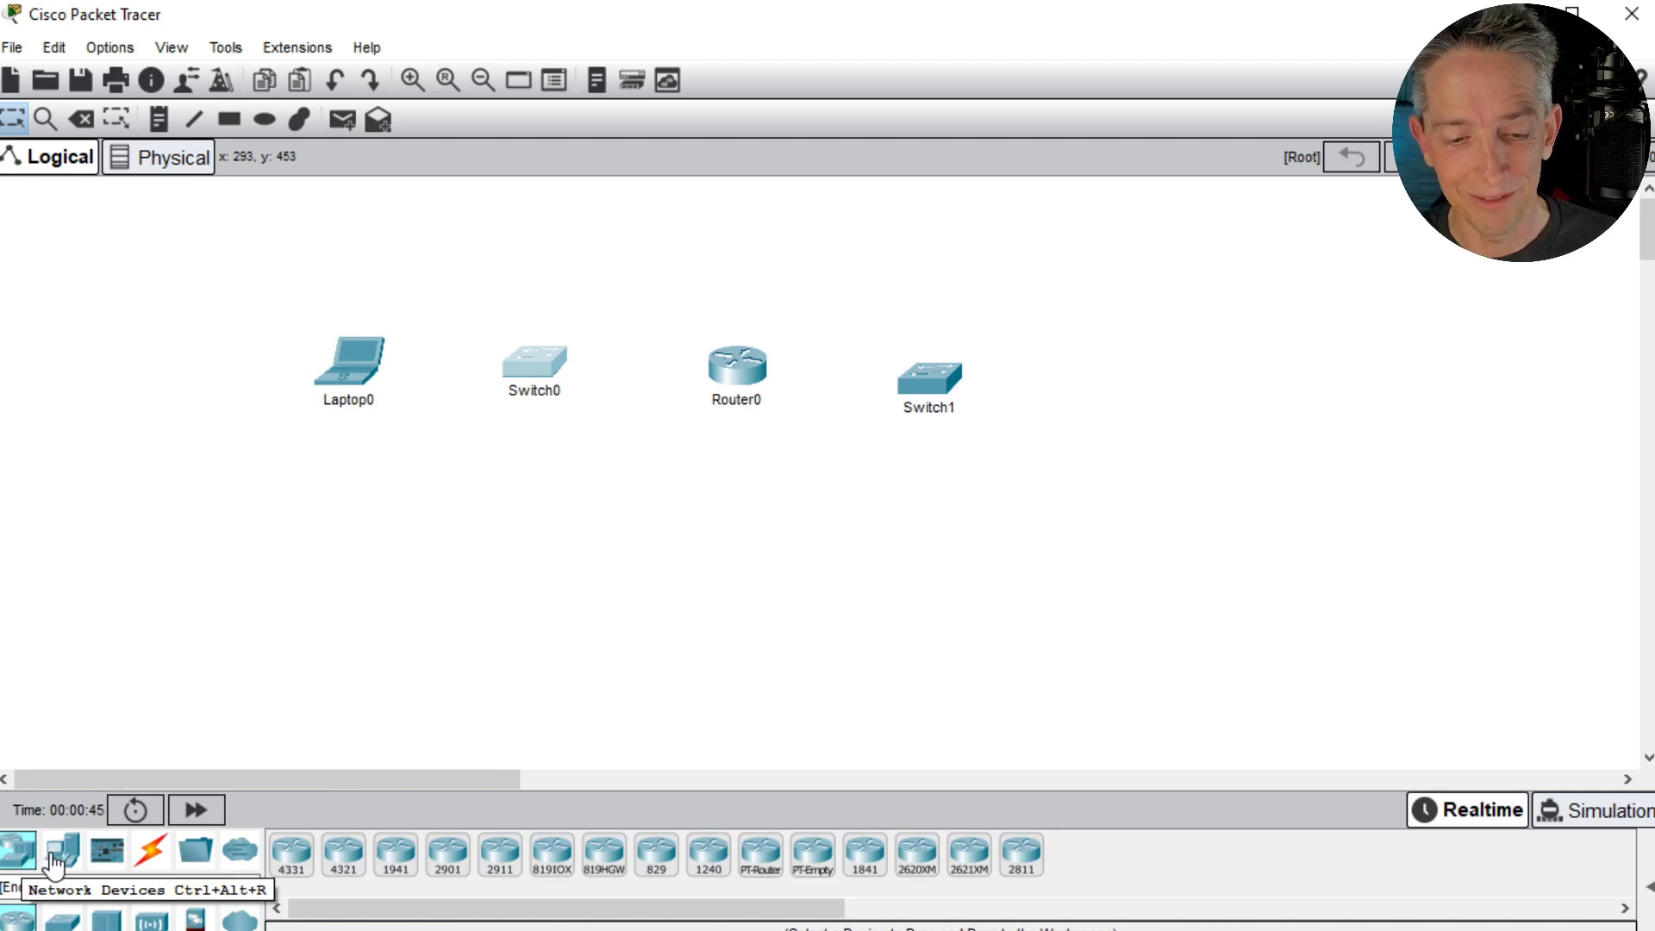
click(61, 855)
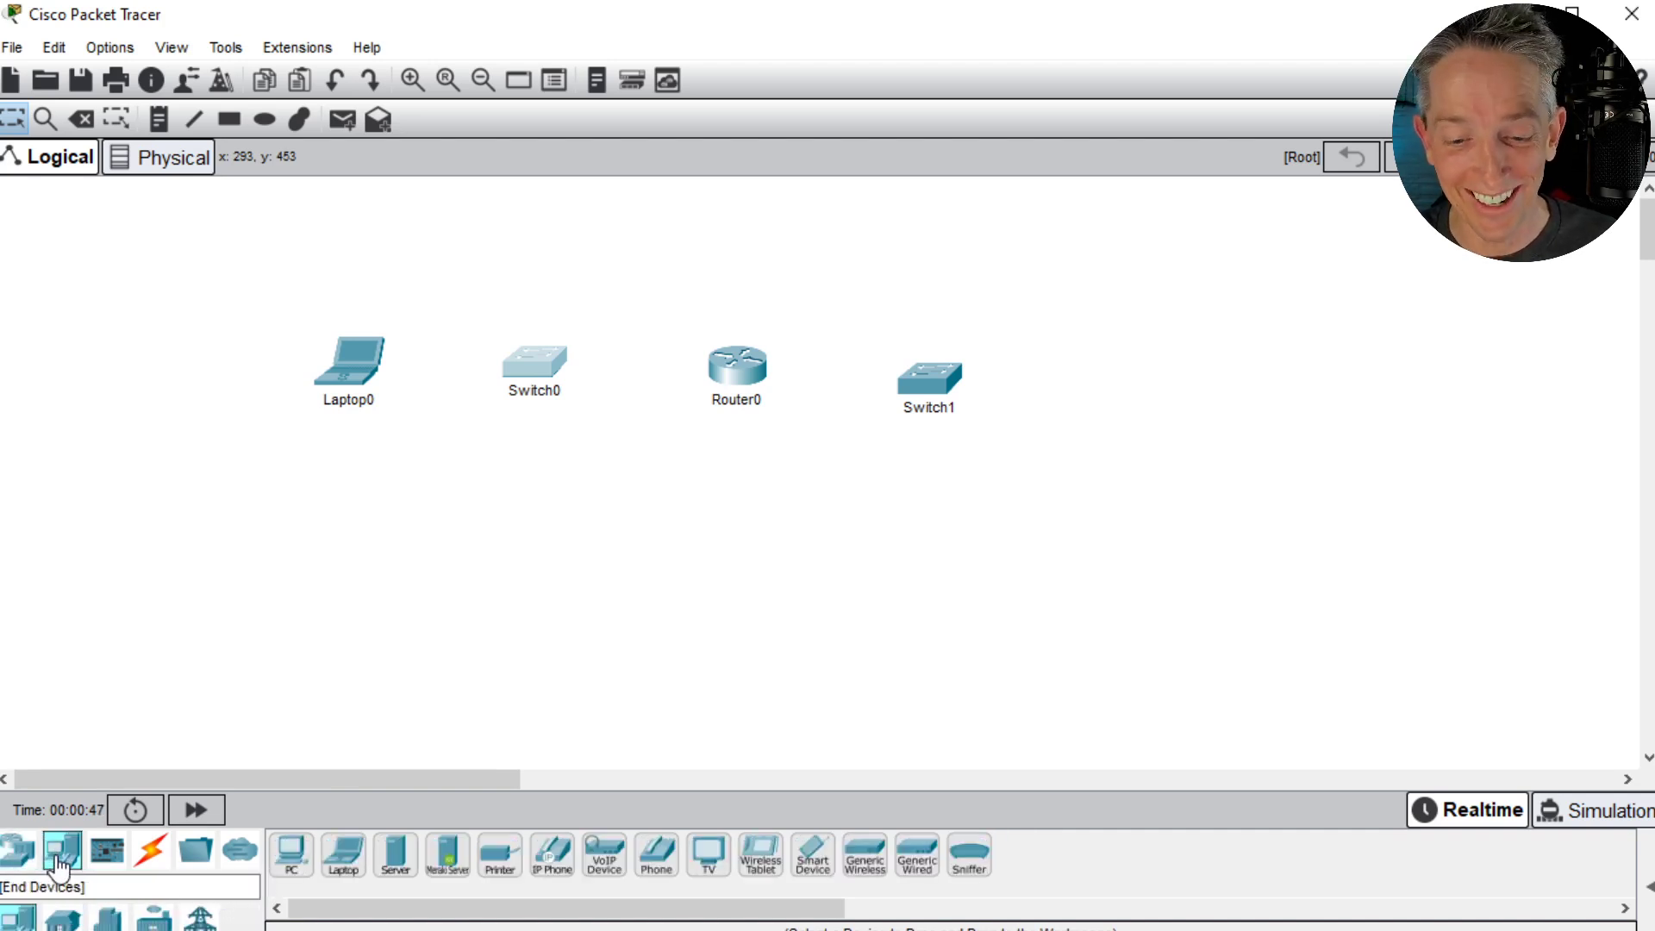
drag(398, 866, 1140, 341)
mouse_move(1140, 341)
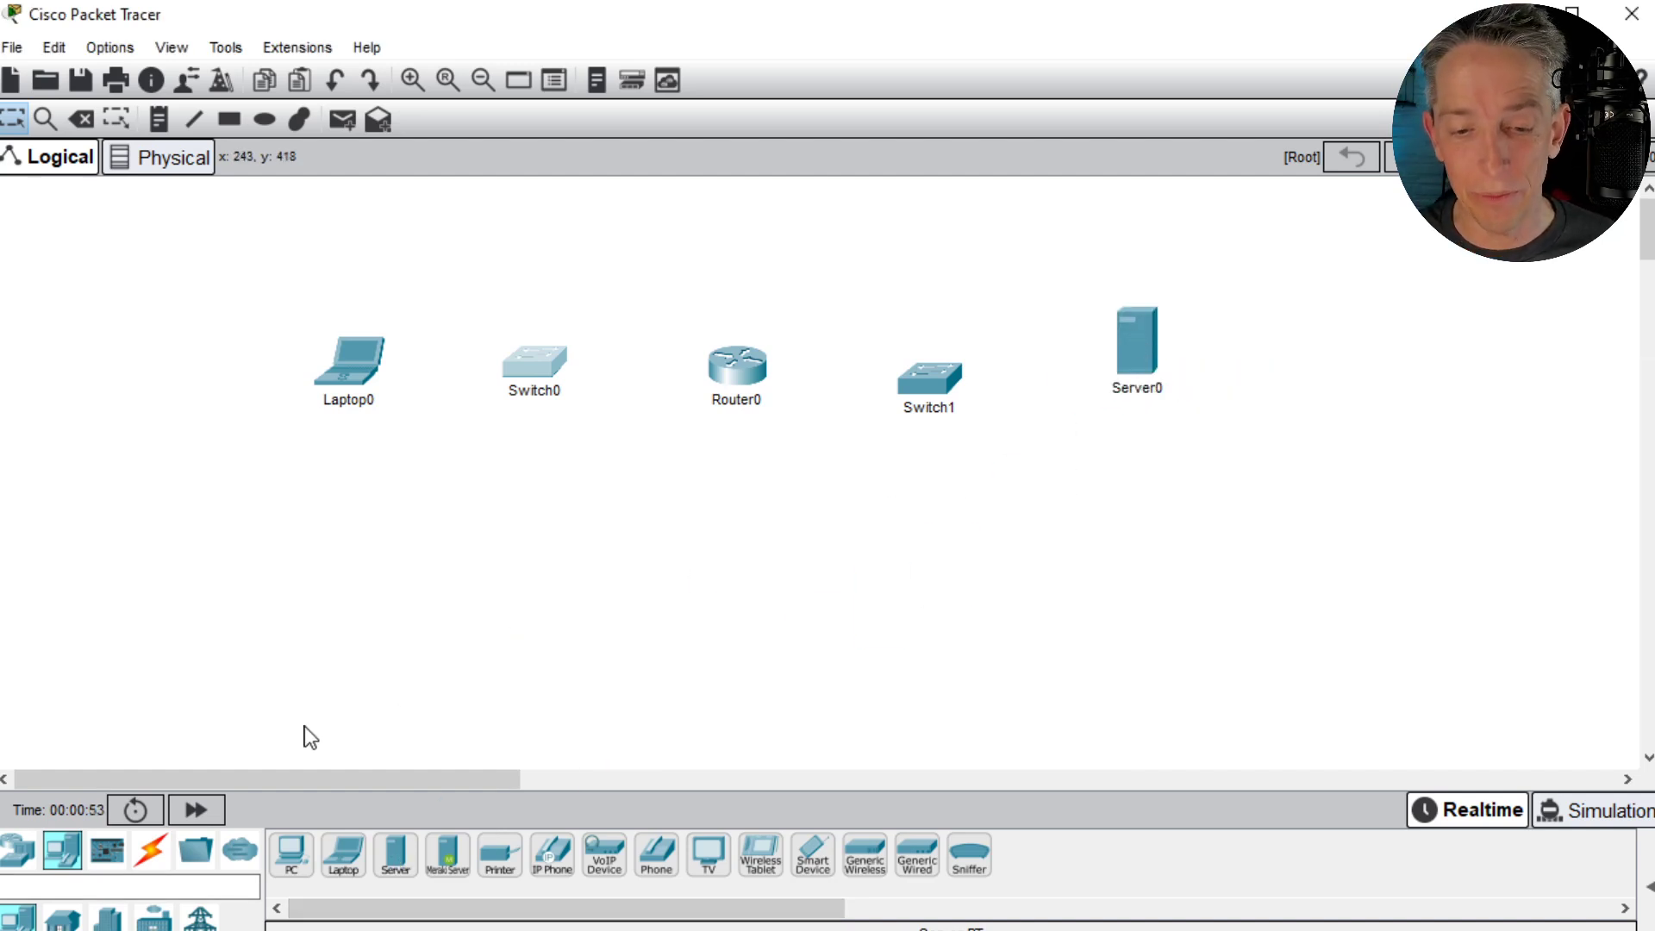
- Connect Laptop0 to Switch0 and Switch0 to Router0 with automatically chosen cables
click(152, 858)
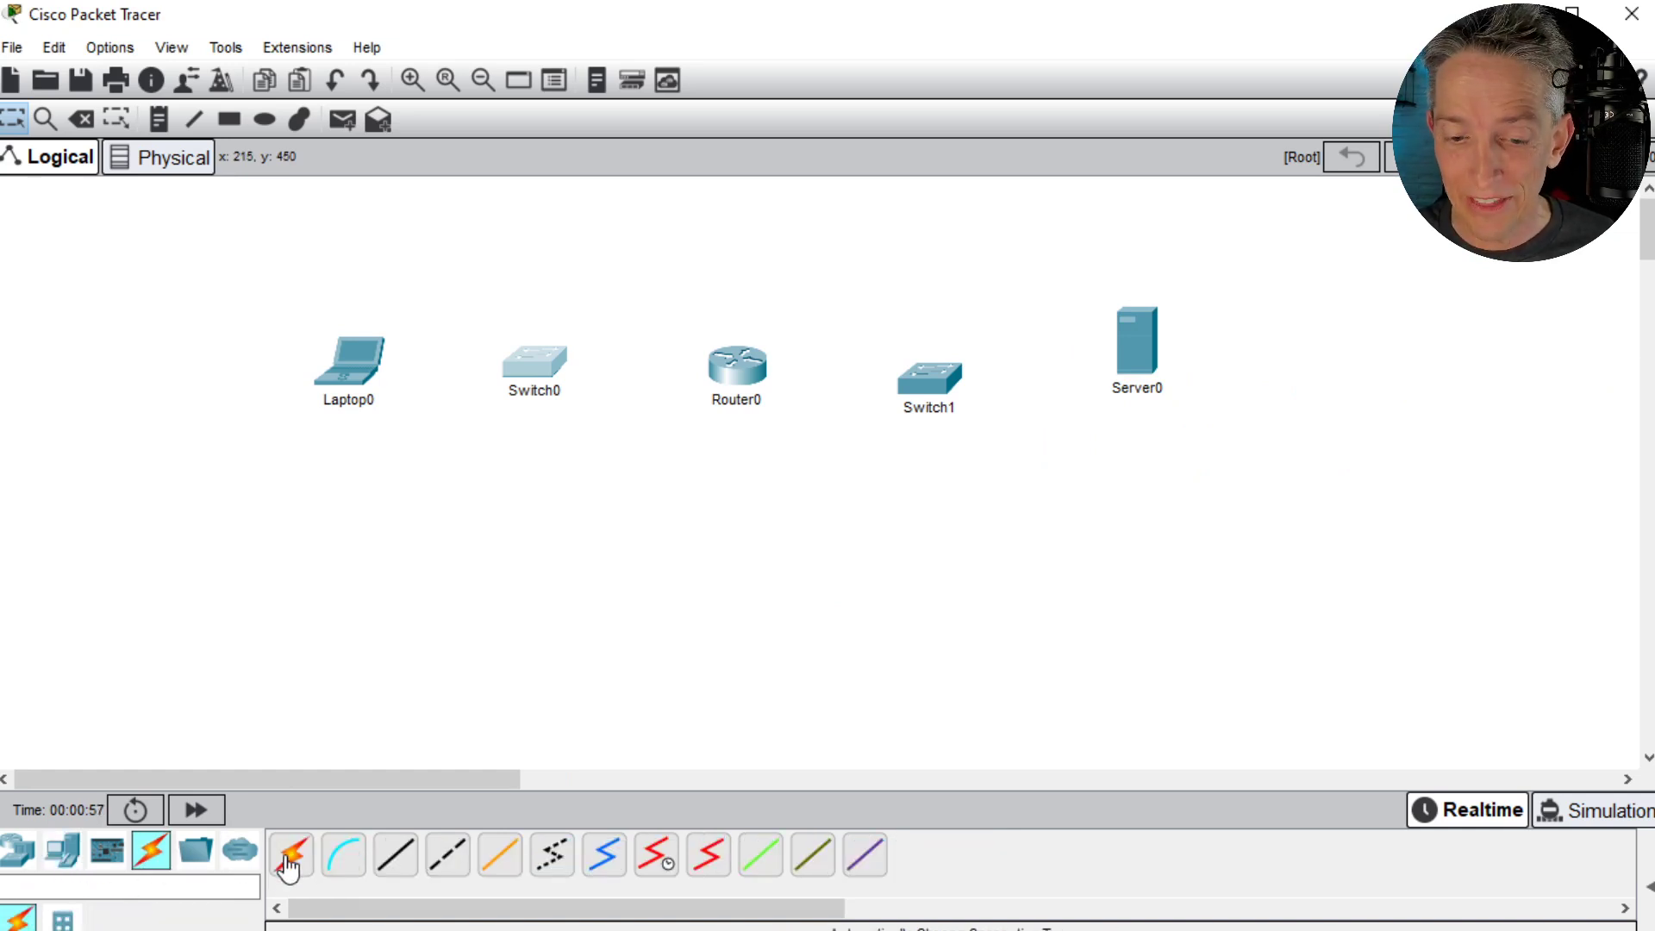
click(287, 872)
click(371, 389)
click(548, 362)
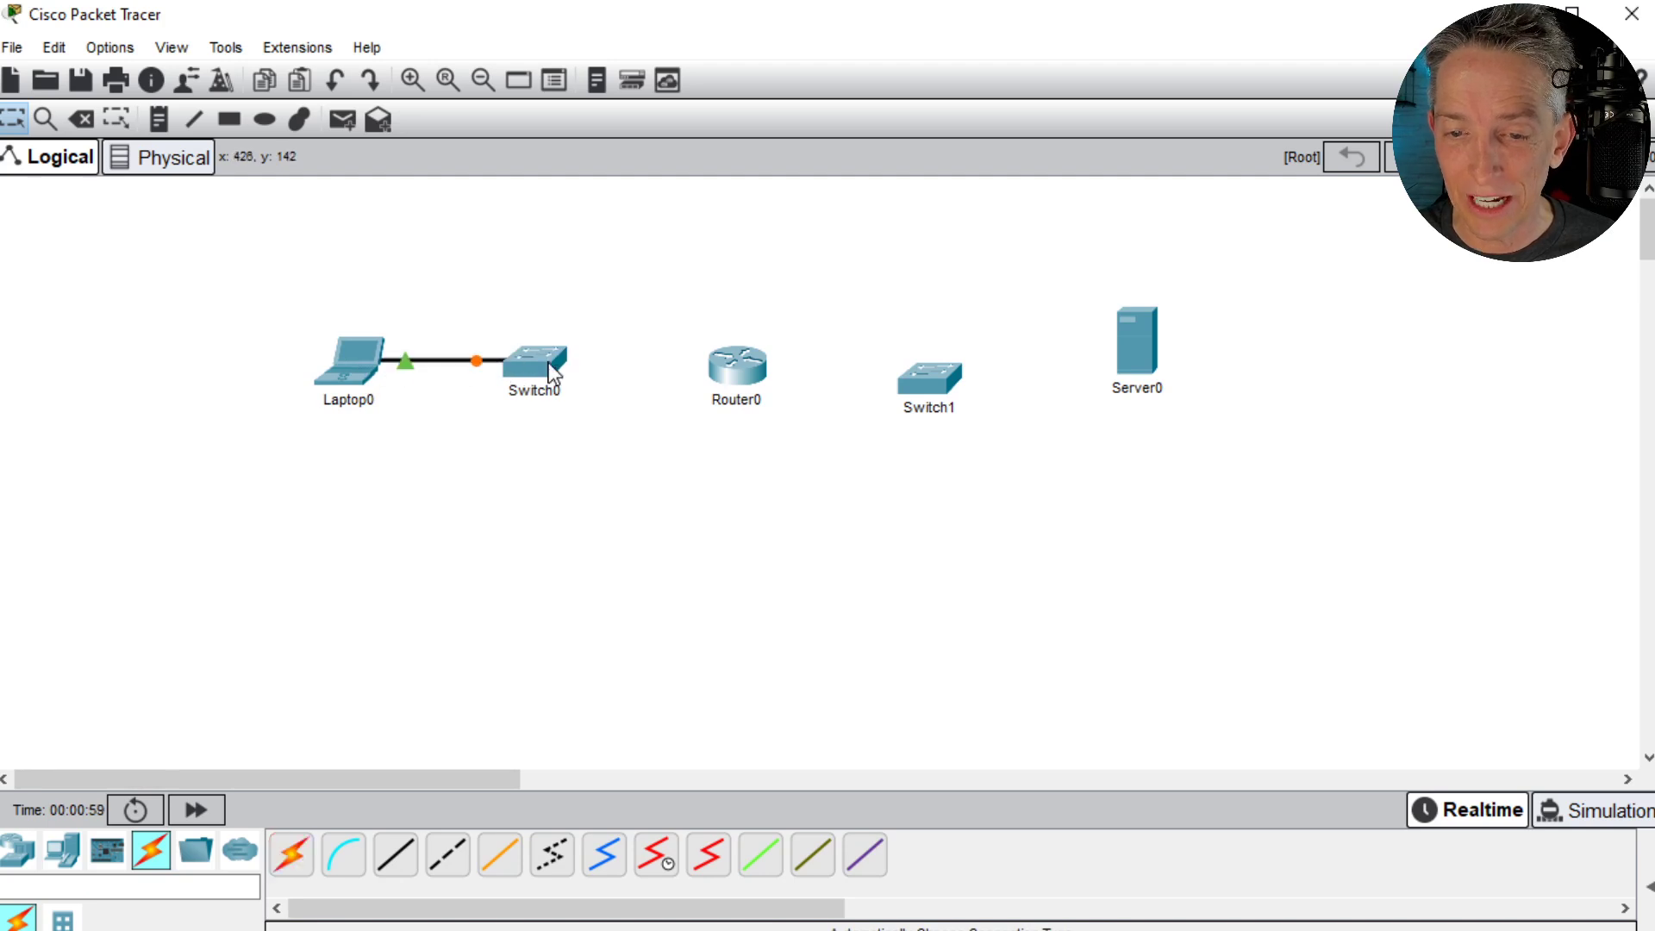
click(287, 869)
click(556, 388)
click(735, 369)
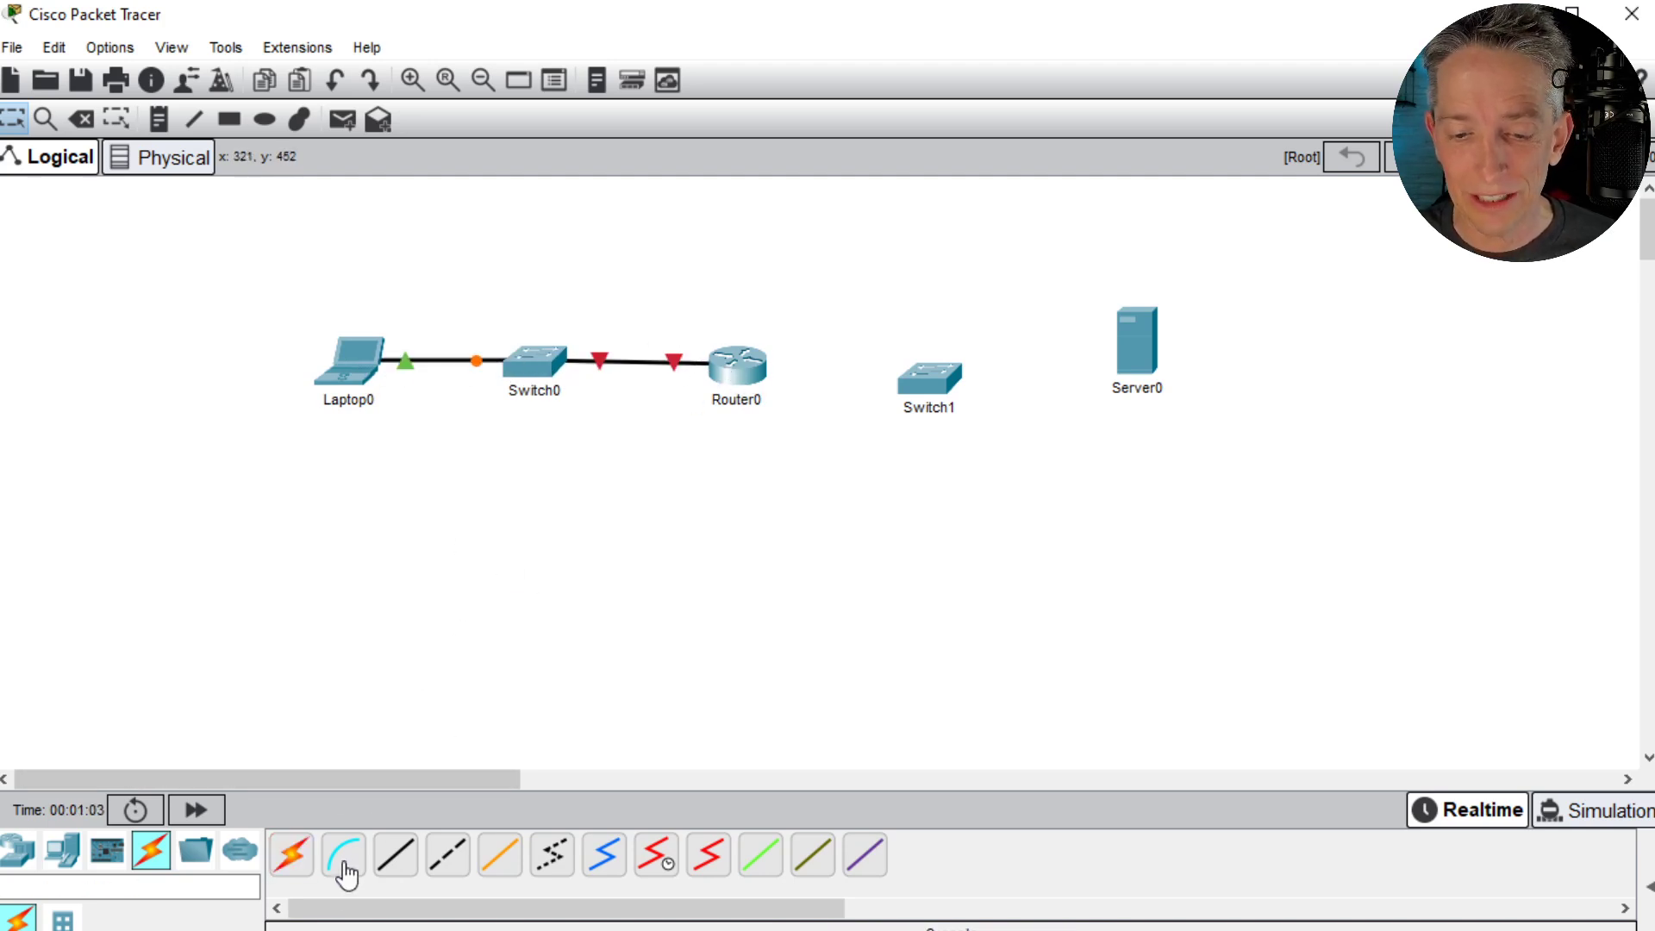
- Connect Router0 to Switch1 and Switch1 to Server0 with automatically chosen cables
click(302, 871)
click(746, 371)
click(924, 377)
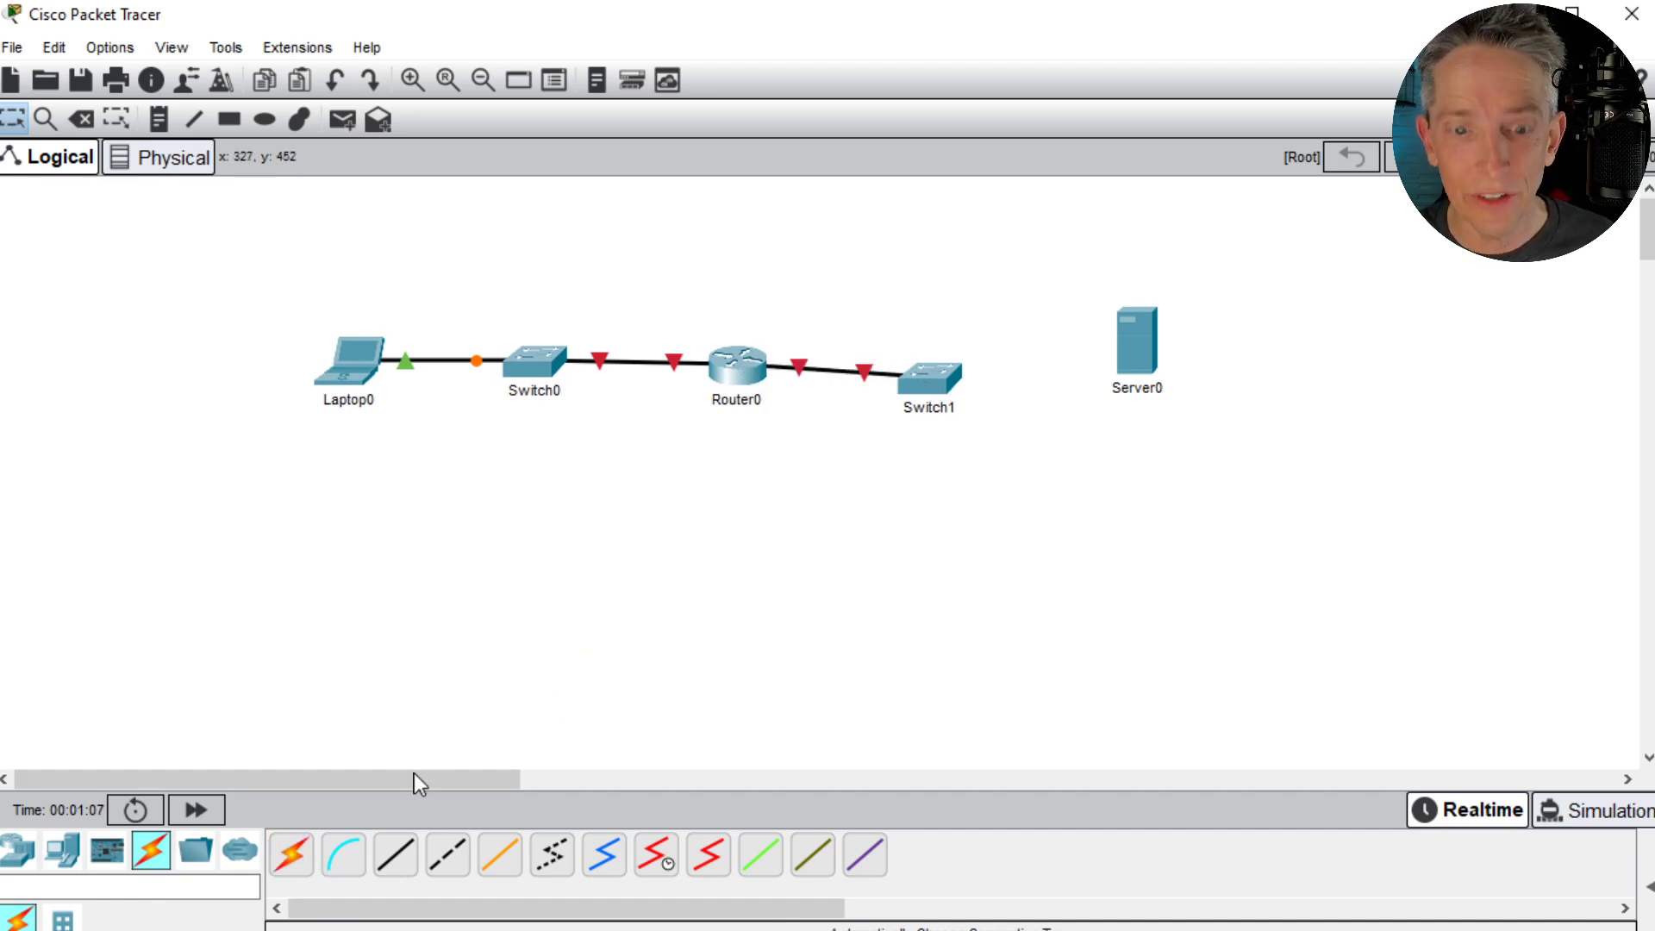
click(294, 856)
click(936, 385)
click(1143, 355)
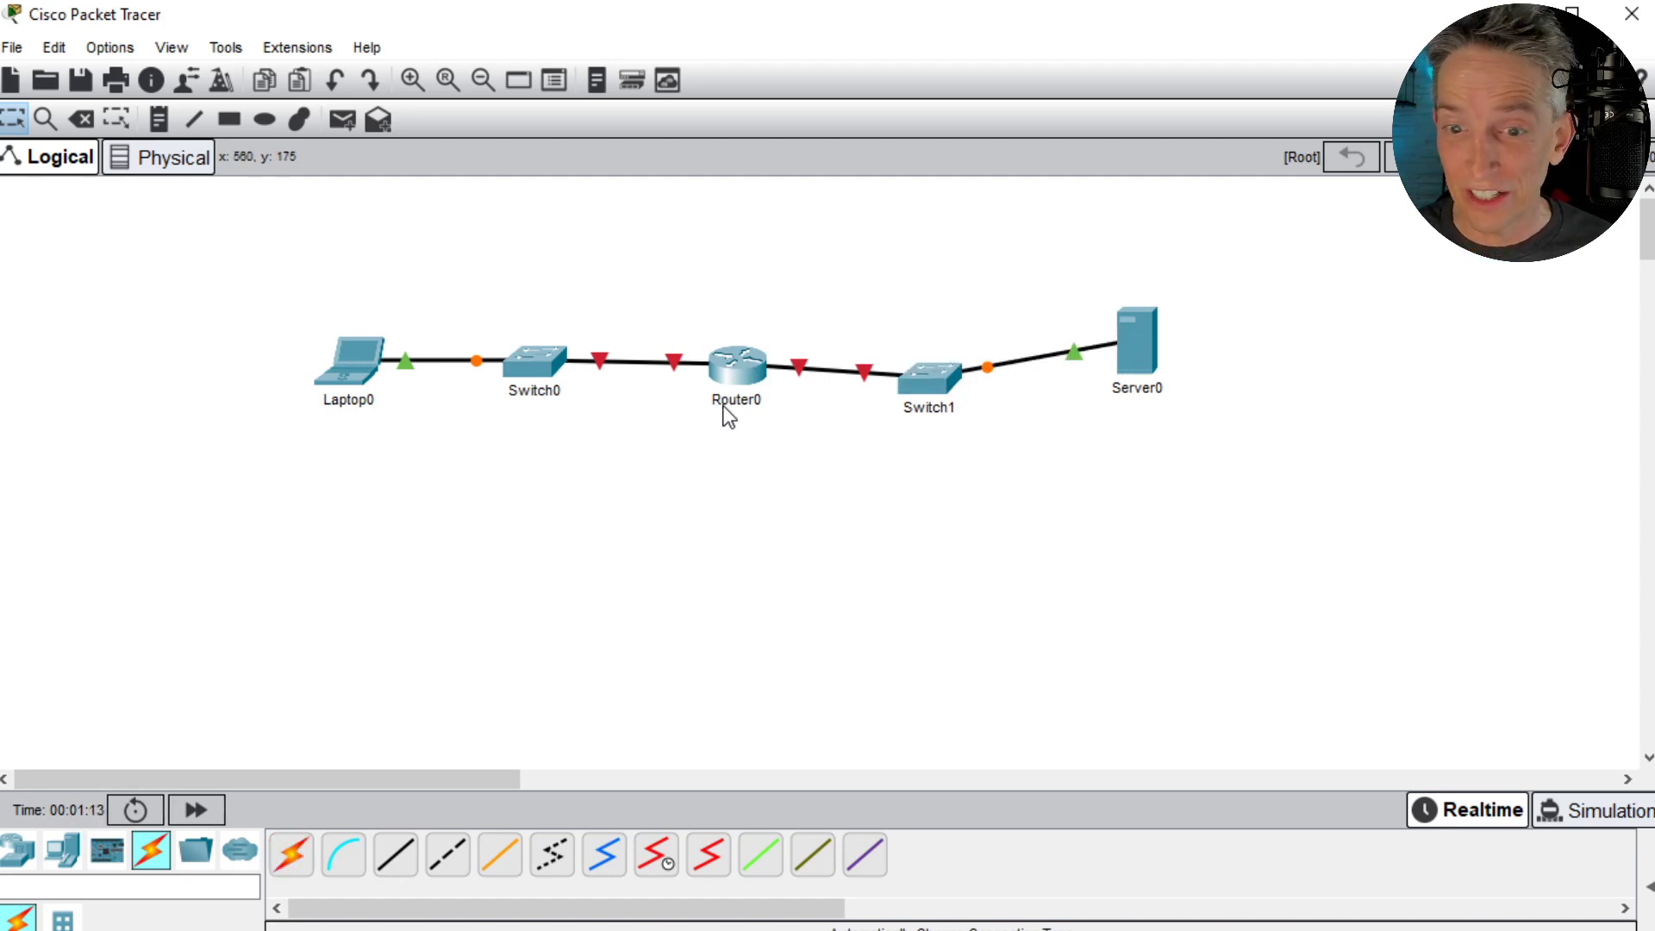
- Open Router0's command line and shift its window off the first part of the topology
mouse_move(725, 412)
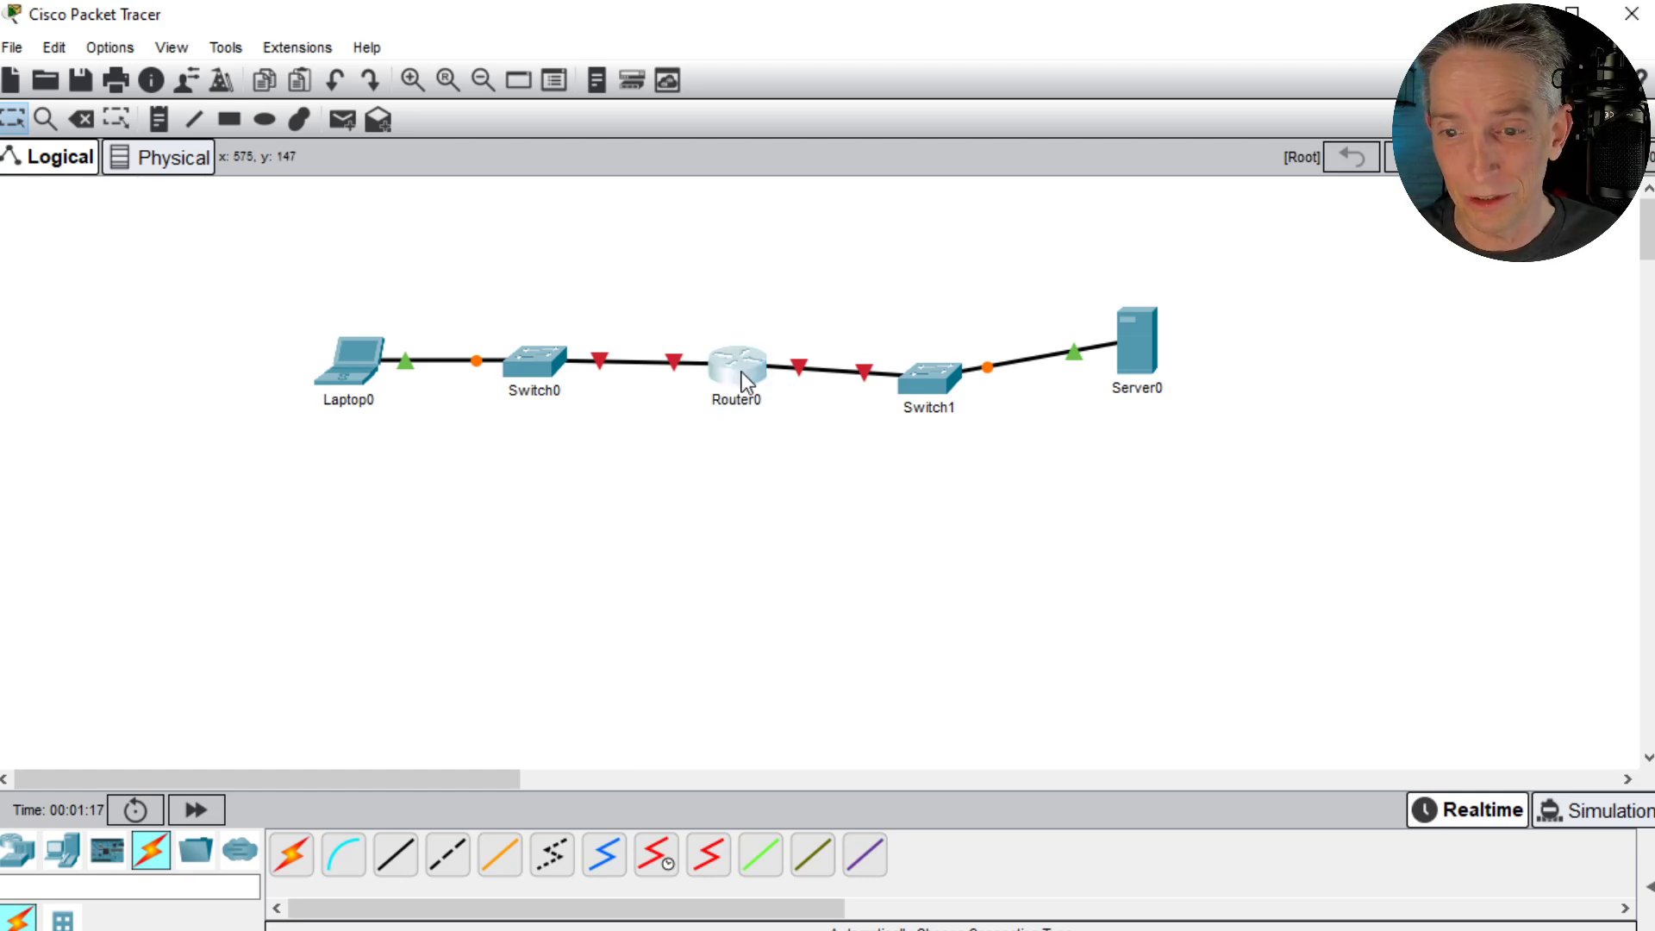
click(741, 371)
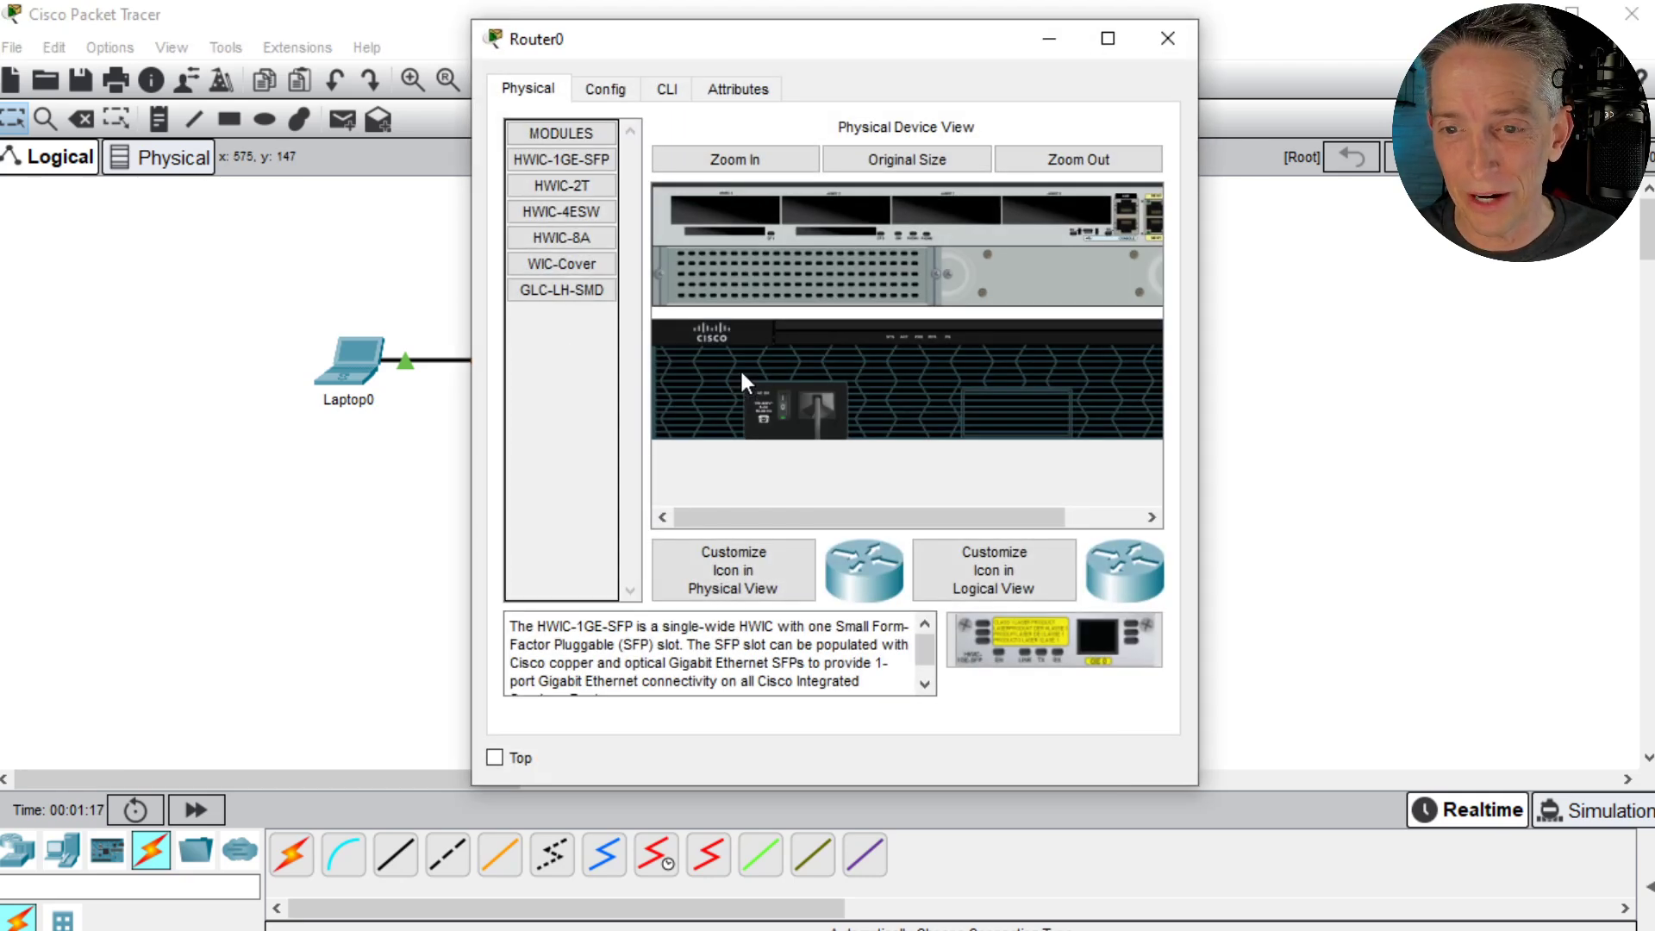
click(669, 90)
drag(693, 38, 1020, 165)
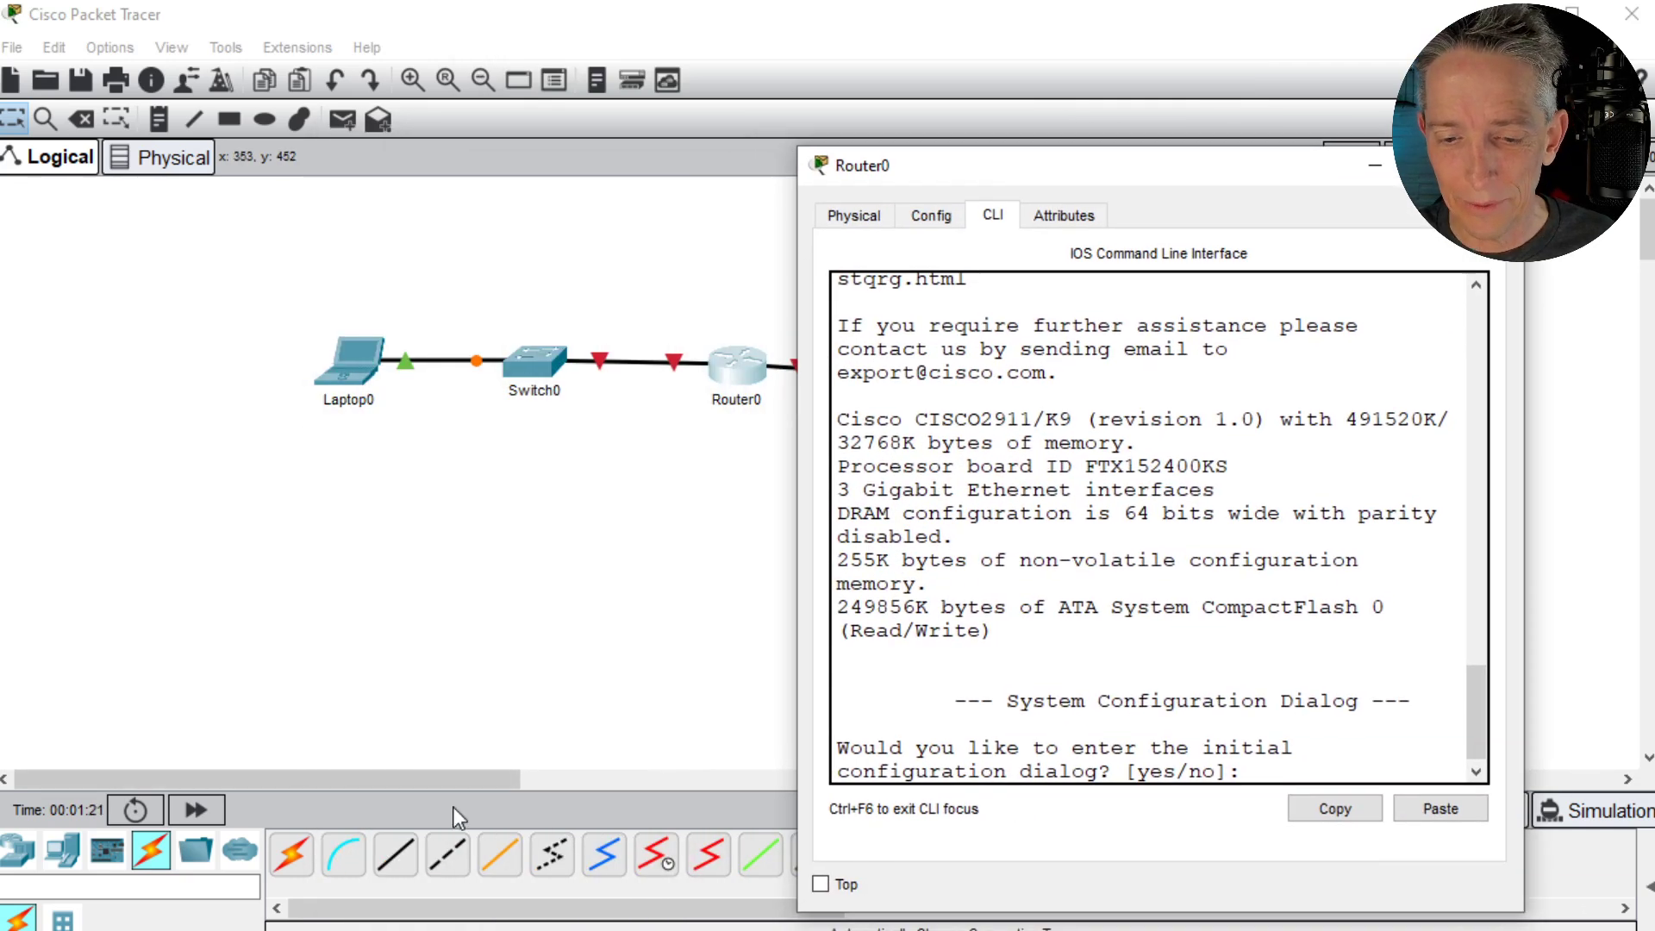
- Compact the topology by moving Switch1 above Switch0 and Server0 close to the right of Router0
drag(446, 781, 527, 784)
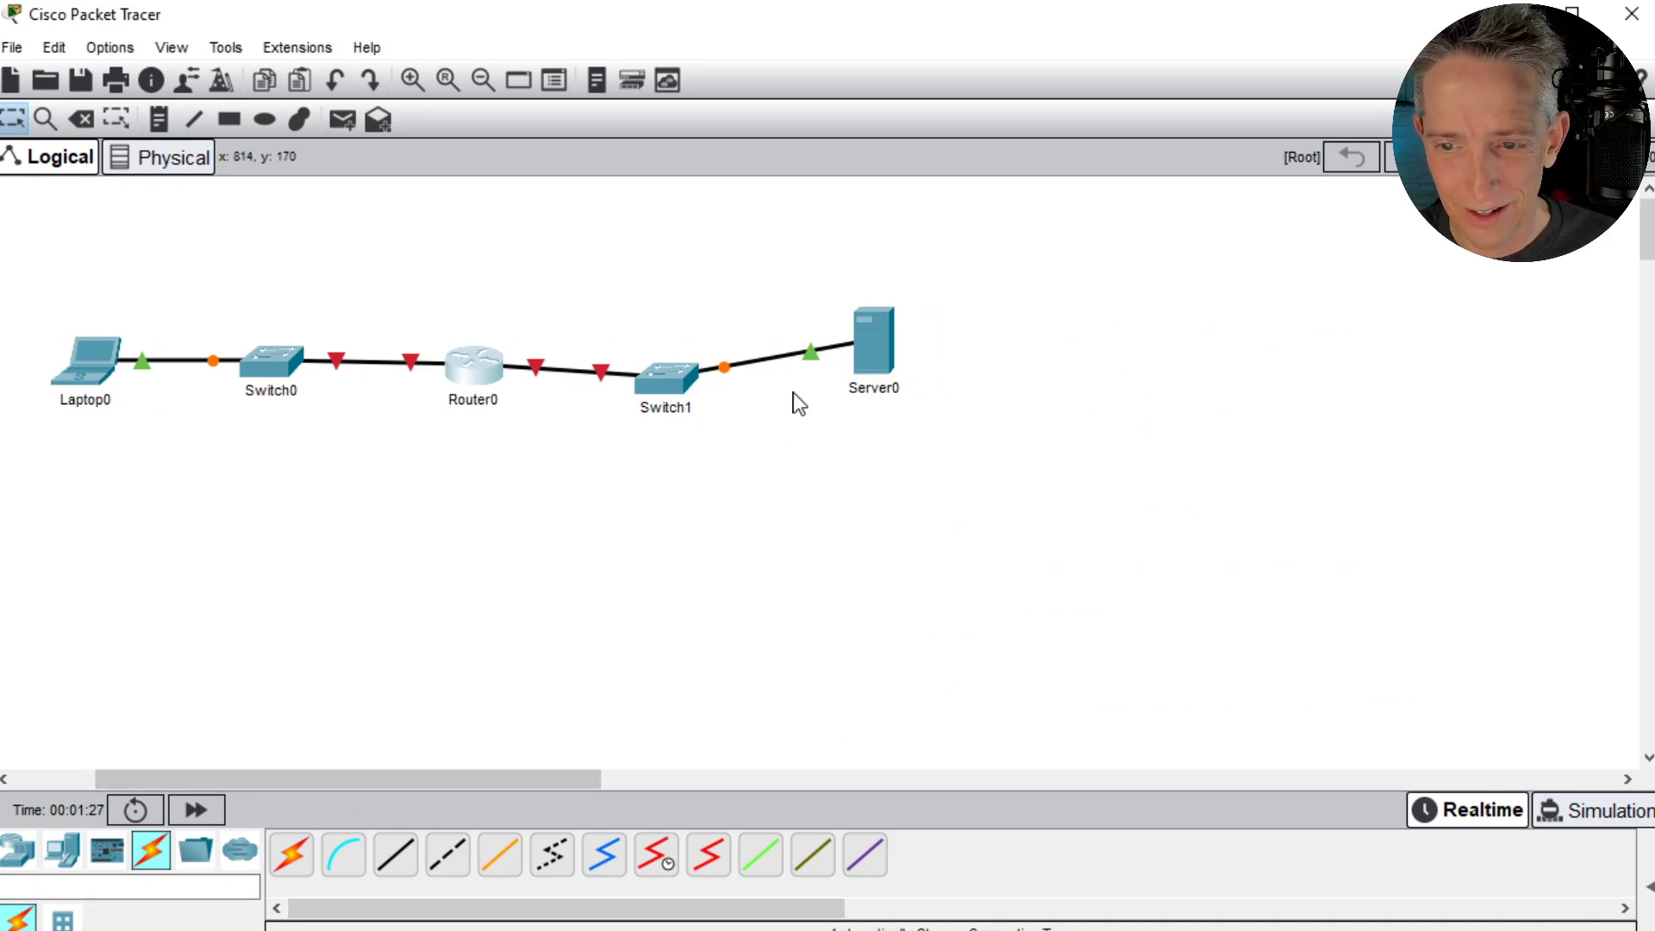
drag(645, 379, 291, 263)
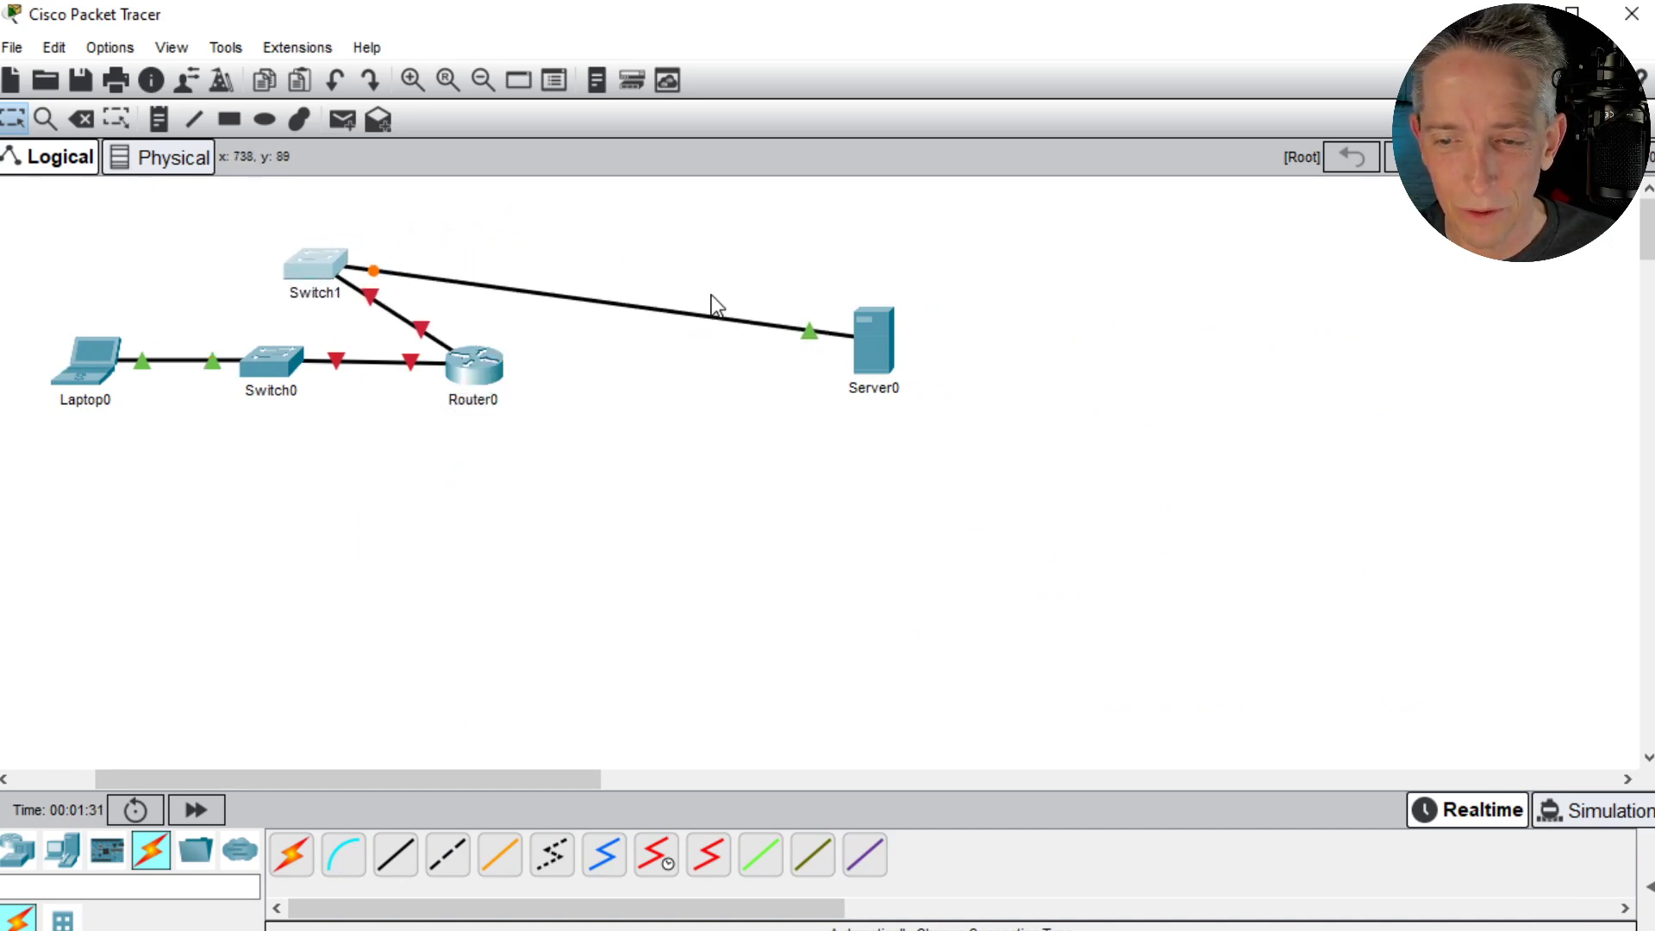
drag(859, 339, 586, 340)
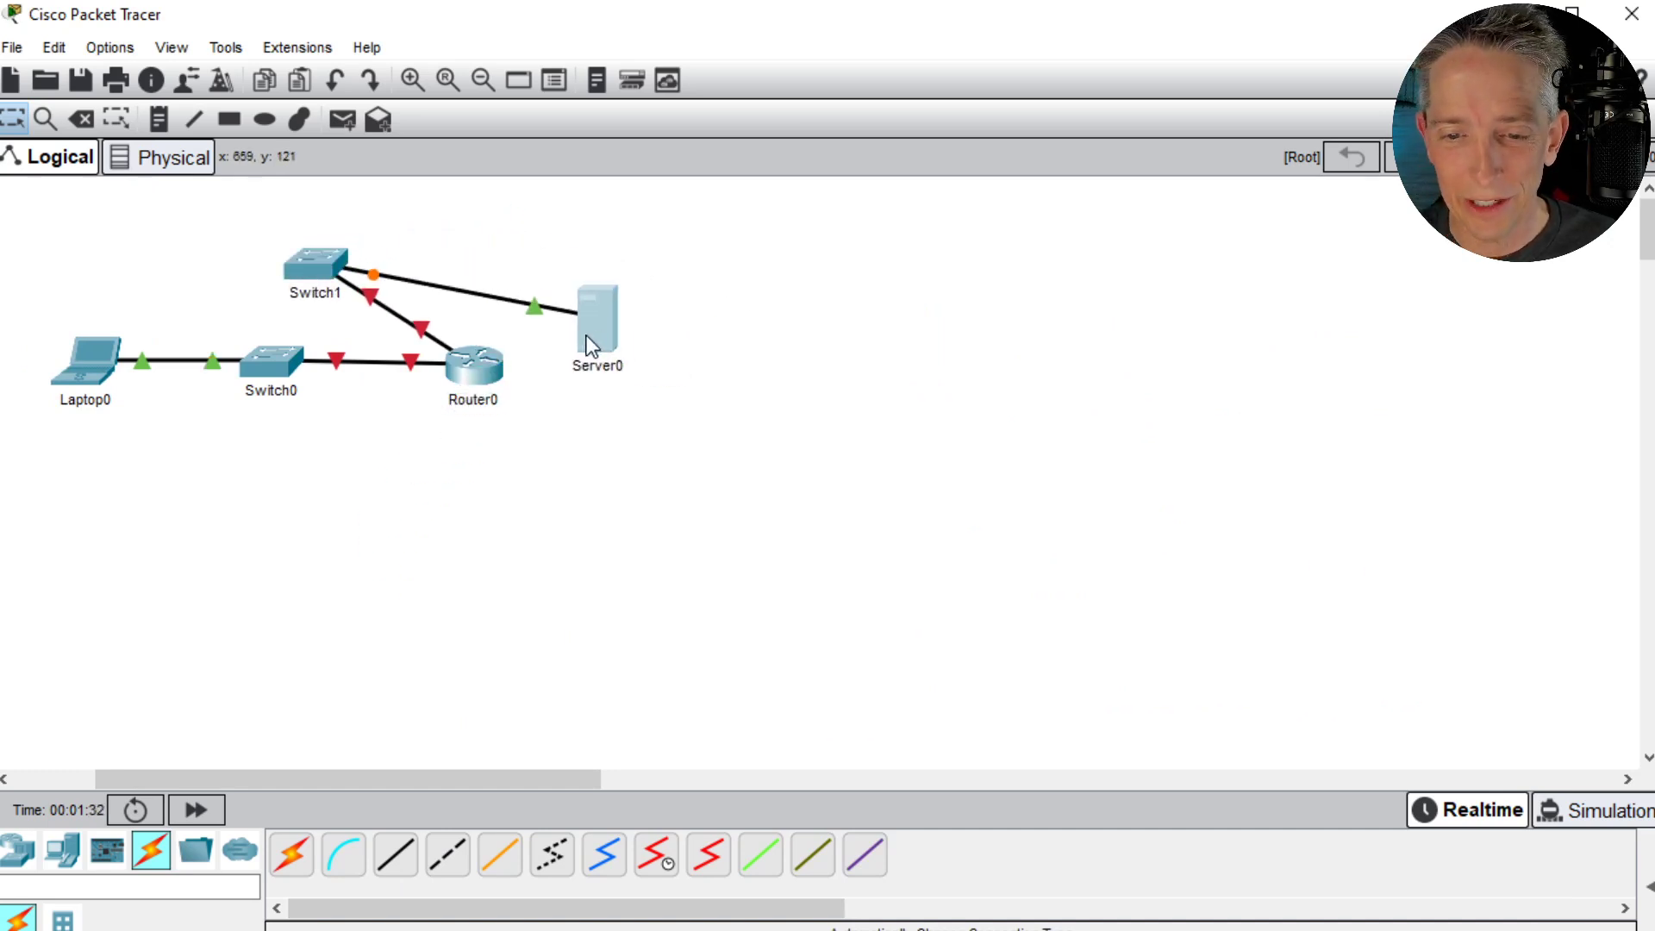
- Reopen Router0's command line in a widened window and decline the initial configuration dialog with n to reach the router prompt
click(466, 380)
drag(801, 505, 661, 501)
drag(1527, 533, 1654, 533)
click(1330, 510)
text(n)
key(Return)
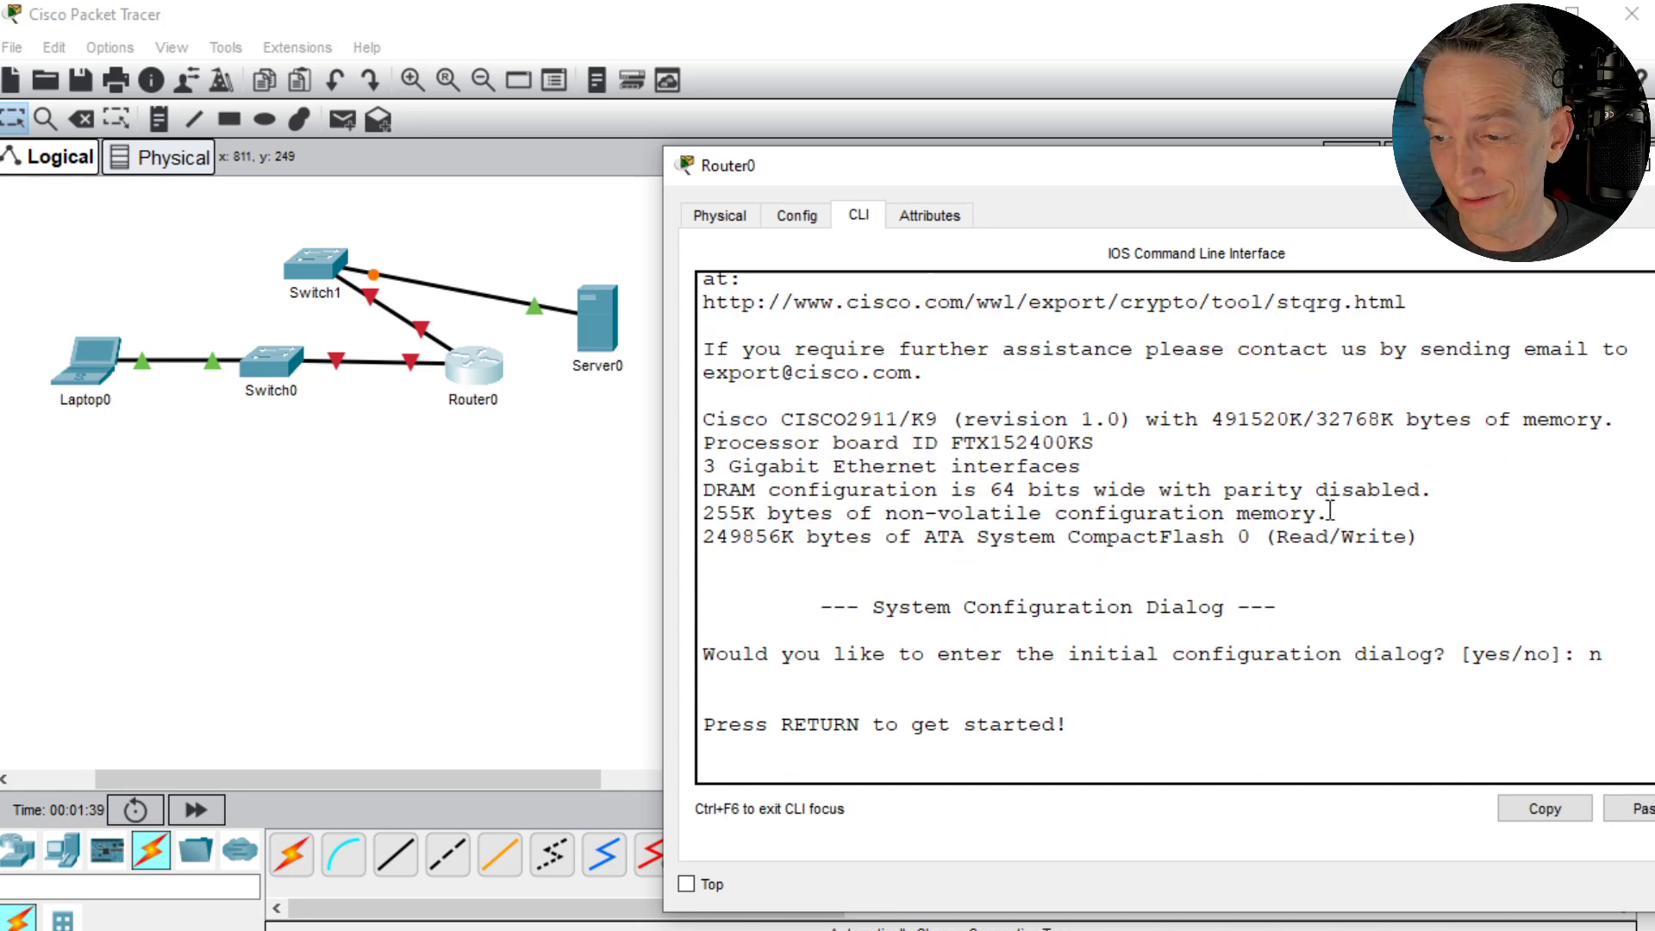
key(Return)
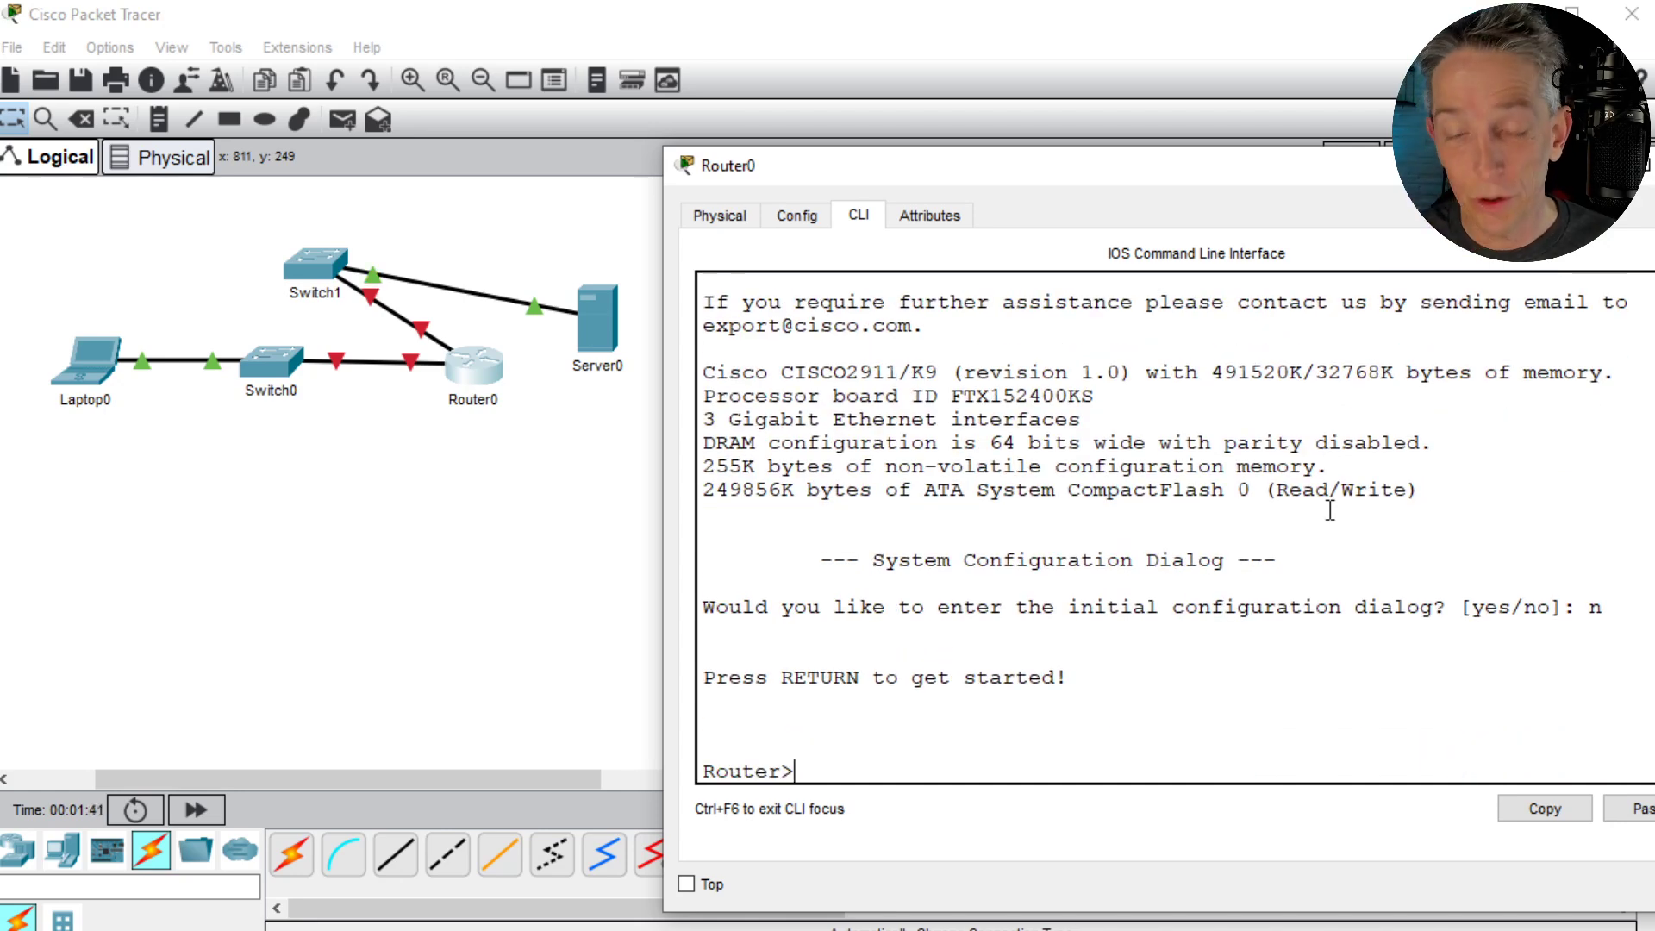
- Enter privileged mode with en and global configuration mode with conf t on Router0
text(en)
key(Return)
key(Return)
text(conf t)
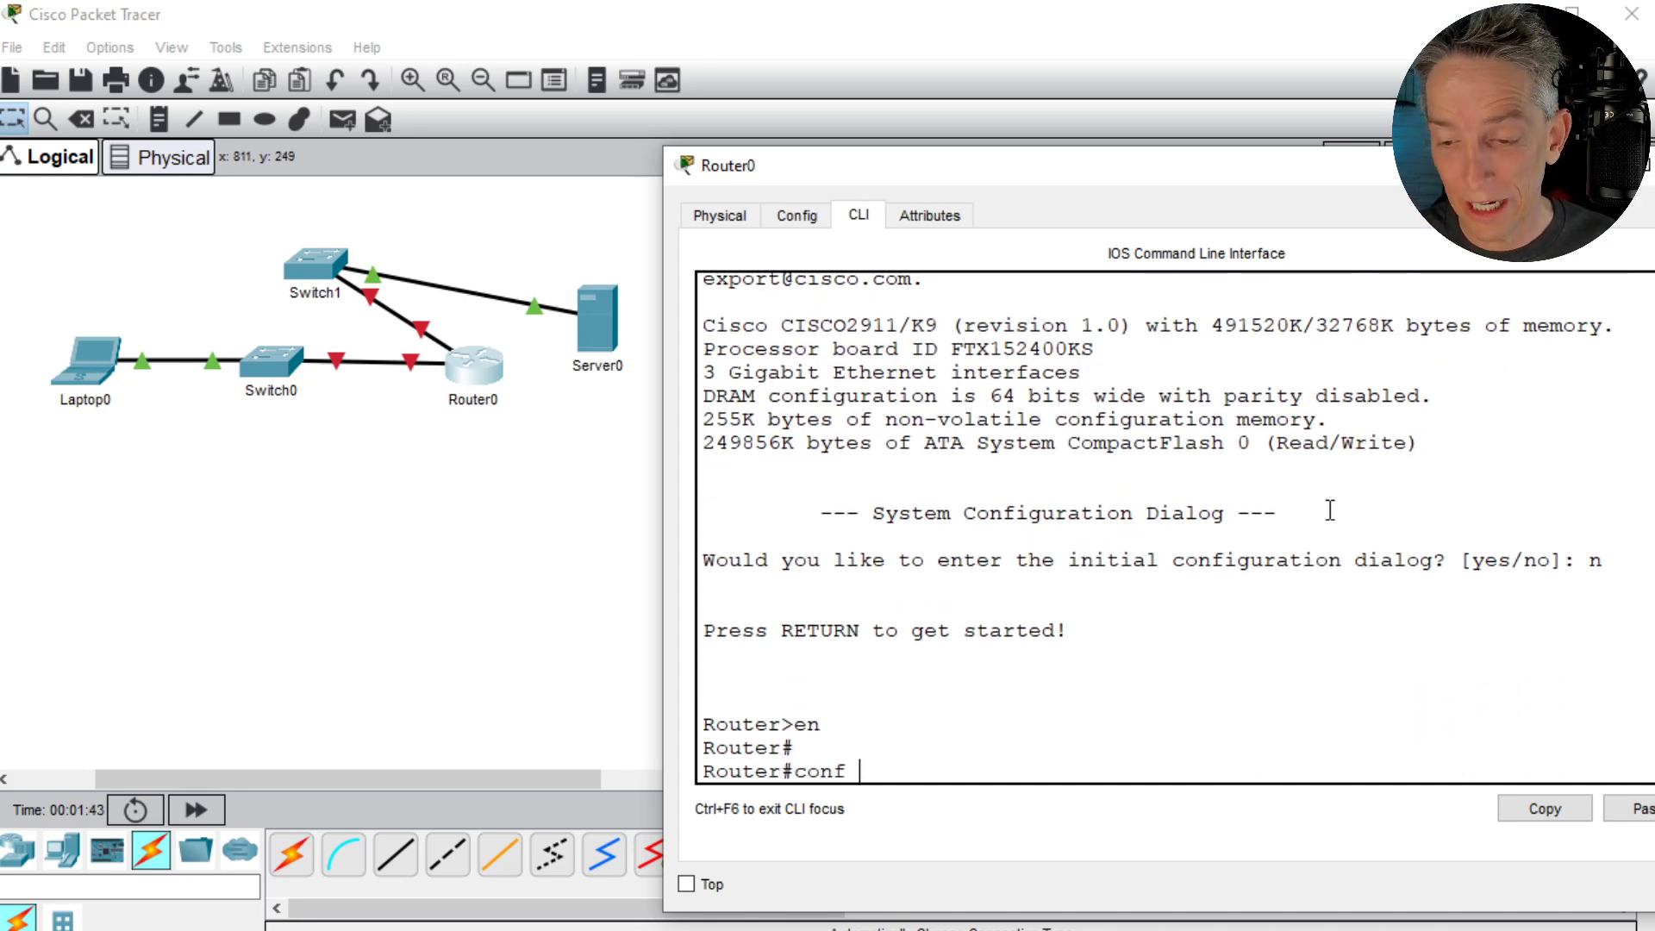
key(Return)
- Set the router's hostname to R1
text(hotname)
key(BackSpace)
key(BackSpace)
key(BackSpace)
key(BackSpace)
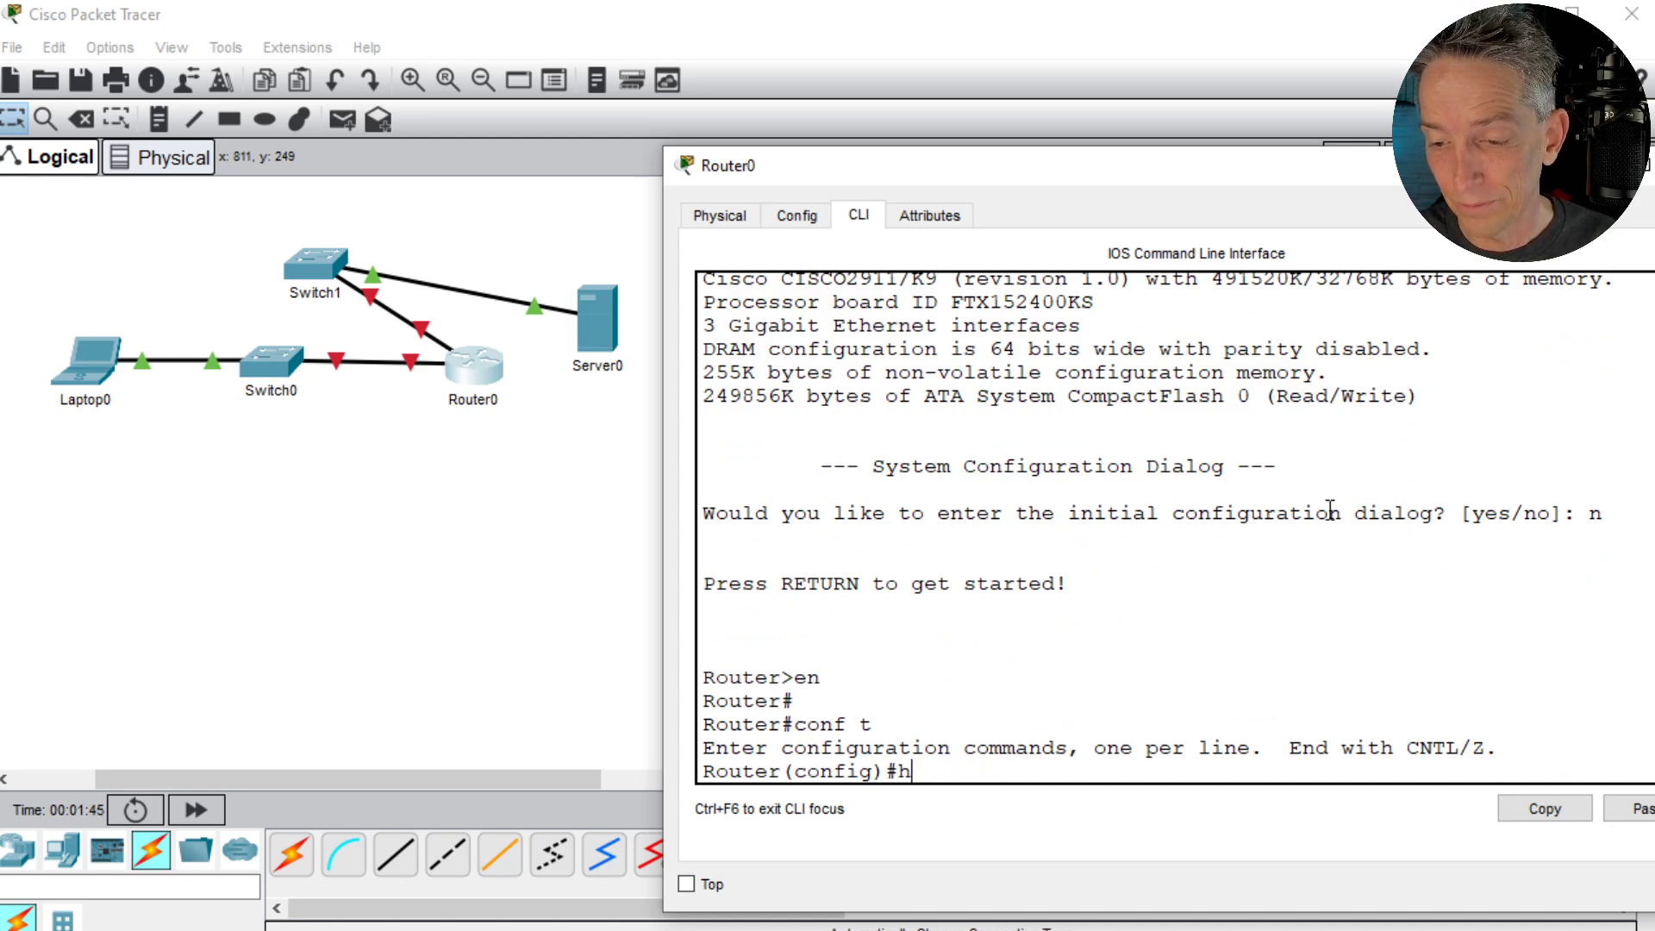
text(opet)
key(BackSpace)
key(BackSpace)
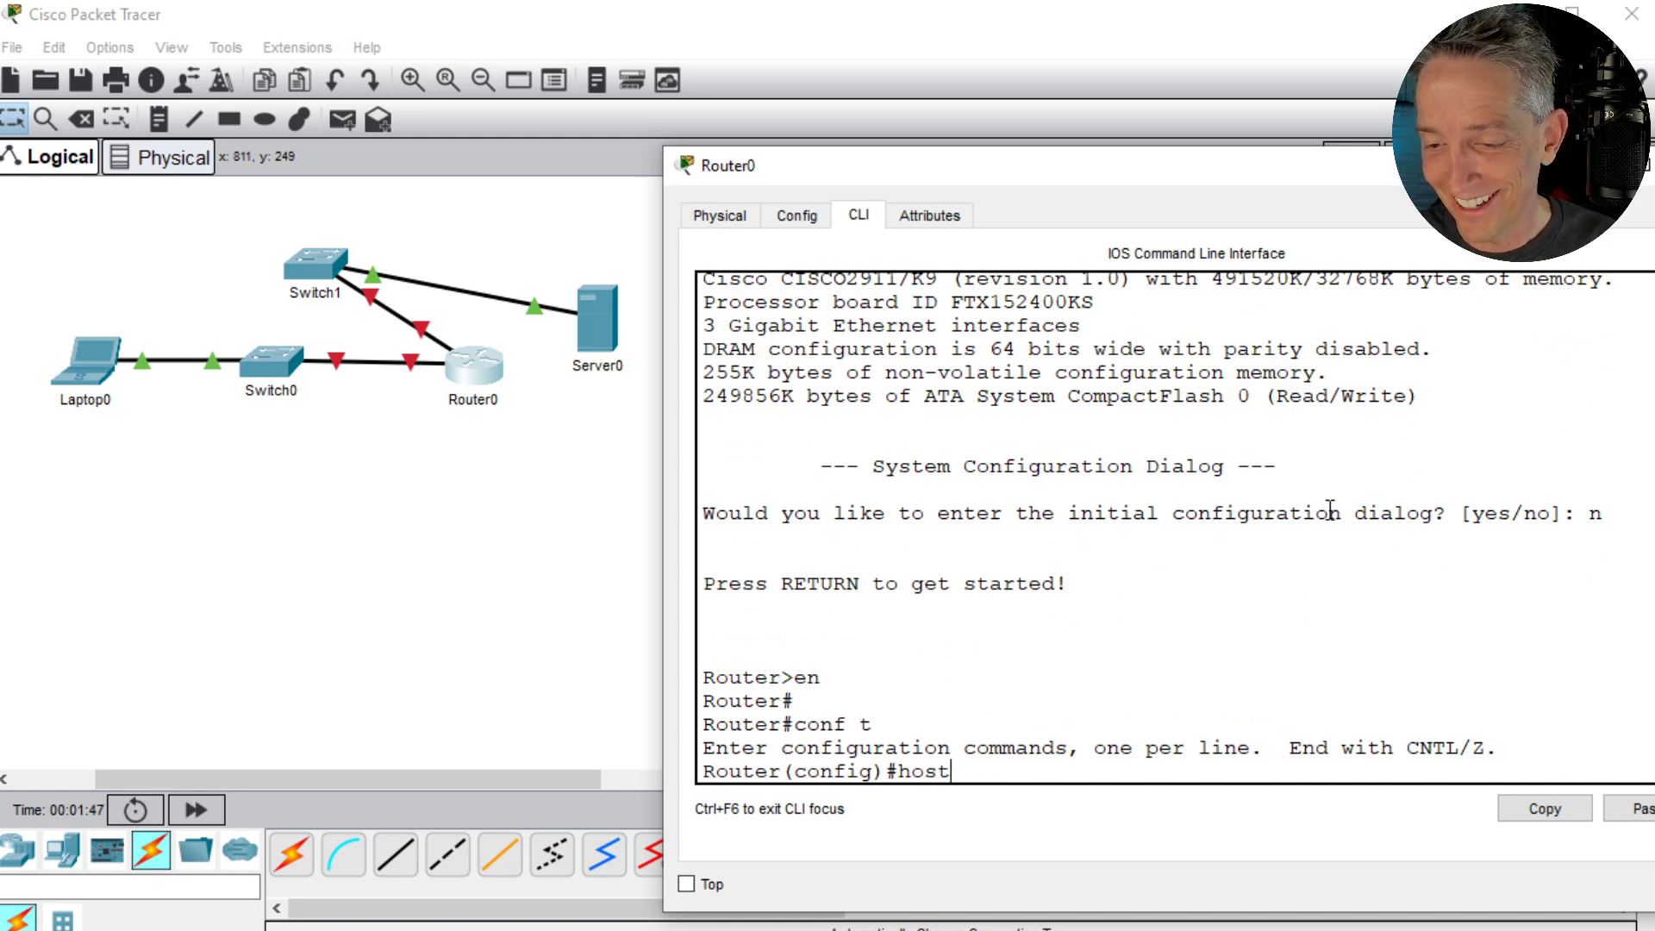
key(Tab)
text(R1)
key(Return)
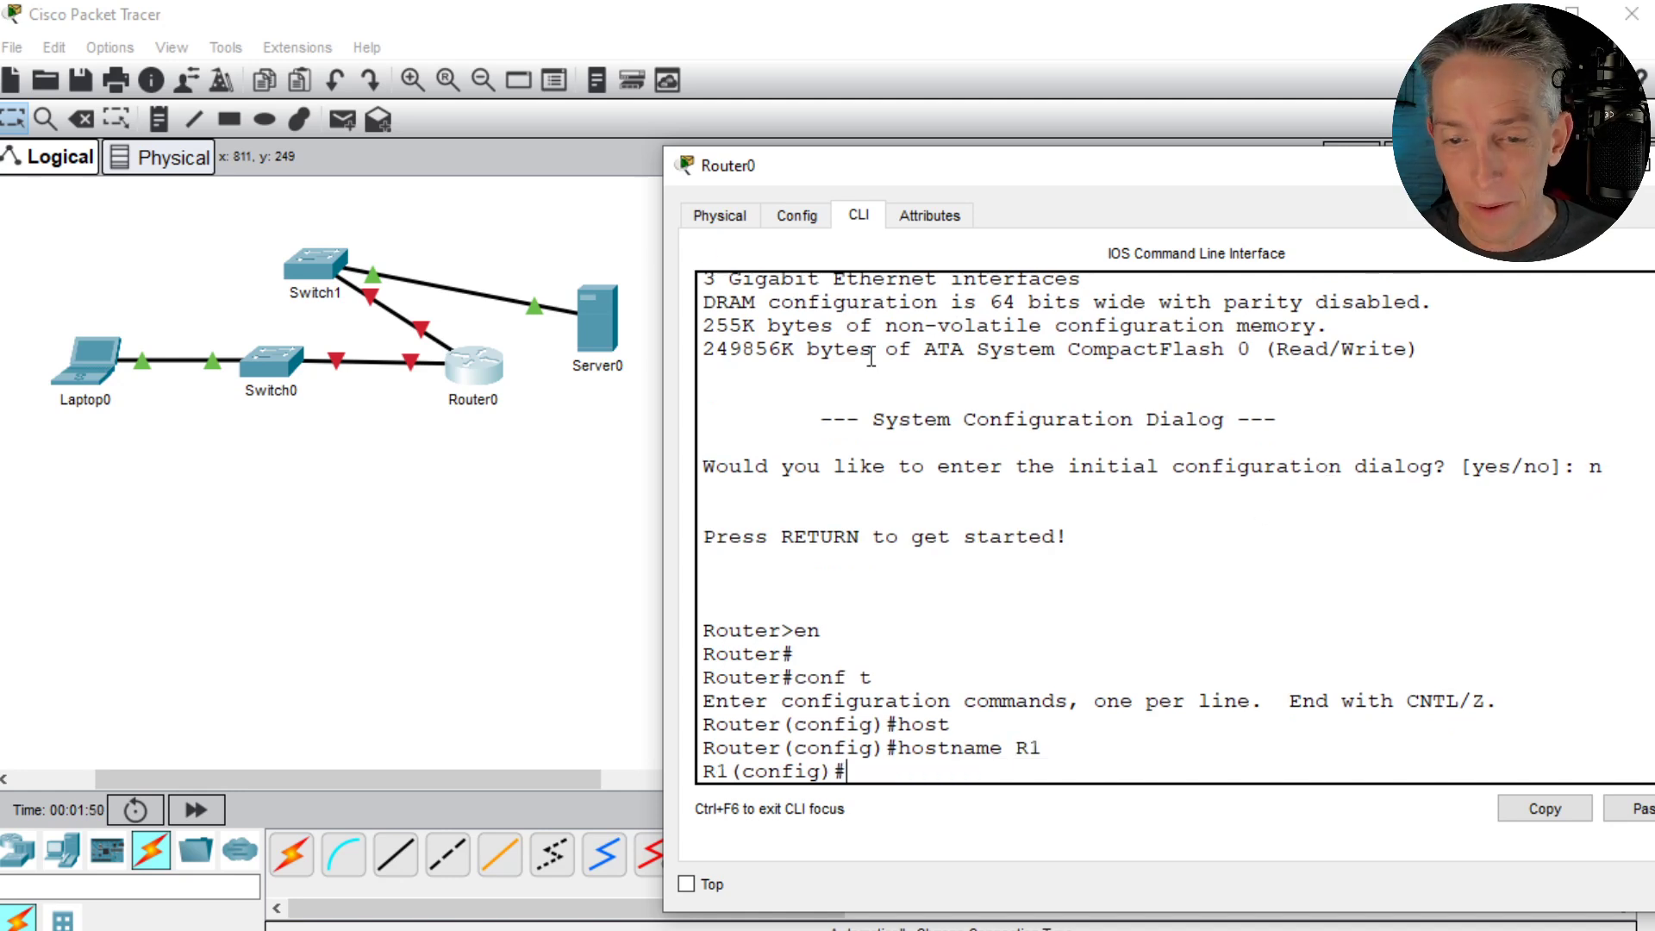
- Rename the router's label in the topology to R1 and bring its command line back up
click(479, 402)
text(R1)
key(Return)
click(465, 366)
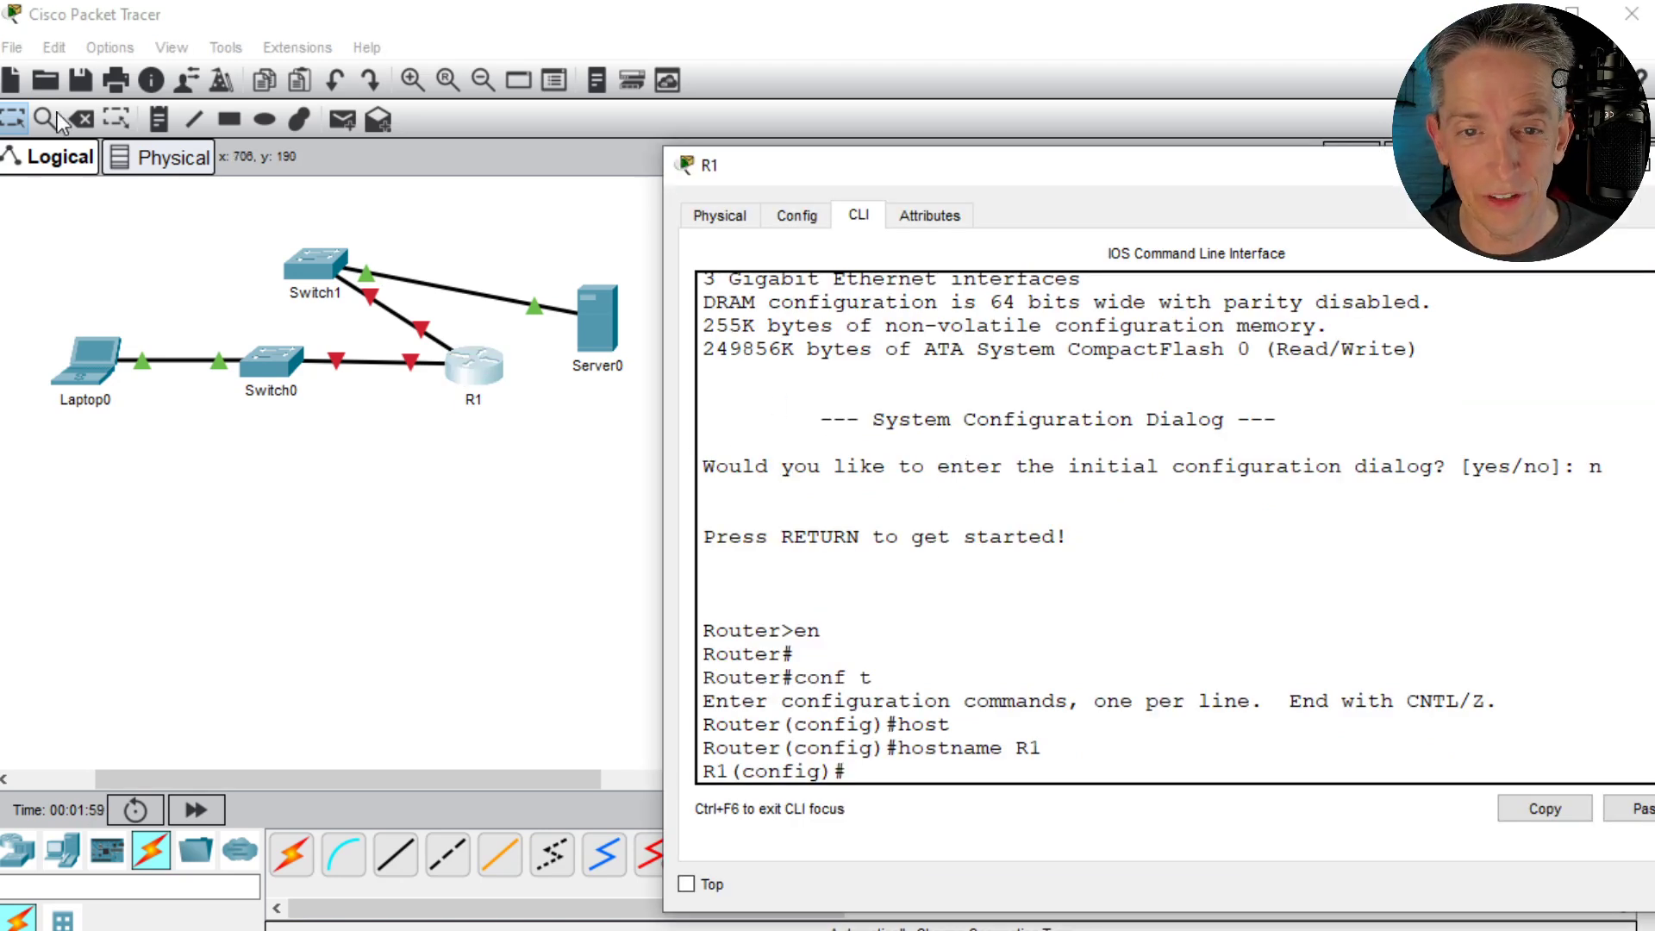
- Set port labels to always show in the logical workspace and move R1 below the two switches
click(177, 46)
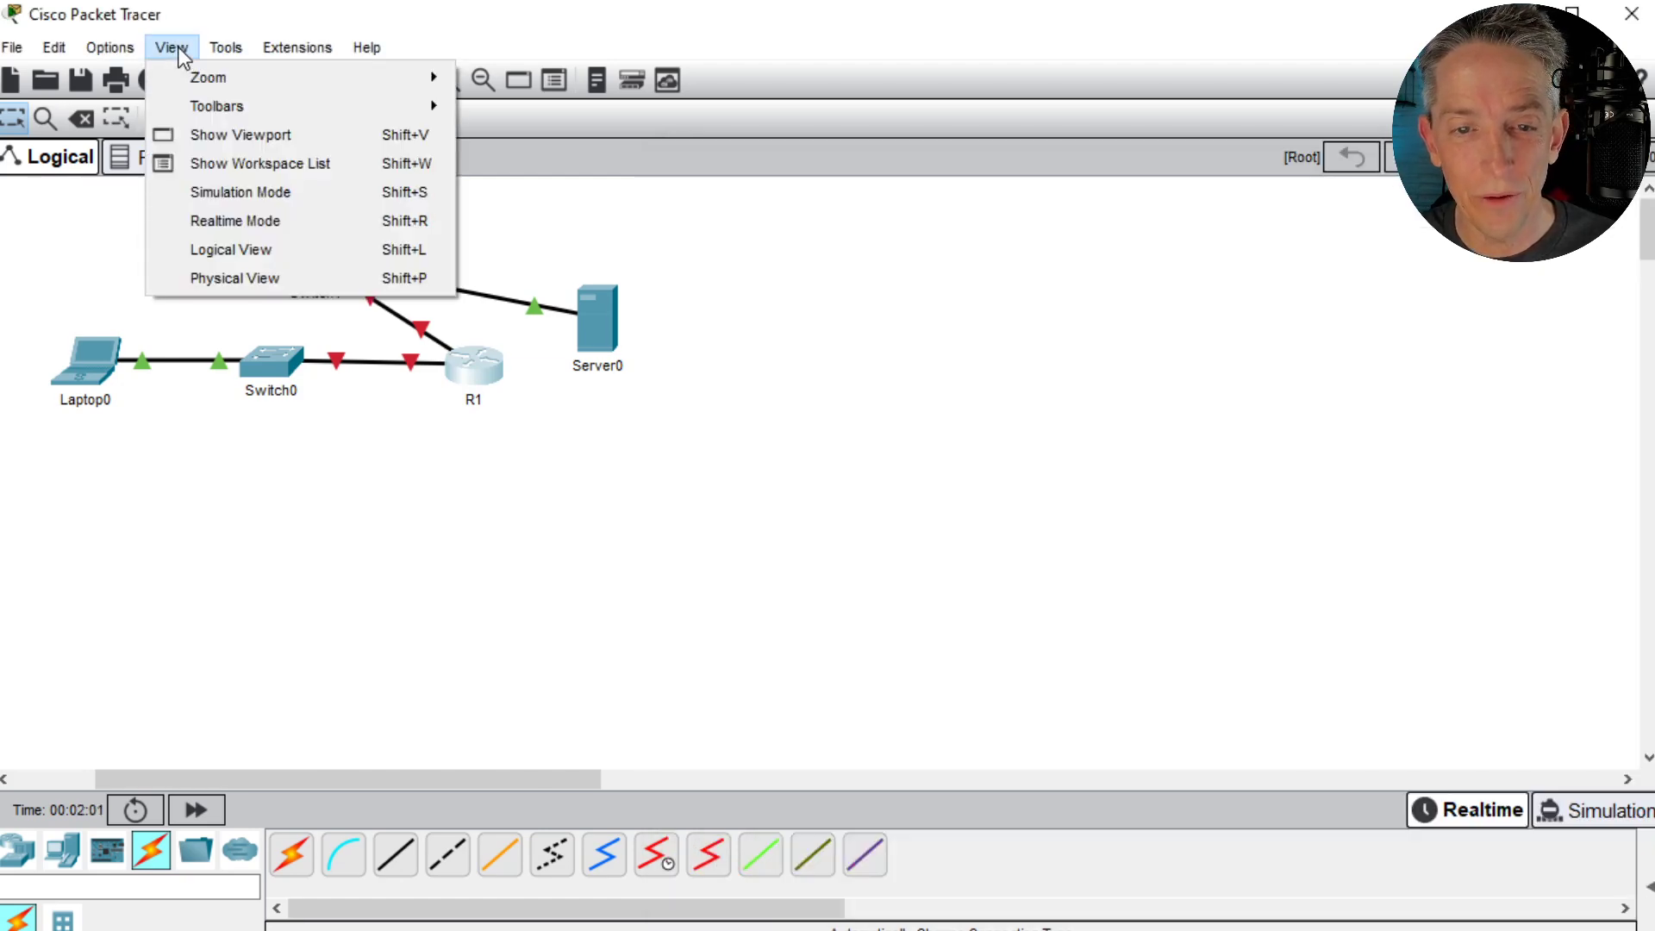
click(136, 71)
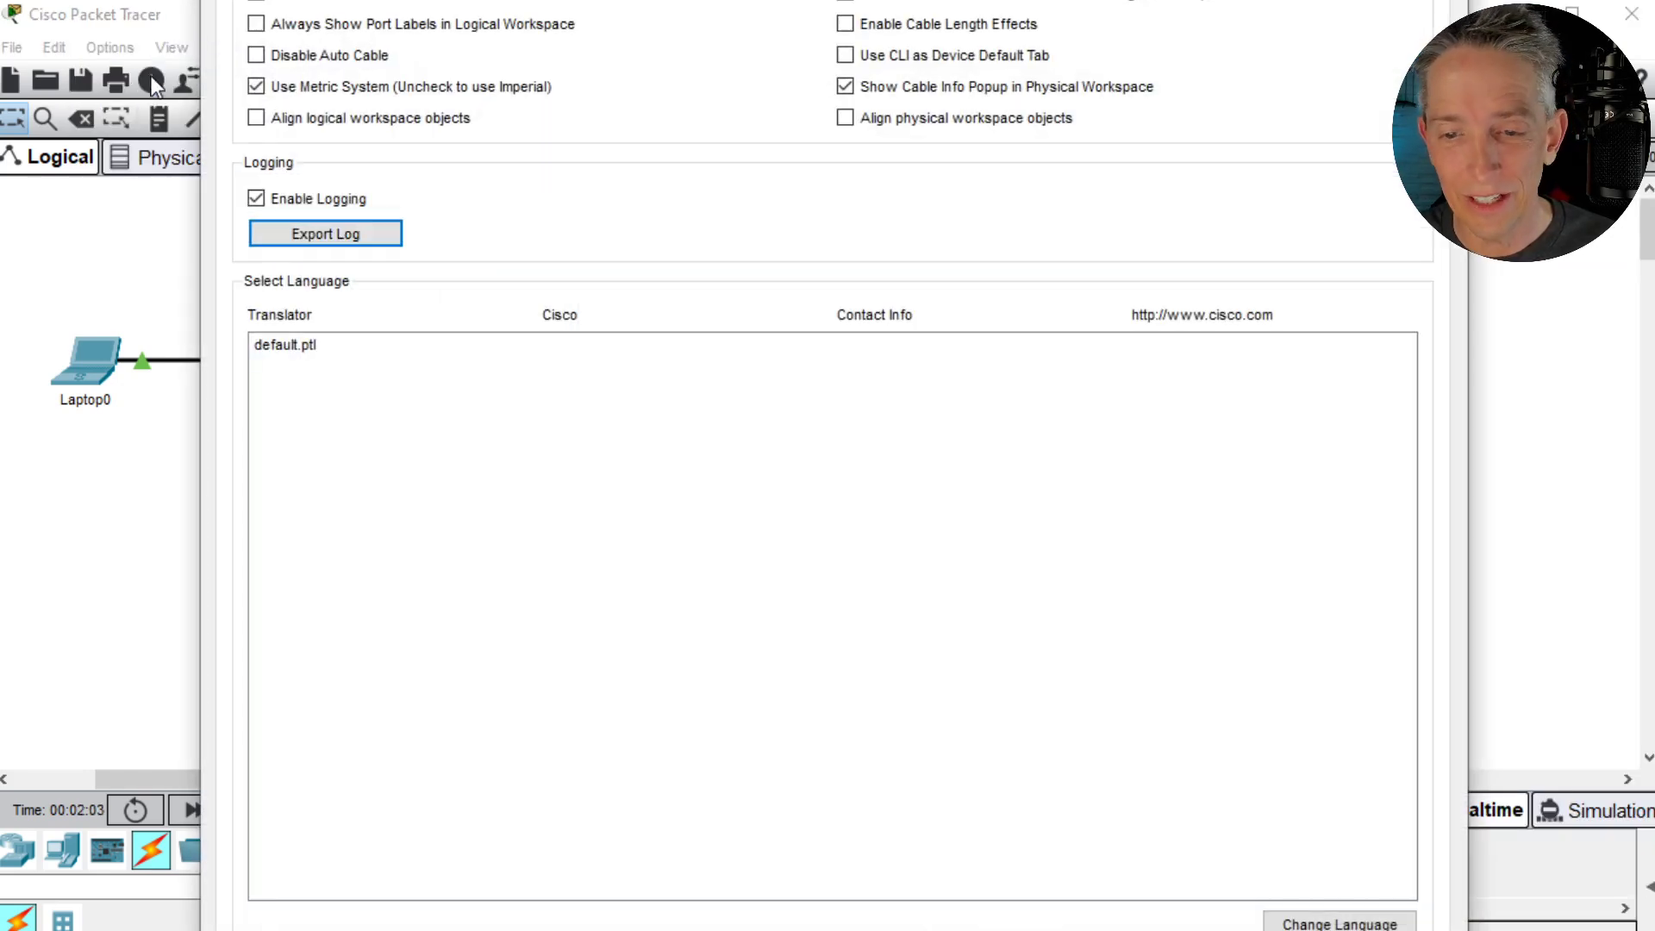
drag(792, 0, 1120, 89)
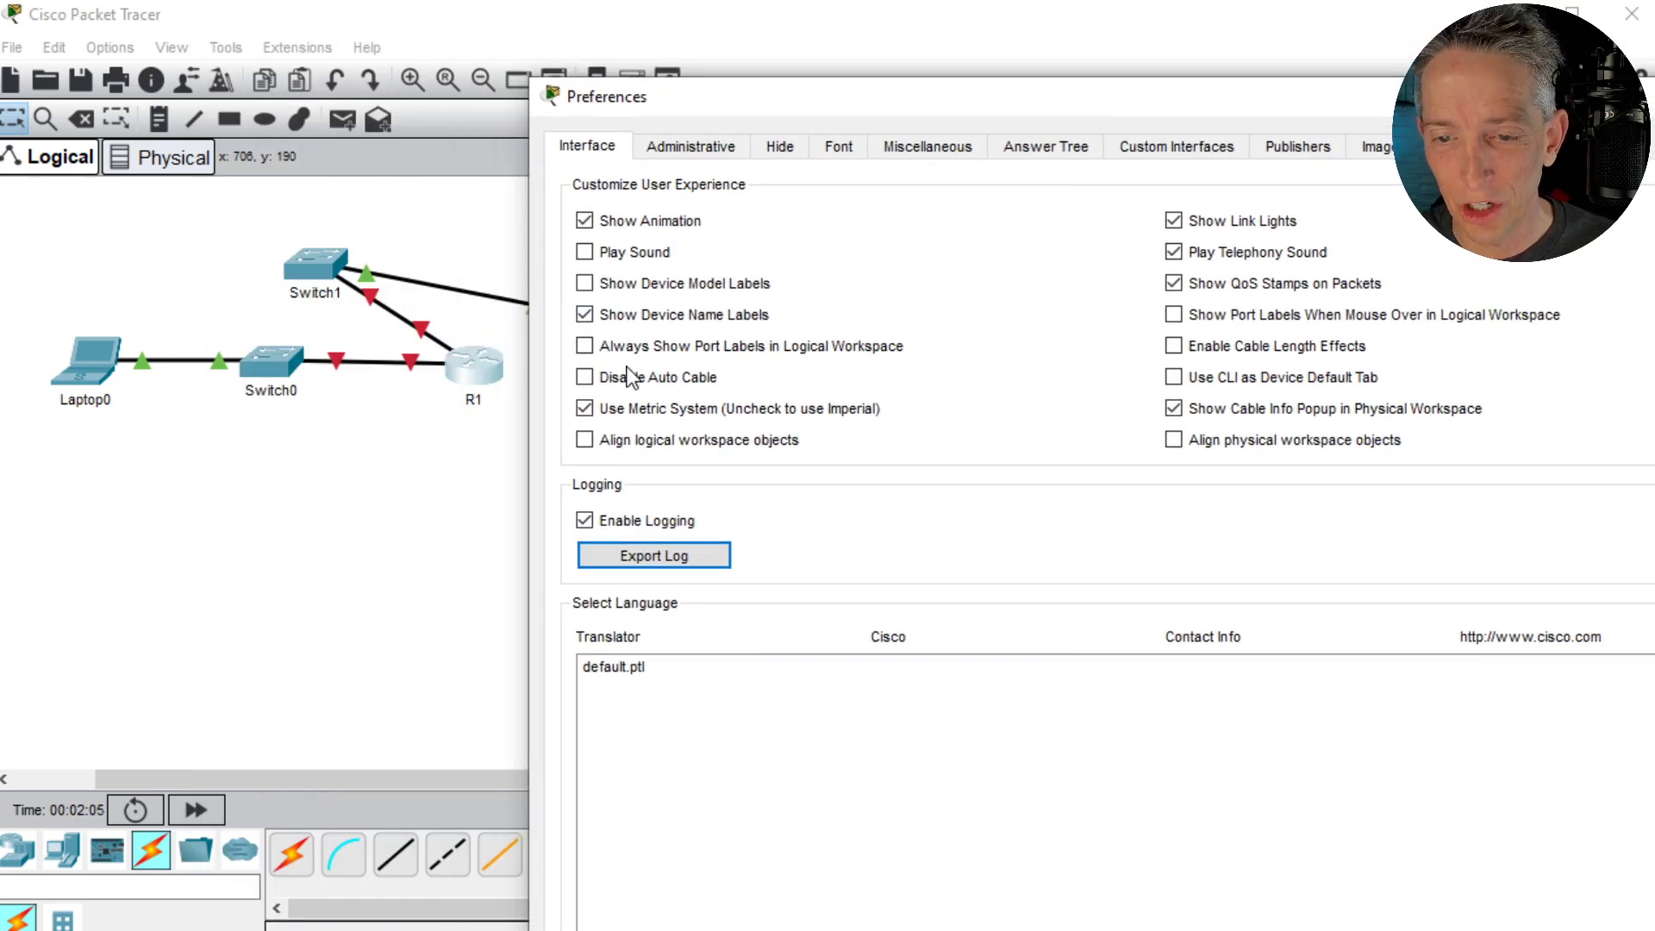
click(581, 348)
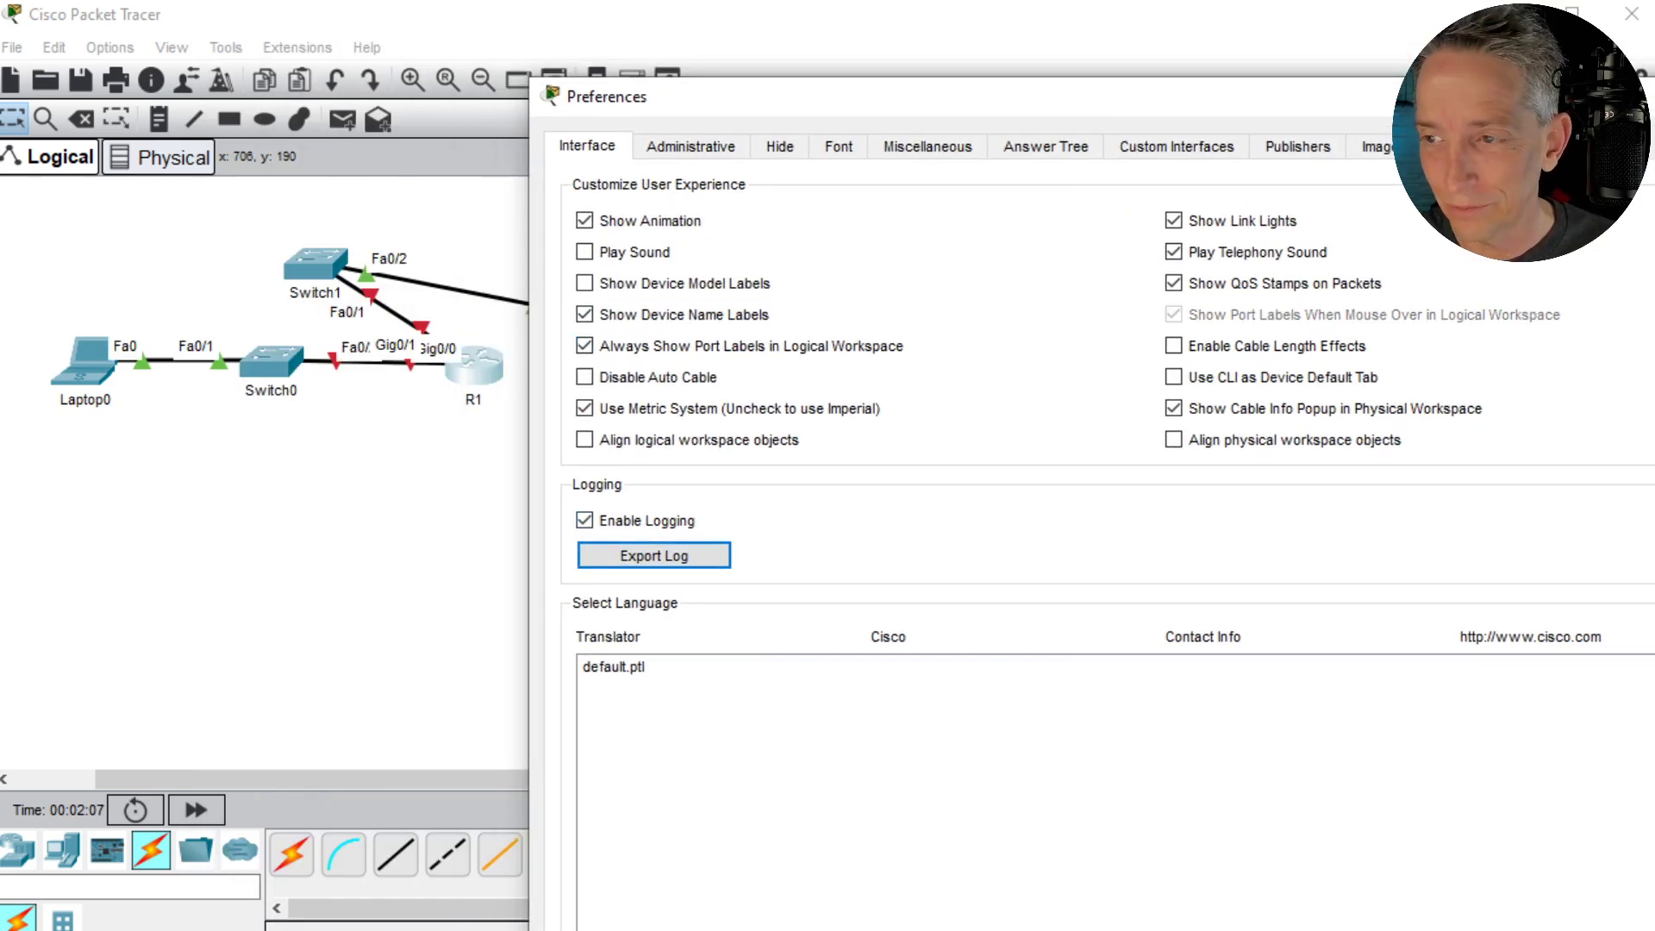
key(Escape)
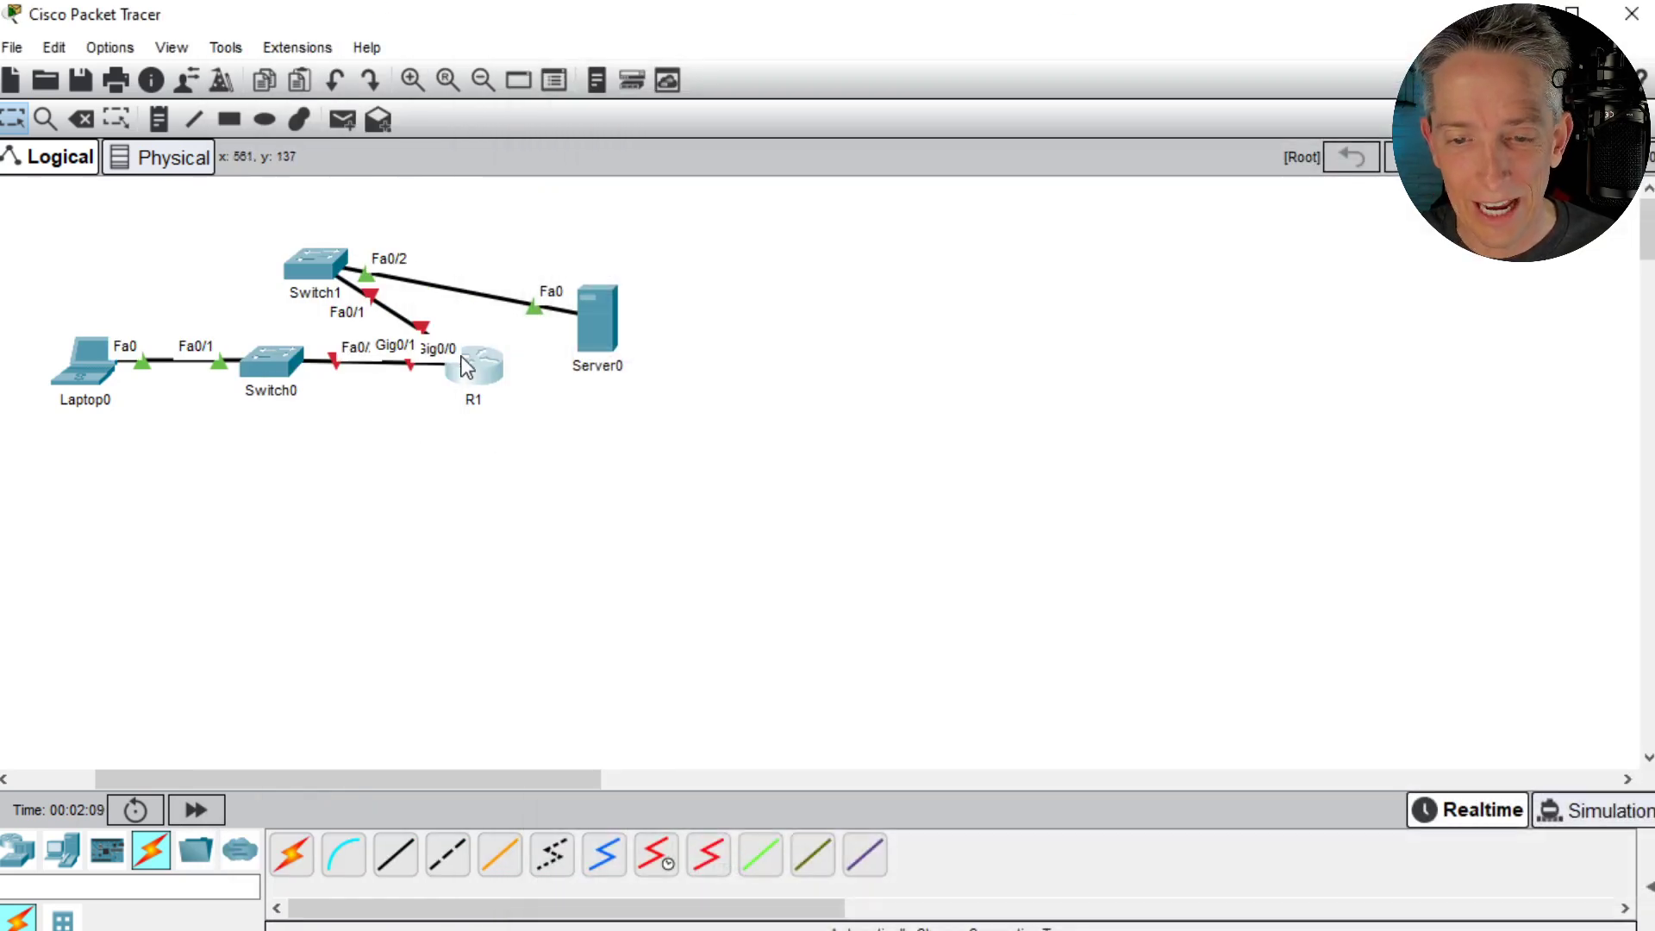
drag(473, 371, 419, 514)
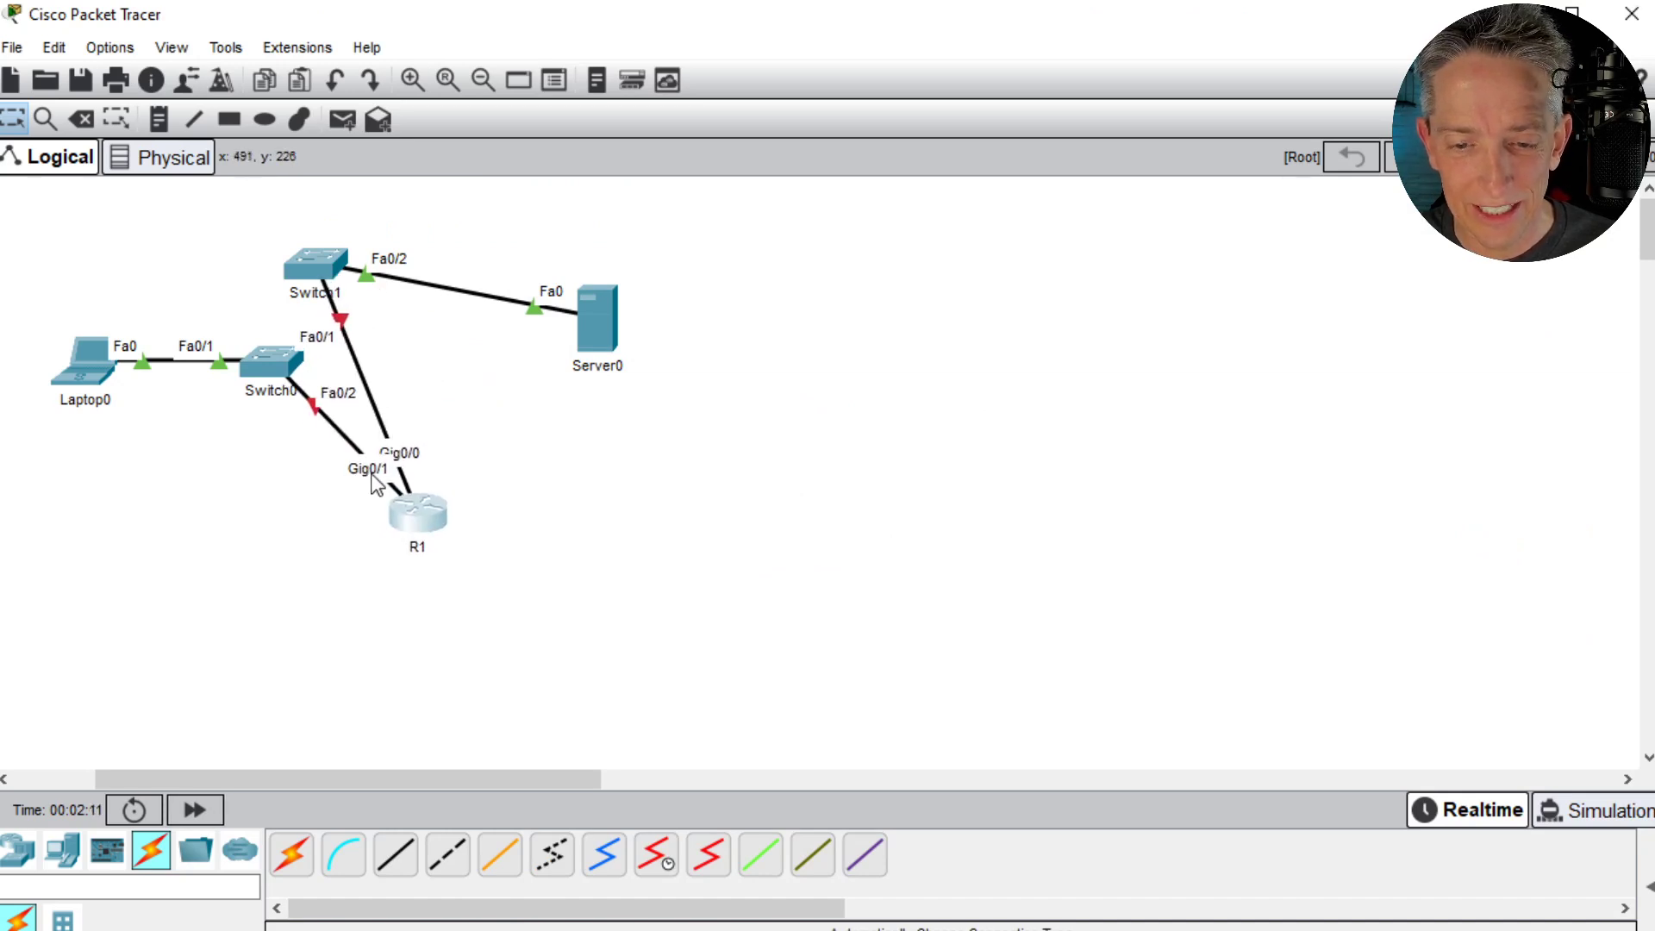
- Bring up R1's command line in a wider window and enable interface gig 0/0 with no shut
click(431, 517)
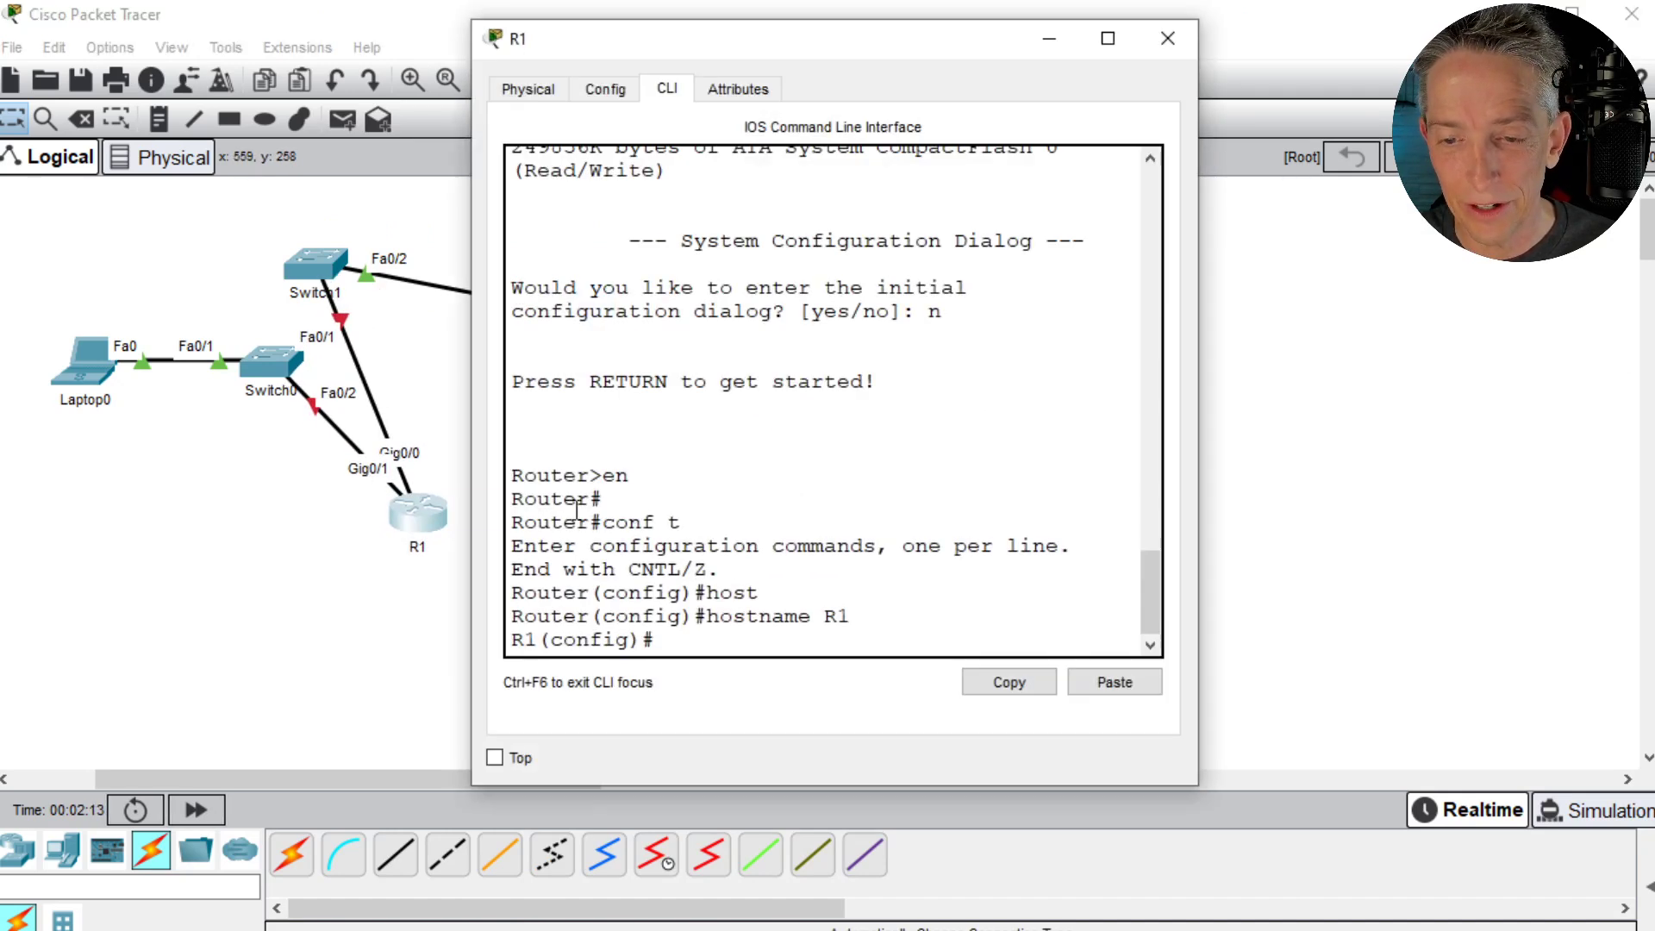
drag(1197, 466, 1651, 470)
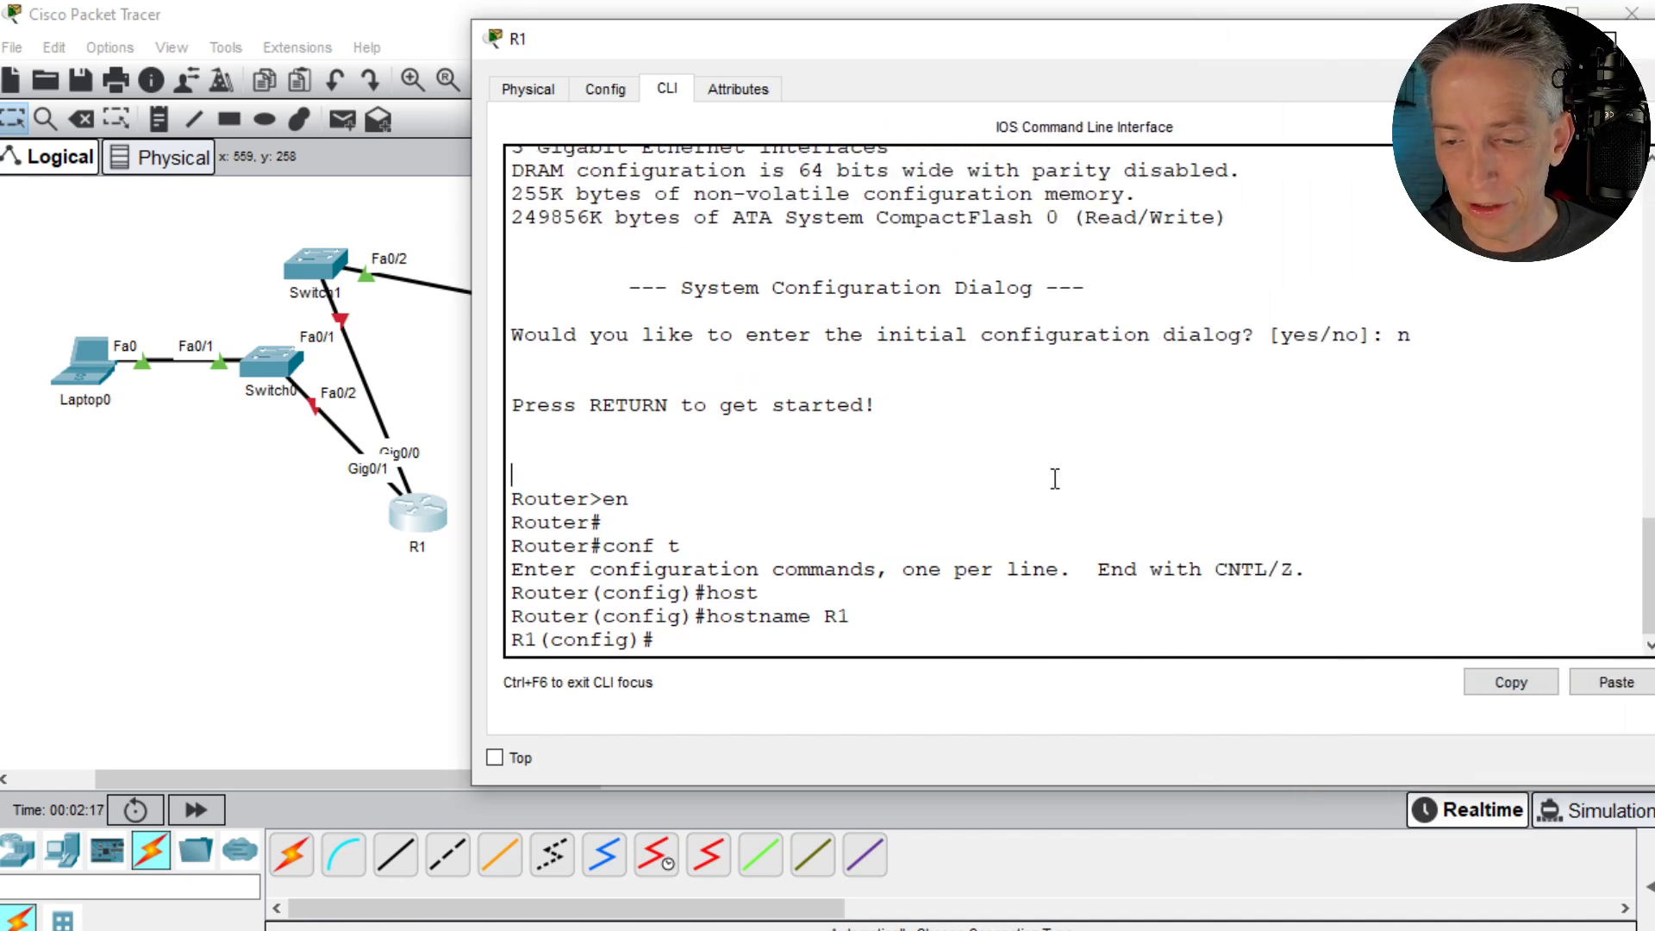
click(845, 525)
text(int gig)
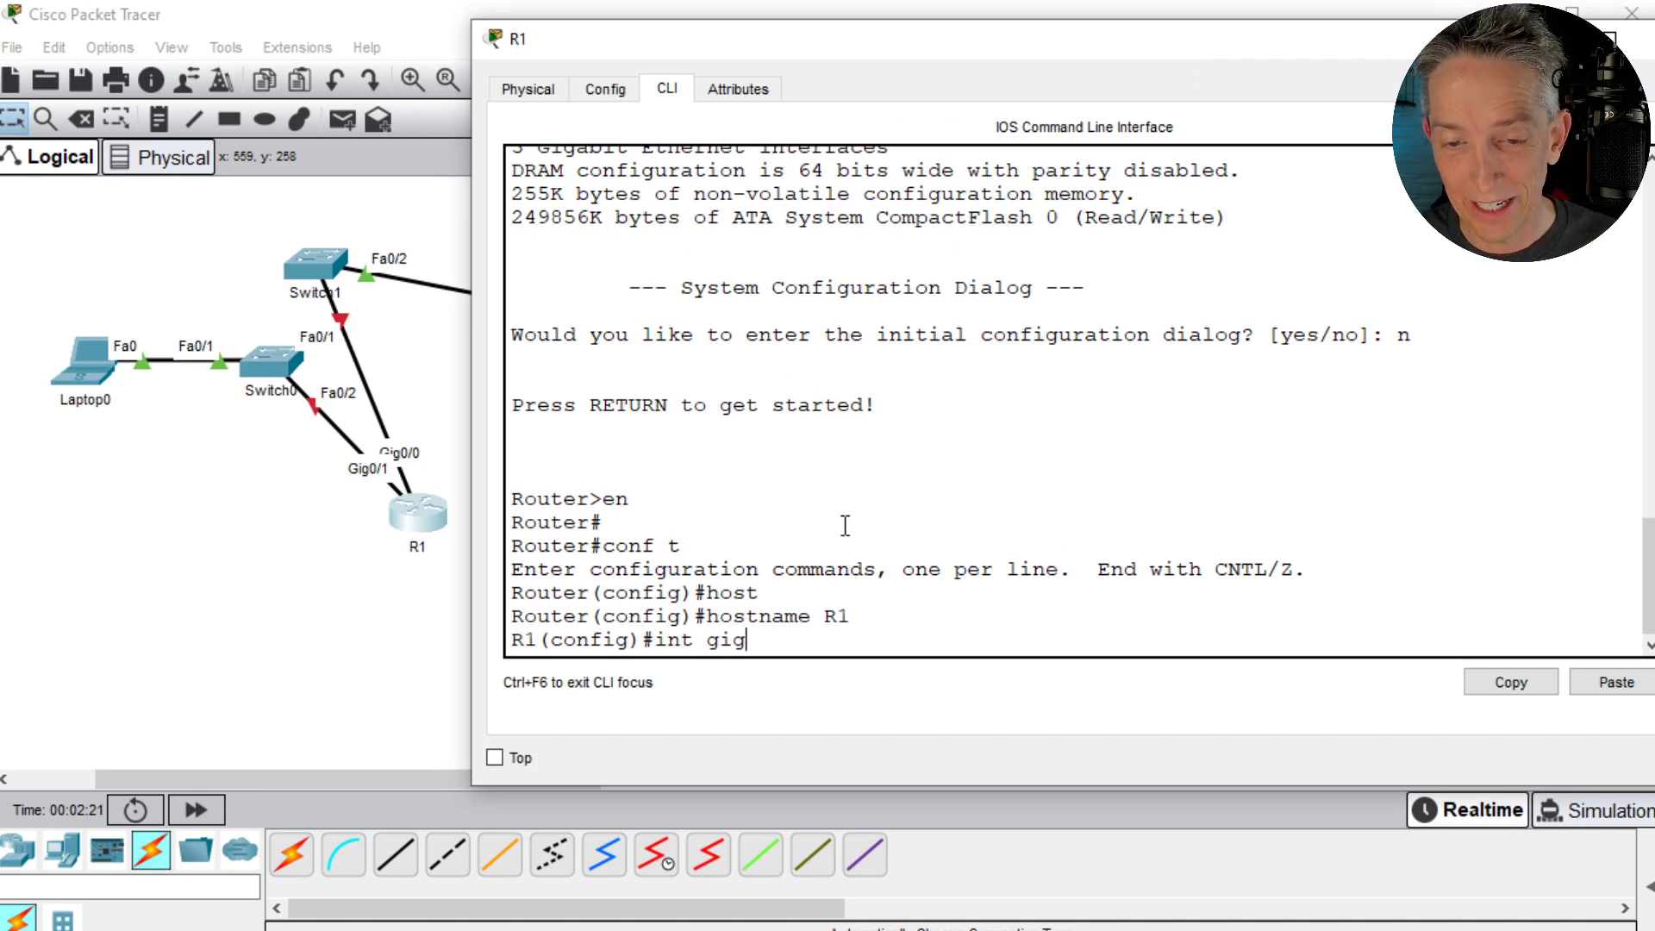
text( 0/0)
key(Return)
text(no shut)
key(Return)
key(Return)
- Assign IP address 10.0.0.1 with mask 255.255.255.0 to R1's gig 0/0 and issue no shut again
text(ip add 10.0.)
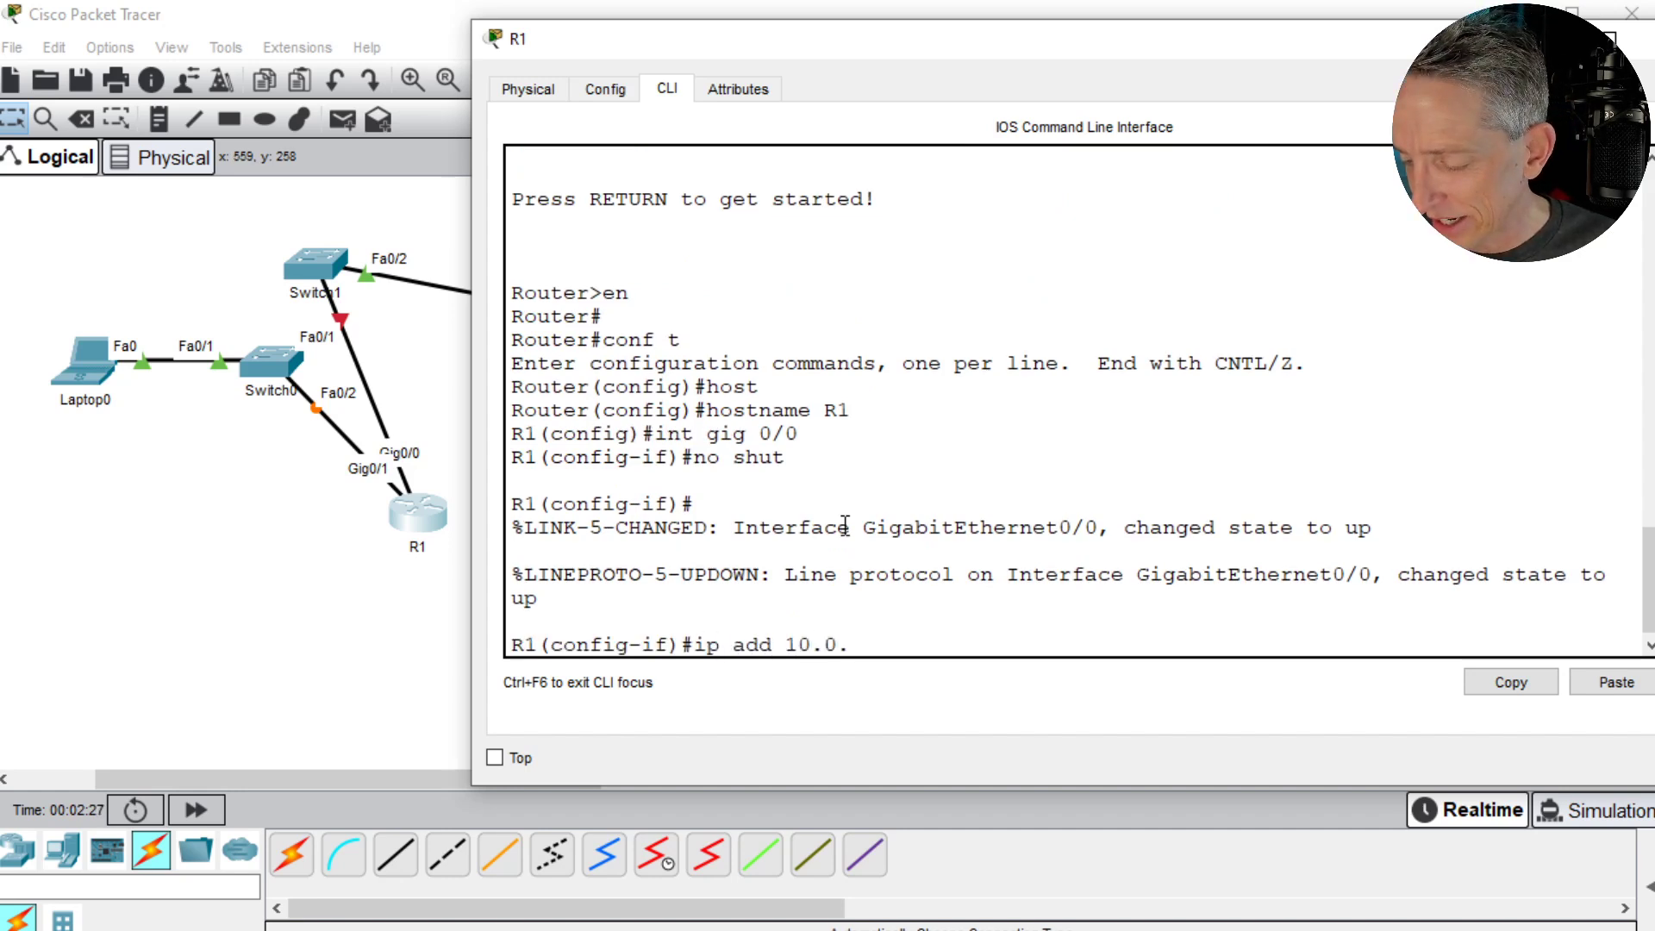
text(0.1)
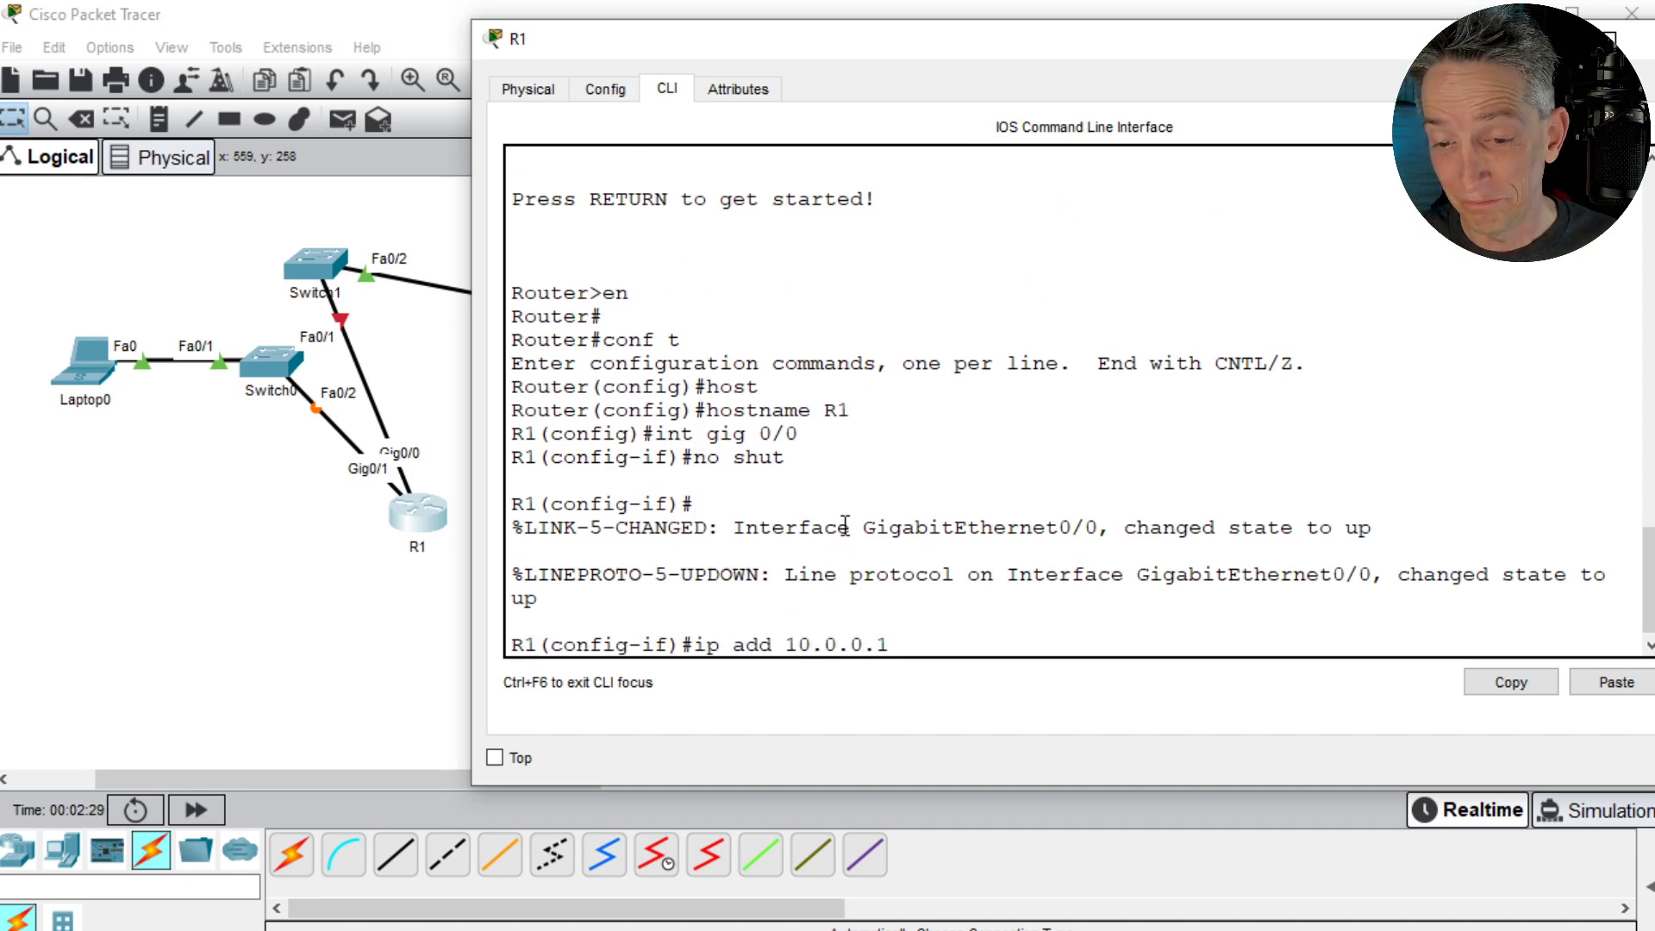
key(Return)
key(Up)
text(255.255)
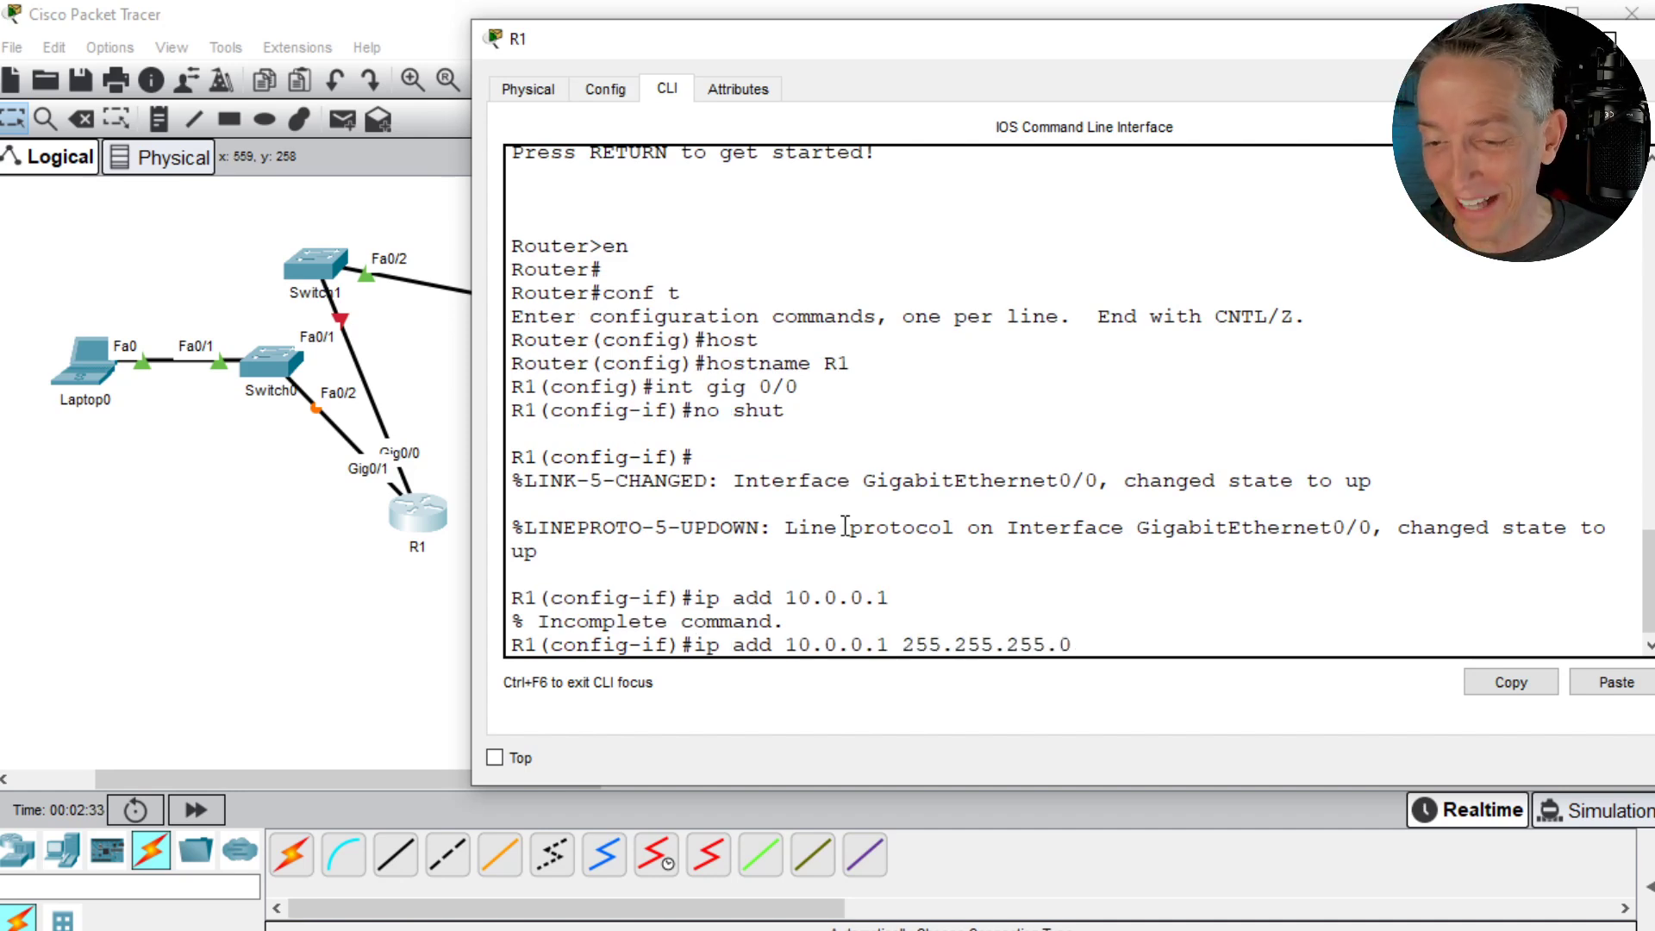
key(Return)
text(no shut)
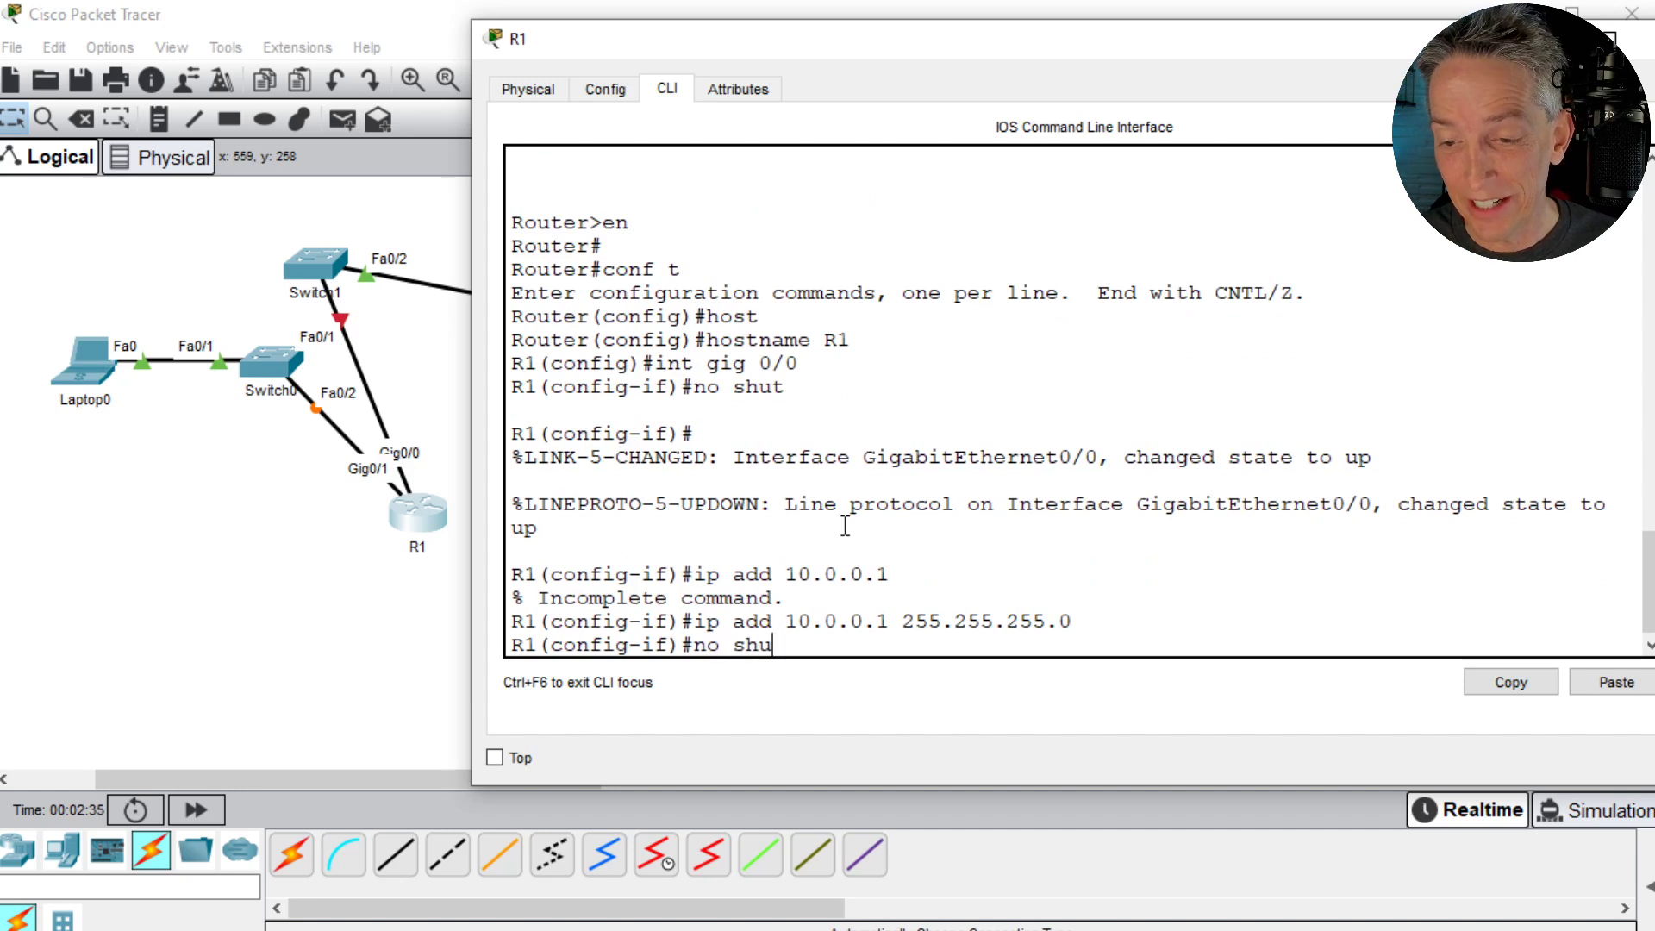
key(Return)
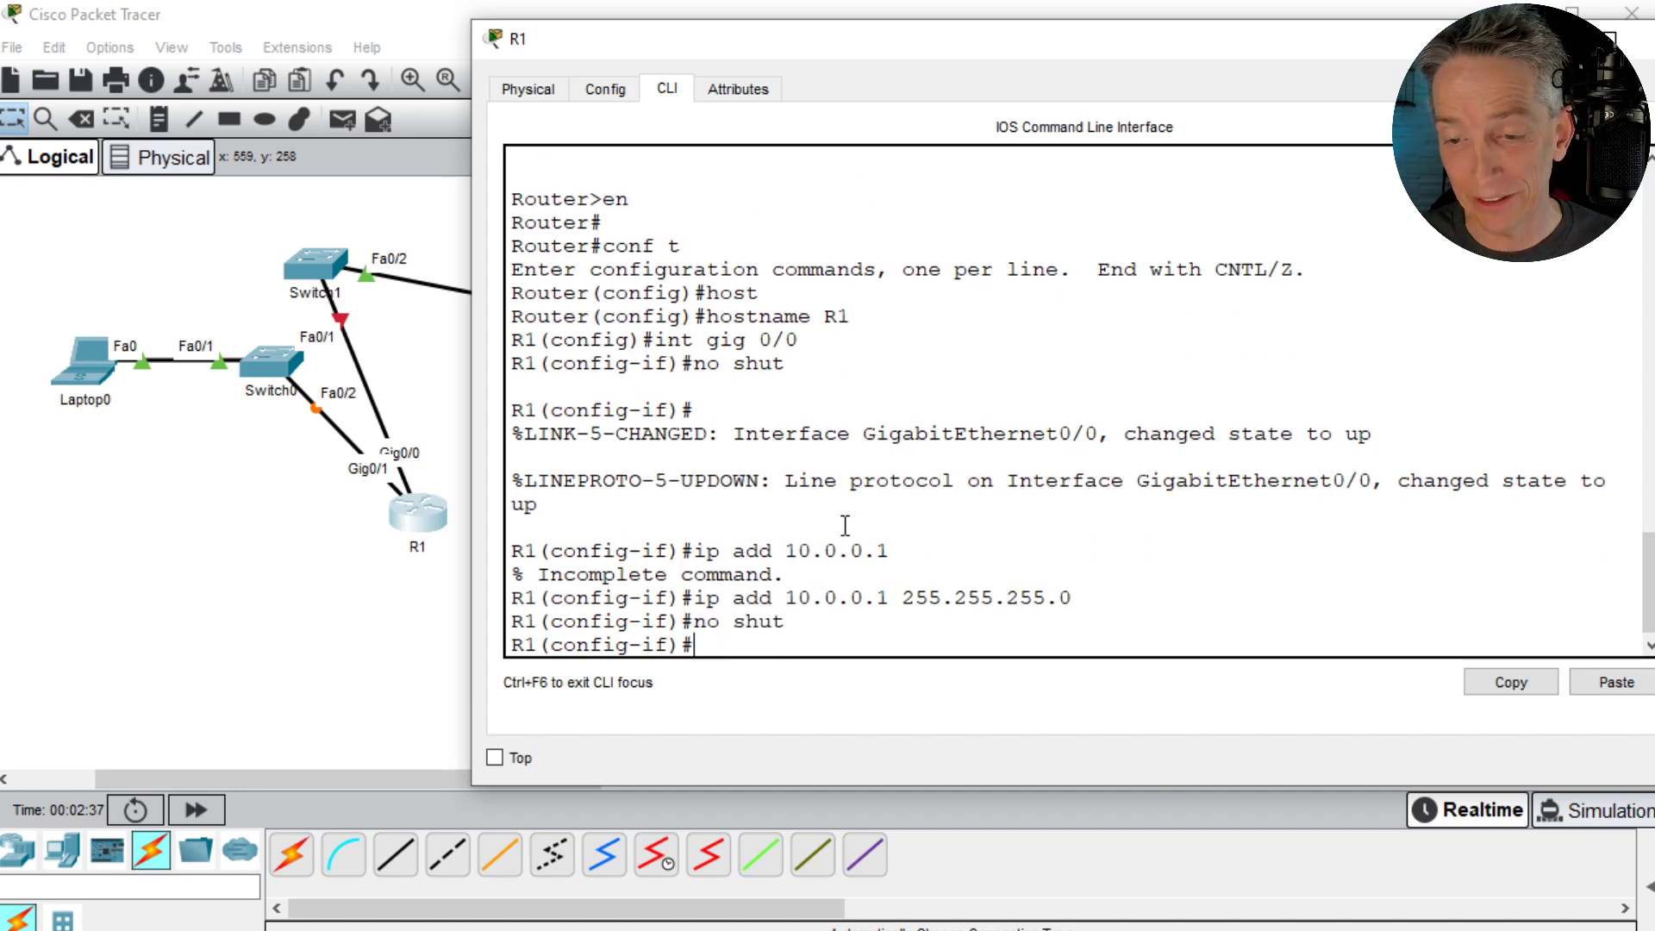
- Switch to interface gig 0/1 on R1 and enable it with no shutdown
text(int gig)
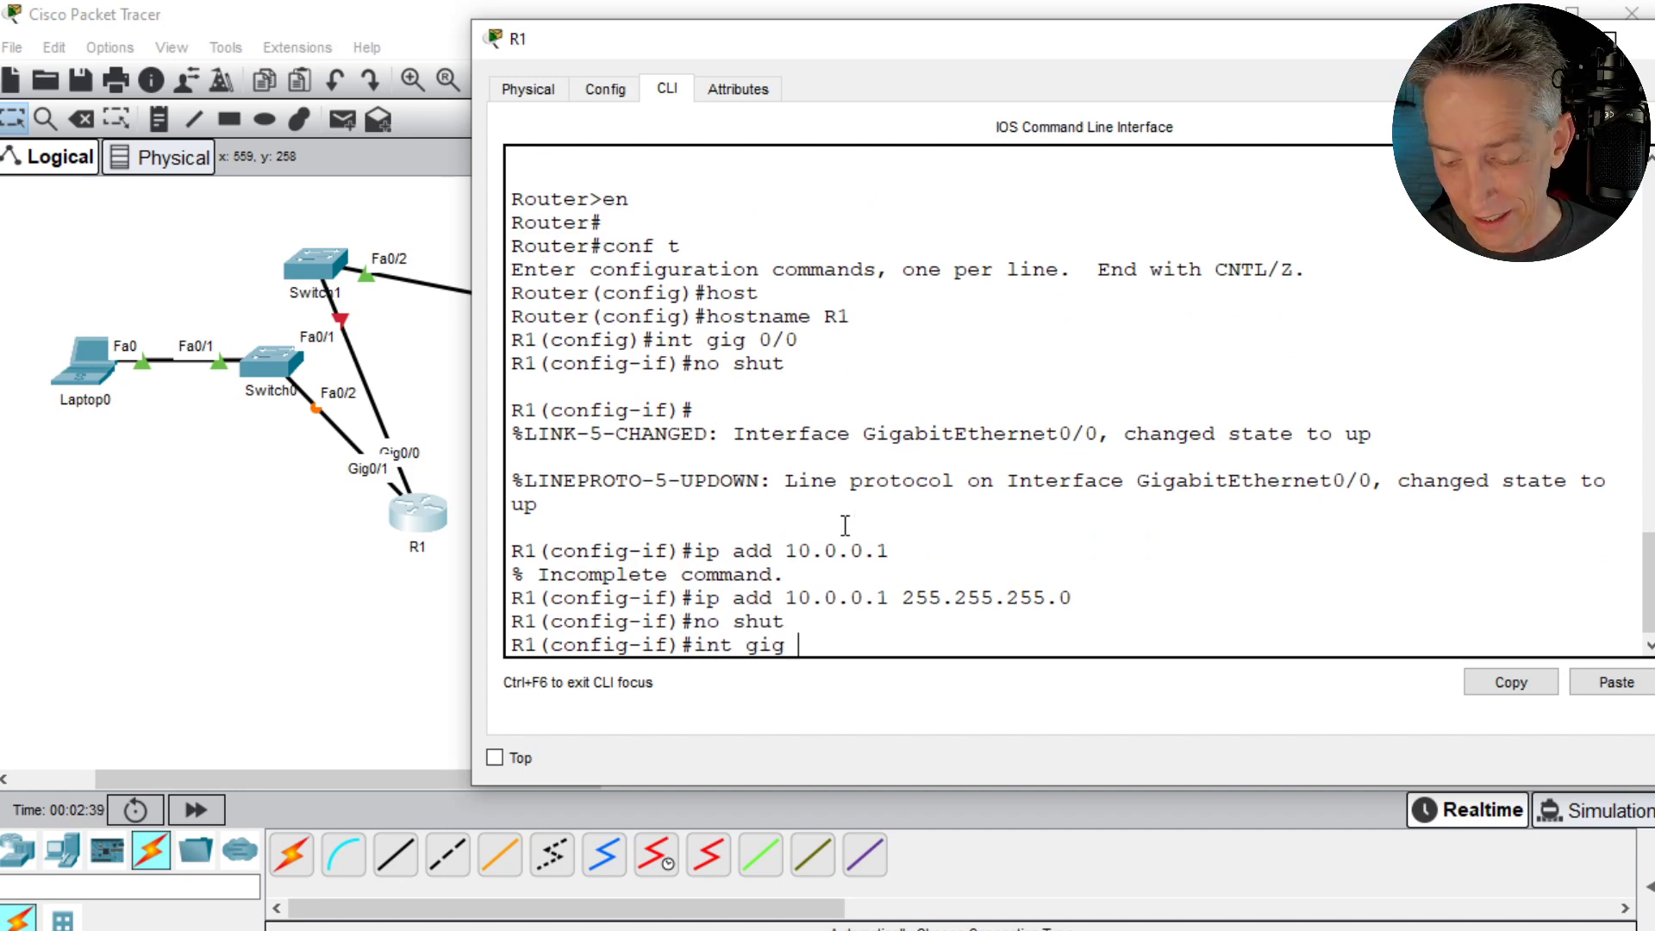
text( 0/1)
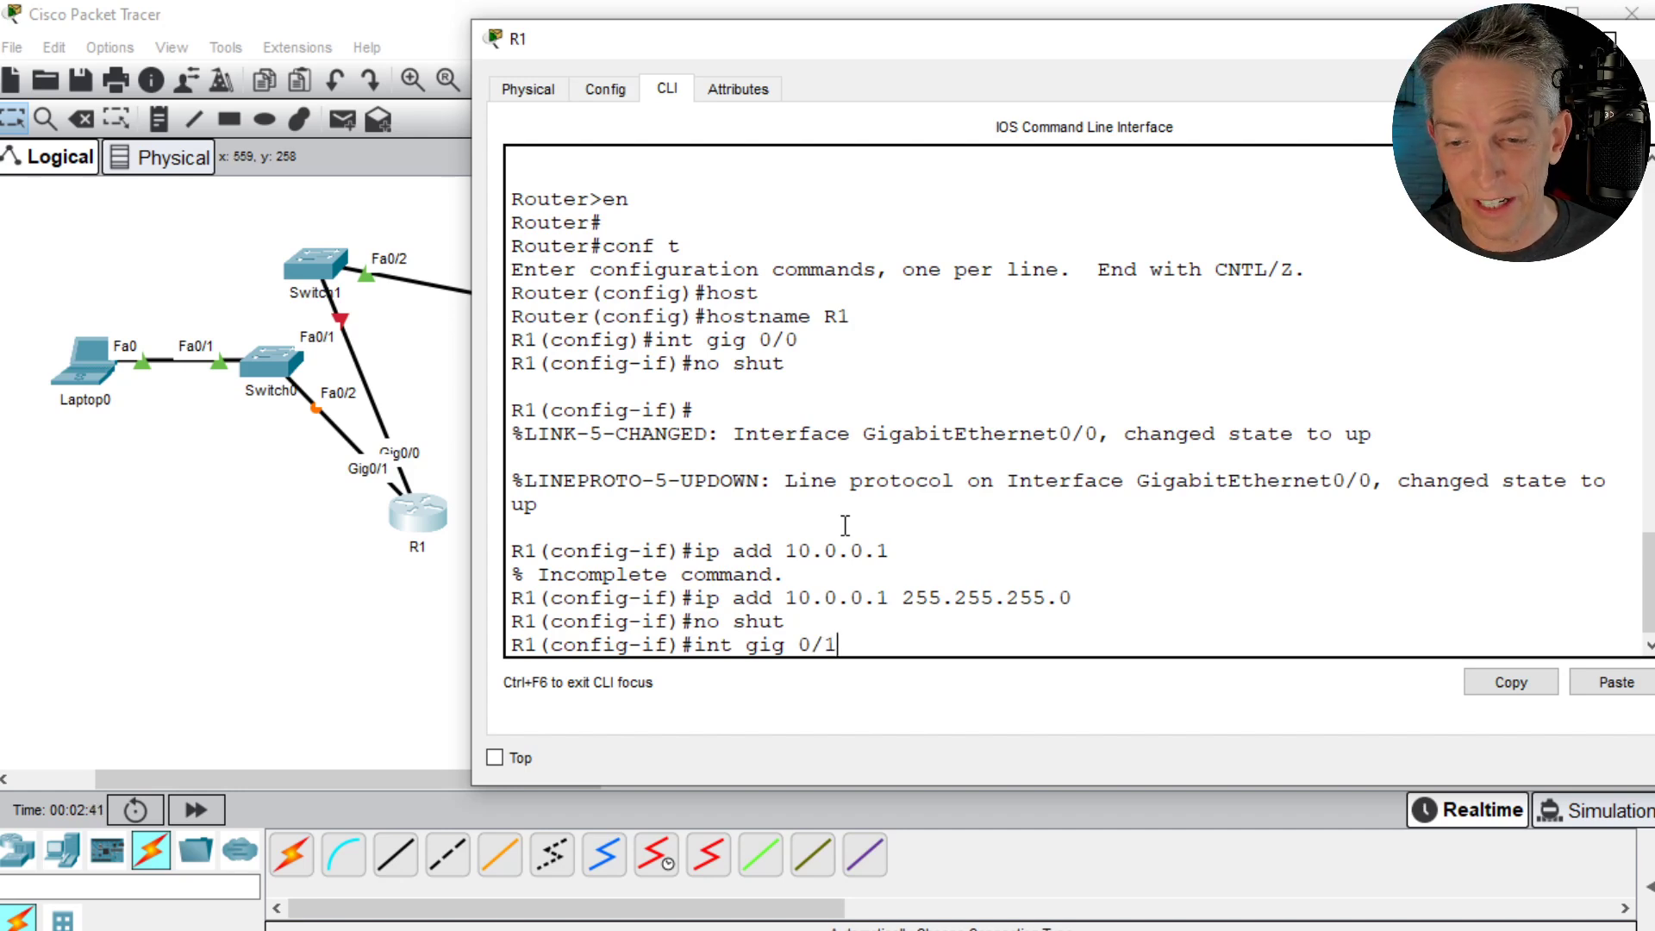
key(Return)
text(no shut)
key(Tab)
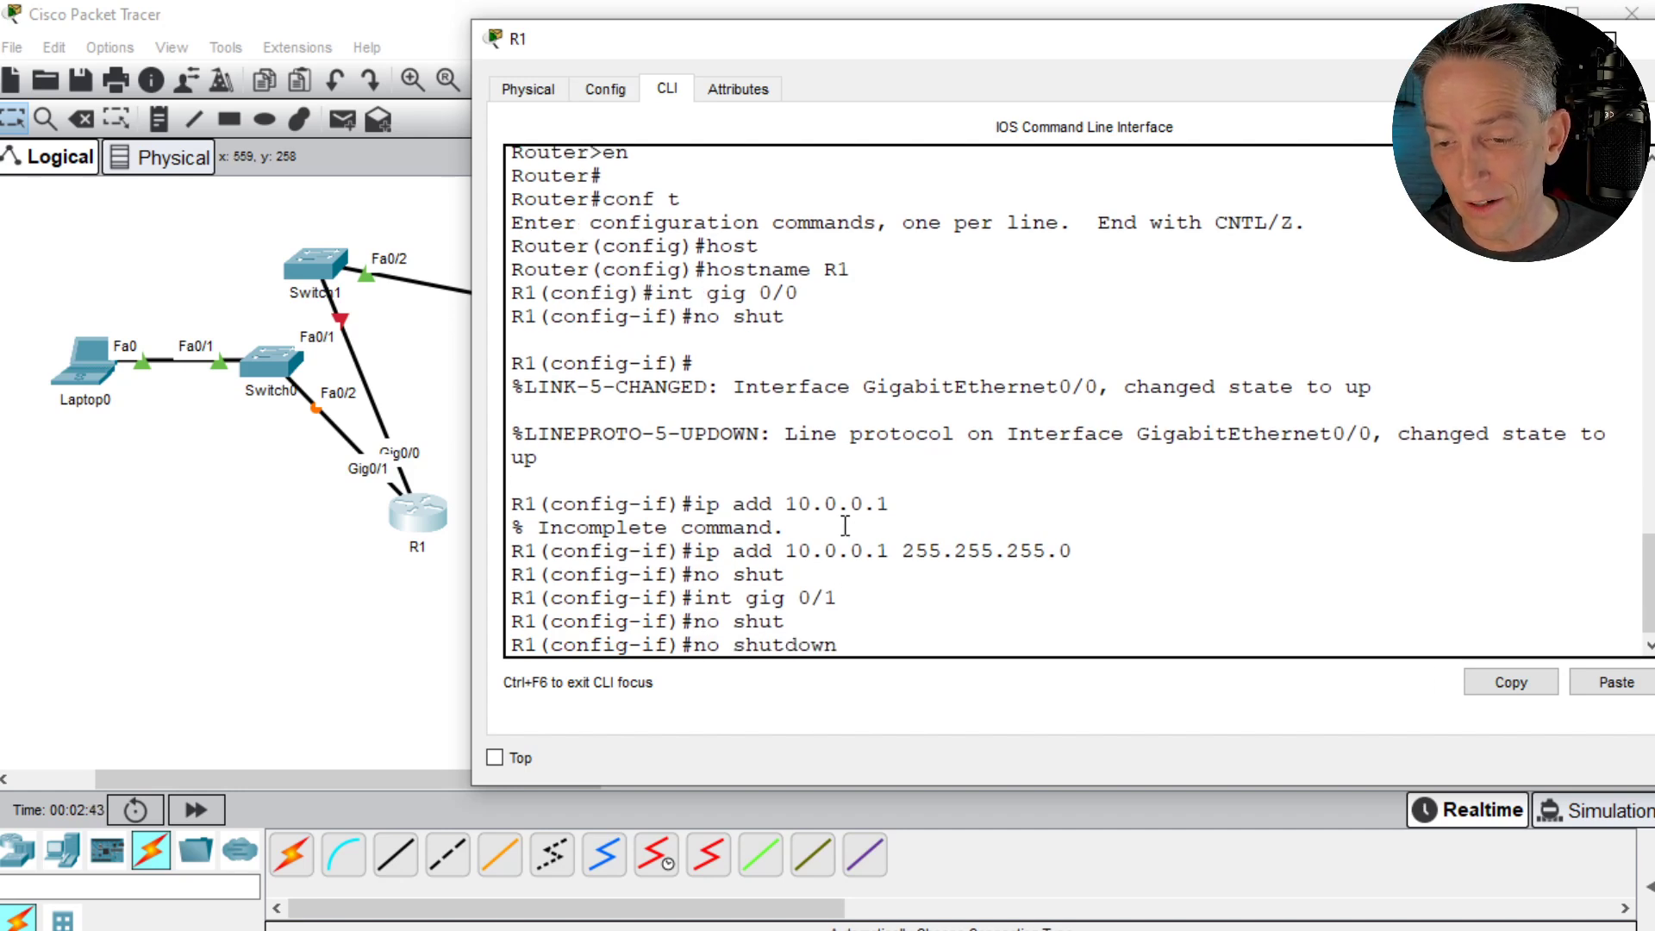
key(Return)
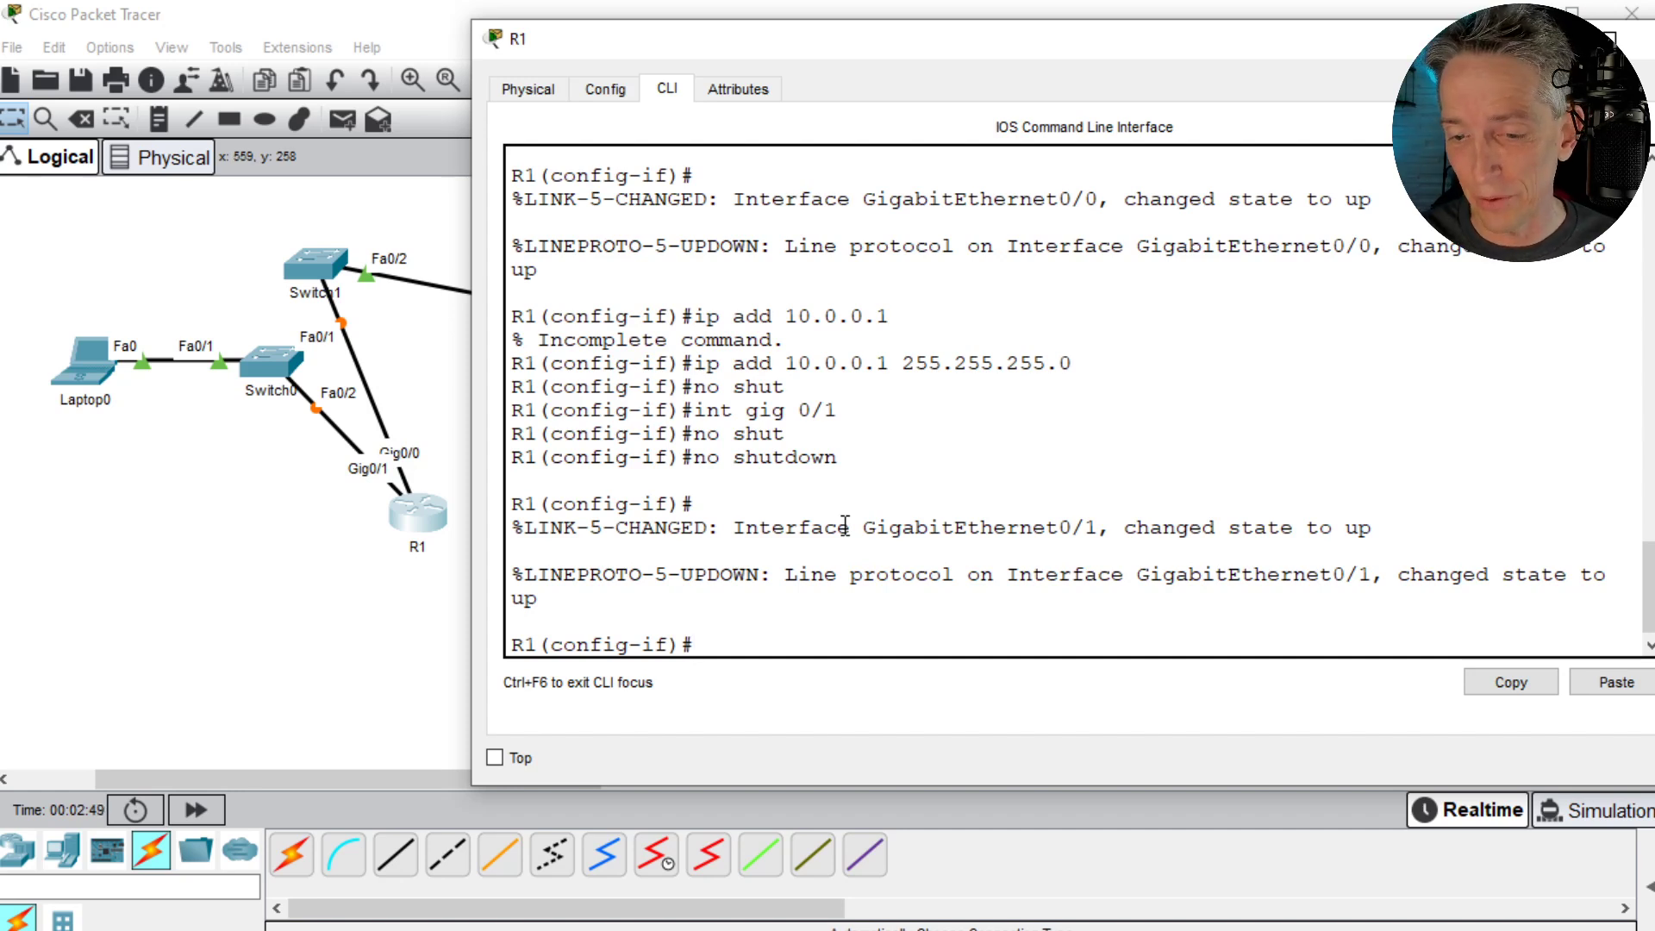
- Assign IP address 10.1.0.1 with mask 255.255.255.0 to R1's gig 0/1
text(ip add 10.)
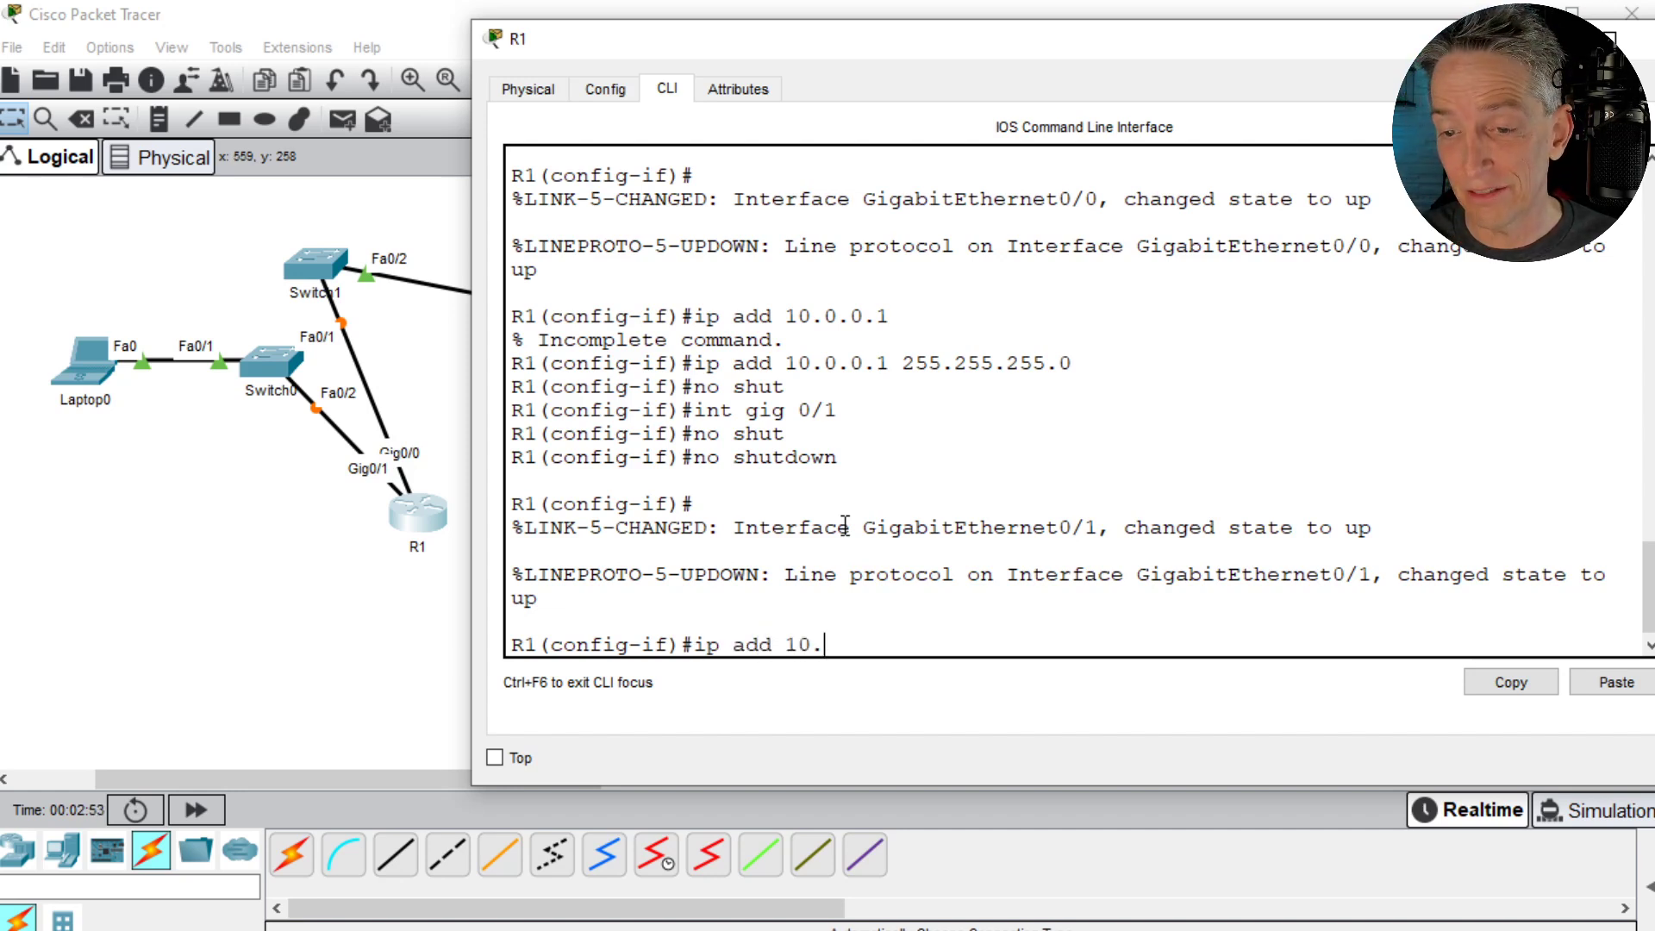
text(1.0.1)
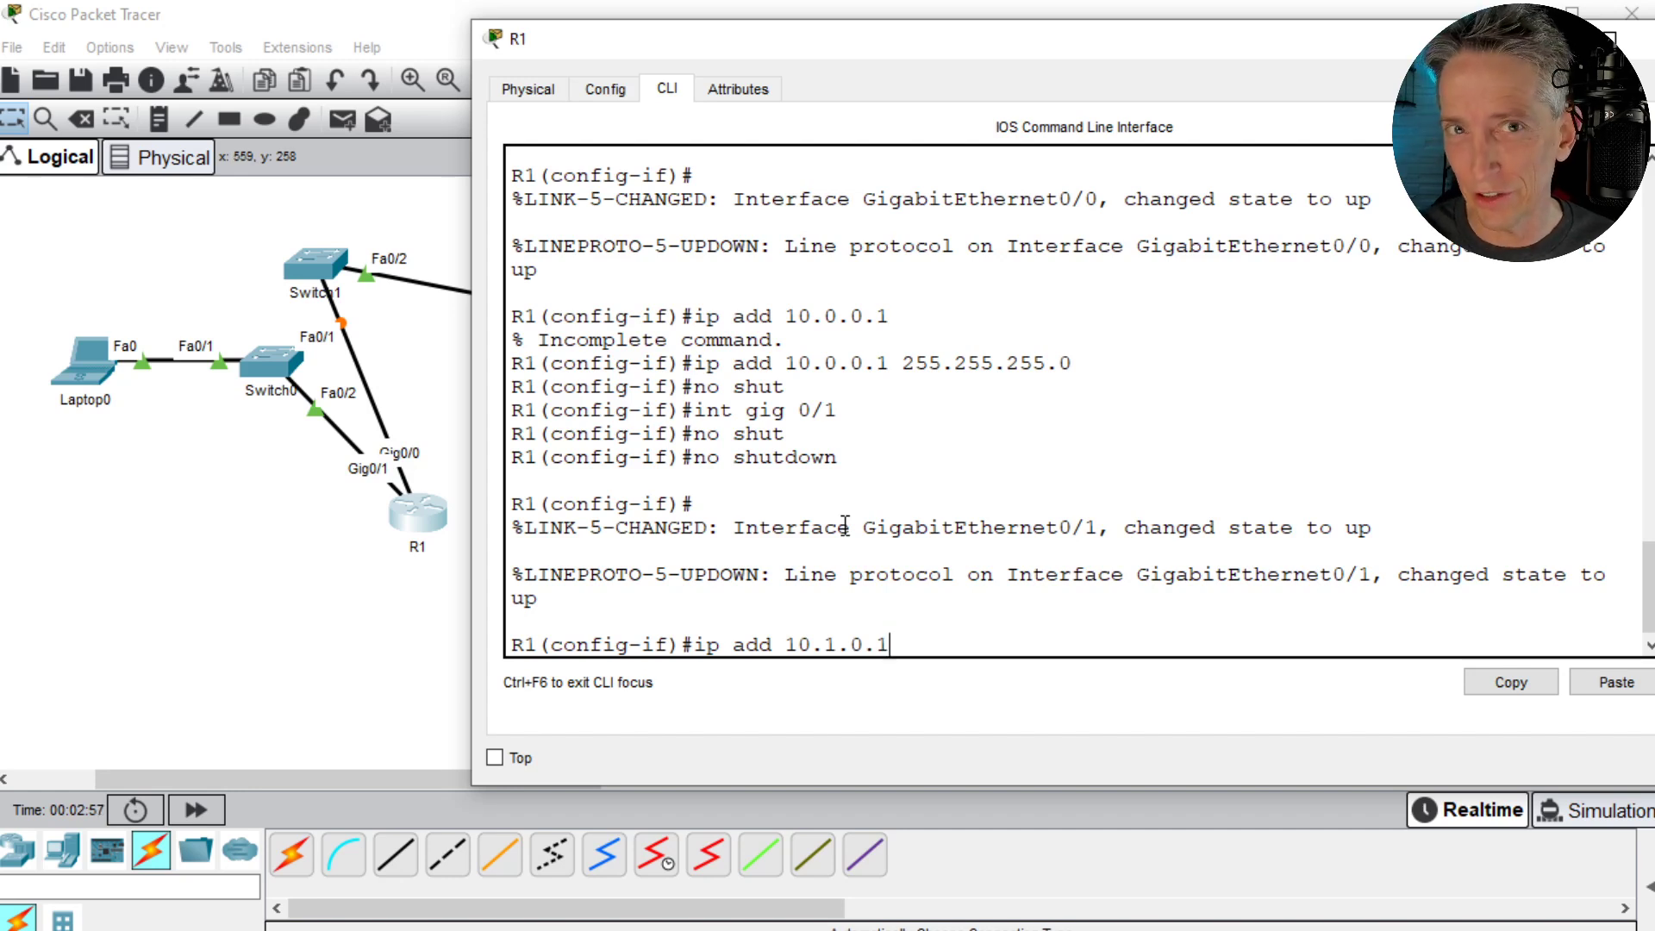
text( 255.2)
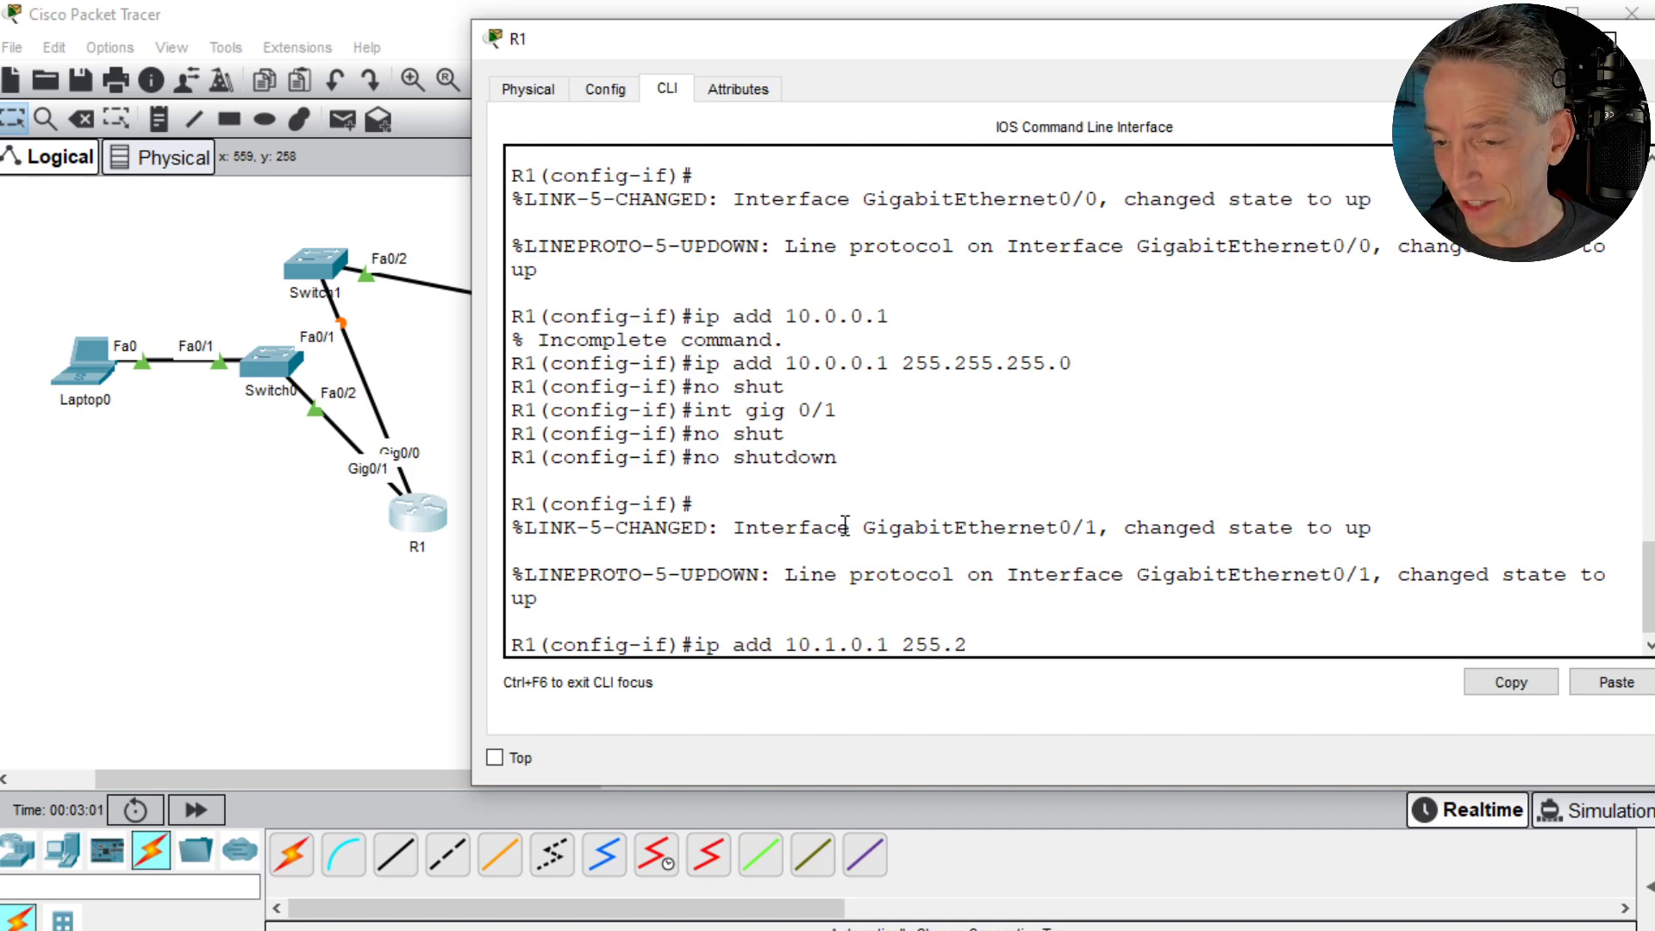
text(55.255.0)
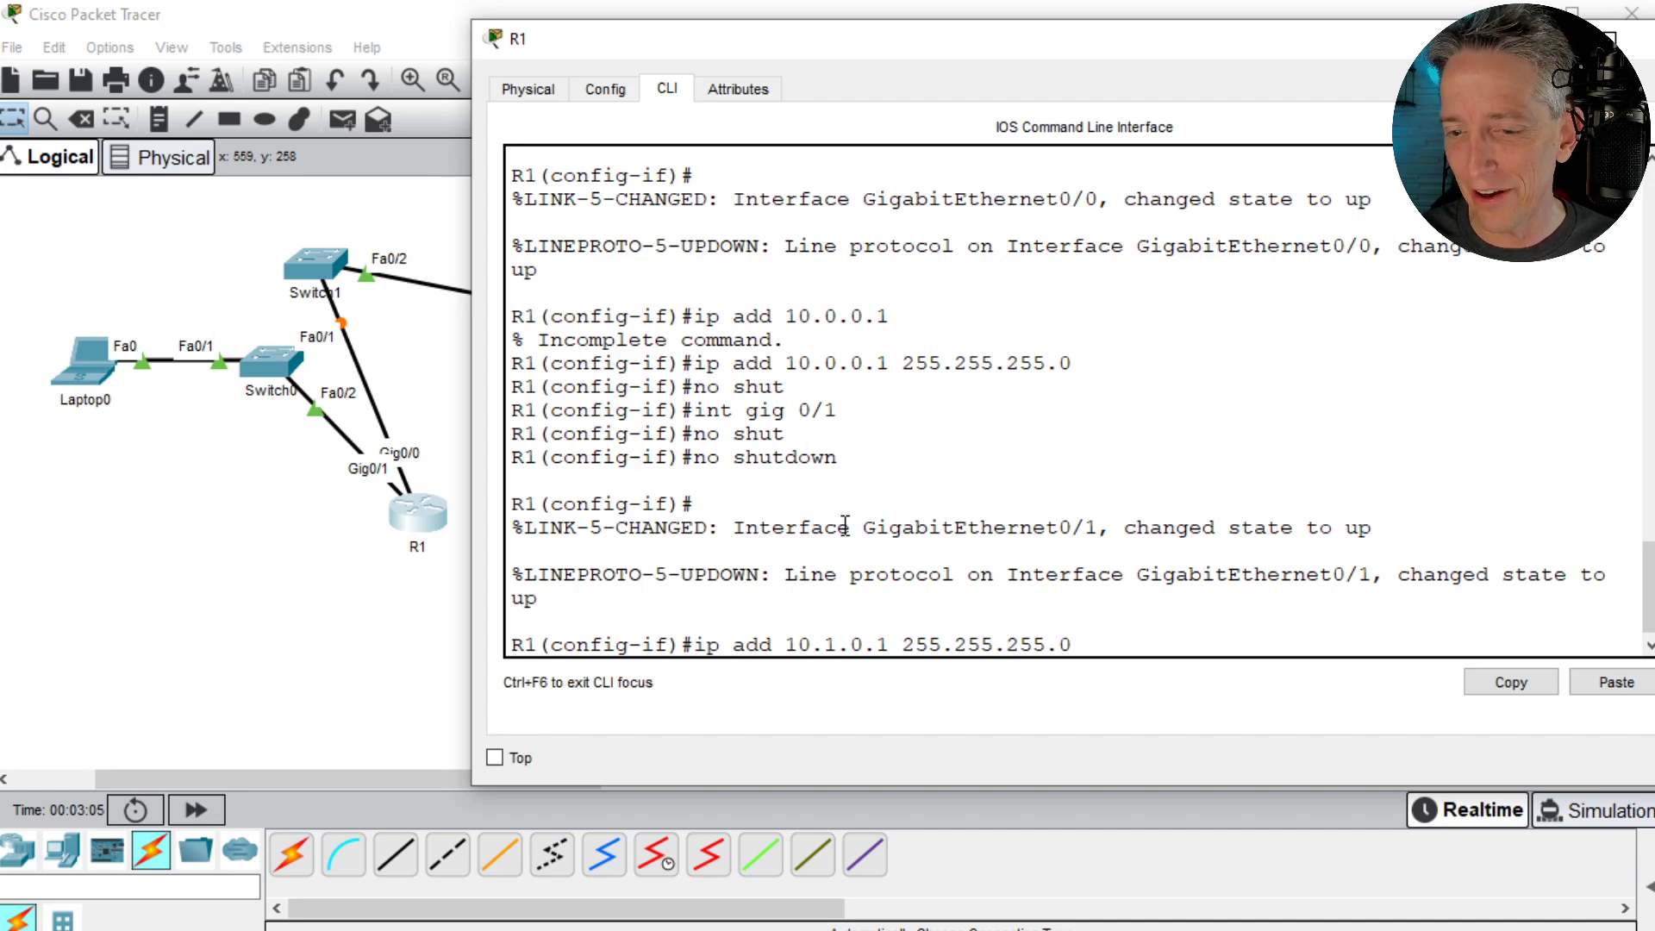
key(Return)
- Leave configuration mode on R1 with end and check the interfaces with show ip int brief
text(end)
key(Return)
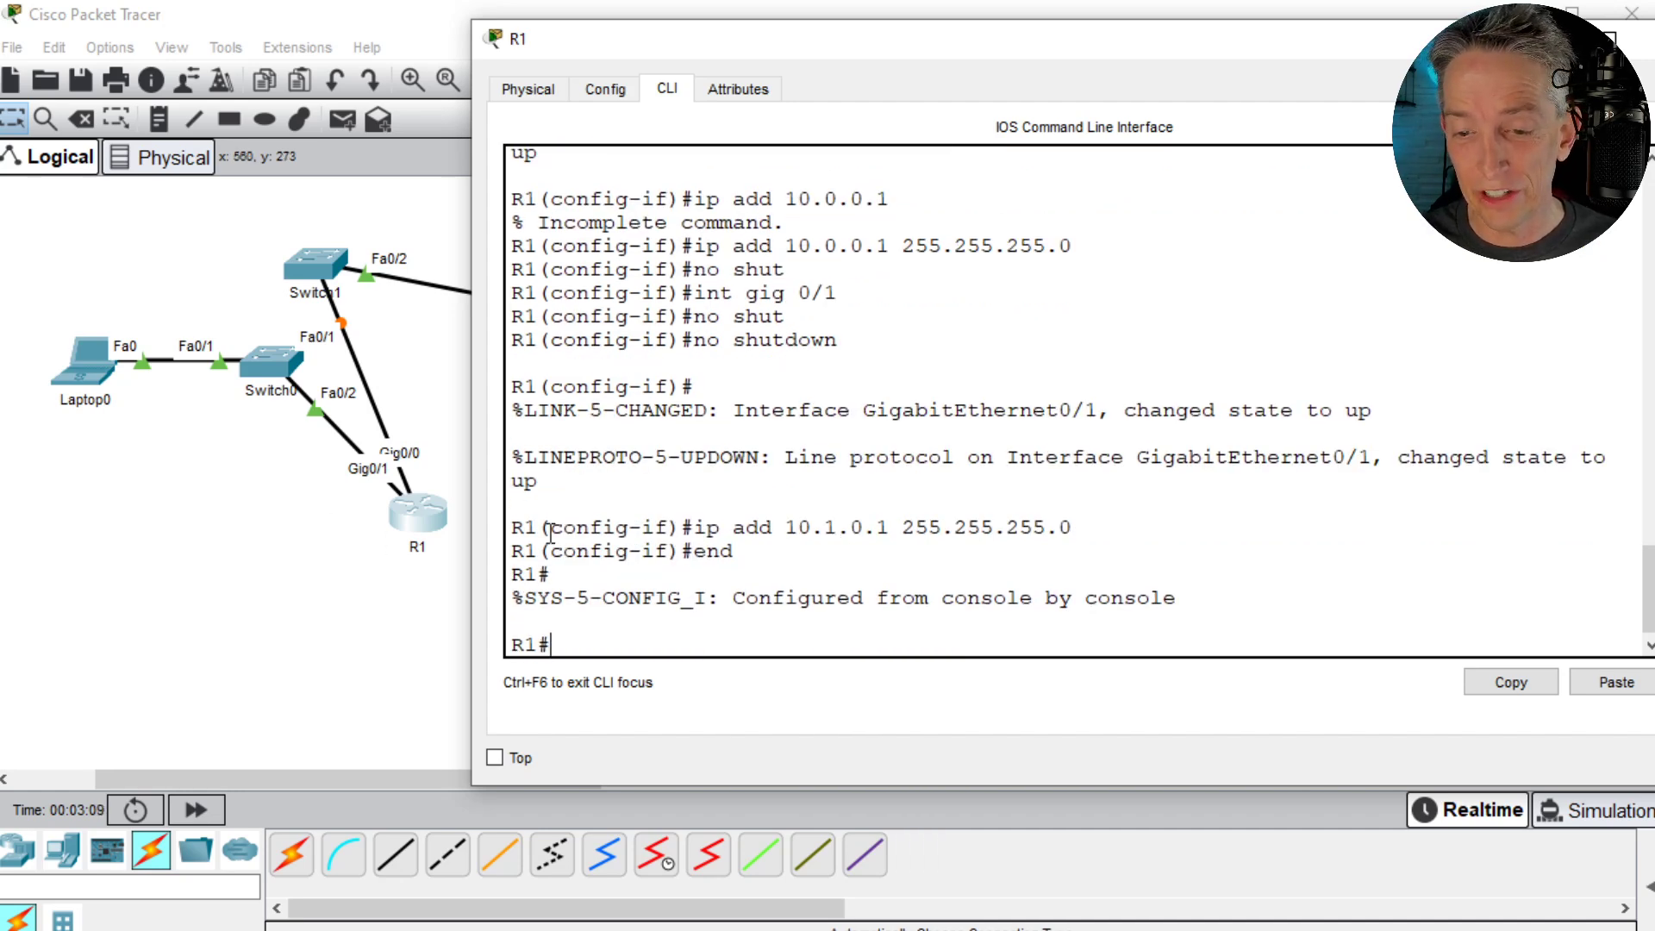
text(show ip int brief)
key(Return)
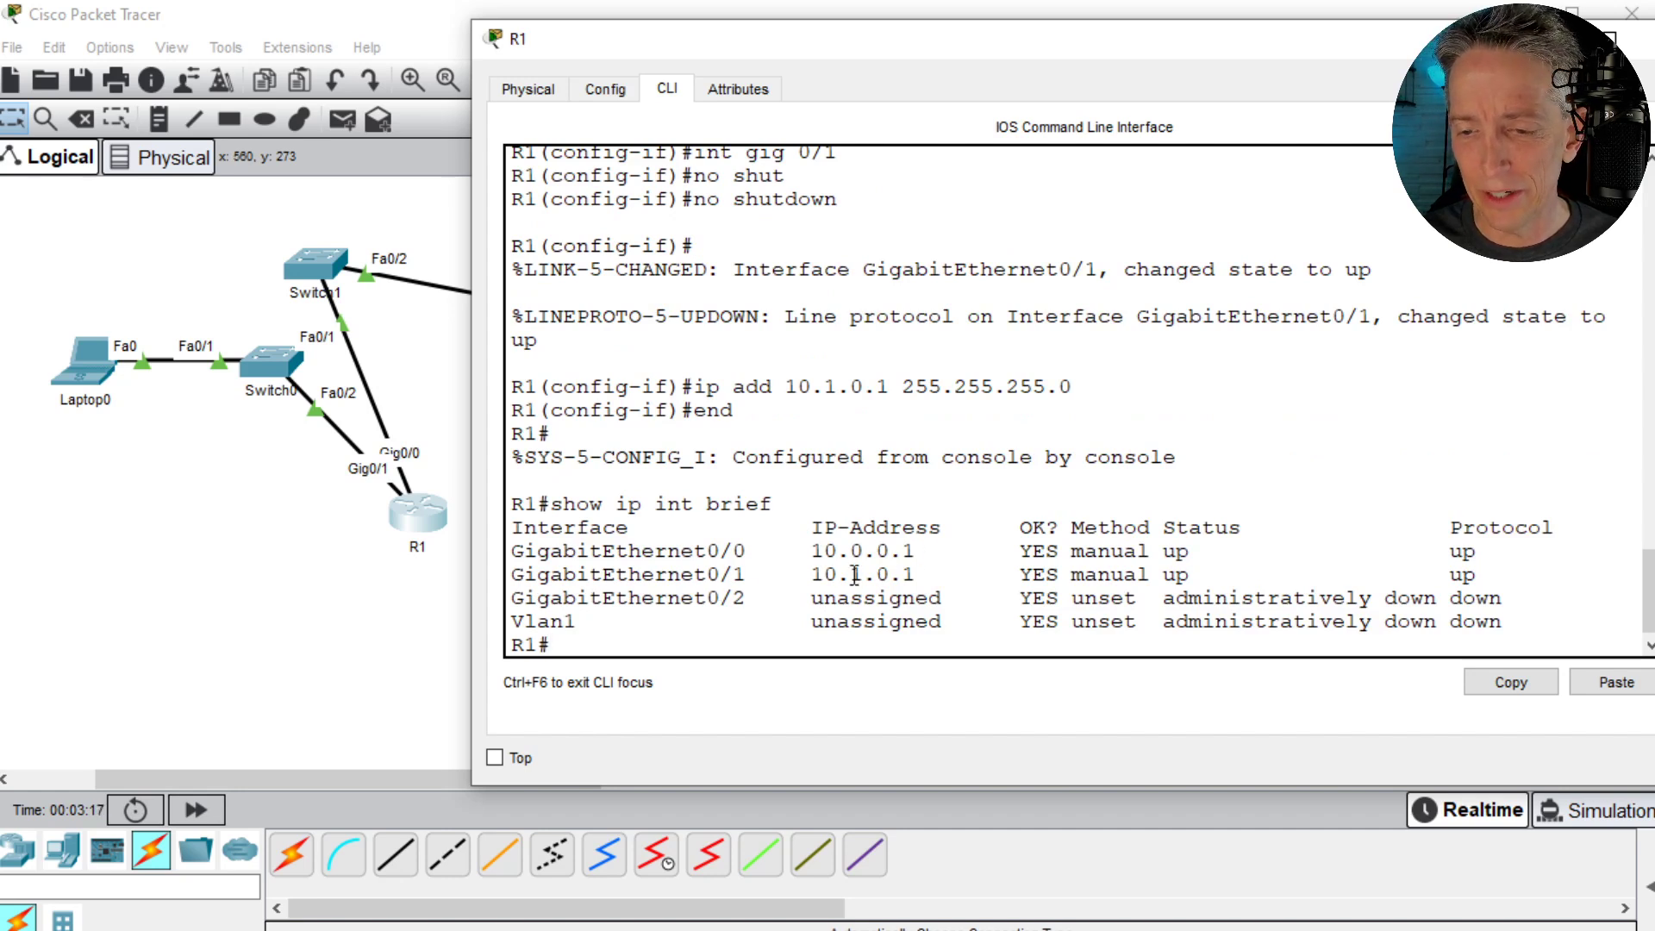
- Return to the topology and move R1 slightly closer to the two switches
click(281, 566)
drag(434, 525, 395, 493)
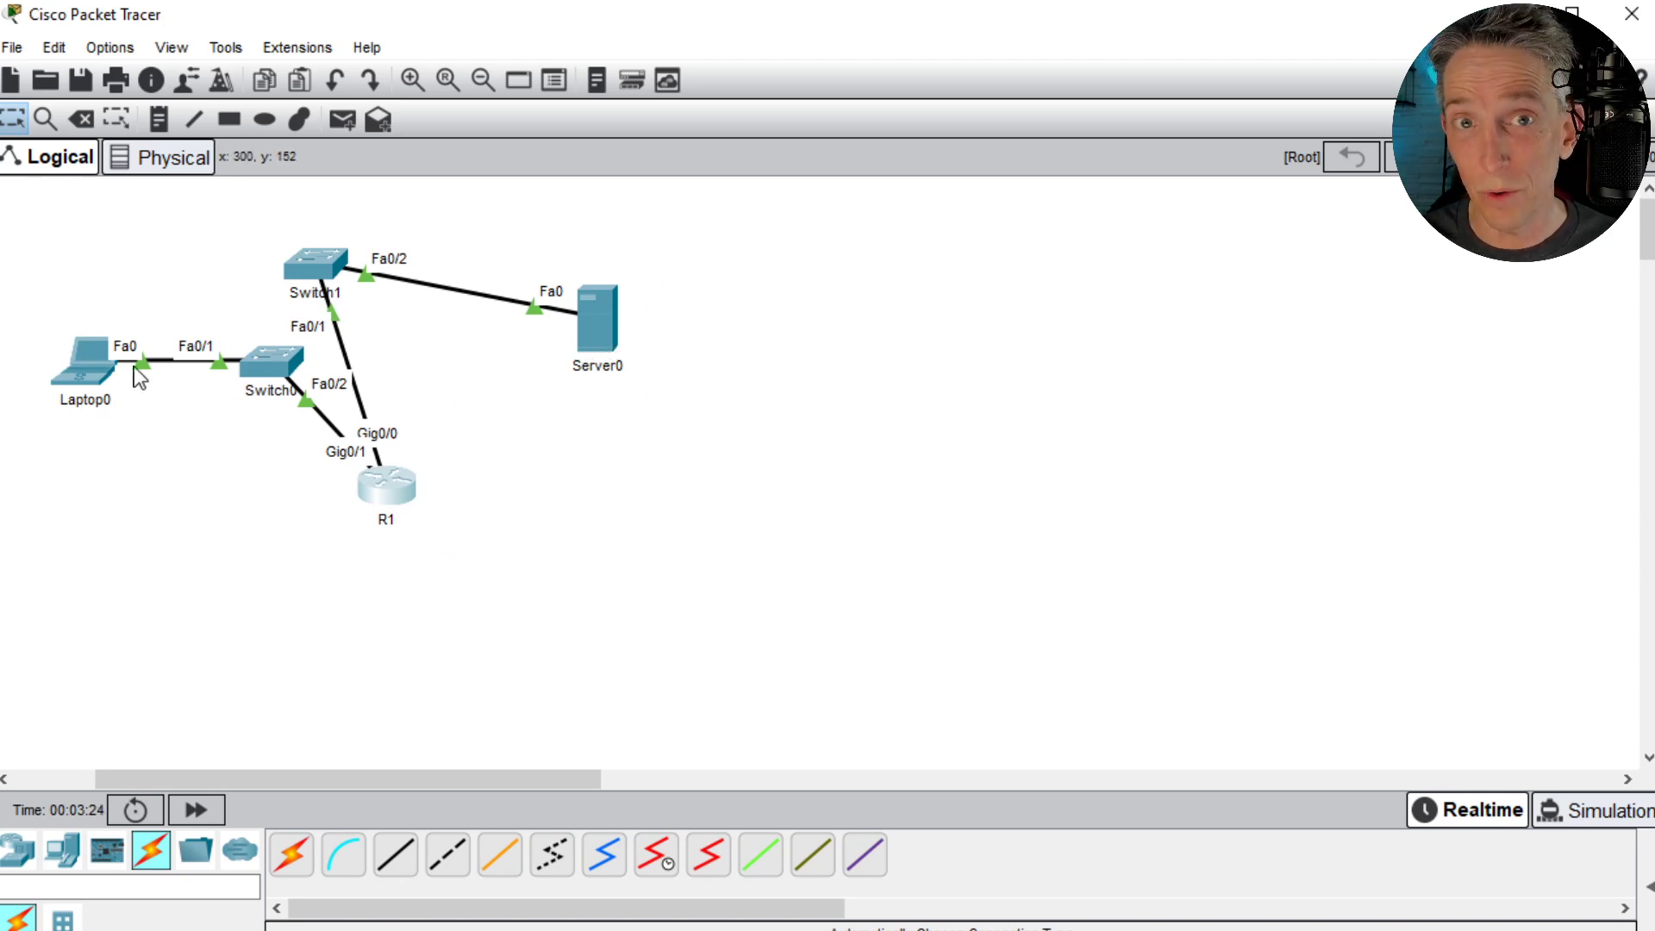
- Give Server0's FastEthernet0 the static IP address 10.0.0.2 with subnet mask 255.255.255.0
click(602, 319)
click(615, 93)
click(596, 234)
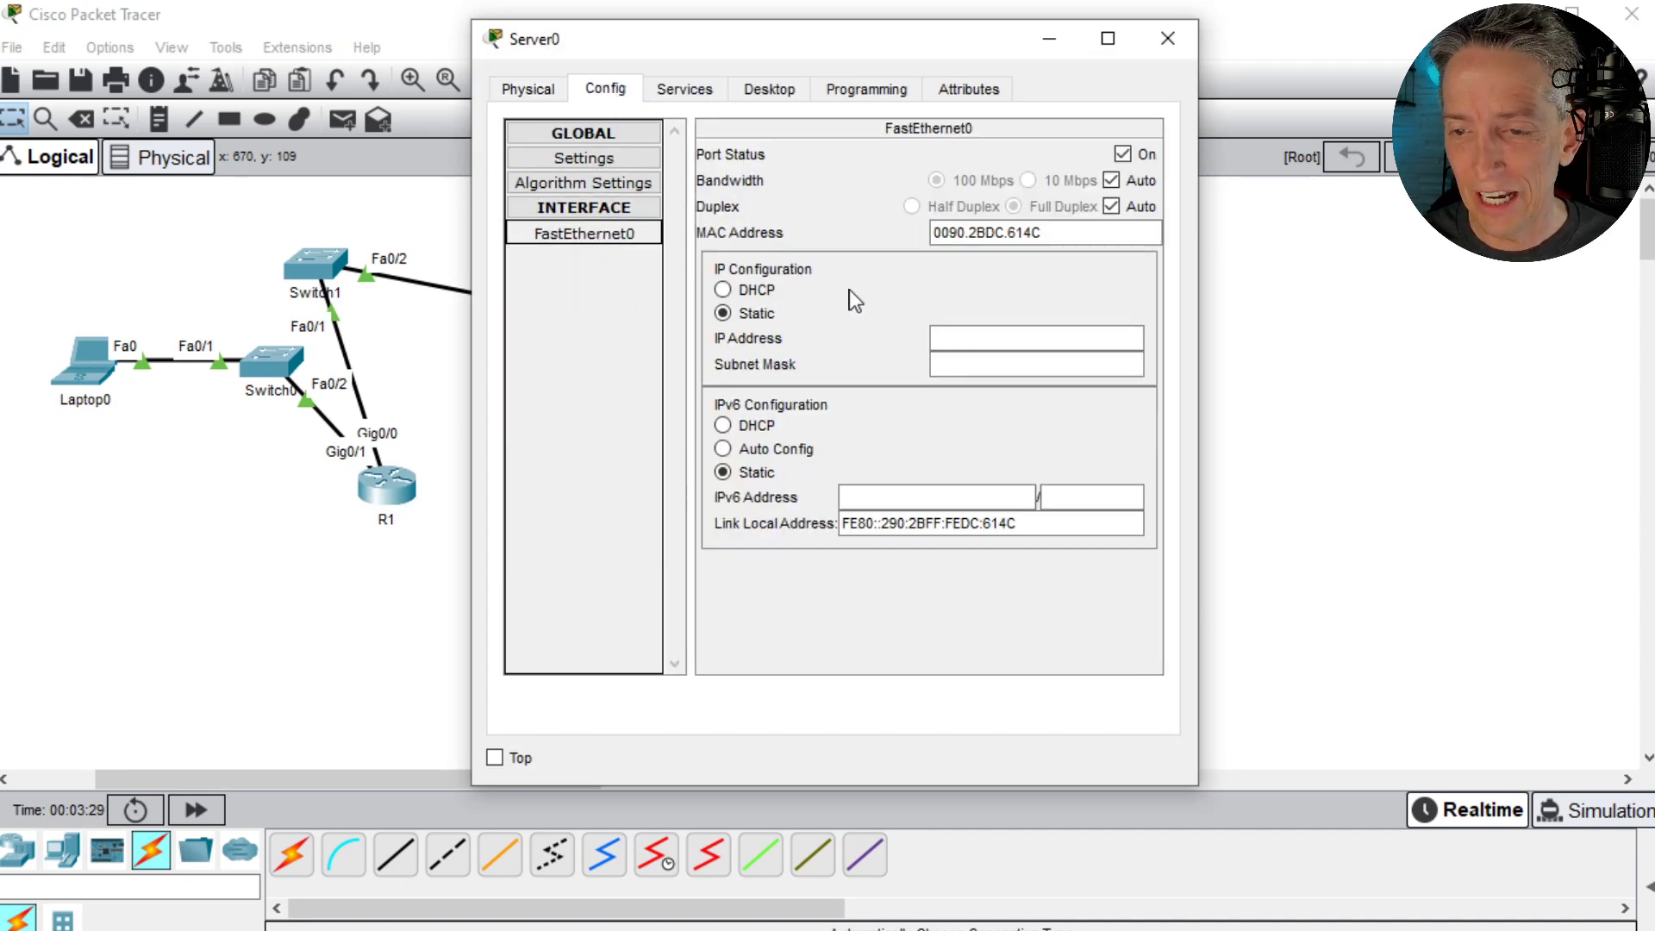
click(935, 336)
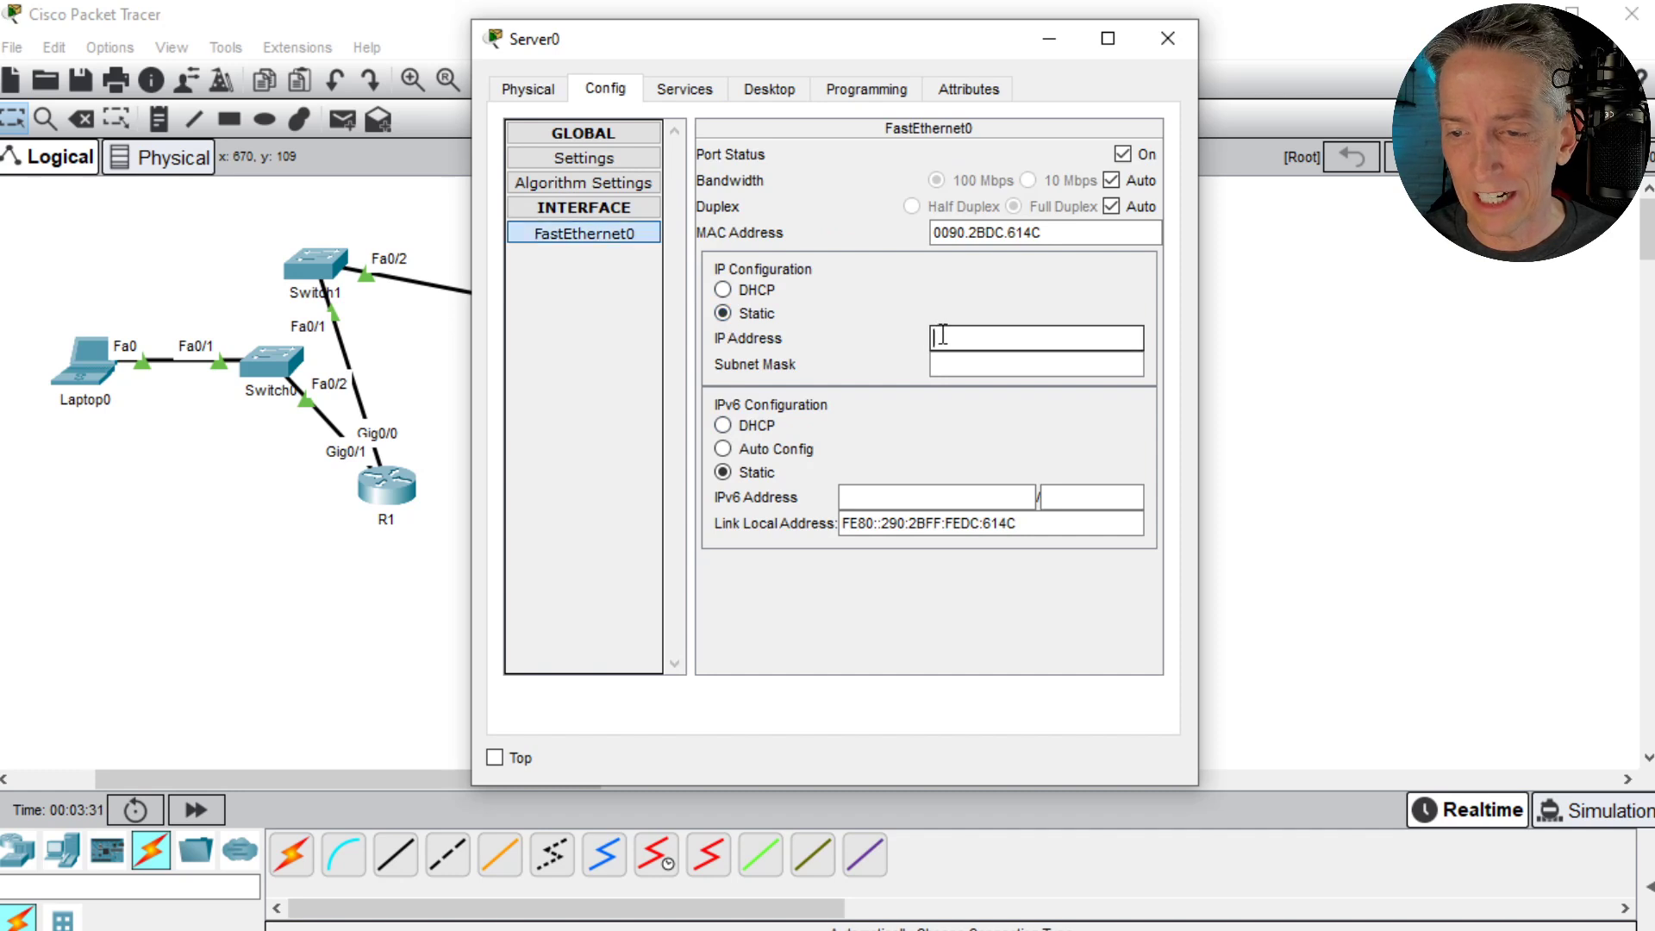
text(10.2)
key(BackSpace)
key(BackSpace)
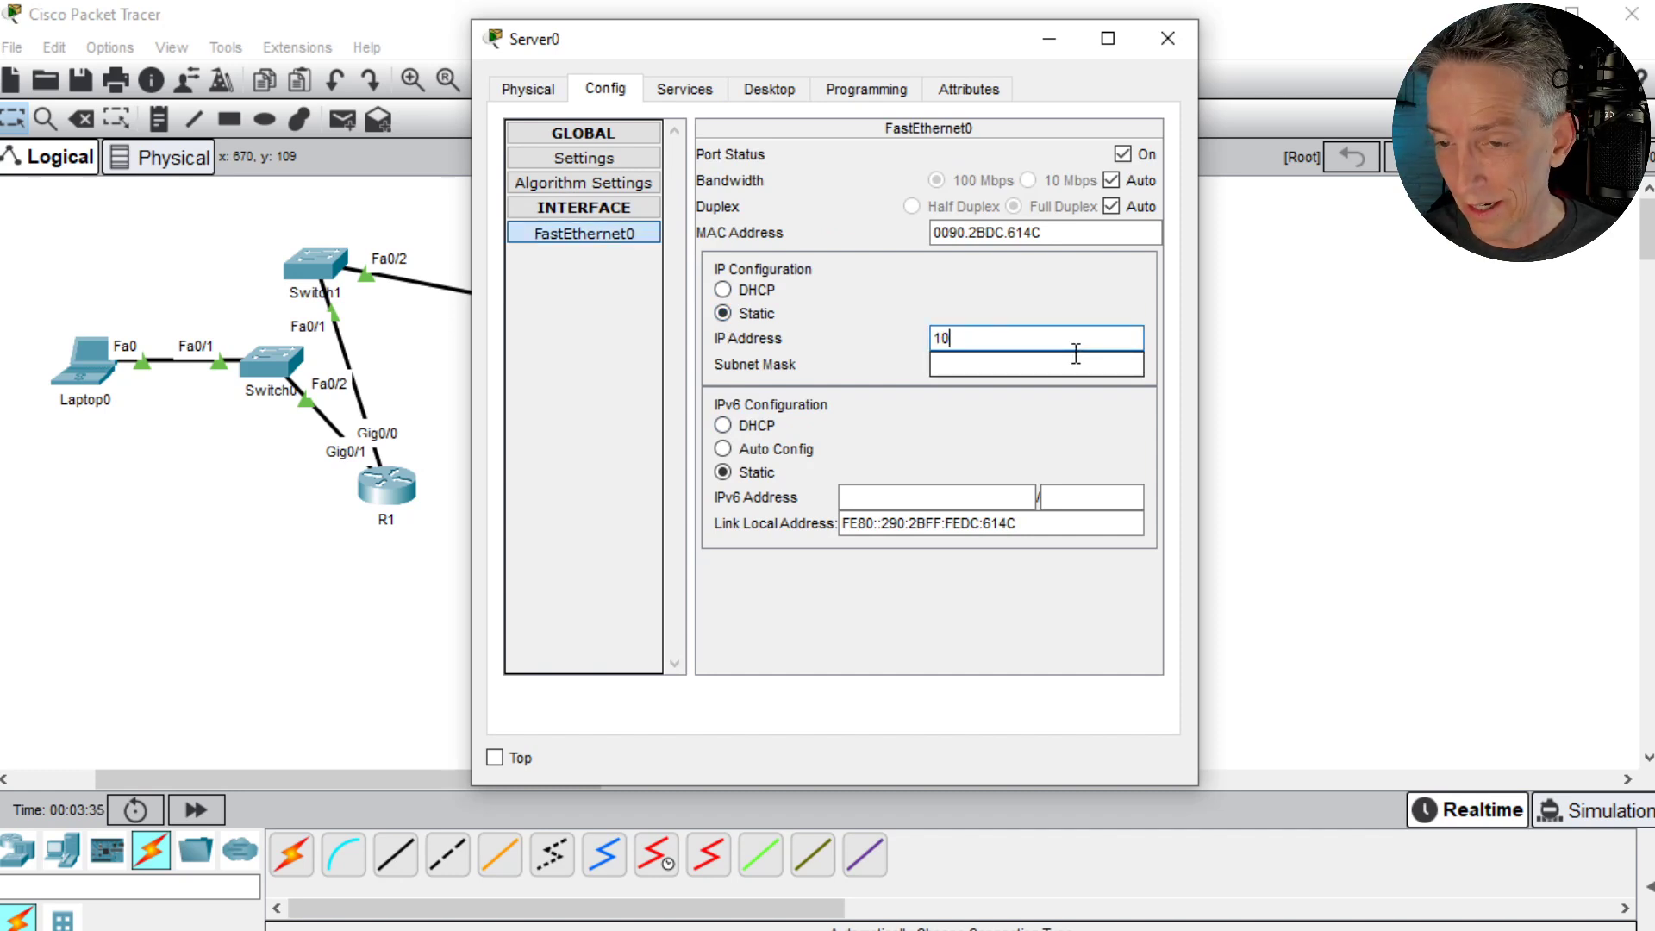
text(.0.0.2)
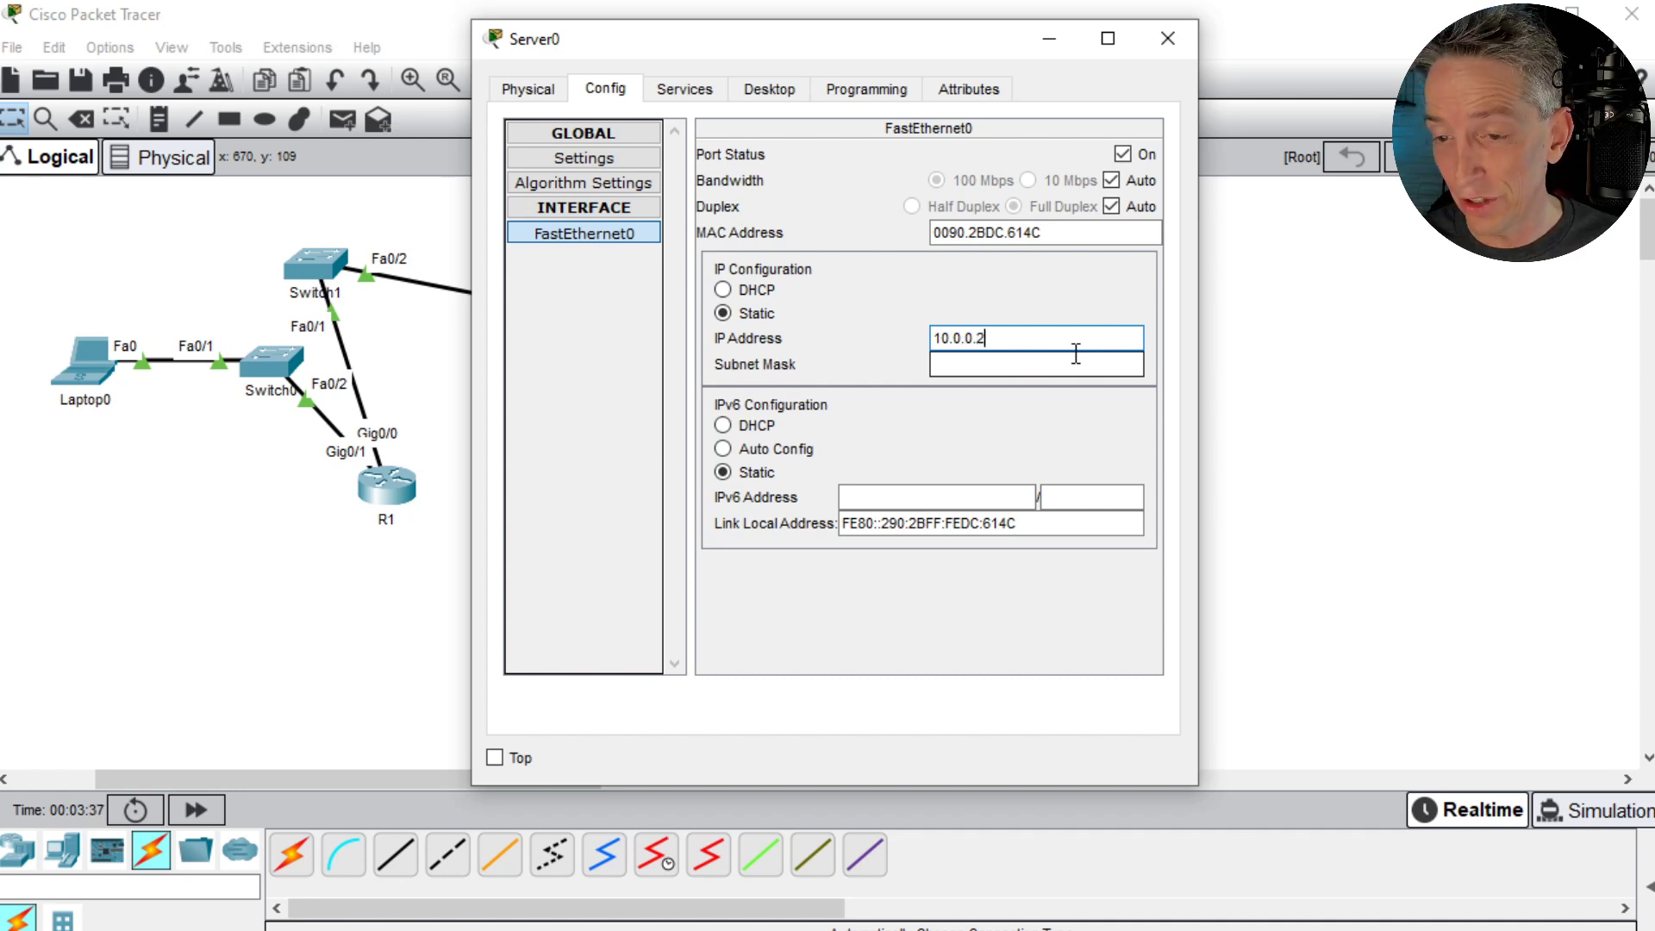
key(Tab)
text(255)
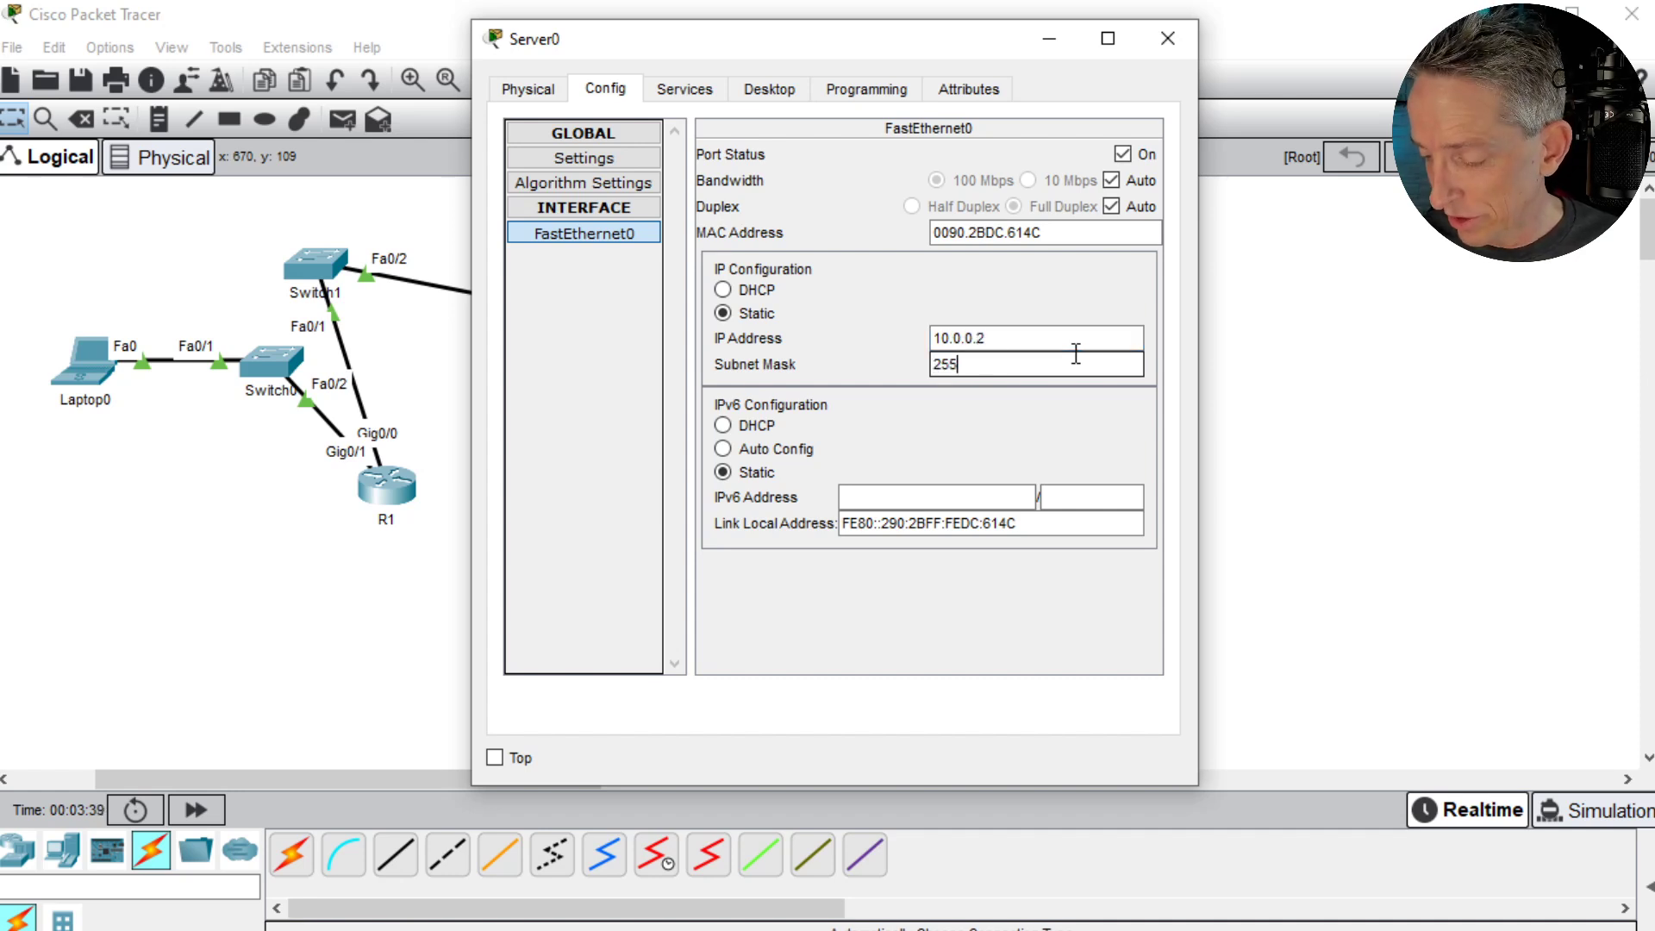
text(.255.255.0)
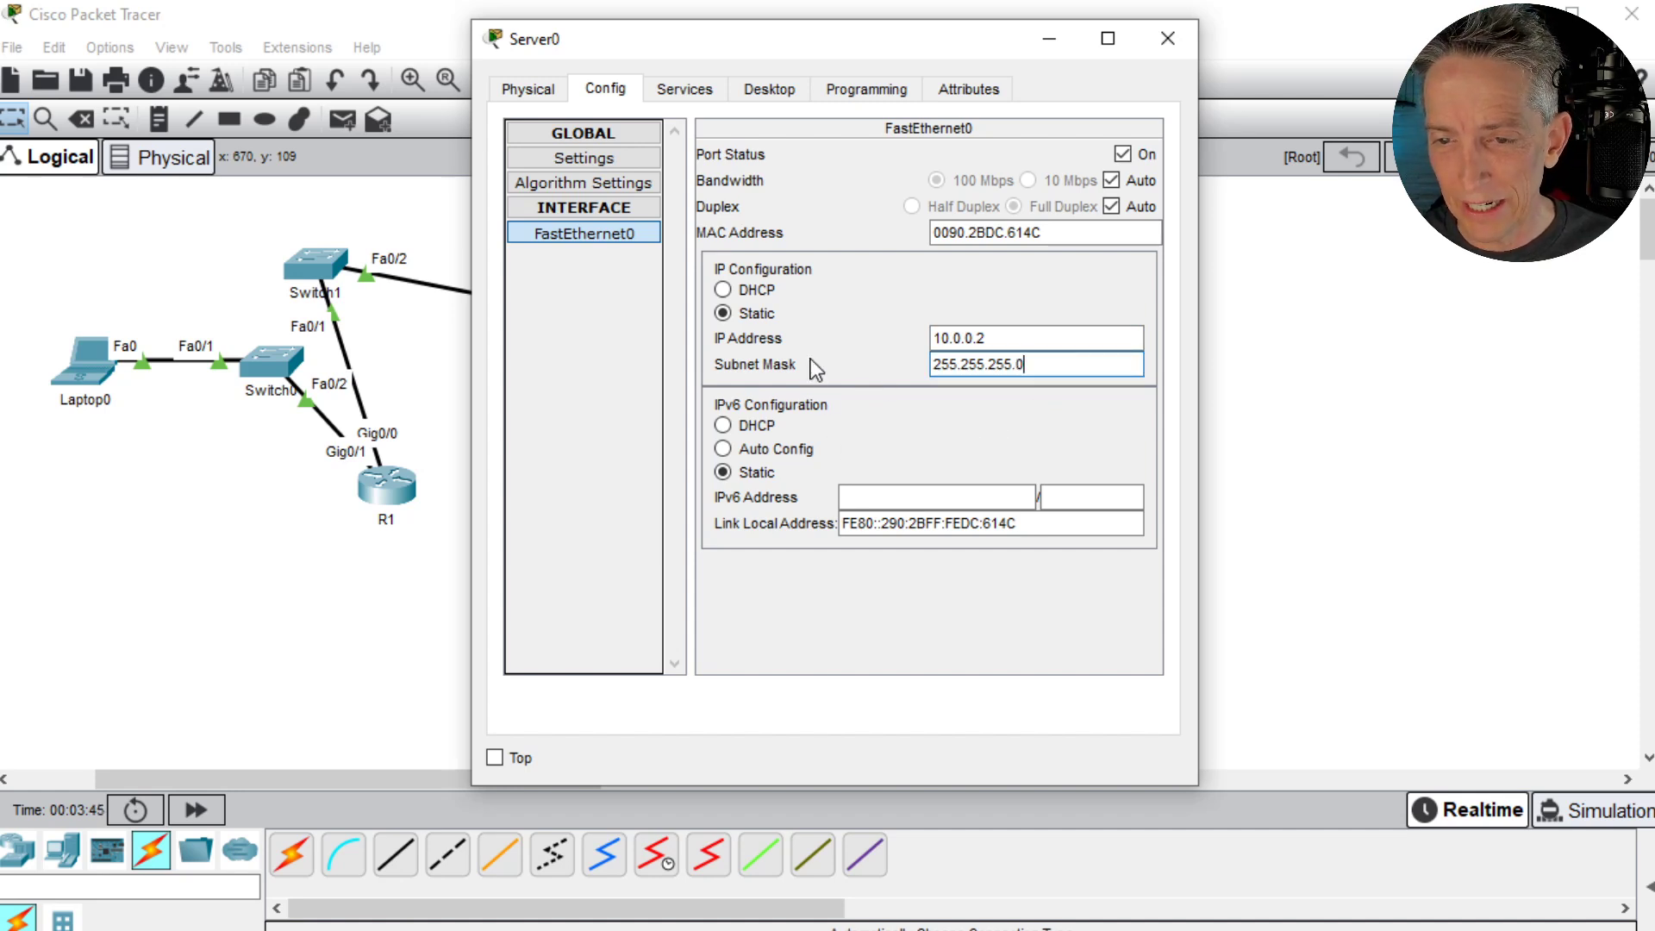
- Set Server0's IPv4 default gateway to 10.0.0.1, leave the DNS server empty and close its window
click(577, 159)
click(872, 344)
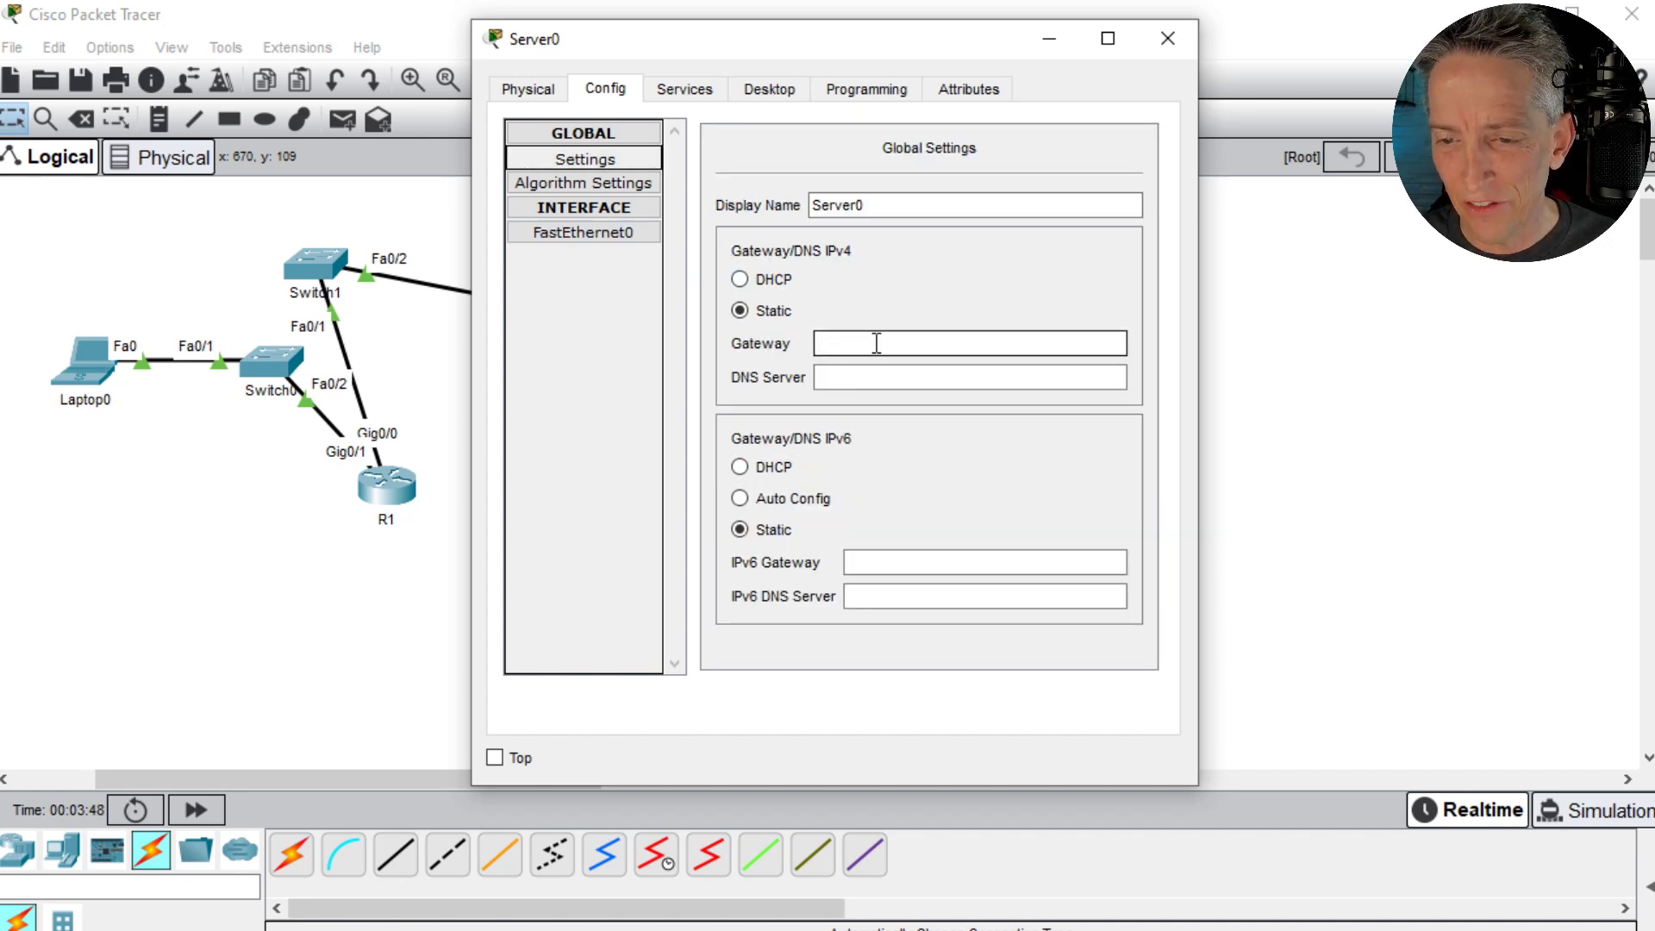
text(10.0.0.1)
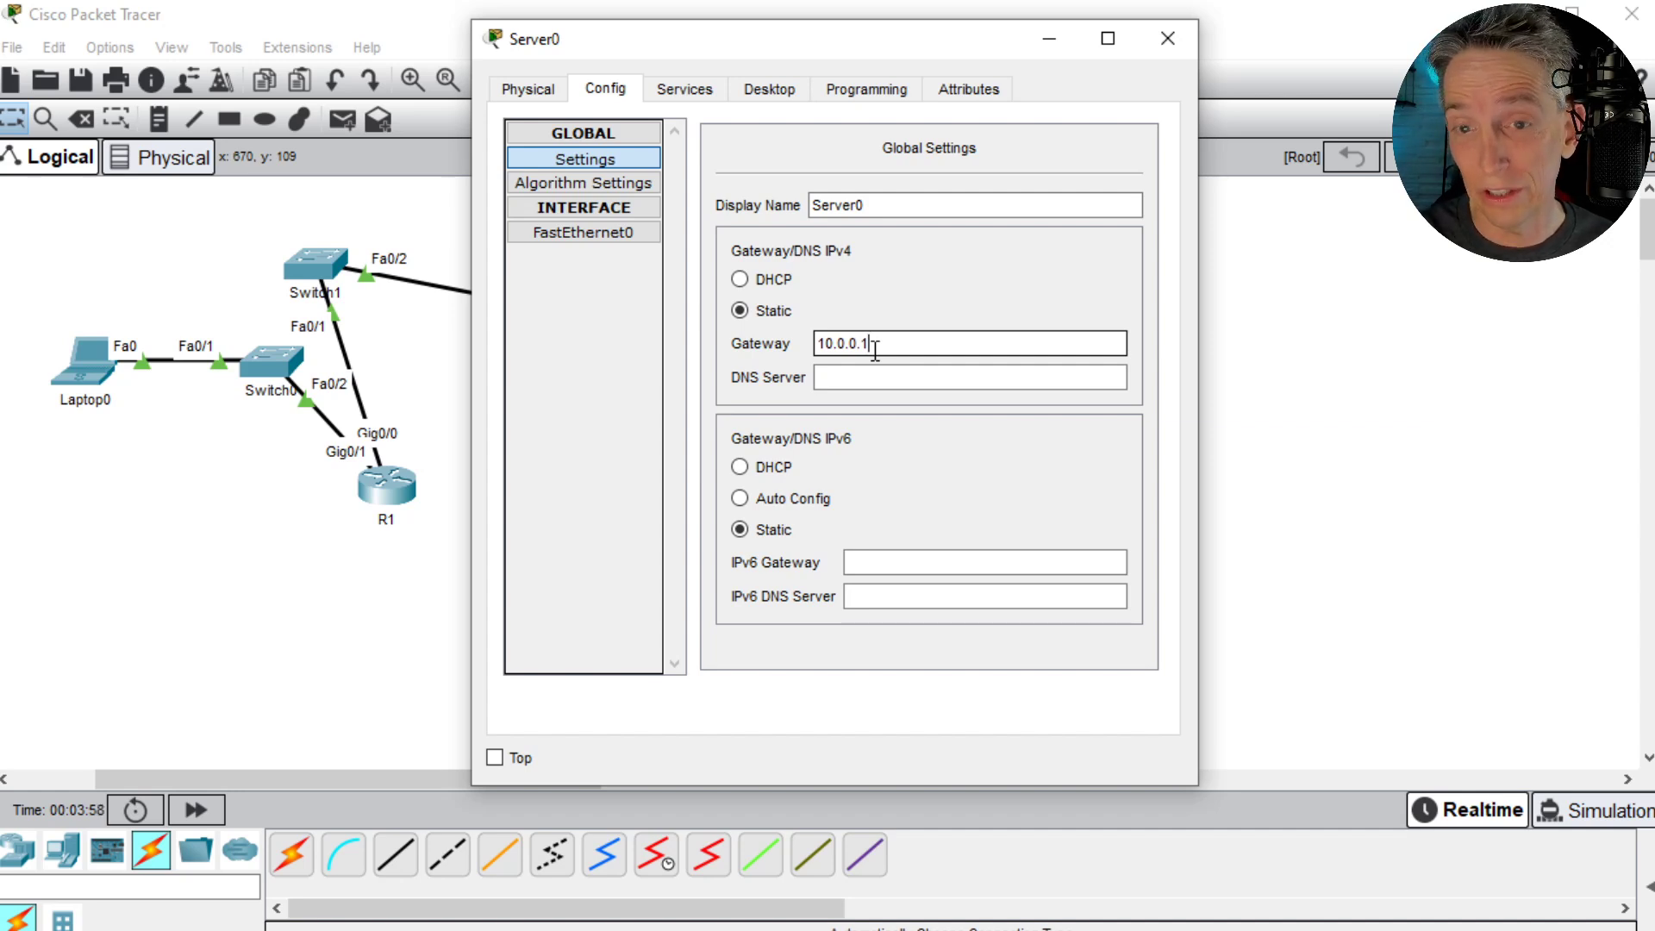
click(896, 382)
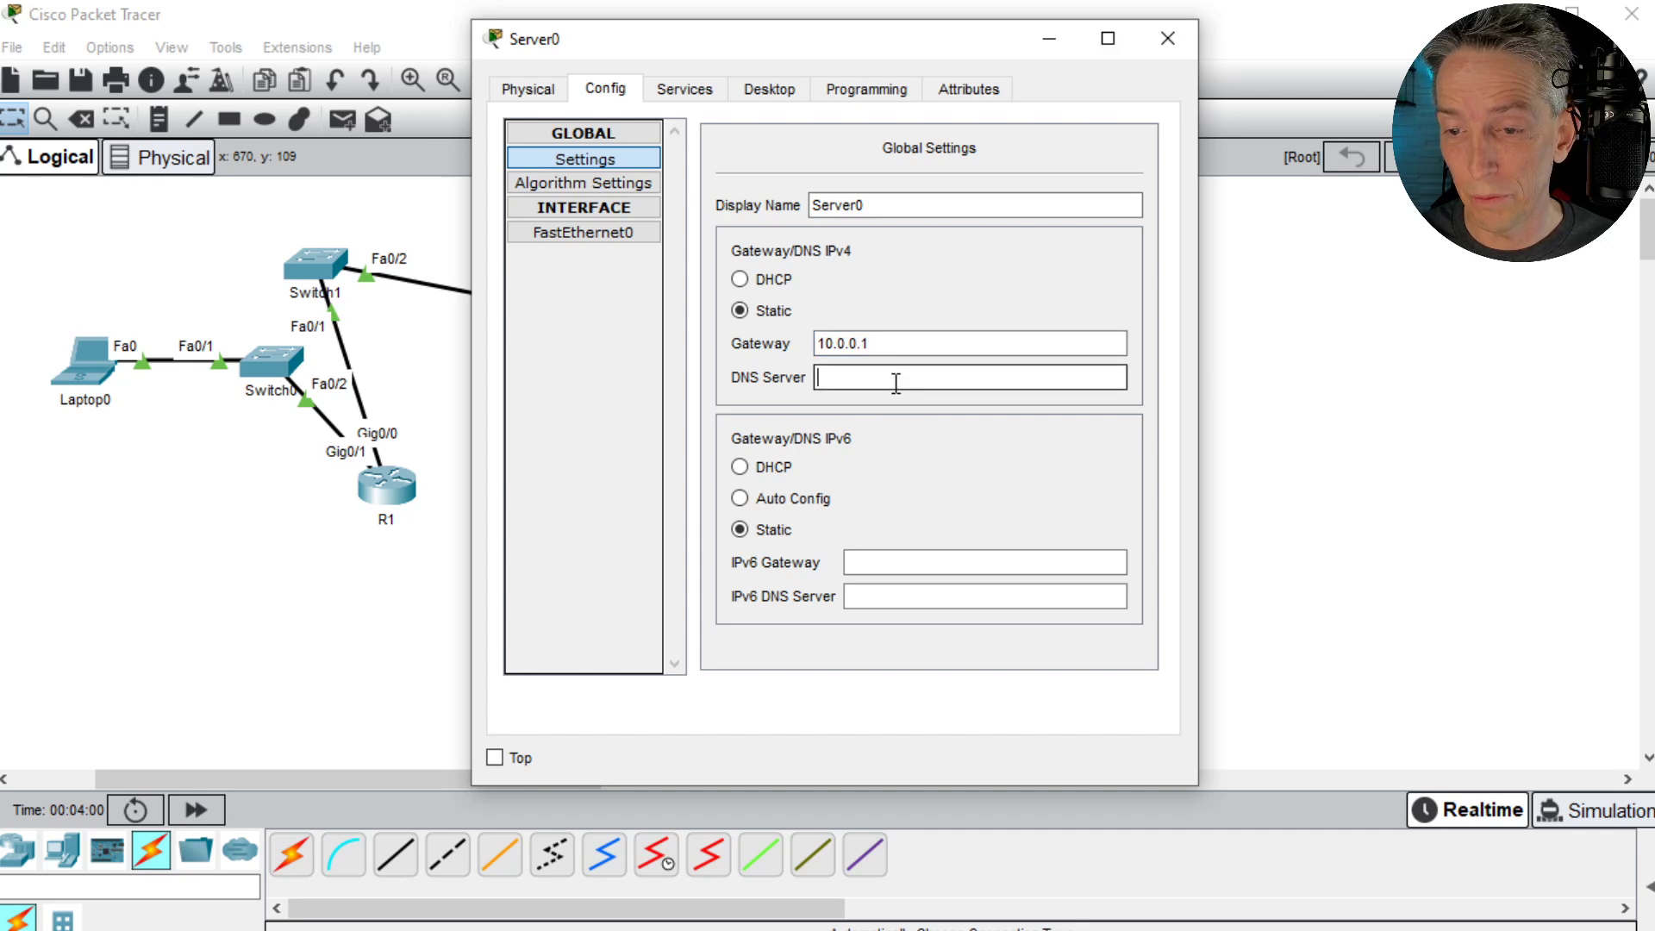
click(1169, 40)
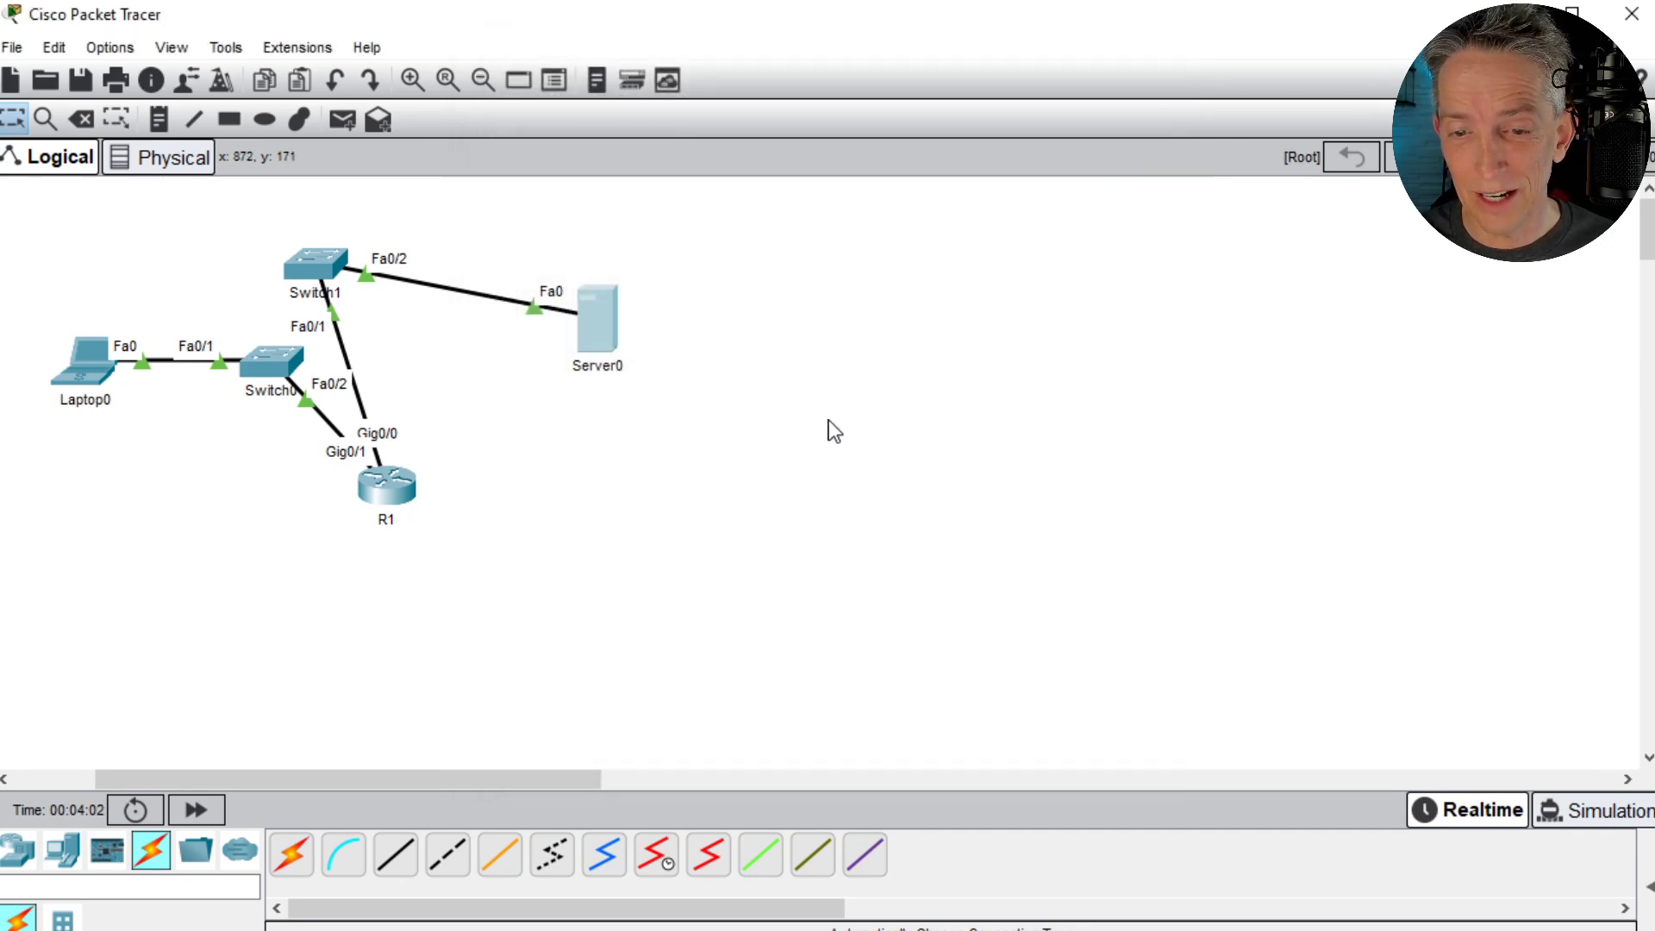
- Give Laptop0's FastEthernet0 the static IP address 10.1.0.2 with subnet mask 255.255.255.0
click(80, 373)
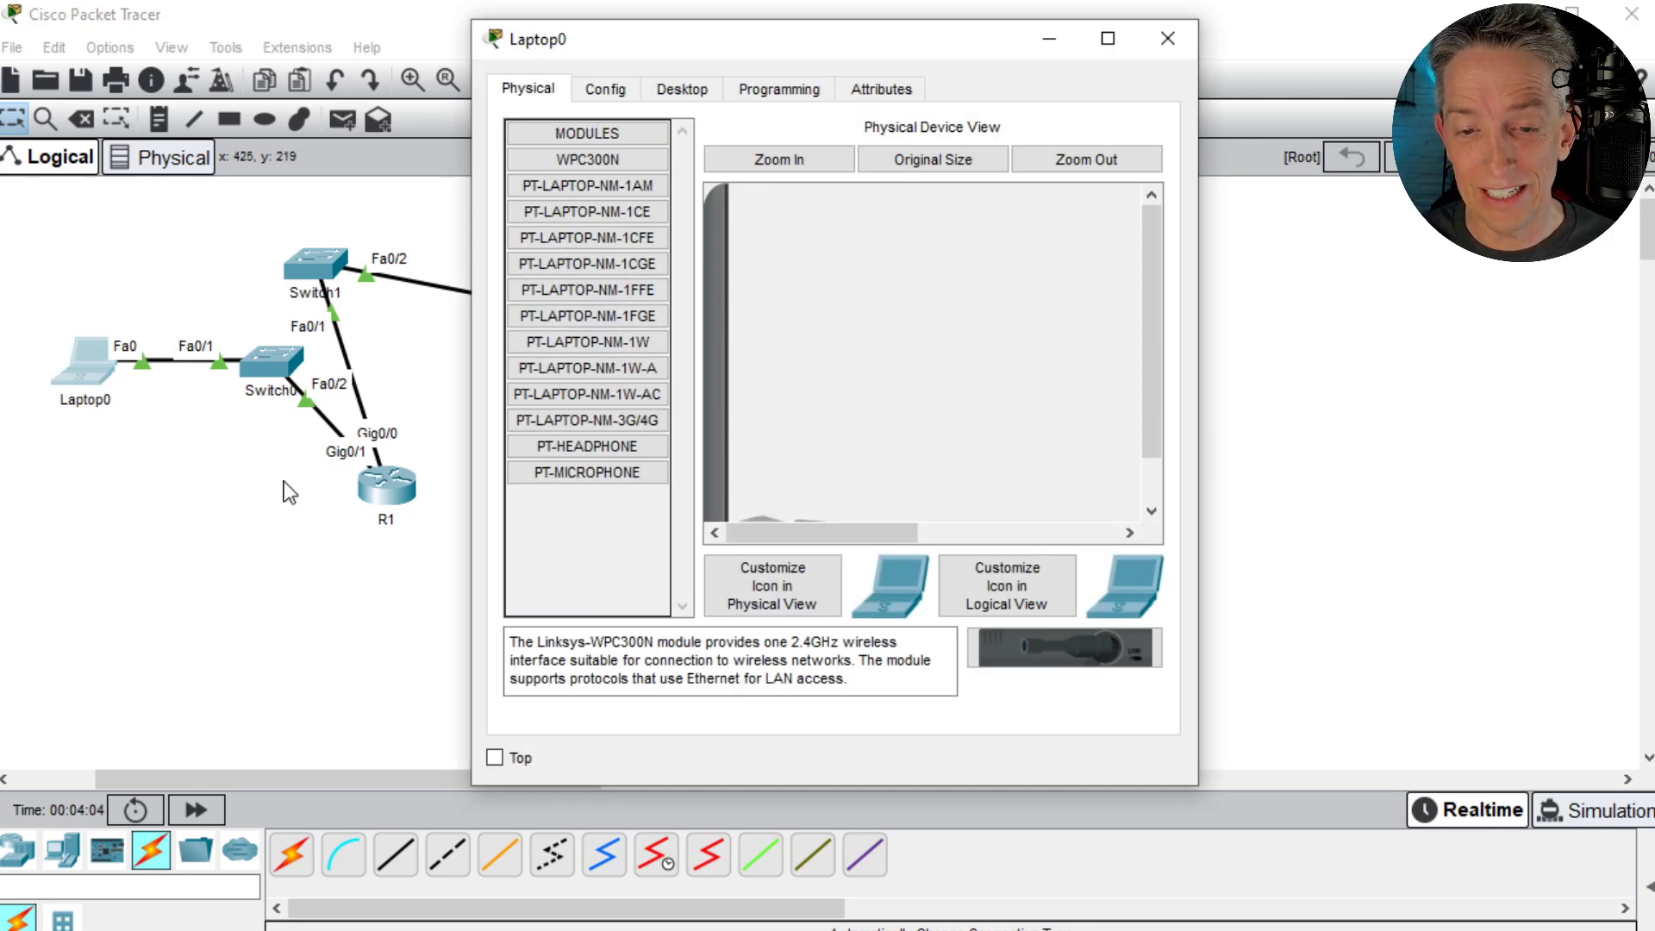
click(610, 93)
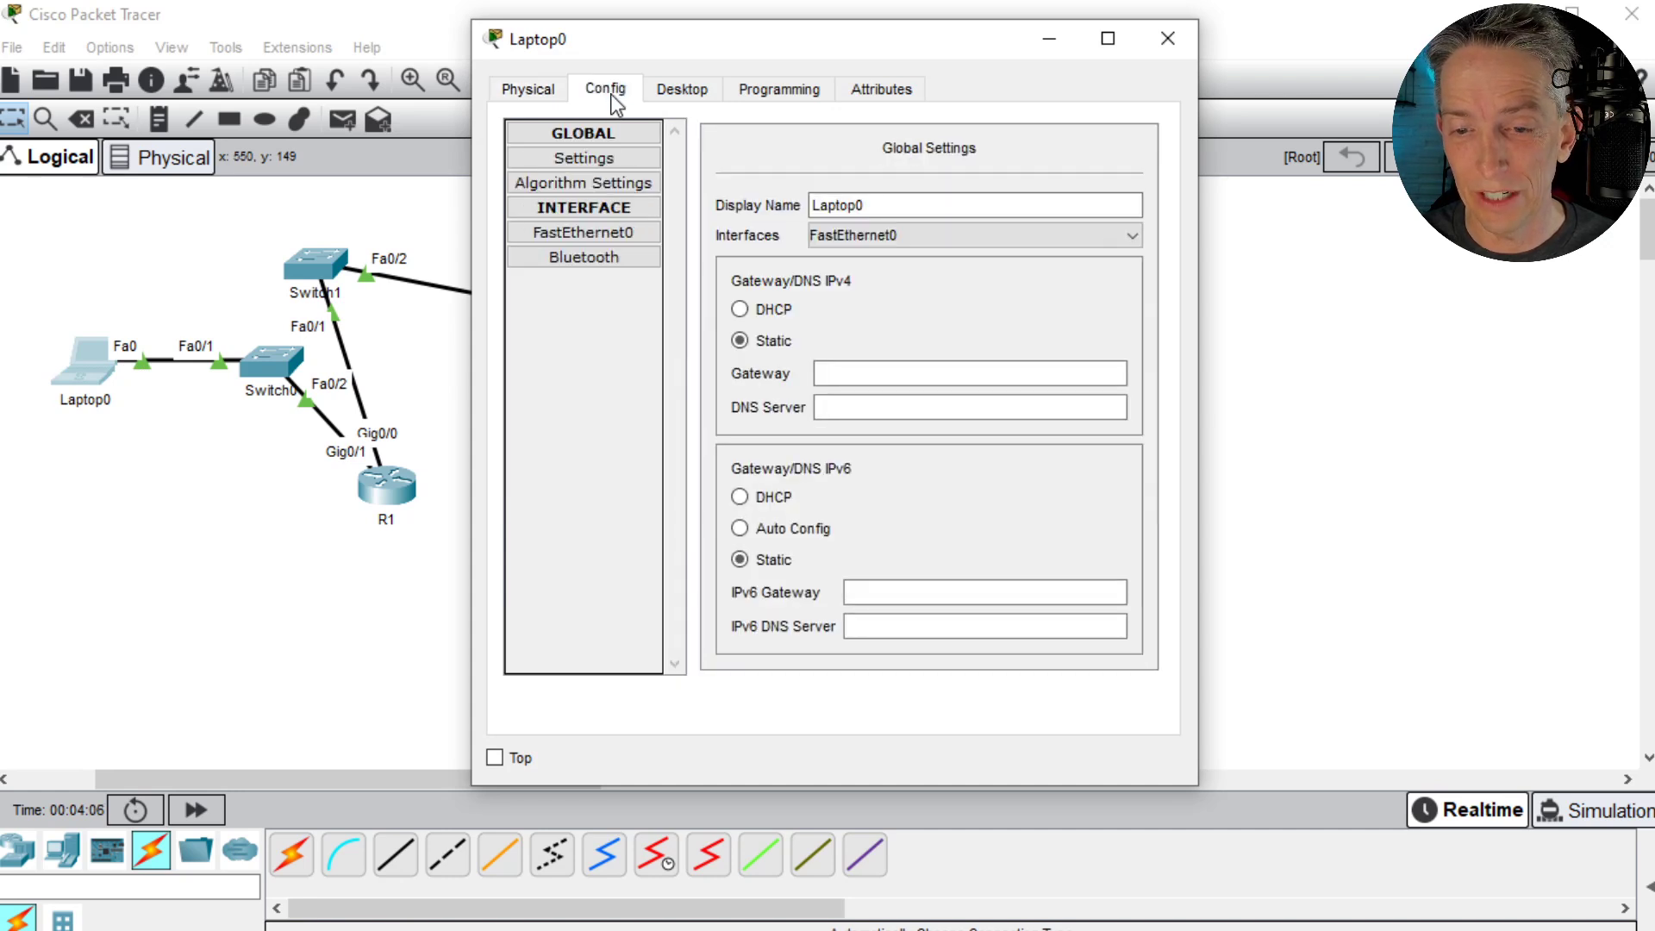
click(596, 233)
click(947, 343)
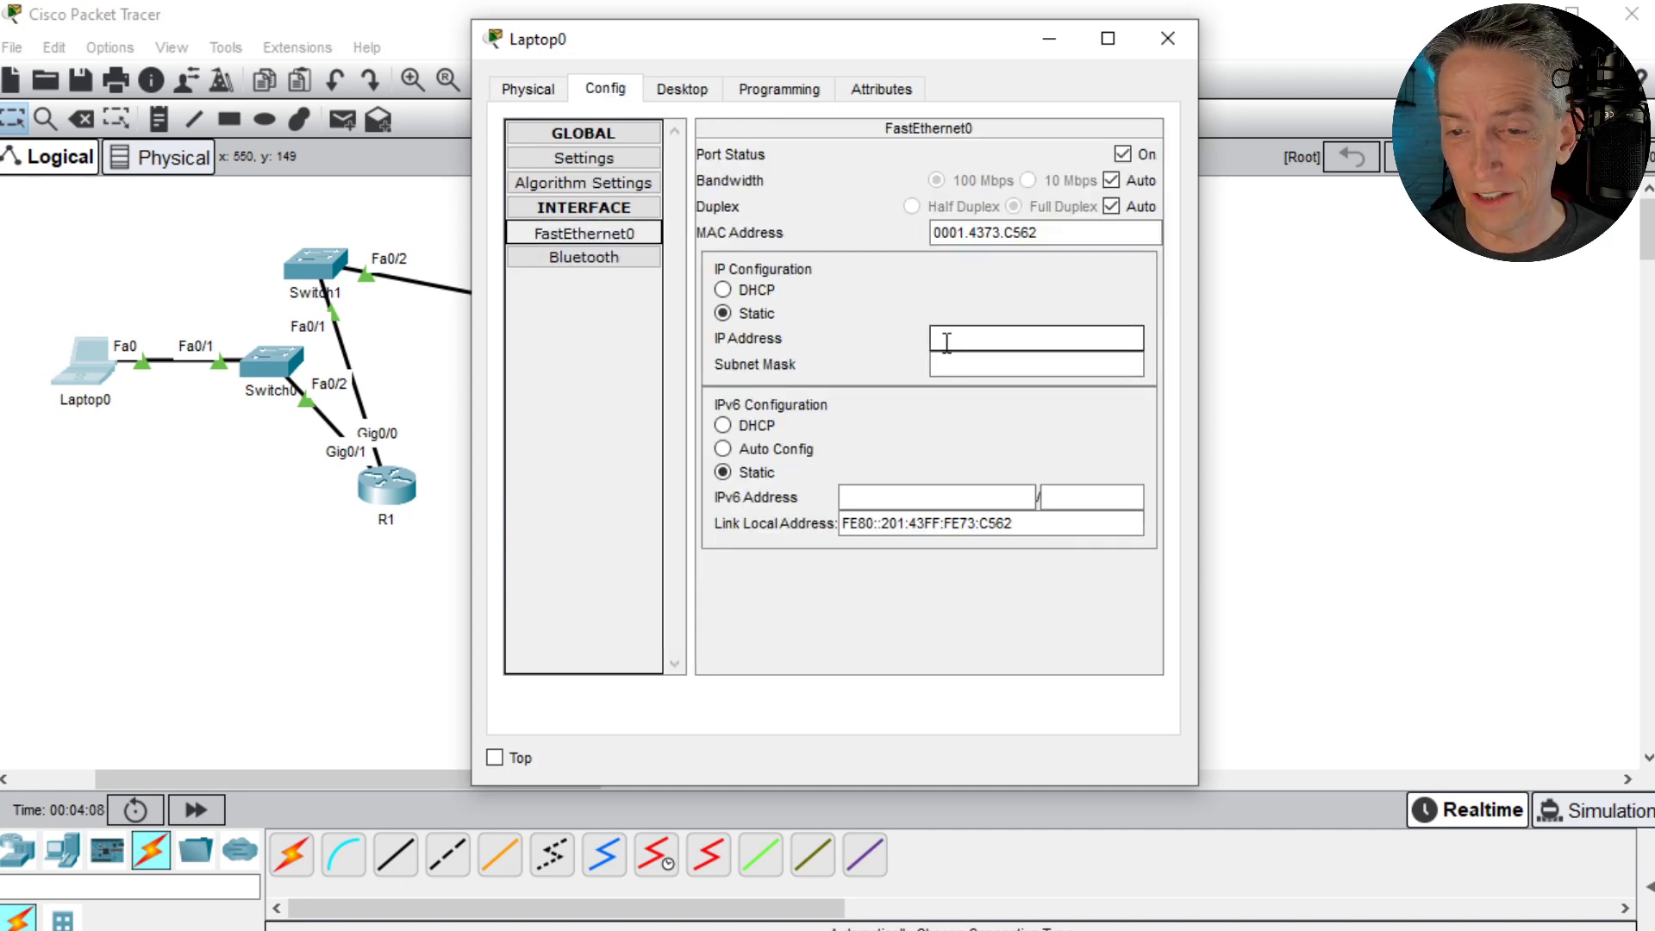
click(947, 342)
text(10.1.)
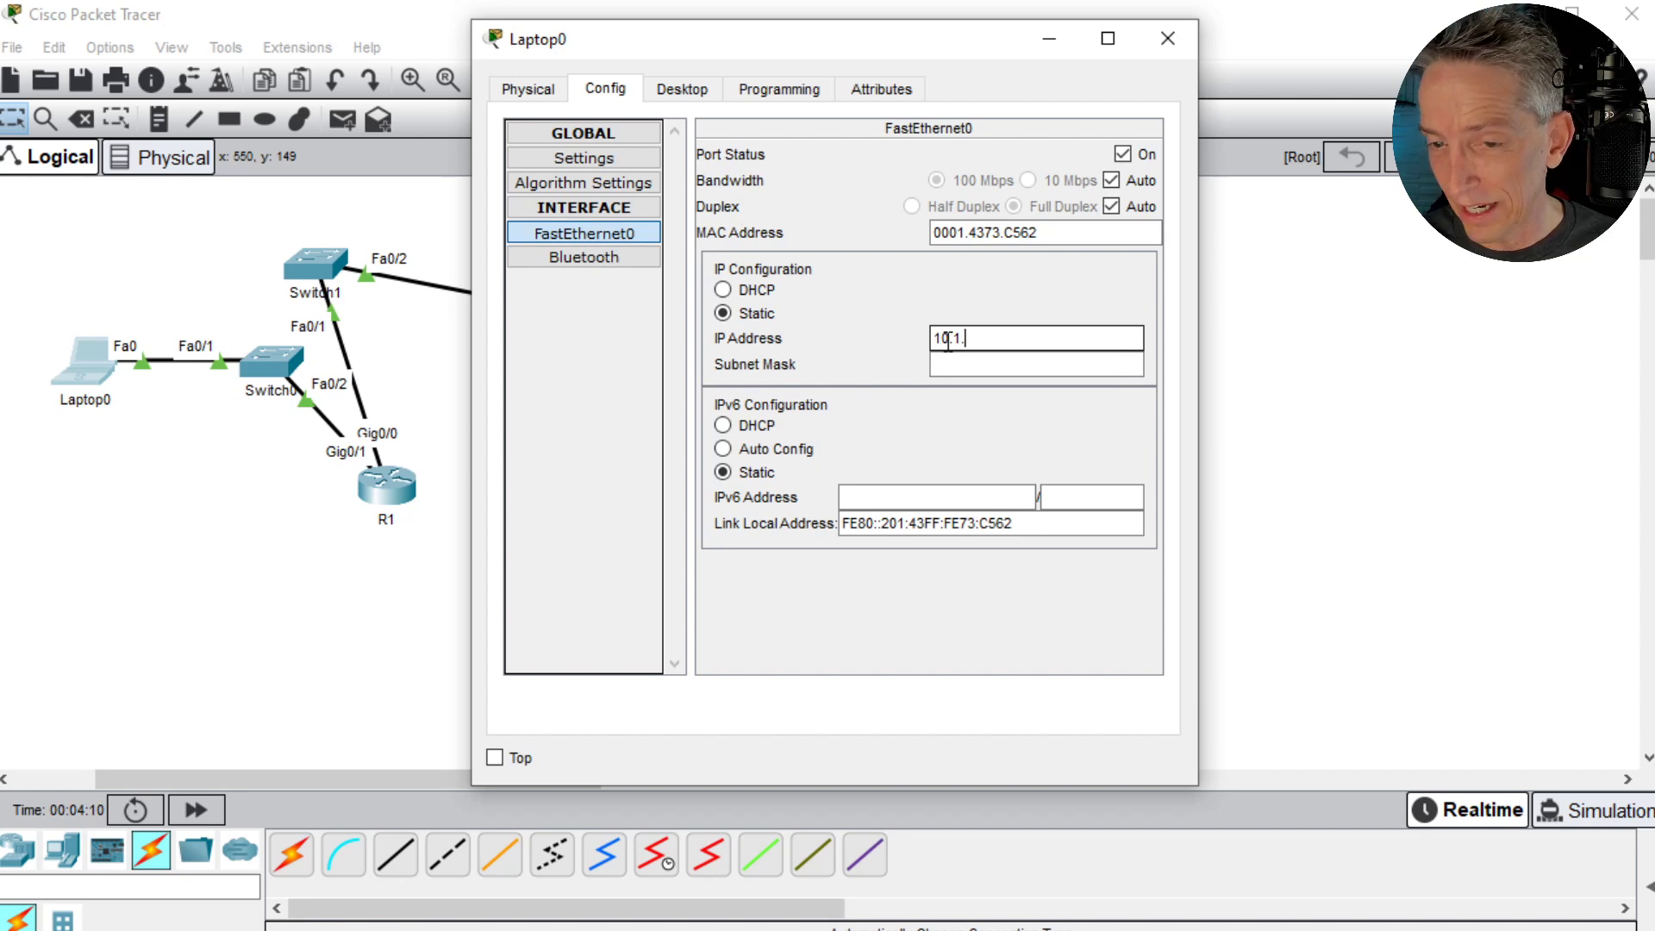
text(0.2)
key(Tab)
text(255.255.255.0)
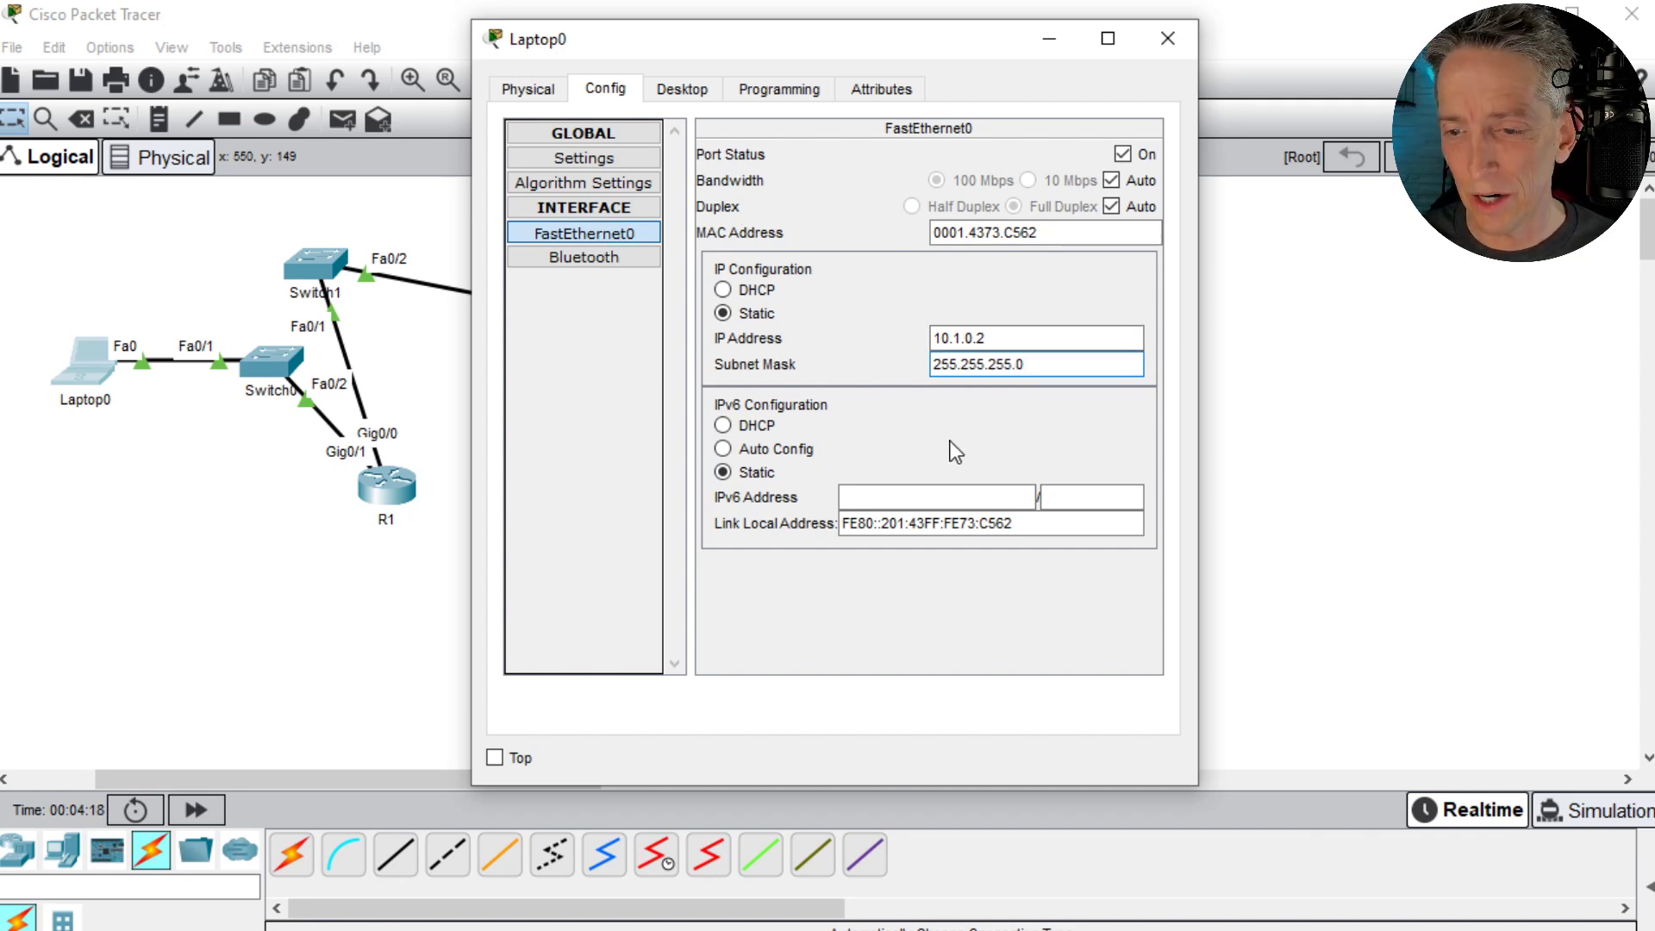
- Set Laptop0's IPv4 default gateway to 10.1.0.1
click(591, 162)
click(848, 380)
text(10.1.0.1)
key(Tab)
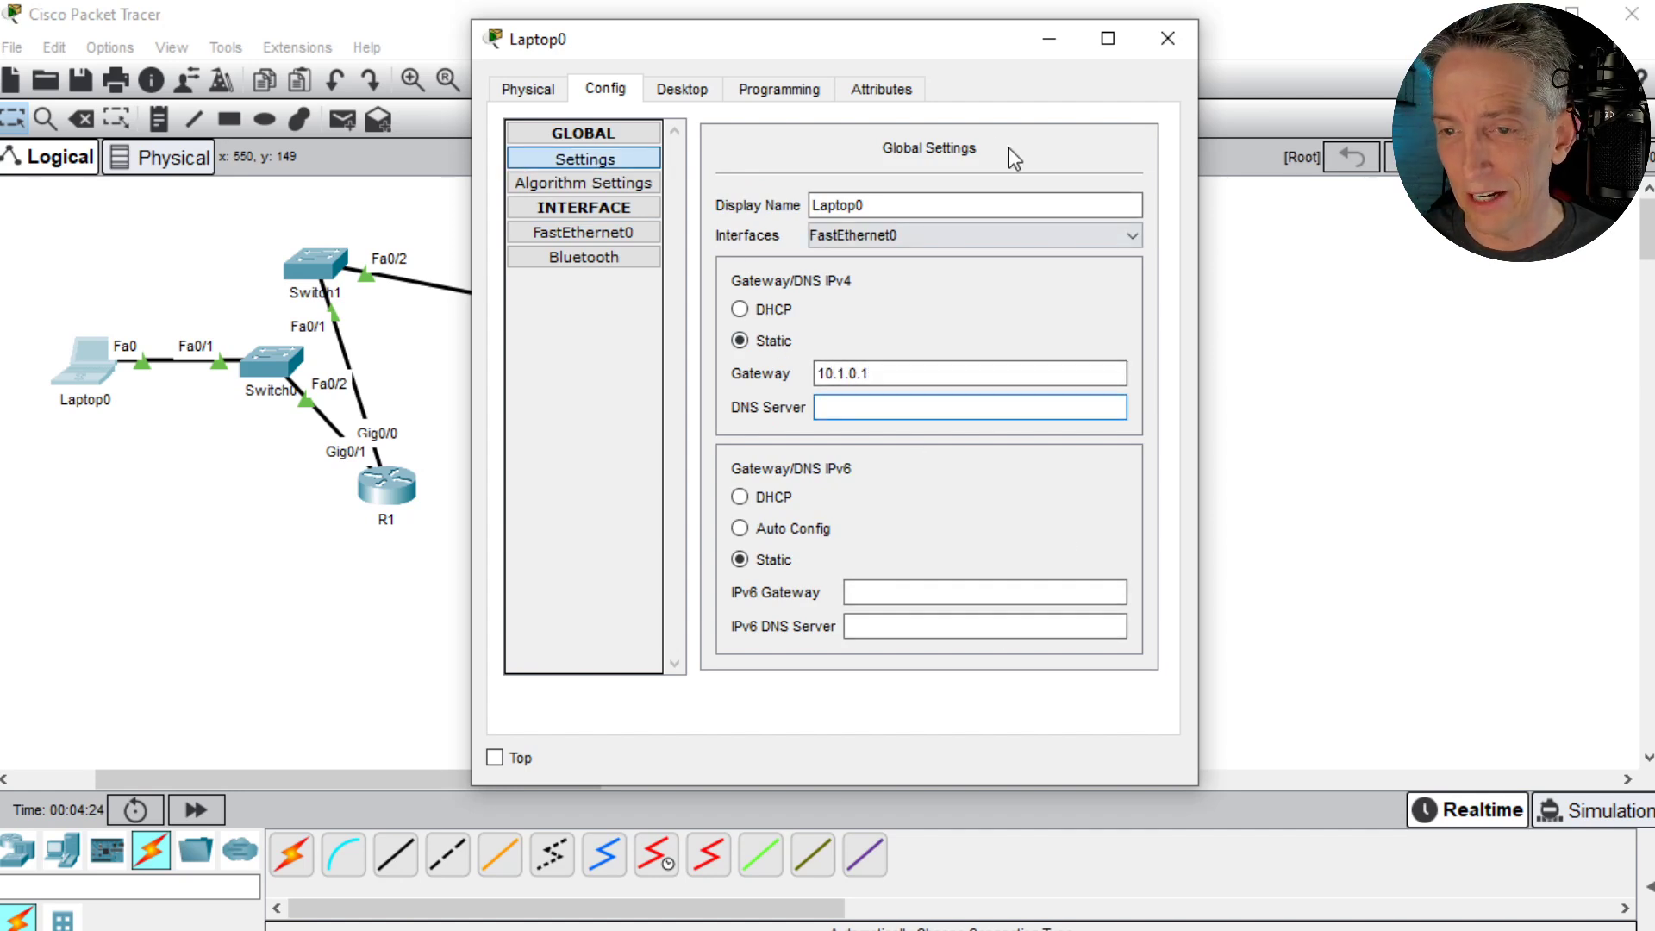
- Close Laptop0's window, check the port summaries of R1 and Laptop0, and view Server0's HTTP service settings
click(1169, 38)
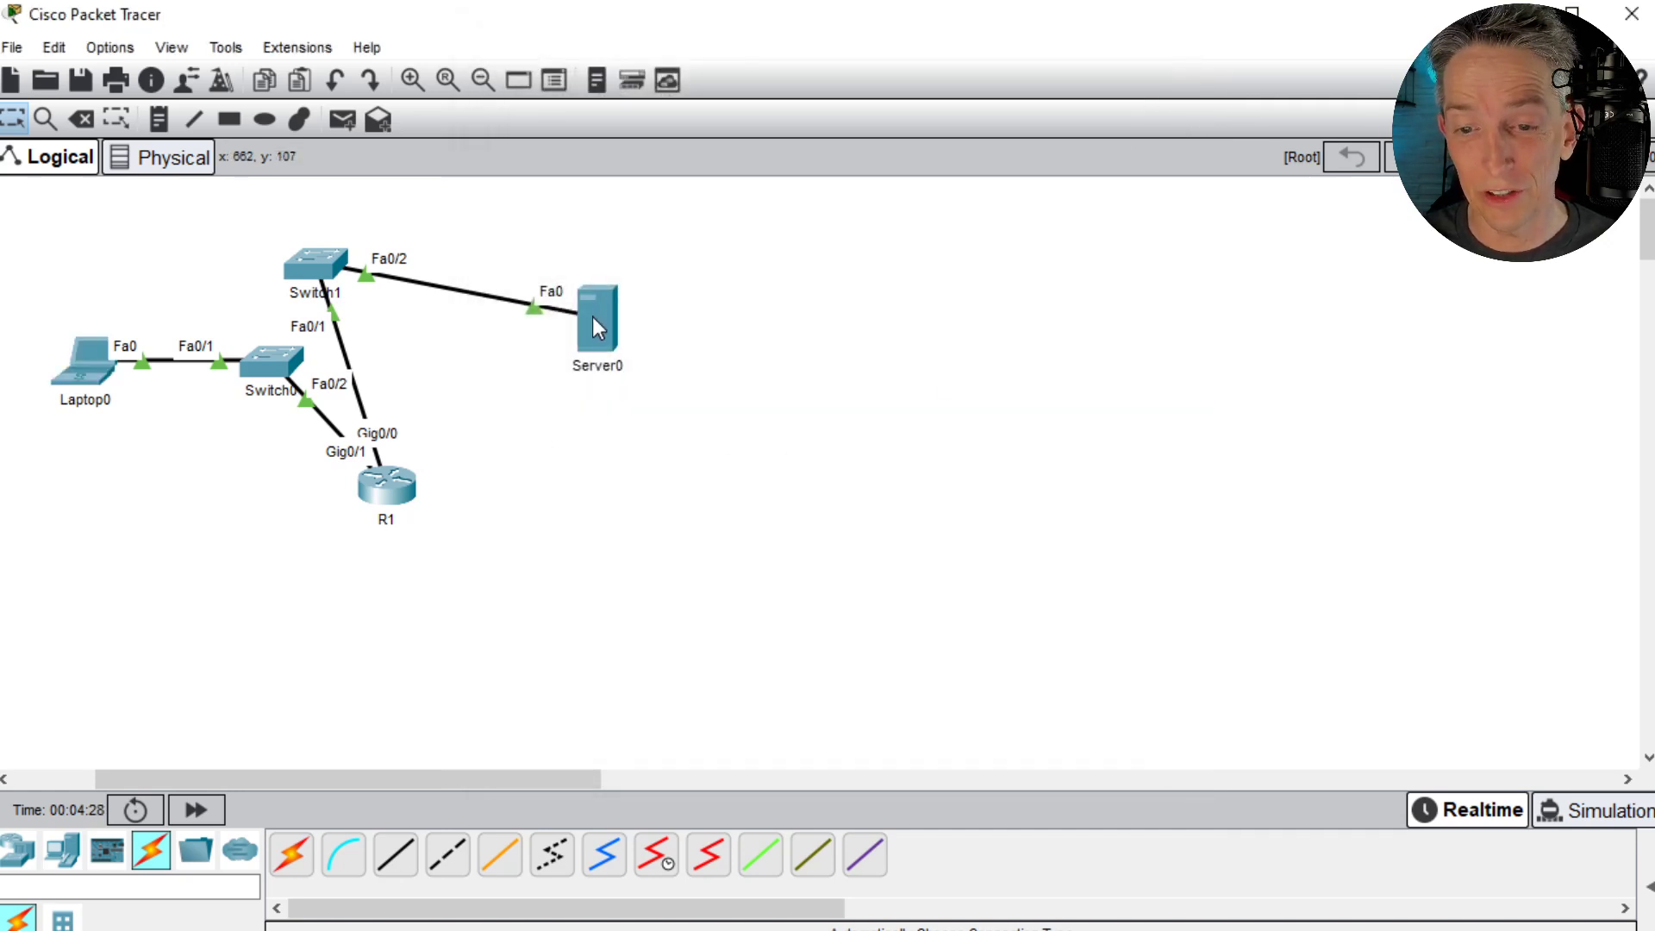
mouse_move(593, 321)
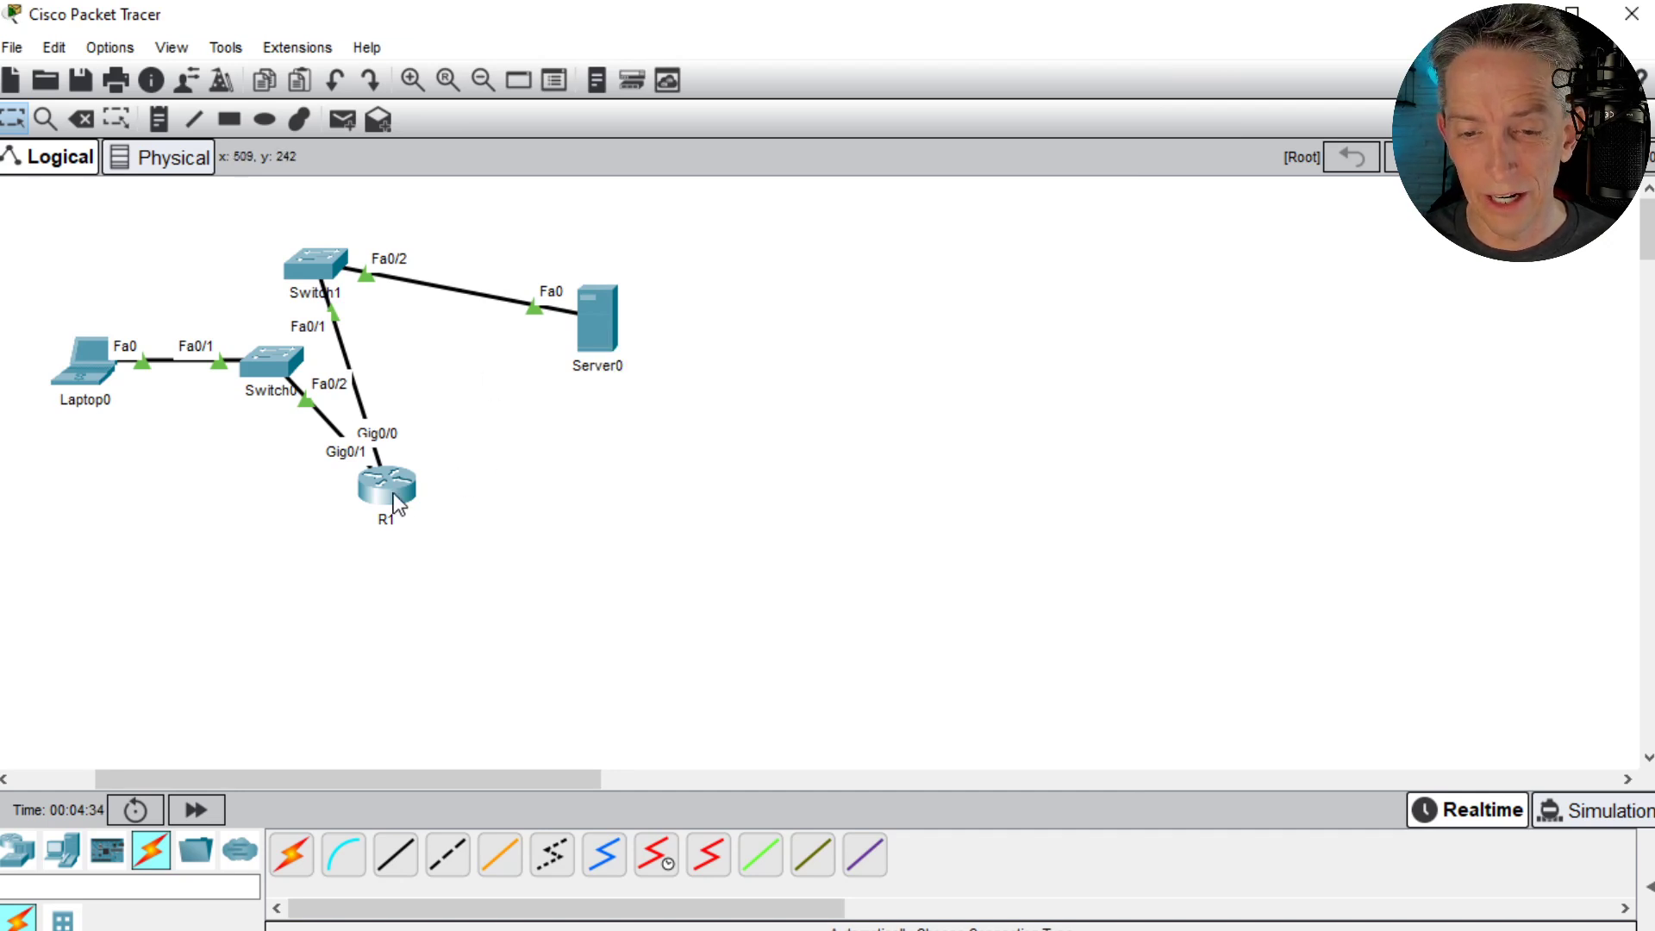
mouse_move(396, 503)
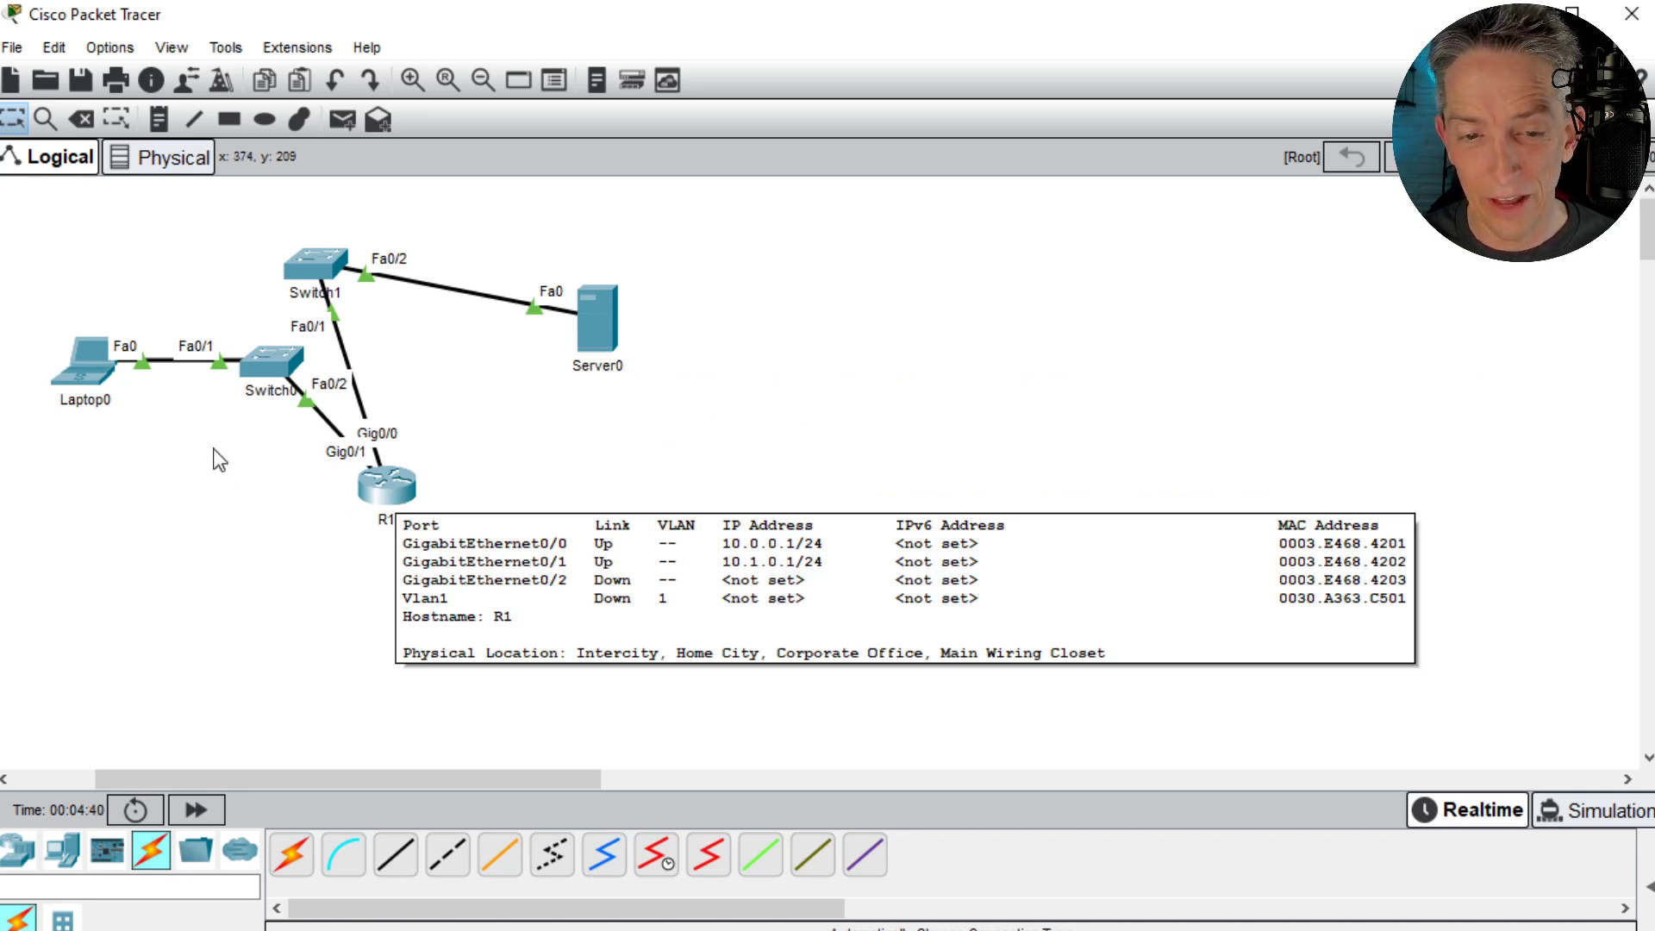
mouse_move(104, 380)
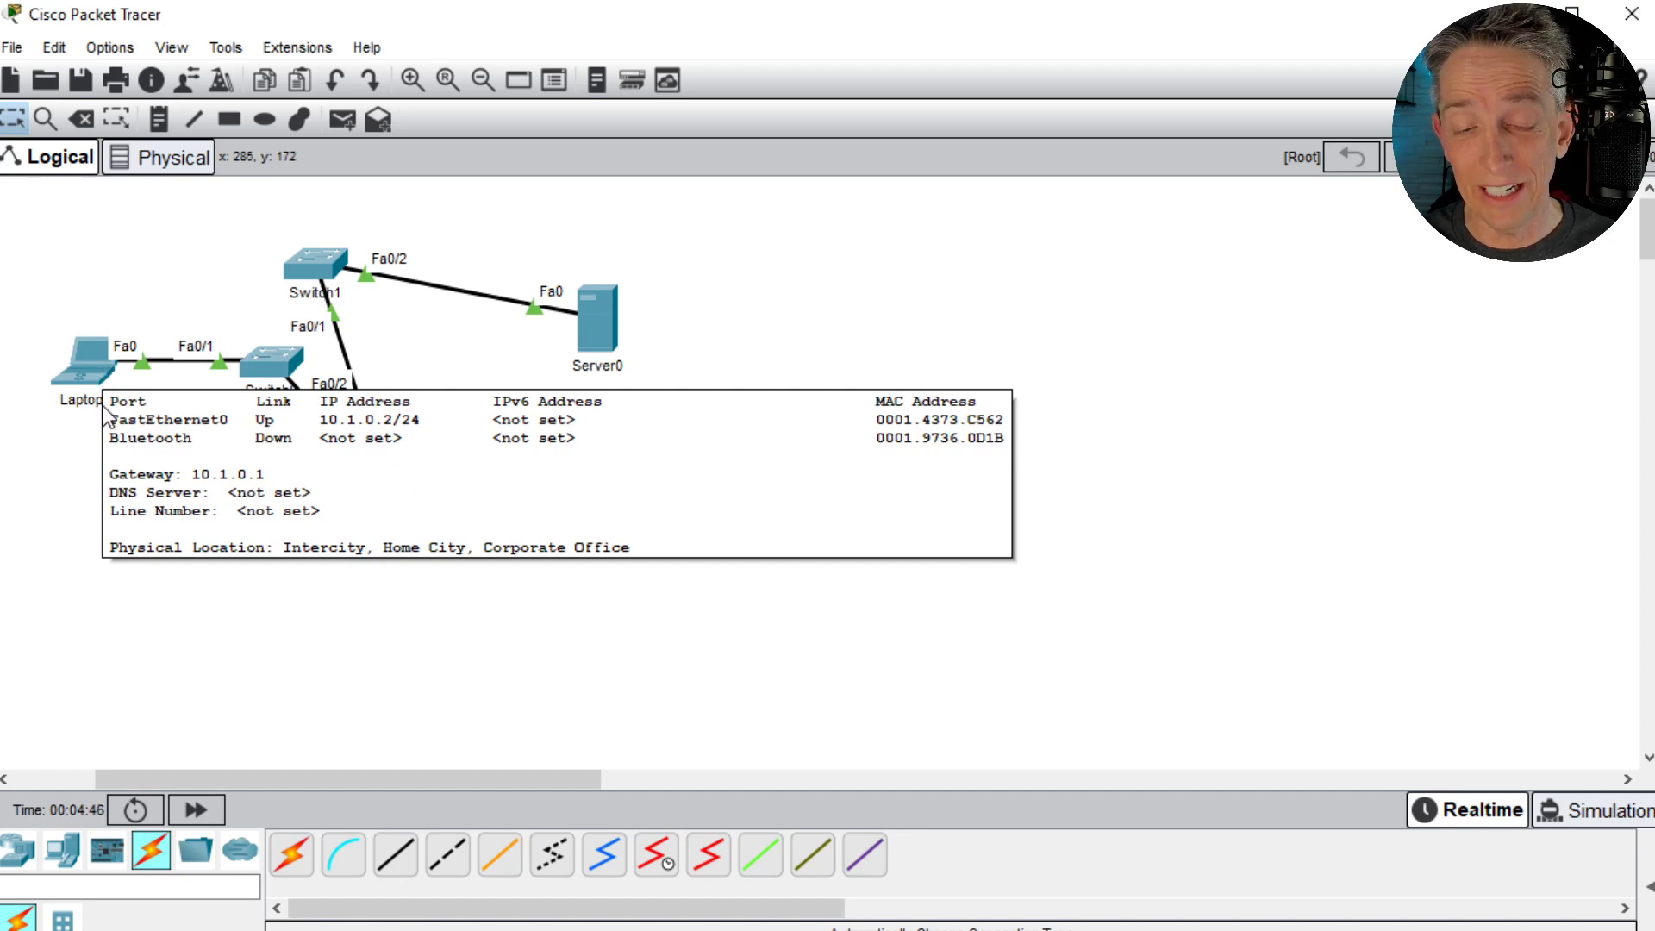
click(601, 335)
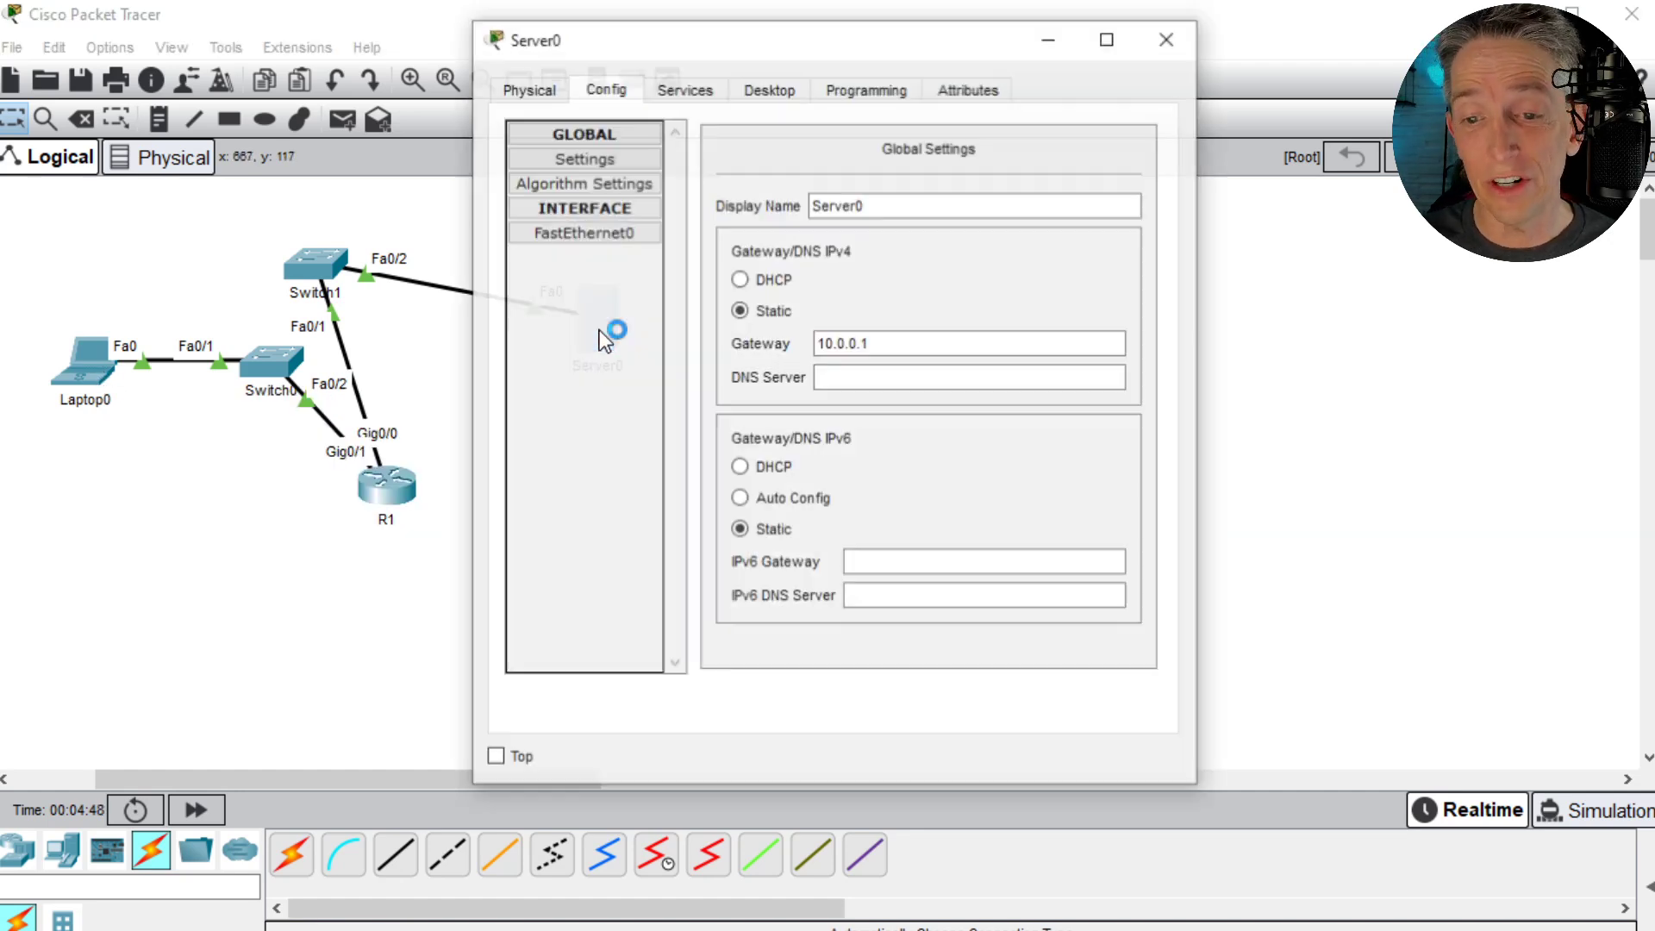
click(685, 90)
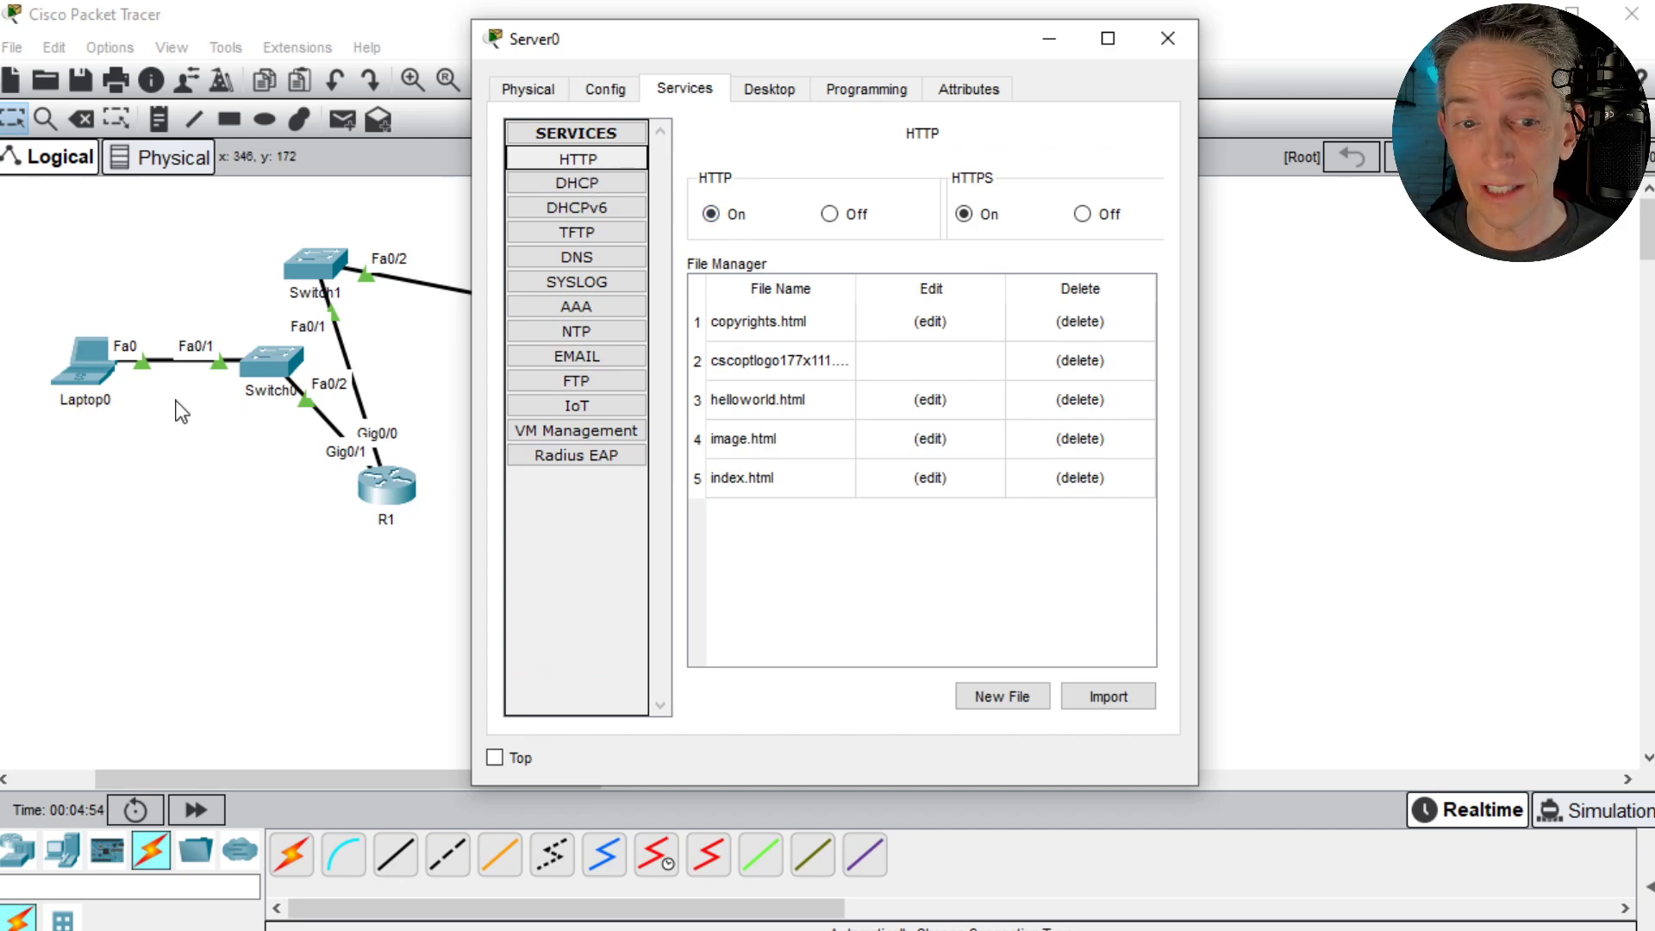
- Try to load 10.0.0.2 in Laptop0's web browser, then close the browser
click(95, 369)
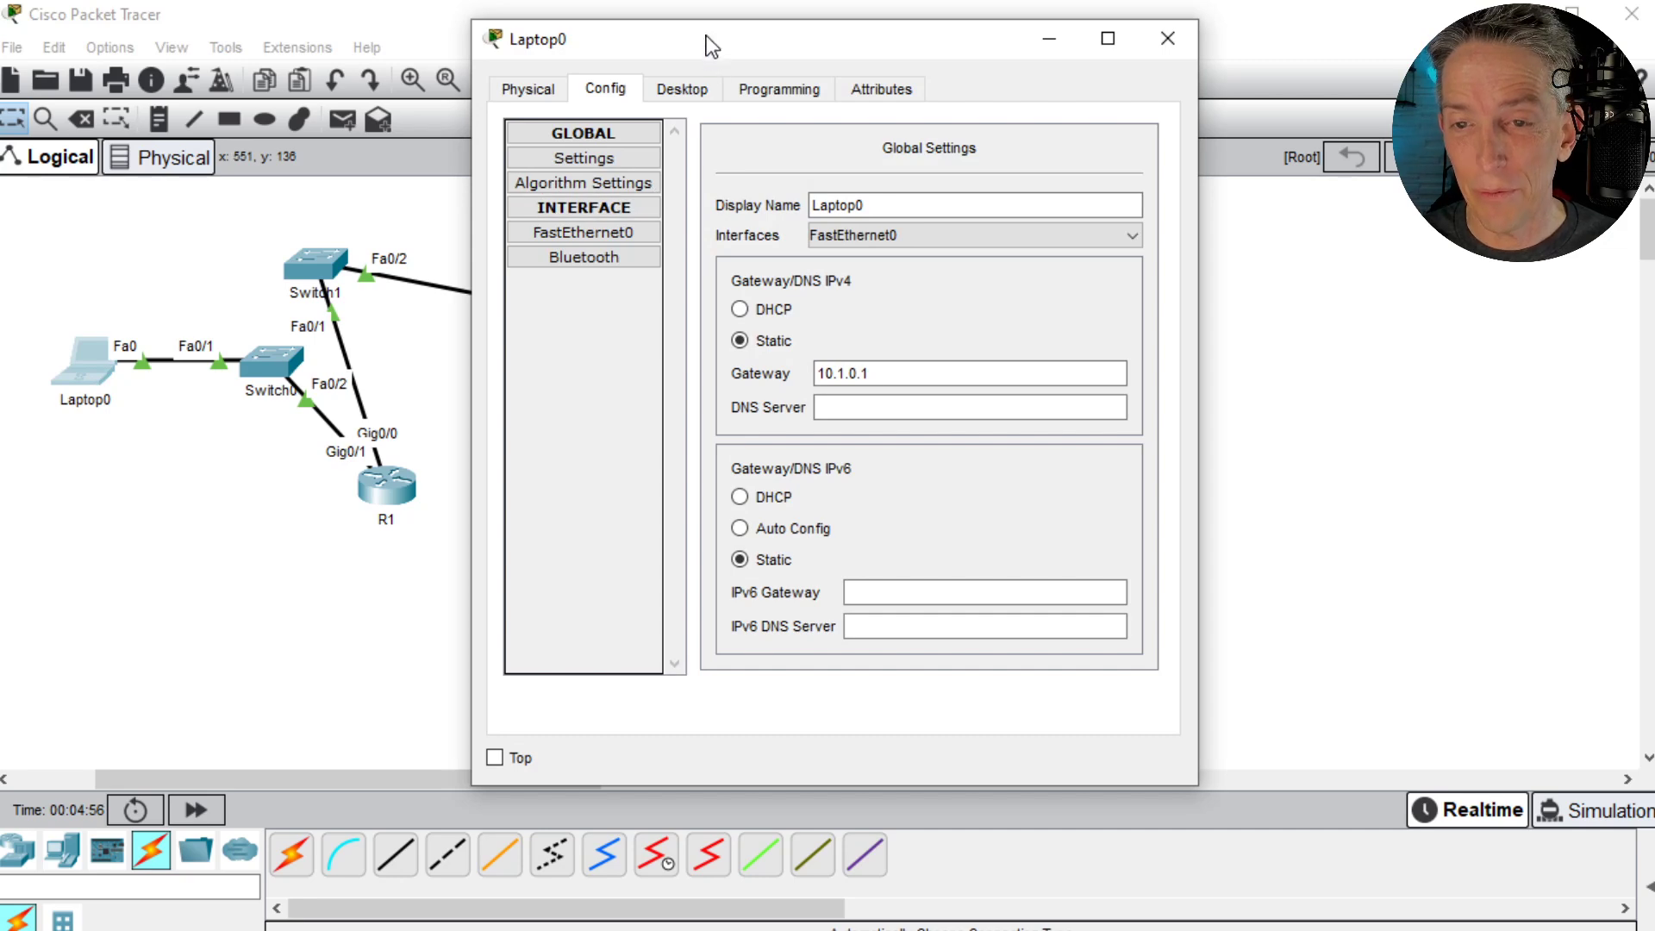
drag(706, 43, 836, 95)
click(819, 140)
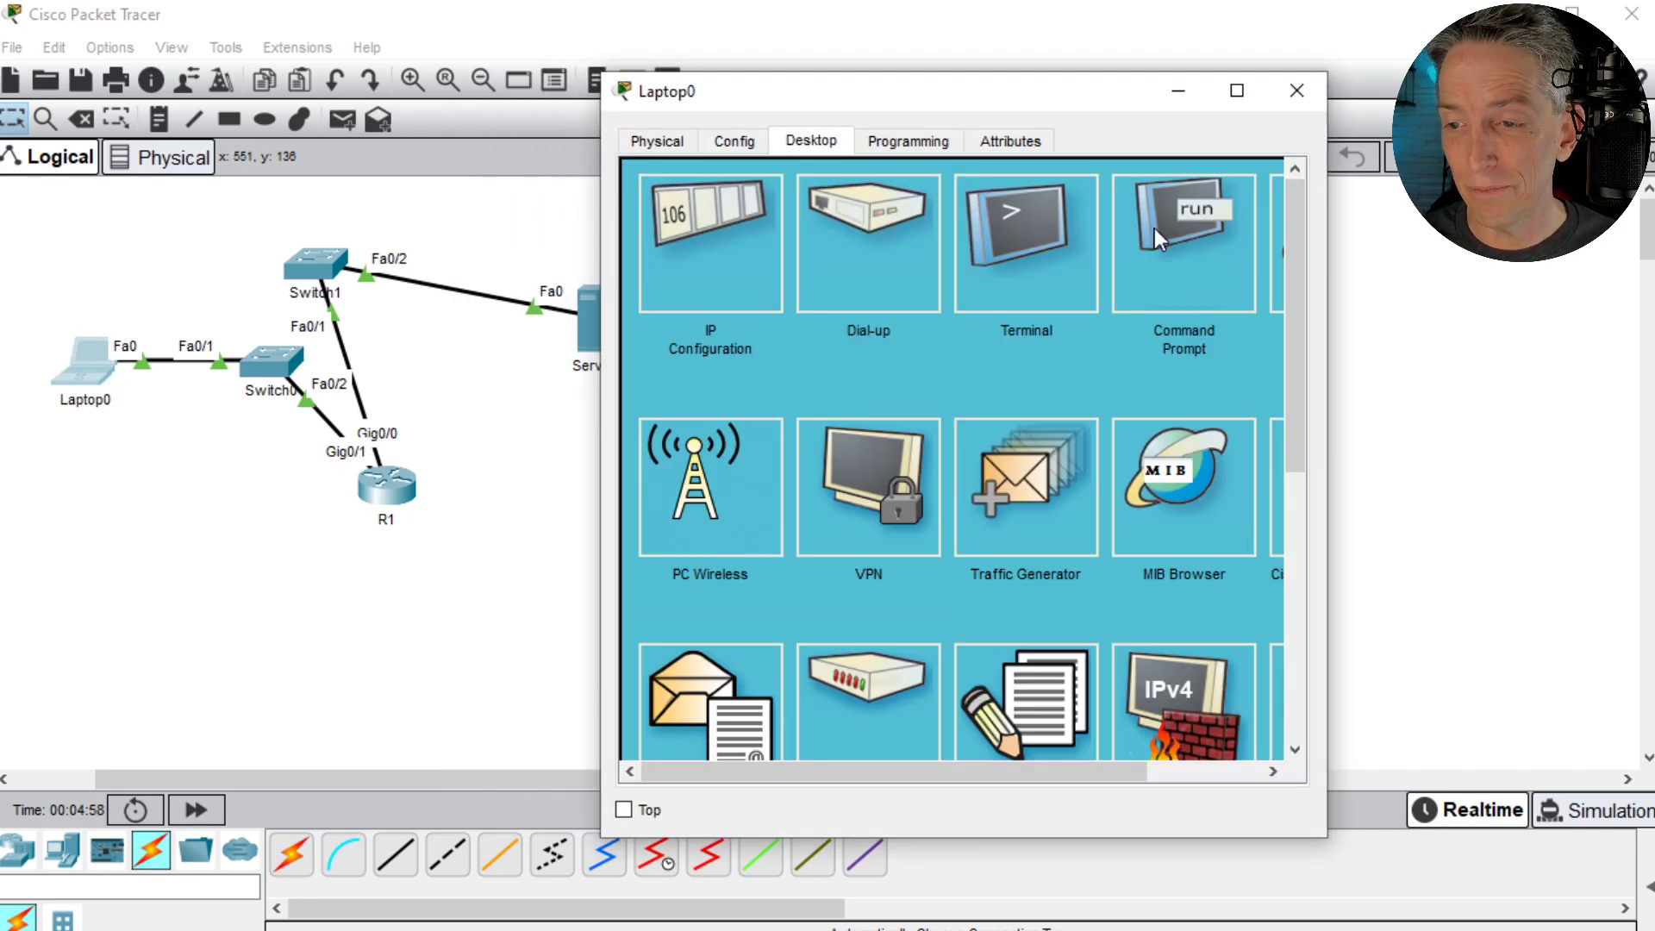
drag(1029, 778, 1161, 644)
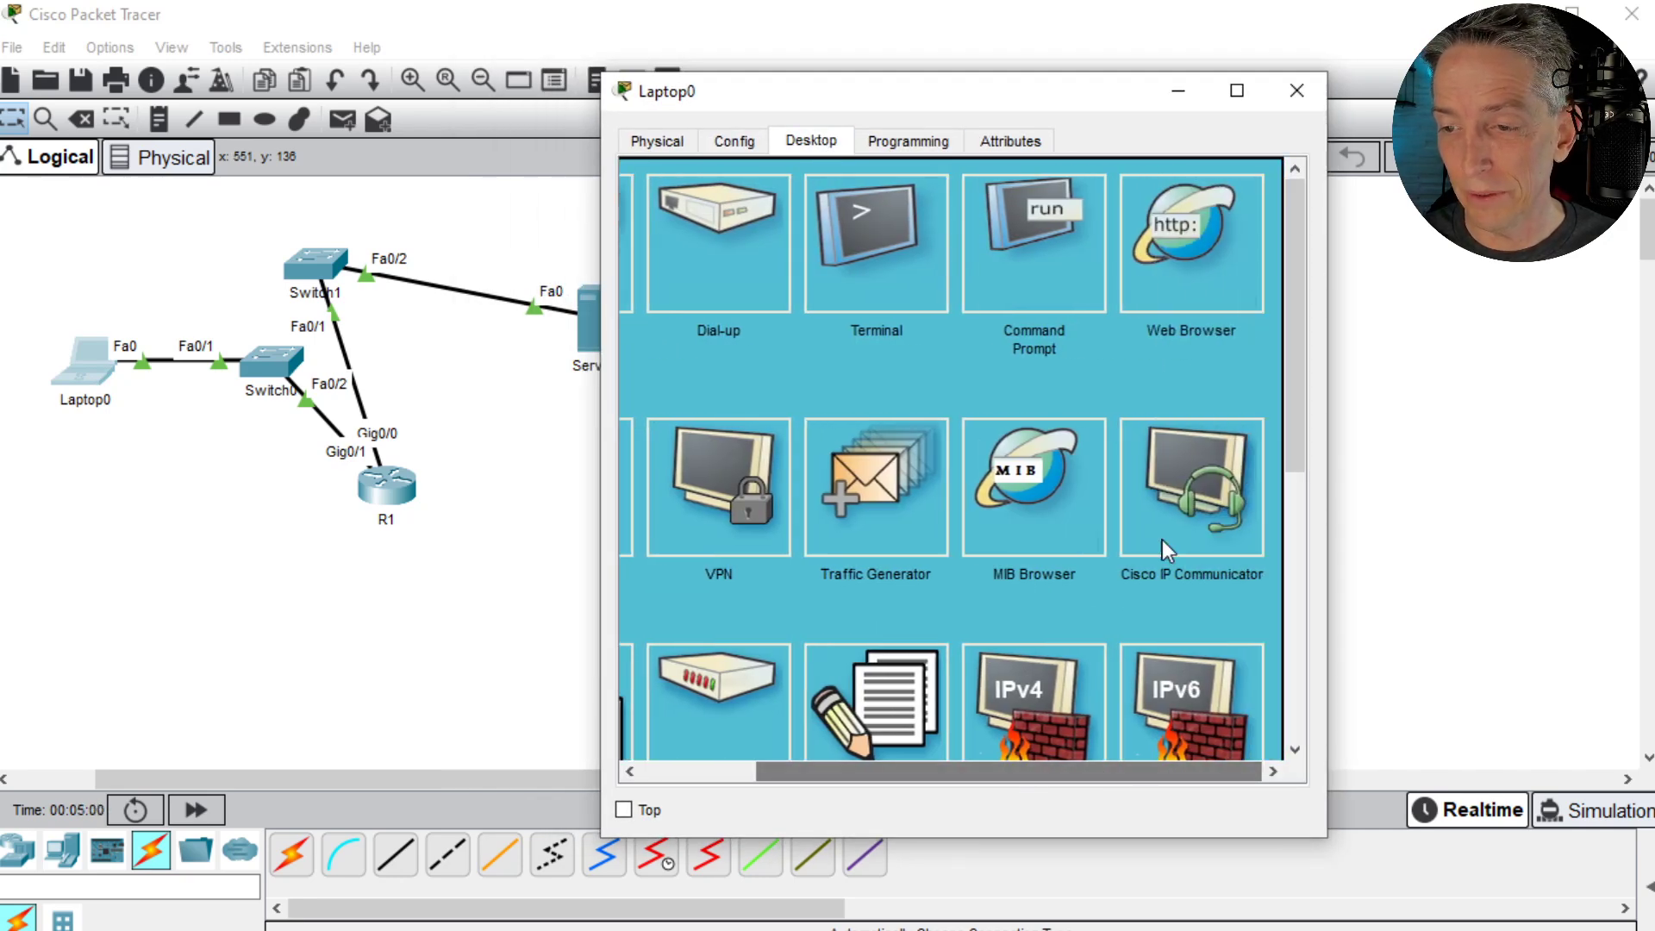
click(1176, 235)
click(844, 216)
text(10.0)
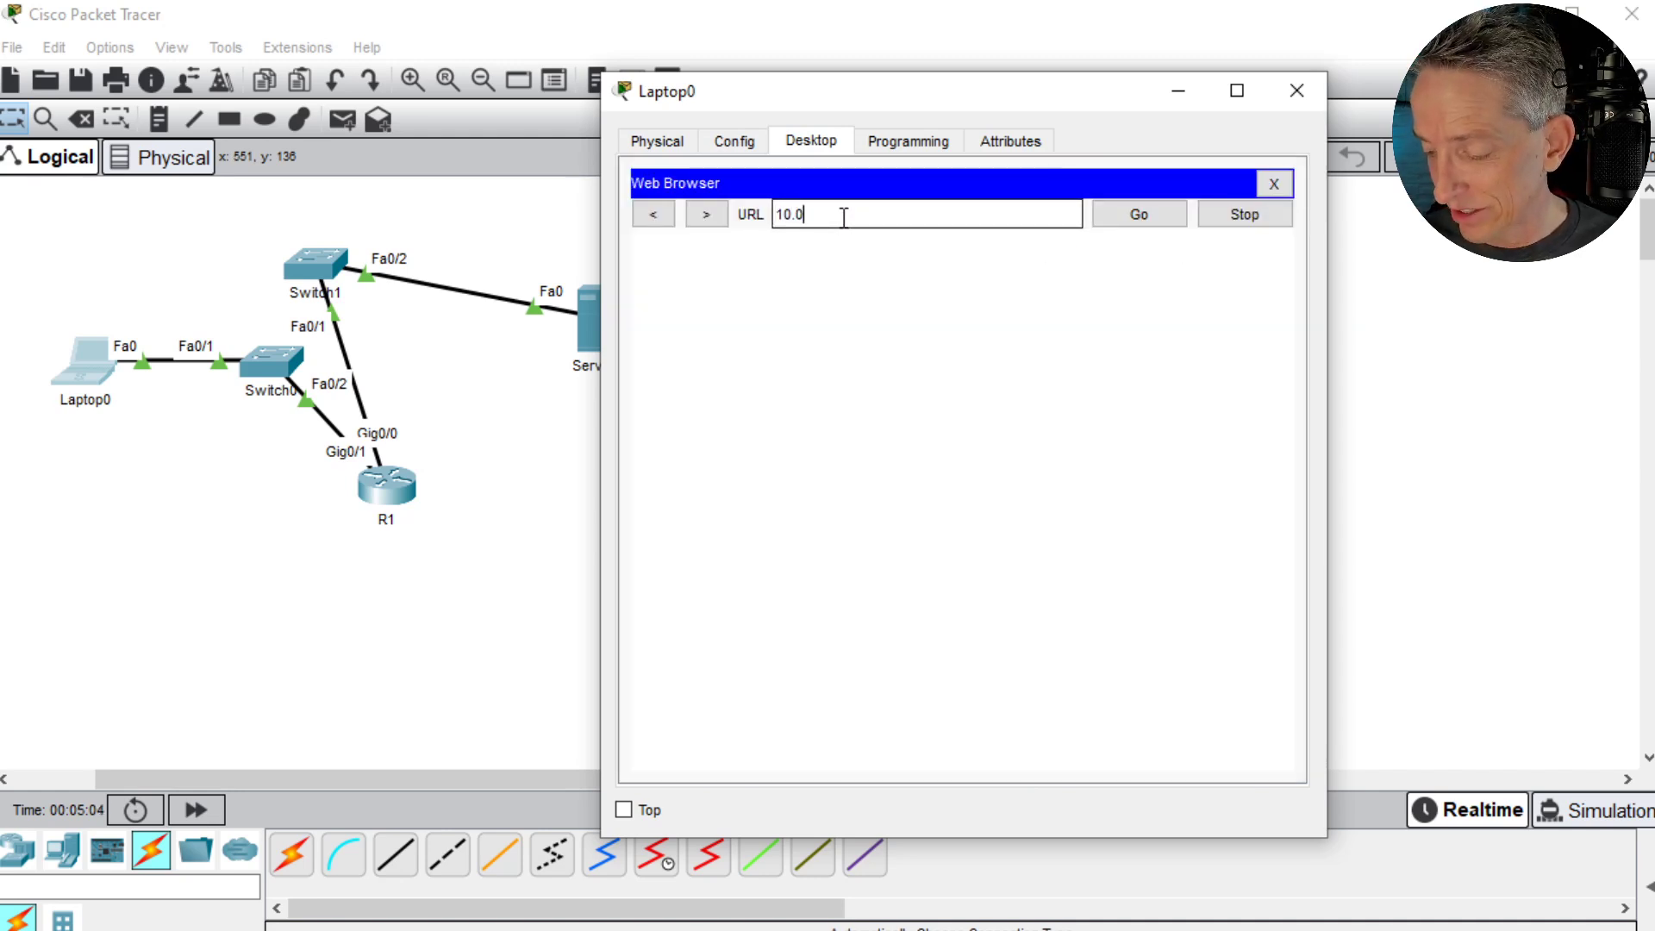
text(.0.0)
key(Return)
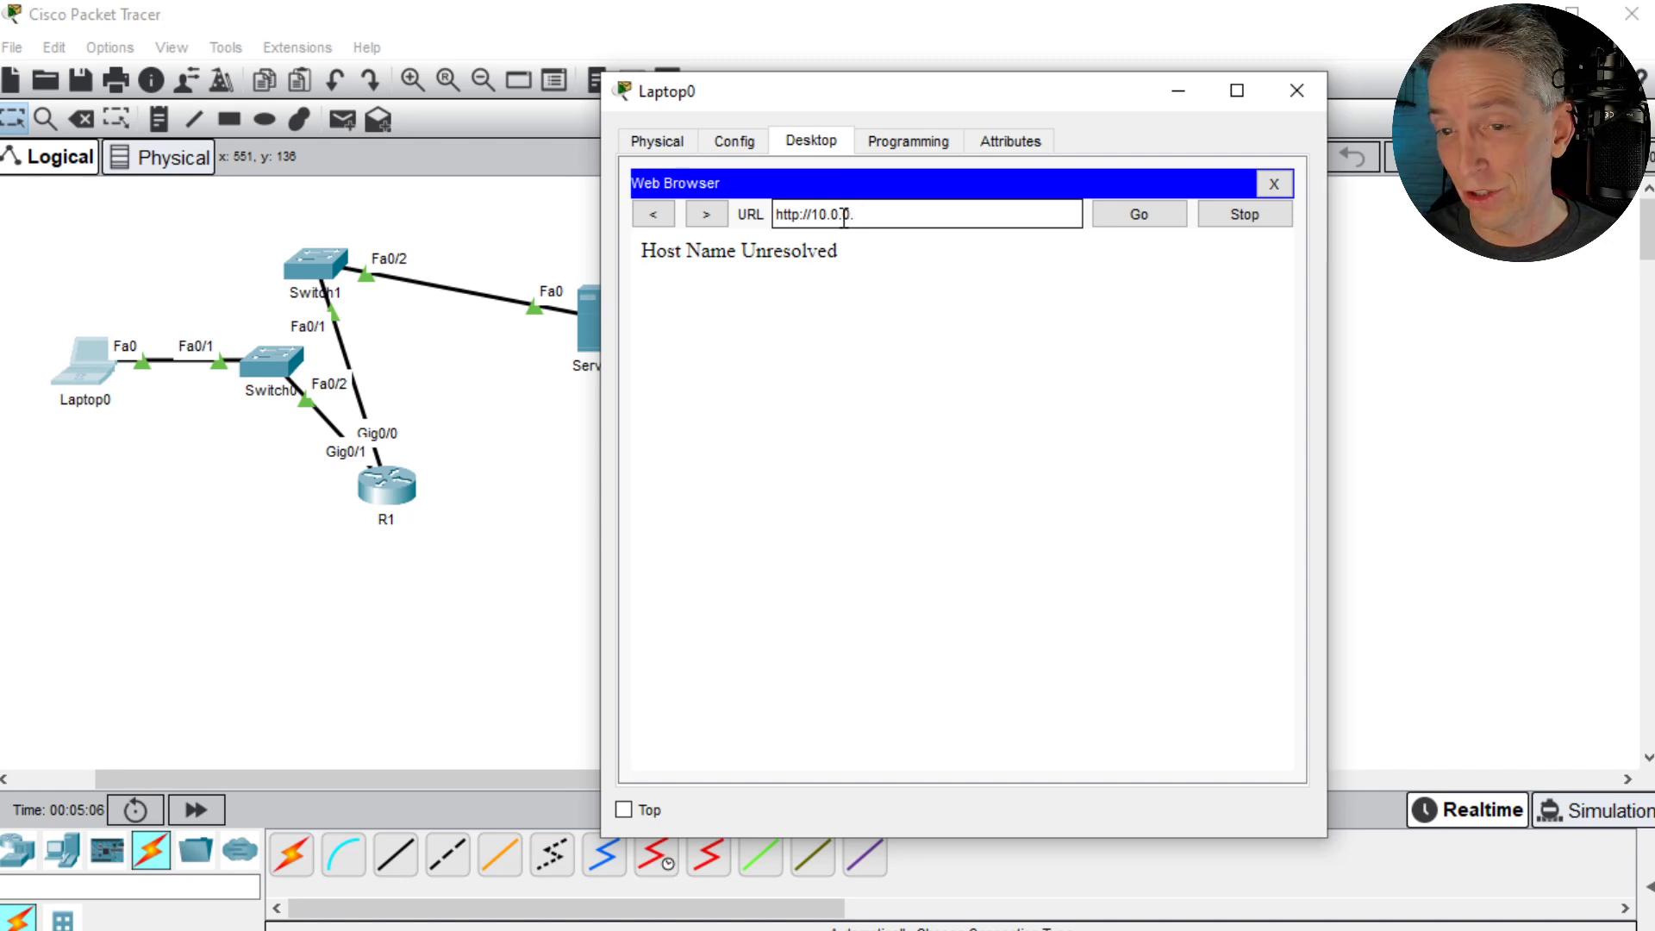
text(2)
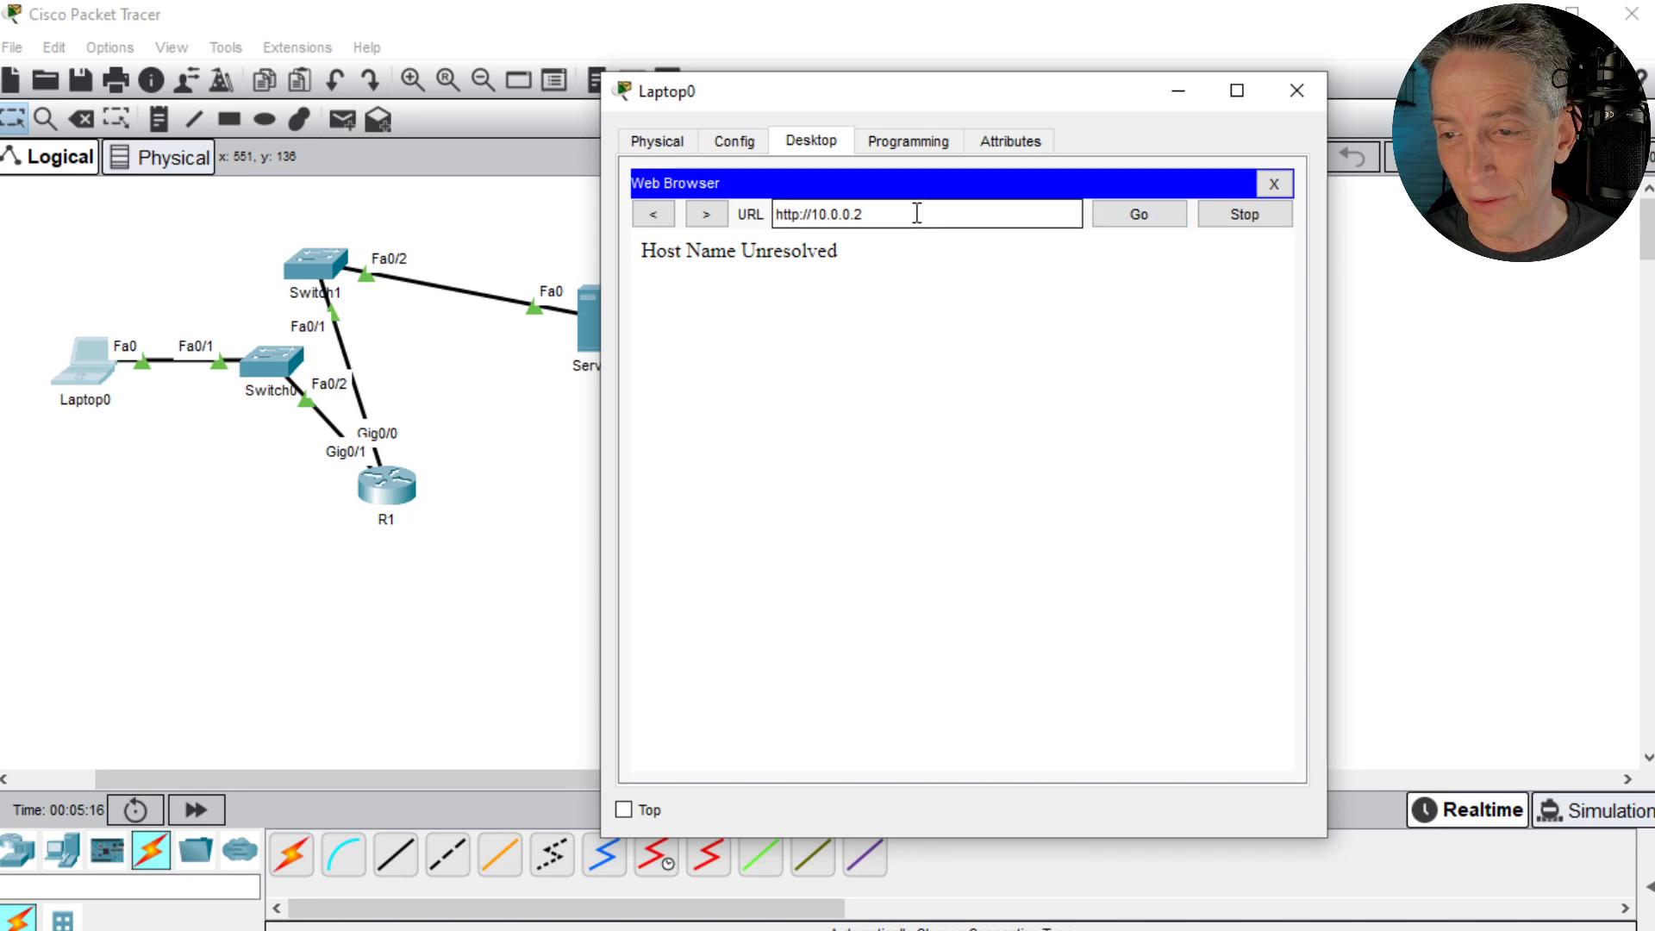
click(1274, 184)
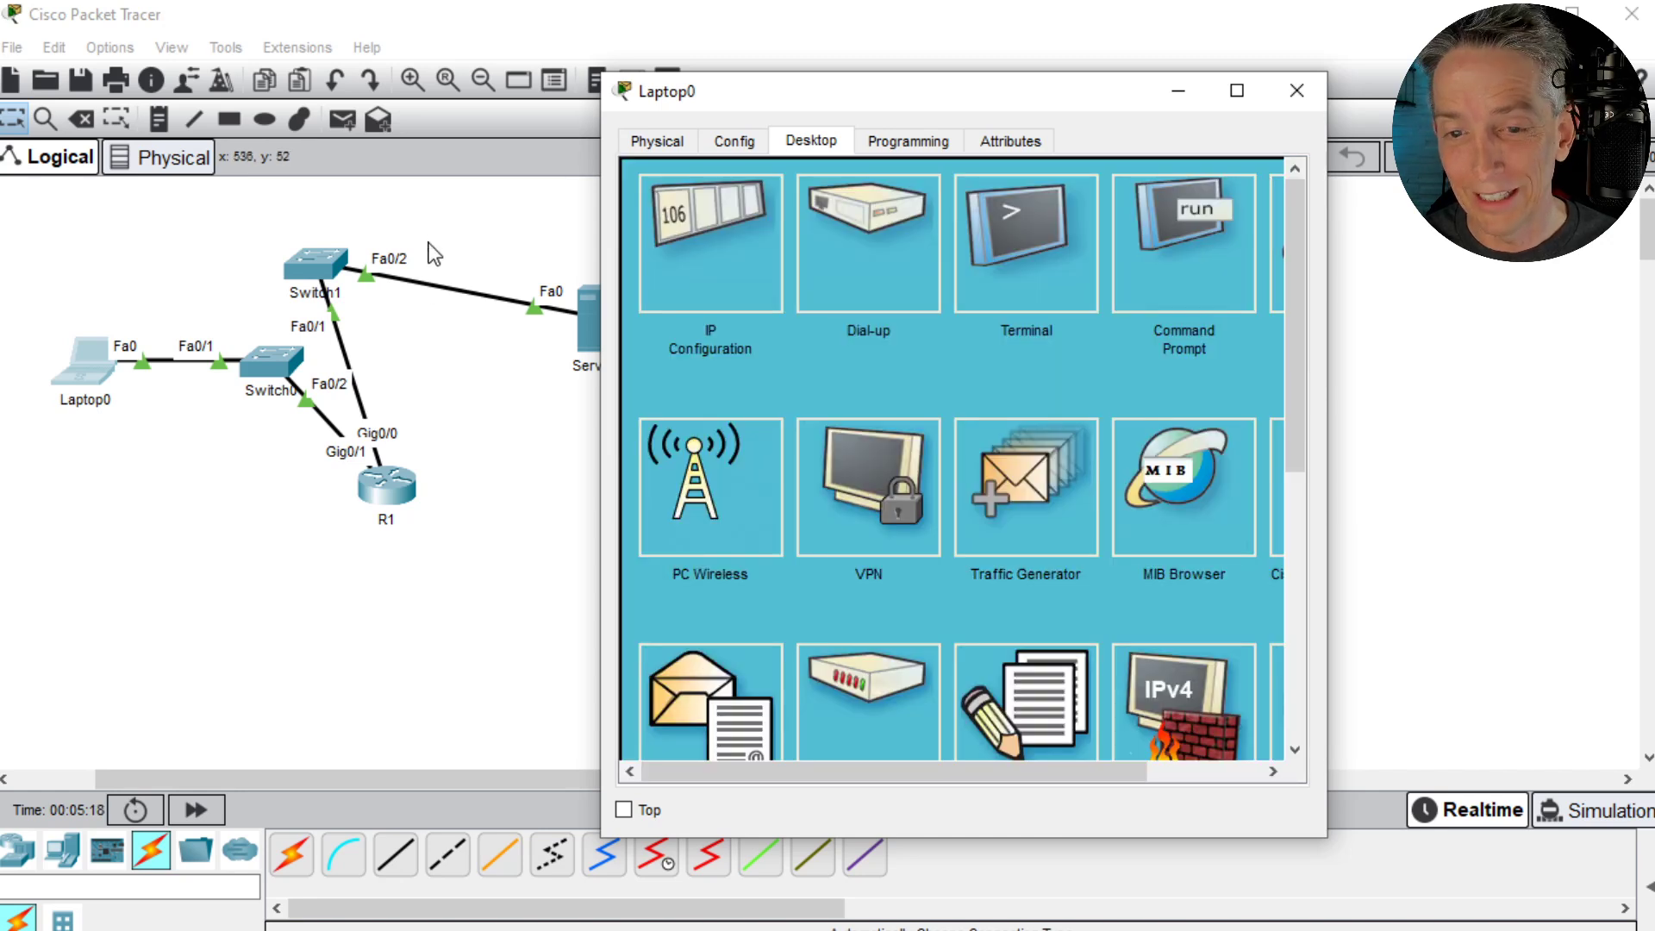
- Review the devices' port summaries in the topology and move R1 slightly upward
click(574, 281)
mouse_move(603, 325)
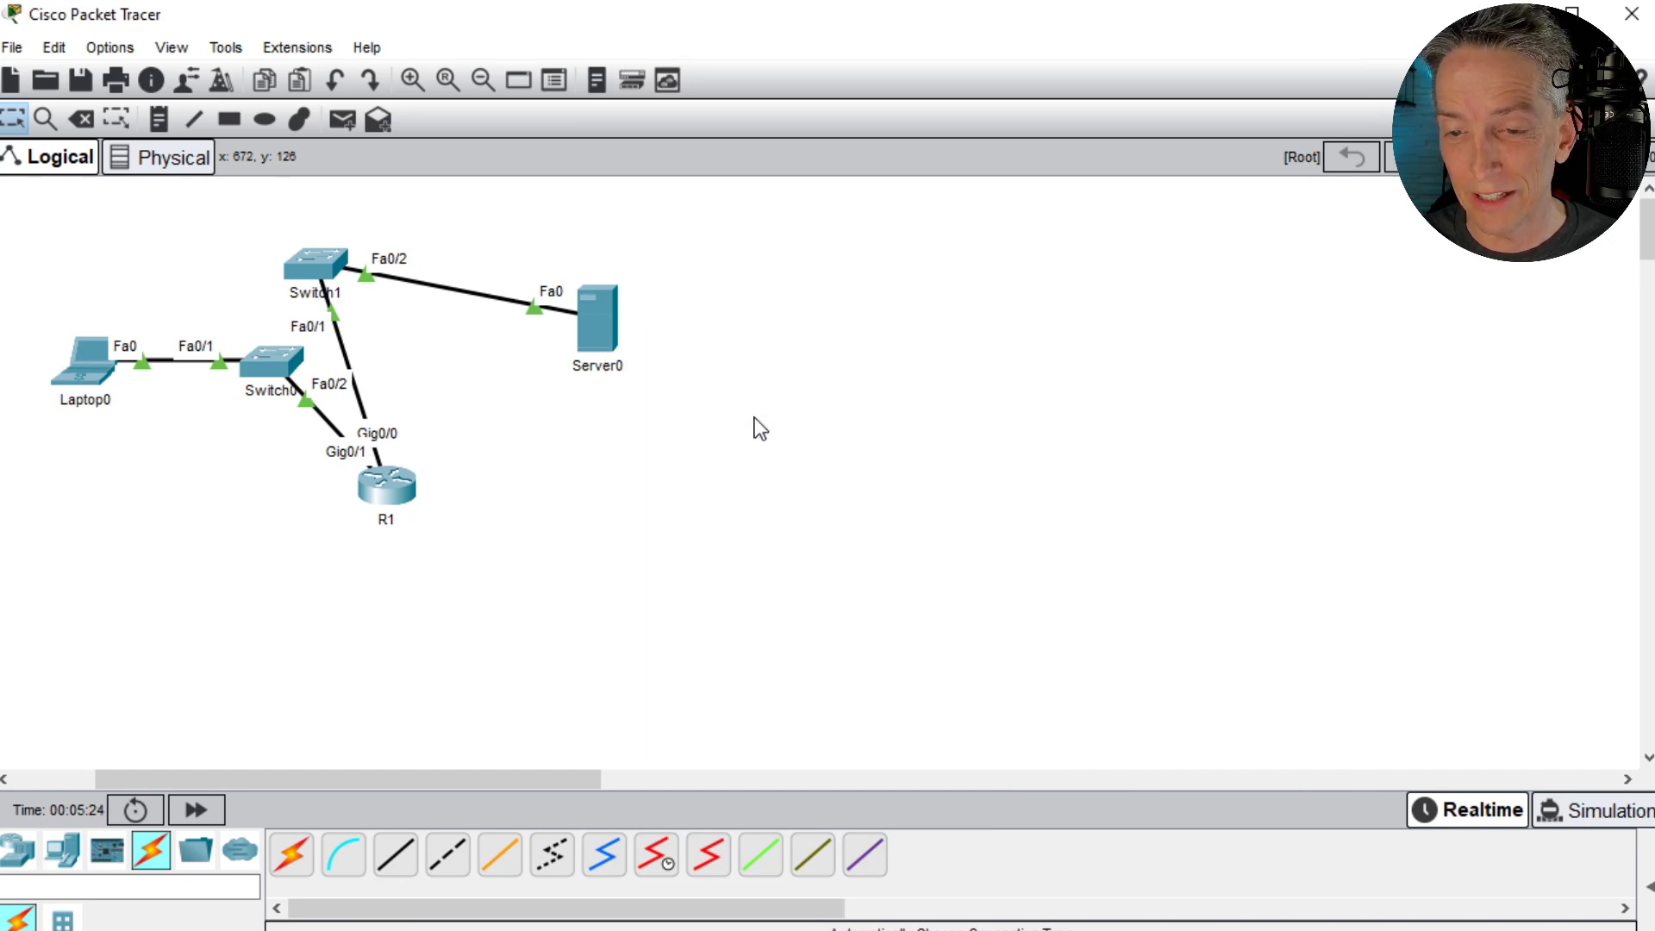
mouse_move(96, 375)
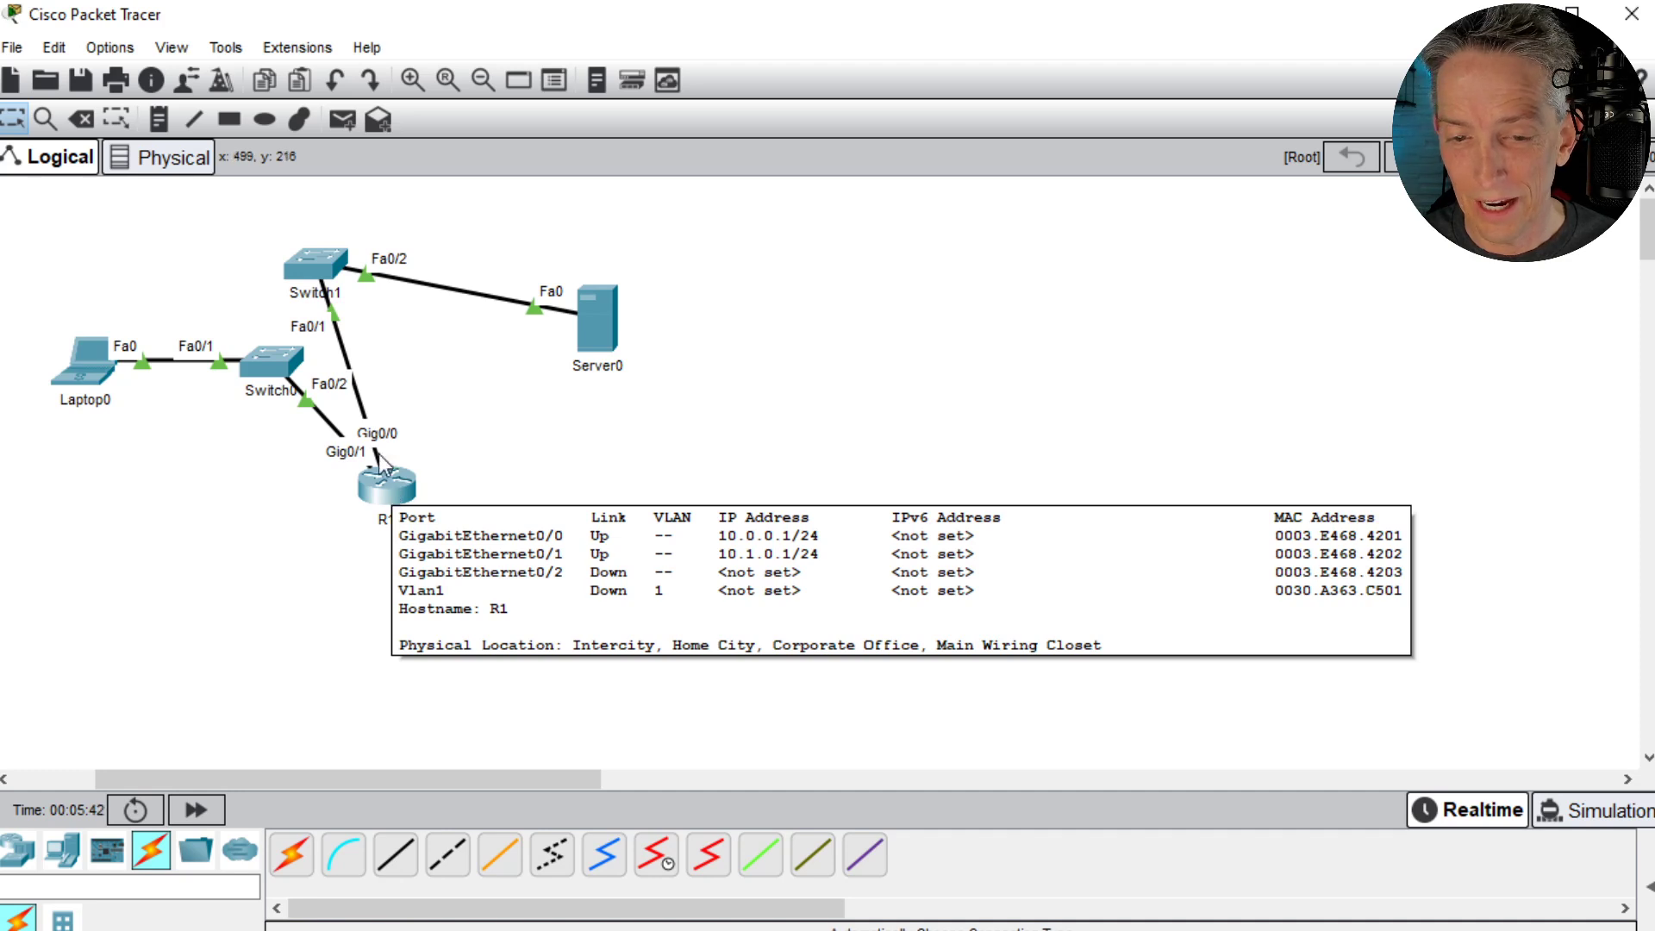
drag(396, 489, 406, 453)
click(121, 371)
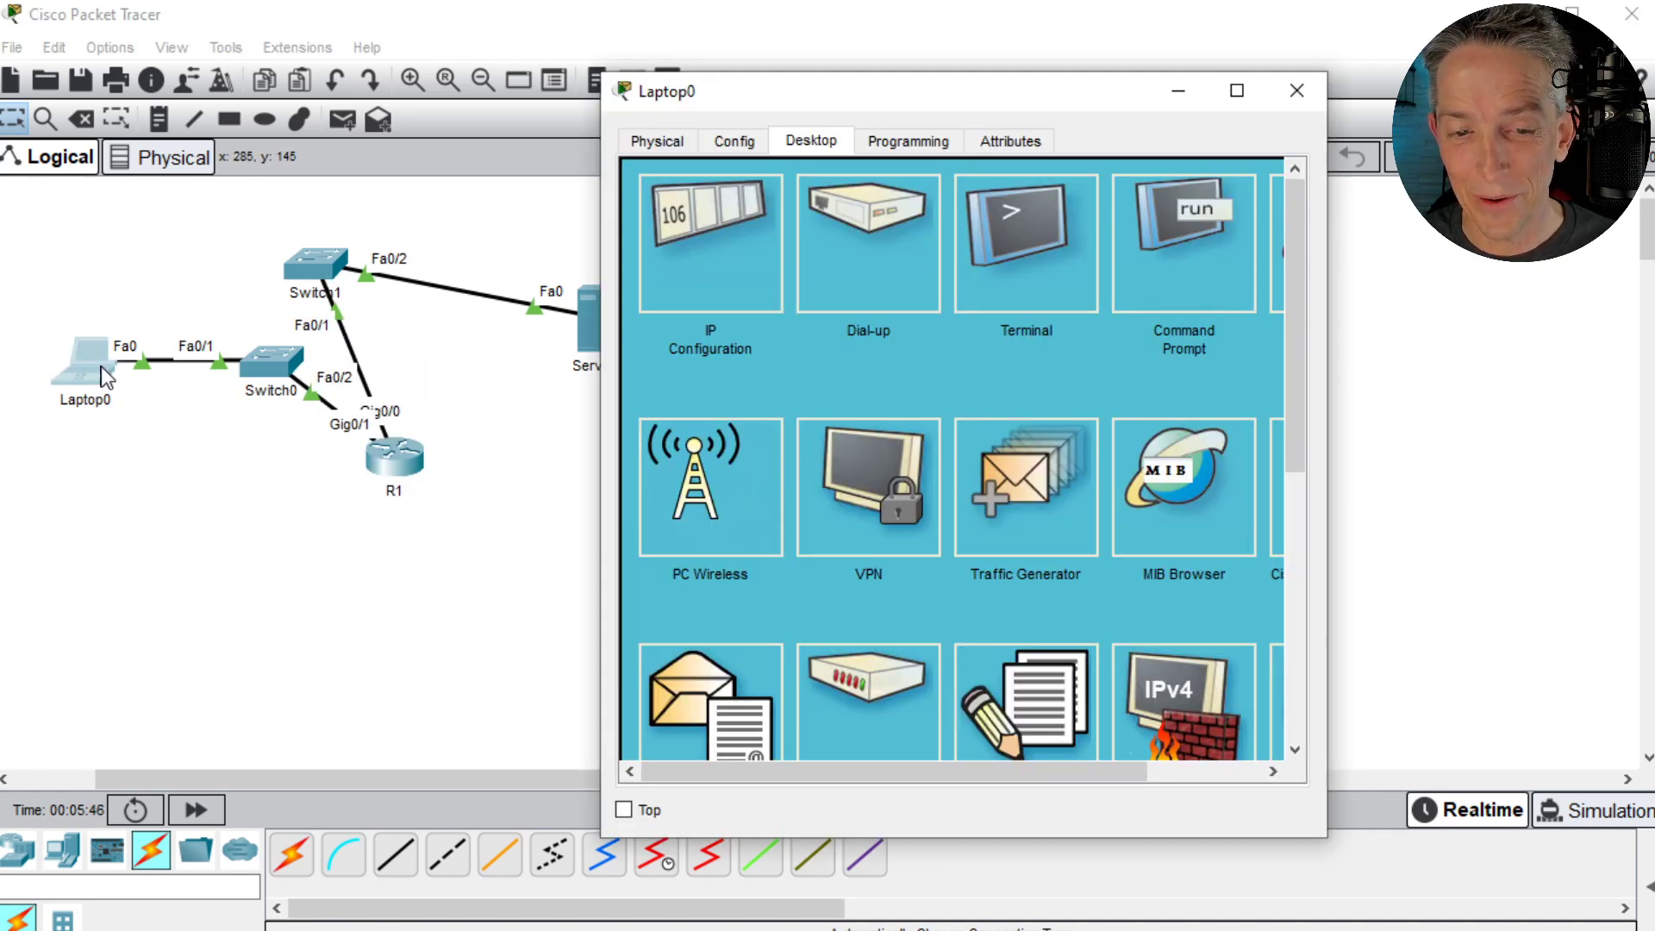
click(1228, 773)
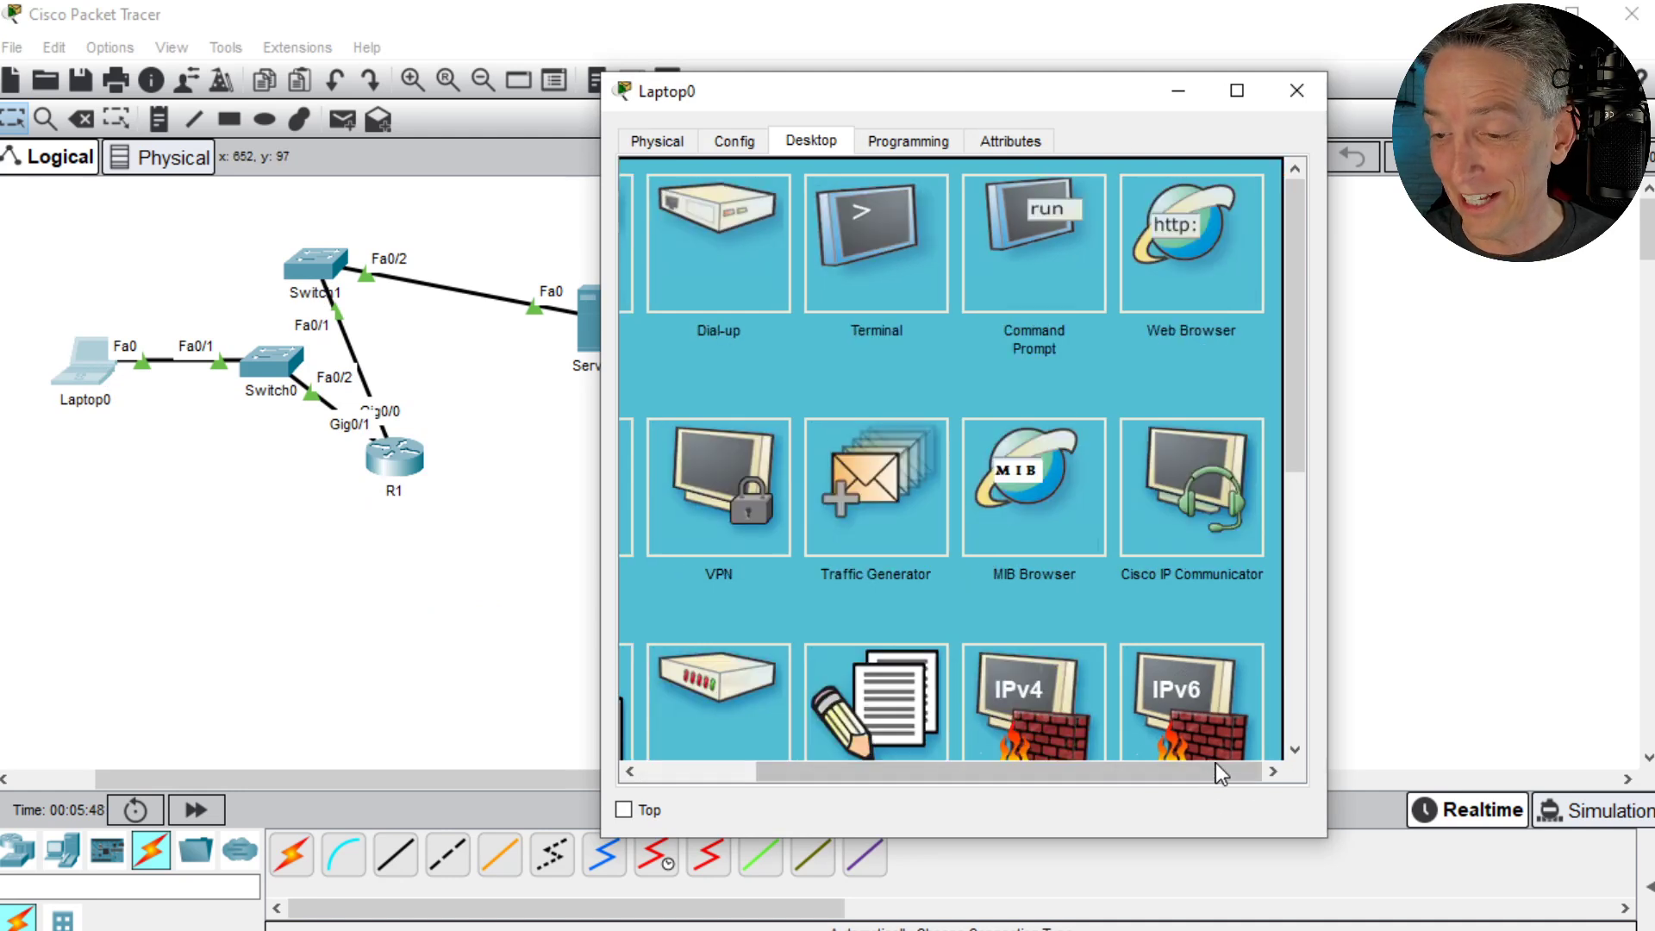
click(1176, 246)
click(869, 215)
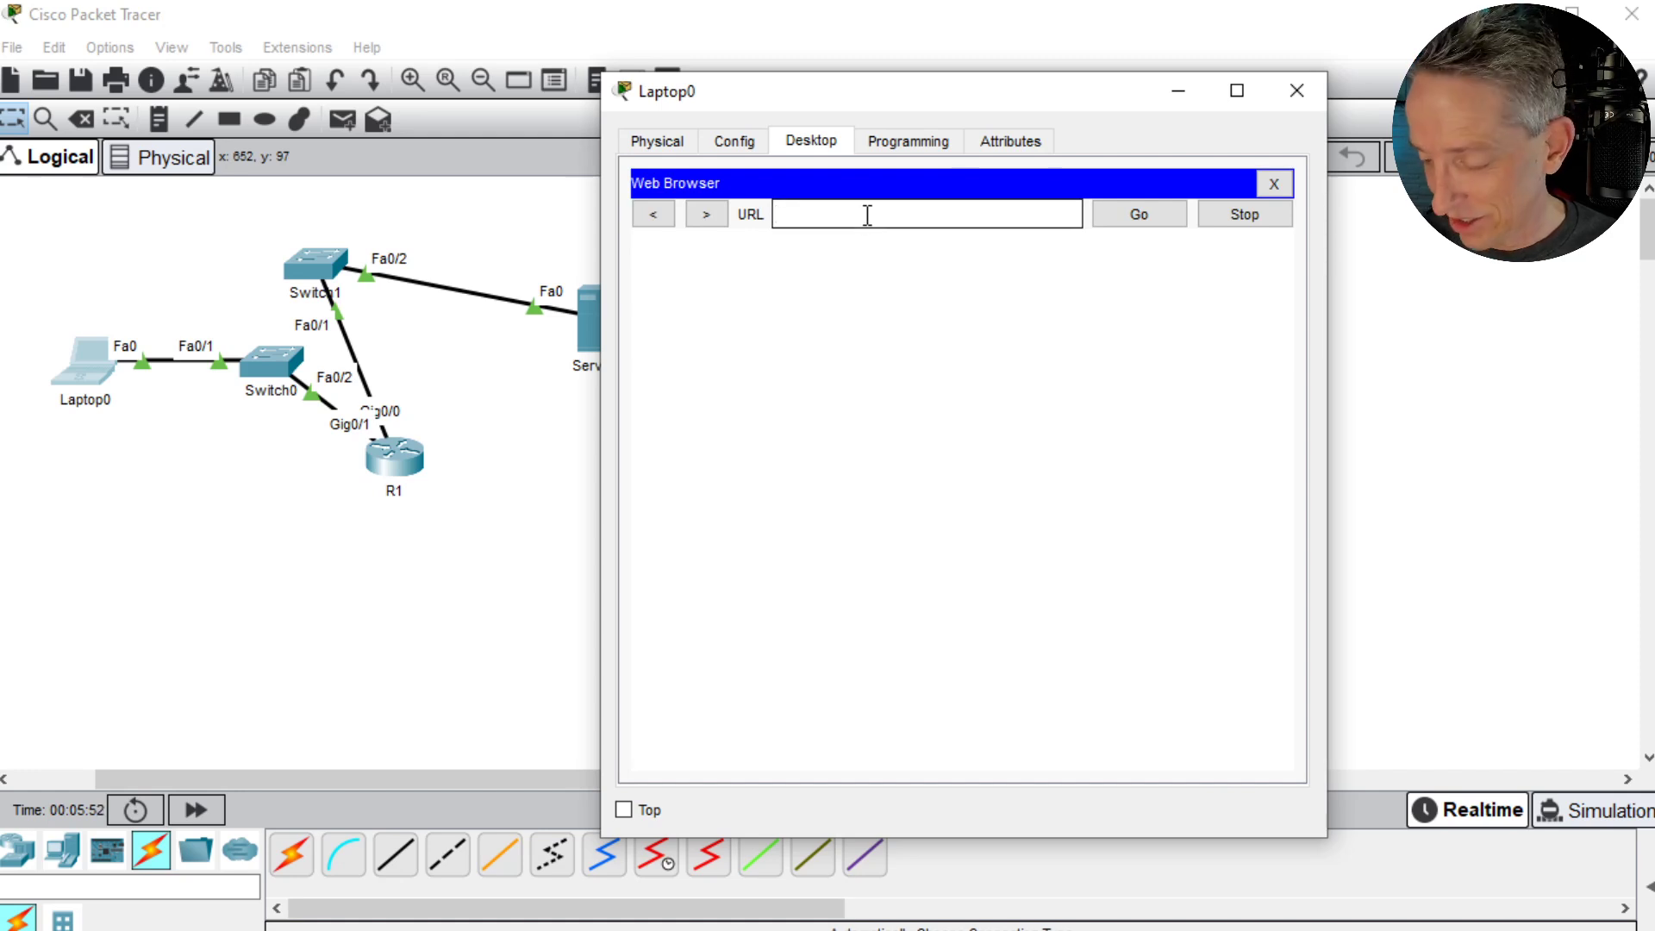
text(10.0.0.2)
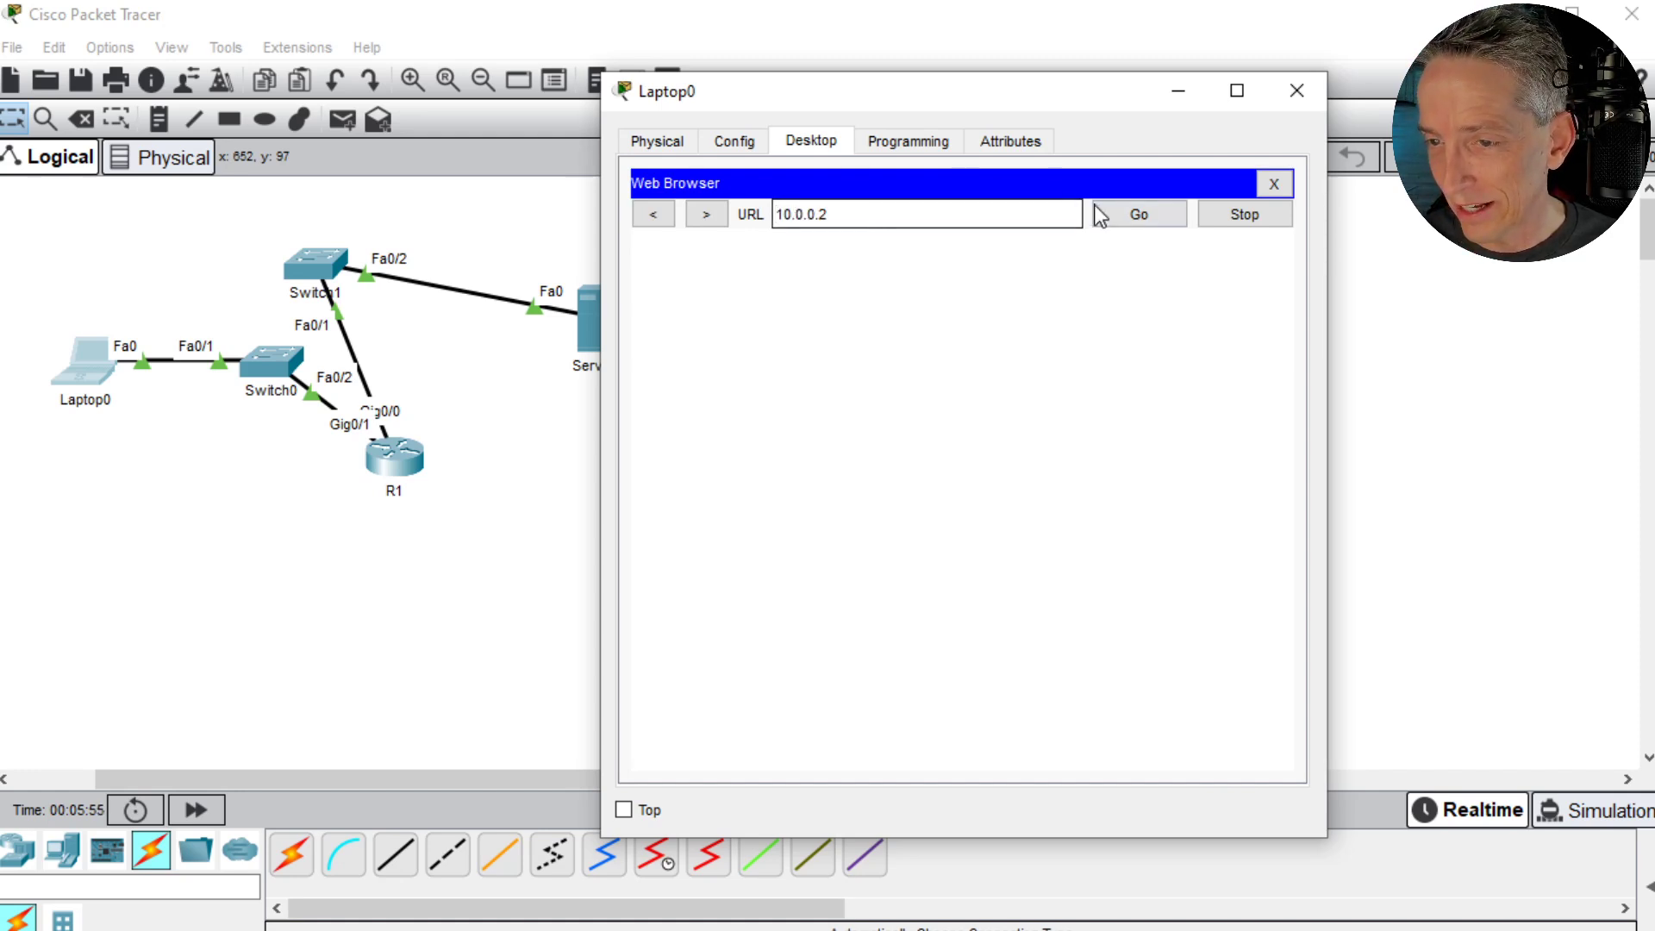
click(1141, 219)
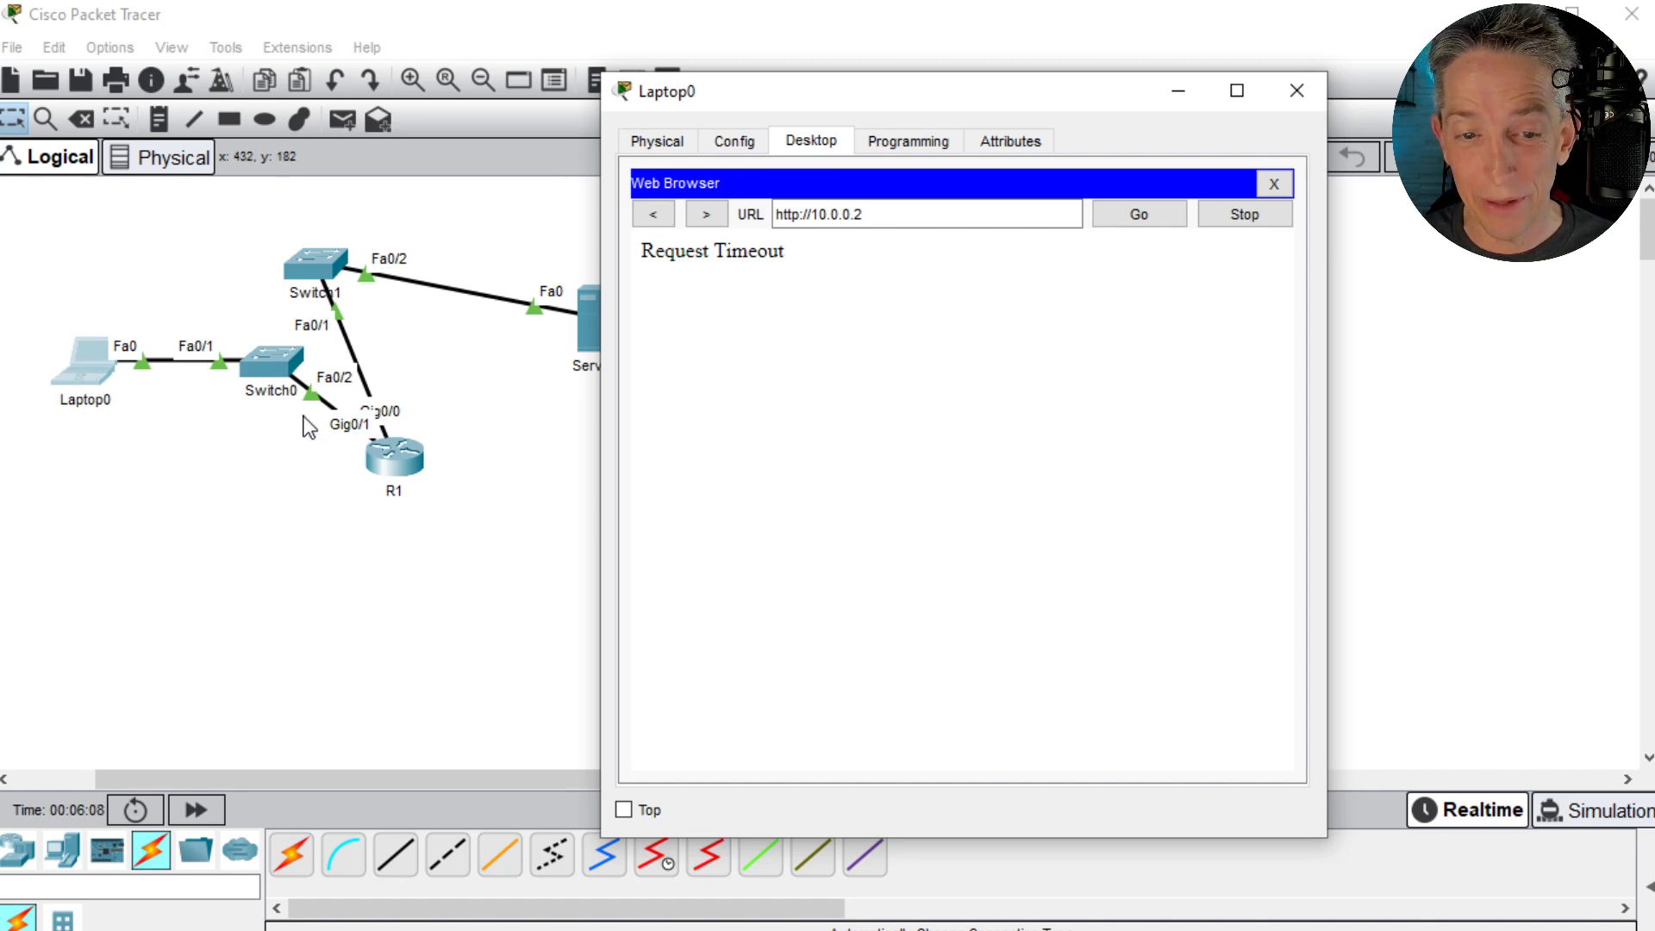
click(93, 376)
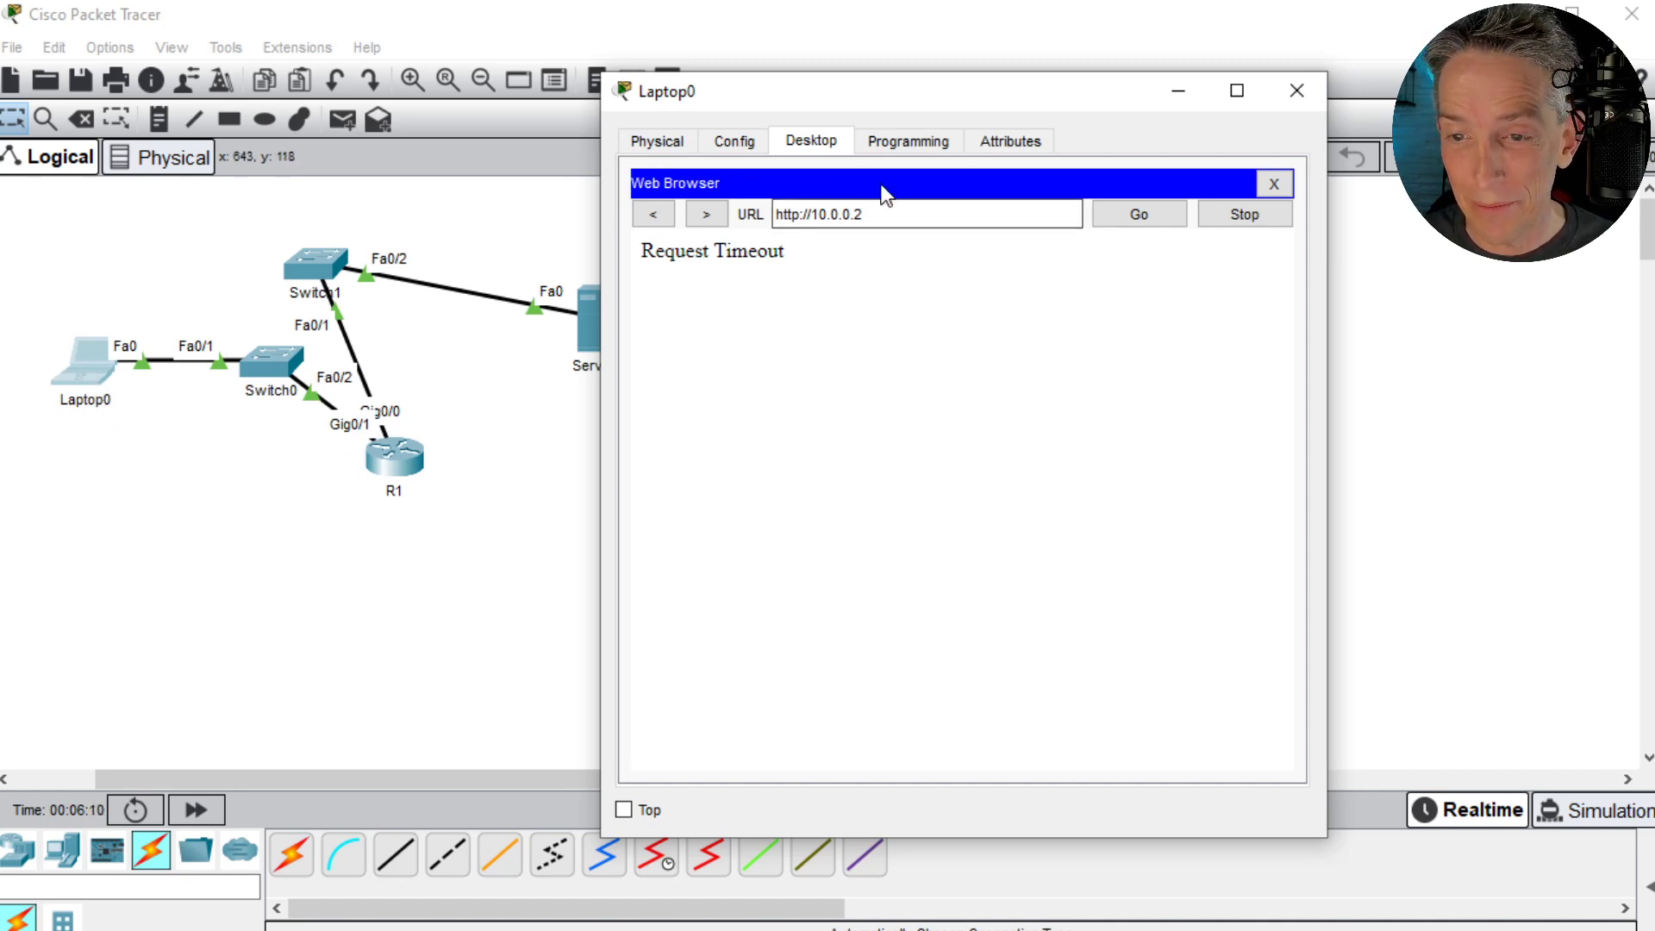
click(1274, 183)
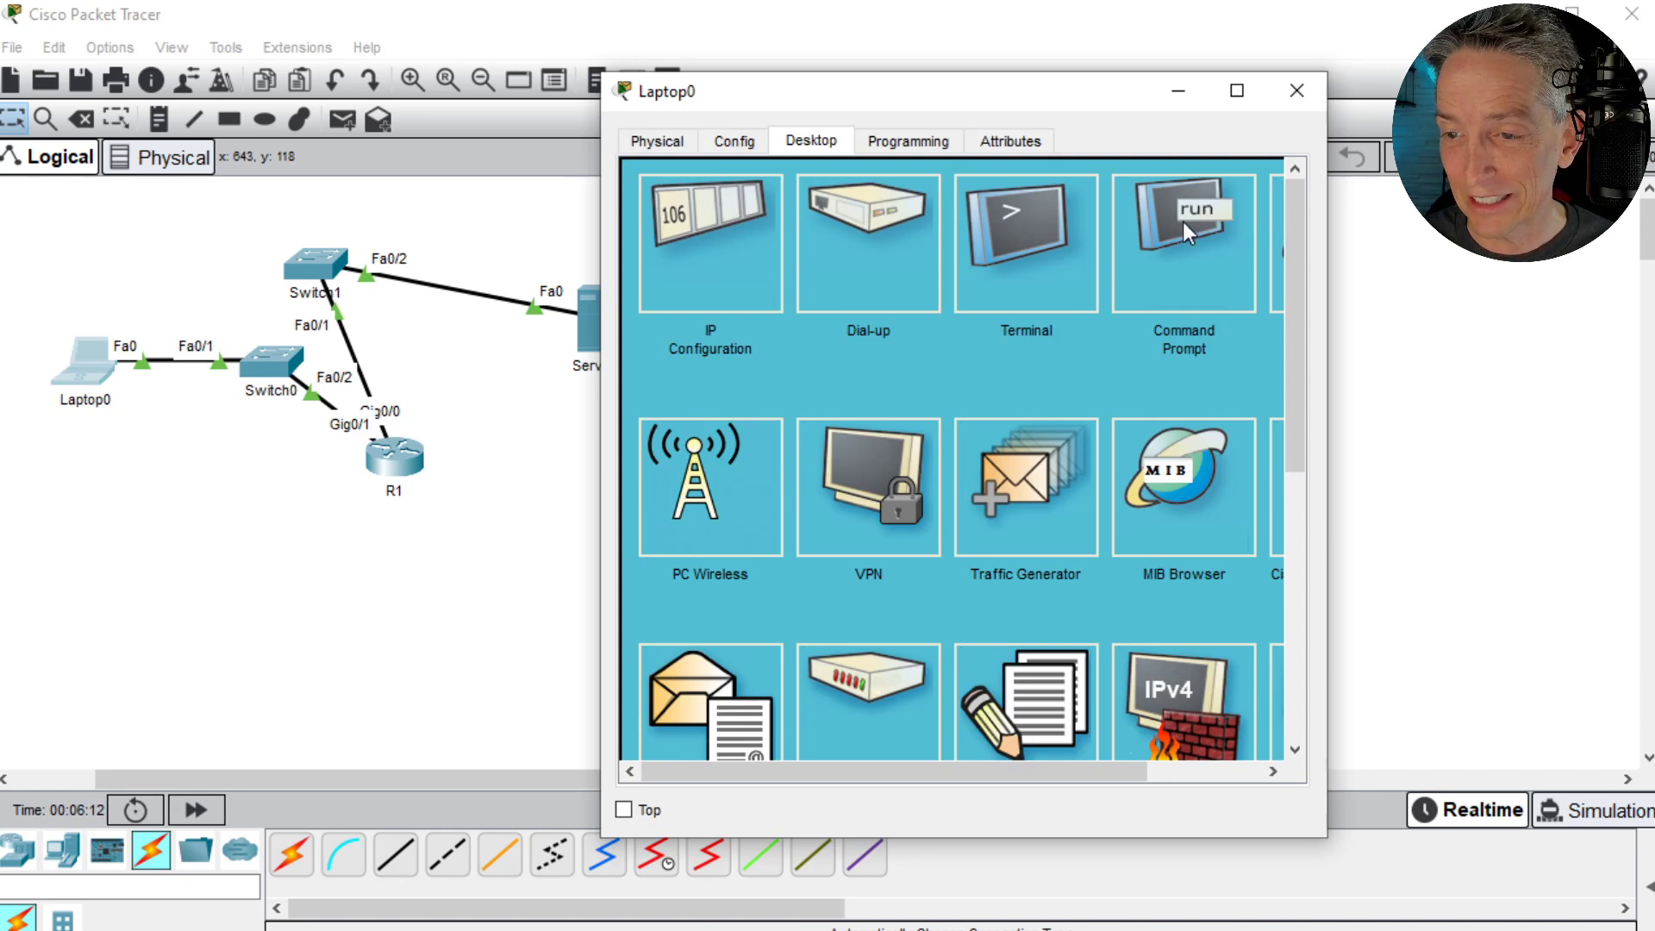
- Run ipconfig in Laptop0's command prompt and widen the window to read the output
click(1213, 231)
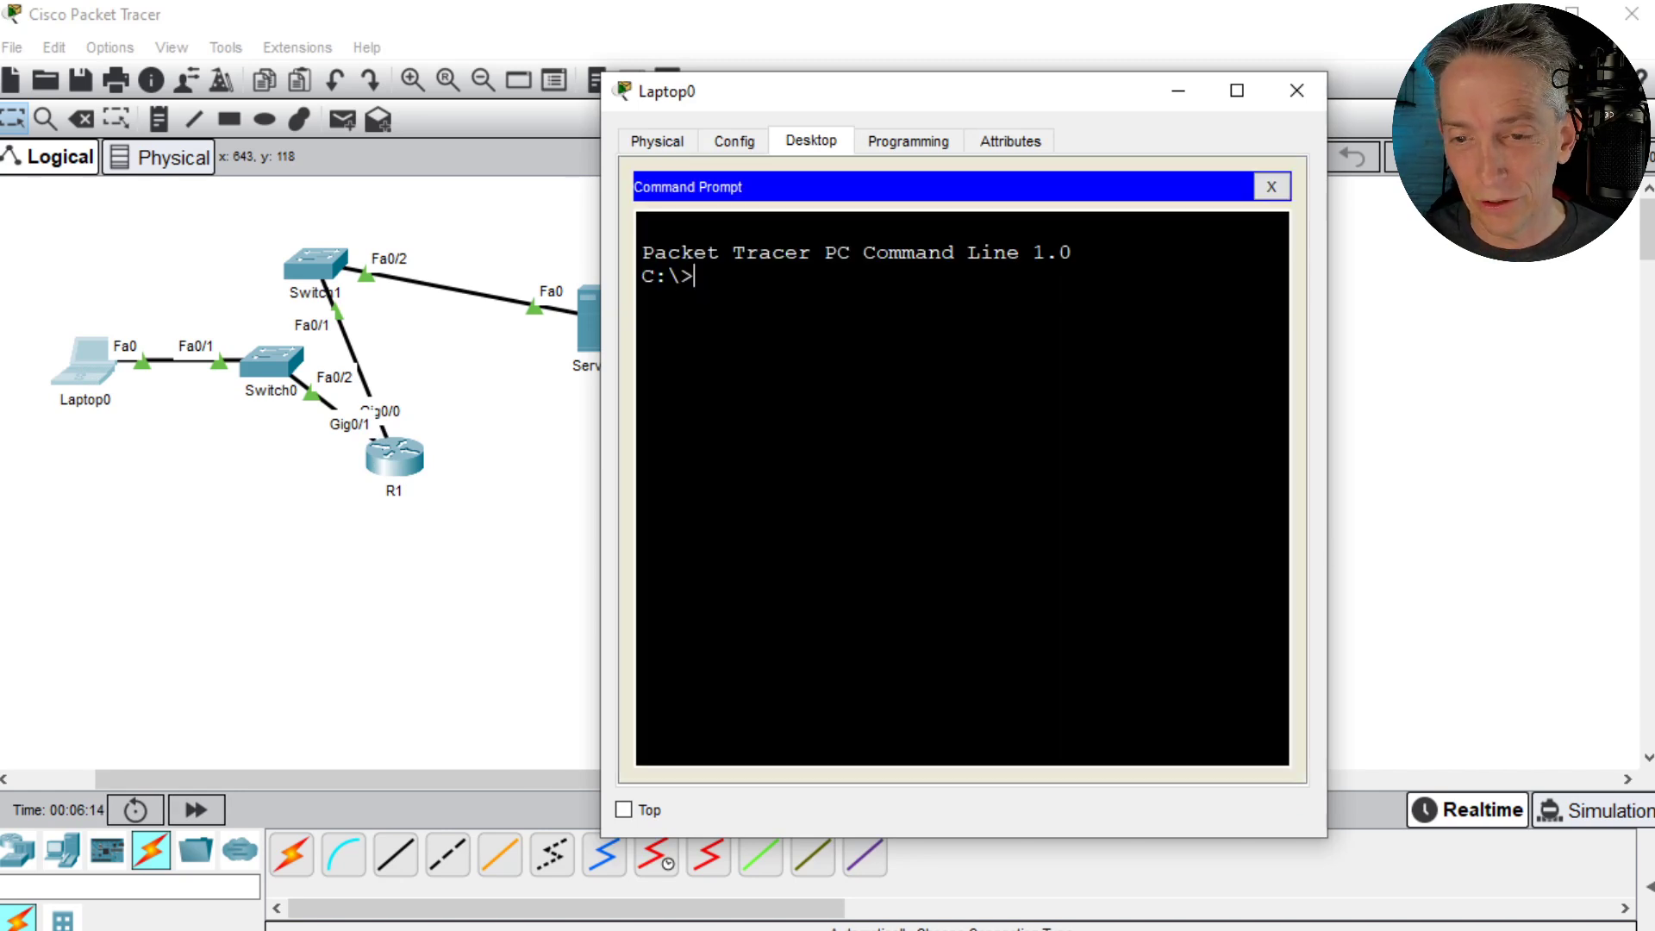
text(ipconfig)
key(Return)
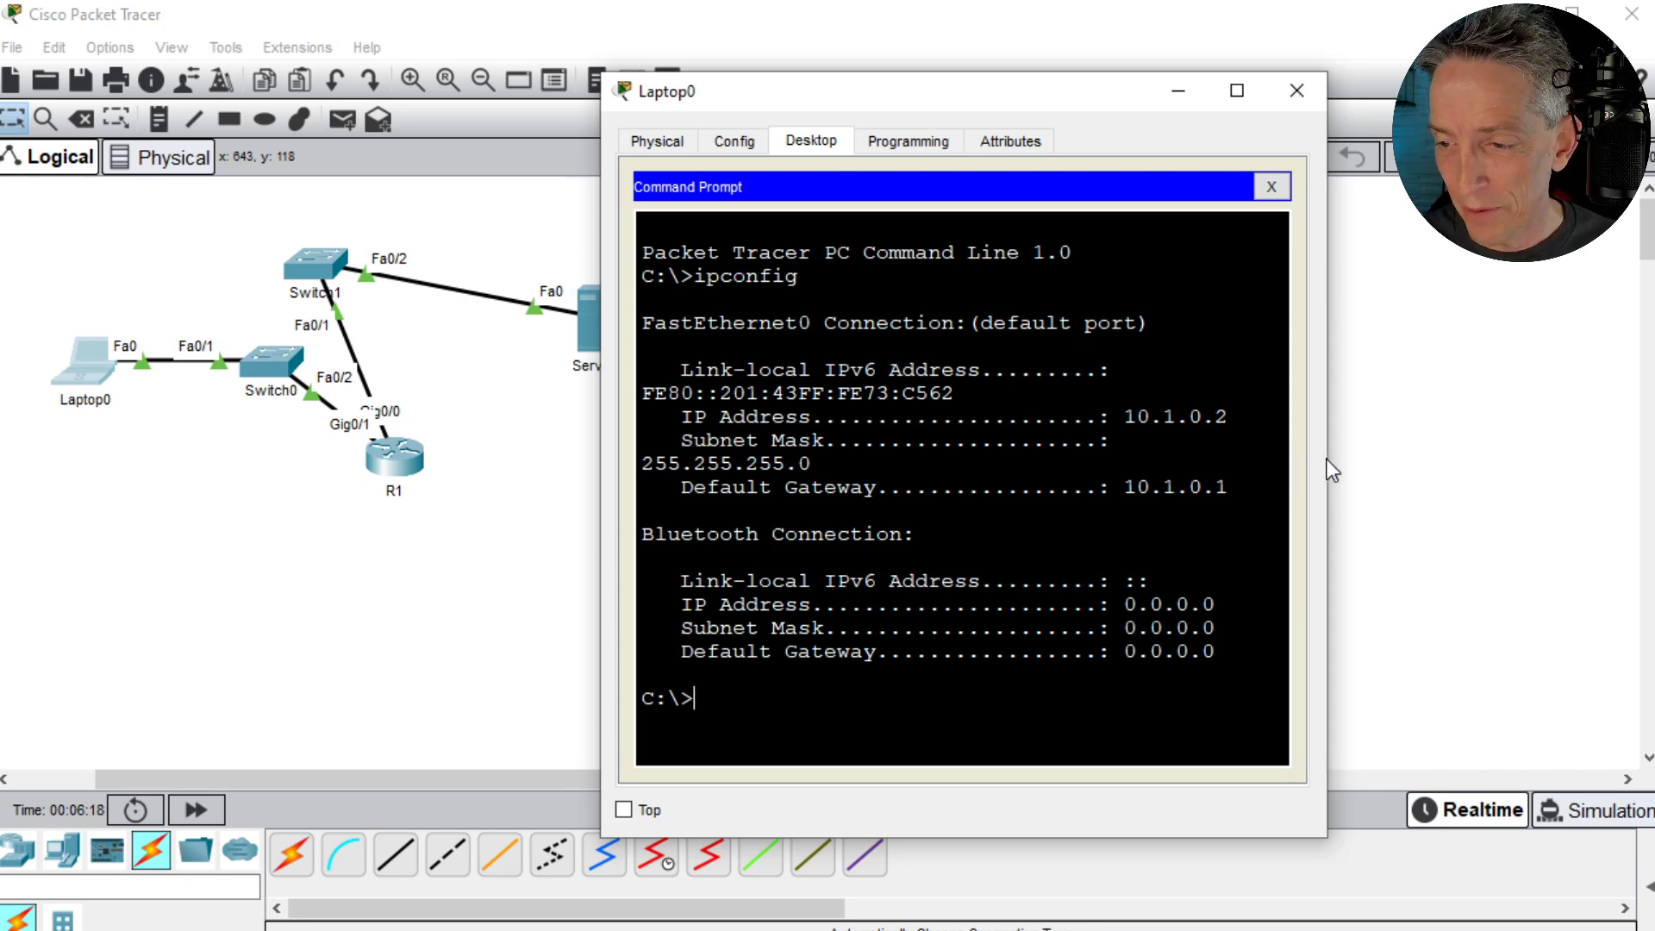
drag(1328, 466, 1640, 427)
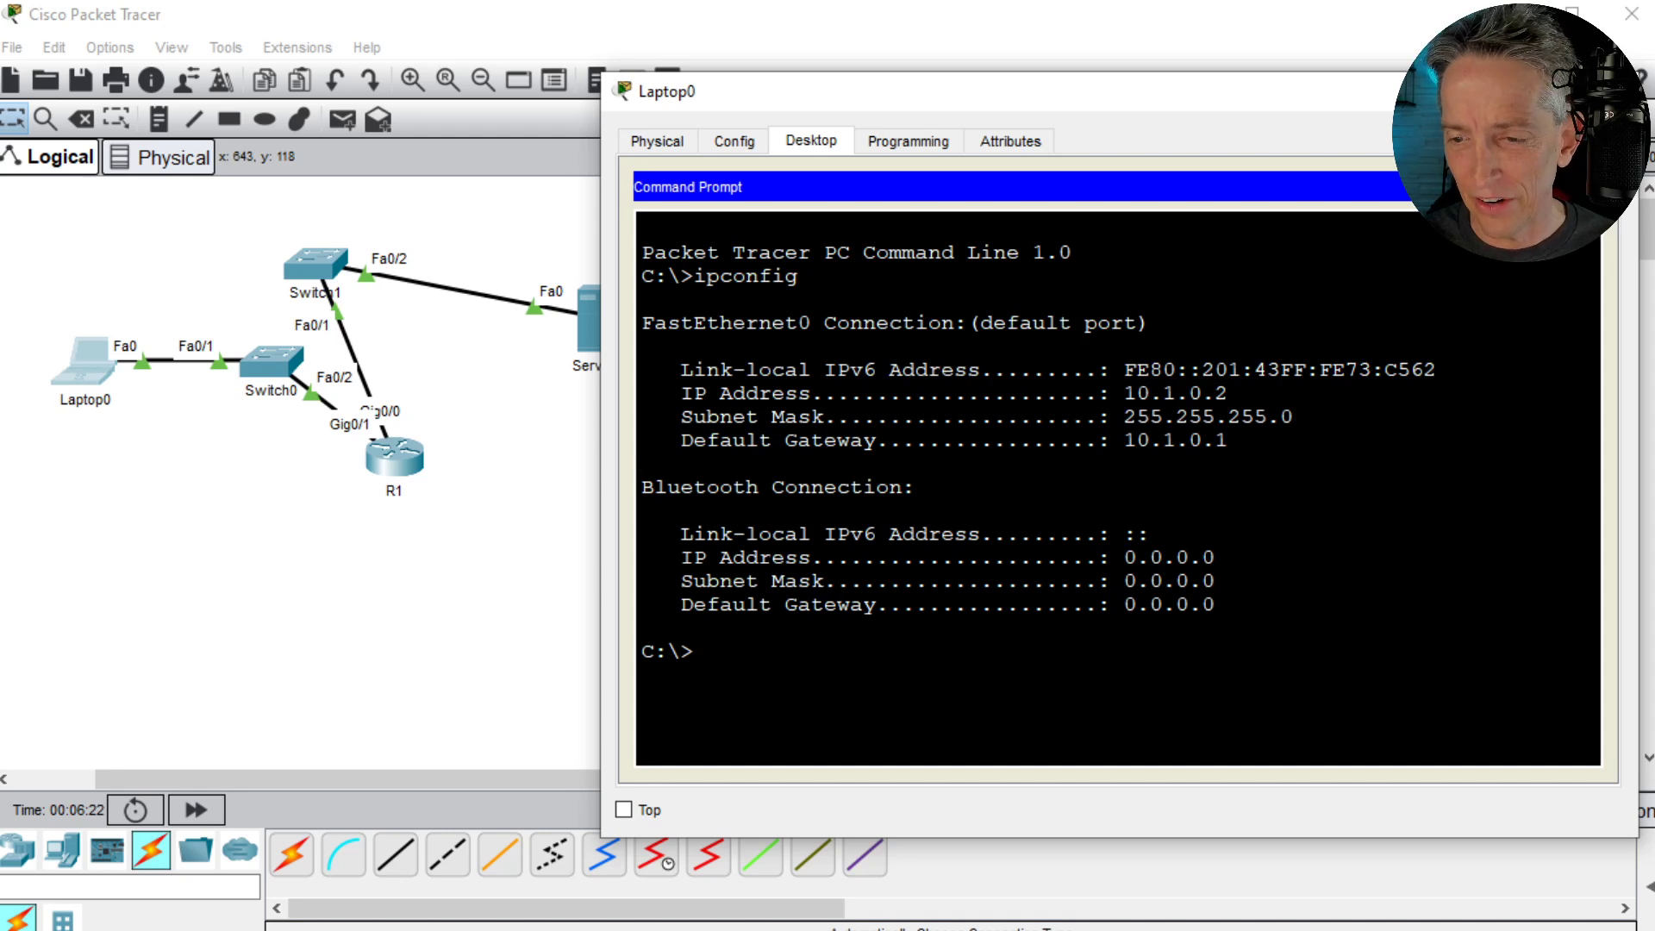
- Ping the default gateway 10.1.0.1 from Laptop0's command prompt
text(ping)
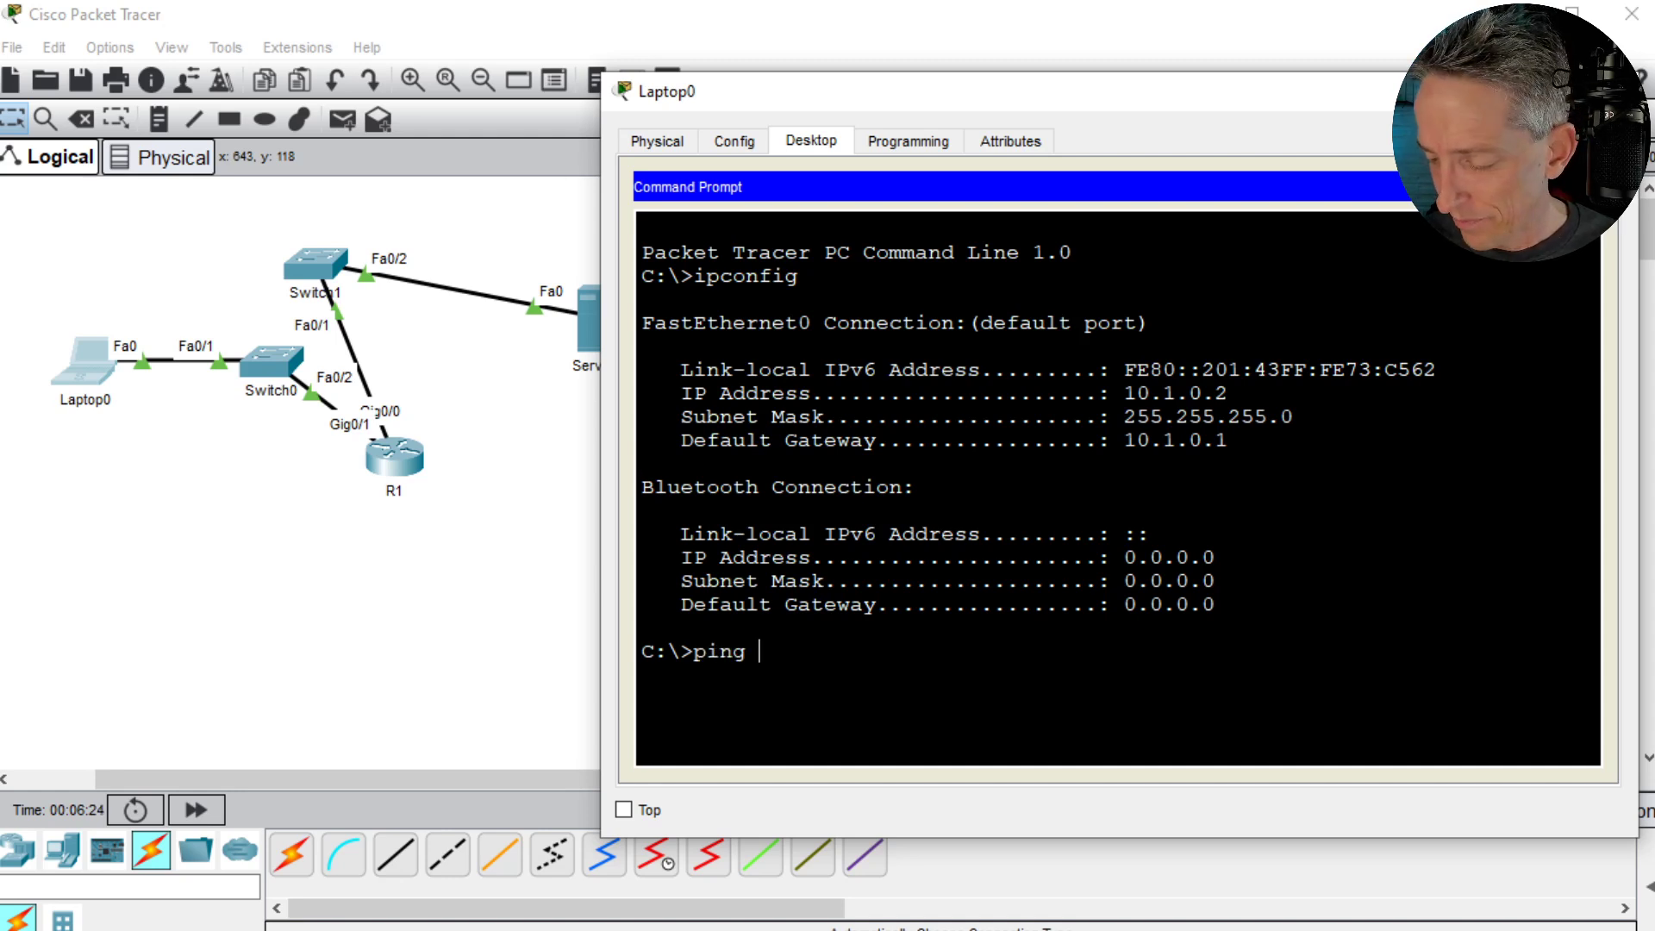
text( 10.1.0.1)
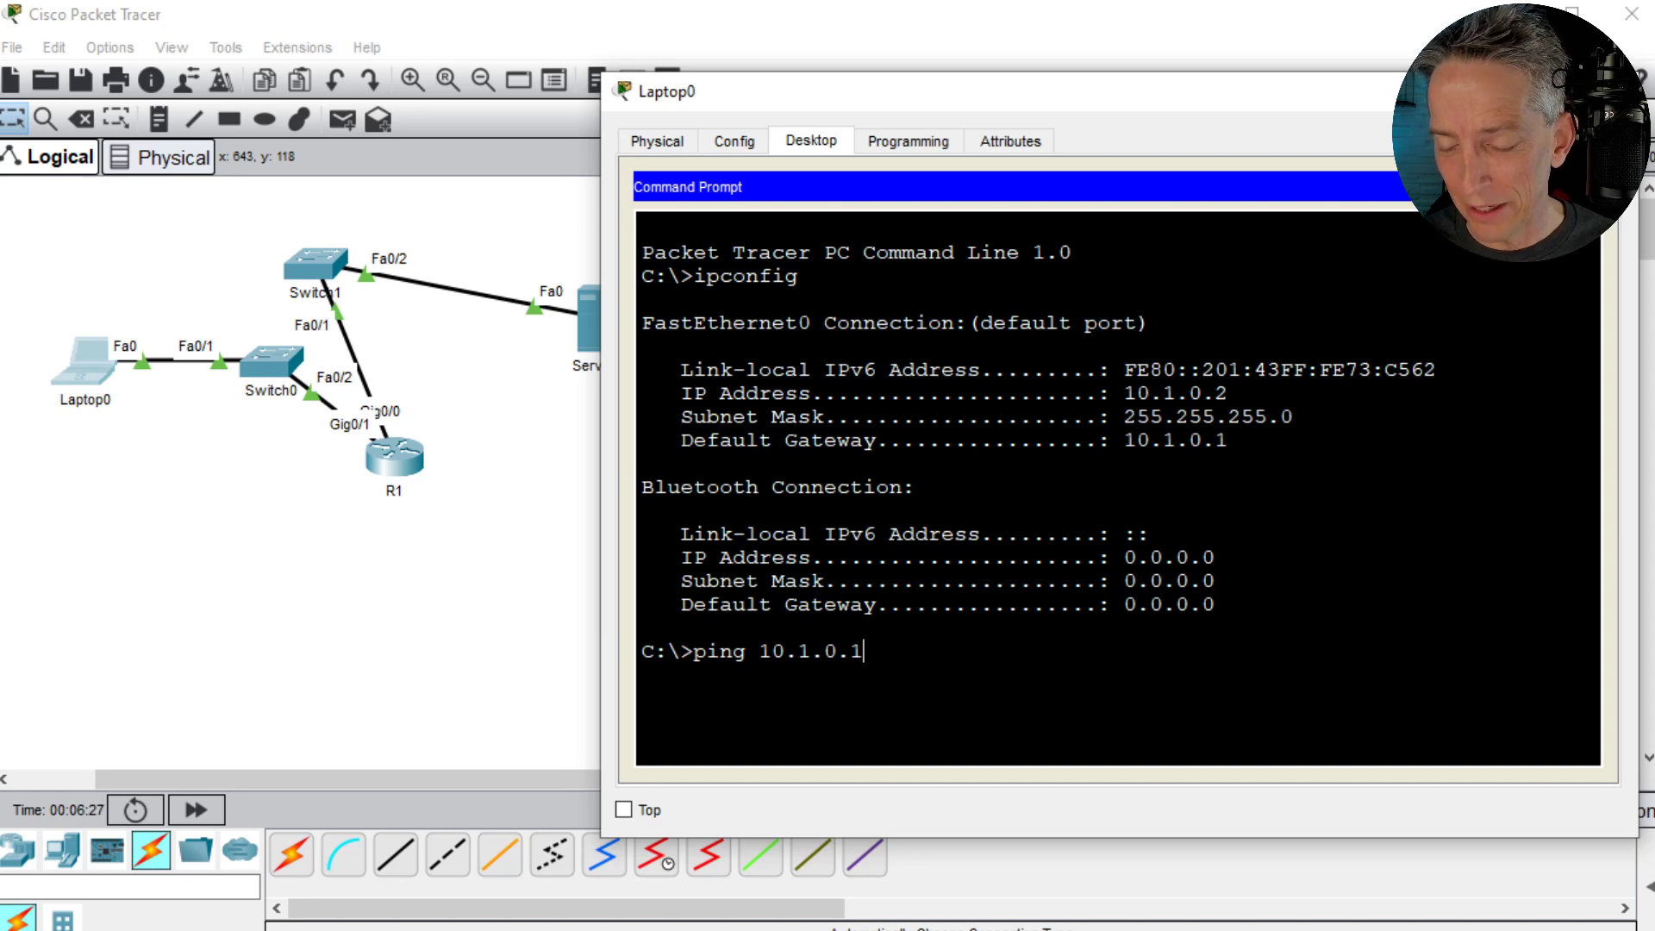
key(Return)
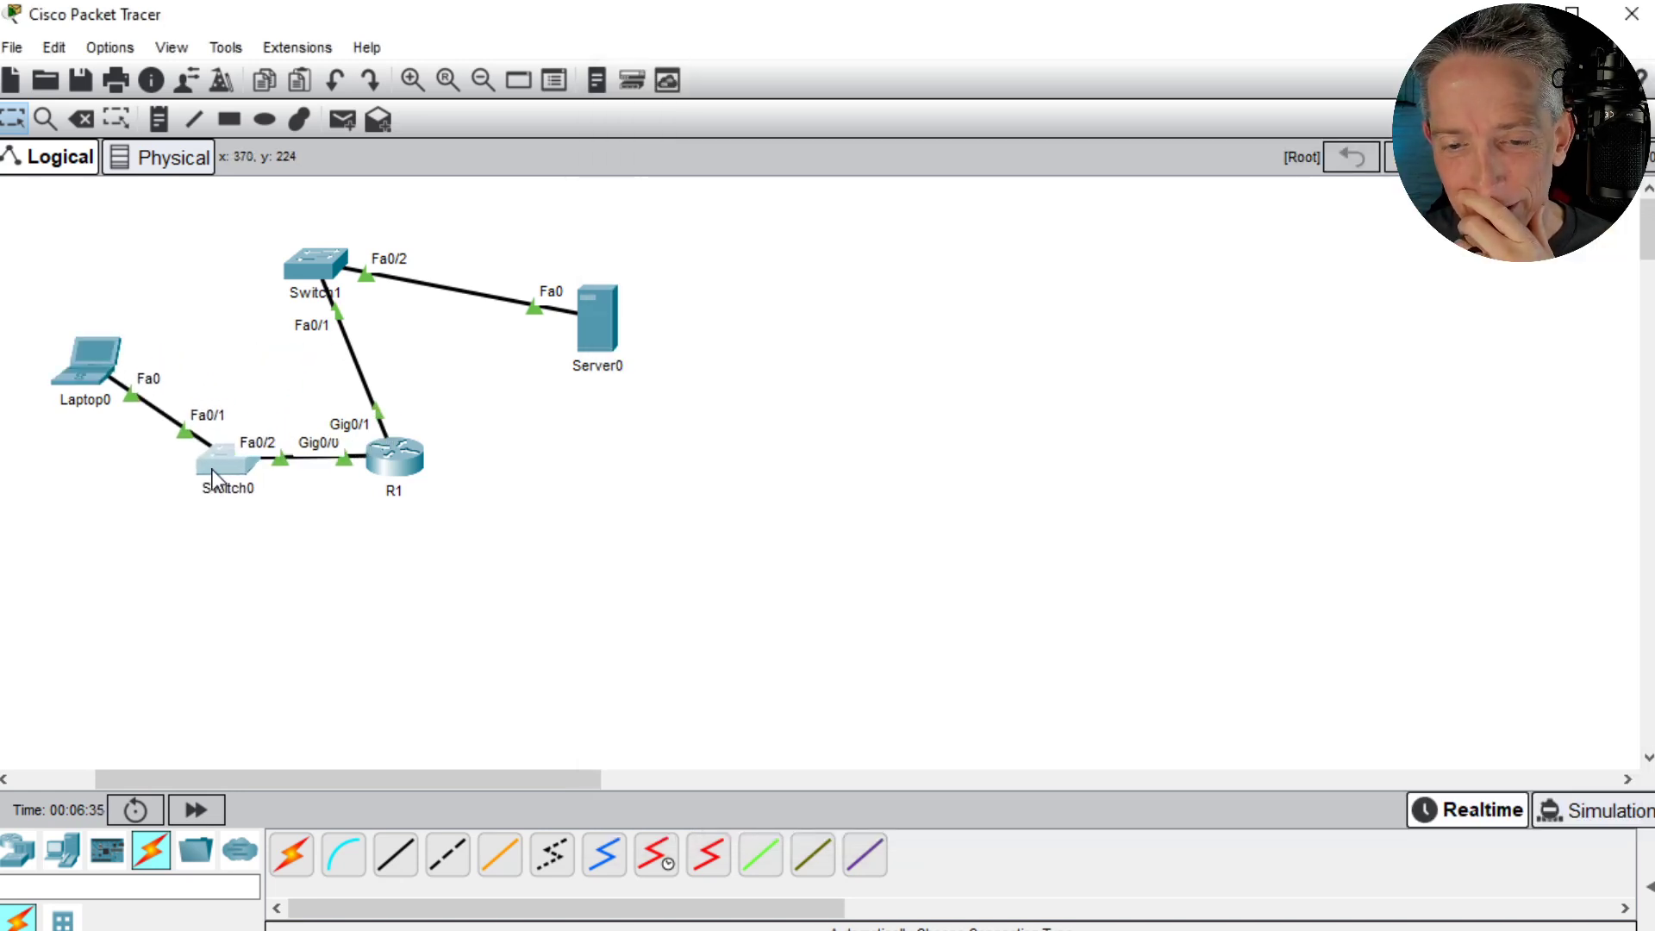
- Rearrange the topology with Switch0 below and right of Laptop0 and Switch1 below Server0, on either side of R1
drag(213, 479, 197, 509)
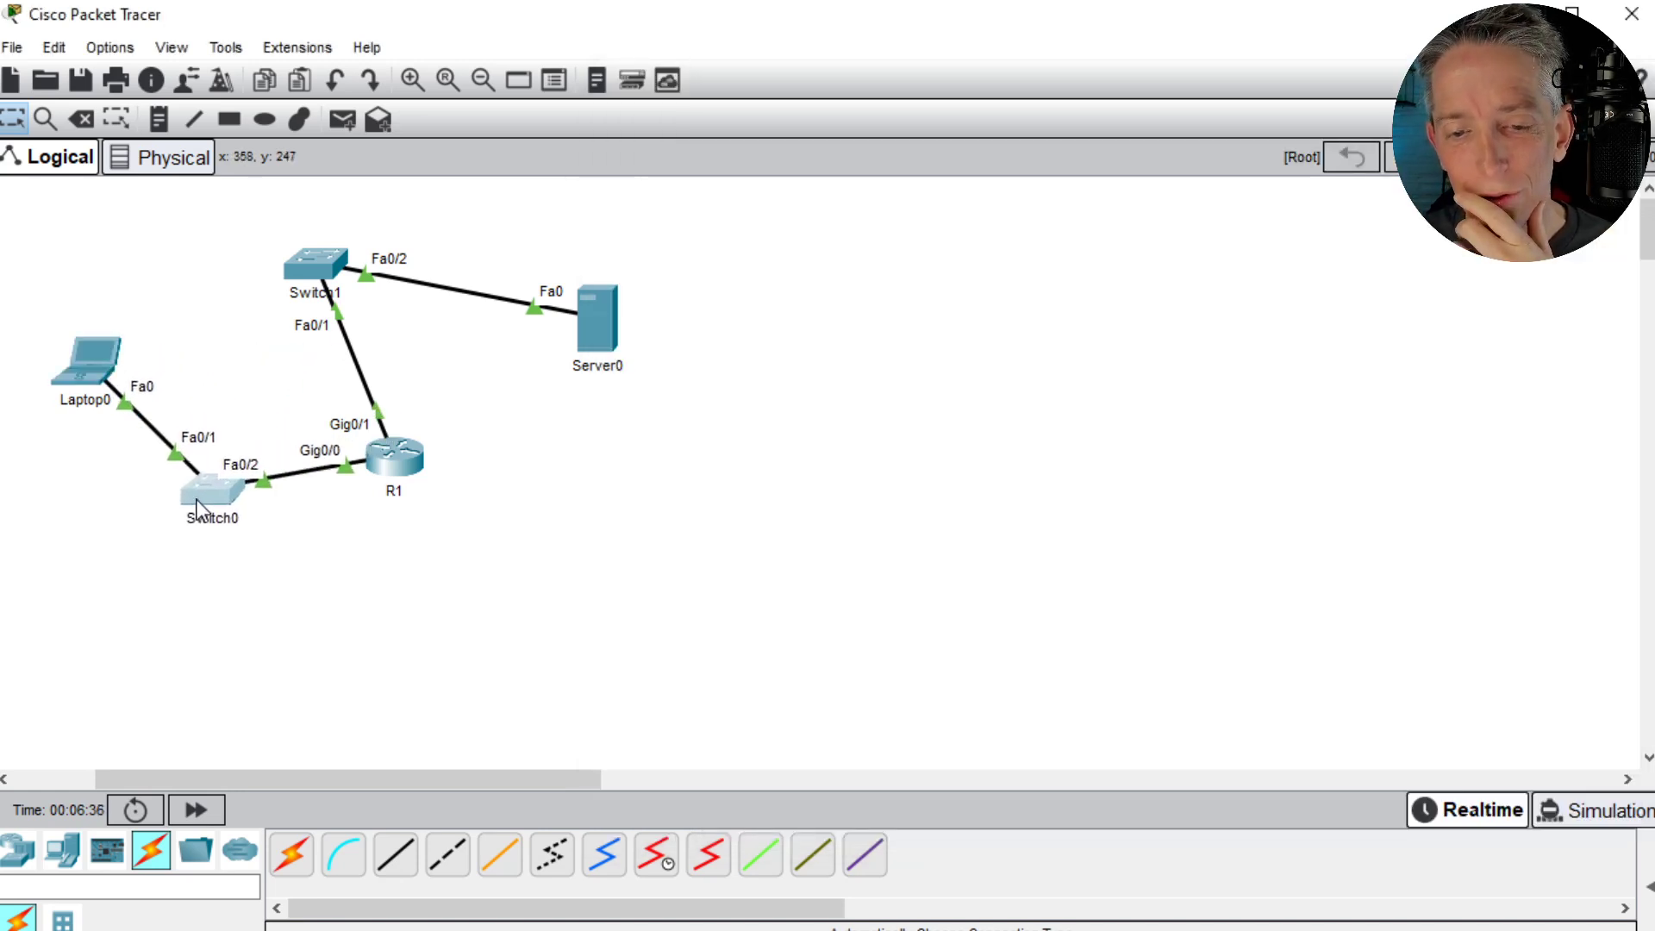
drag(324, 270, 600, 494)
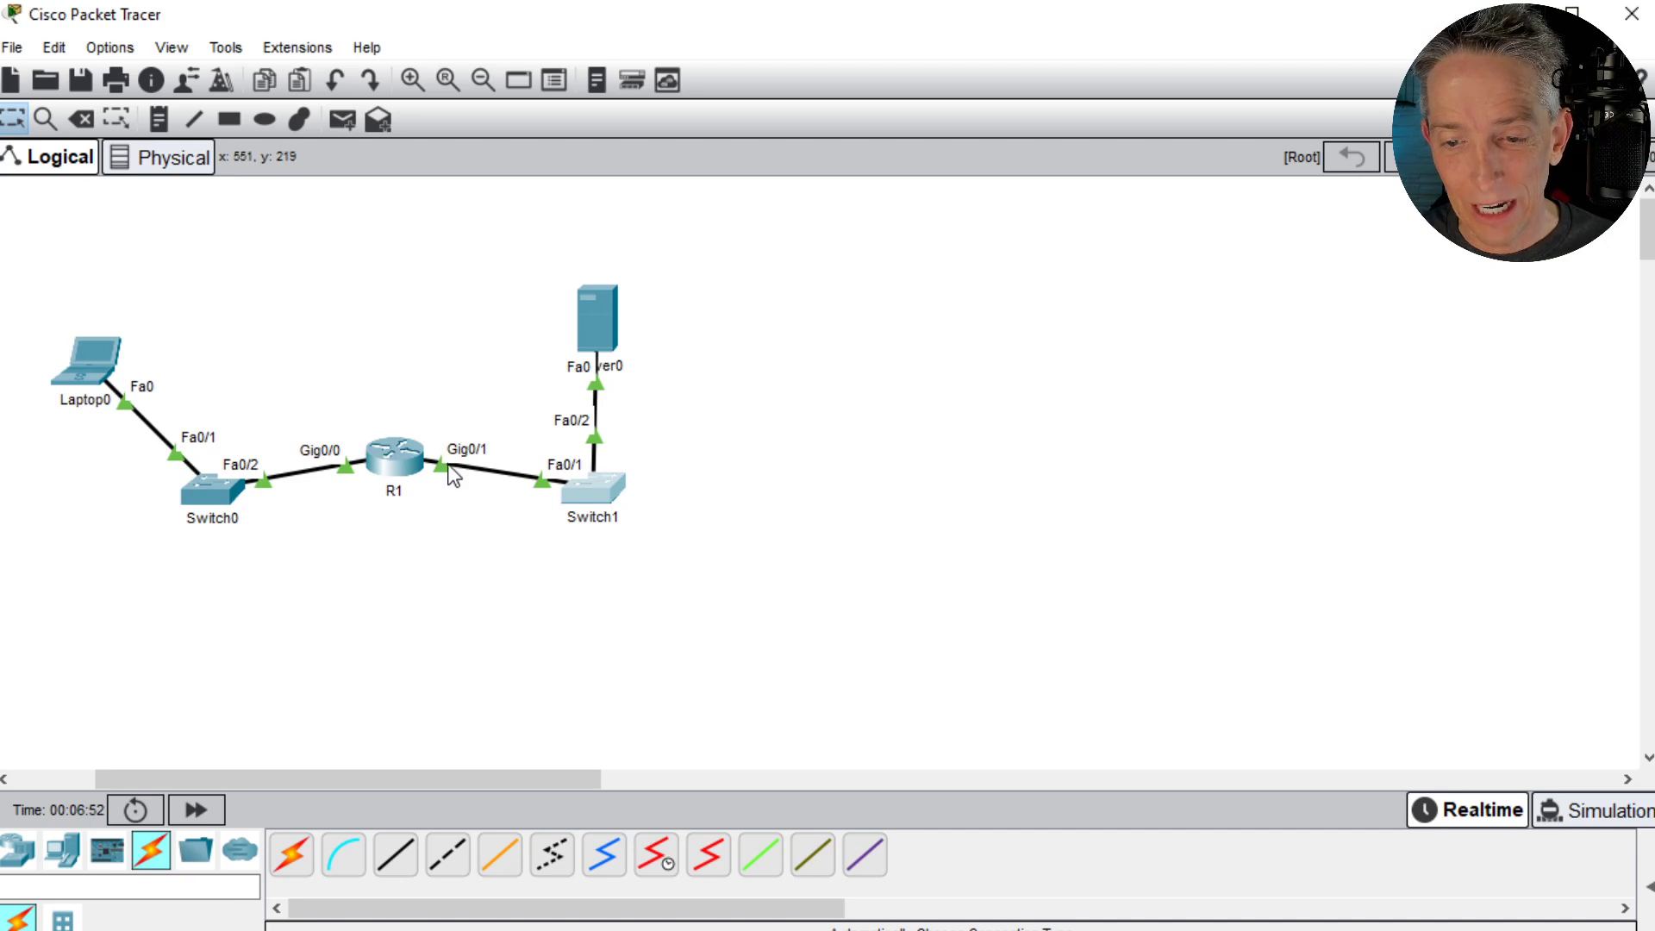
- List R1's directly connected devices and local interfaces with show cdp neighbors in its CLI
click(409, 479)
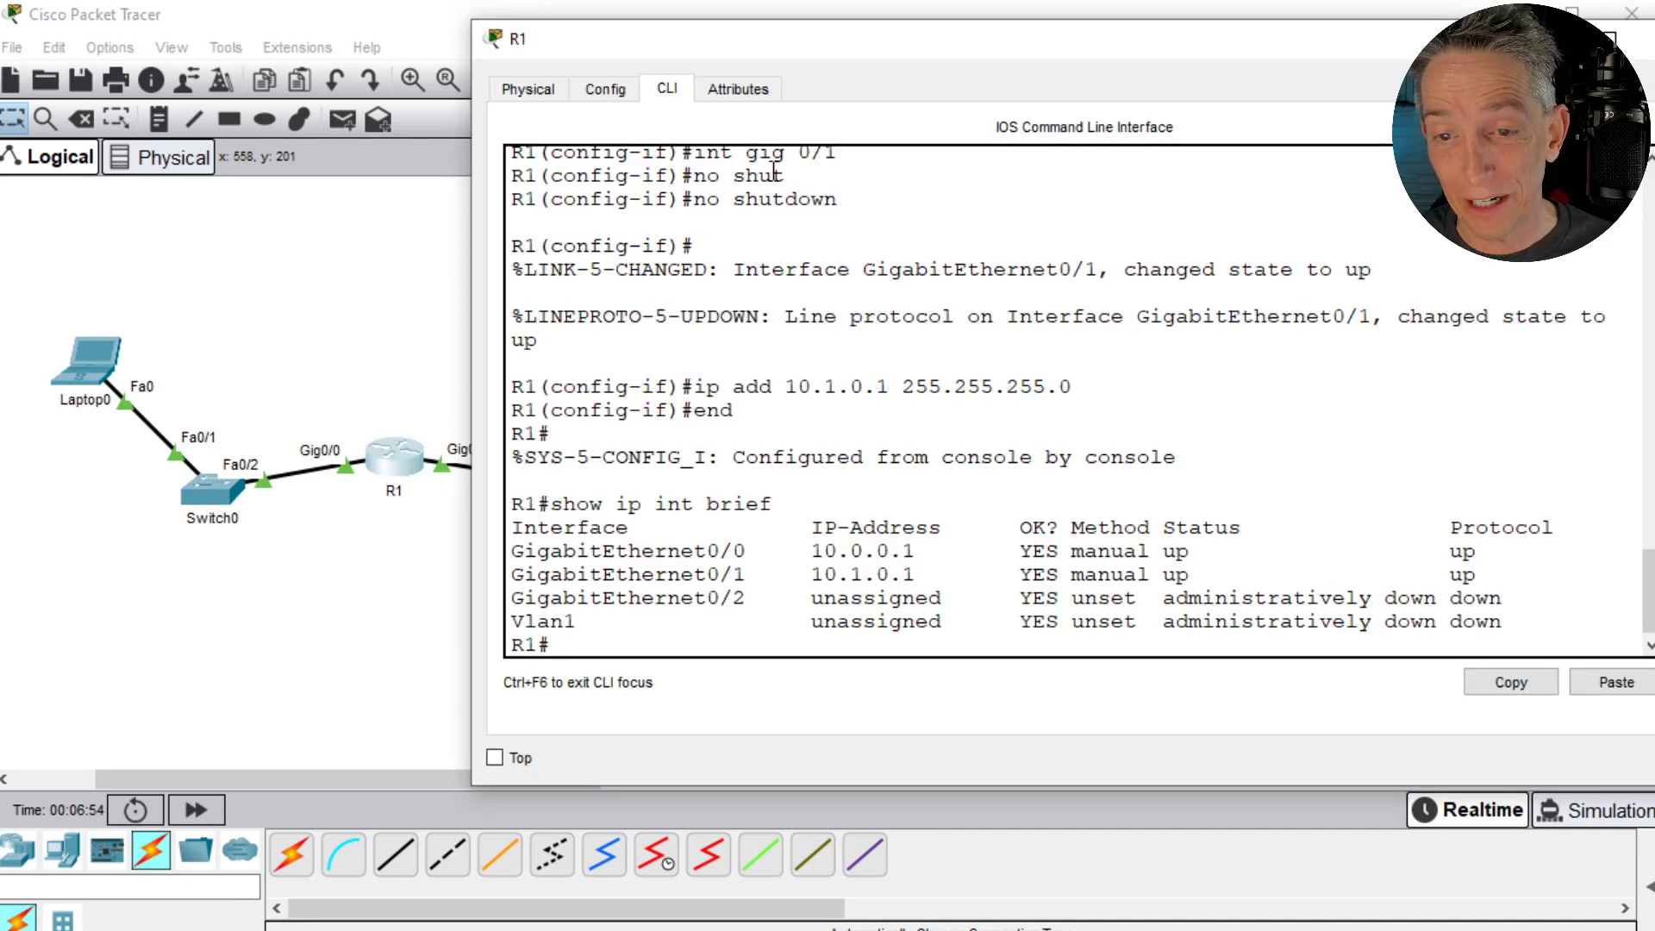
drag(750, 57, 901, 41)
click(1024, 417)
text(show cdp ne)
key(Tab)
key(Return)
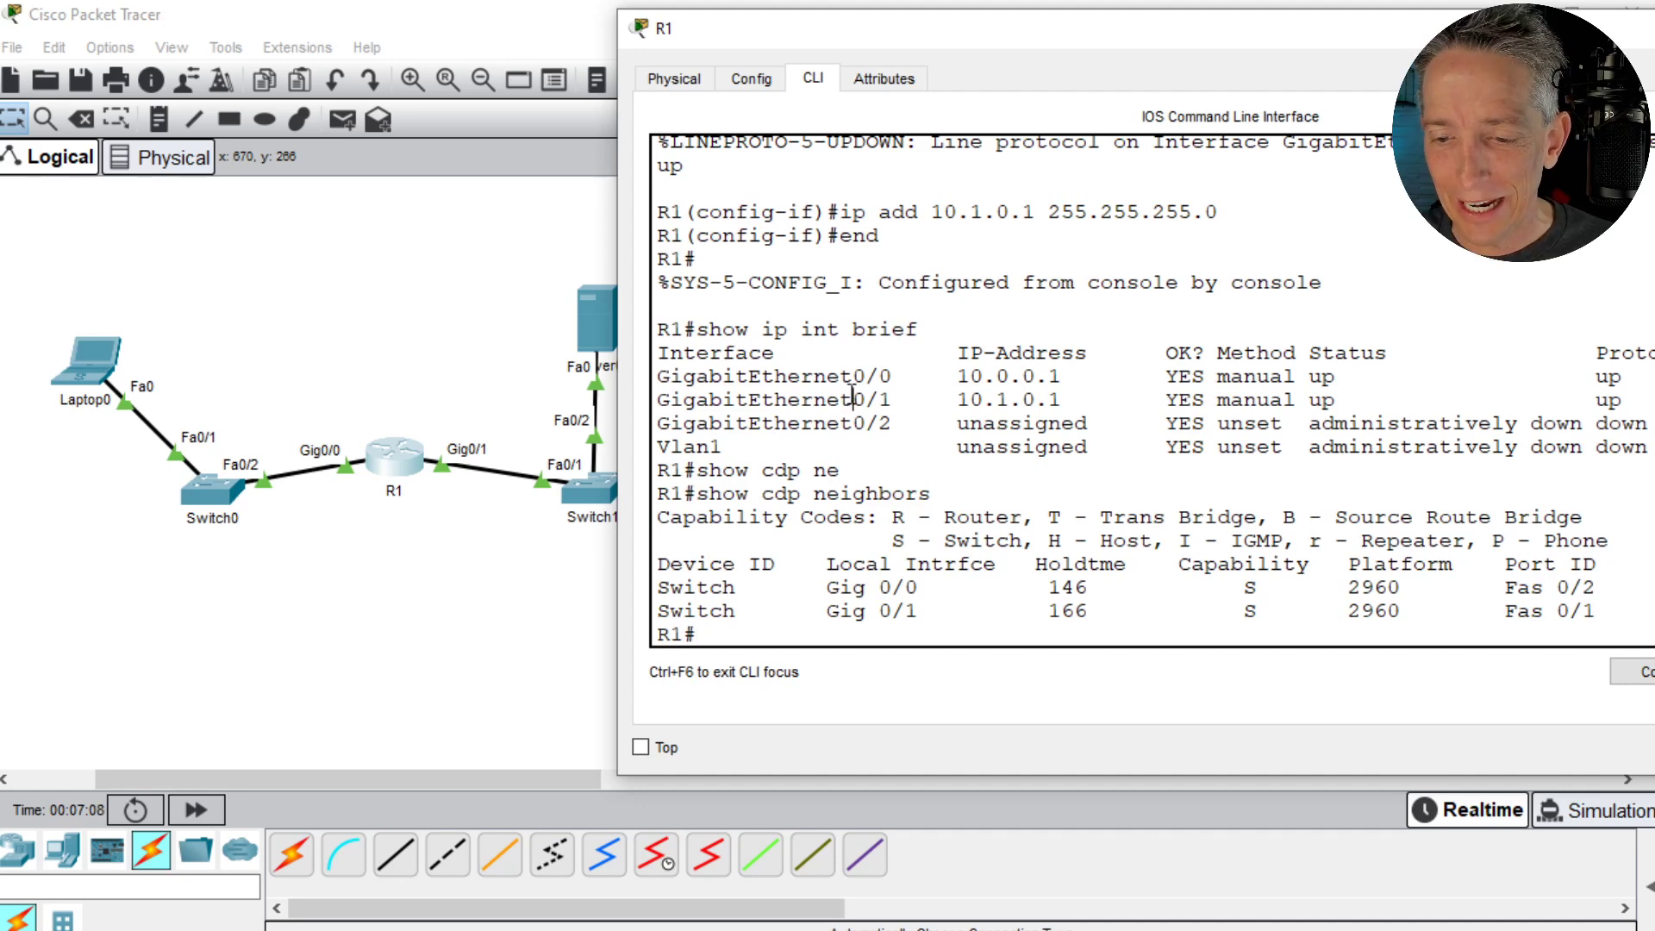
- Try to assign 10.1.0.1 with mask 255.255.255.0 to R1's GigabitEthernet0/0, then leave interface configuration
text(conf t)
key(Return)
text(int )
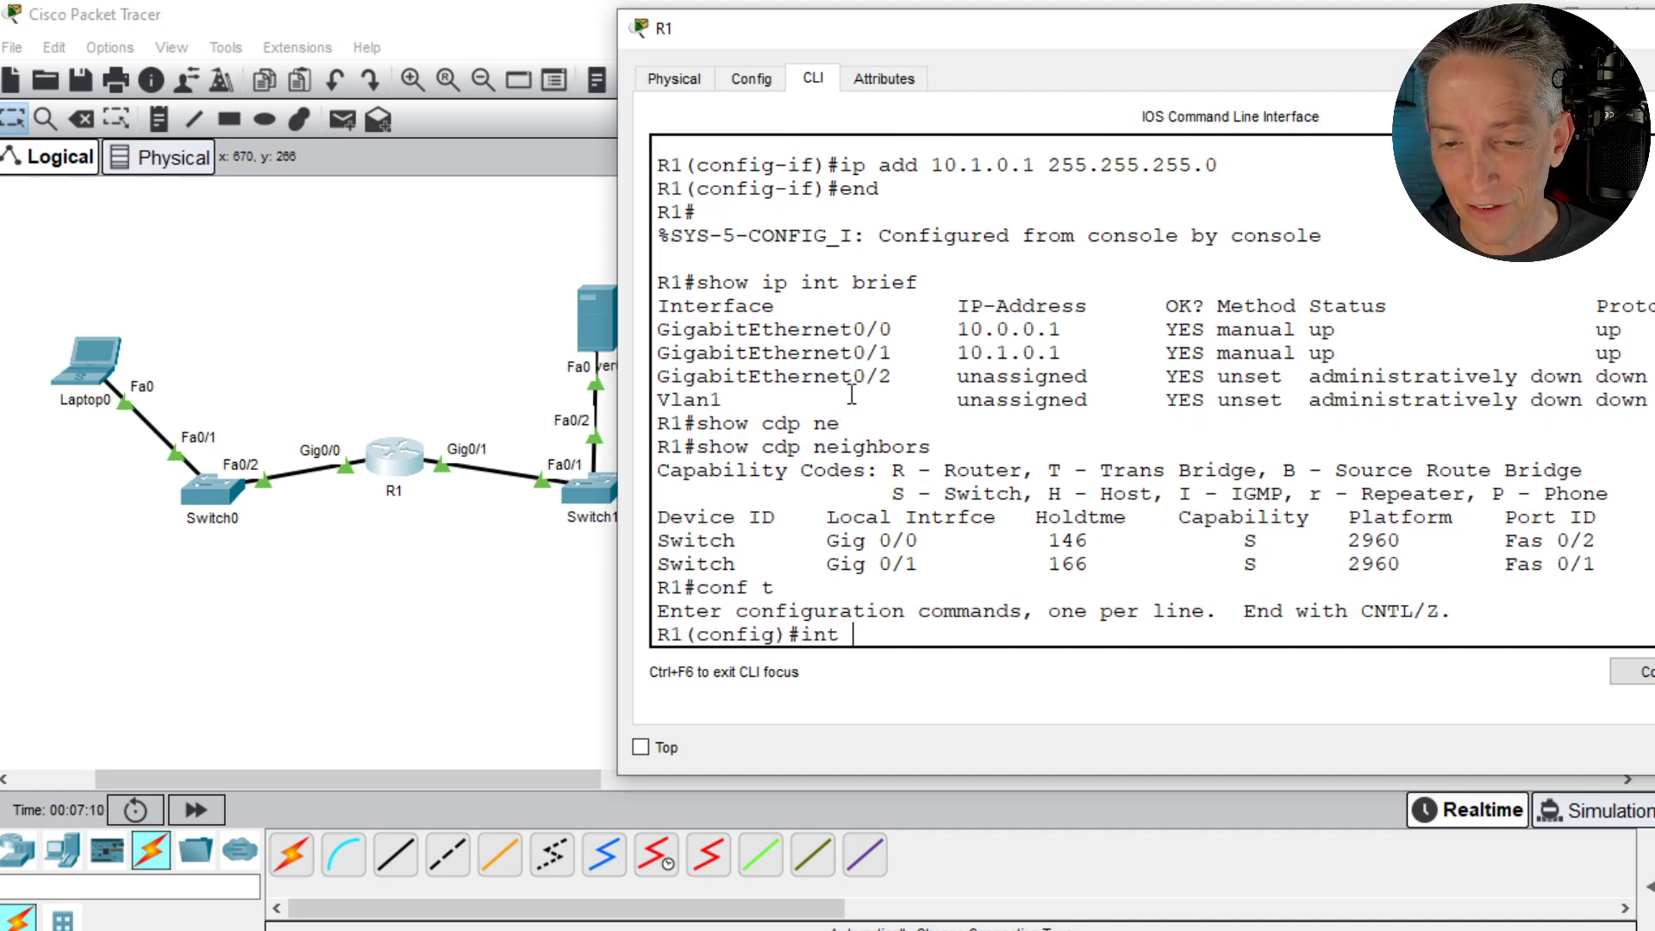
text(gig 0/0)
key(Return)
text(ip add )
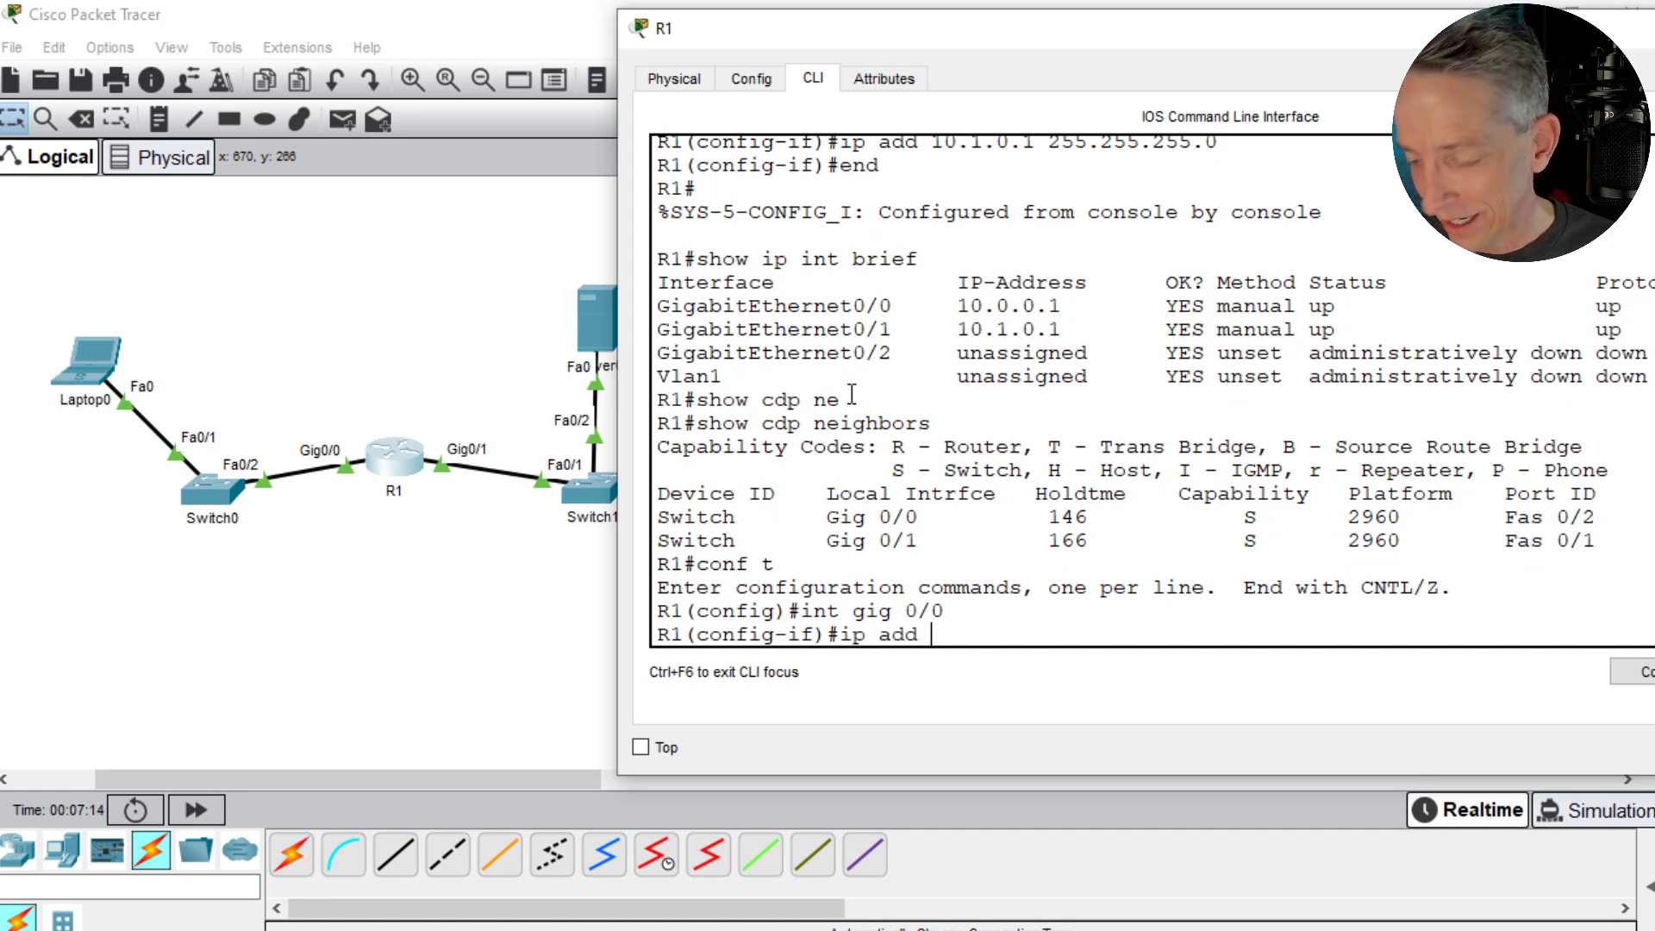
text(10.1.0.)
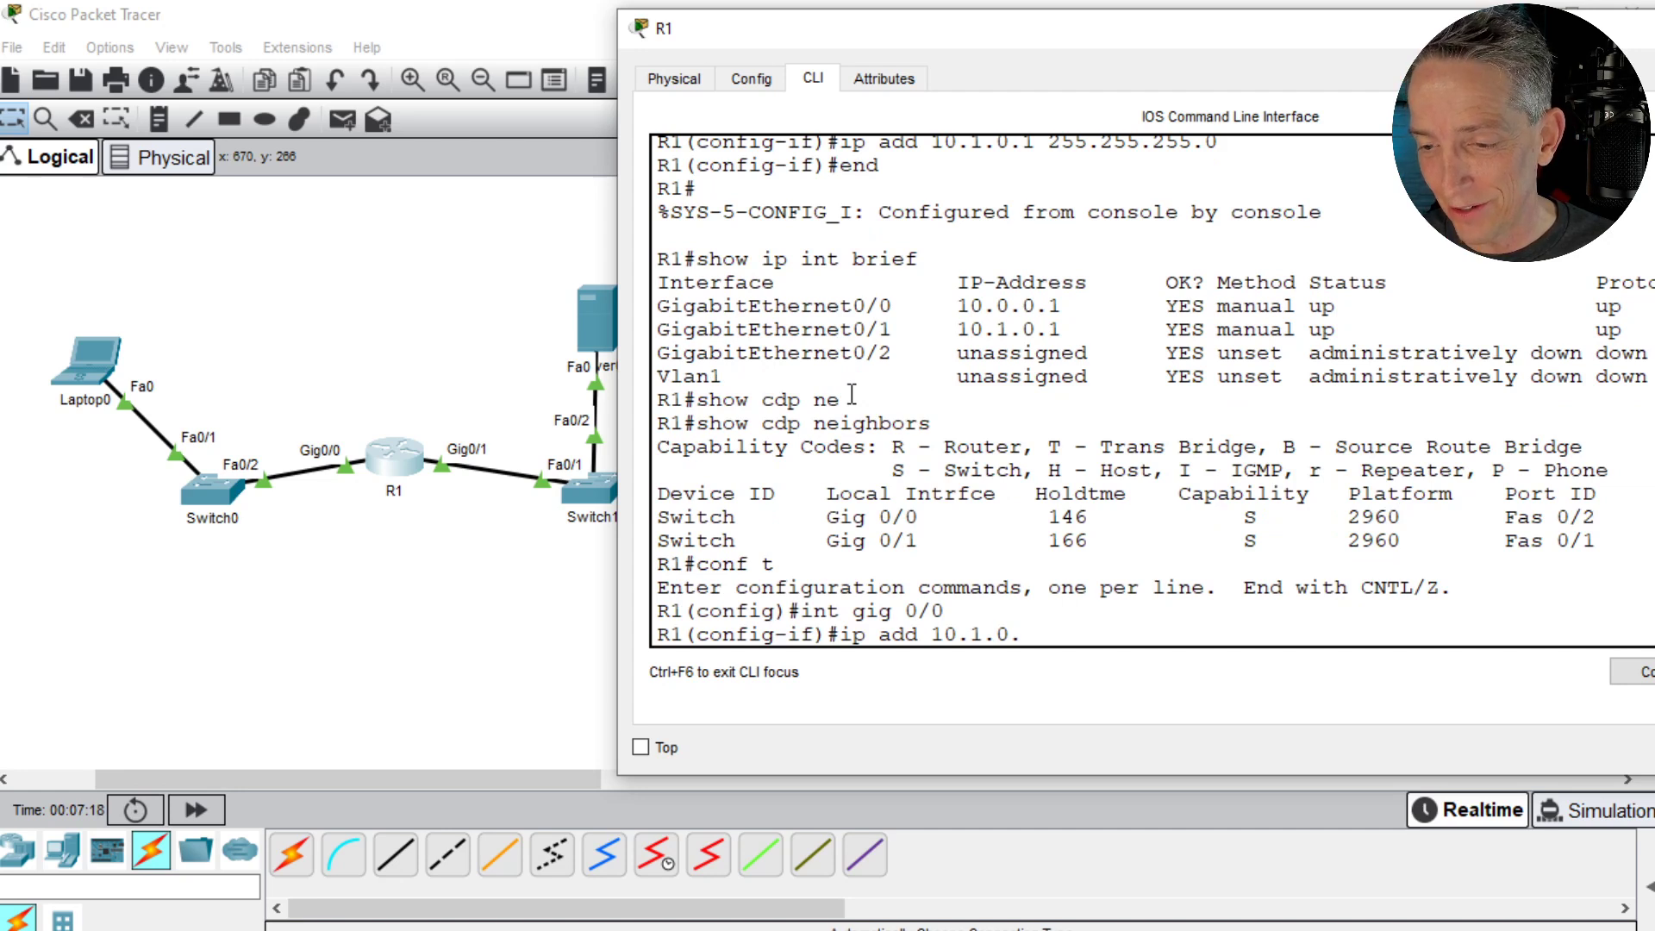
text(1 255.255)
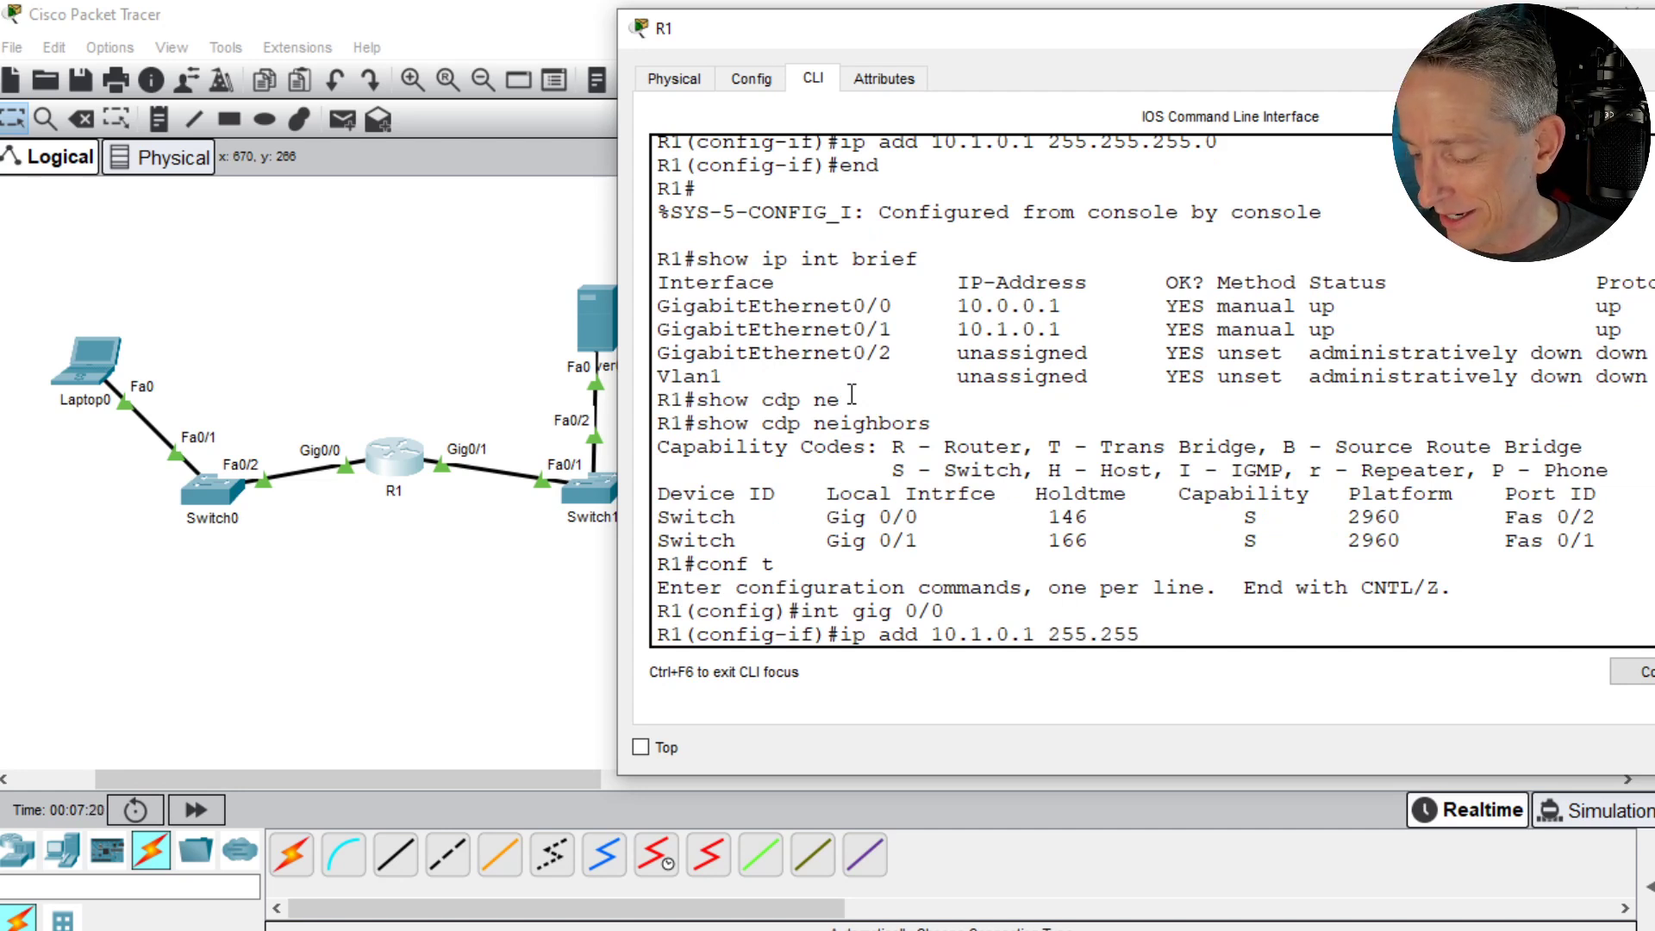
text(.255.0)
key(Return)
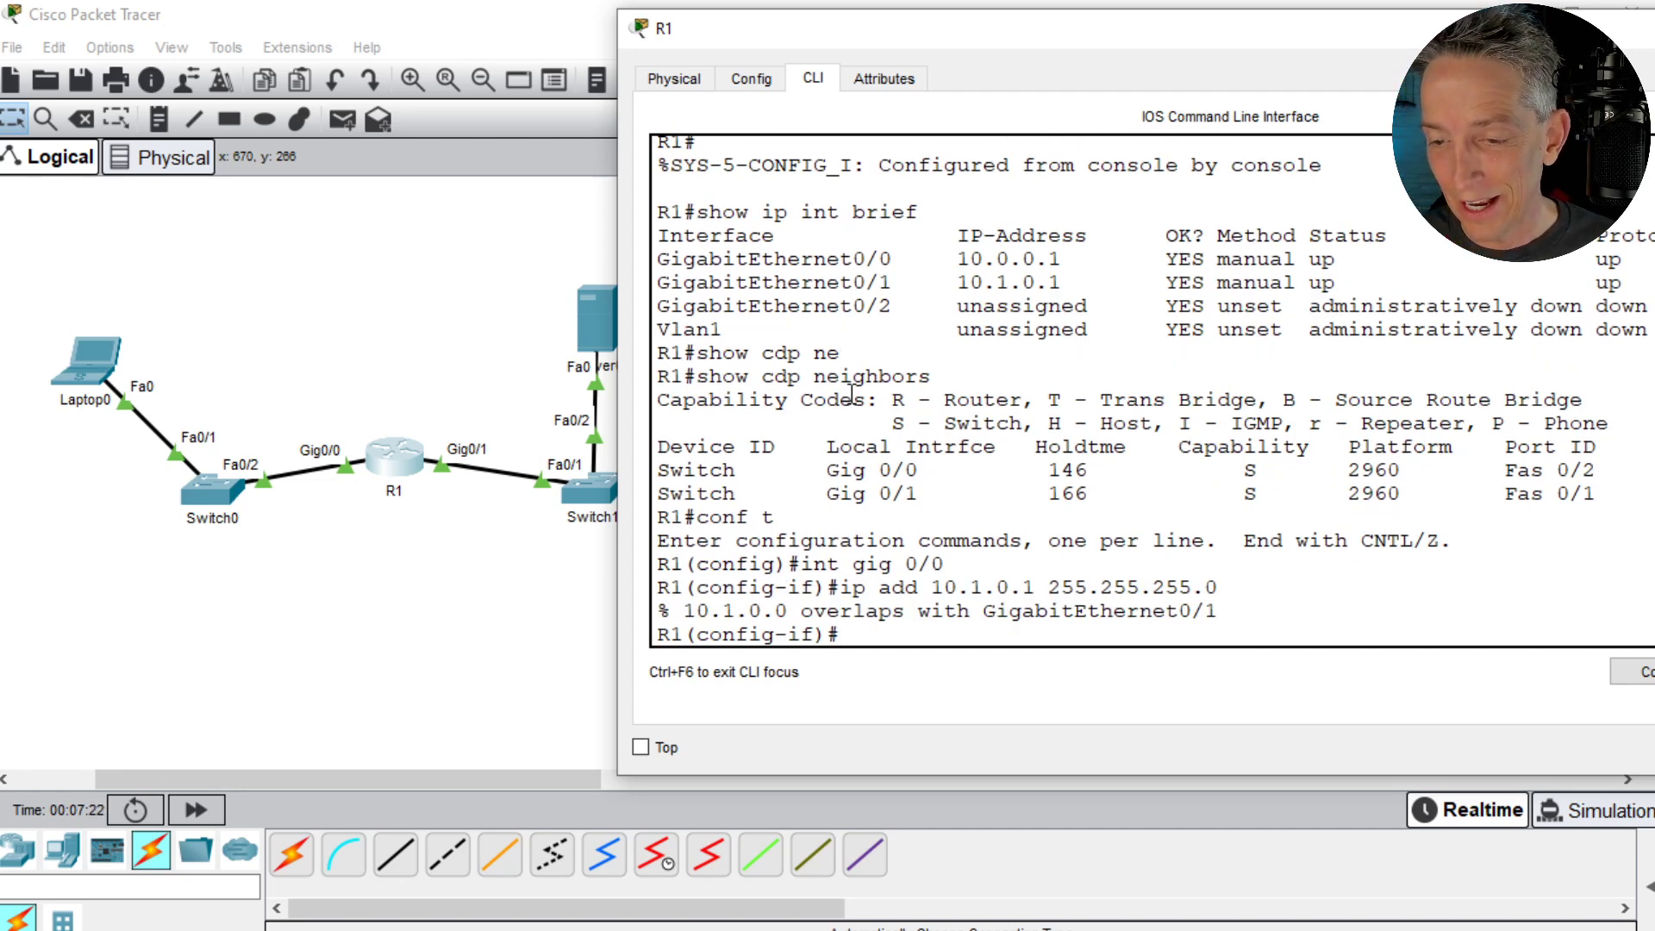
text(exit)
key(Return)
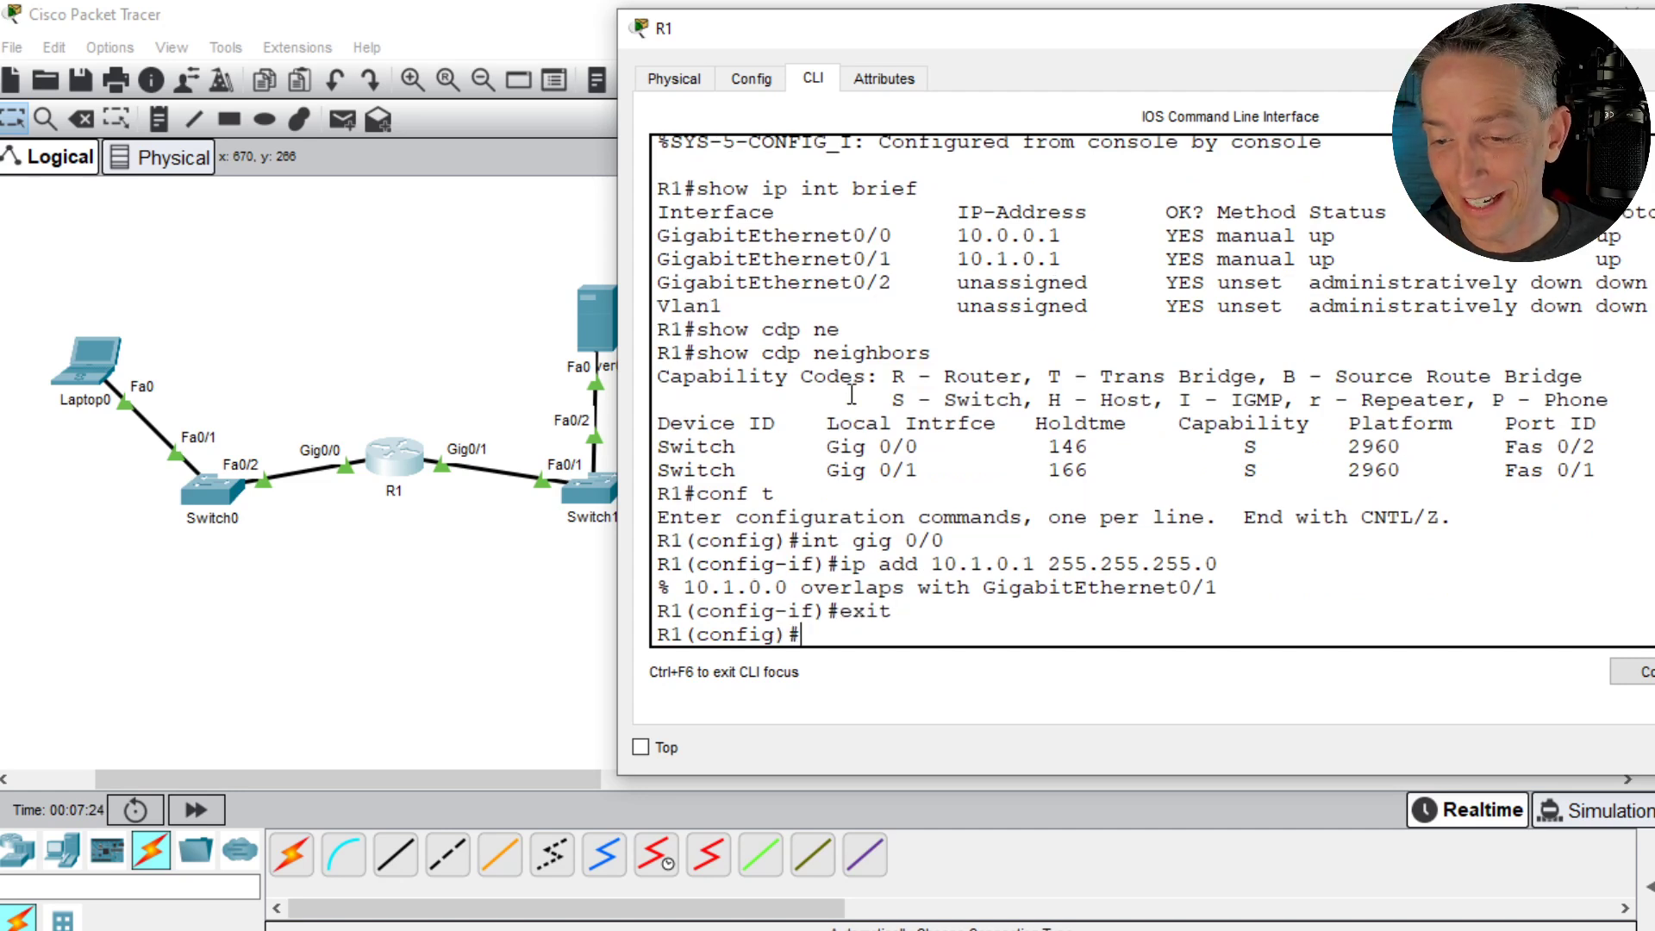
- Reset R1's GigabitEthernet0/0 interface to its default configuration from global configuration mode
text(d)
key(BackSpace)
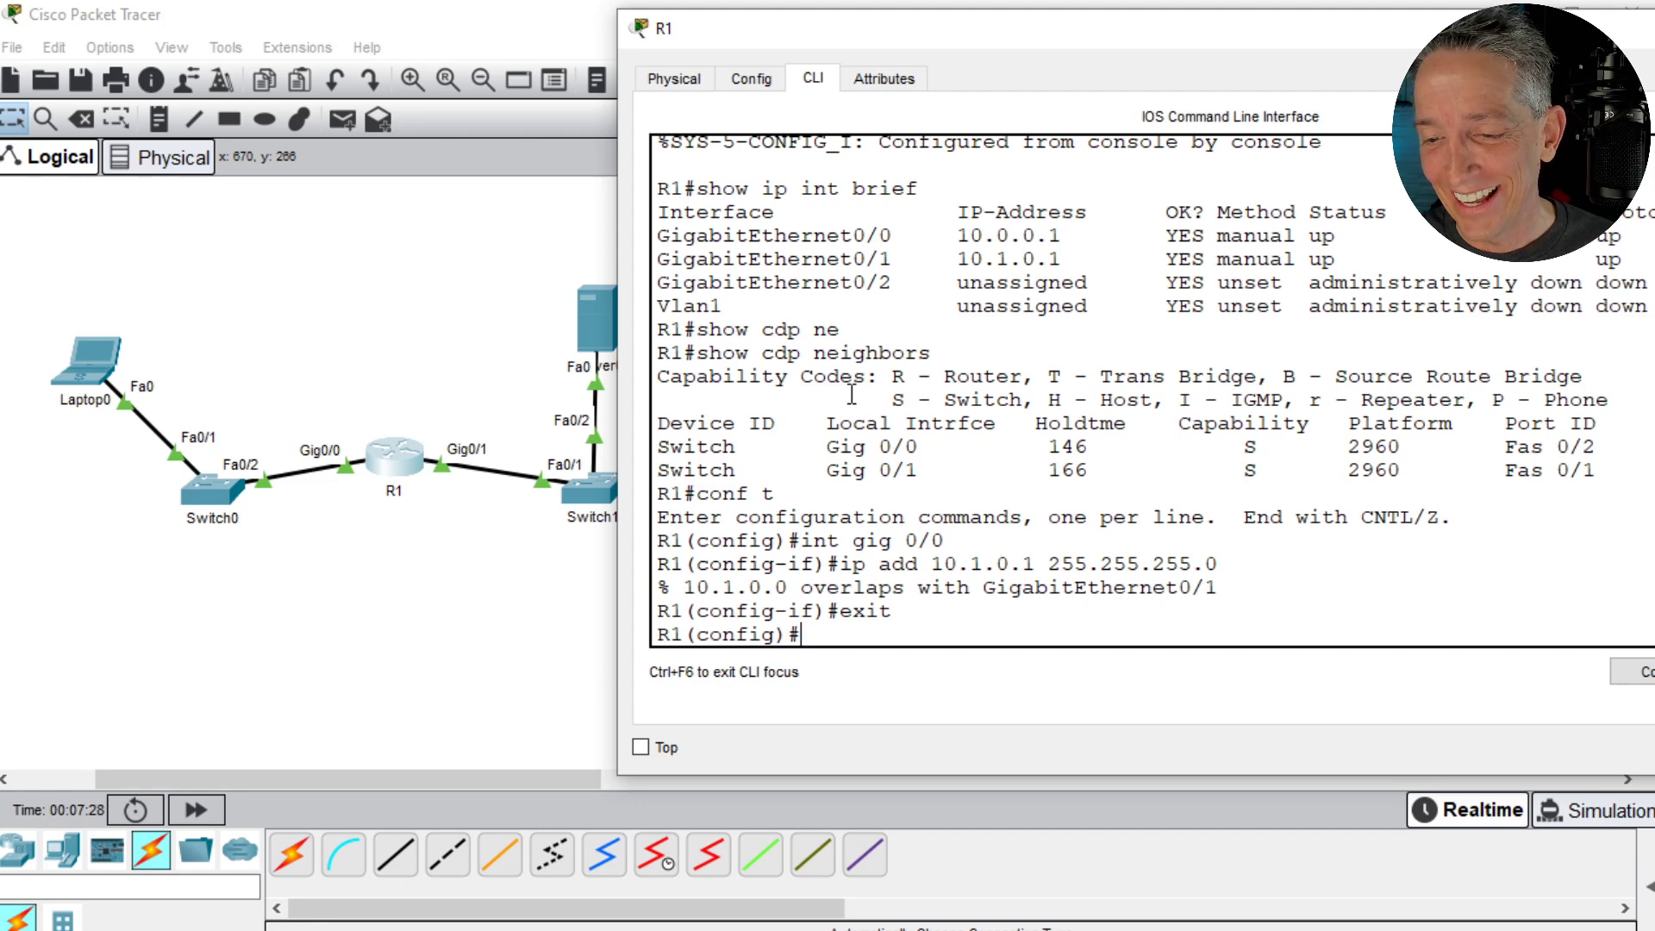
text(de)
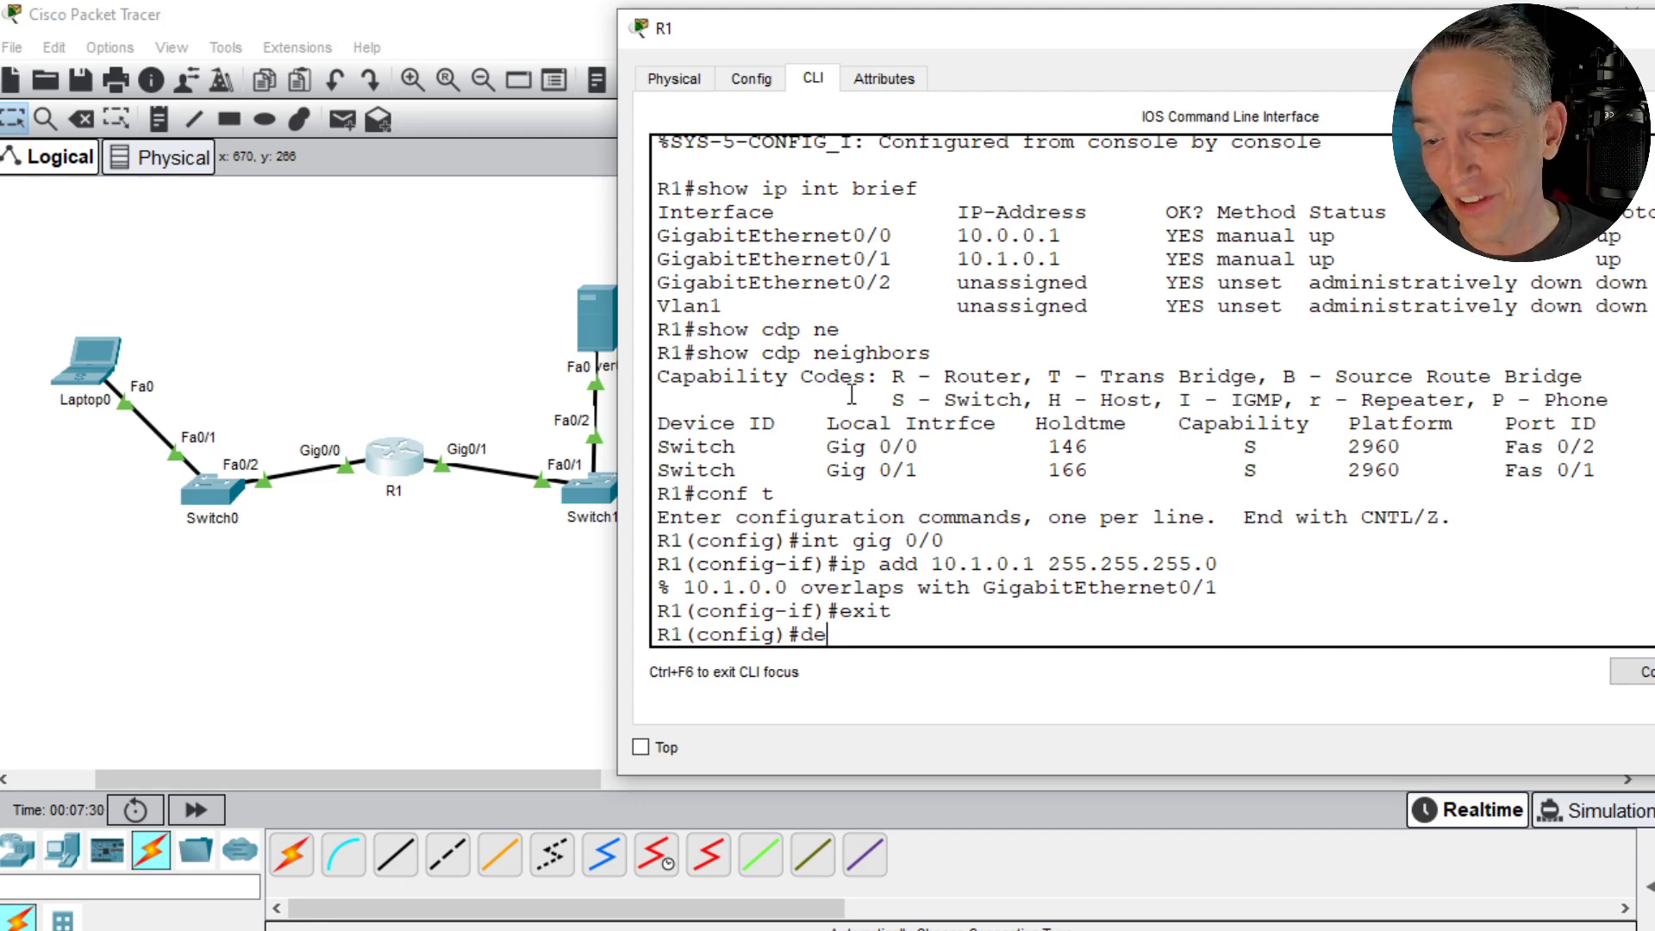
key(Tab)
text(int gig)
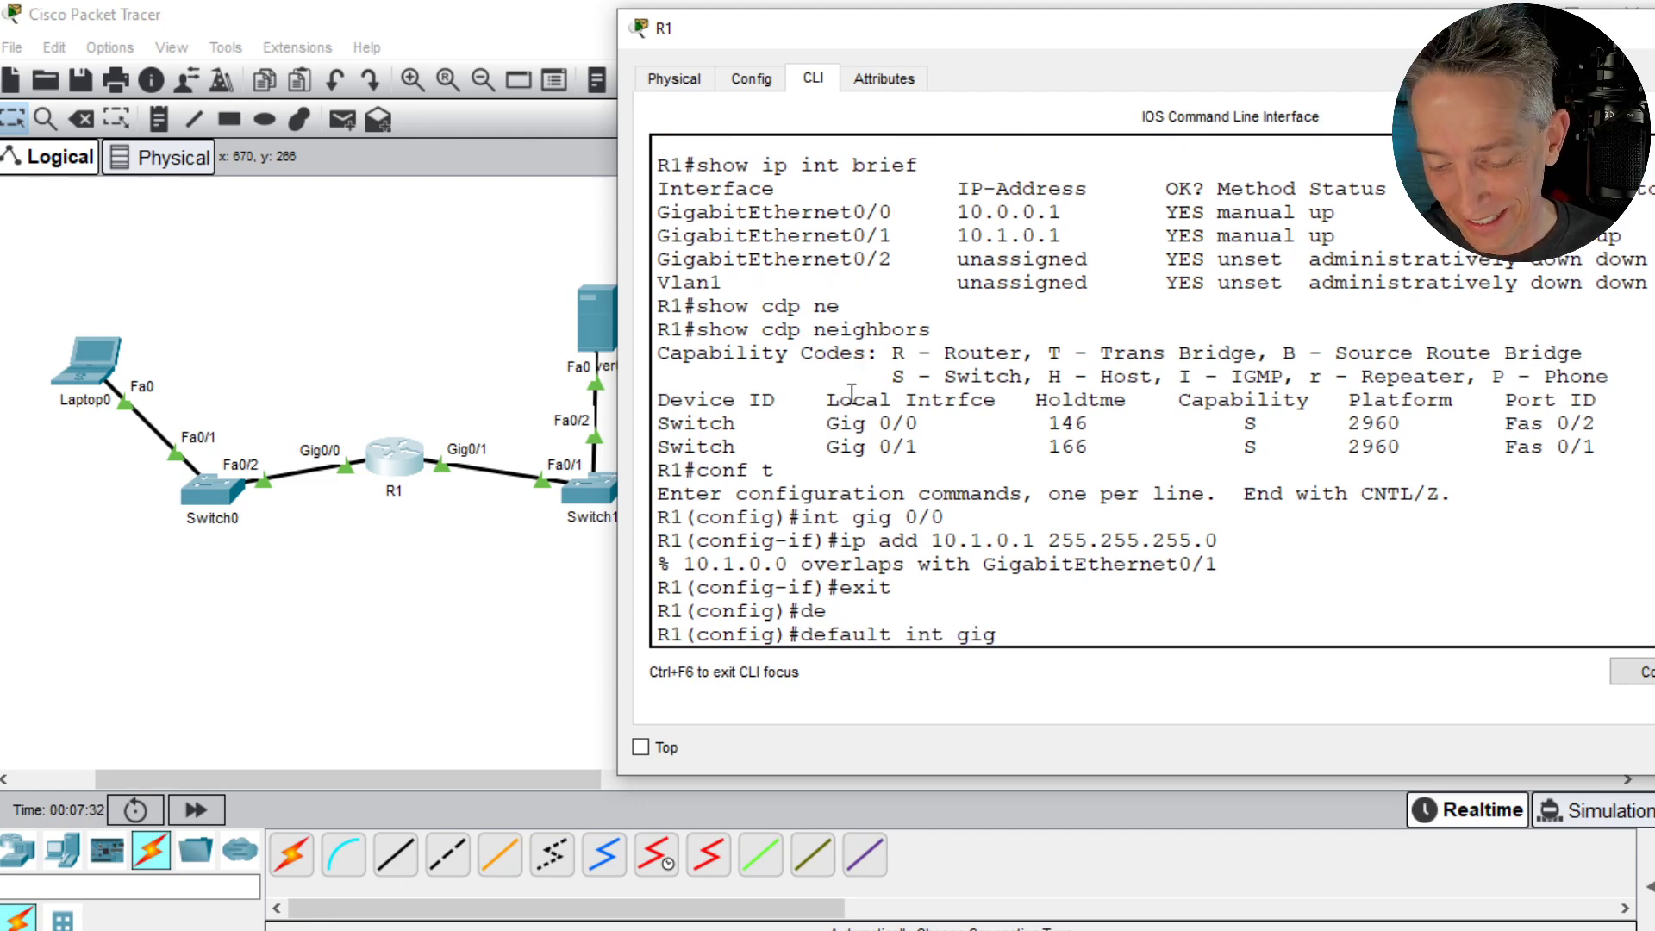
text( 0/0)
key(Return)
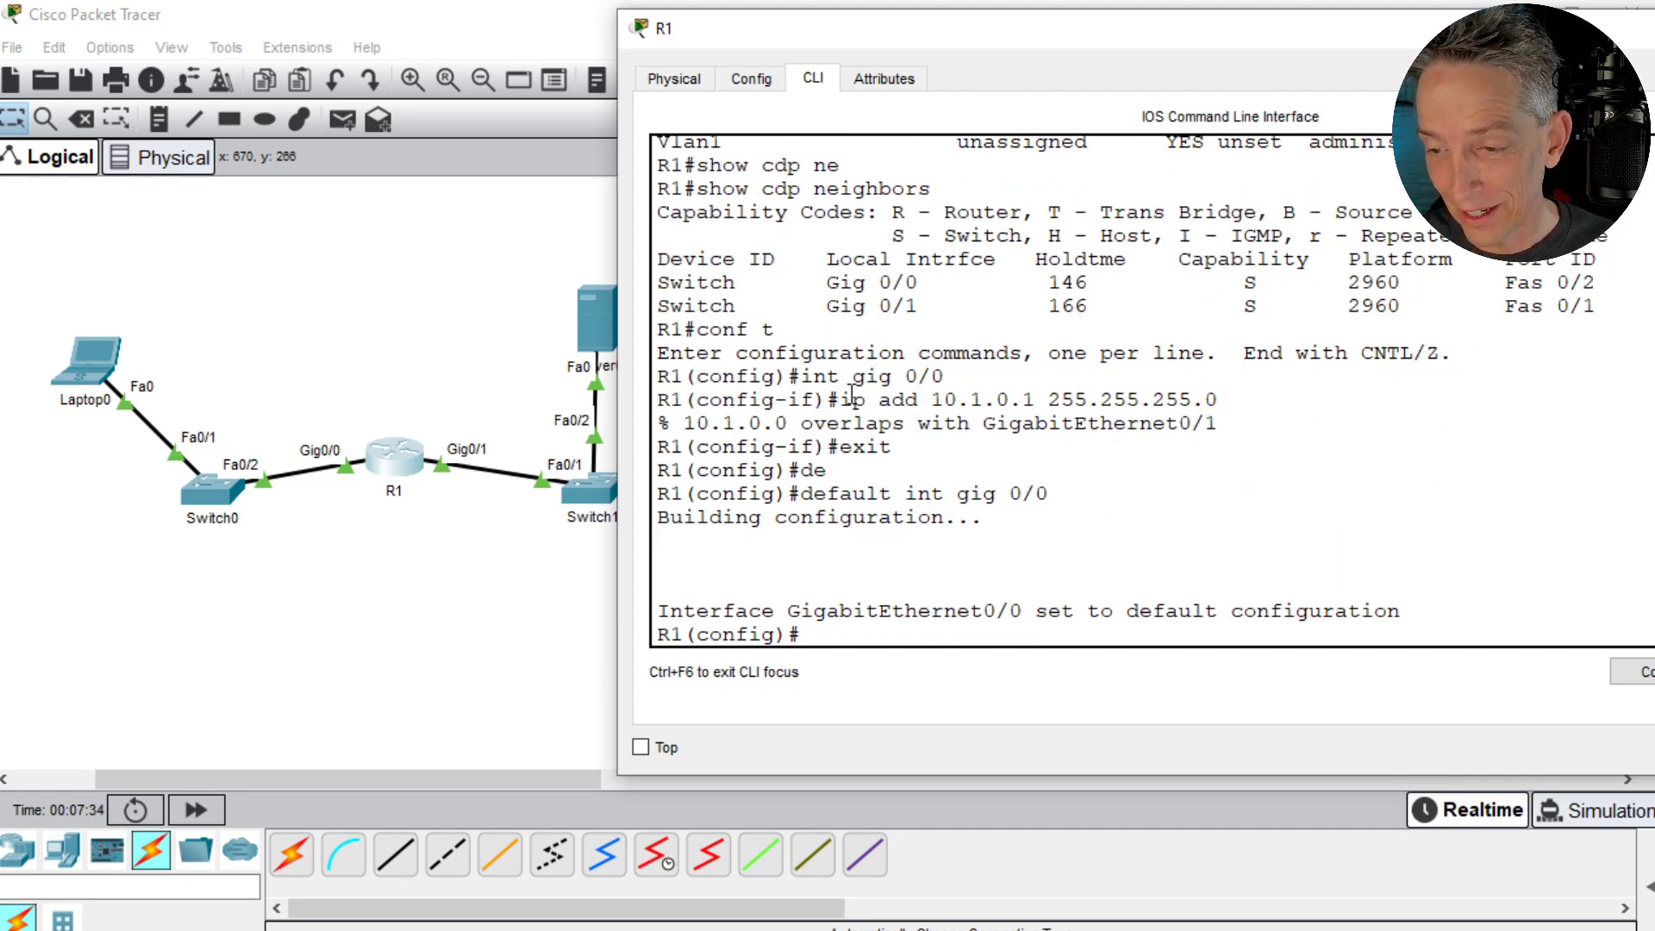
- Reset R1's GigabitEthernet0/1 interface to its default configuration
key(Return)
key(Up)
key(BackSpace)
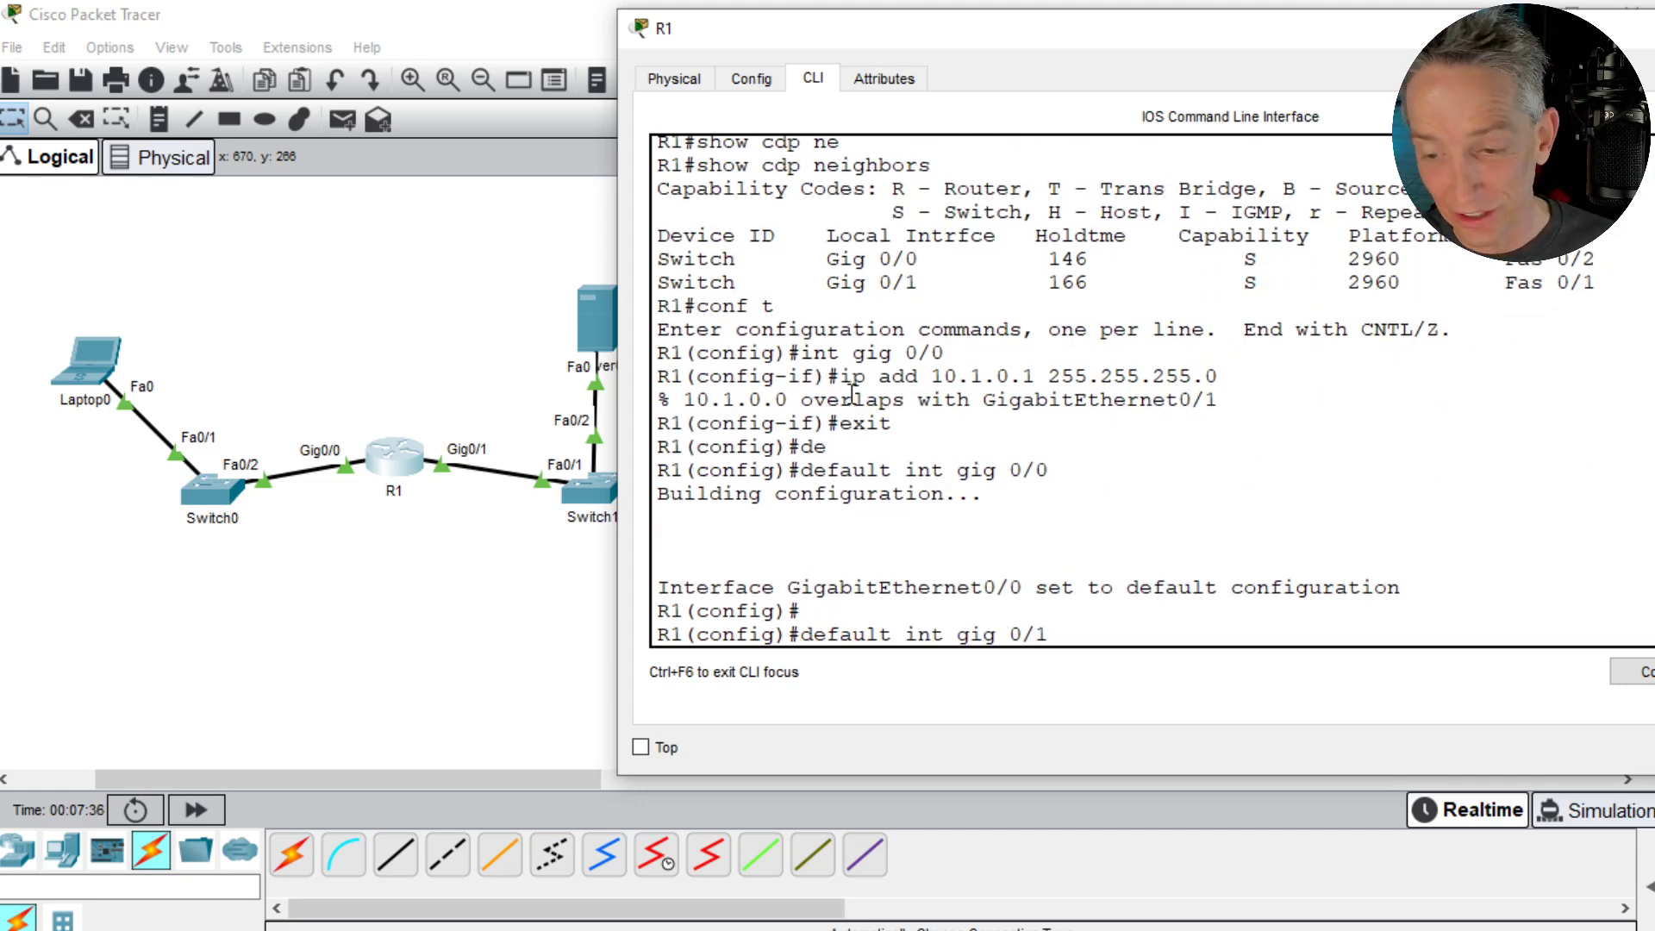
text(1)
key(Return)
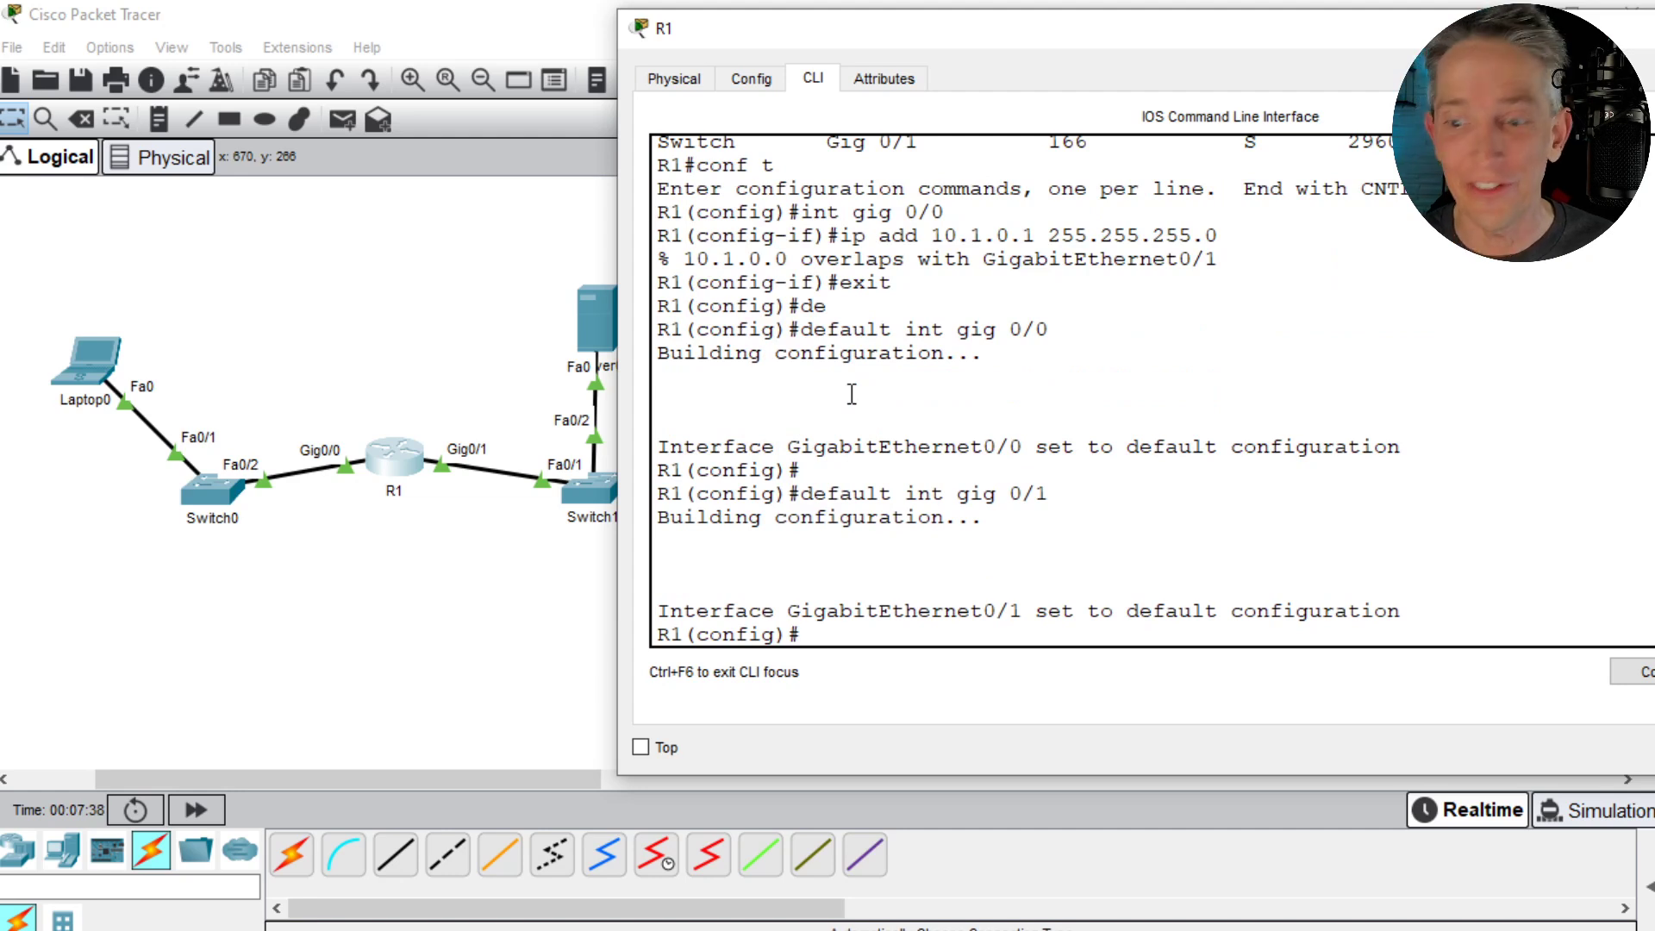
- Assign 10.1.0.1 with mask 255.255.255.0 to R1's GigabitEthernet0/0, the interface facing Laptop0's switch
key(Return)
key(Up)
key(Up)
key(Up)
key(Up)
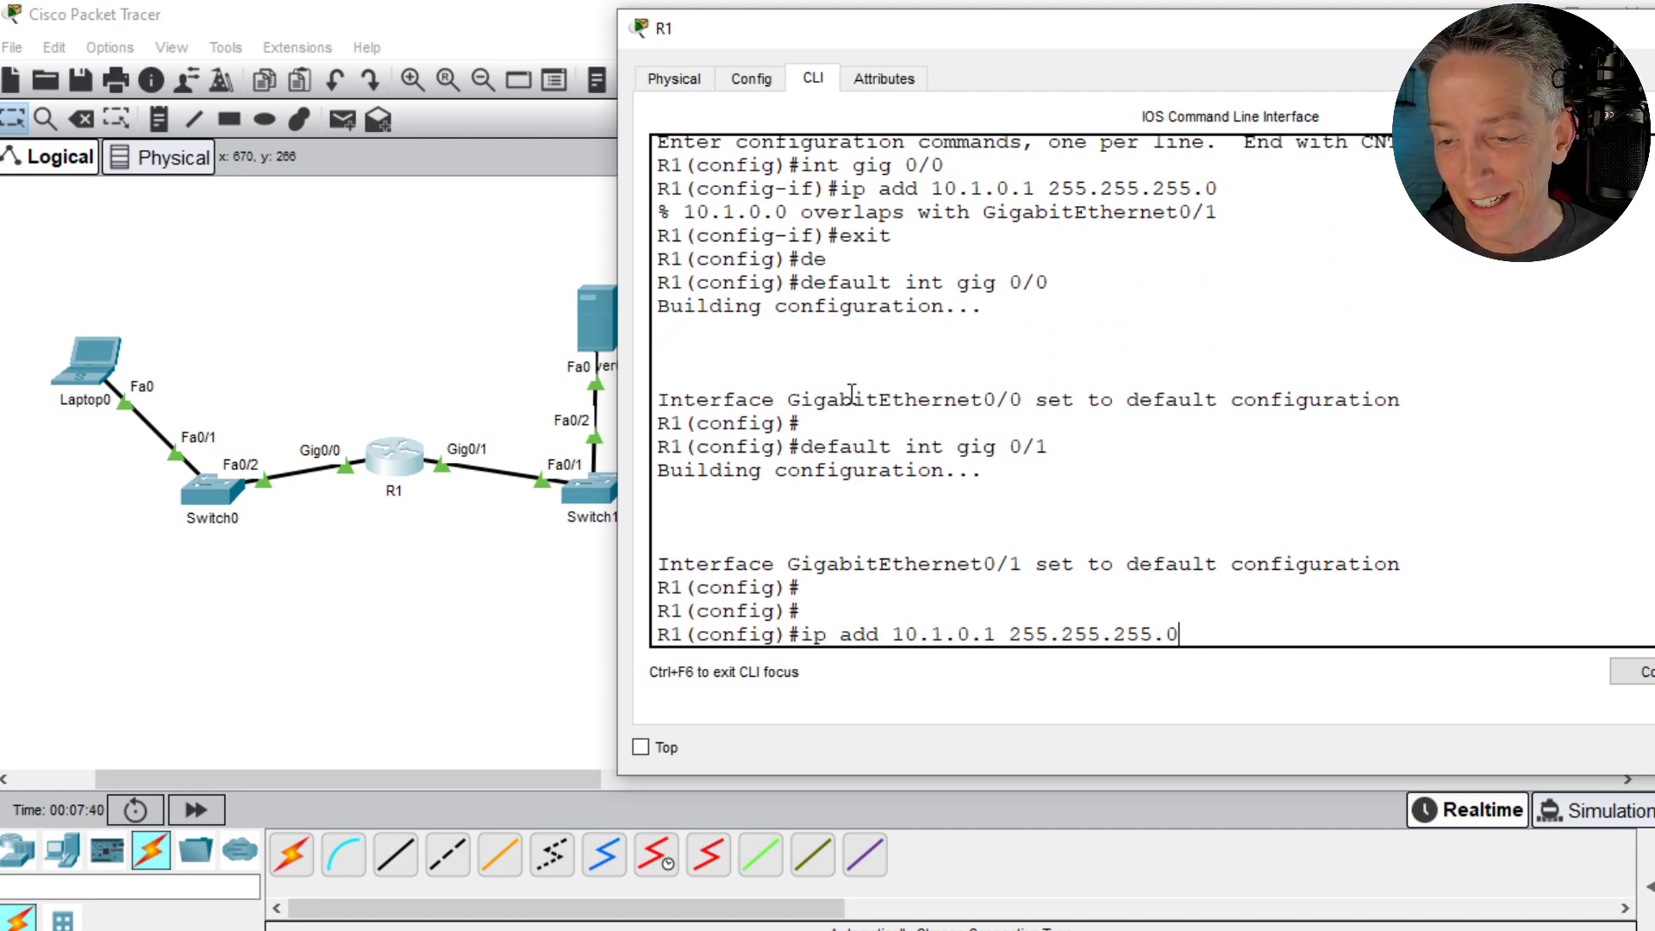
key(Down)
key(Up)
key(Up)
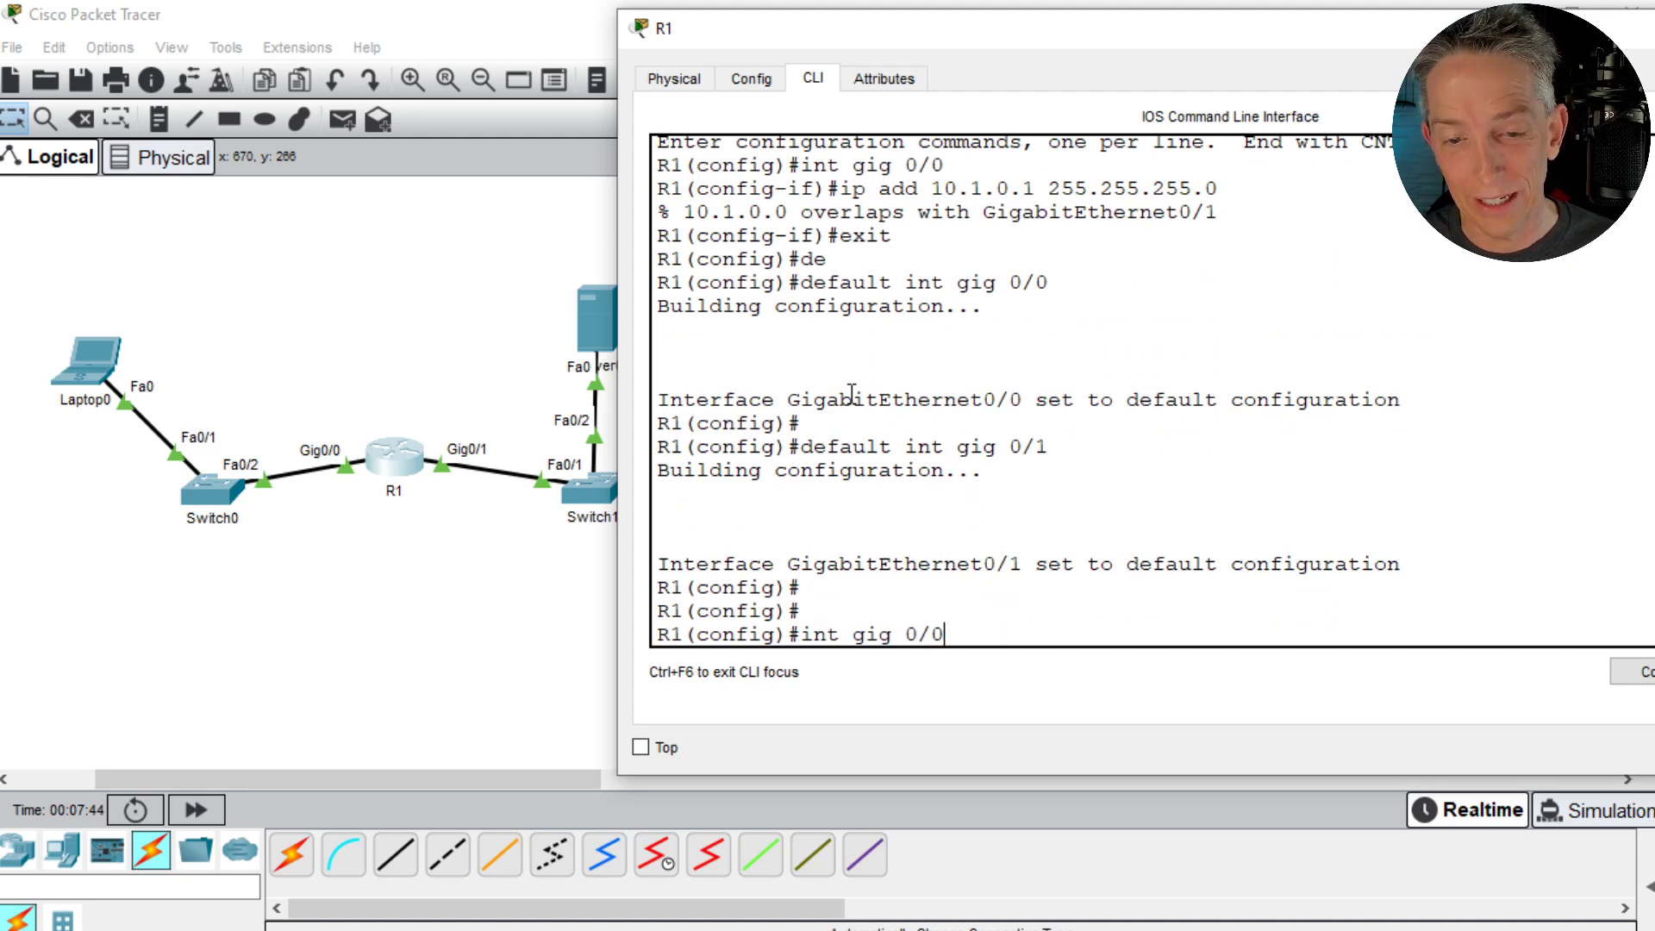
key(Return)
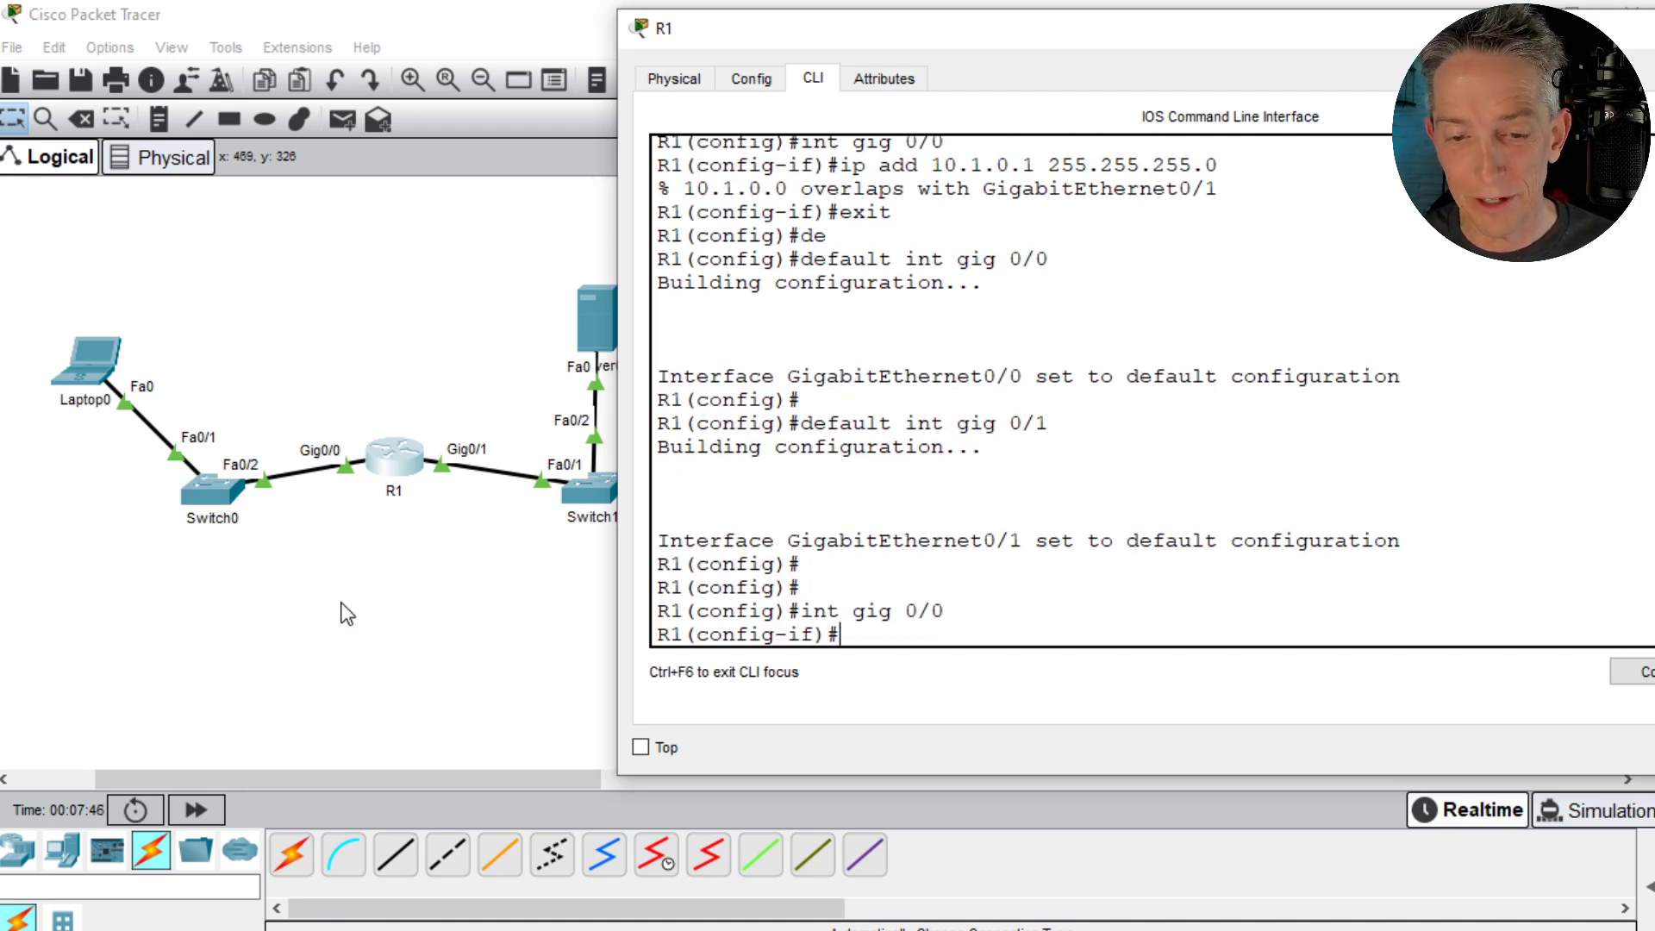
click(340, 603)
mouse_move(98, 364)
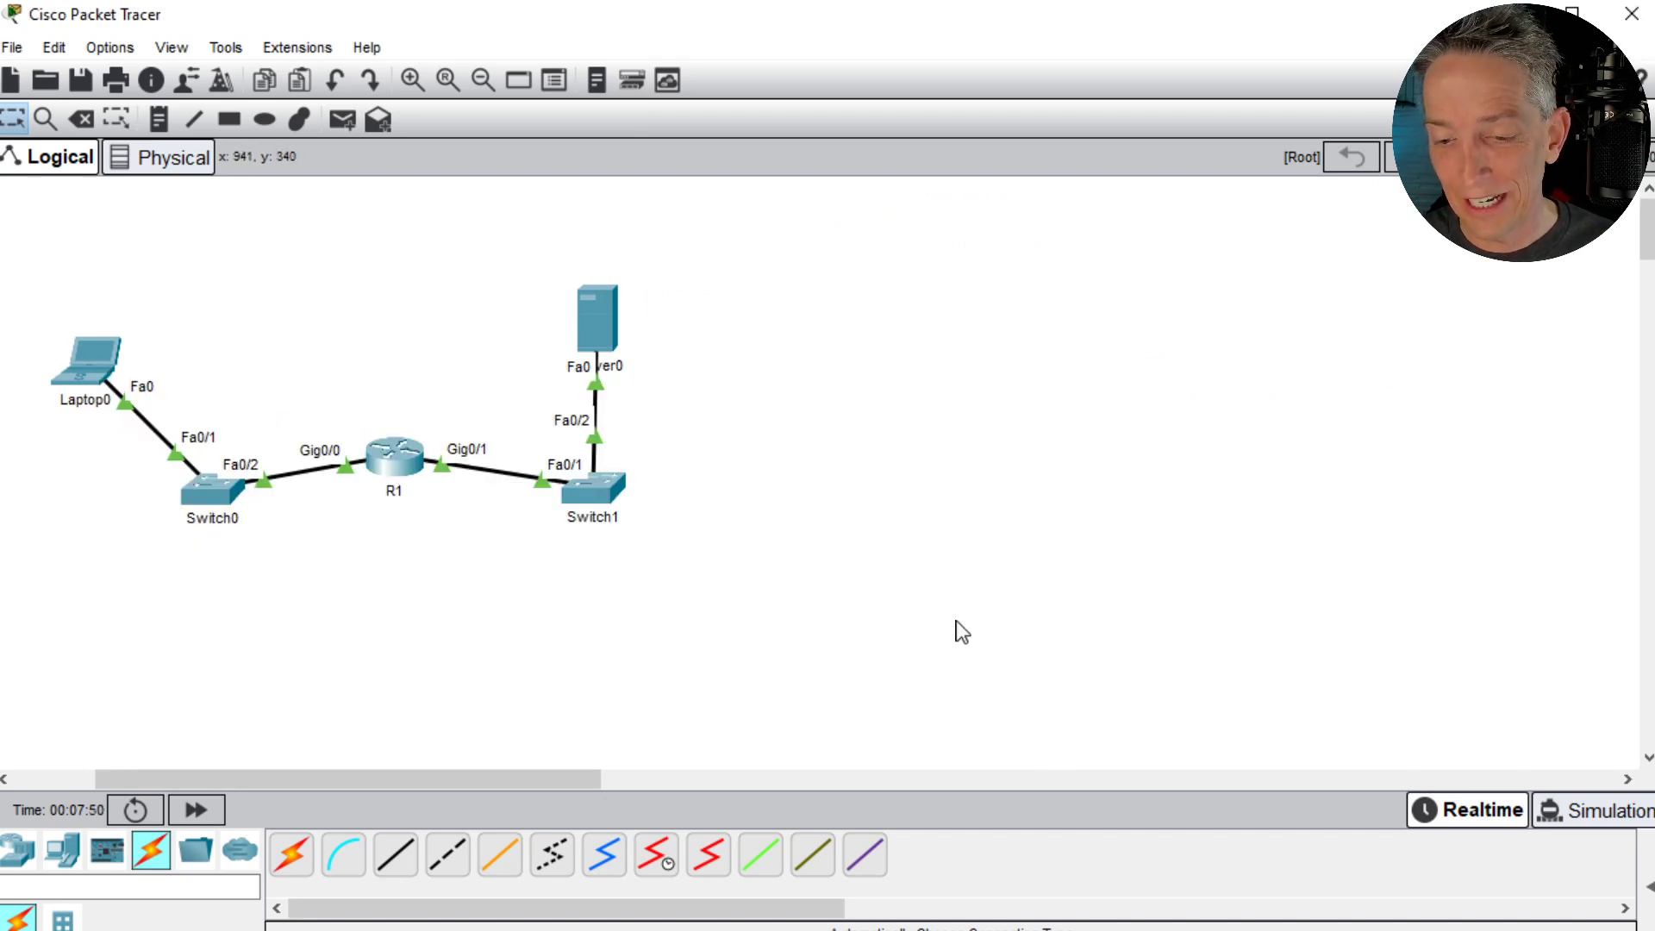
click(395, 457)
key(Up)
key(Up)
key(Up)
key(Up)
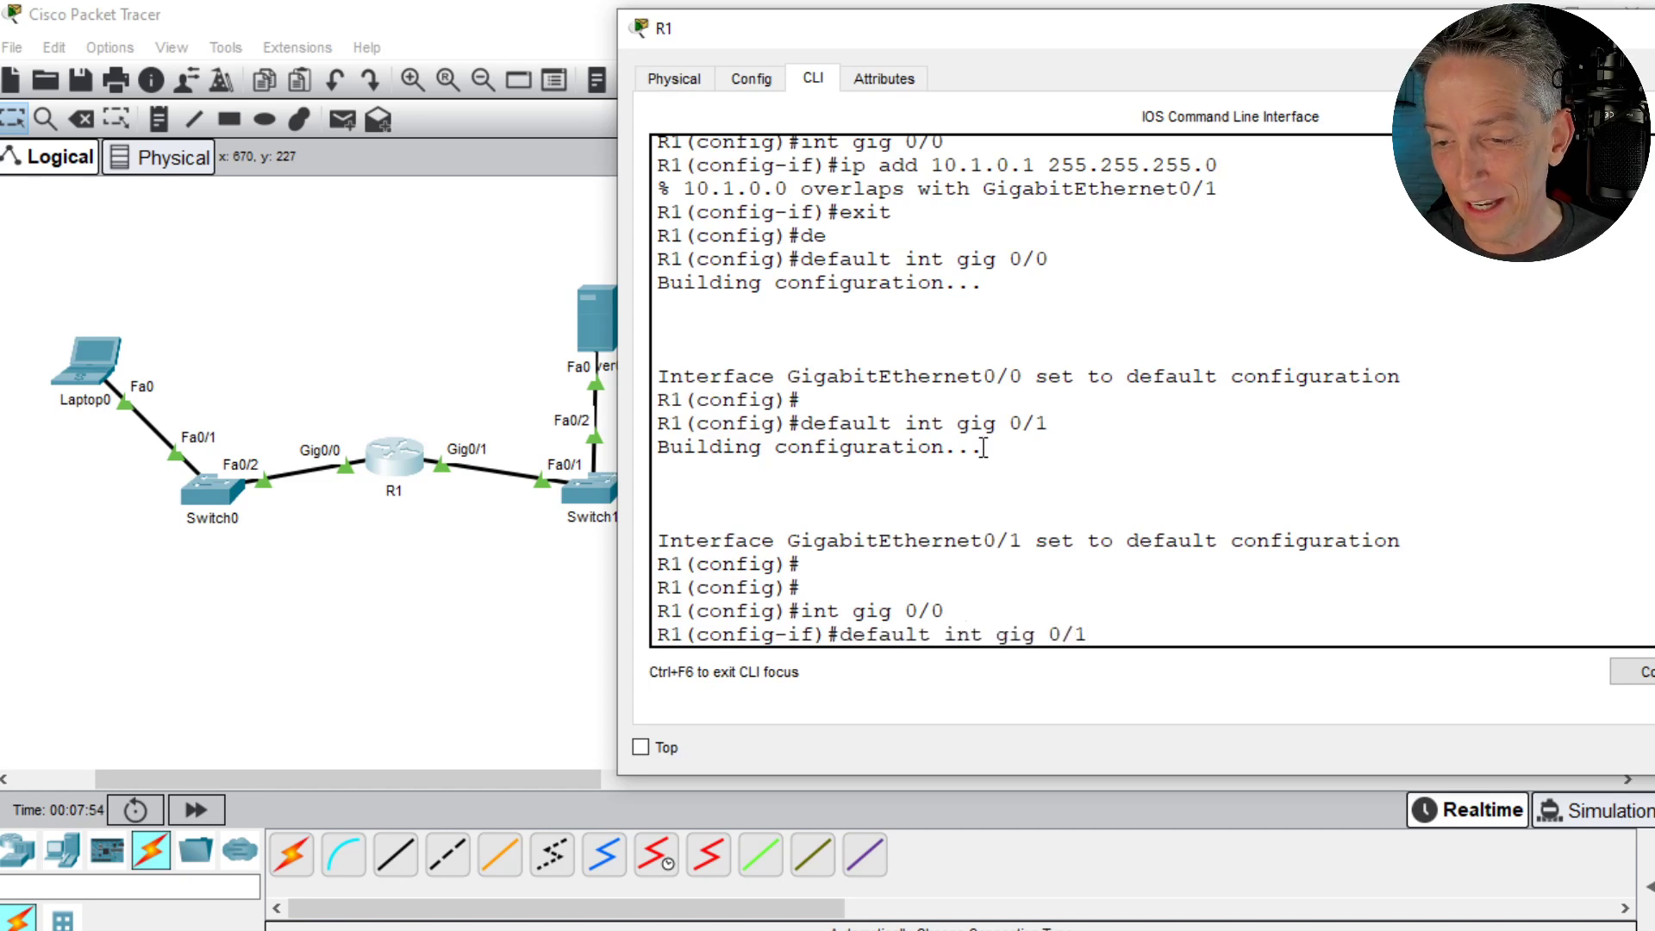
key(Up)
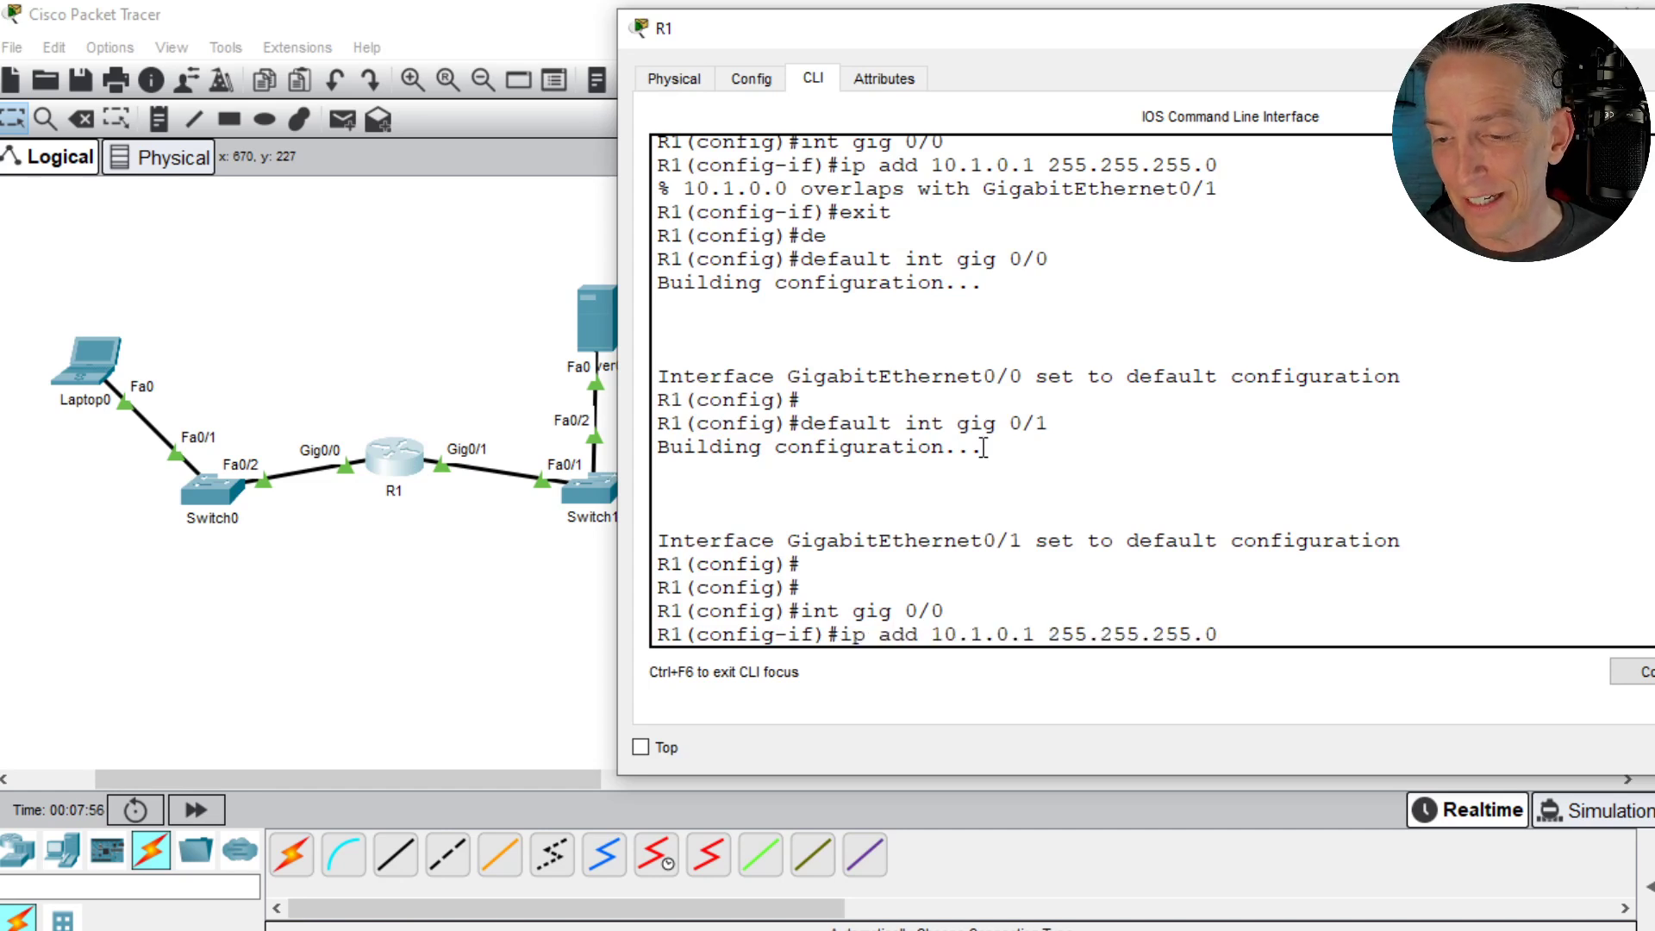
key(Return)
- Assign 10.0.0.1 with mask 255.255.255.0 to R1's GigabitEthernet0/1, facing Server0's switch, and end configuration mode
text(itn gig)
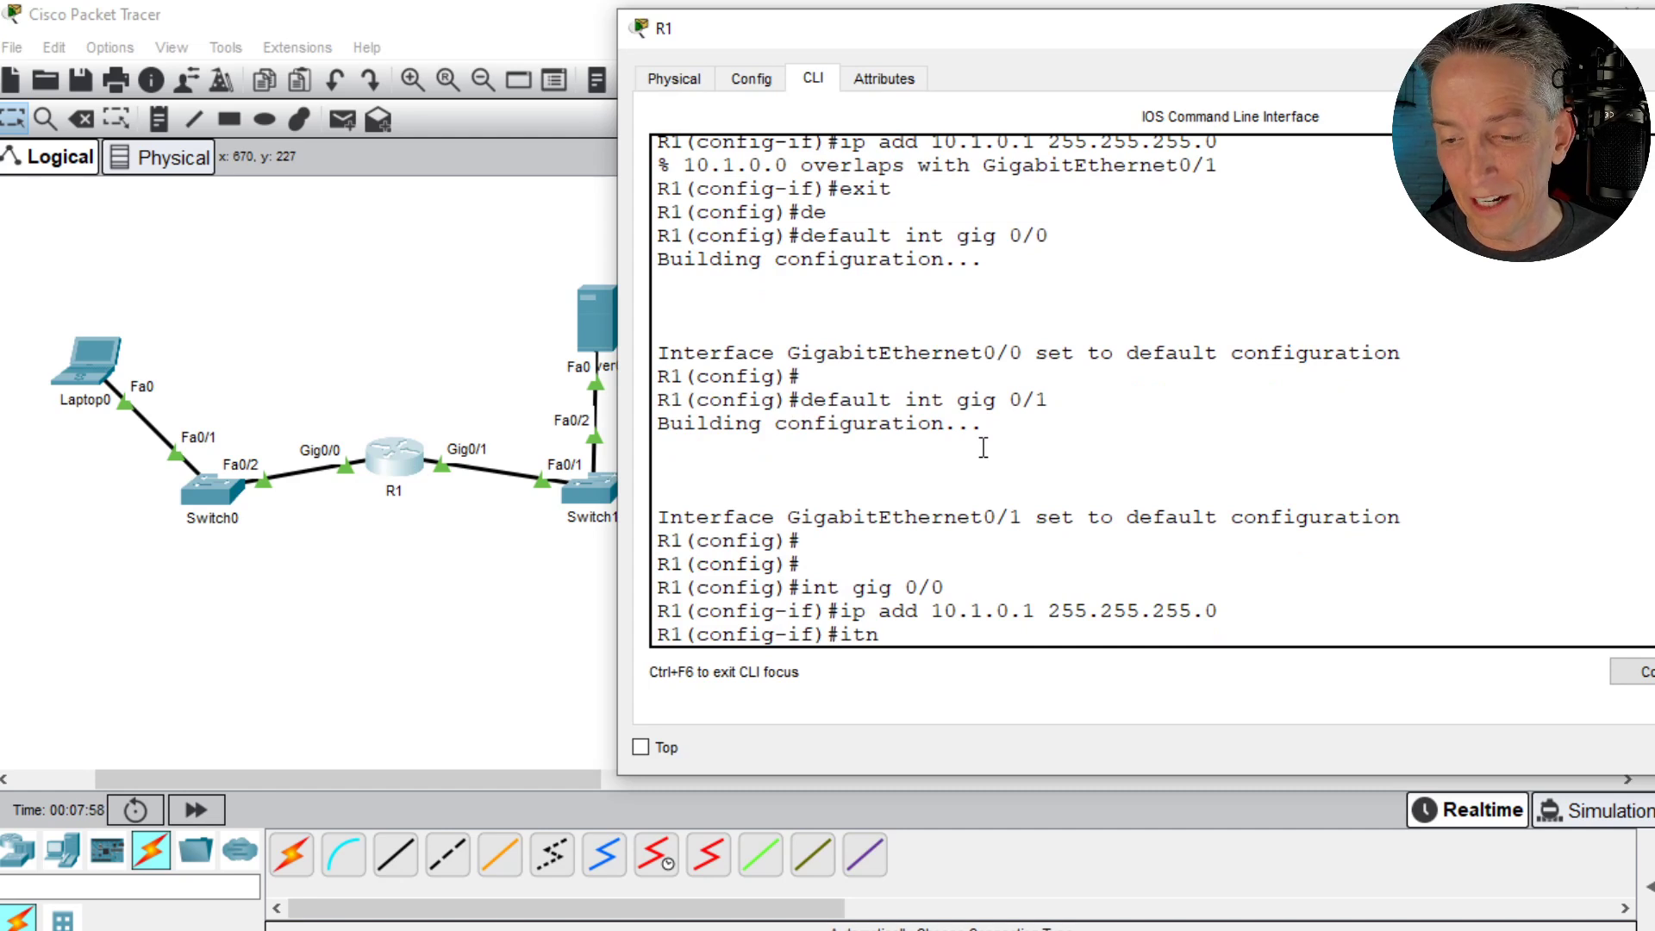
key(BackSpace)
key(BackSpace)
key(BackSpace)
key(BackSpace)
key(BackSpace)
text(nt gig)
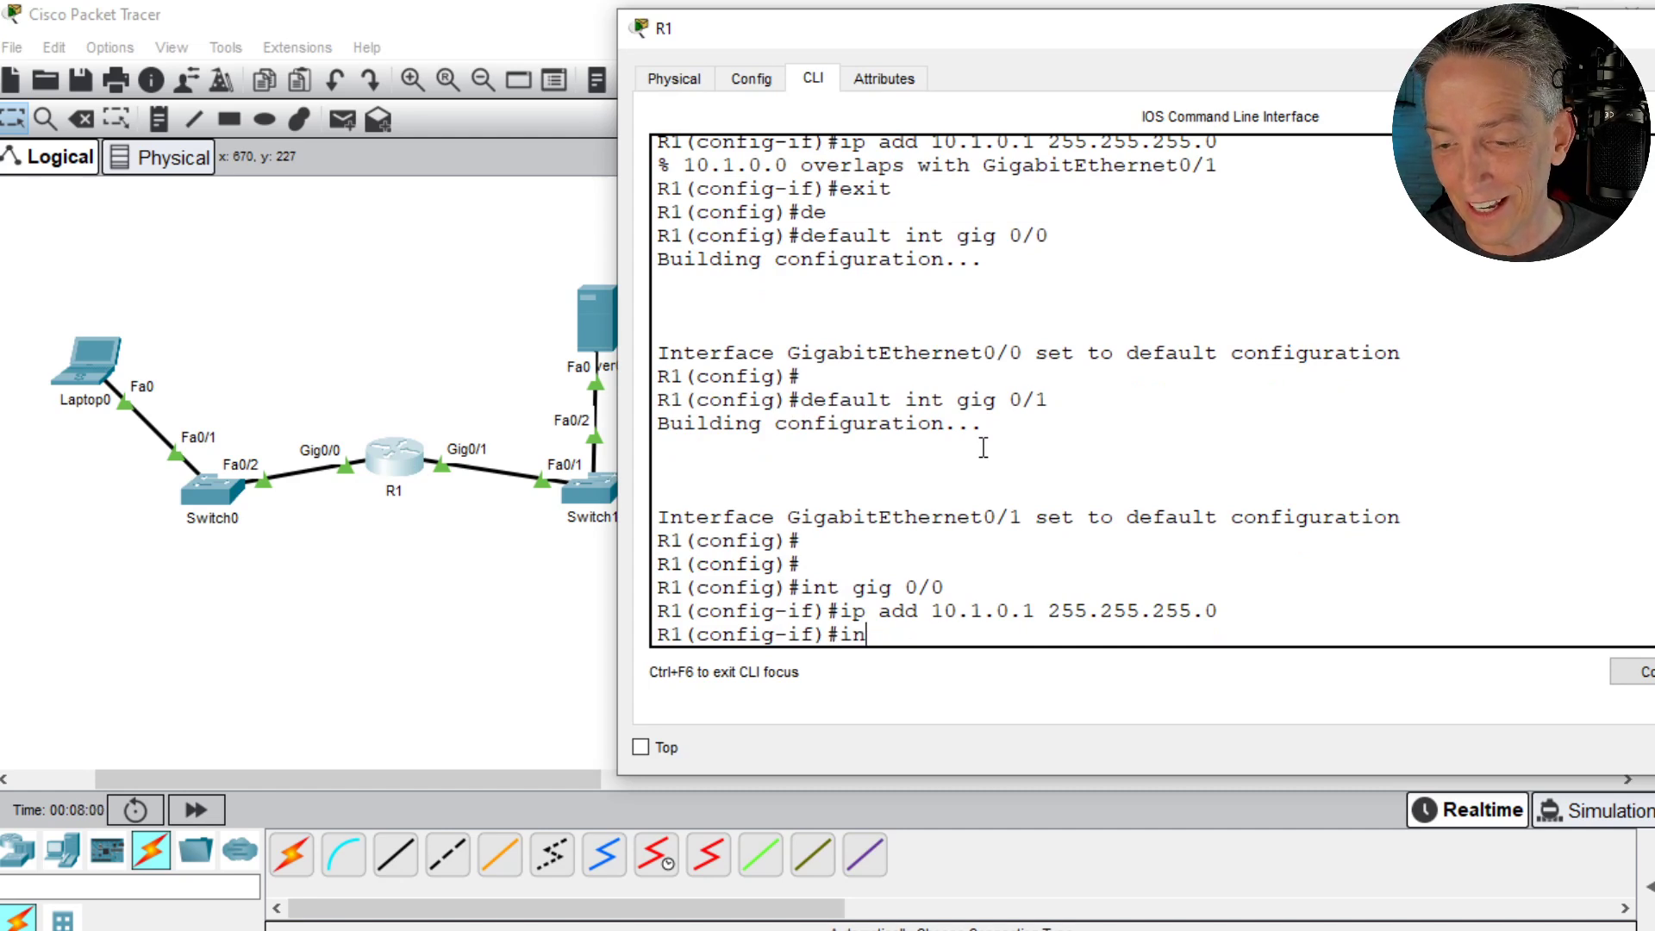
text( 0/1)
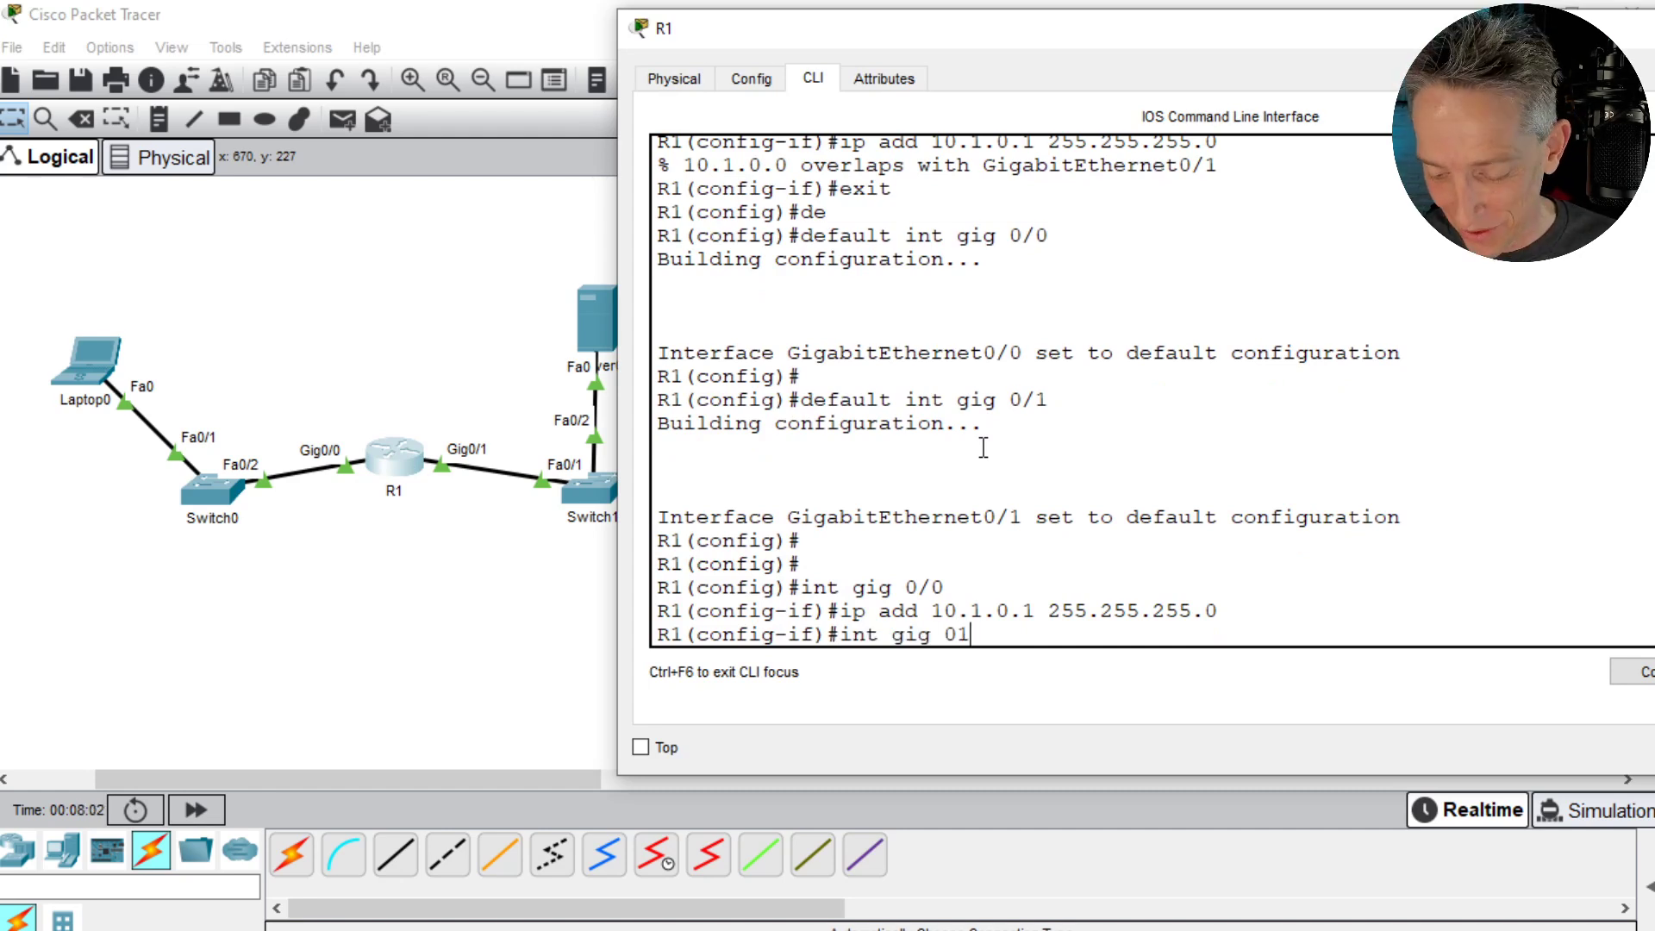
key(Return)
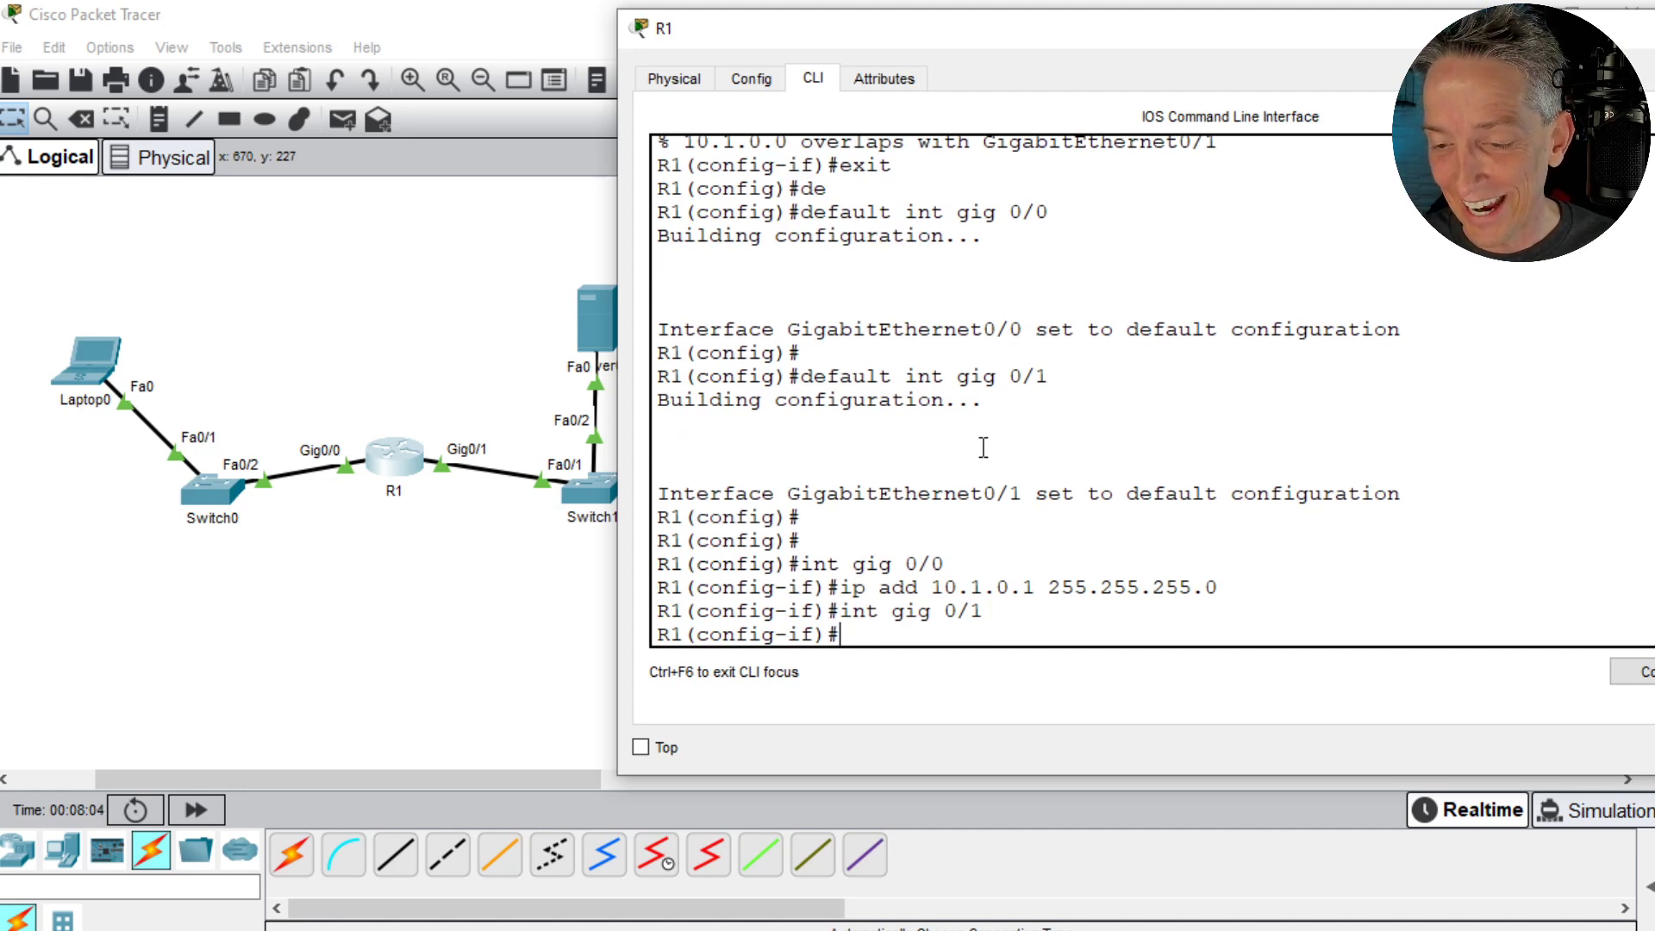
key(Up)
key(Up)
key(Left)
key(Left)
key(Left)
key(Left)
key(Left)
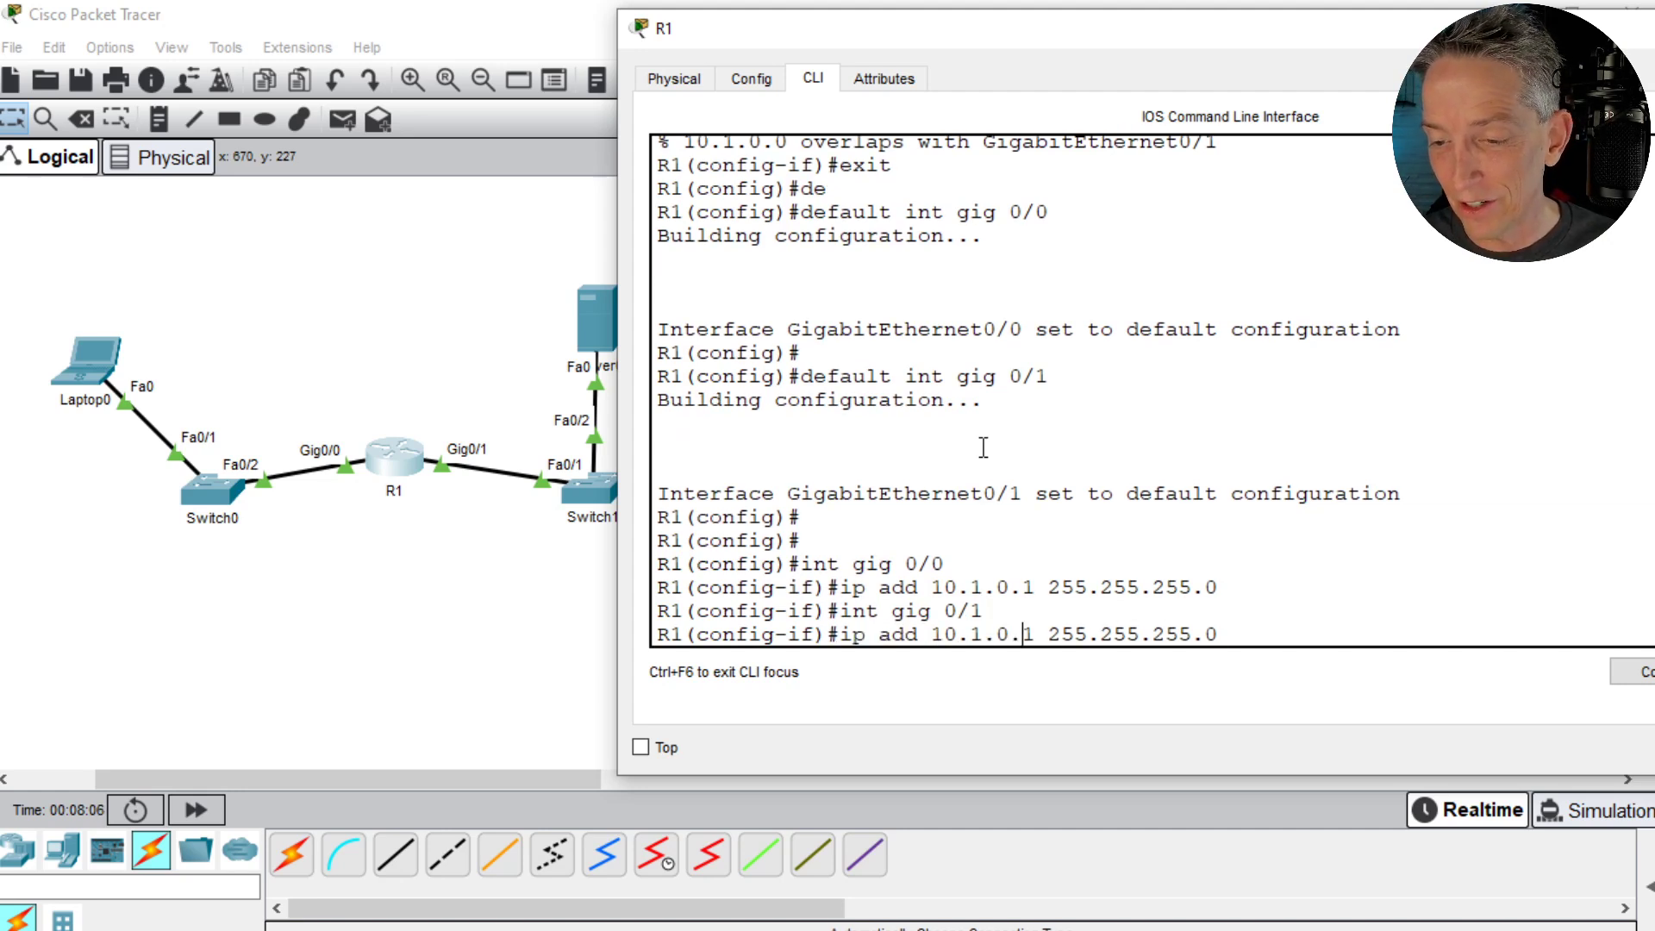
key(Left)
key(Left)
key(Left)
key(Left)
key(Left)
key(Left)
key(Left)
key(Left)
key(Left)
key(Left)
key(Left)
key(Left)
key(BackSpace)
text(0)
key(Return)
text(end)
key(Return)
- Ping Server0 at 10.0.0.2 and Laptop0 at 10.1.0.2 from R1's CLI
text(ping )
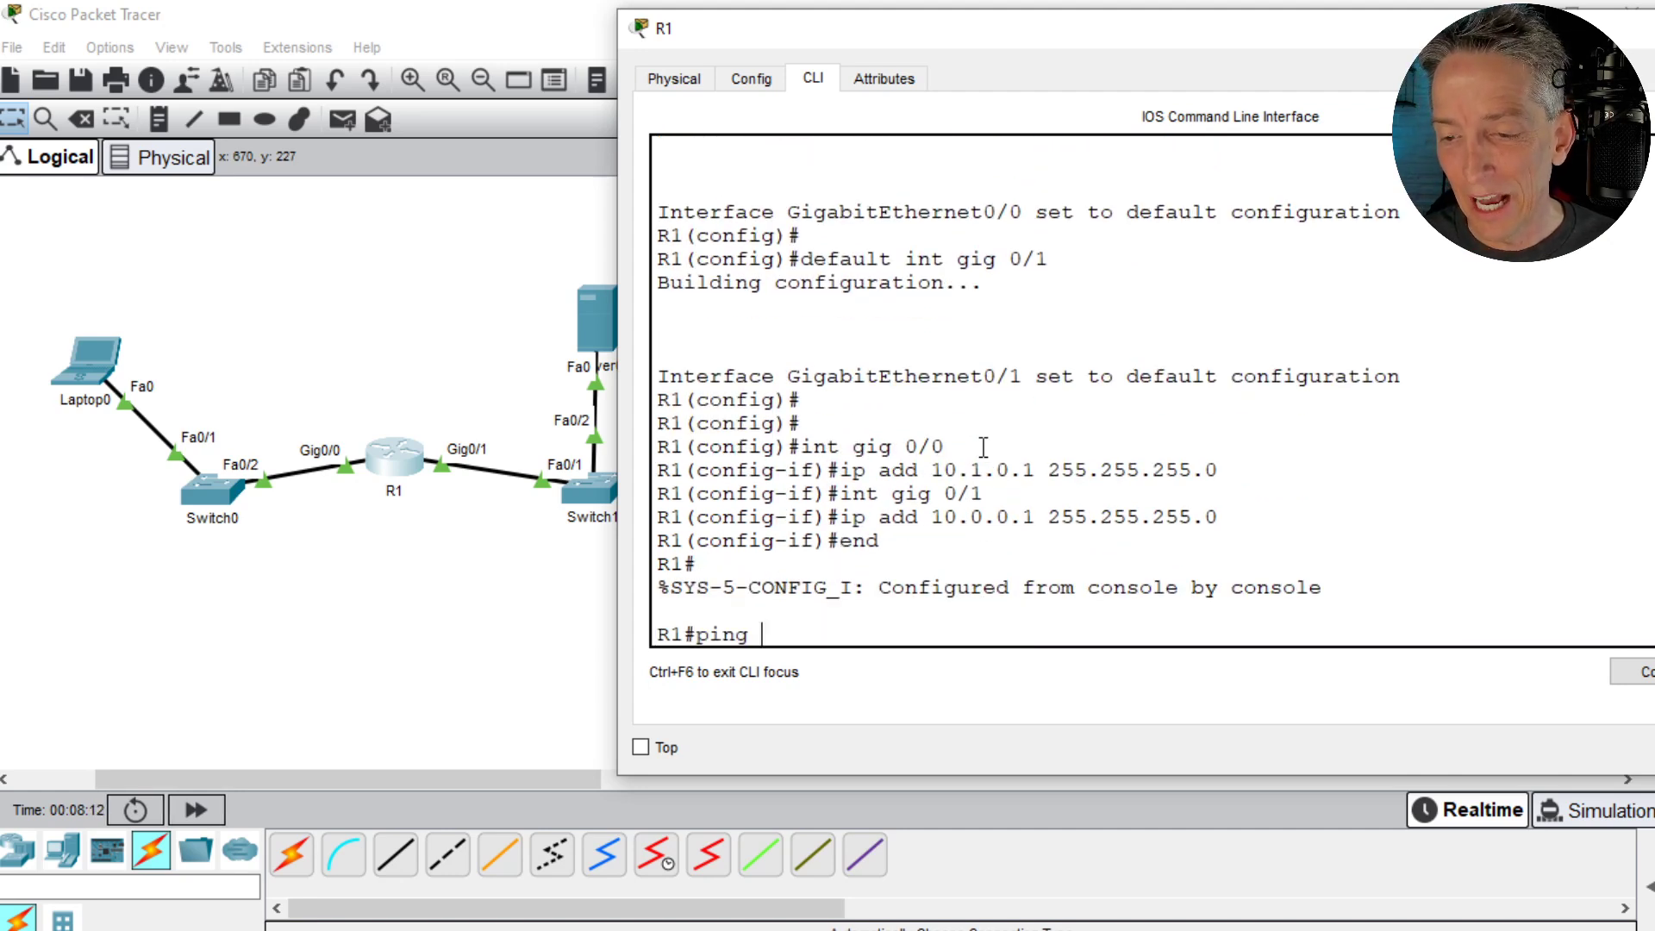
text(10.0.0.2)
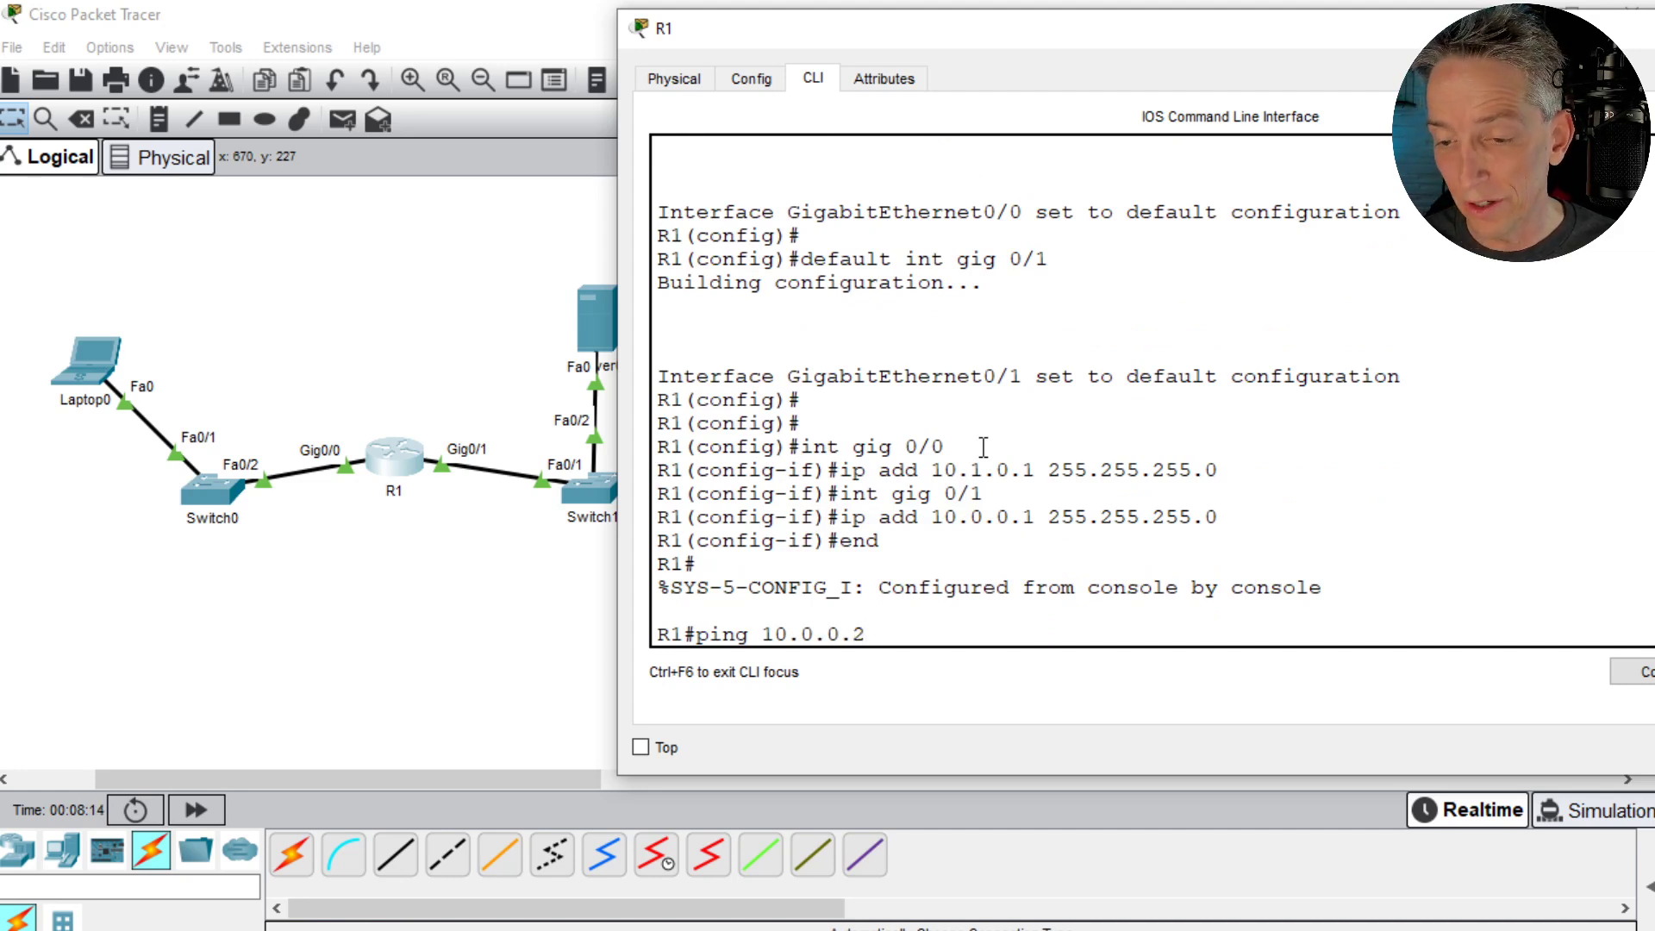
key(Return)
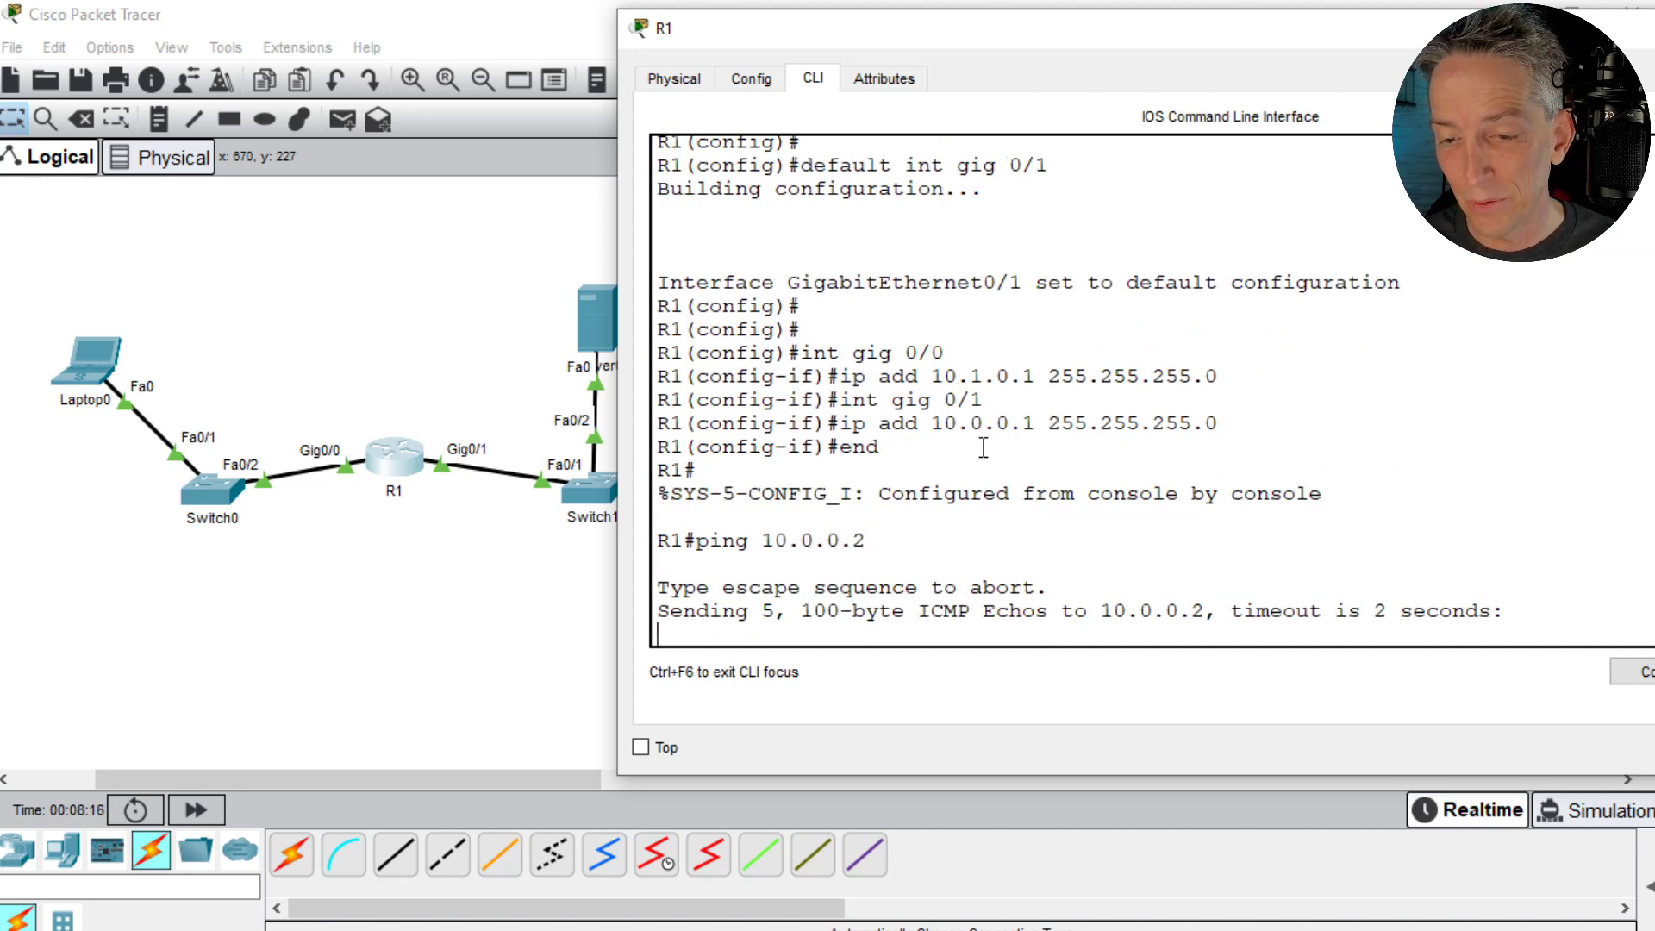
key(Up)
key(Left)
key(BackSpace)
text(1)
key(Return)
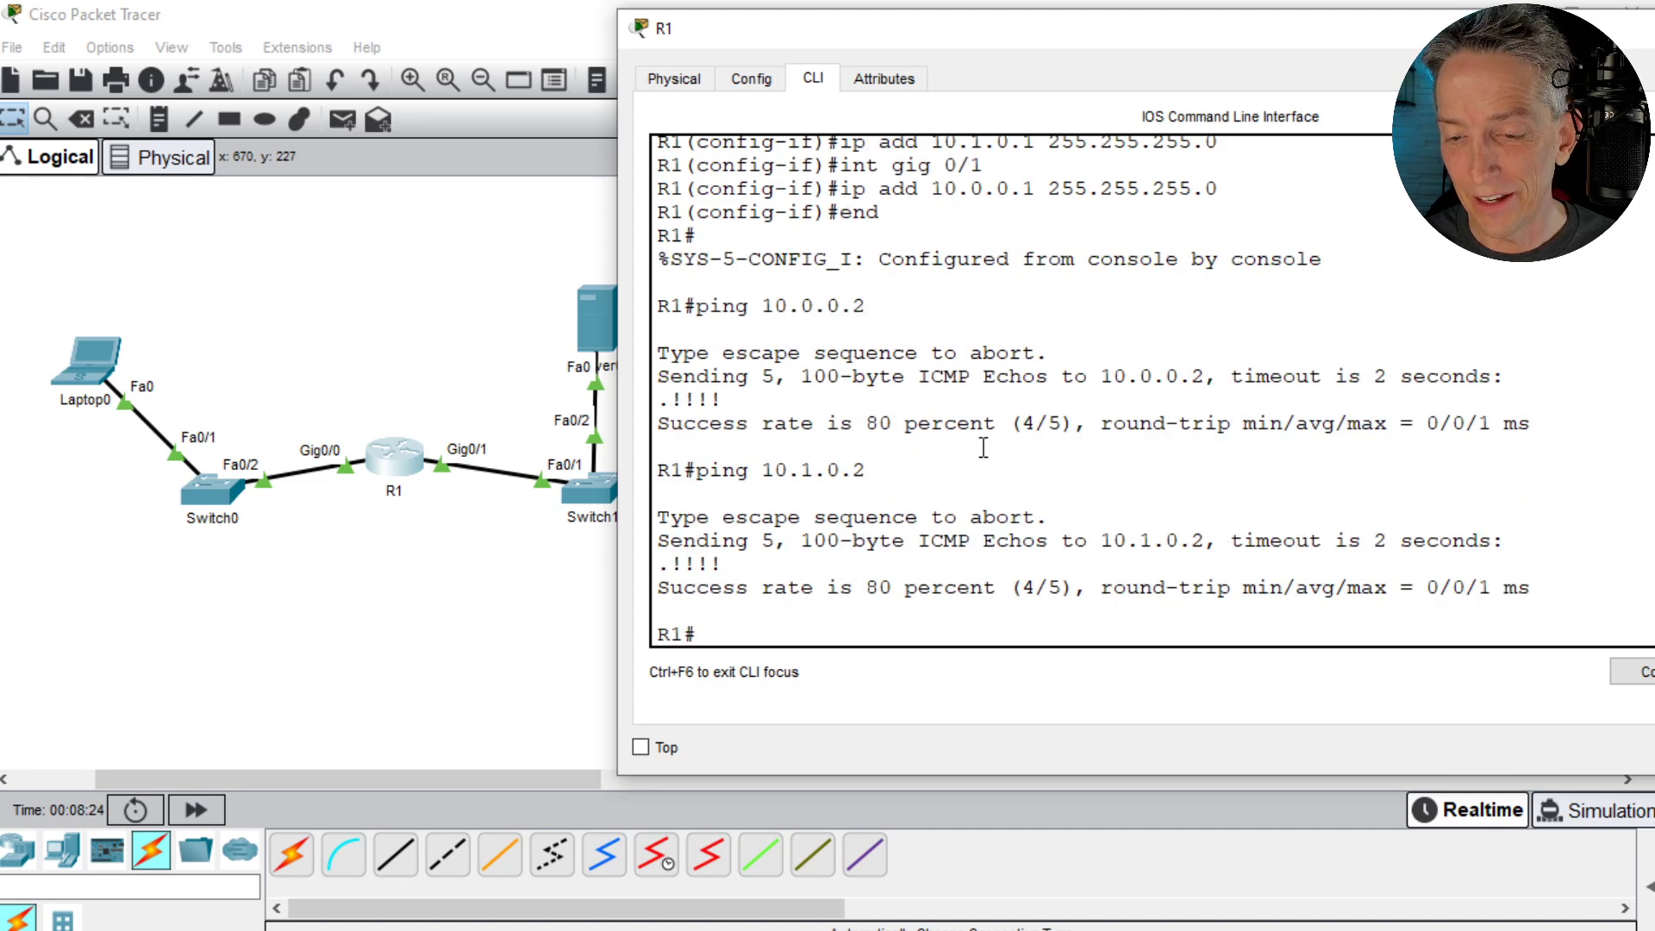
- Return to Laptop0's command prompt and repeat the ping to its default gateway 10.1.0.1
click(399, 624)
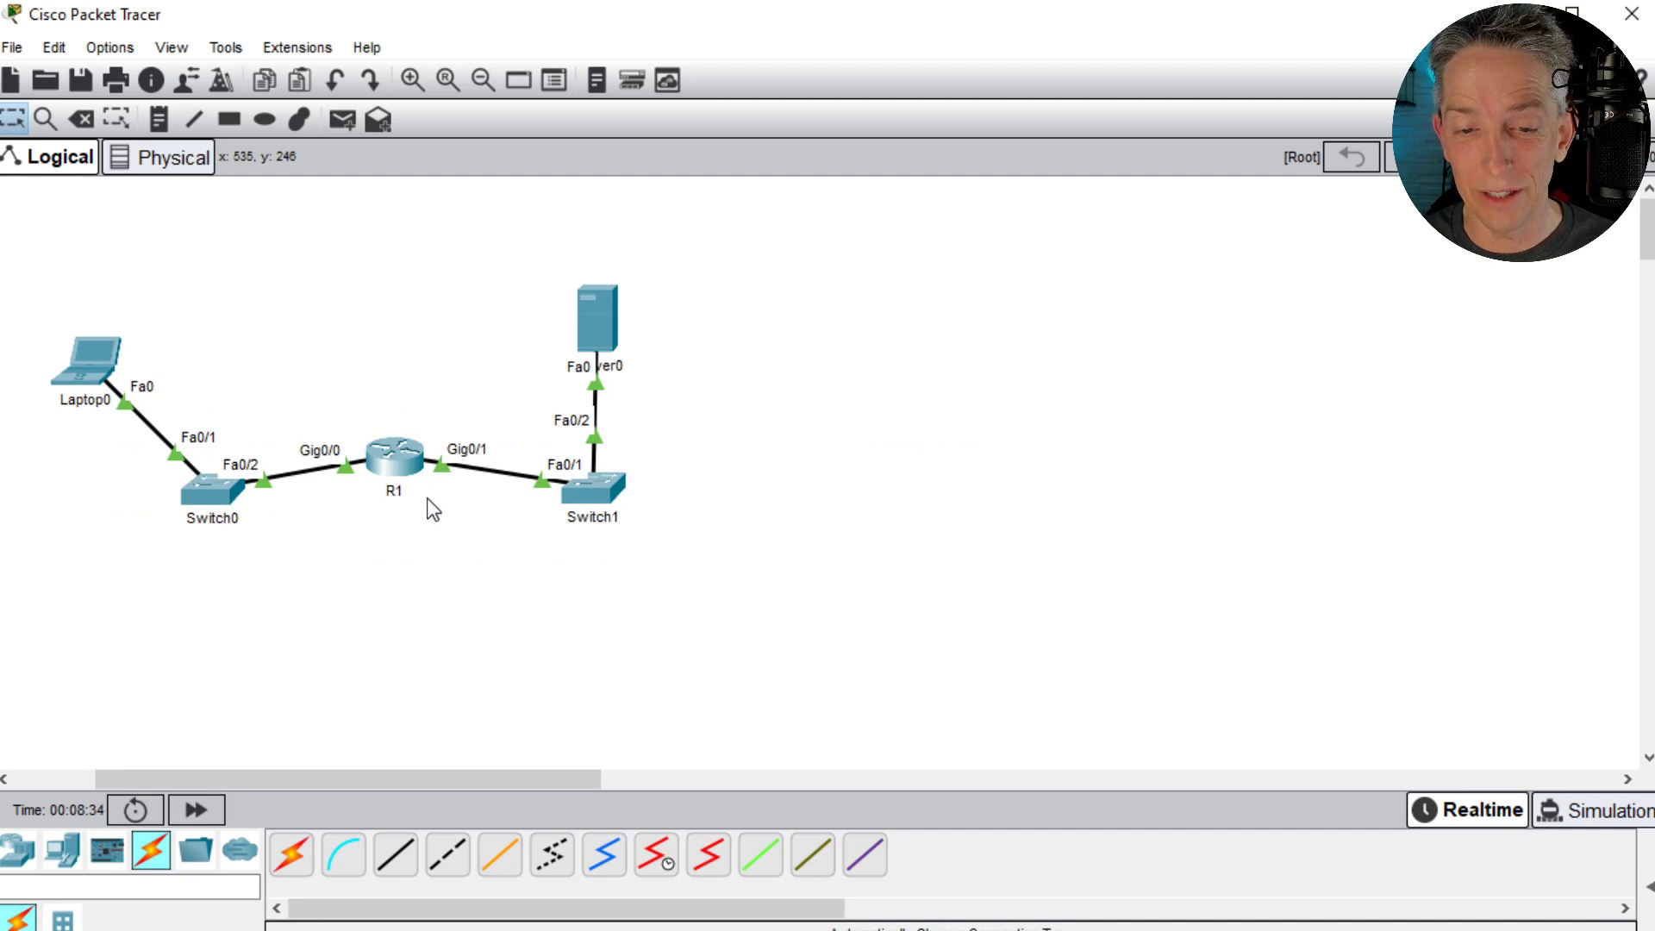
click(83, 371)
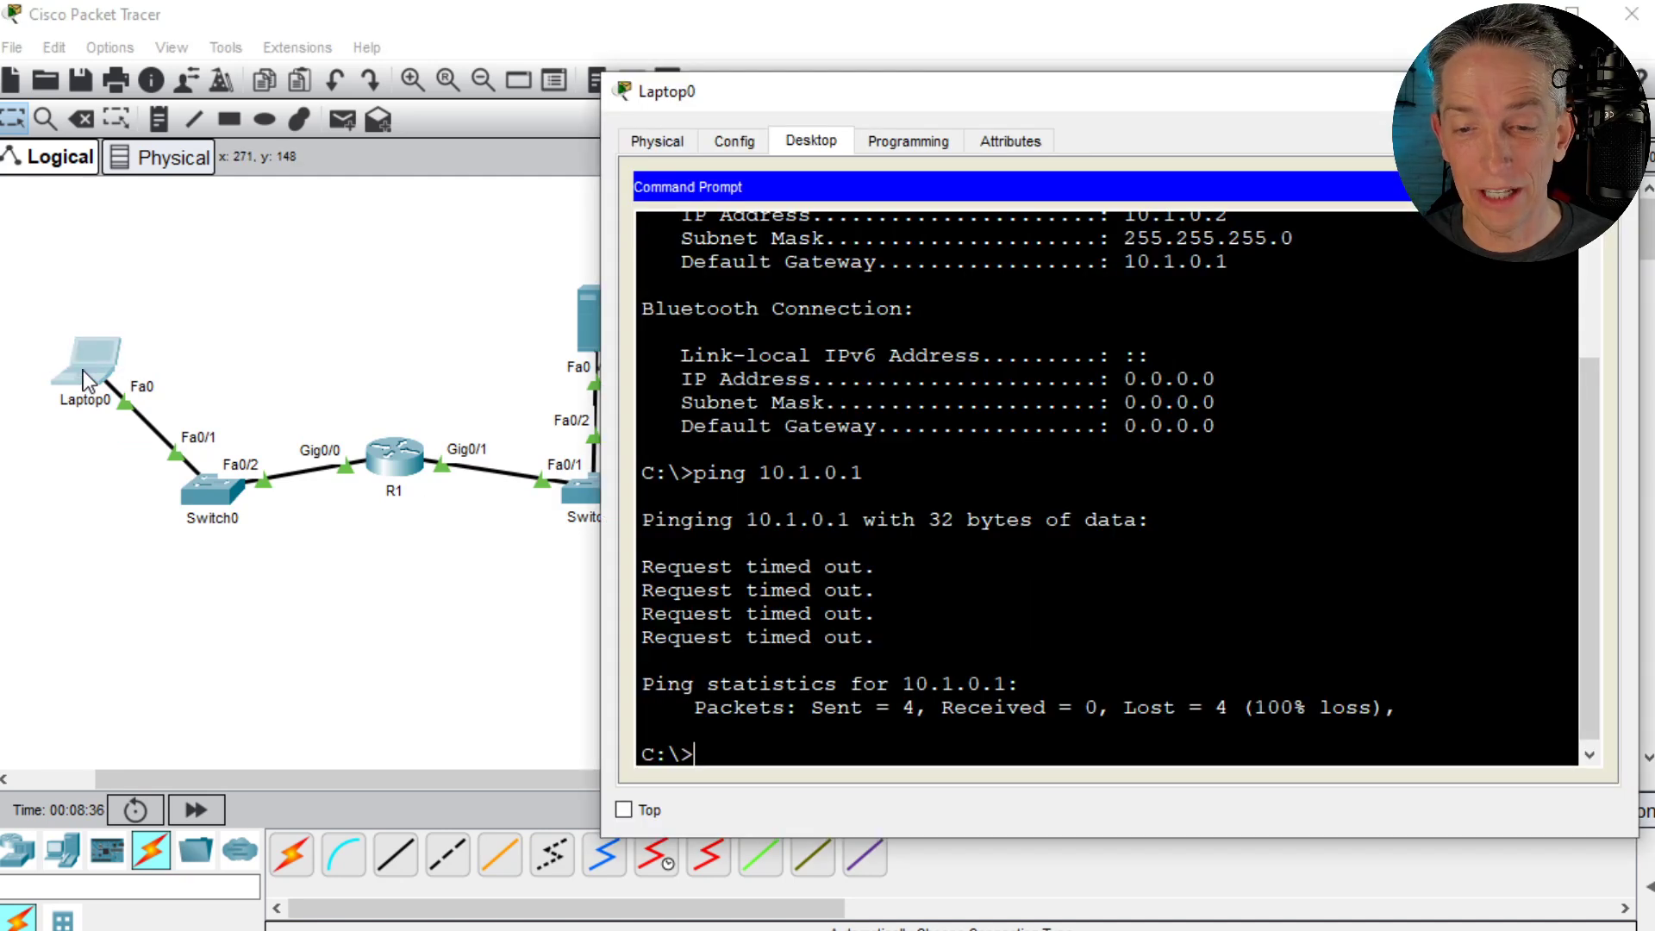
click(1000, 355)
key(Up)
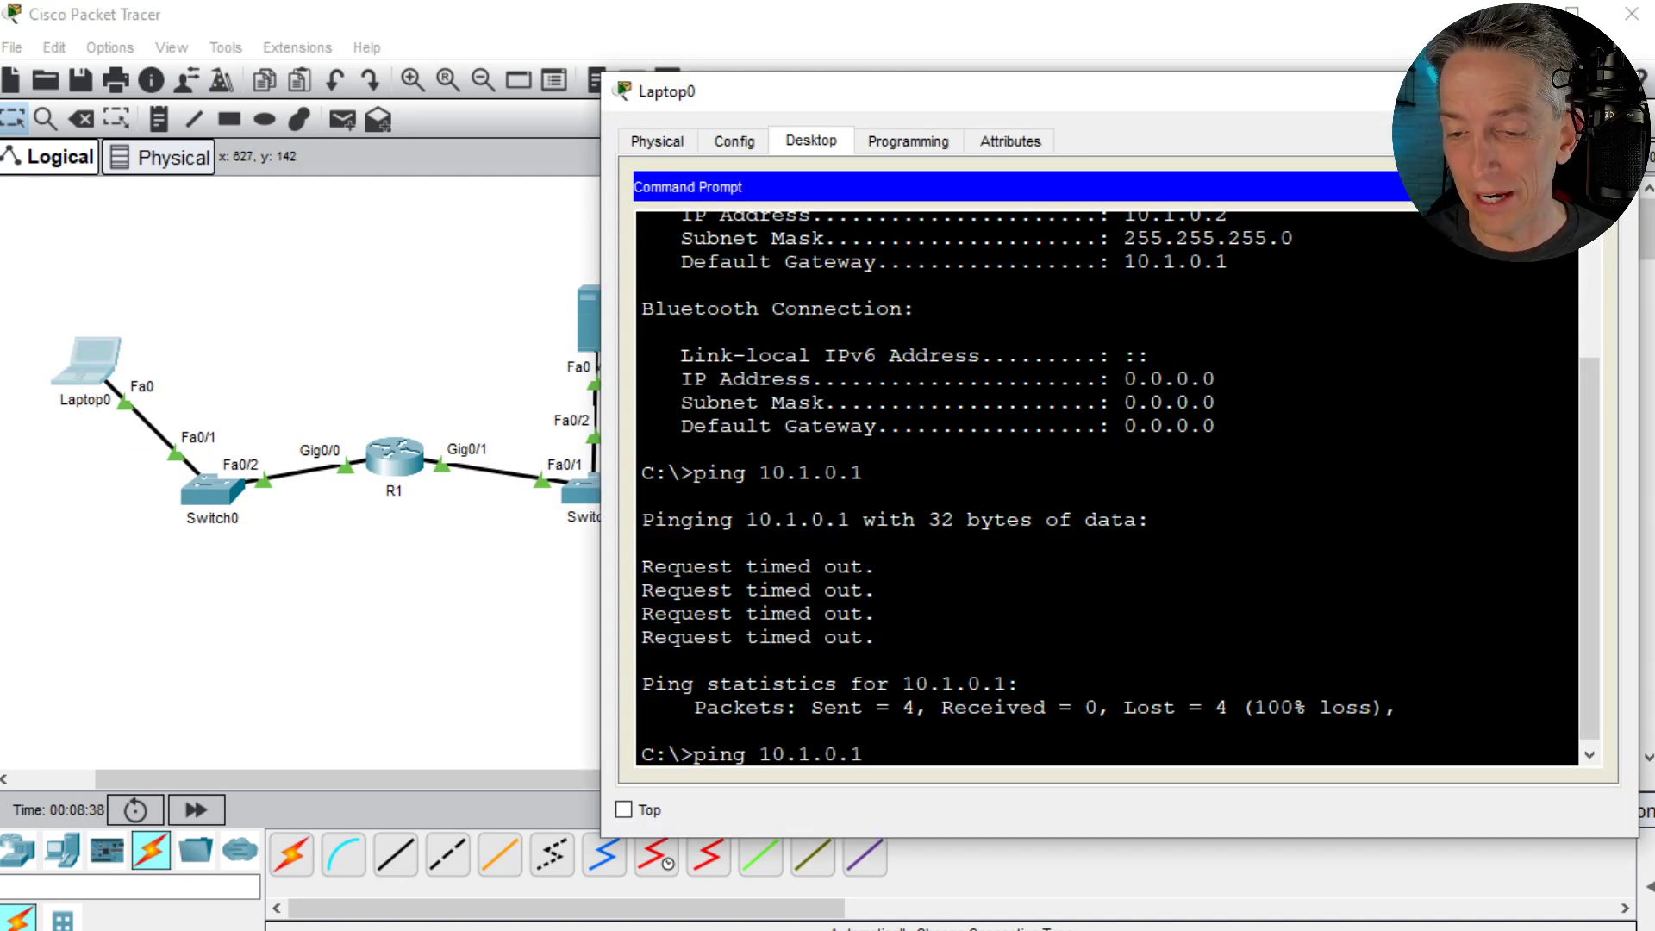
key(Return)
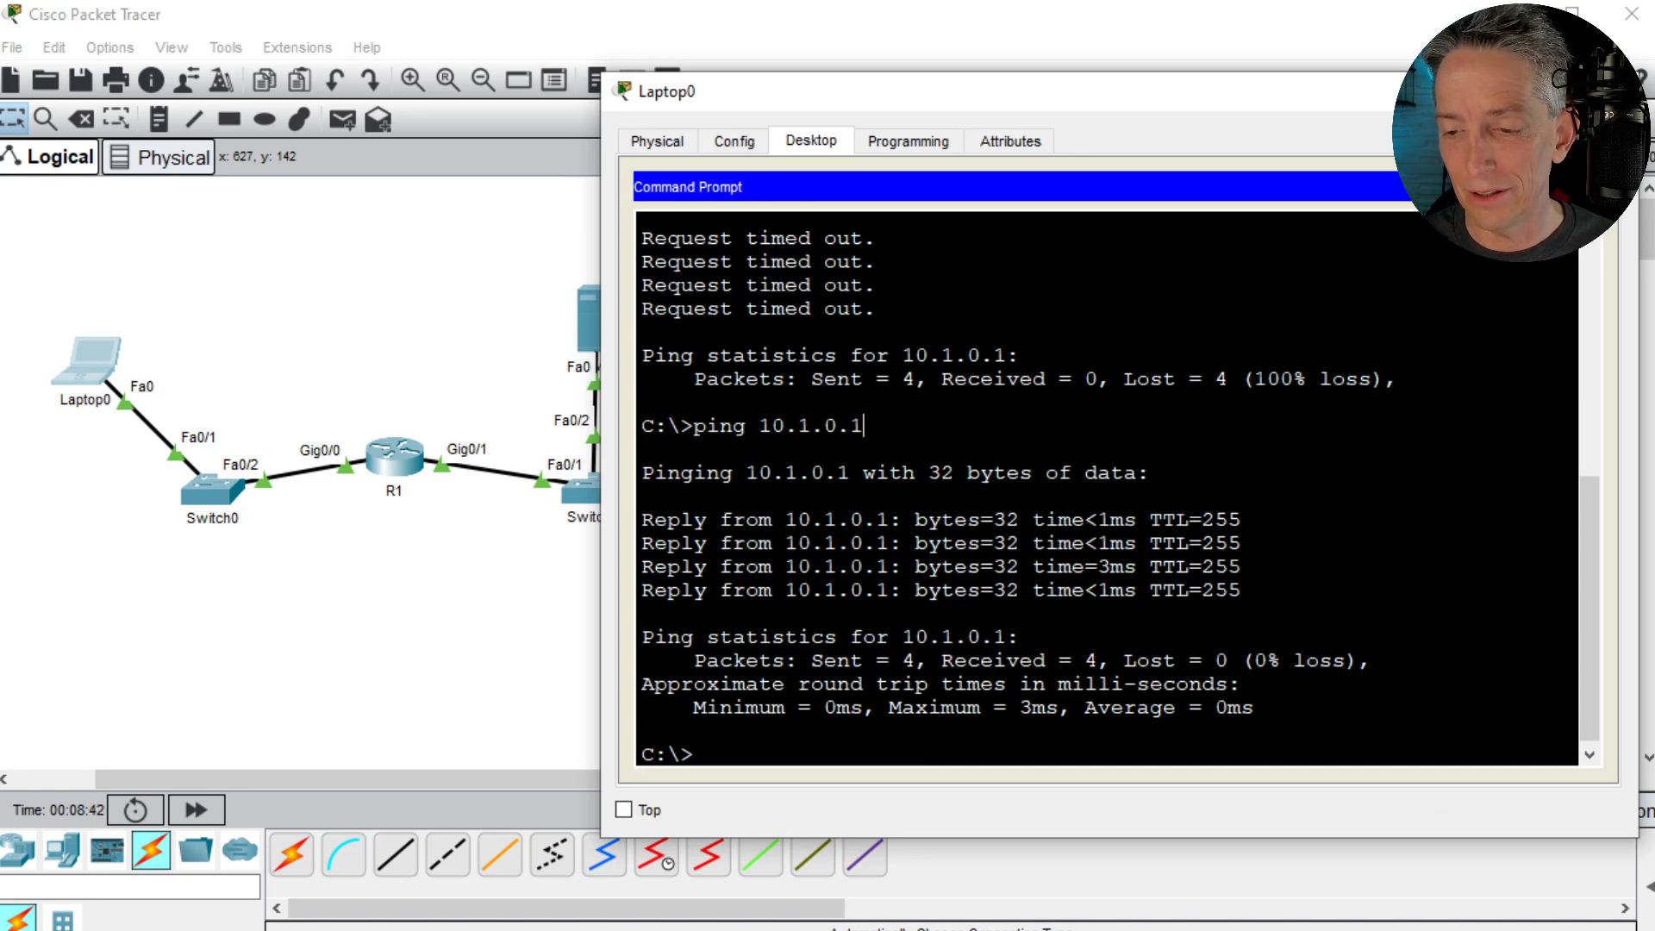
- Run ipconfig on Laptop0 and highlight the IP address of its FastEthernet0 connection
text(ipconfig)
key(Return)
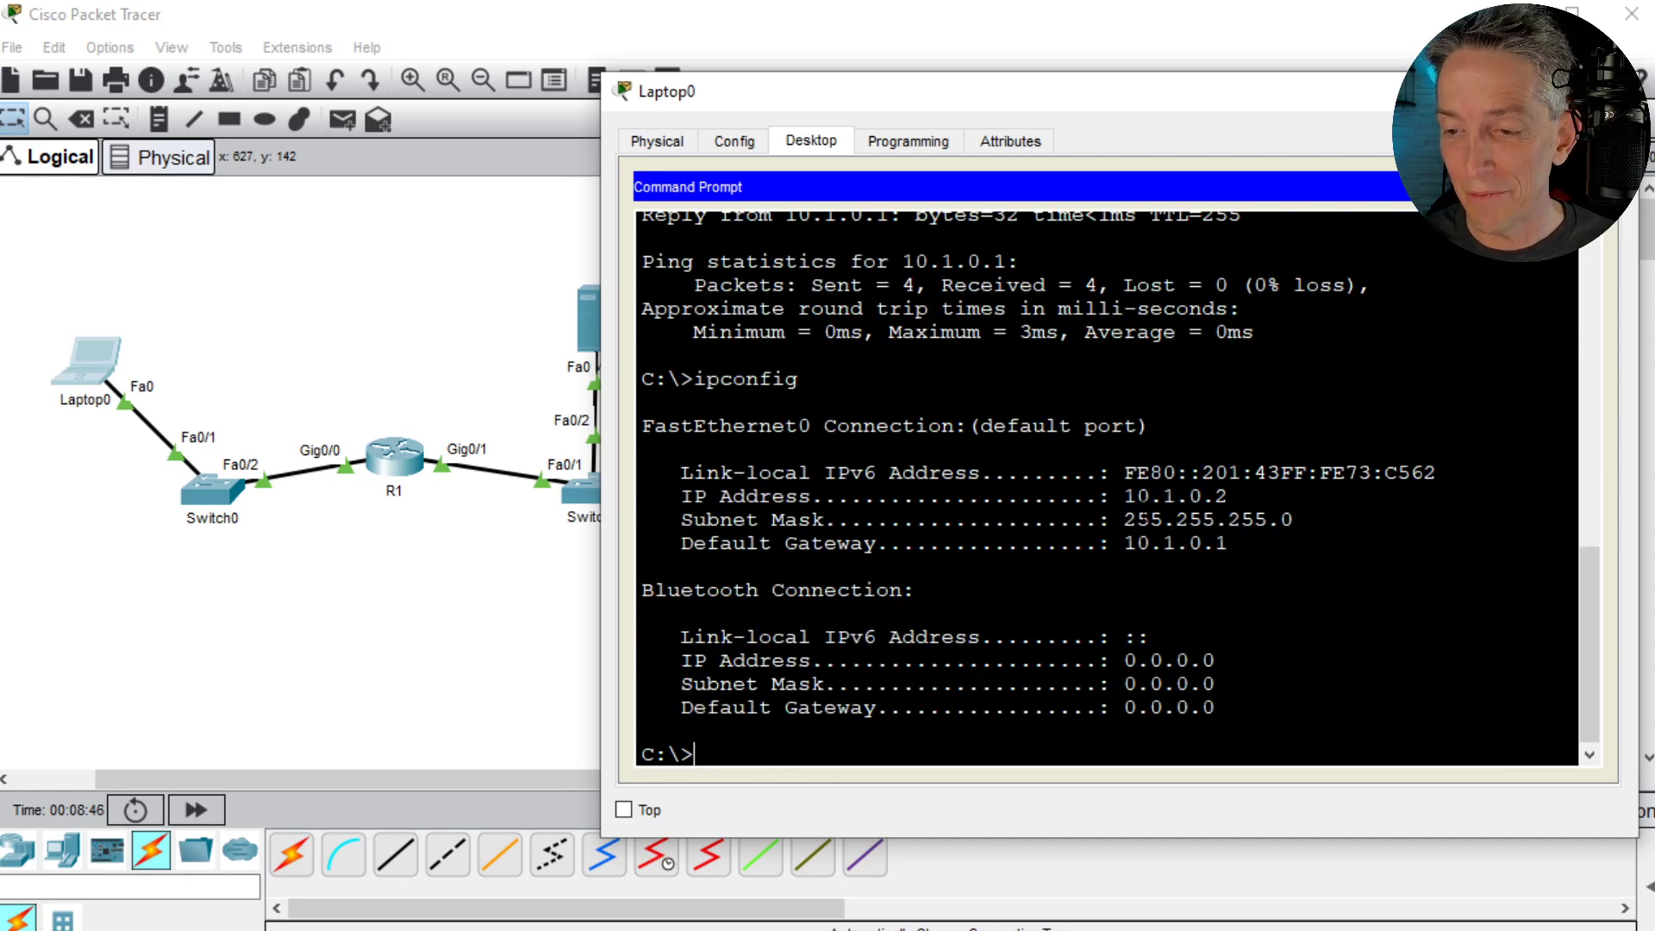
drag(1125, 496, 1229, 495)
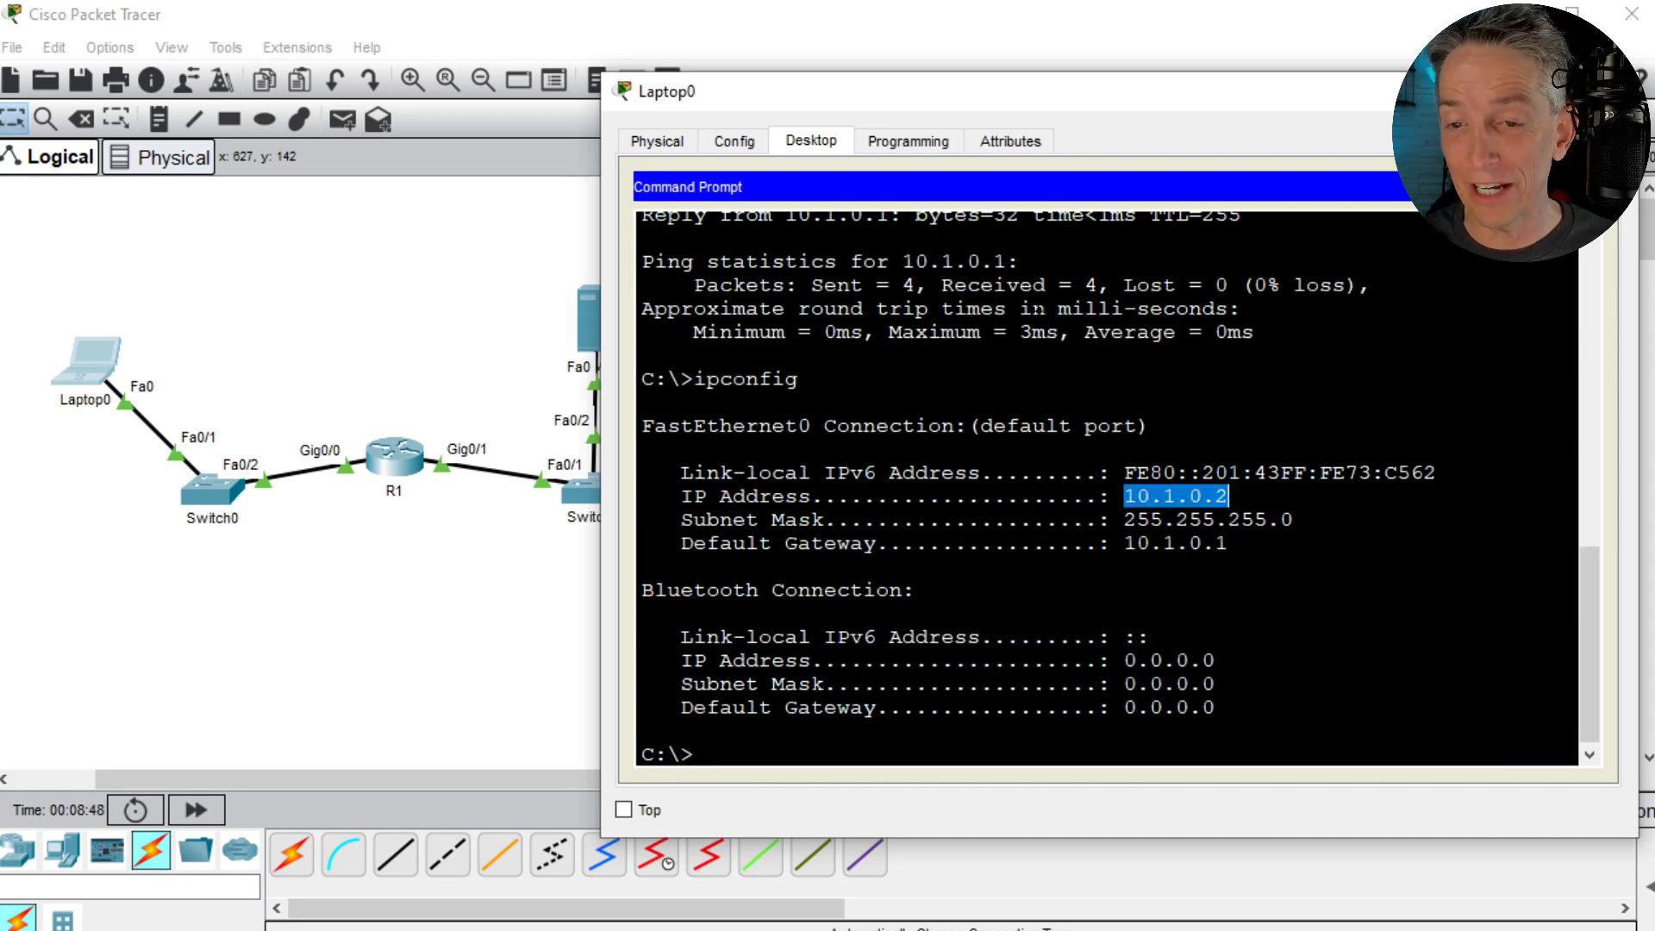
click(1605, 187)
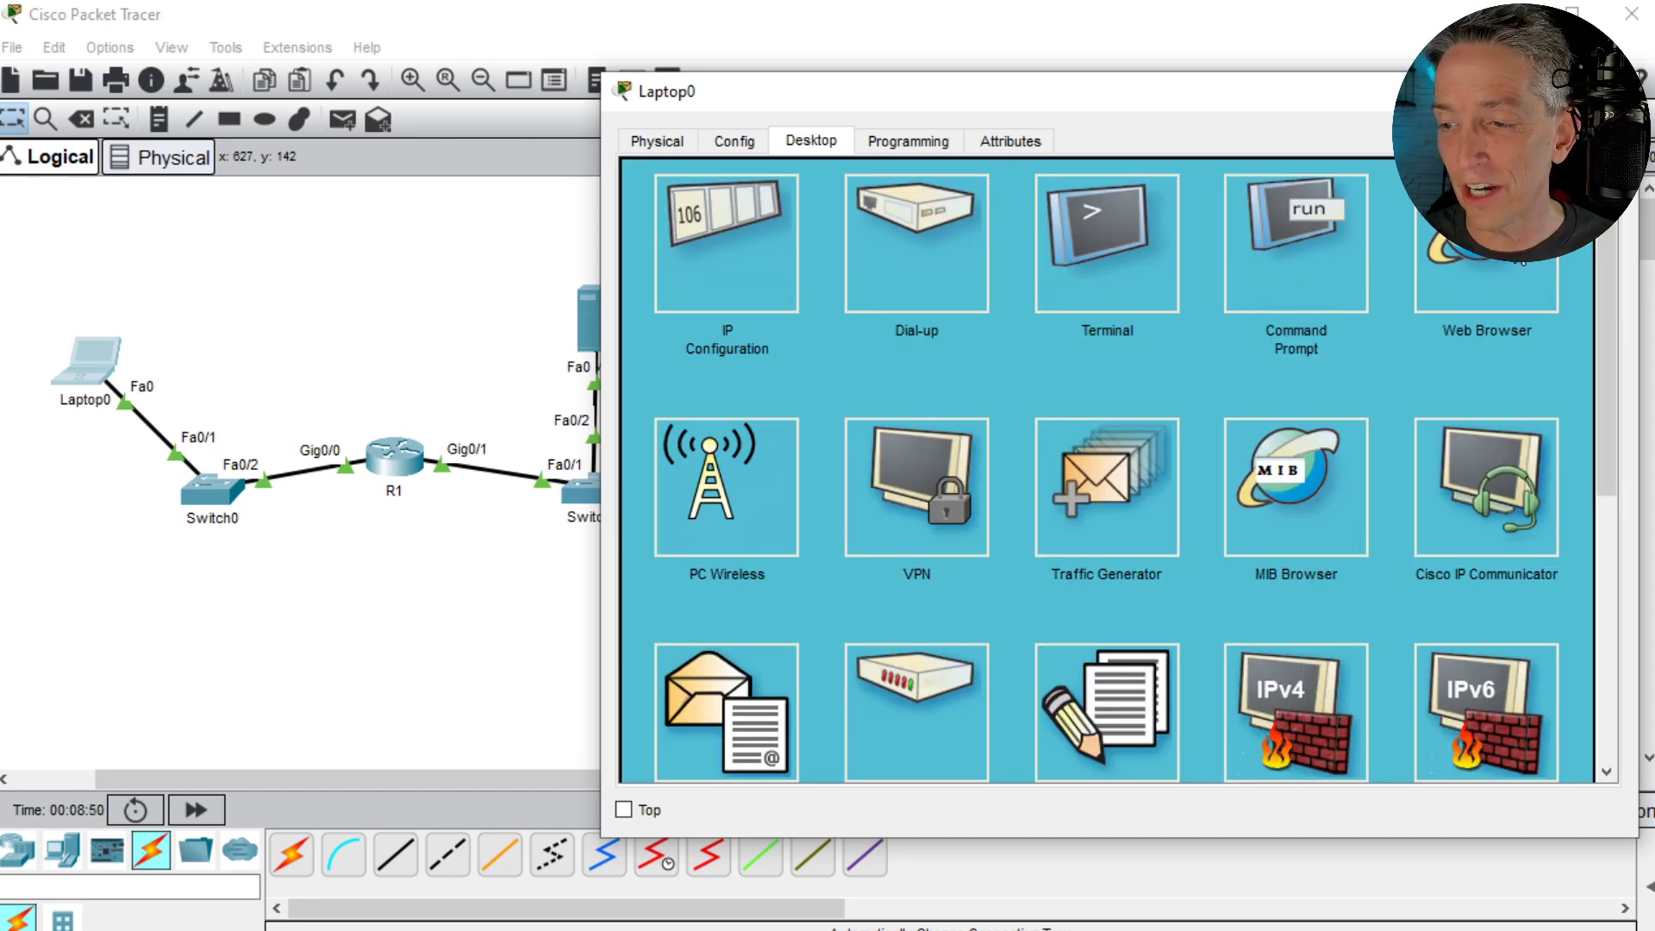
click(1489, 257)
click(817, 211)
text(10.0)
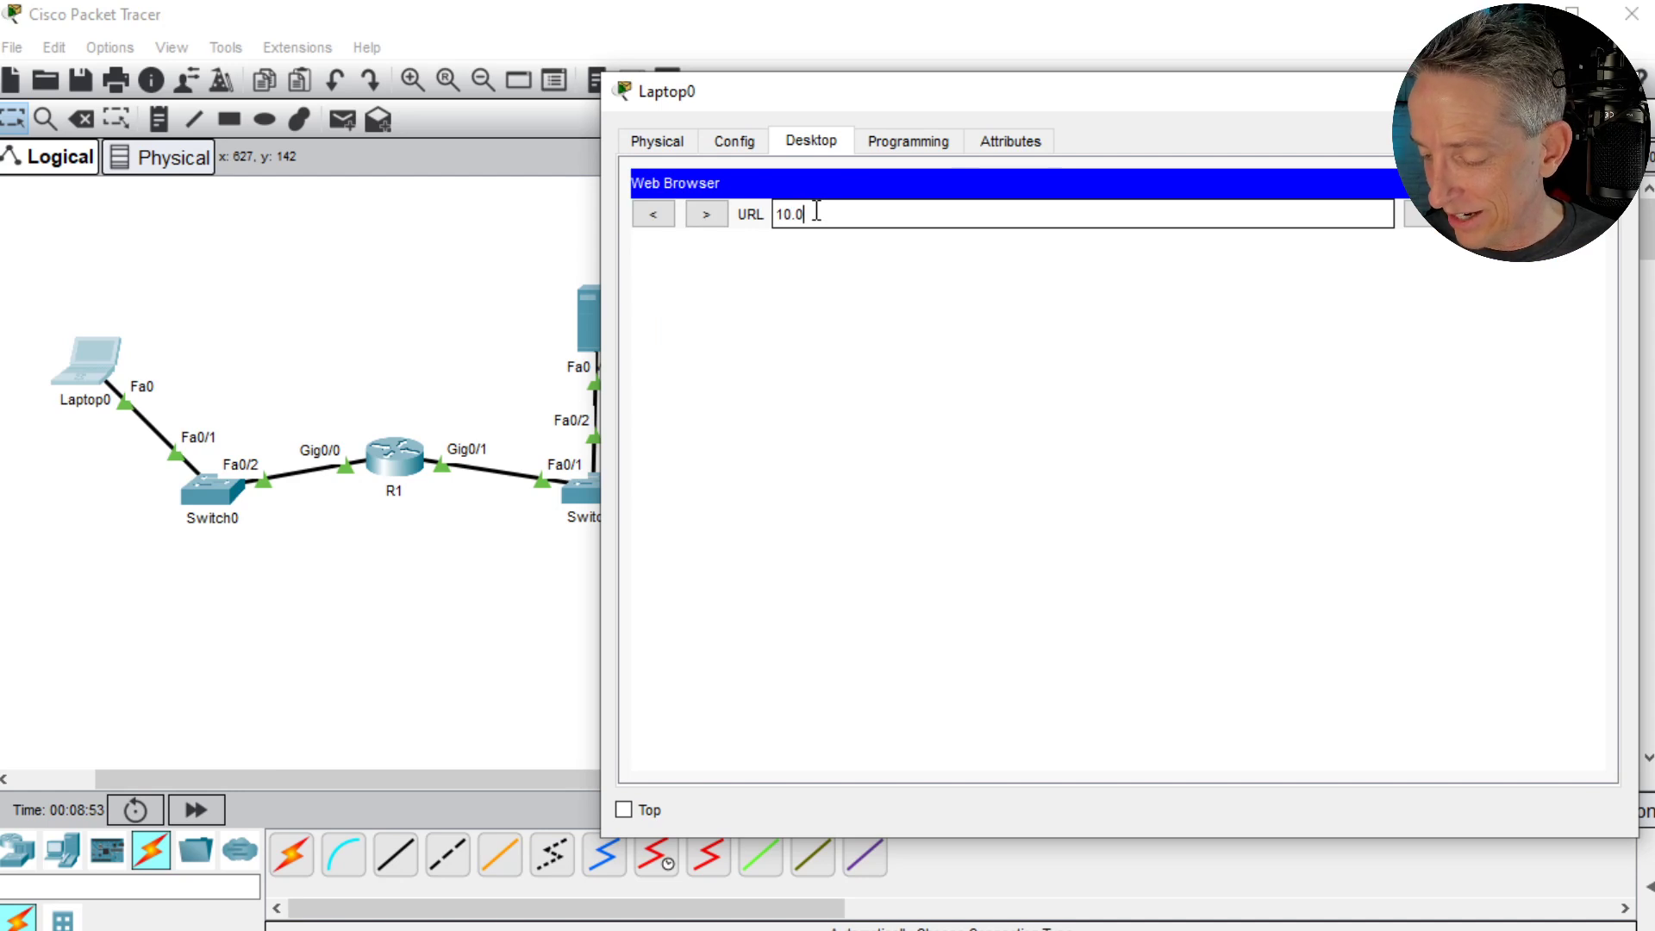
key(BackSpace)
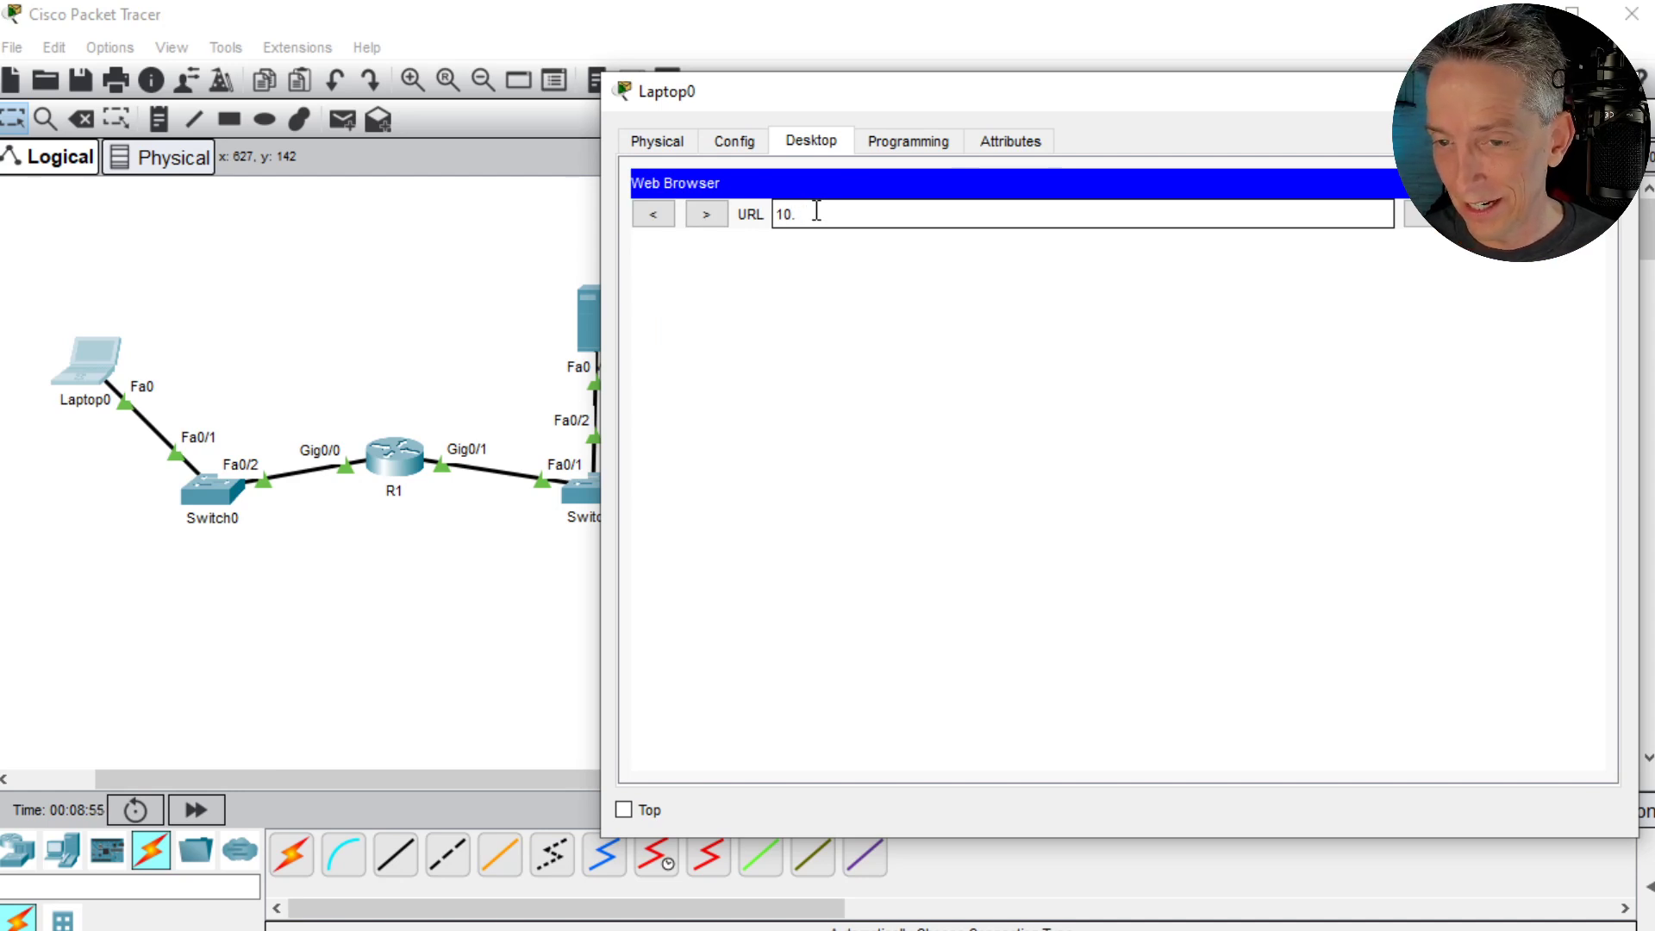
text(0.)
key(Return)
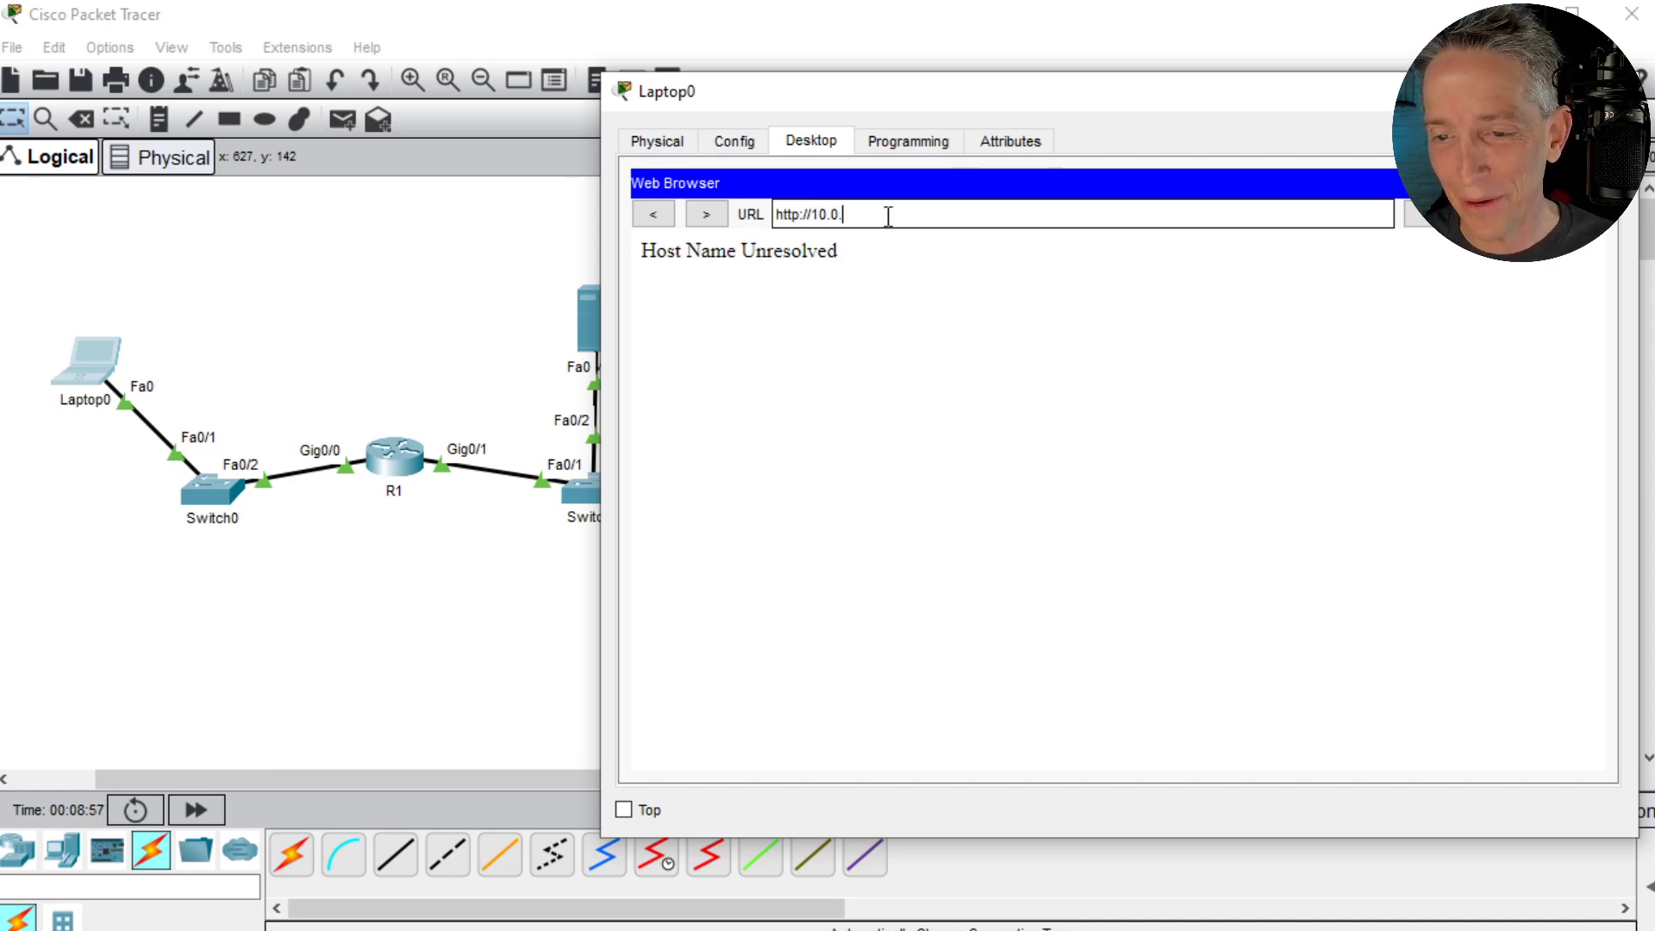
text(0.2)
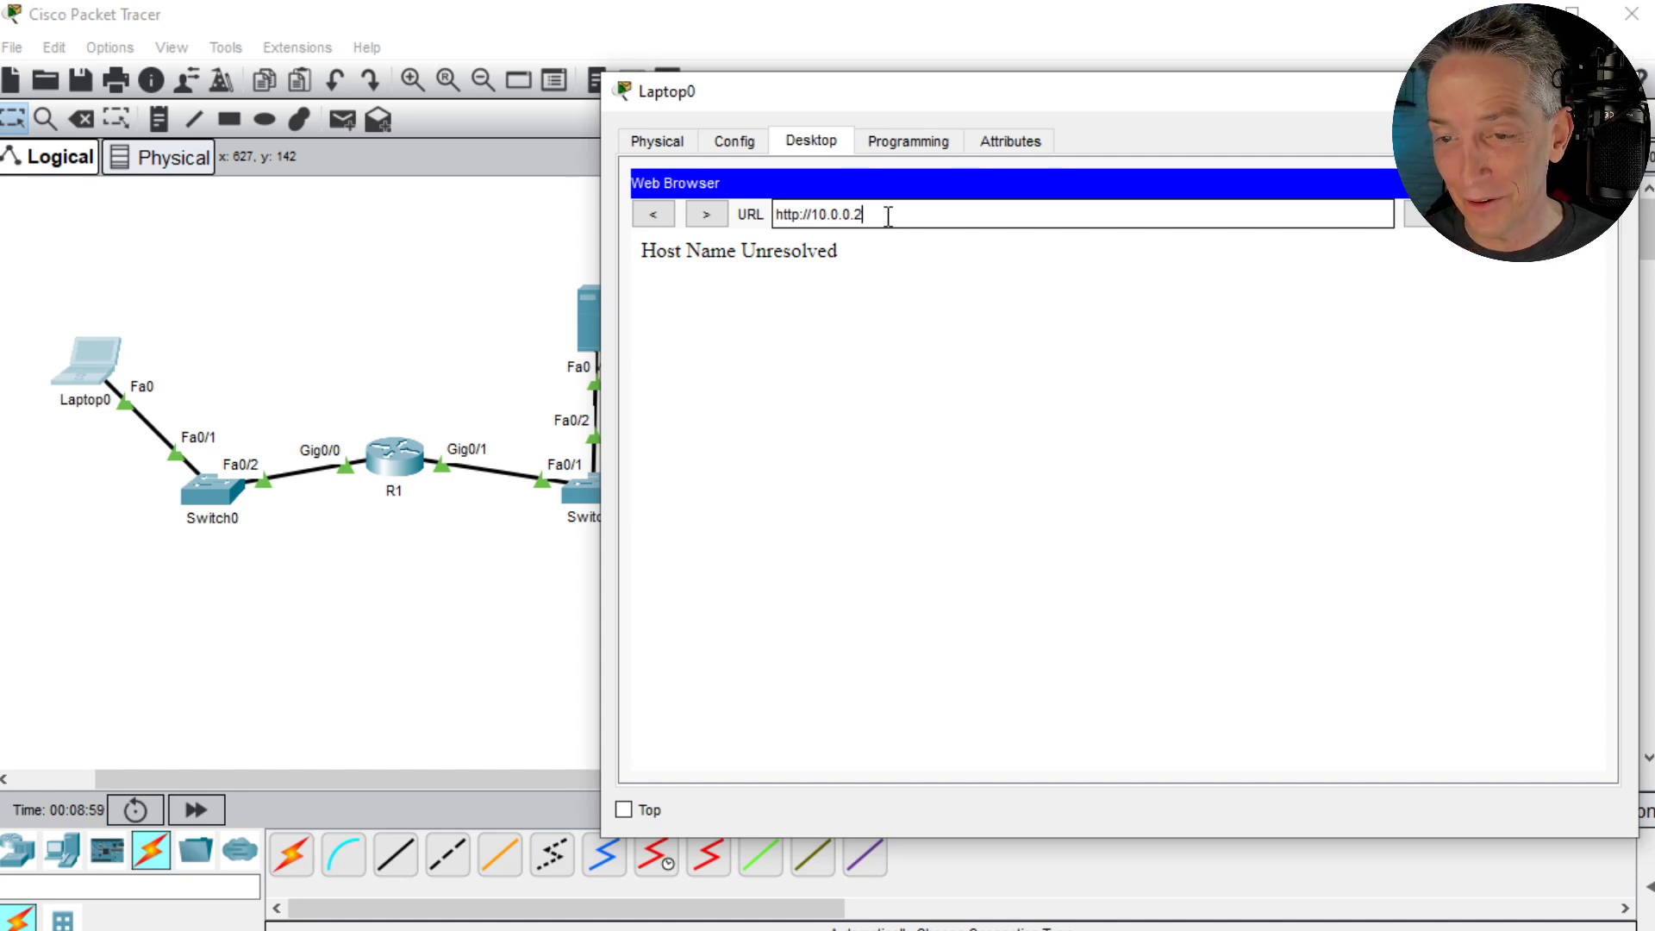
key(Return)
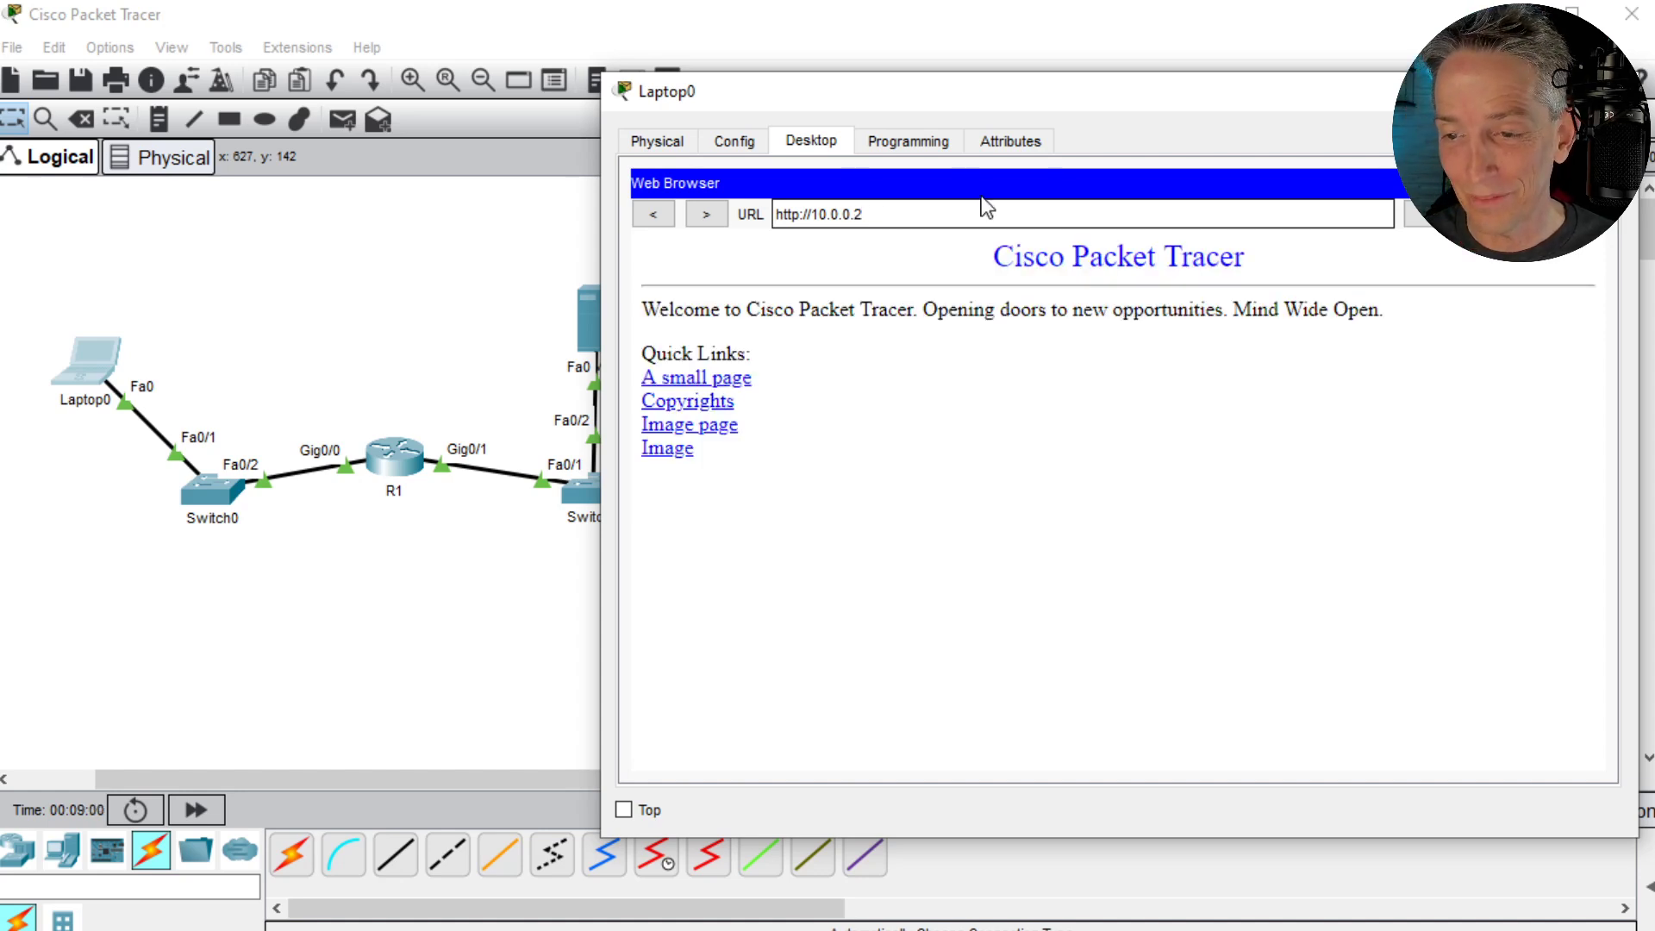
- View the Image, Copyrights and Image page links on Server0's site, going back after each, and return to the topology workspace
click(668, 448)
click(642, 216)
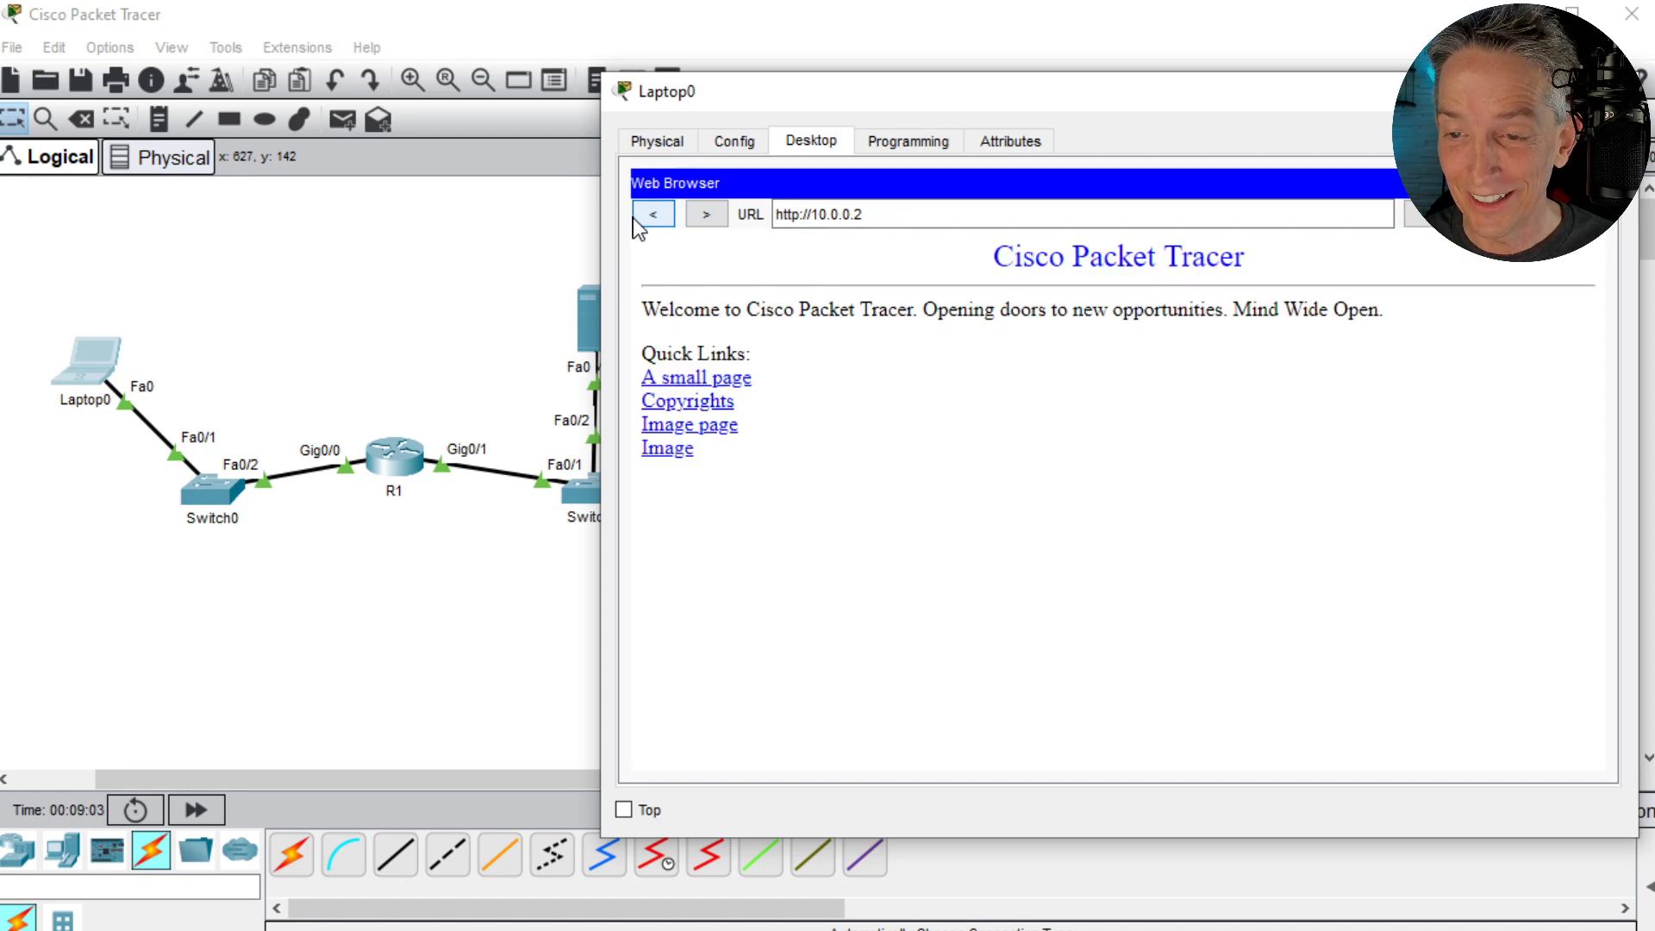
click(691, 407)
click(652, 215)
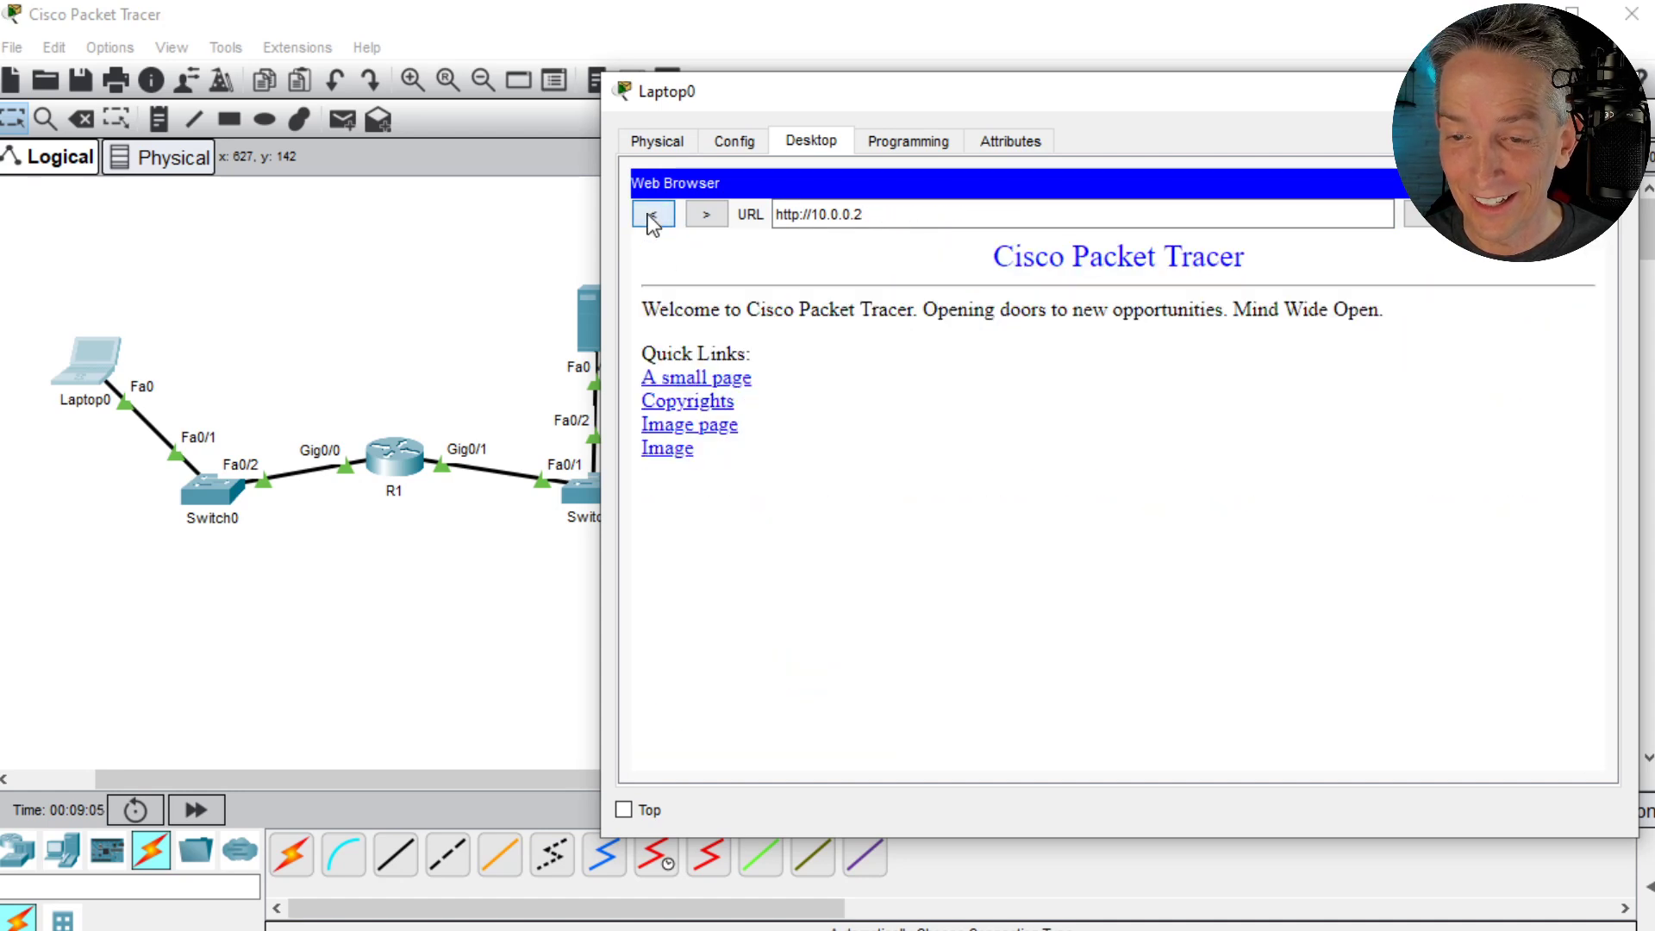
click(681, 429)
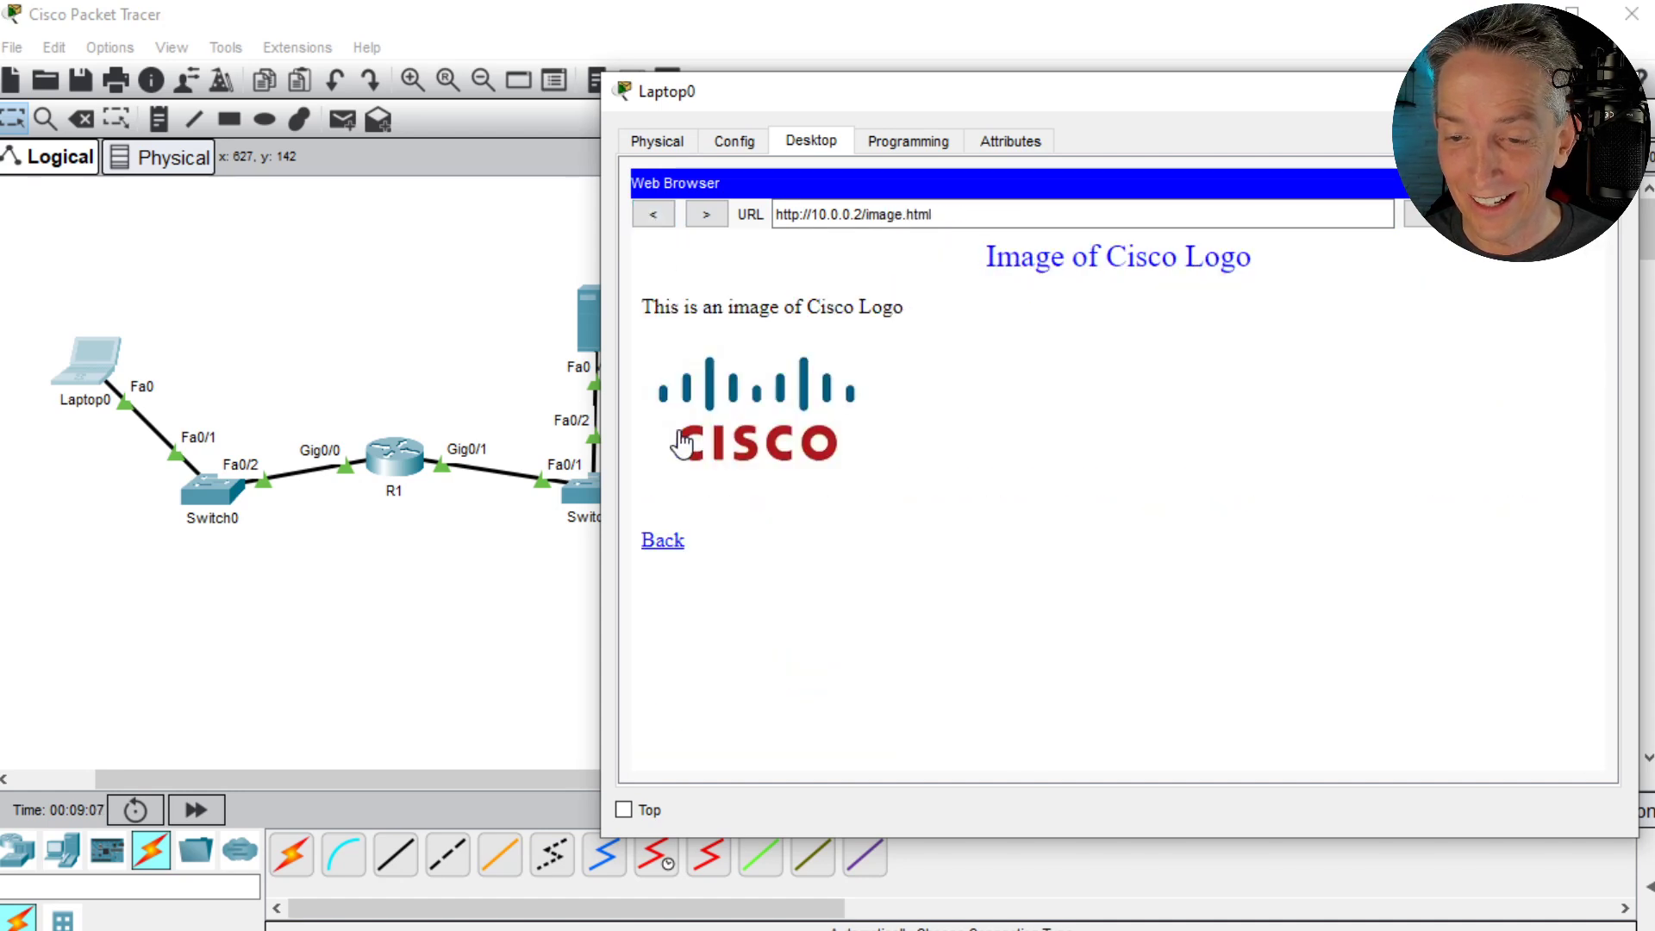
click(655, 215)
click(454, 295)
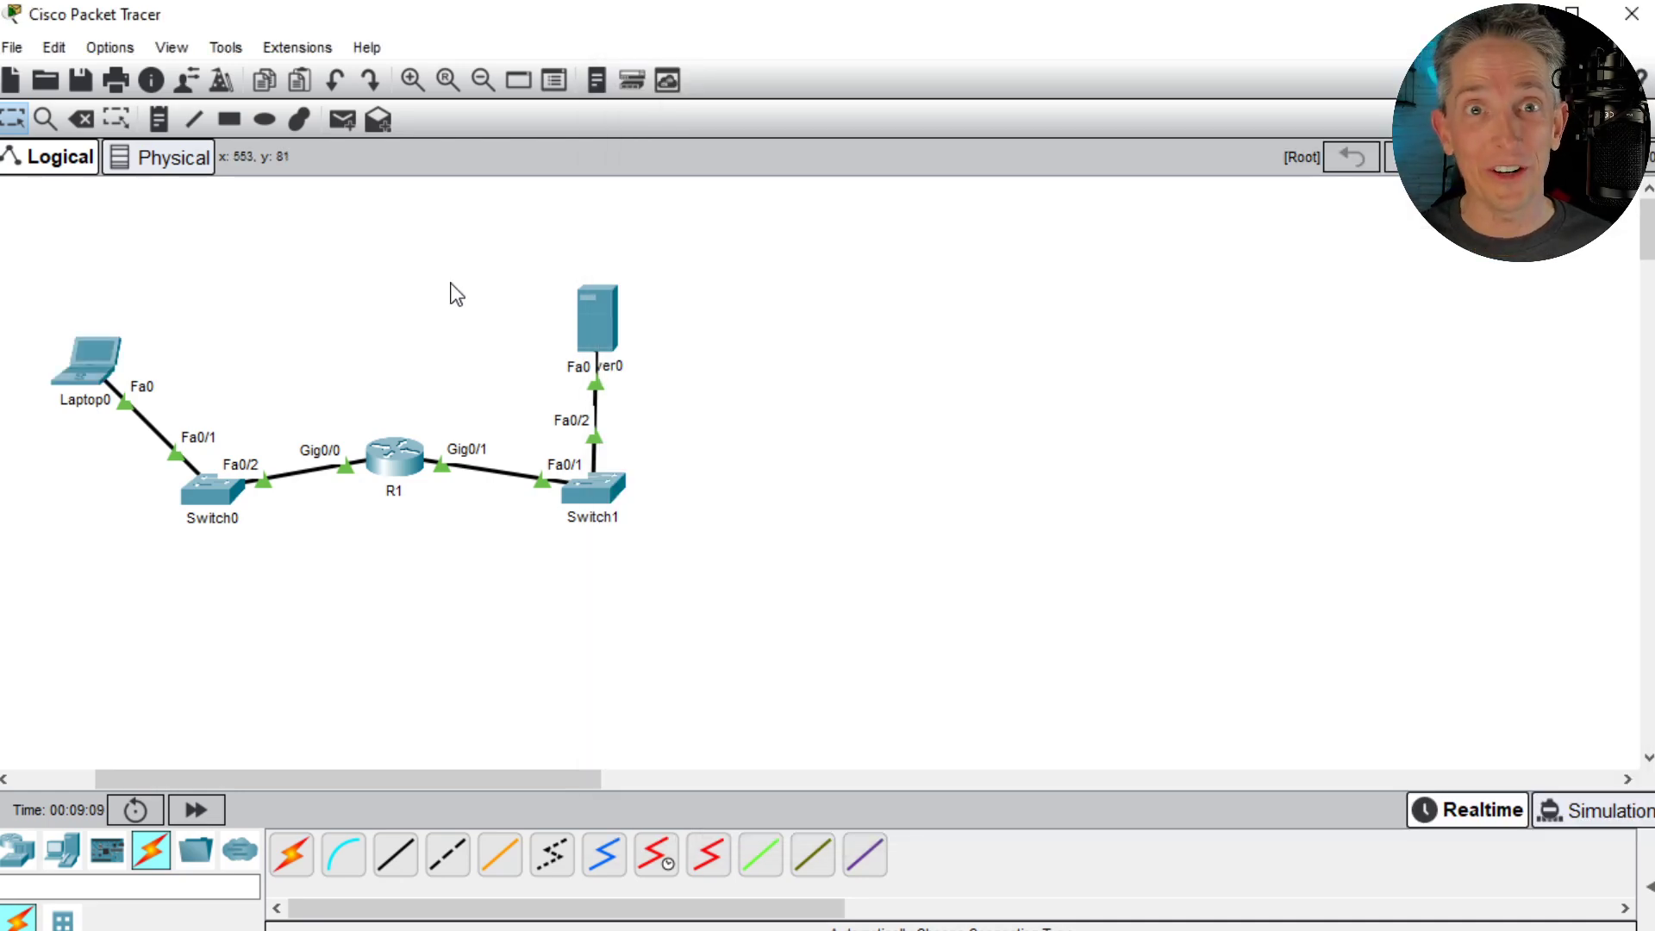